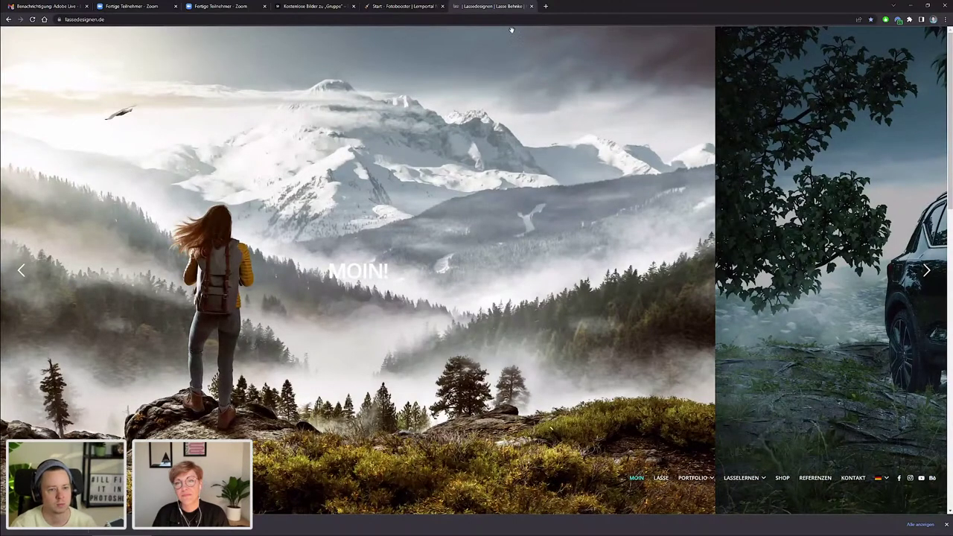
- Show the Fotobooster start page in a maximized Chrome window
{"action": "double_click", "coordinate": [741, 8]}
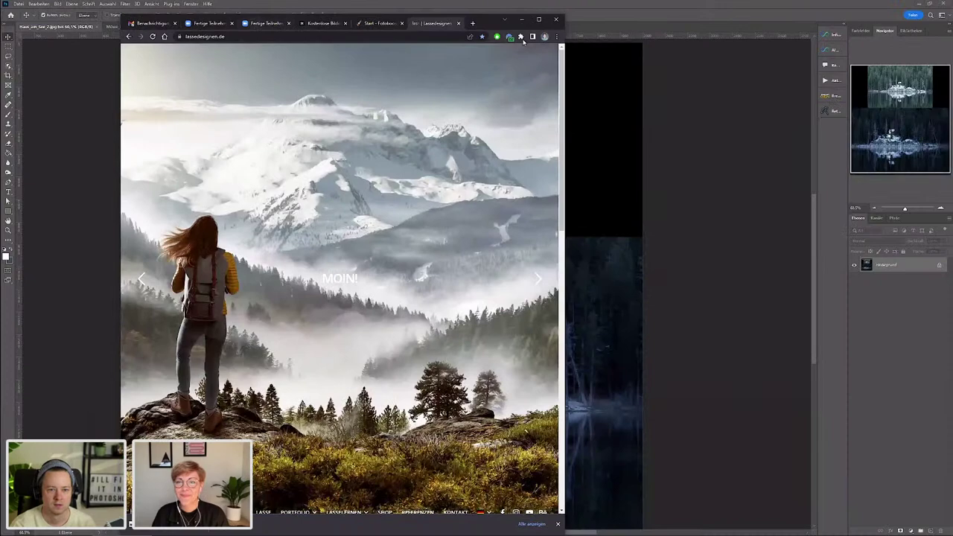
{"action": "left_click_drag", "start_coordinate": [491, 31], "coordinate": [661, 40]}
{"action": "key", "text": "ctrl+shift+Tab"}
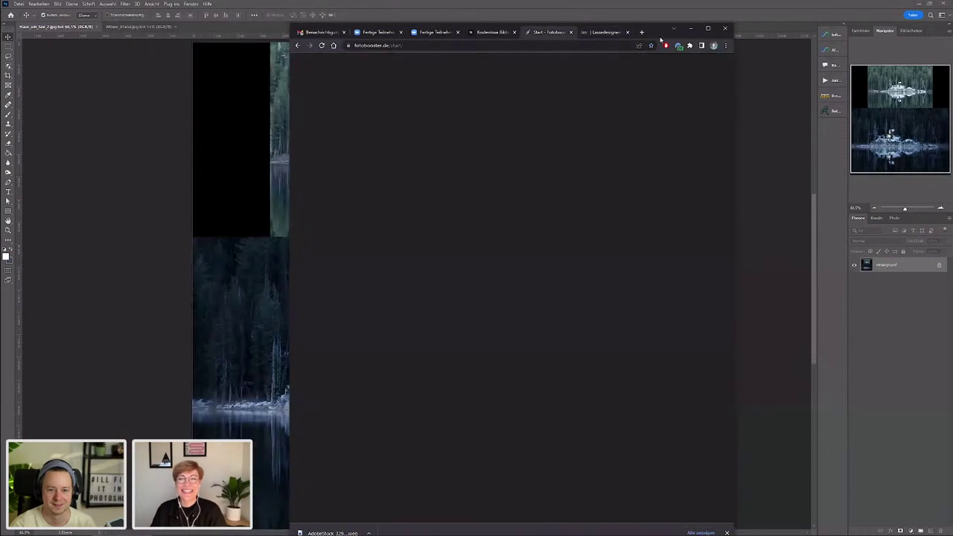
{"action": "double_click", "coordinate": [661, 40]}
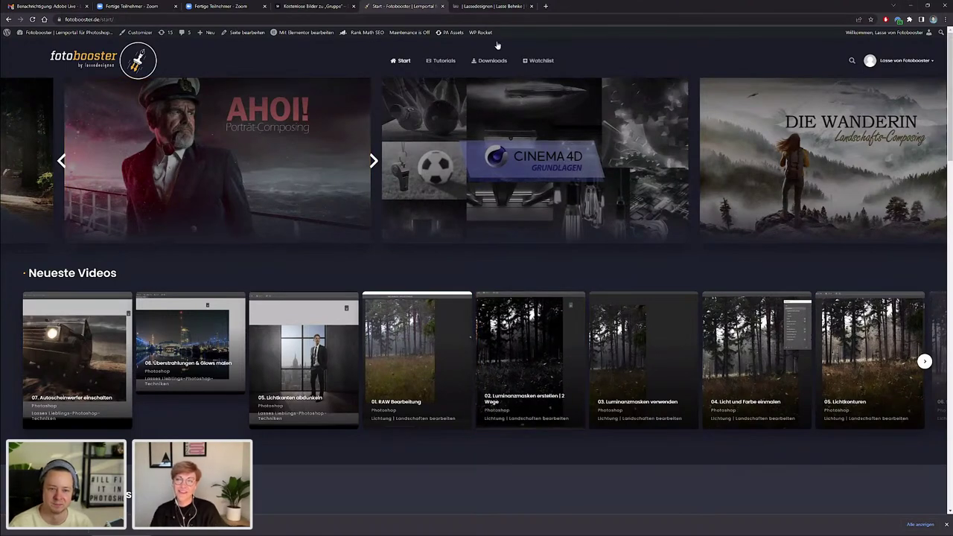
- Switch to the Lassedesignen tab in Chrome
{"action": "left_click", "coordinate": [473, 7]}
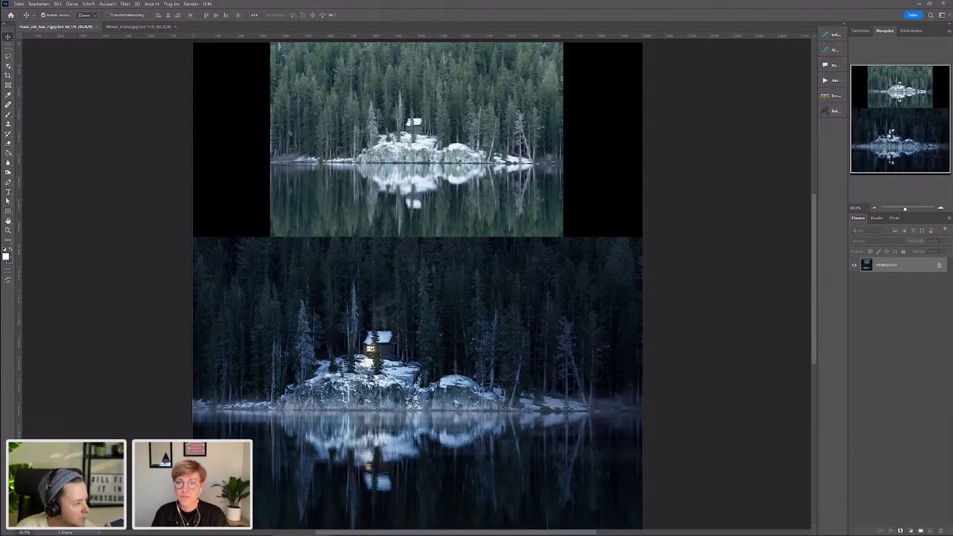
- Drag a layer onto the seagull document, then close Möwe_Irland.jpg and Haus_am_See_2.jpg
{"action": "mouse_move", "coordinate": [283, 46]}
{"action": "left_mouse_down"}
{"action": "mouse_move", "coordinate": [234, 30]}
{"action": "mouse_move", "coordinate": [391, 244]}
{"action": "left_mouse_up"}
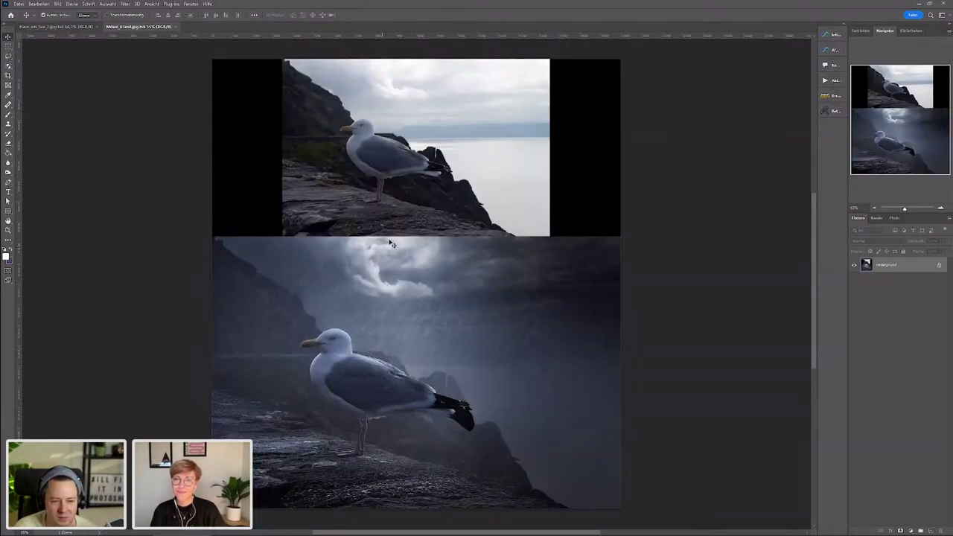
{"action": "scroll", "coordinate": [428, 224], "scroll_direction": "up", "scroll_amount": 1}
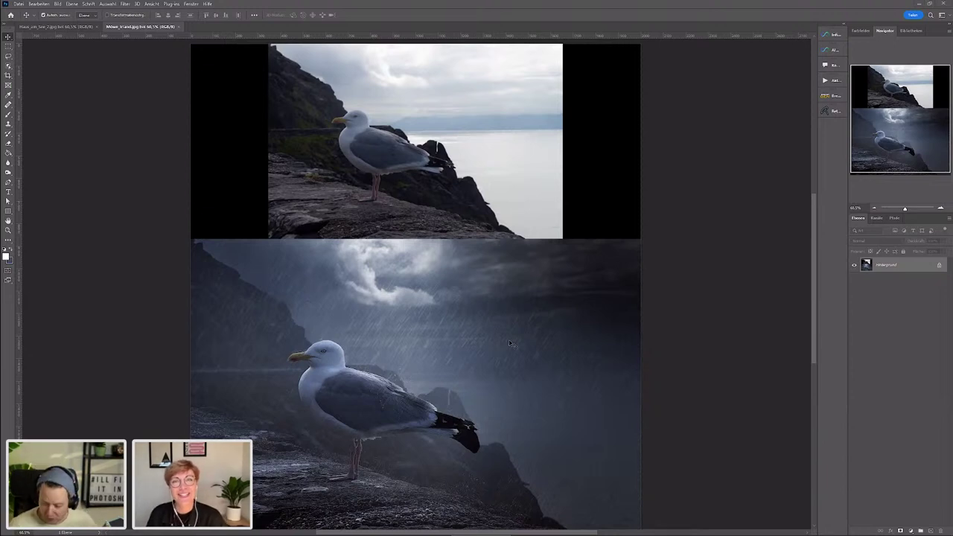
{"action": "left_click", "coordinate": [179, 26]}
{"action": "left_click", "coordinate": [96, 27]}
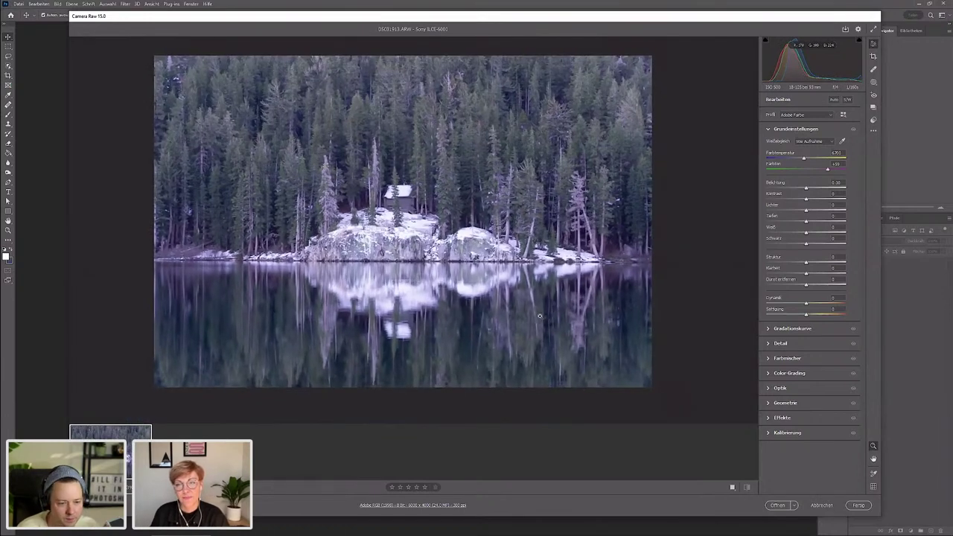
- Cancel Camera Raw and open the mountain-lake photo as a new document
{"action": "left_click", "coordinate": [823, 506]}
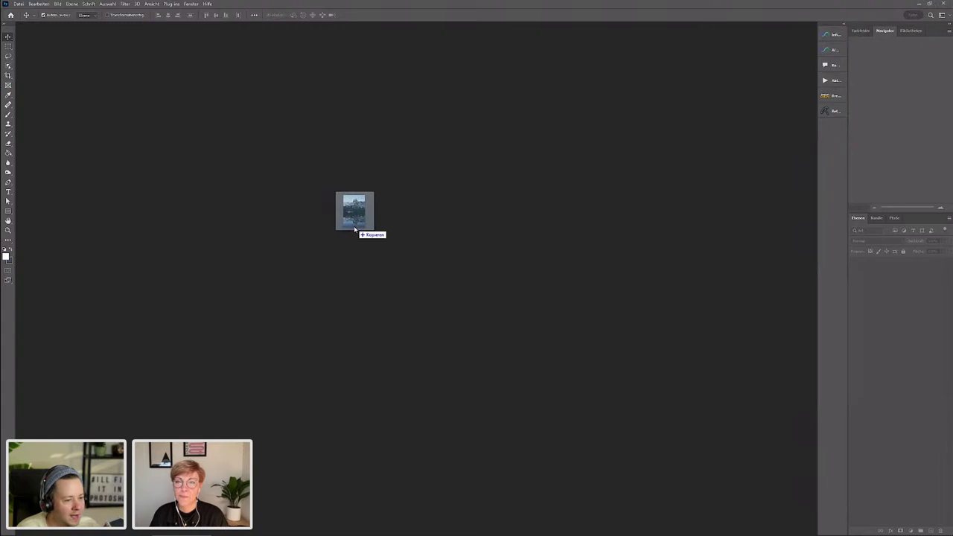
{"action": "left_click_drag", "start_coordinate": [179, 179], "coordinate": [361, 226]}
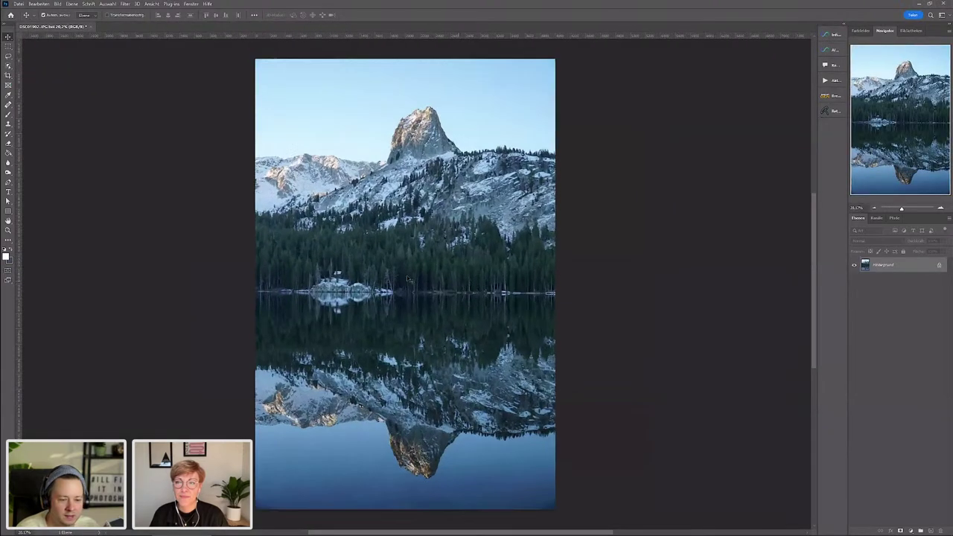
{"action": "scroll", "coordinate": [387, 268], "scroll_direction": "up", "scroll_amount": 1}
{"action": "scroll", "coordinate": [357, 290], "scroll_direction": "up", "scroll_amount": 1}
{"action": "scroll", "coordinate": [328, 310], "scroll_direction": "up", "scroll_amount": 1}
{"action": "scroll", "coordinate": [328, 310], "scroll_direction": "up", "scroll_amount": 2}
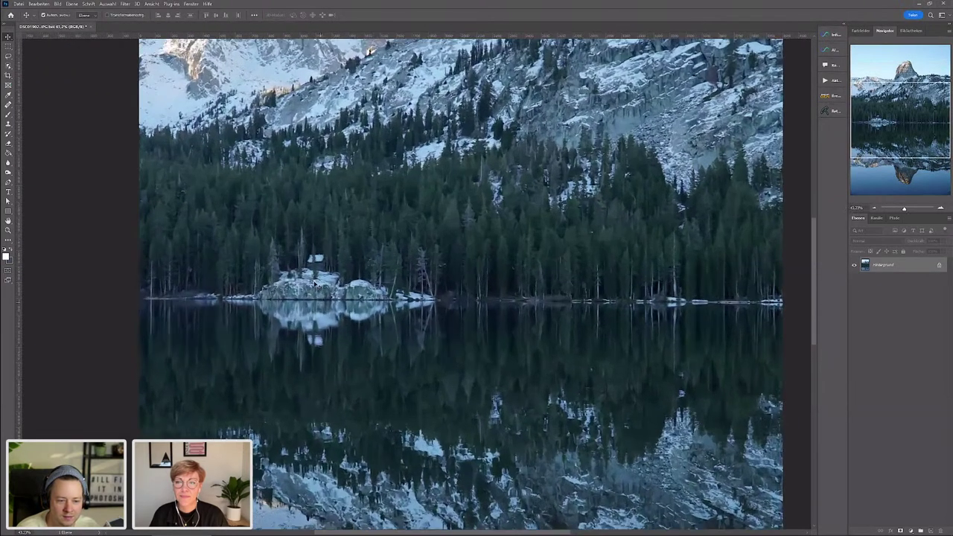
{"action": "scroll", "coordinate": [327, 309], "scroll_direction": "up", "scroll_amount": 1}
- Zoom in and out to inspect the mountain-lake photo
{"action": "scroll", "coordinate": [244, 172], "scroll_direction": "down", "scroll_amount": 1}
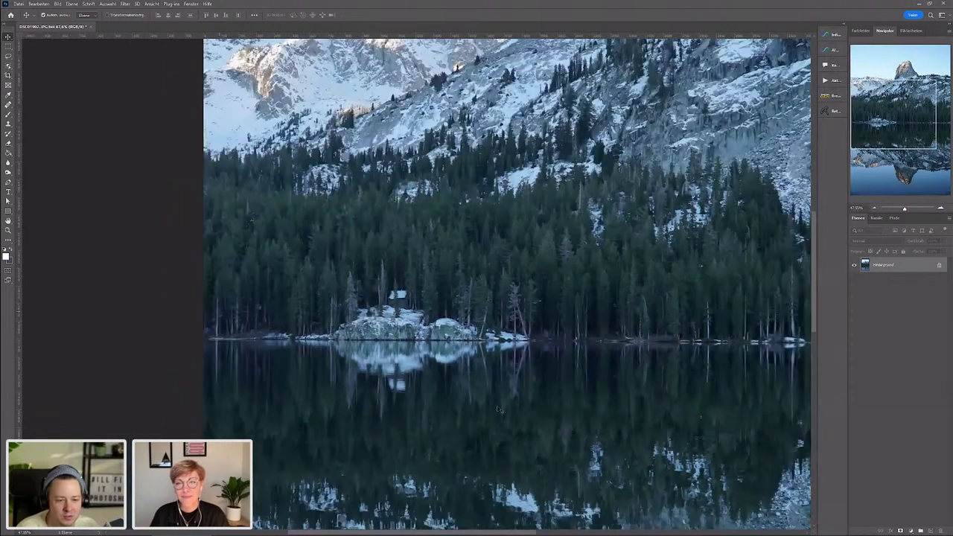
{"action": "scroll", "coordinate": [512, 341], "scroll_direction": "down", "scroll_amount": 2}
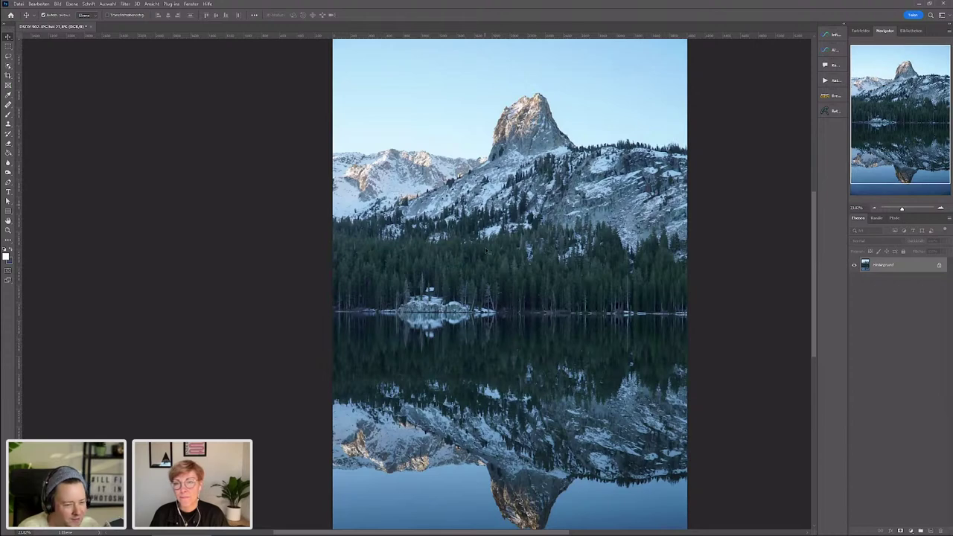
{"action": "scroll", "coordinate": [492, 273], "scroll_direction": "up", "scroll_amount": 1}
{"action": "scroll", "coordinate": [493, 274], "scroll_direction": "down", "scroll_amount": 1}
{"action": "scroll", "coordinate": [493, 273], "scroll_direction": "down", "scroll_amount": 1}
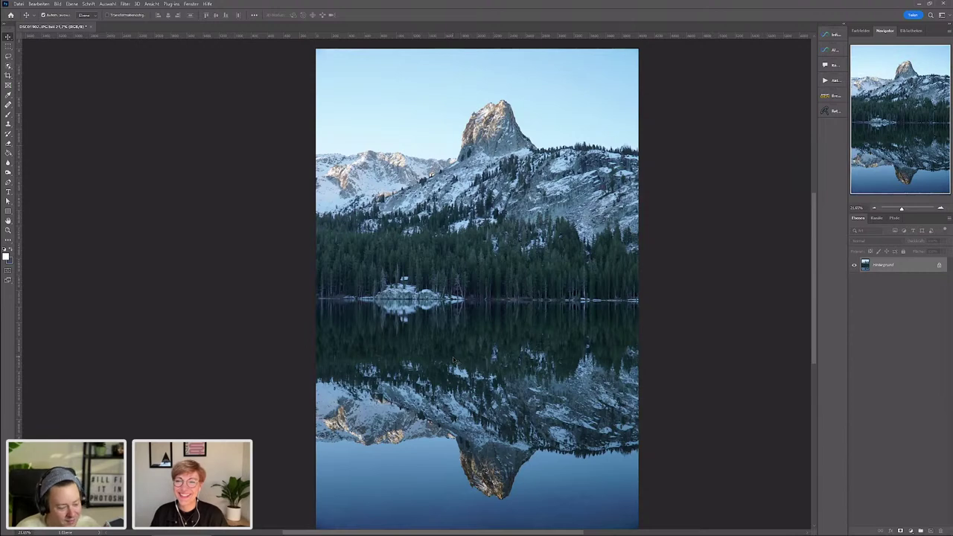
{"action": "scroll", "coordinate": [429, 281], "scroll_direction": "up", "scroll_amount": 2}
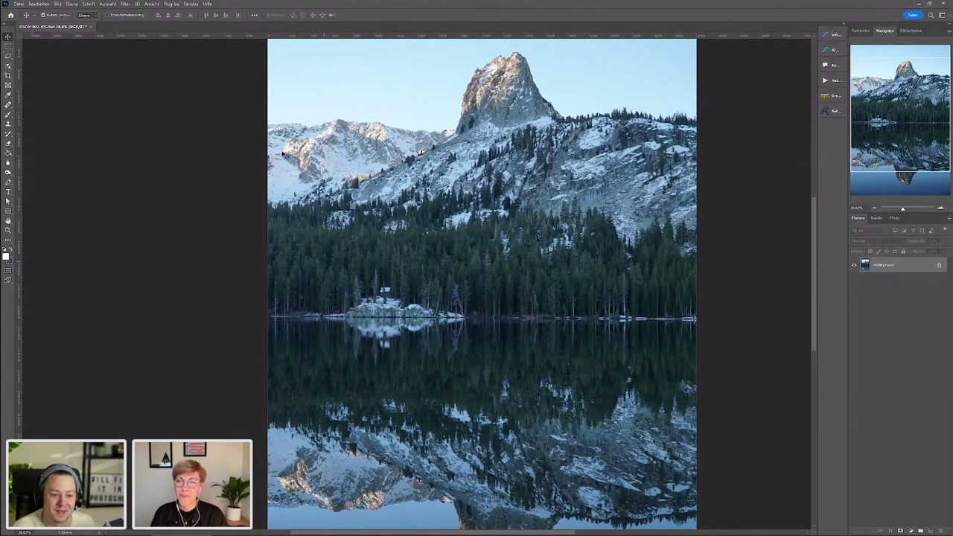
{"action": "scroll", "coordinate": [279, 160], "scroll_direction": "down", "scroll_amount": 1}
{"action": "scroll", "coordinate": [272, 171], "scroll_direction": "down", "scroll_amount": 1}
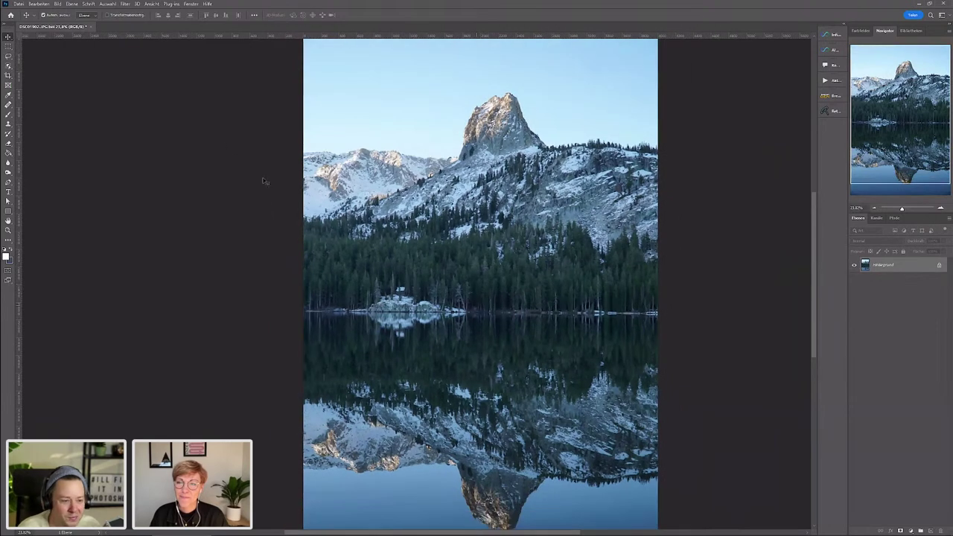
- Close the mountain-lake photo document
{"action": "left_click", "coordinate": [90, 27]}
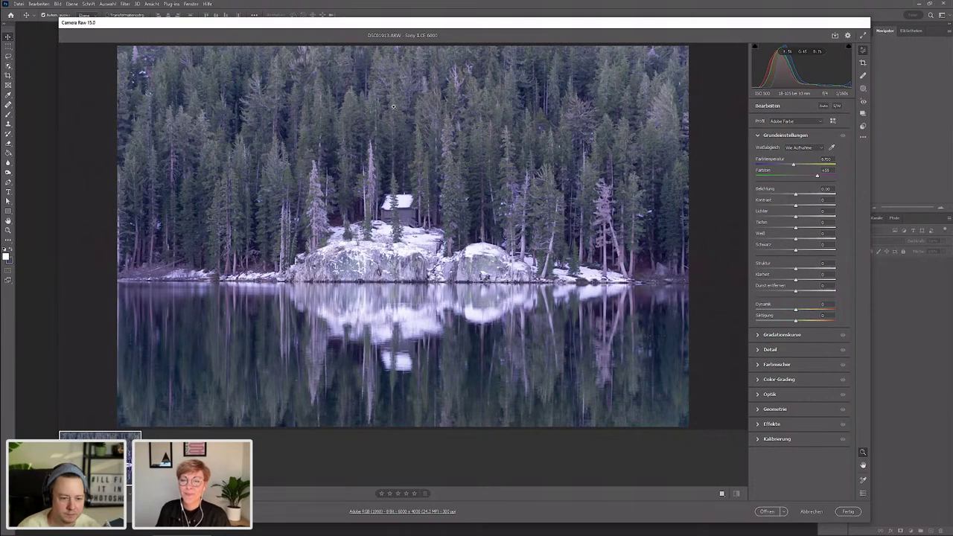
{"action": "scroll", "coordinate": [428, 197], "scroll_direction": "up", "scroll_amount": 1}
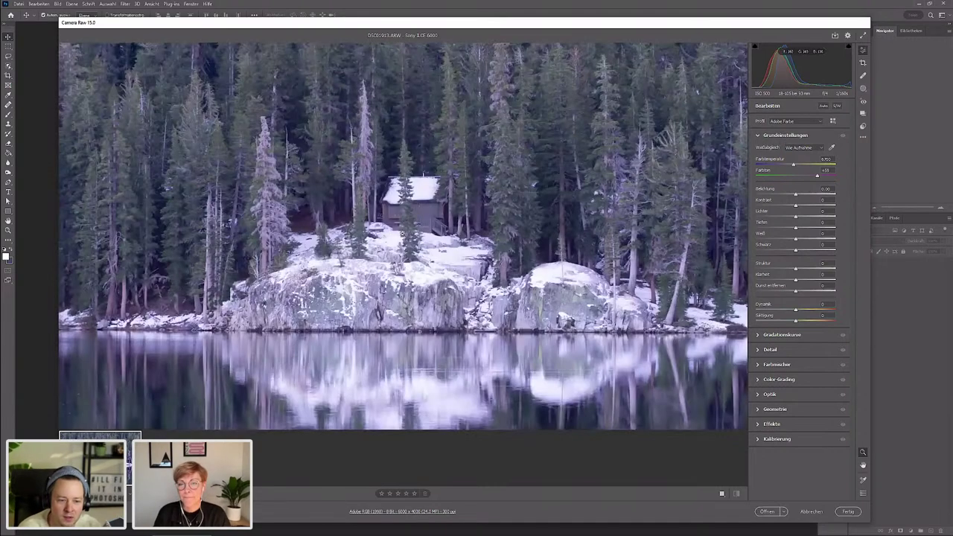
{"action": "scroll", "coordinate": [425, 200], "scroll_direction": "up", "scroll_amount": 1}
{"action": "scroll", "coordinate": [425, 199], "scroll_direction": "up", "scroll_amount": 1}
{"action": "scroll", "coordinate": [424, 201], "scroll_direction": "up", "scroll_amount": 1}
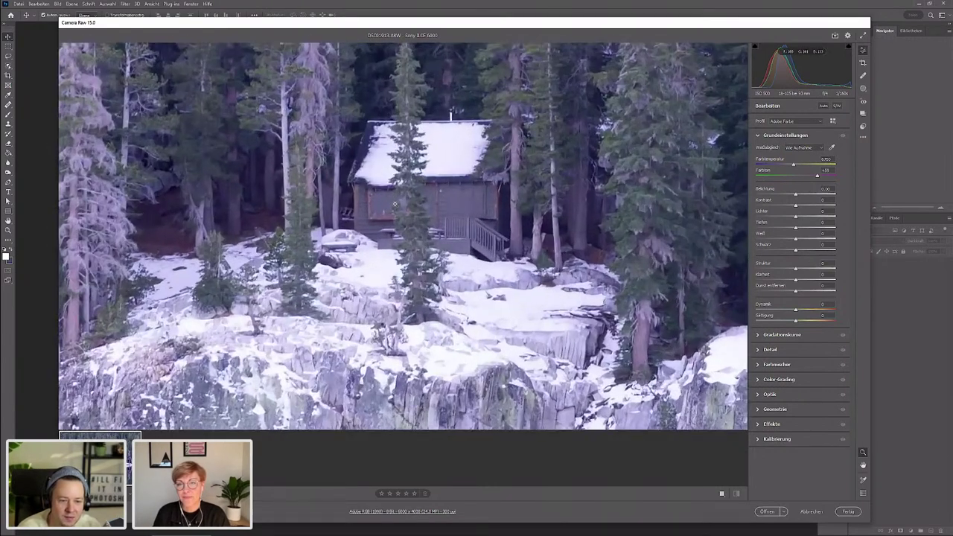
{"action": "scroll", "coordinate": [424, 202], "scroll_direction": "up", "scroll_amount": 1}
{"action": "scroll", "coordinate": [425, 203], "scroll_direction": "down", "scroll_amount": 2}
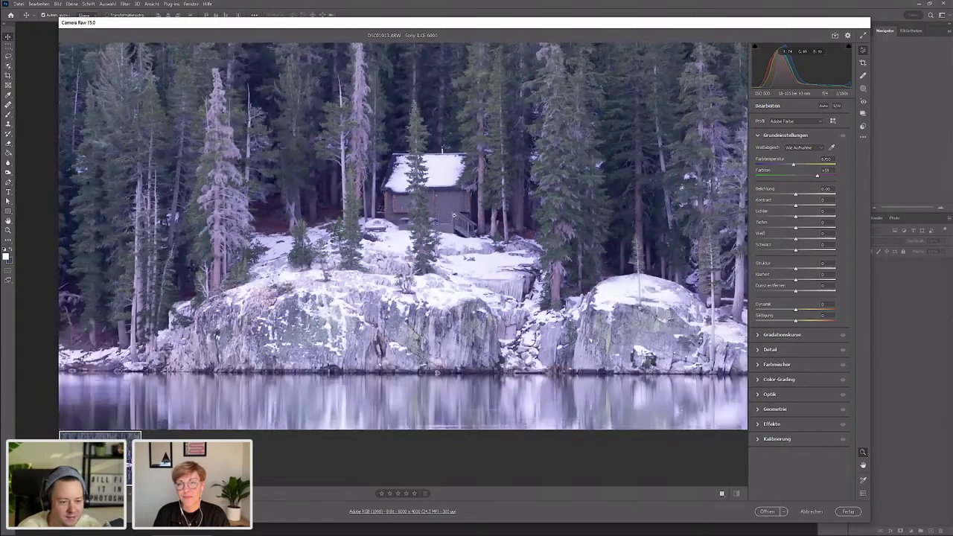
{"action": "scroll", "coordinate": [411, 217], "scroll_direction": "up", "scroll_amount": 1}
{"action": "scroll", "coordinate": [417, 220], "scroll_direction": "up", "scroll_amount": 1}
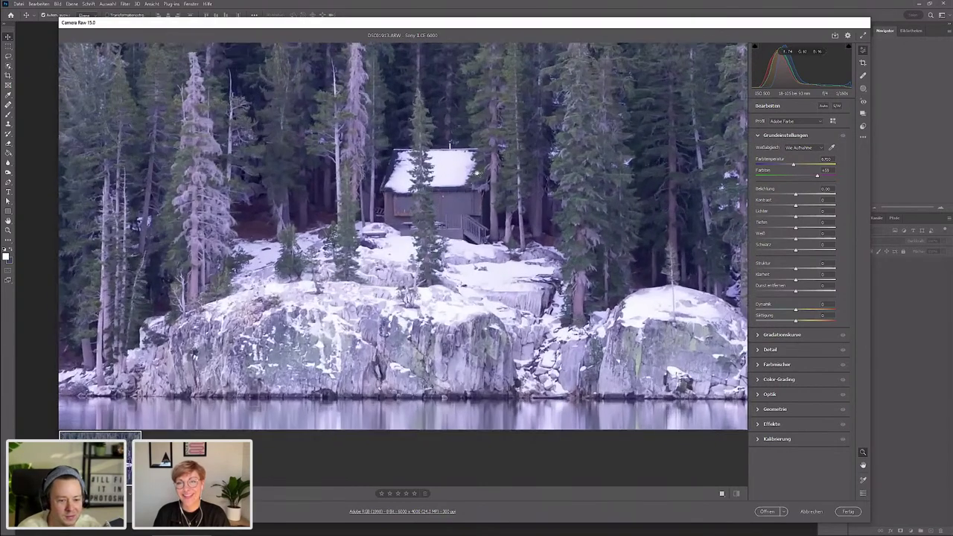
{"action": "scroll", "coordinate": [426, 224], "scroll_direction": "up", "scroll_amount": 1}
{"action": "scroll", "coordinate": [435, 227], "scroll_direction": "up", "scroll_amount": 1}
{"action": "scroll", "coordinate": [439, 229], "scroll_direction": "down", "scroll_amount": 1}
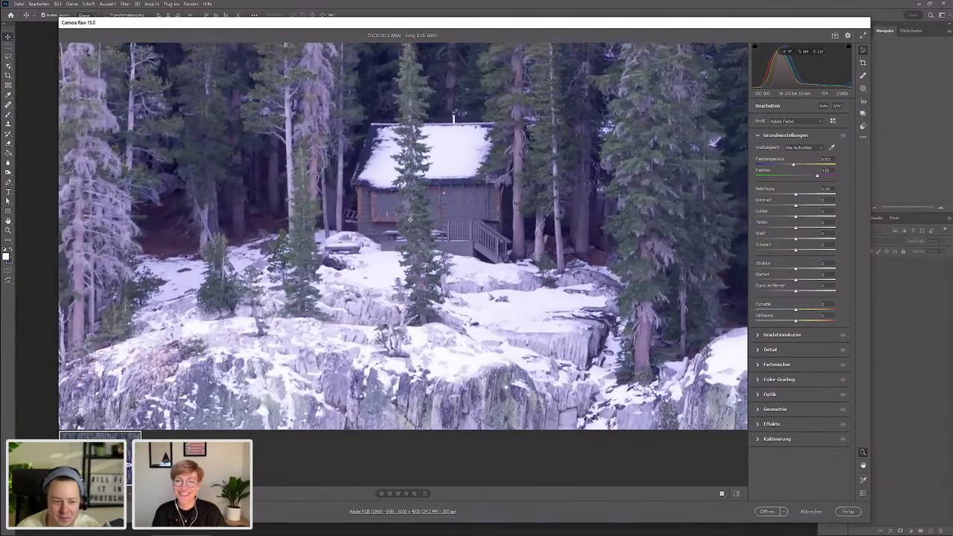
{"action": "scroll", "coordinate": [530, 256], "scroll_direction": "down", "scroll_amount": 1}
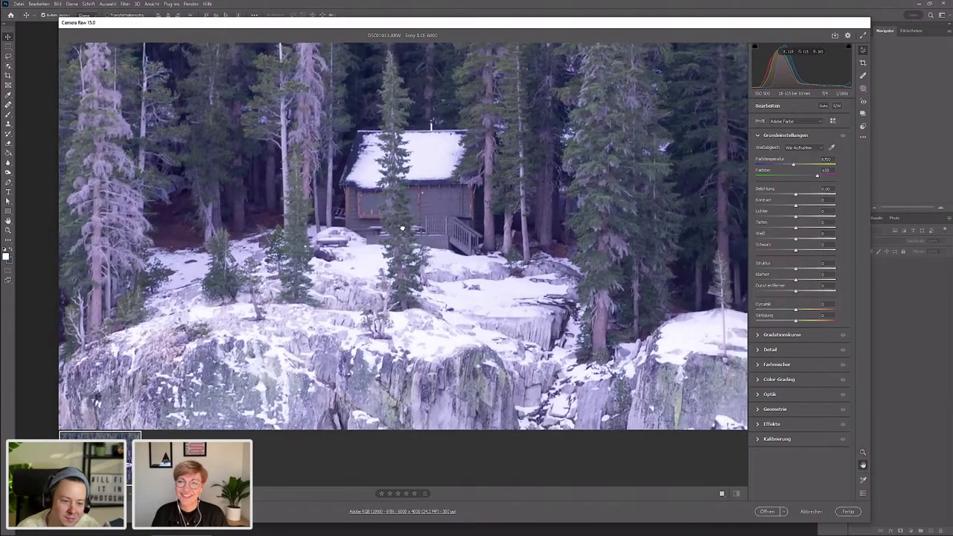
{"action": "scroll", "coordinate": [429, 194], "scroll_direction": "down", "scroll_amount": 1}
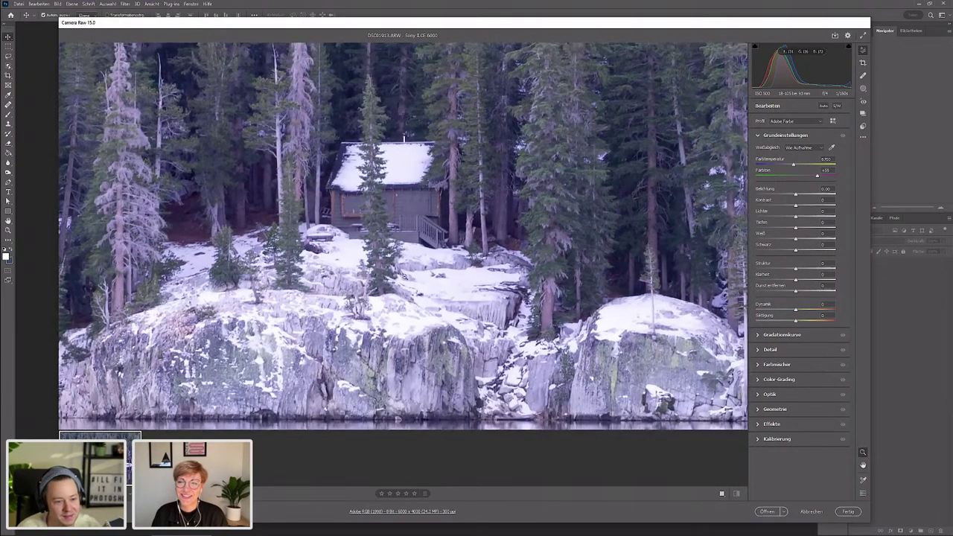
{"action": "scroll", "coordinate": [373, 197], "scroll_direction": "up", "scroll_amount": 2}
{"action": "scroll", "coordinate": [394, 202], "scroll_direction": "down", "scroll_amount": 1}
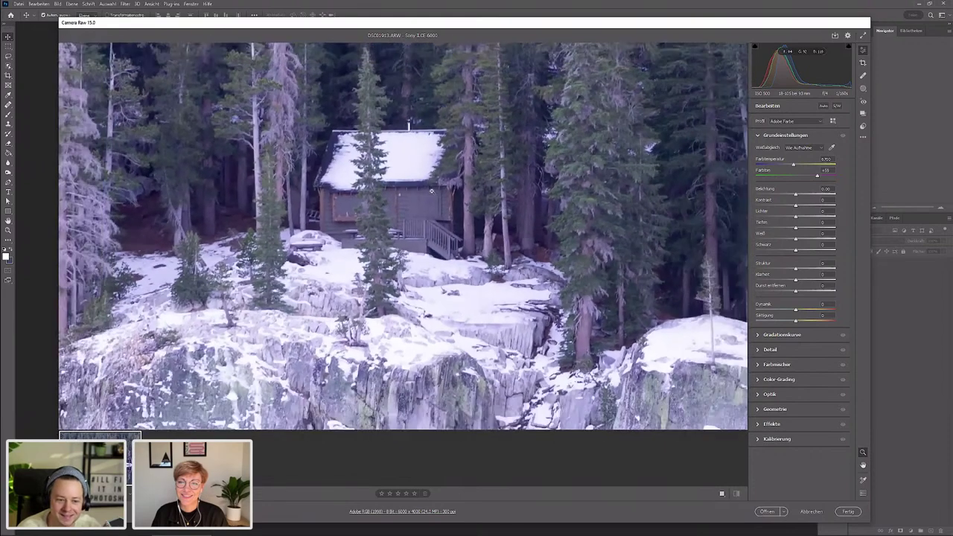
{"action": "scroll", "coordinate": [422, 208], "scroll_direction": "down", "scroll_amount": 1}
{"action": "scroll", "coordinate": [422, 208], "scroll_direction": "down", "scroll_amount": 1}
{"action": "scroll", "coordinate": [417, 205], "scroll_direction": "down", "scroll_amount": 1}
{"action": "scroll", "coordinate": [417, 204], "scroll_direction": "down", "scroll_amount": 1}
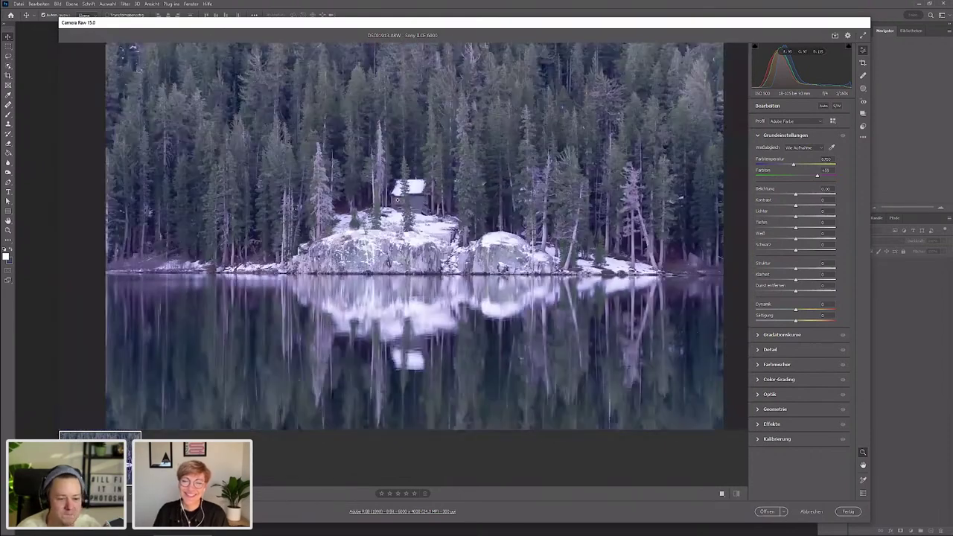
{"action": "scroll", "coordinate": [508, 221], "scroll_direction": "down", "scroll_amount": 1}
{"action": "scroll", "coordinate": [509, 221], "scroll_direction": "up", "scroll_amount": 1}
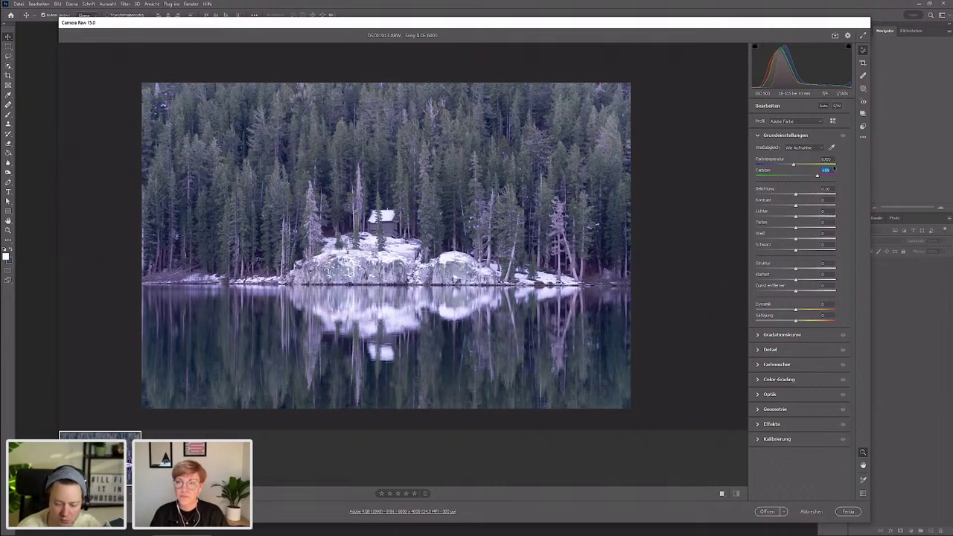
- Lower the tint slightly and set exposure to -0.50, then zoom in on the cabin
{"action": "left_click_drag", "start_coordinate": [816, 176], "coordinate": [788, 165]}
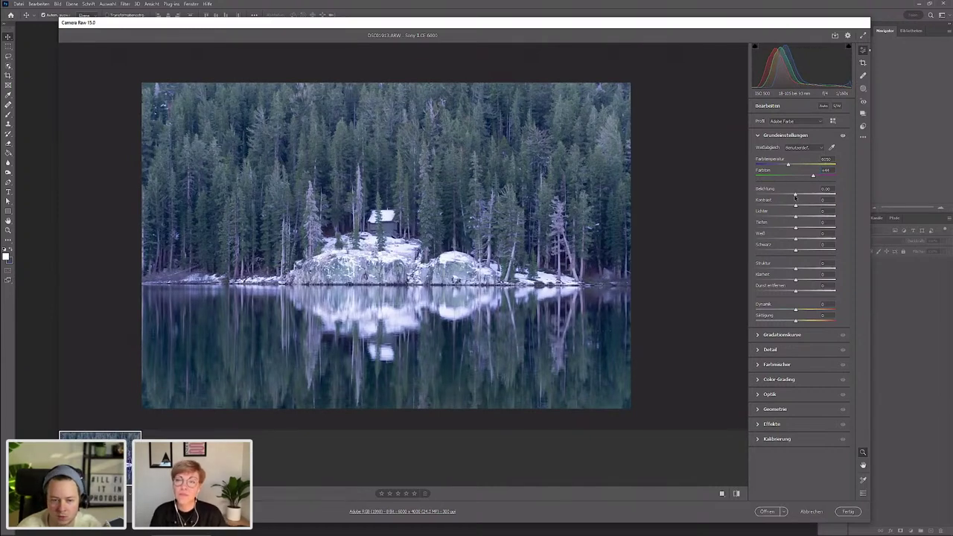
{"action": "left_click_drag", "start_coordinate": [796, 195], "coordinate": [792, 196]}
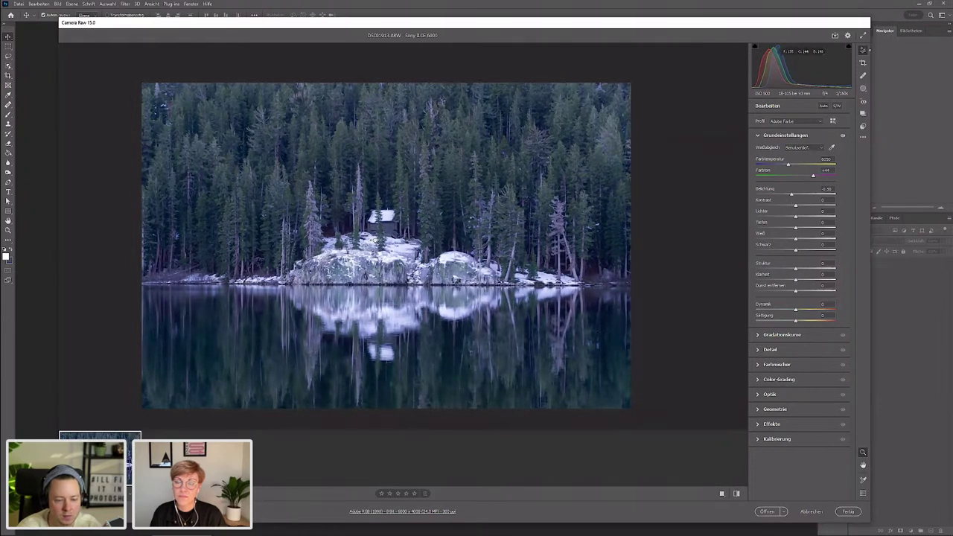
{"action": "scroll", "coordinate": [368, 276], "scroll_direction": "up", "scroll_amount": 2}
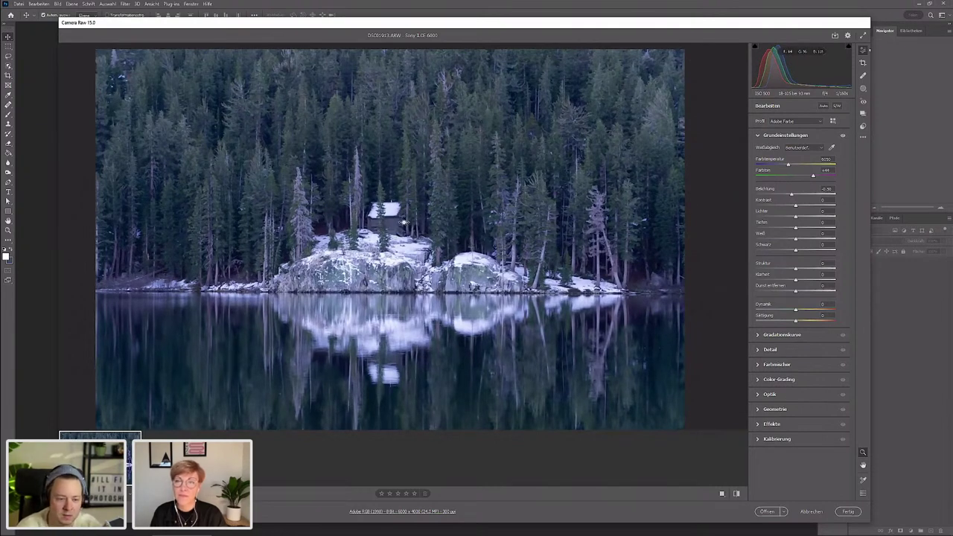
{"action": "scroll", "coordinate": [403, 222], "scroll_direction": "up", "scroll_amount": 1}
{"action": "scroll", "coordinate": [394, 220], "scroll_direction": "up", "scroll_amount": 1}
{"action": "scroll", "coordinate": [358, 216], "scroll_direction": "up", "scroll_amount": 2}
{"action": "scroll", "coordinate": [303, 207], "scroll_direction": "up", "scroll_amount": 1}
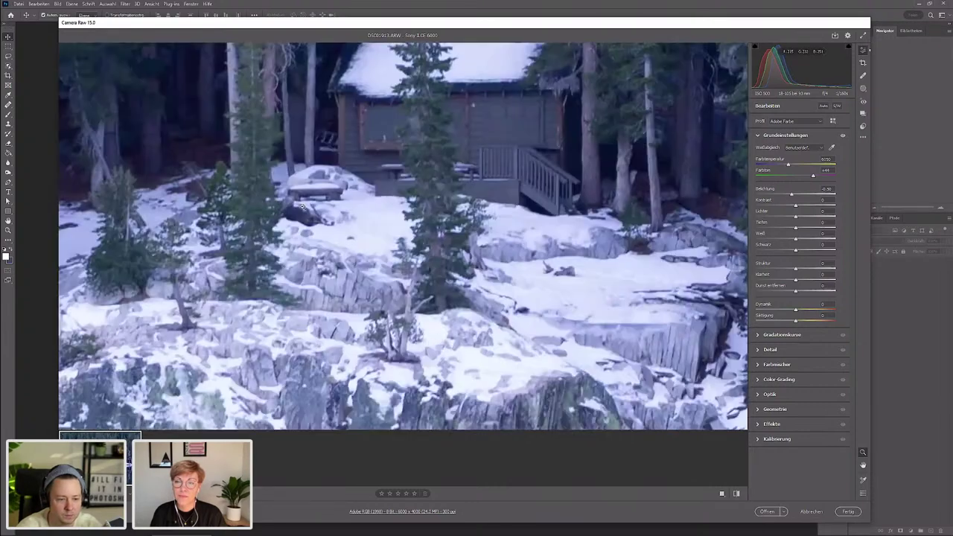
{"action": "scroll", "coordinate": [320, 220], "scroll_direction": "down", "scroll_amount": 1}
{"action": "scroll", "coordinate": [344, 233], "scroll_direction": "down", "scroll_amount": 2}
{"action": "scroll", "coordinate": [345, 233], "scroll_direction": "down", "scroll_amount": 1}
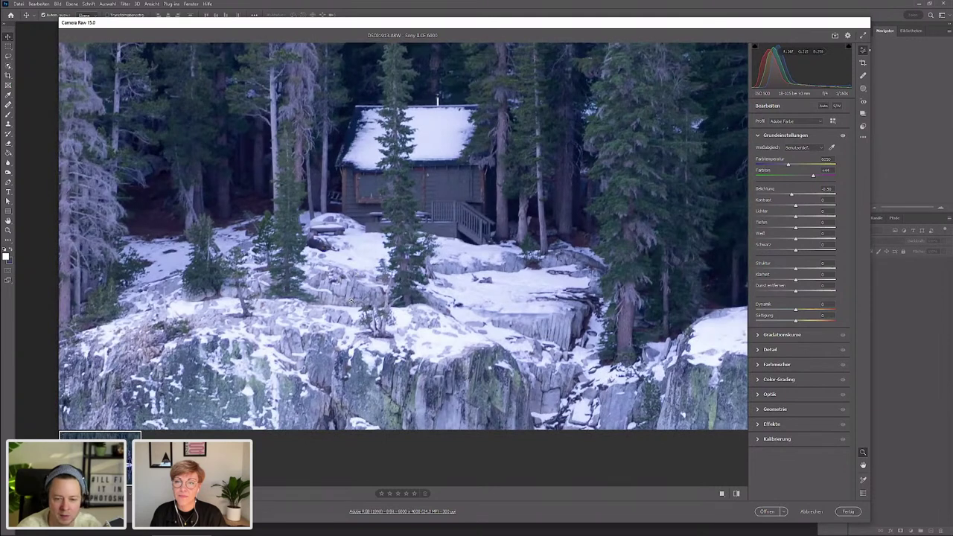
{"action": "scroll", "coordinate": [350, 283], "scroll_direction": "down", "scroll_amount": 1}
{"action": "scroll", "coordinate": [349, 285], "scroll_direction": "down", "scroll_amount": 1}
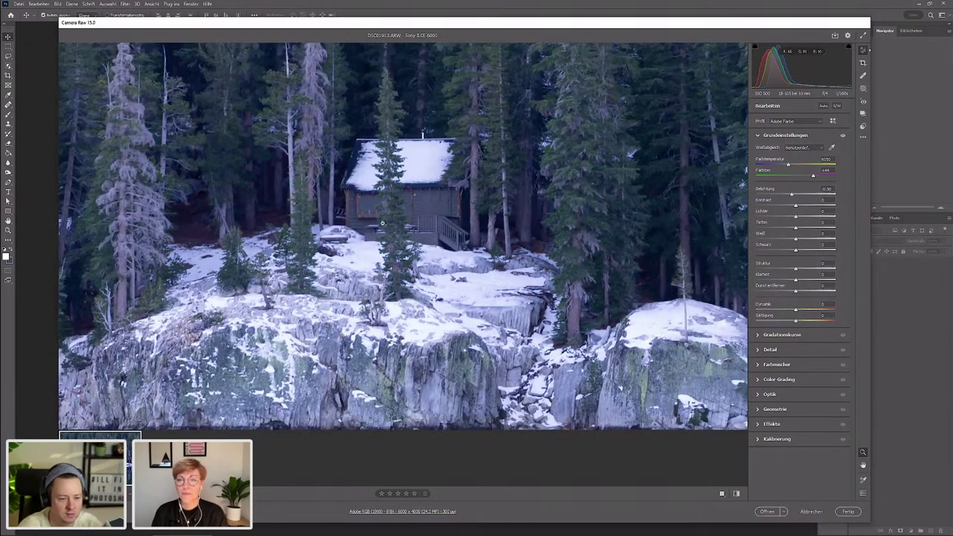
{"action": "scroll", "coordinate": [365, 276], "scroll_direction": "down", "scroll_amount": 1}
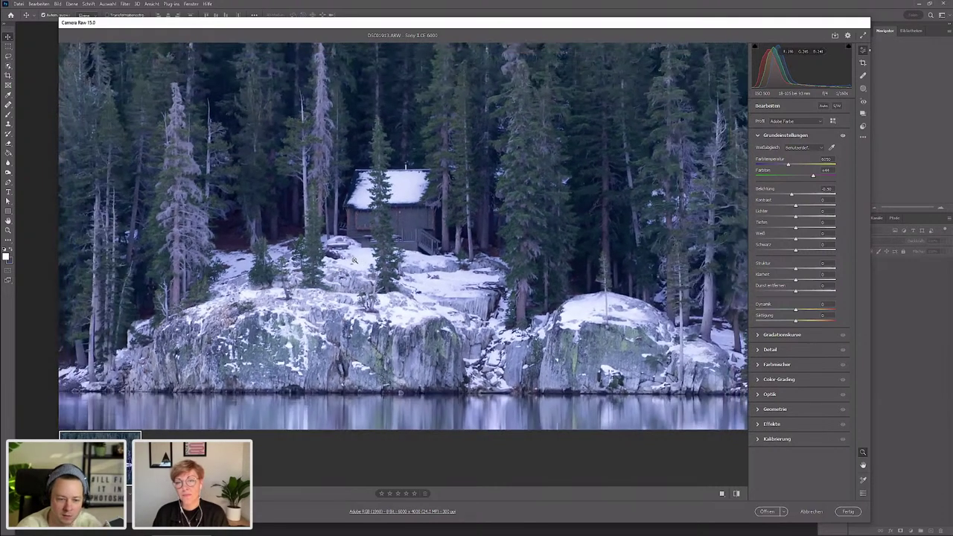
{"action": "scroll", "coordinate": [358, 267], "scroll_direction": "down", "scroll_amount": 1}
{"action": "scroll", "coordinate": [355, 262], "scroll_direction": "down", "scroll_amount": 1}
{"action": "scroll", "coordinate": [355, 262], "scroll_direction": "down", "scroll_amount": 1}
{"action": "scroll", "coordinate": [358, 259], "scroll_direction": "down", "scroll_amount": 1}
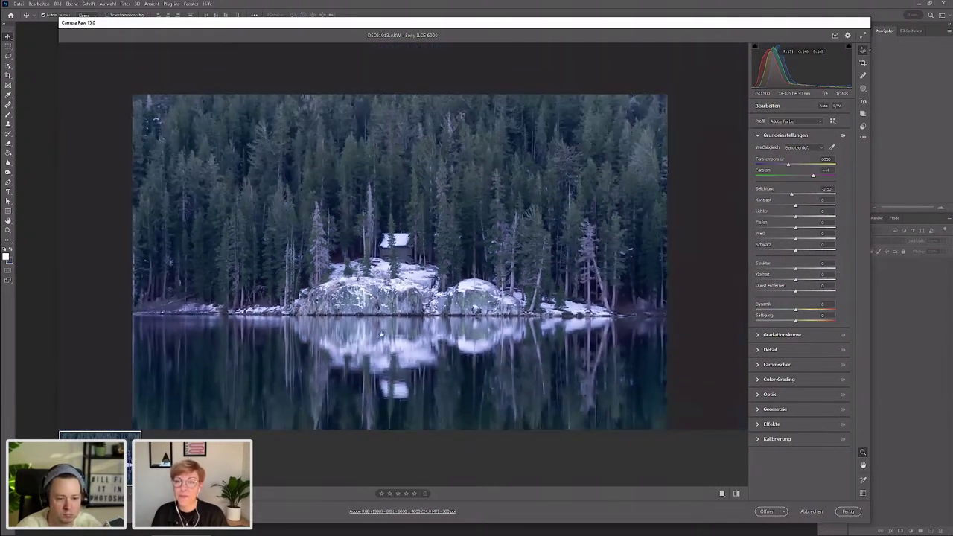
{"action": "scroll", "coordinate": [359, 255], "scroll_direction": "down", "scroll_amount": 1}
{"action": "scroll", "coordinate": [359, 255], "scroll_direction": "up", "scroll_amount": 1}
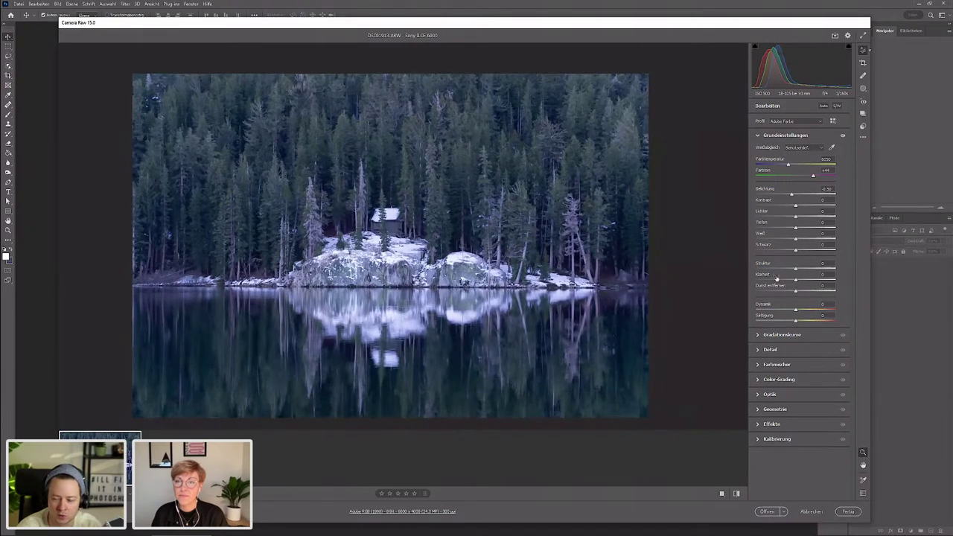
- Set Struktur to +4 and raise the Schärfen amount in the Detail panel
{"action": "left_click_drag", "start_coordinate": [797, 268], "coordinate": [796, 269]}
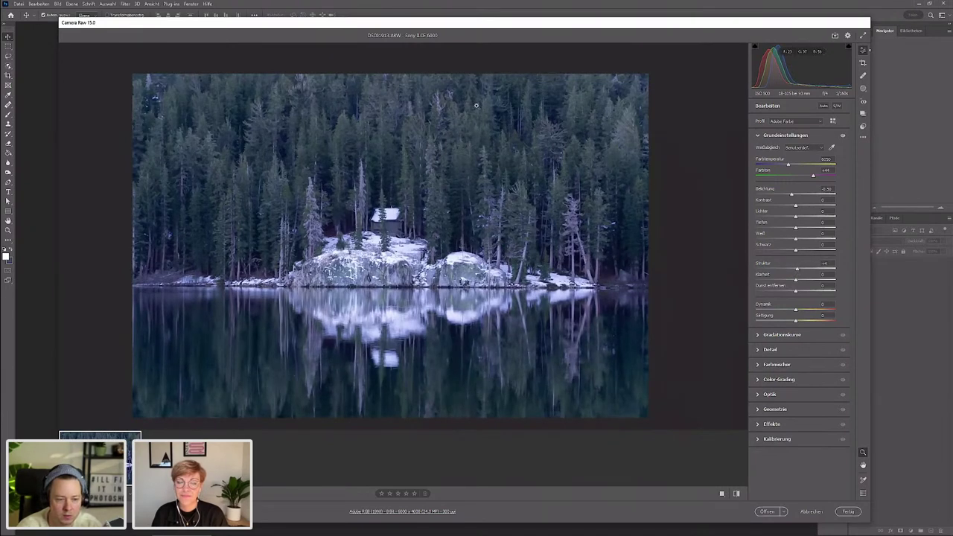
{"action": "left_click", "coordinate": [767, 350]}
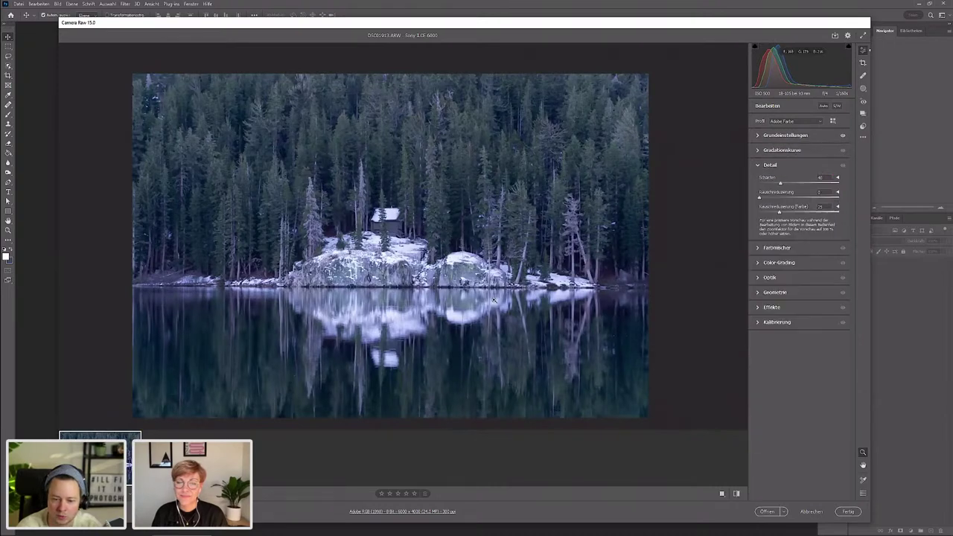
{"action": "scroll", "coordinate": [421, 222], "scroll_direction": "up", "scroll_amount": 2}
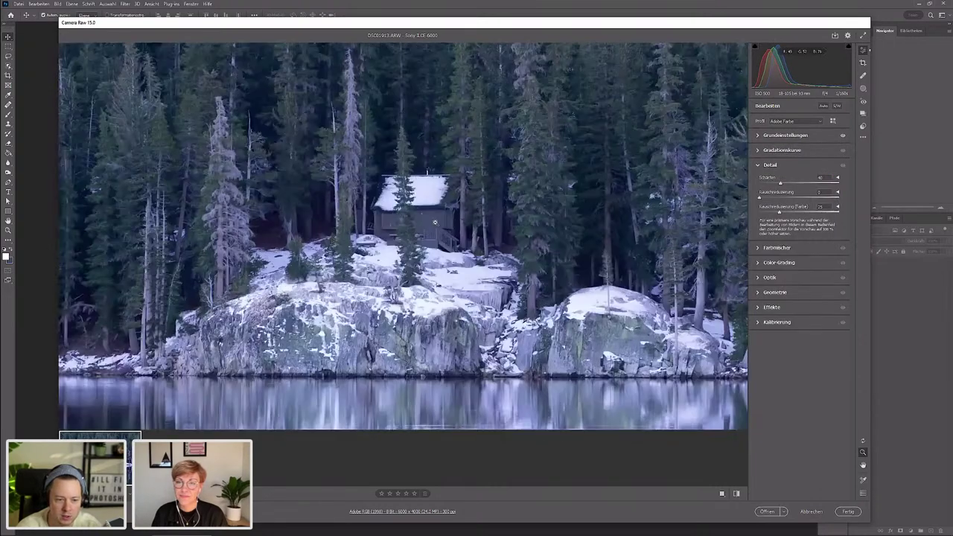
{"action": "scroll", "coordinate": [421, 222], "scroll_direction": "up", "scroll_amount": 5}
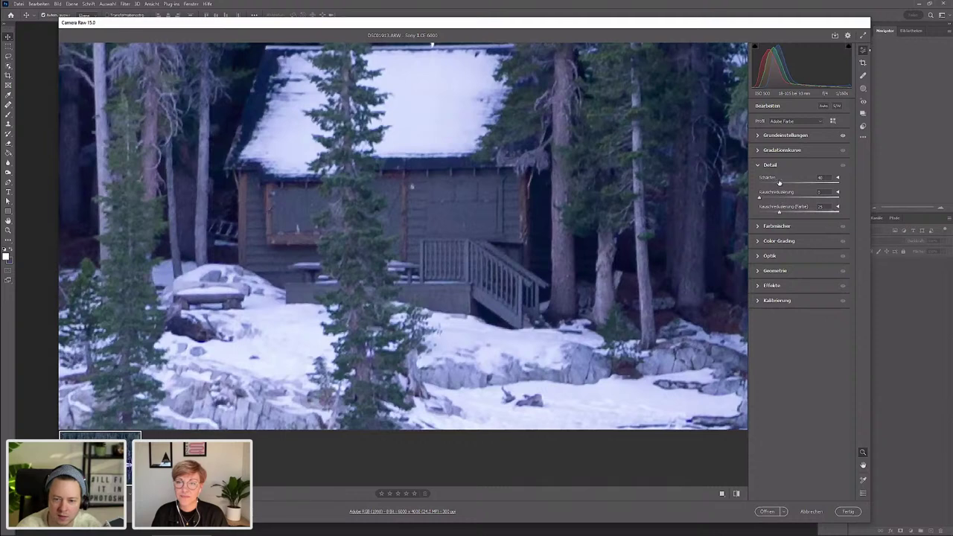
{"action": "left_click_drag", "start_coordinate": [779, 182], "coordinate": [801, 181]}
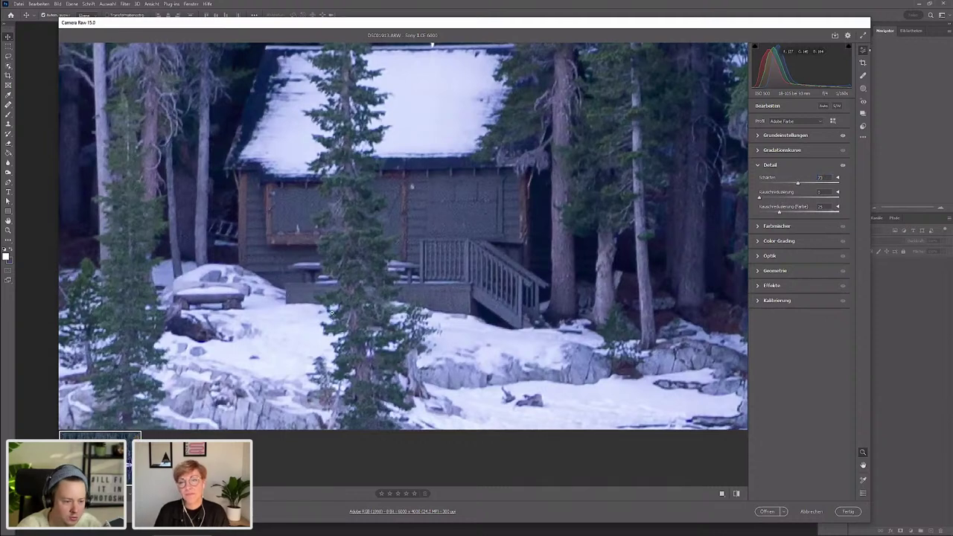
{"action": "key", "text": "ctrl+minus"}
{"action": "key", "text": "ctrl+minus"}
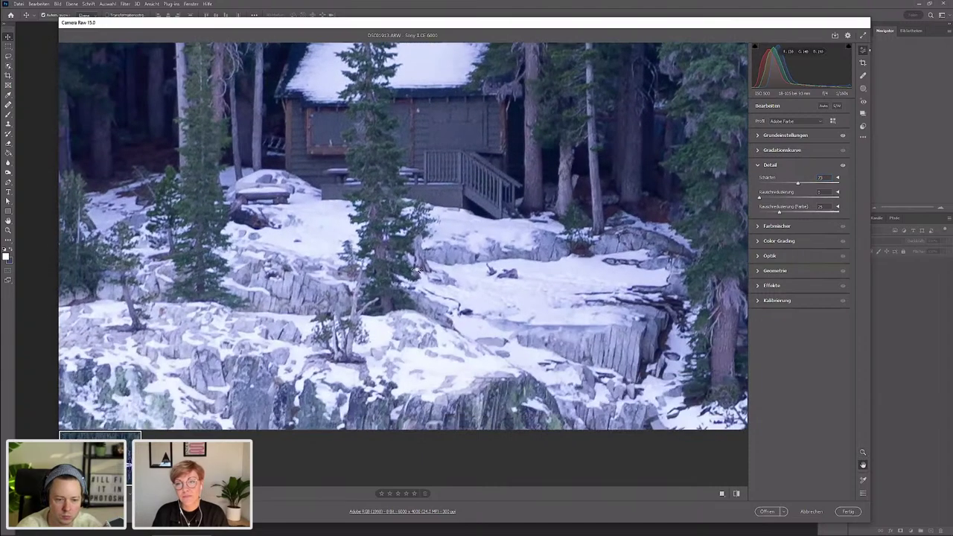
{"action": "key", "text": "ctrl+minus"}
{"action": "key", "text": "ctrl+minus"}
{"action": "key", "text": "ctrl+minus"}
{"action": "key", "text": "ctrl+minus"}
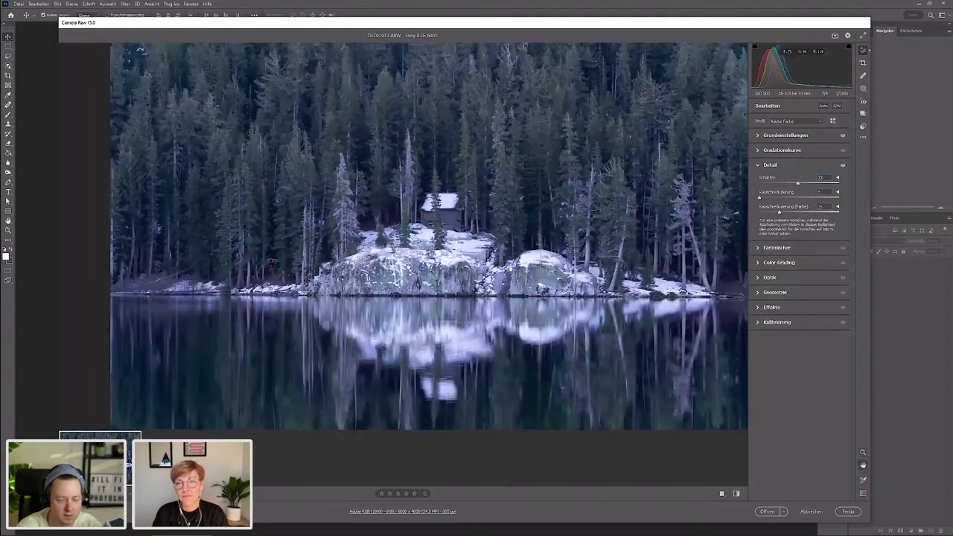
{"action": "key", "text": "ctrl+minus"}
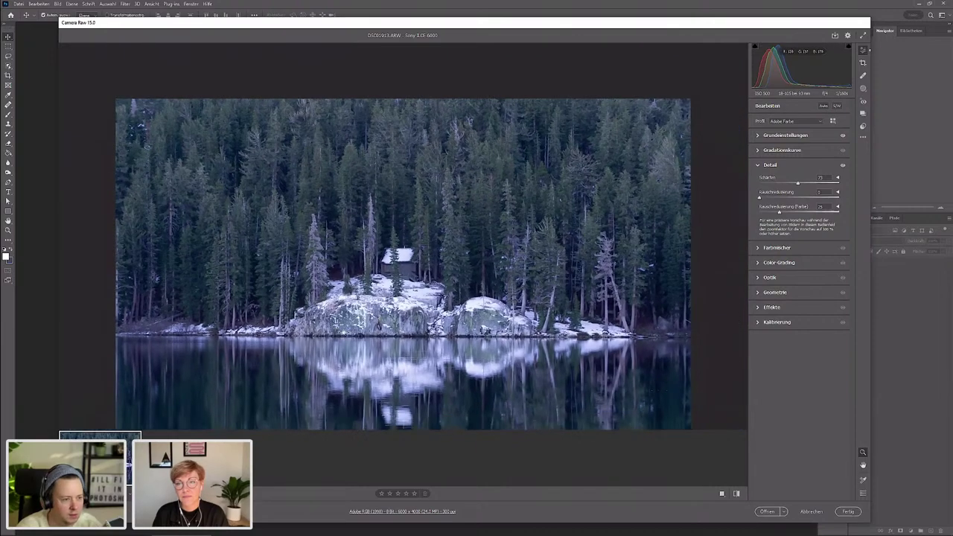
{"action": "key", "text": "ctrl+plus"}
{"action": "key", "text": "ctrl+minus"}
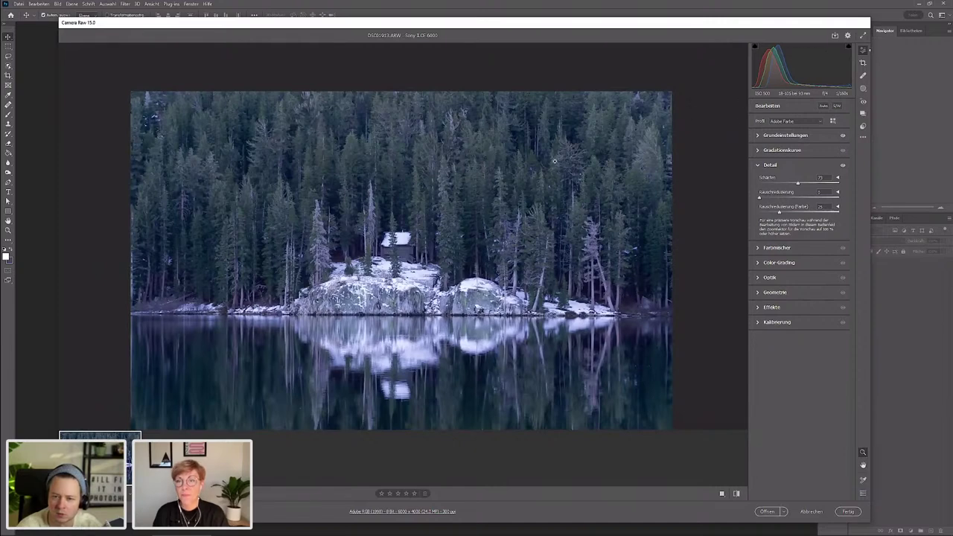
{"action": "key", "text": "ctrl+minus"}
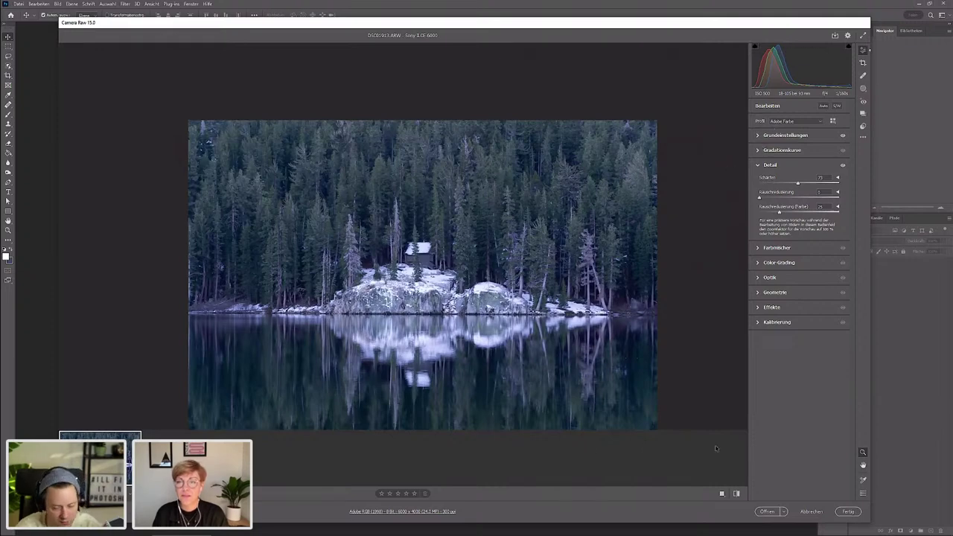
- Lower the Lichter highlights and open the photo as a smart object, accepting the profile conversion
{"action": "left_click", "coordinate": [762, 135]}
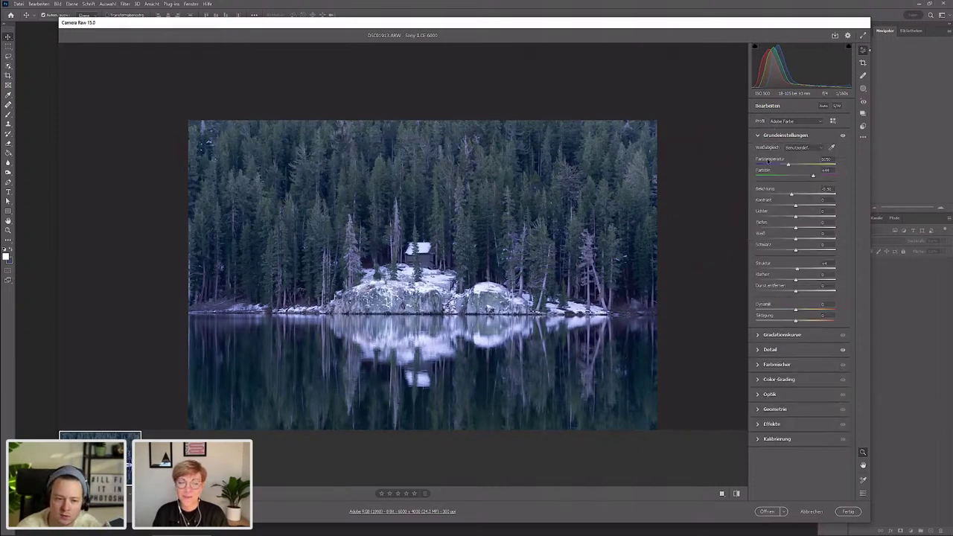
{"action": "left_click_drag", "start_coordinate": [795, 216], "coordinate": [764, 218]}
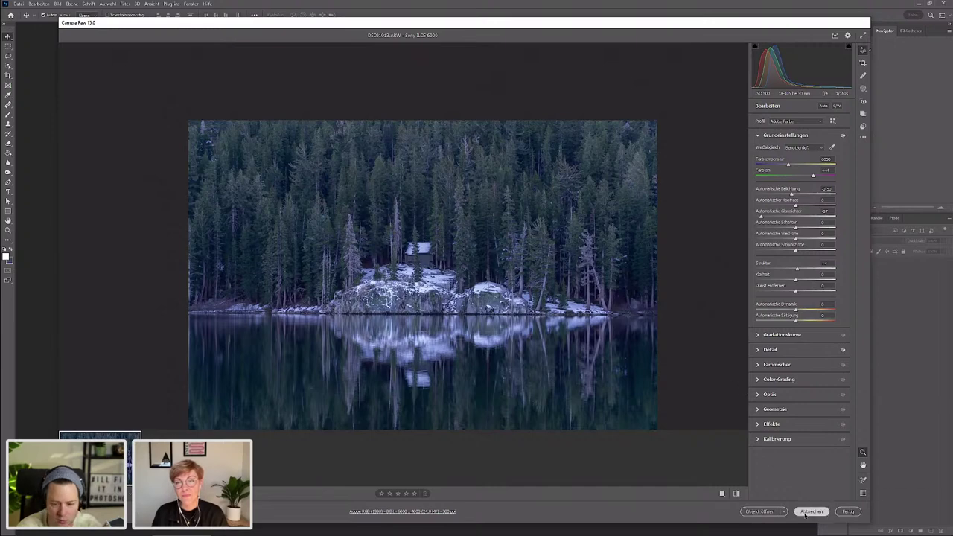
{"action": "key", "text": "shift"}
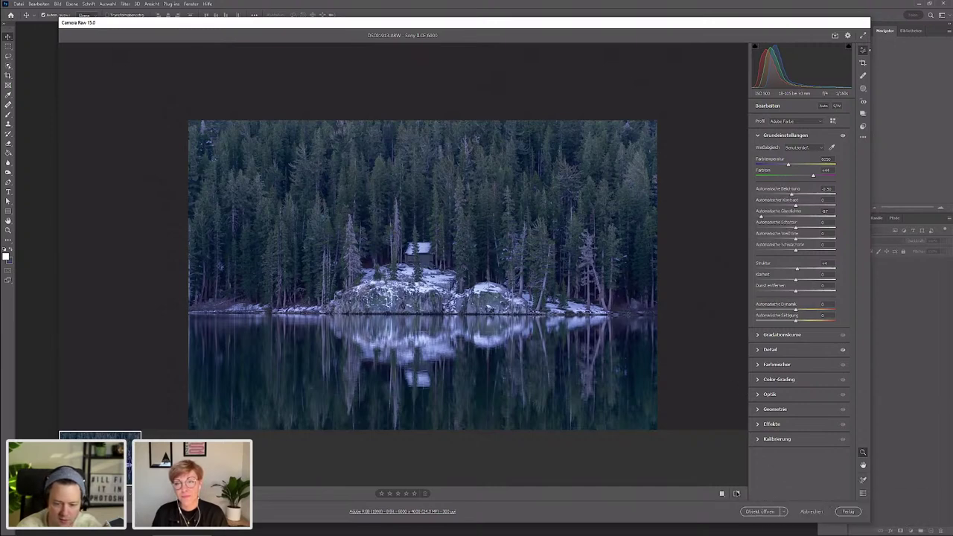
{"action": "left_click", "coordinate": [759, 512]}
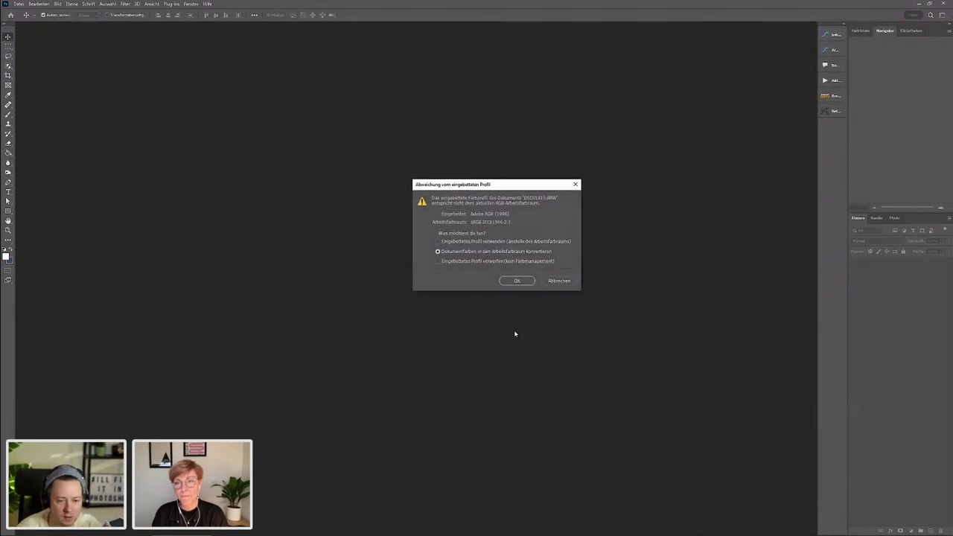
{"action": "left_click", "coordinate": [518, 281]}
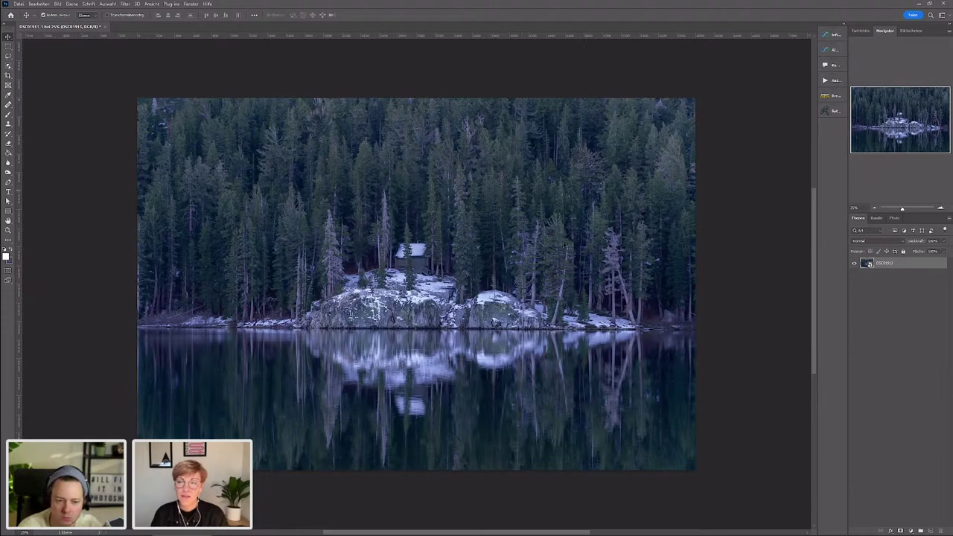
- Add a Helligkeit/Kontrast adjustment layer with brightness at about -94
{"action": "left_click", "coordinate": [911, 532]}
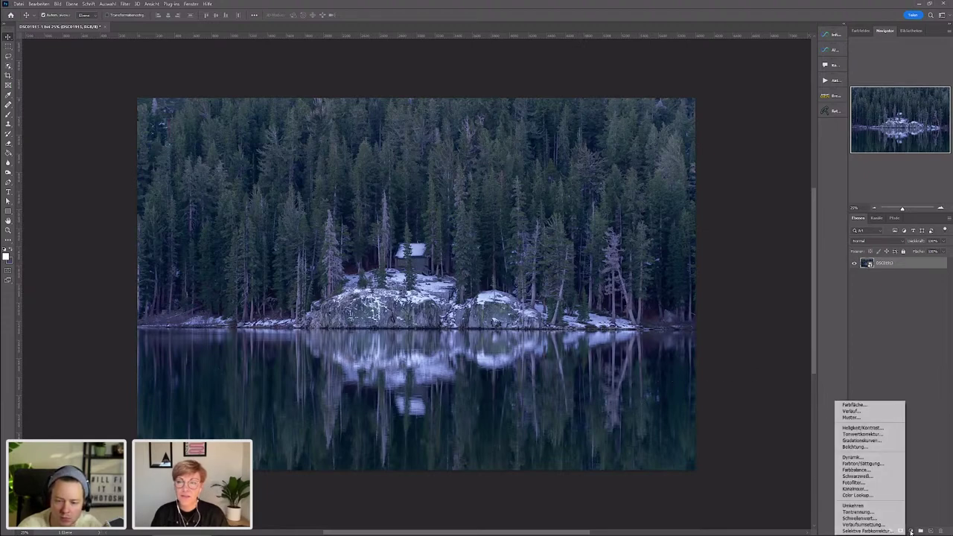
{"action": "left_click", "coordinate": [864, 430]}
{"action": "left_click_drag", "start_coordinate": [528, 110], "coordinate": [487, 117]}
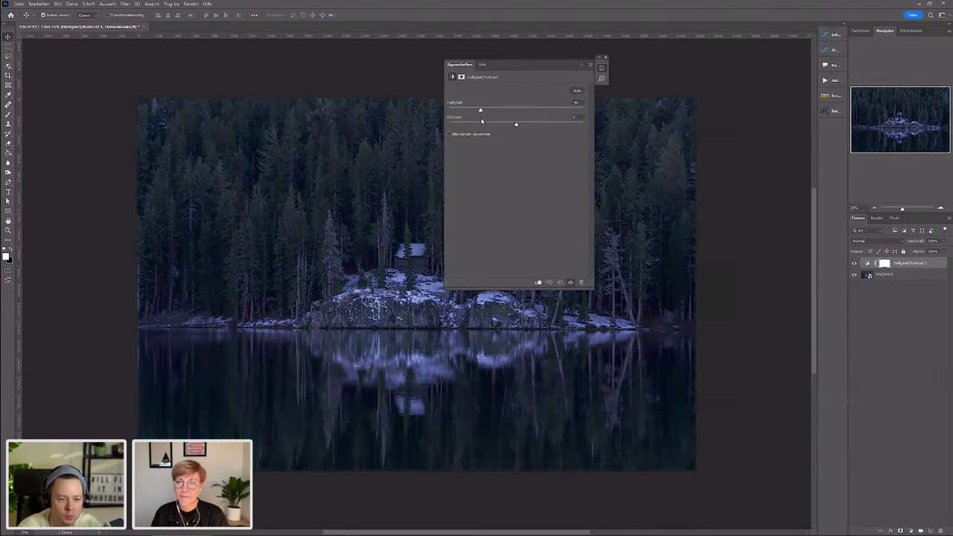
{"action": "left_click_drag", "start_coordinate": [481, 118], "coordinate": [475, 118]}
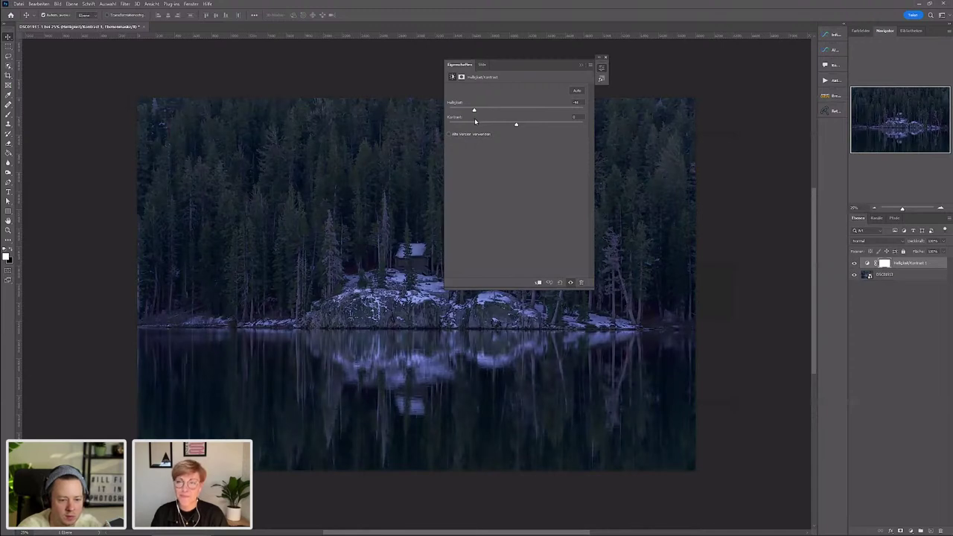
{"action": "left_click", "coordinate": [583, 64]}
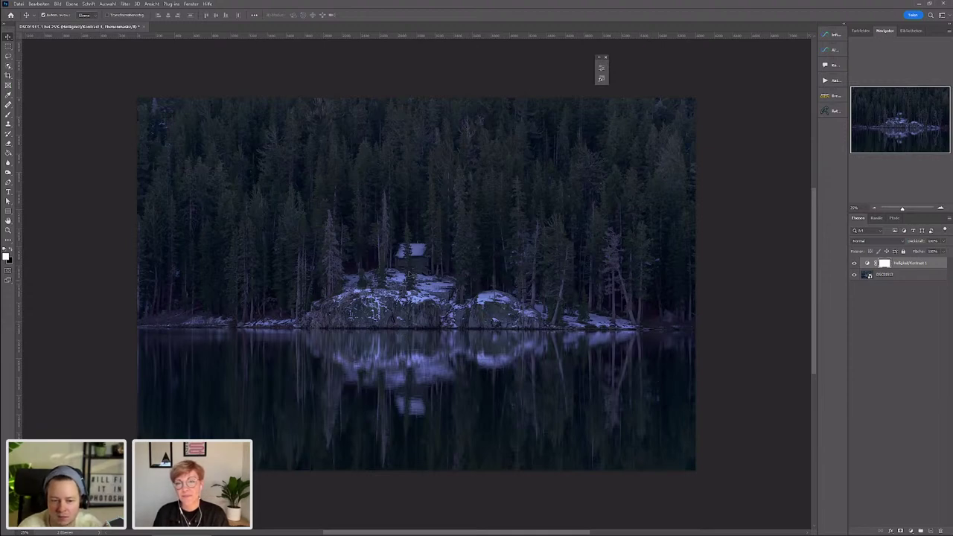
- Zoom out to the full image, then zoom to about 300% on the cabin's window and porch
{"action": "scroll", "coordinate": [408, 275], "scroll_direction": "up", "scroll_amount": 1}
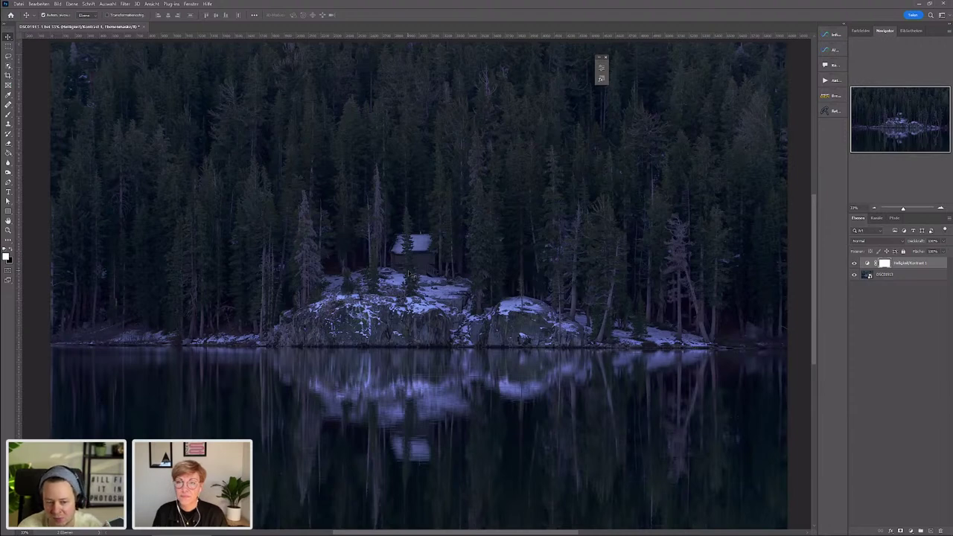
{"action": "scroll", "coordinate": [406, 275], "scroll_direction": "down", "scroll_amount": 1}
{"action": "scroll", "coordinate": [375, 280], "scroll_direction": "up", "scroll_amount": 1}
{"action": "scroll", "coordinate": [375, 280], "scroll_direction": "down", "scroll_amount": 1}
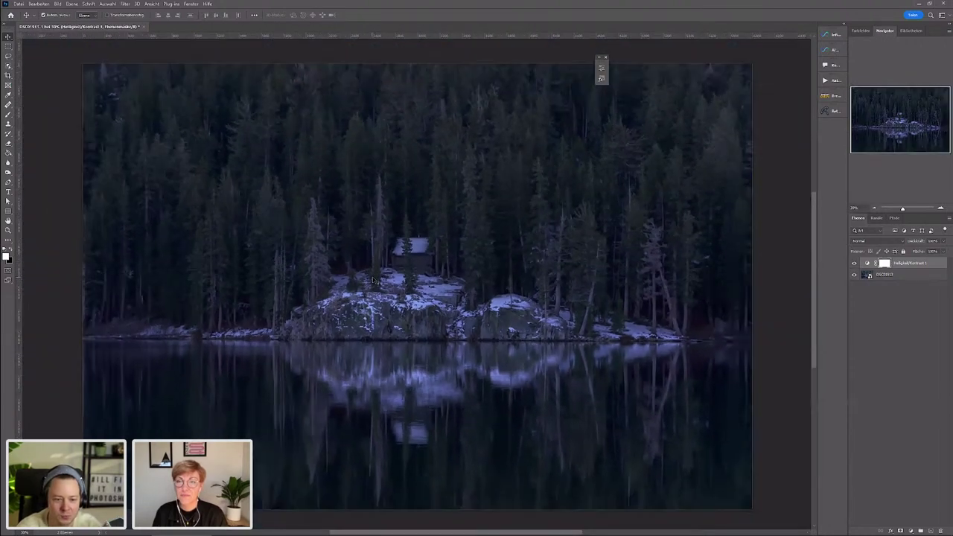
{"action": "scroll", "coordinate": [365, 294], "scroll_direction": "up", "scroll_amount": 1}
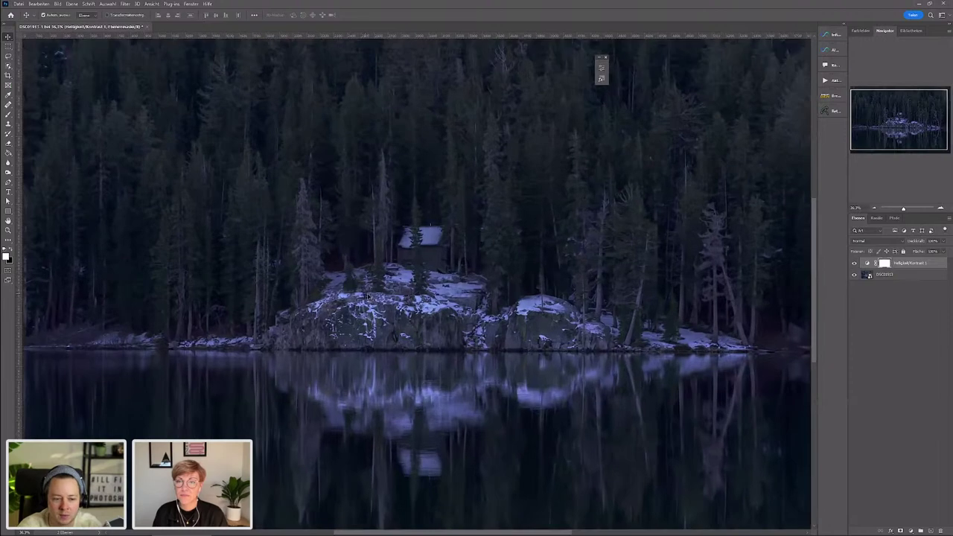
{"action": "scroll", "coordinate": [369, 297], "scroll_direction": "up", "scroll_amount": 1}
{"action": "scroll", "coordinate": [376, 261], "scroll_direction": "up", "scroll_amount": 1}
{"action": "scroll", "coordinate": [383, 223], "scroll_direction": "up", "scroll_amount": 1}
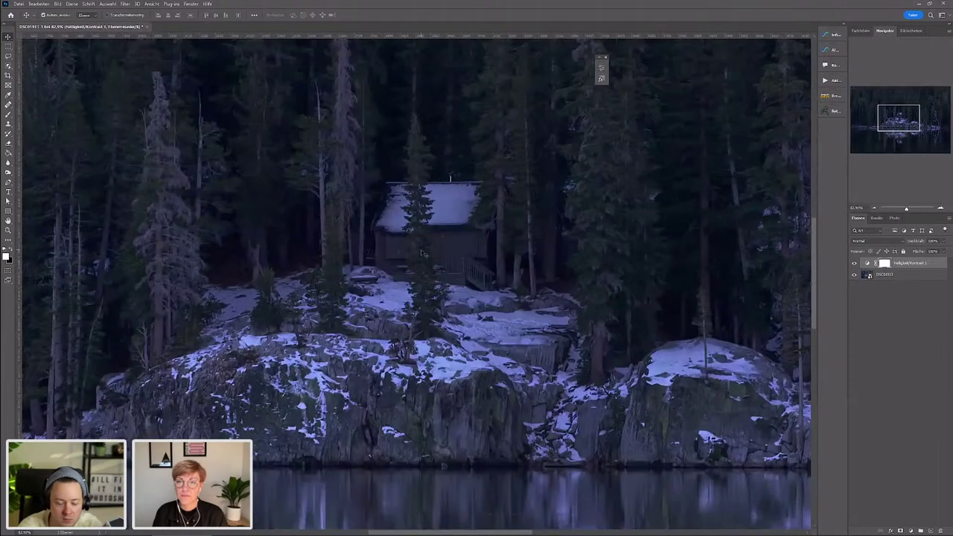
{"action": "scroll", "coordinate": [320, 237], "scroll_direction": "down", "scroll_amount": 3}
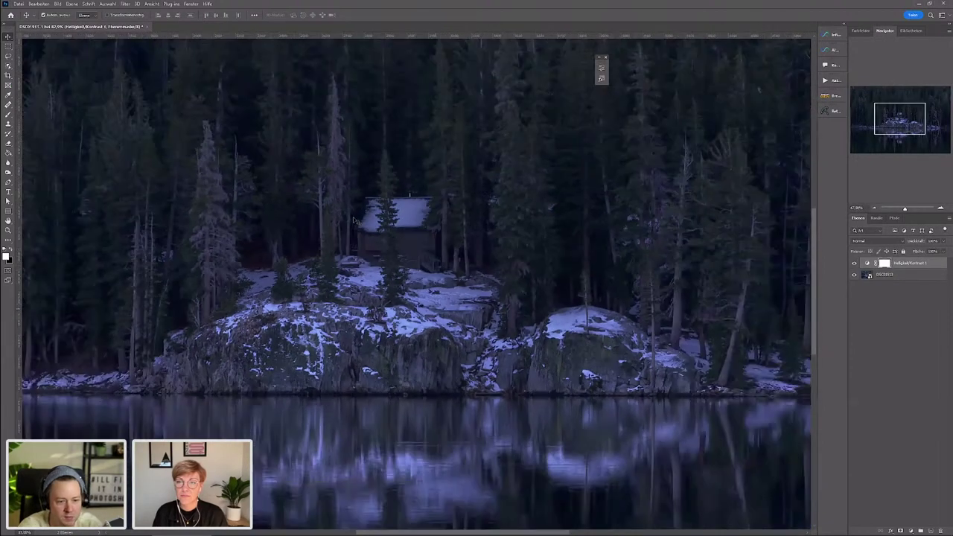
{"action": "scroll", "coordinate": [317, 235], "scroll_direction": "down", "scroll_amount": 1}
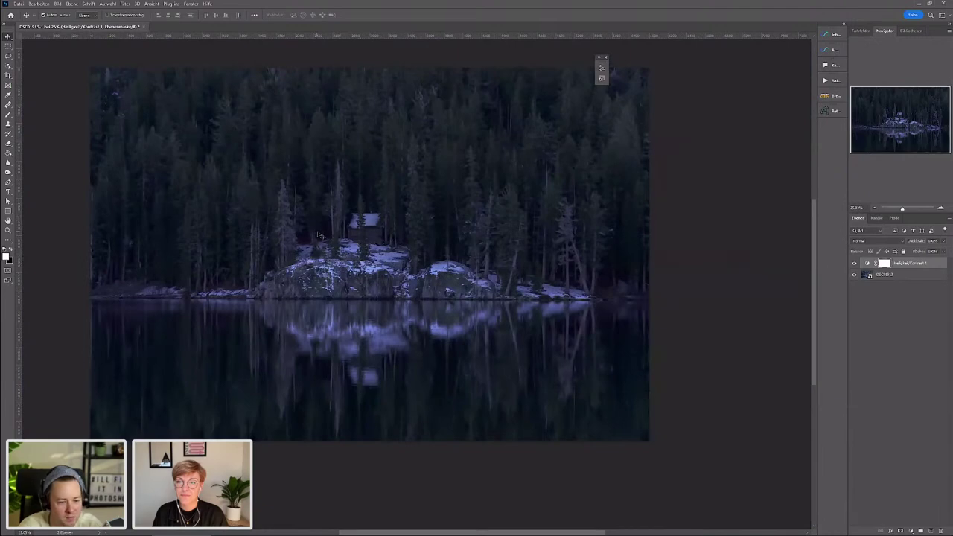
{"action": "scroll", "coordinate": [327, 228], "scroll_direction": "up", "scroll_amount": 1}
{"action": "scroll", "coordinate": [432, 172], "scroll_direction": "up", "scroll_amount": 1}
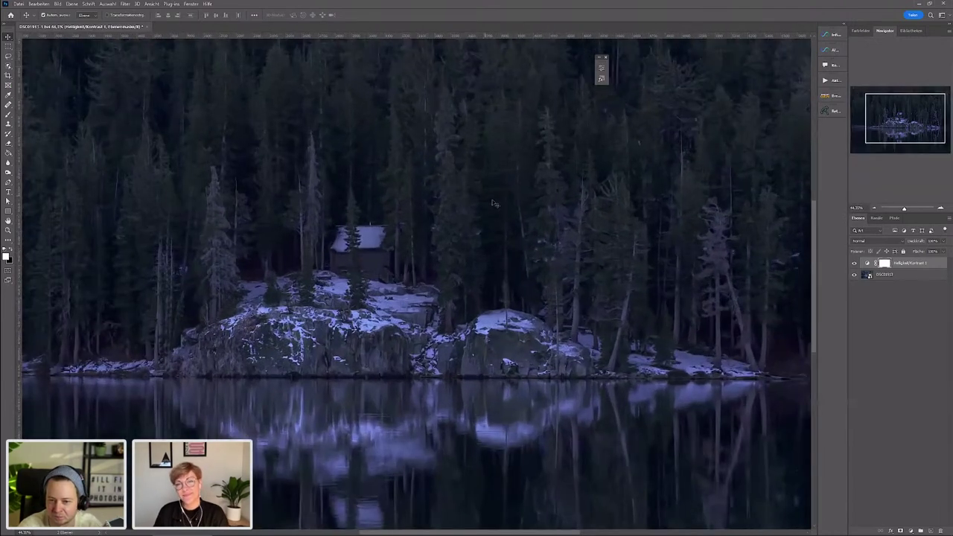
{"action": "scroll", "coordinate": [356, 237], "scroll_direction": "up", "scroll_amount": 1}
{"action": "scroll", "coordinate": [356, 236], "scroll_direction": "up", "scroll_amount": 1}
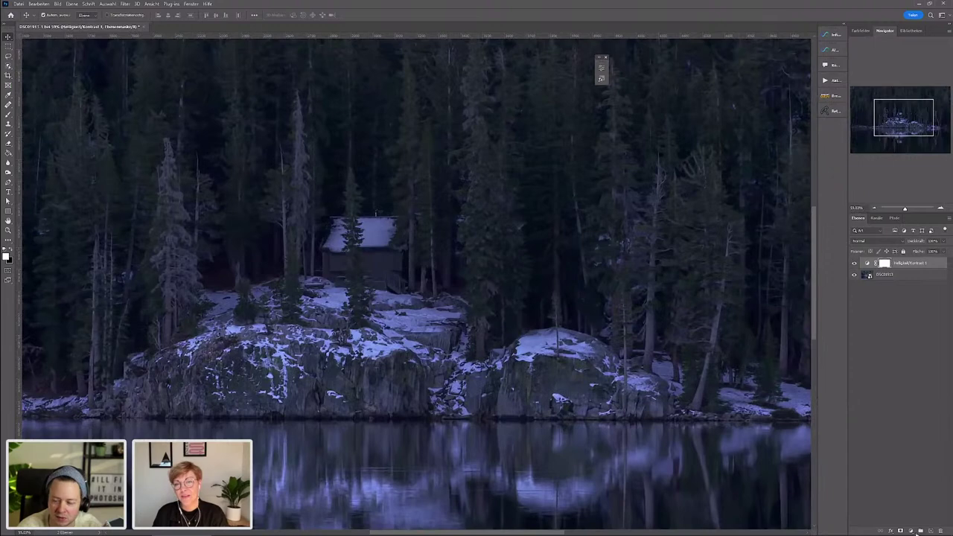
{"action": "scroll", "coordinate": [313, 234], "scroll_direction": "up", "scroll_amount": 1}
{"action": "scroll", "coordinate": [320, 246], "scroll_direction": "up", "scroll_amount": 1}
{"action": "scroll", "coordinate": [329, 268], "scroll_direction": "up", "scroll_amount": 1}
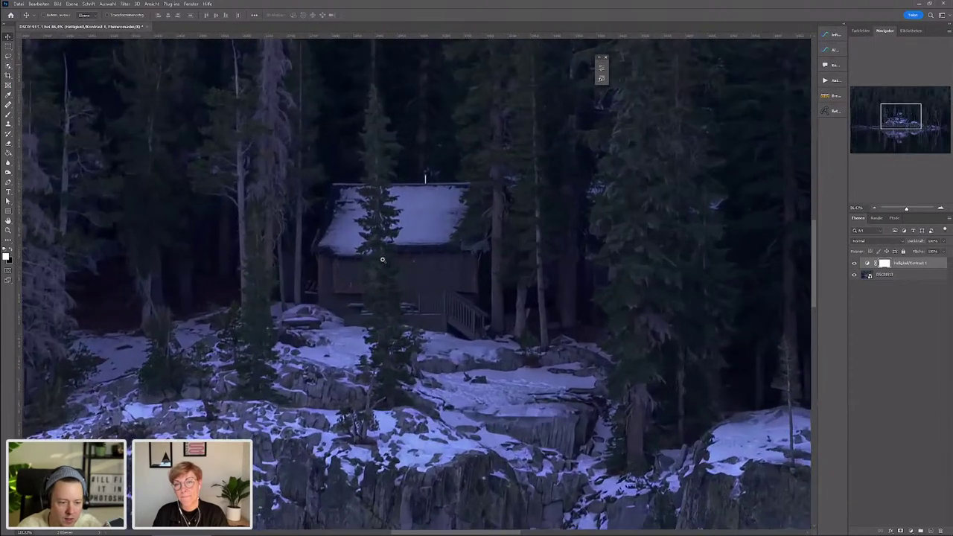
{"action": "scroll", "coordinate": [328, 292], "scroll_direction": "up", "scroll_amount": 1}
{"action": "scroll", "coordinate": [328, 291], "scroll_direction": "up", "scroll_amount": 1}
{"action": "scroll", "coordinate": [345, 278], "scroll_direction": "up", "scroll_amount": 1}
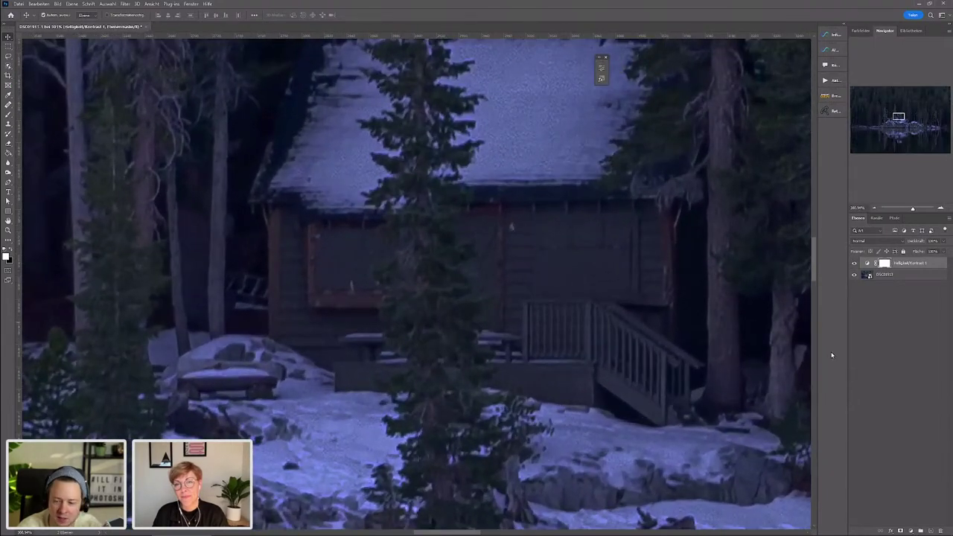
- Add a new empty layer and fill it entirely with black
{"action": "left_click", "coordinate": [931, 529]}
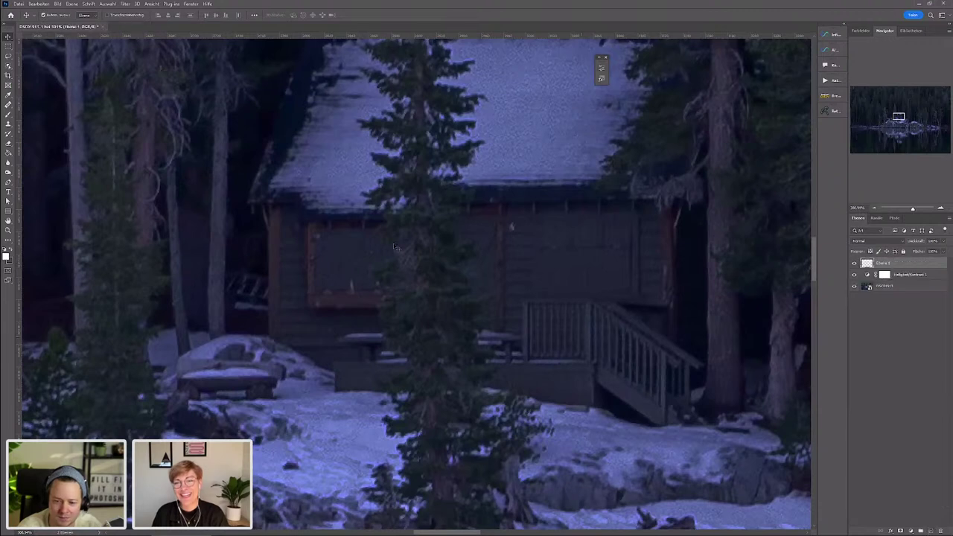
{"action": "left_click", "coordinate": [8, 153]}
{"action": "key", "text": "x"}
{"action": "key", "text": "x"}
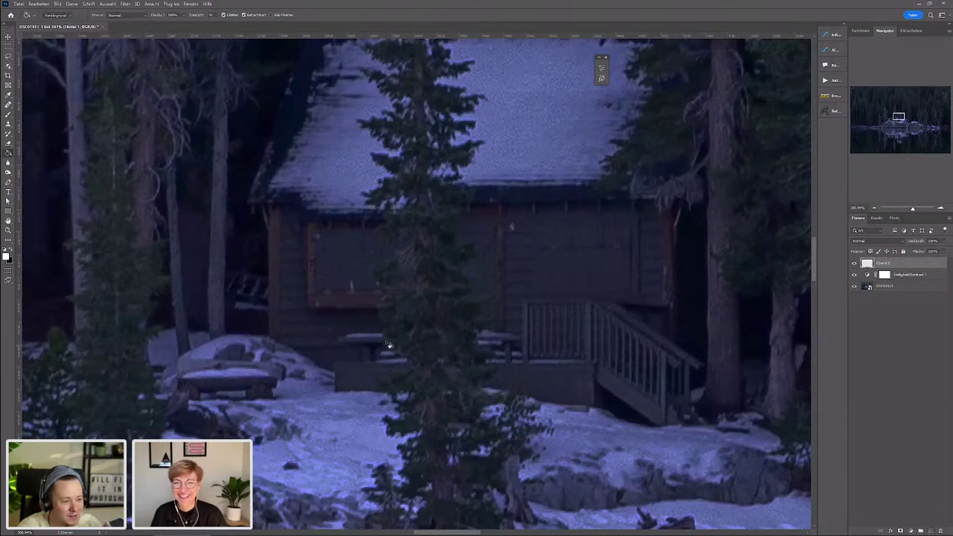
{"action": "key", "text": "x"}
{"action": "left_click", "coordinate": [653, 286]}
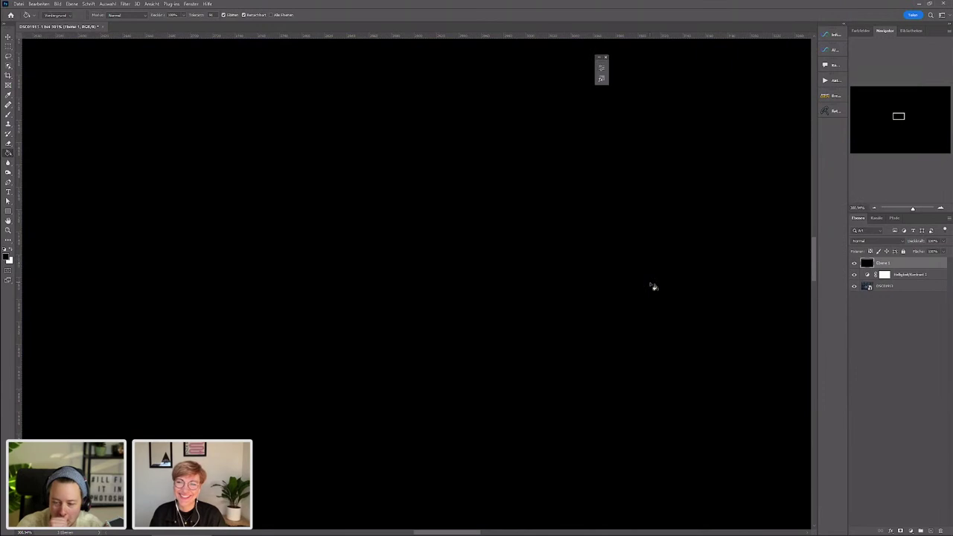
- Set the black layer's blend mode to Farbig abwedeln (Color Dodge)
{"action": "left_click", "coordinate": [877, 241]}
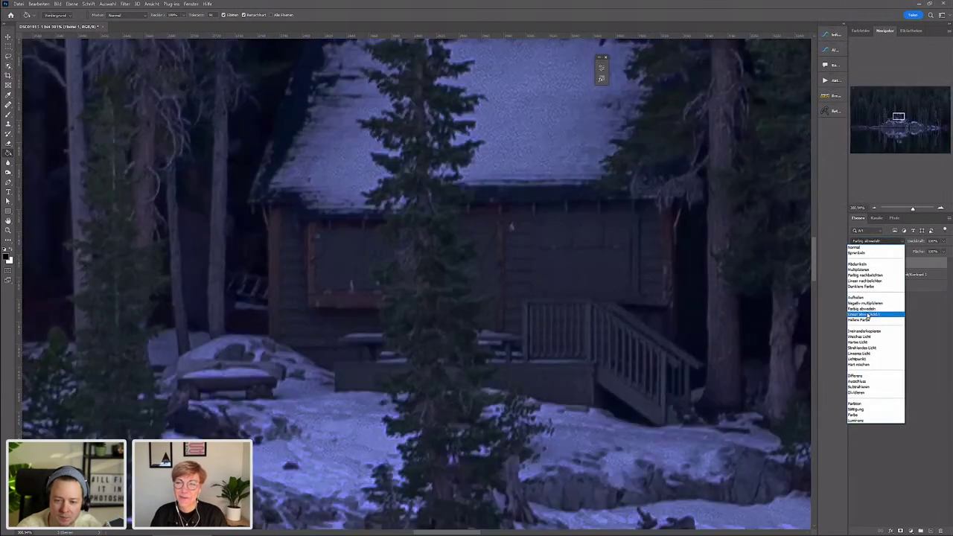
{"action": "left_click", "coordinate": [866, 313]}
{"action": "left_click", "coordinate": [876, 241]}
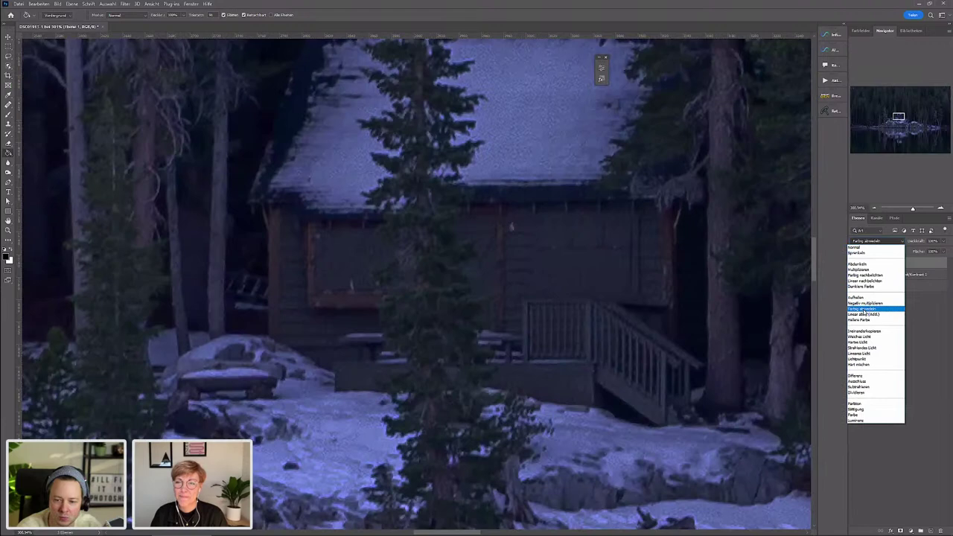
{"action": "left_click", "coordinate": [864, 308]}
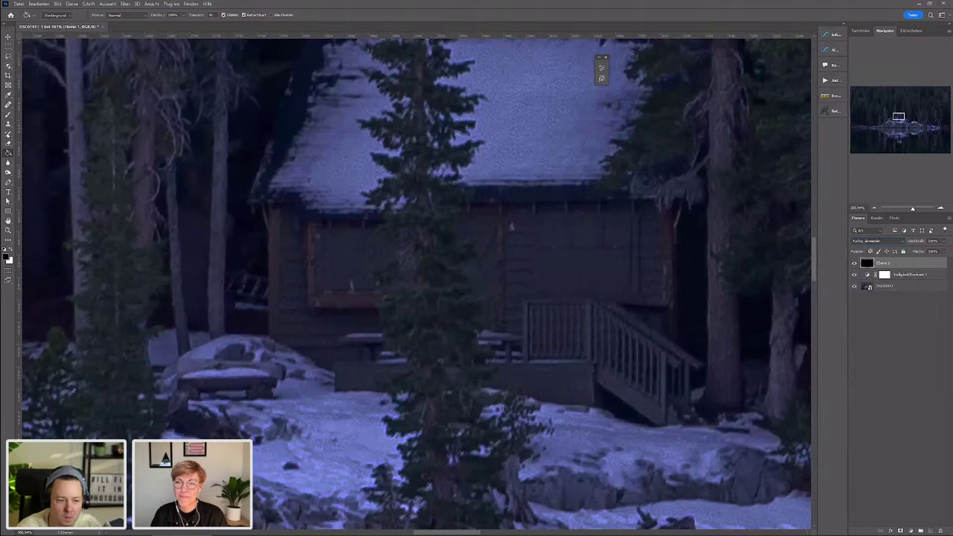
{"action": "left_click", "coordinate": [9, 115]}
{"action": "left_click_drag", "start_coordinate": [390, 278], "coordinate": [303, 283]}
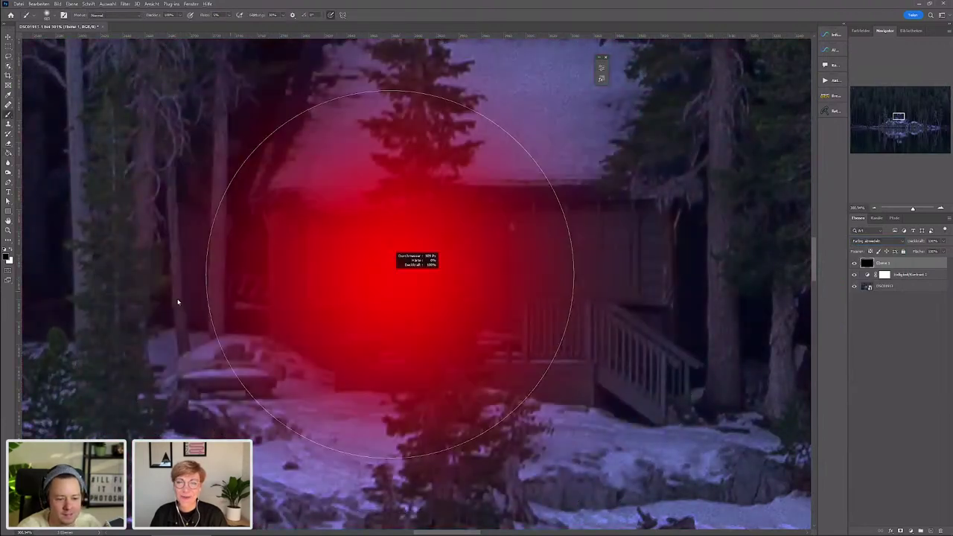
{"action": "scroll", "coordinate": [304, 284], "scroll_direction": "down", "scroll_amount": 3}
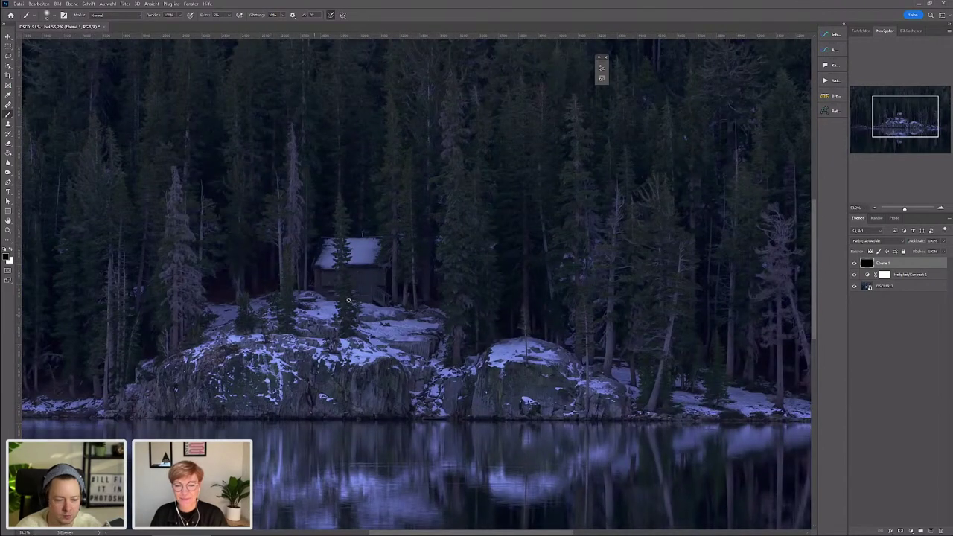
{"action": "scroll", "coordinate": [324, 280], "scroll_direction": "up", "scroll_amount": 1}
{"action": "scroll", "coordinate": [324, 280], "scroll_direction": "up", "scroll_amount": 1}
{"action": "scroll", "coordinate": [324, 280], "scroll_direction": "up", "scroll_amount": 1}
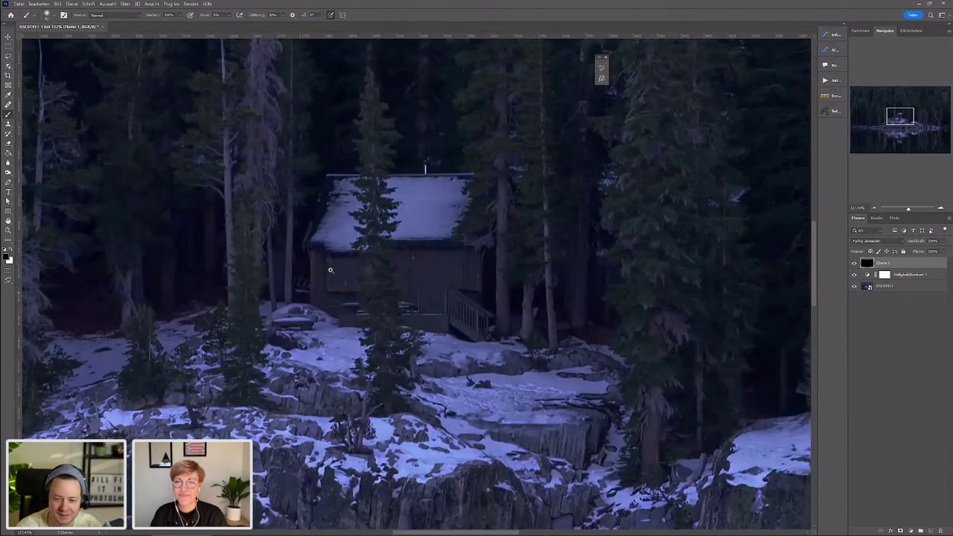
{"action": "scroll", "coordinate": [324, 280], "scroll_direction": "up", "scroll_amount": 1}
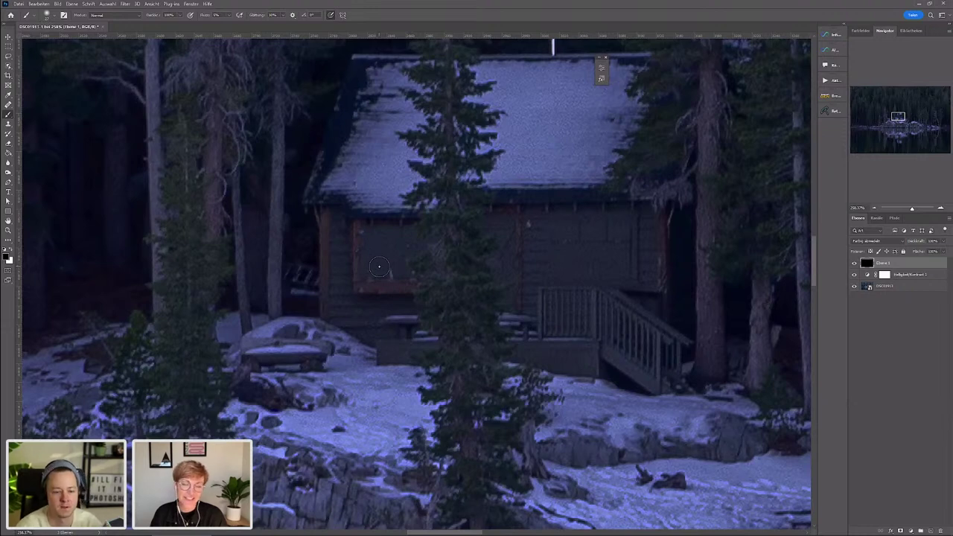
{"action": "scroll", "coordinate": [379, 267], "scroll_direction": "down", "scroll_amount": 1}
{"action": "scroll", "coordinate": [369, 335], "scroll_direction": "down", "scroll_amount": 2}
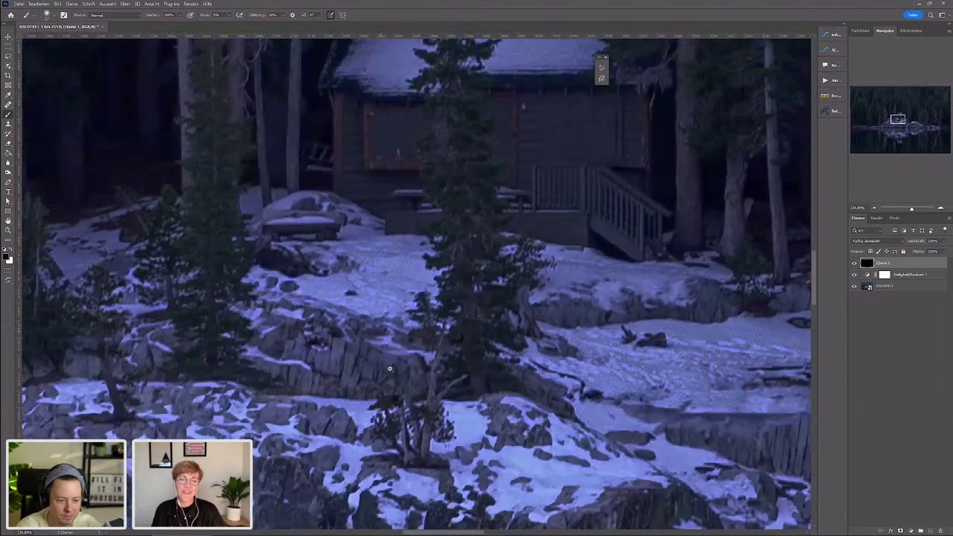
{"action": "scroll", "coordinate": [361, 375], "scroll_direction": "down", "scroll_amount": 5}
{"action": "scroll", "coordinate": [245, 394], "scroll_direction": "down", "scroll_amount": 2}
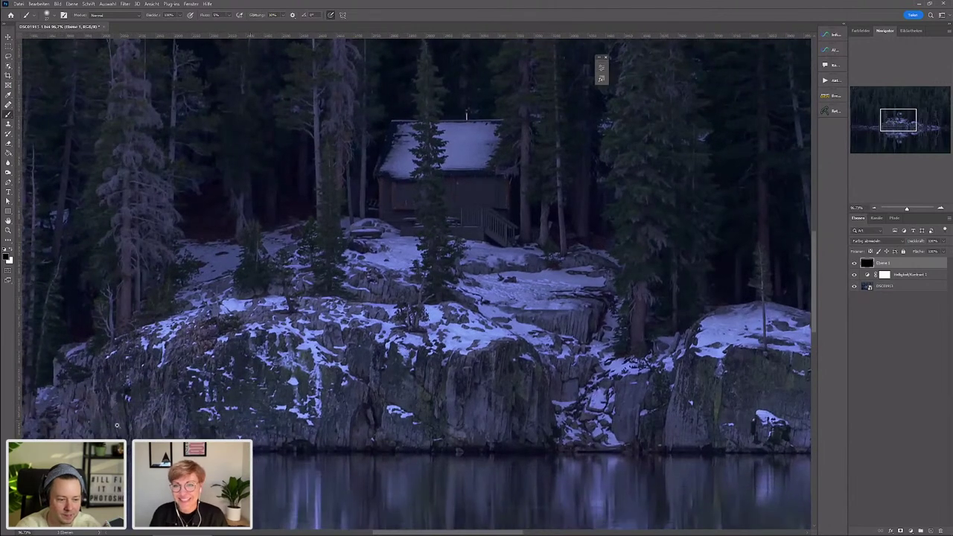
{"action": "scroll", "coordinate": [136, 409], "scroll_direction": "up", "scroll_amount": 1}
{"action": "scroll", "coordinate": [361, 344], "scroll_direction": "down", "scroll_amount": 1}
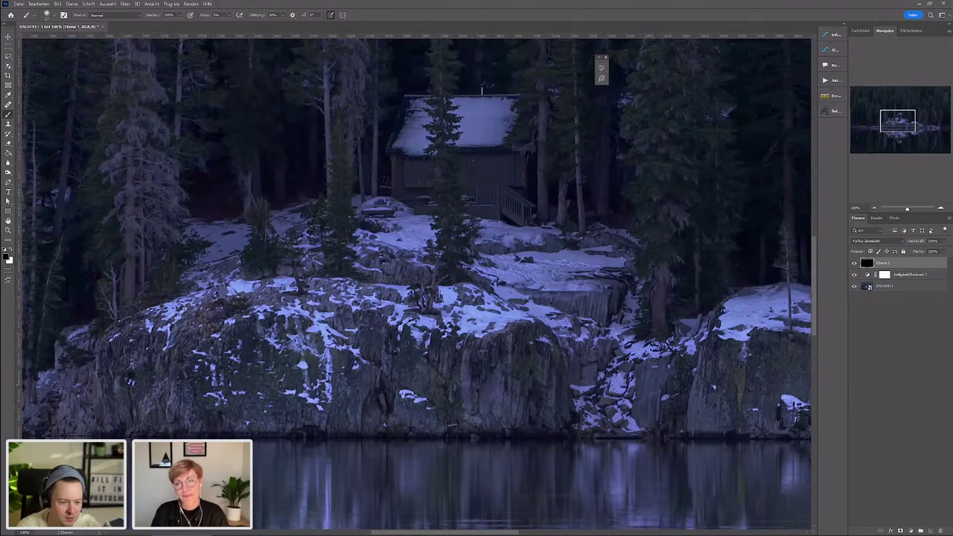
{"action": "left_click_drag", "start_coordinate": [294, 319], "coordinate": [510, 342]}
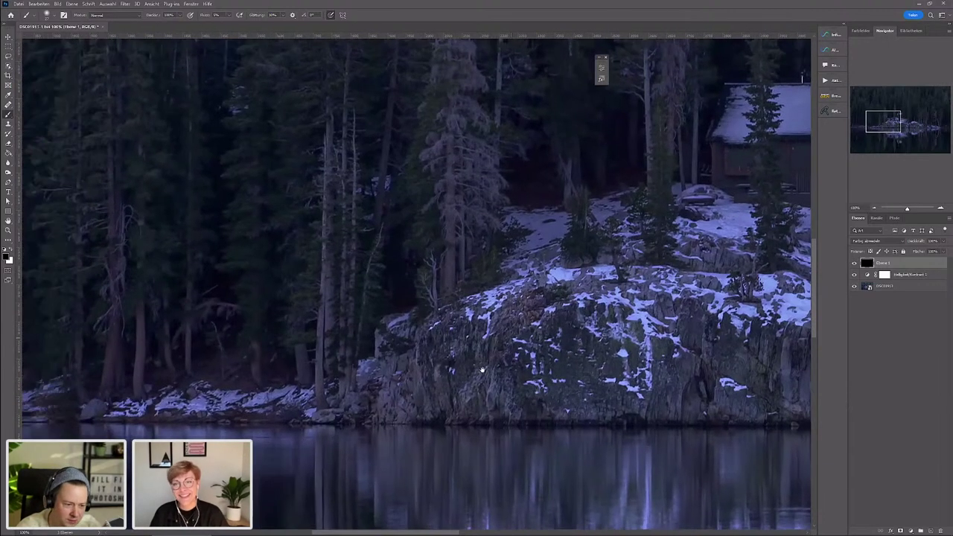
{"action": "scroll", "coordinate": [511, 343], "scroll_direction": "right", "scroll_amount": 5}
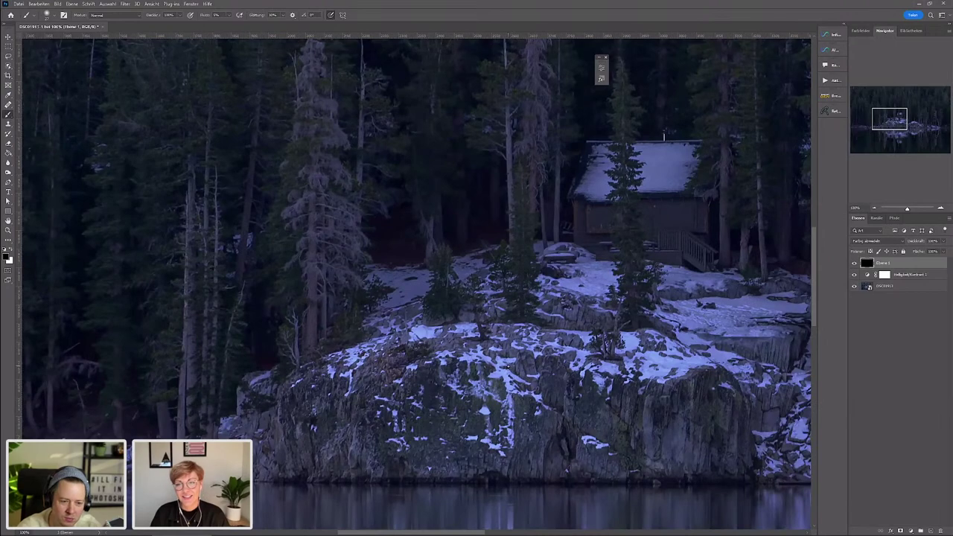
{"action": "scroll", "coordinate": [558, 402], "scroll_direction": "down", "scroll_amount": 3}
{"action": "scroll", "coordinate": [439, 376], "scroll_direction": "right", "scroll_amount": 3}
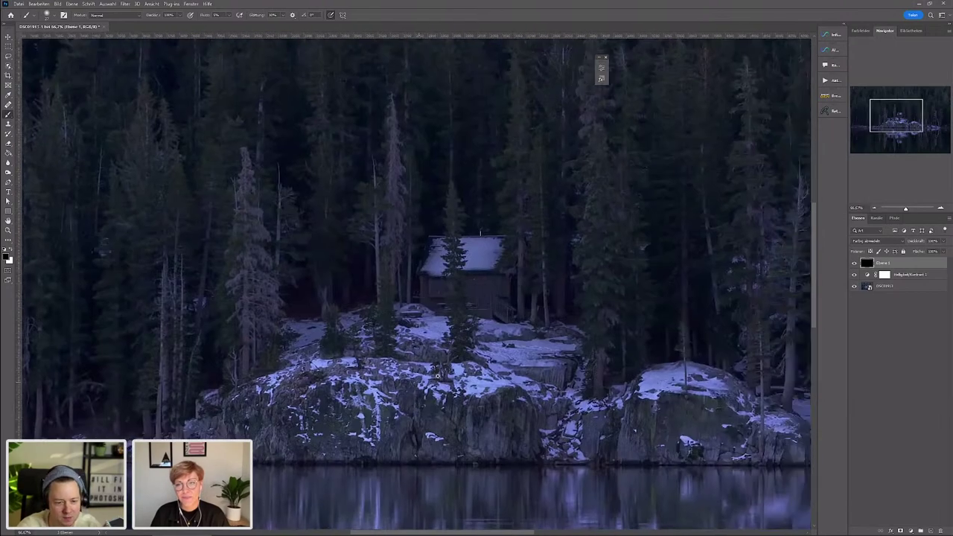
{"action": "scroll", "coordinate": [438, 375], "scroll_direction": "up", "scroll_amount": 3}
{"action": "scroll", "coordinate": [400, 344], "scroll_direction": "down", "scroll_amount": 5}
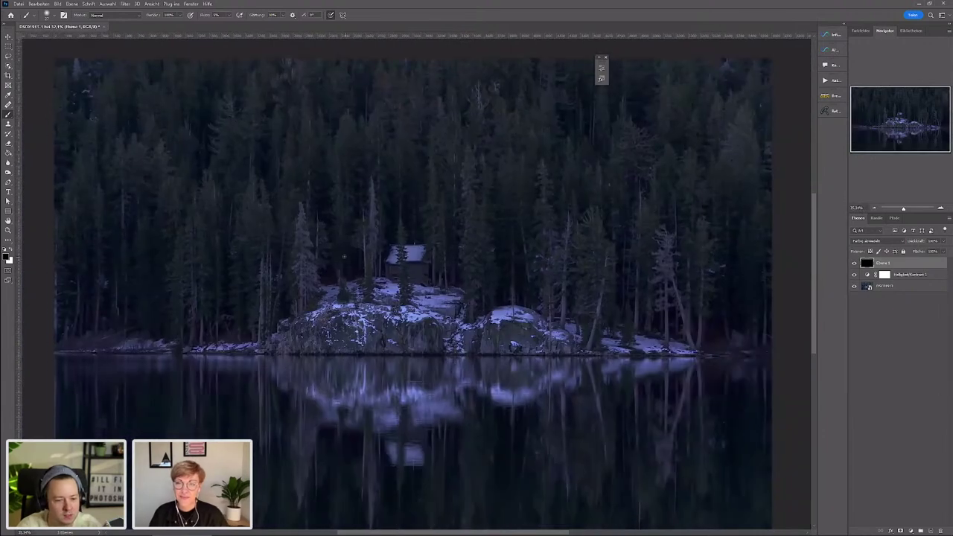
{"action": "scroll", "coordinate": [365, 283], "scroll_direction": "up", "scroll_amount": 3}
{"action": "scroll", "coordinate": [384, 281], "scroll_direction": "up", "scroll_amount": 2}
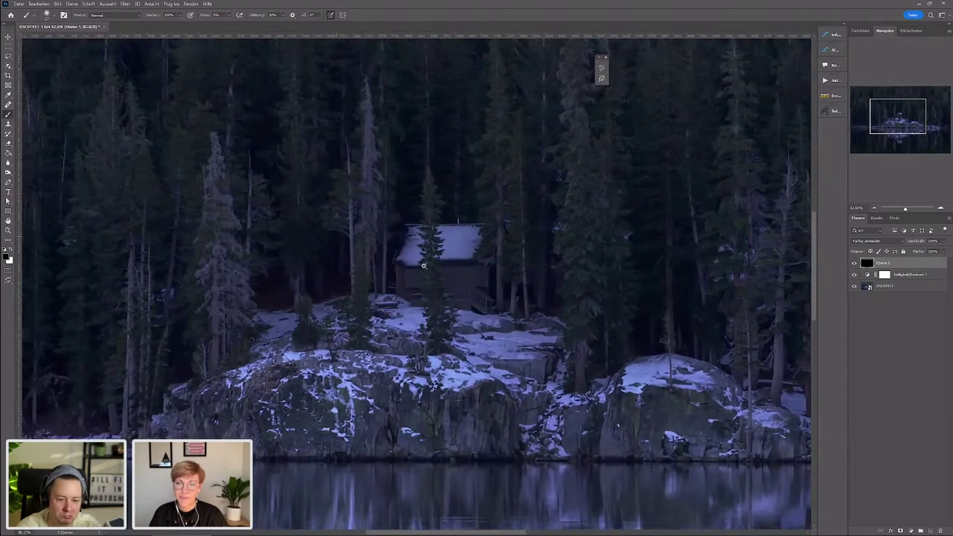
{"action": "scroll", "coordinate": [402, 287], "scroll_direction": "up", "scroll_amount": 2}
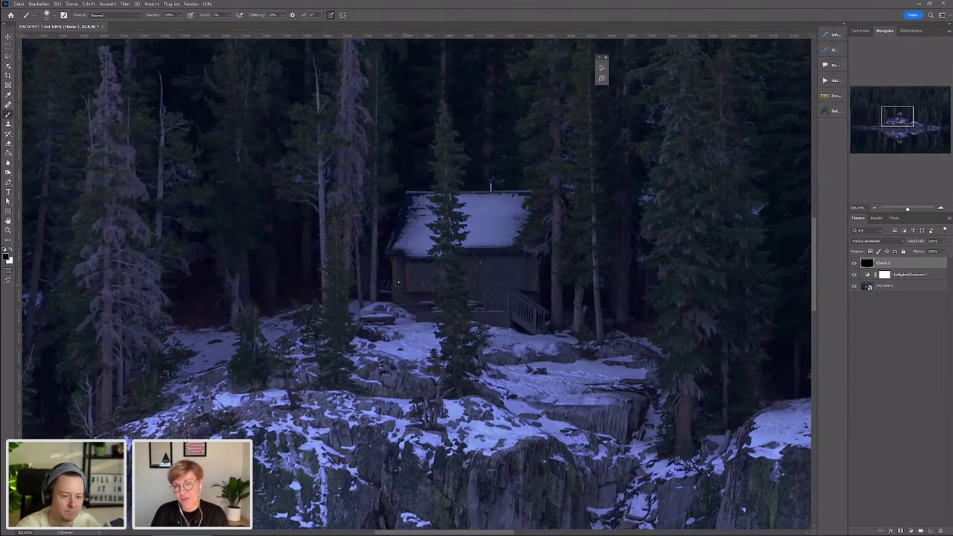
{"action": "scroll", "coordinate": [417, 291], "scroll_direction": "down", "scroll_amount": 2}
{"action": "scroll", "coordinate": [417, 291], "scroll_direction": "down", "scroll_amount": 2}
{"action": "scroll", "coordinate": [418, 291], "scroll_direction": "down", "scroll_amount": 1}
{"action": "scroll", "coordinate": [574, 325], "scroll_direction": "down", "scroll_amount": 1}
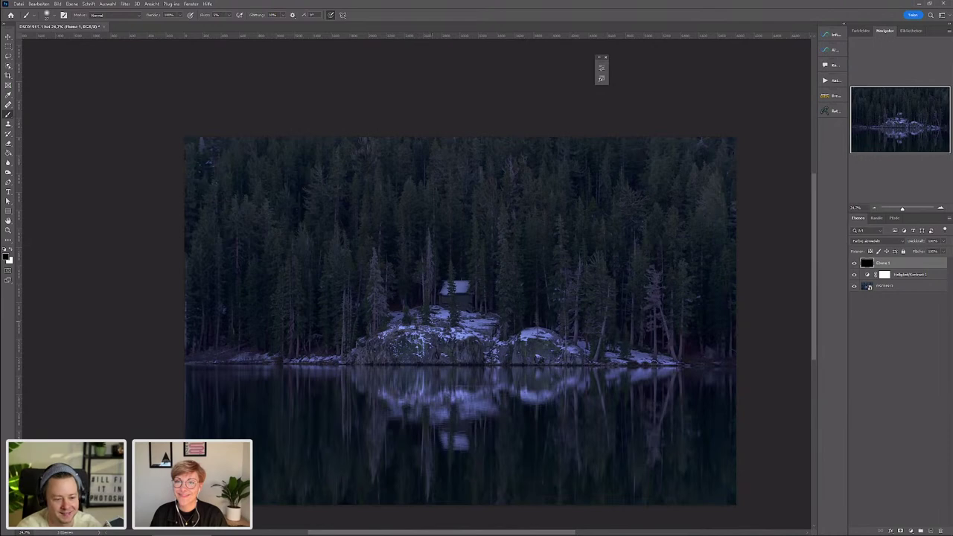
{"action": "scroll", "coordinate": [447, 320], "scroll_direction": "up", "scroll_amount": 1}
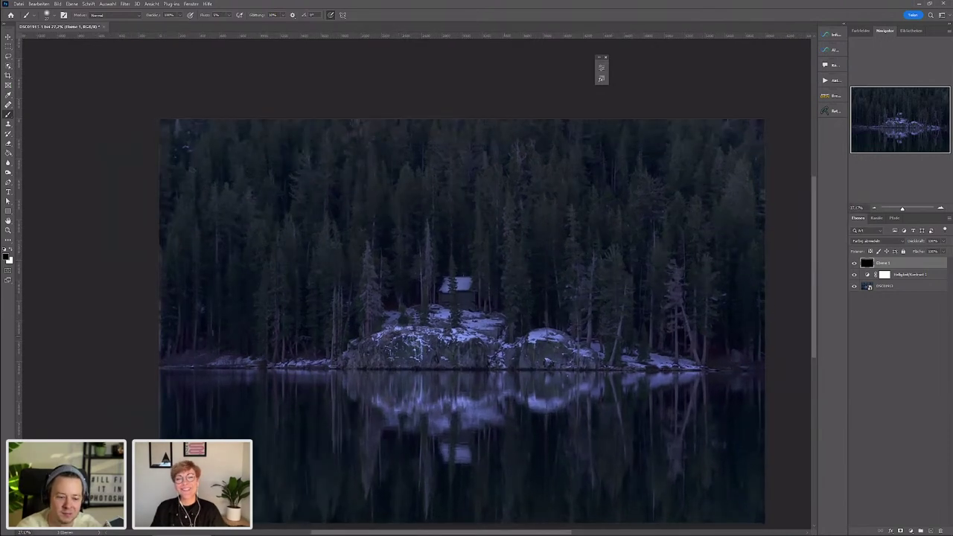
{"action": "scroll", "coordinate": [494, 333], "scroll_direction": "up", "scroll_amount": 1}
{"action": "scroll", "coordinate": [484, 305], "scroll_direction": "up", "scroll_amount": 1}
{"action": "scroll", "coordinate": [469, 268], "scroll_direction": "up", "scroll_amount": 1}
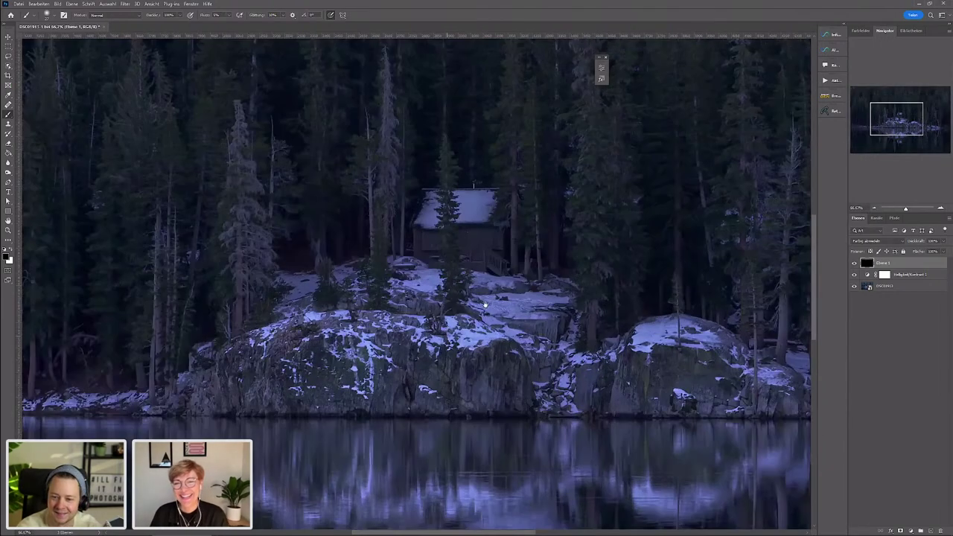
{"action": "scroll", "coordinate": [454, 230], "scroll_direction": "up", "scroll_amount": 1}
{"action": "scroll", "coordinate": [454, 230], "scroll_direction": "up", "scroll_amount": 2}
{"action": "scroll", "coordinate": [455, 233], "scroll_direction": "up", "scroll_amount": 1}
{"action": "scroll", "coordinate": [460, 238], "scroll_direction": "up", "scroll_amount": 1}
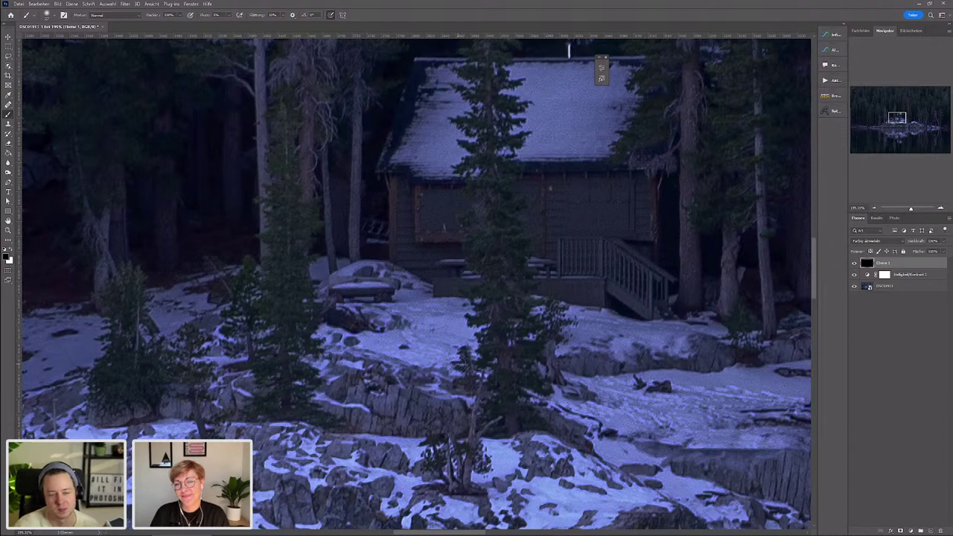
{"action": "scroll", "coordinate": [405, 126], "scroll_direction": "down", "scroll_amount": 2}
{"action": "scroll", "coordinate": [395, 171], "scroll_direction": "down", "scroll_amount": 1}
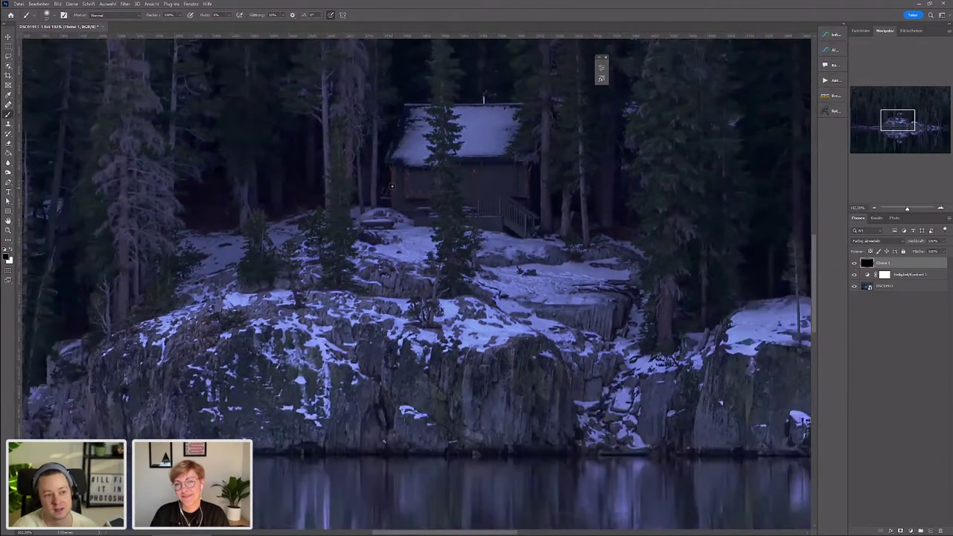
{"action": "scroll", "coordinate": [373, 173], "scroll_direction": "down", "scroll_amount": 2}
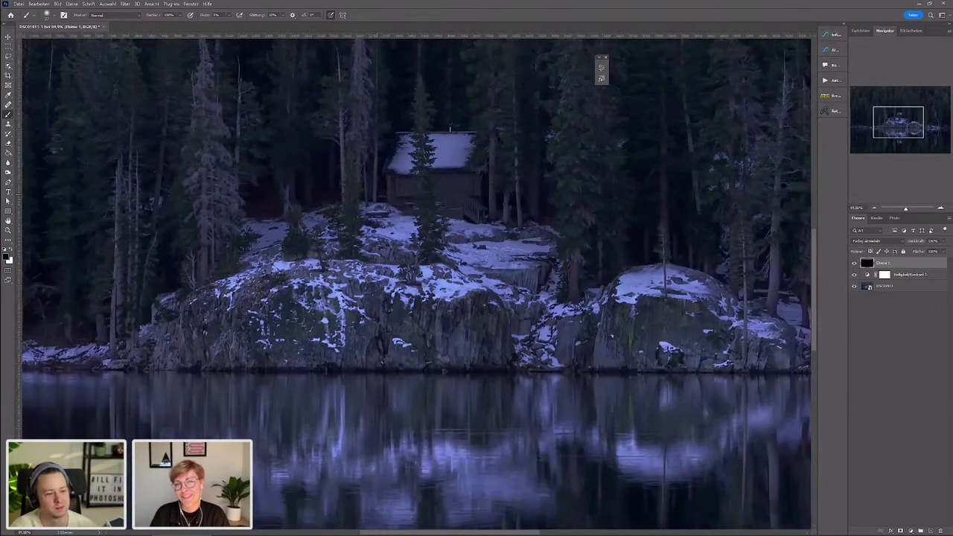
{"action": "scroll", "coordinate": [373, 173], "scroll_direction": "down", "scroll_amount": 1}
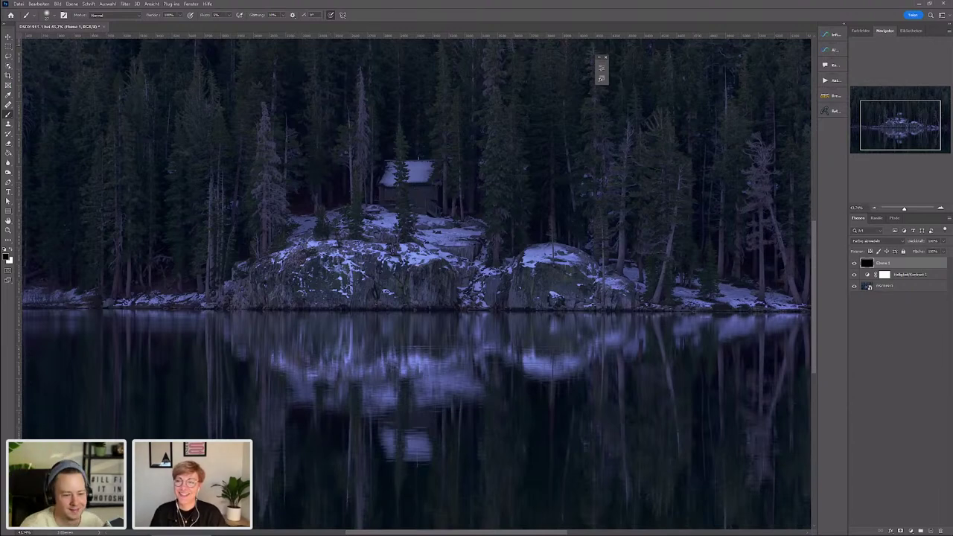
- Zoom in on the cabin window and bring up the Farbfelder (Swatches) panel
{"action": "scroll", "coordinate": [471, 167], "scroll_direction": "up", "scroll_amount": 2}
{"action": "scroll", "coordinate": [326, 188], "scroll_direction": "up", "scroll_amount": 3}
{"action": "scroll", "coordinate": [326, 188], "scroll_direction": "up", "scroll_amount": 2}
{"action": "scroll", "coordinate": [326, 188], "scroll_direction": "up", "scroll_amount": 1}
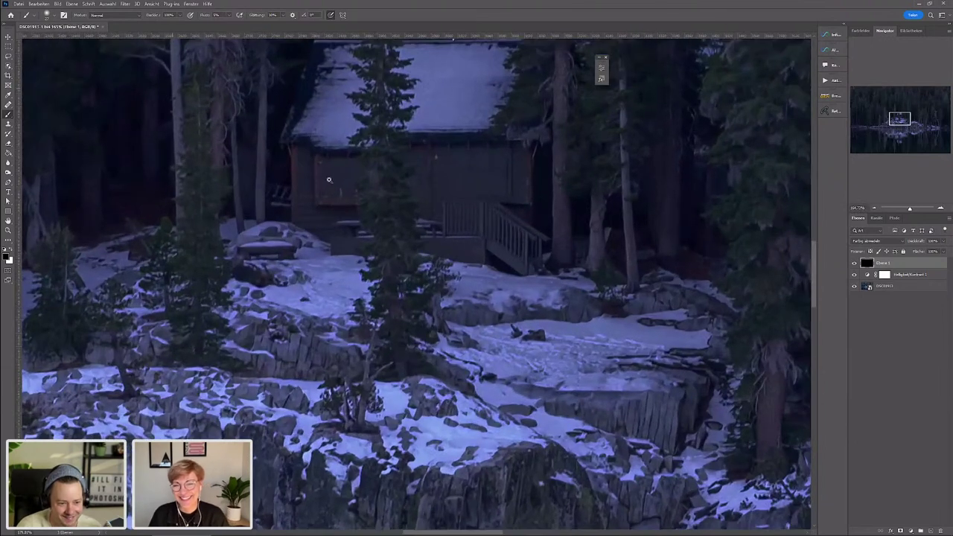
{"action": "scroll", "coordinate": [325, 188], "scroll_direction": "up", "scroll_amount": 2}
{"action": "scroll", "coordinate": [326, 189], "scroll_direction": "up", "scroll_amount": 2}
{"action": "scroll", "coordinate": [312, 239], "scroll_direction": "up", "scroll_amount": 3}
{"action": "scroll", "coordinate": [290, 294], "scroll_direction": "up", "scroll_amount": 3}
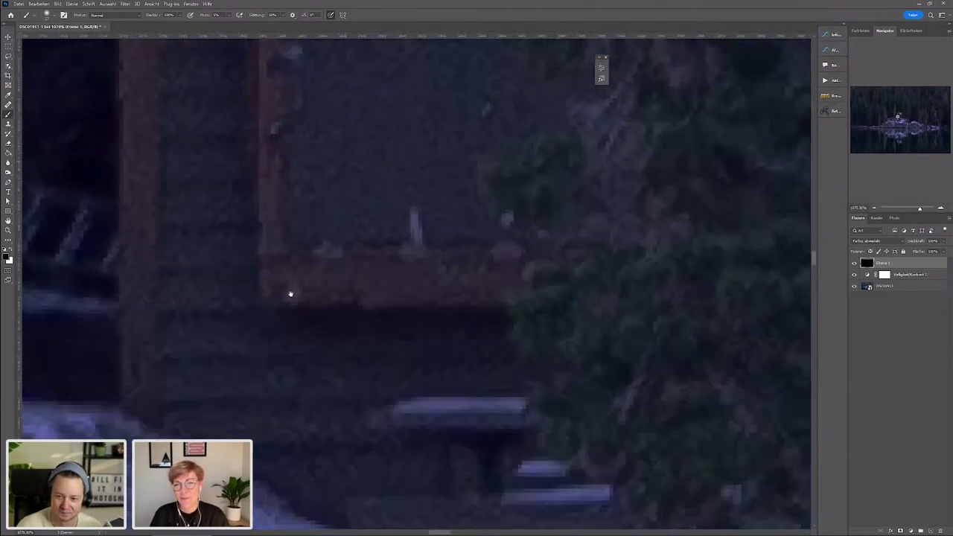
{"action": "scroll", "coordinate": [274, 302], "scroll_direction": "up", "scroll_amount": 2}
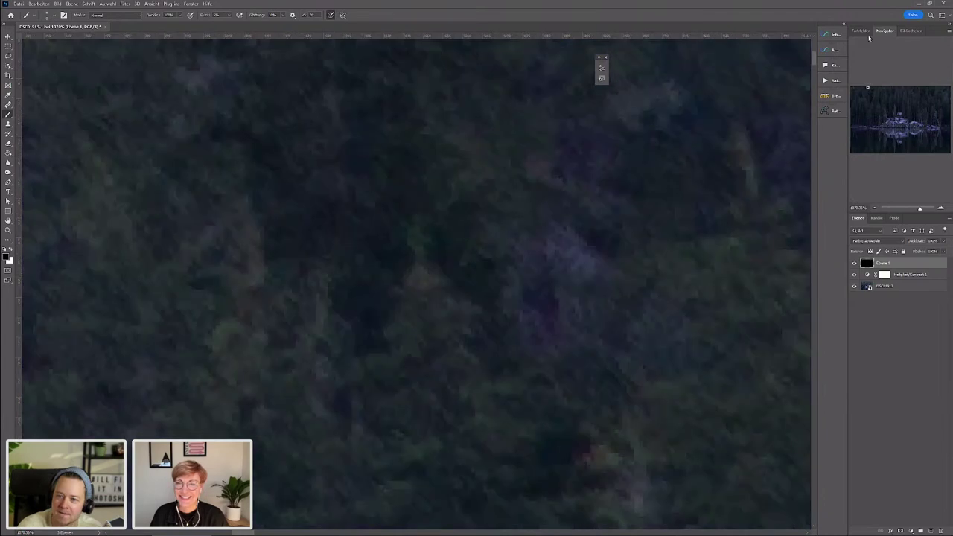
{"action": "left_click", "coordinate": [864, 32]}
- Pan and zoom the view to frame the cabin window among the forest trees
{"action": "scroll", "coordinate": [416, 198], "scroll_direction": "down", "scroll_amount": 2}
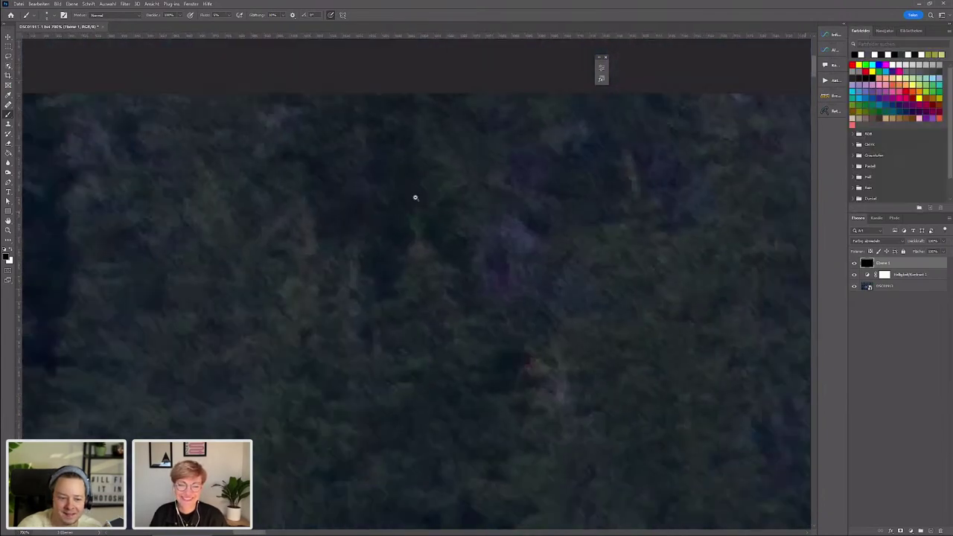
{"action": "scroll", "coordinate": [395, 320], "scroll_direction": "down", "scroll_amount": 2}
{"action": "scroll", "coordinate": [336, 357], "scroll_direction": "down", "scroll_amount": 2}
{"action": "scroll", "coordinate": [236, 374], "scroll_direction": "down", "scroll_amount": 2}
{"action": "left_click_drag", "start_coordinate": [236, 374], "coordinate": [225, 198]}
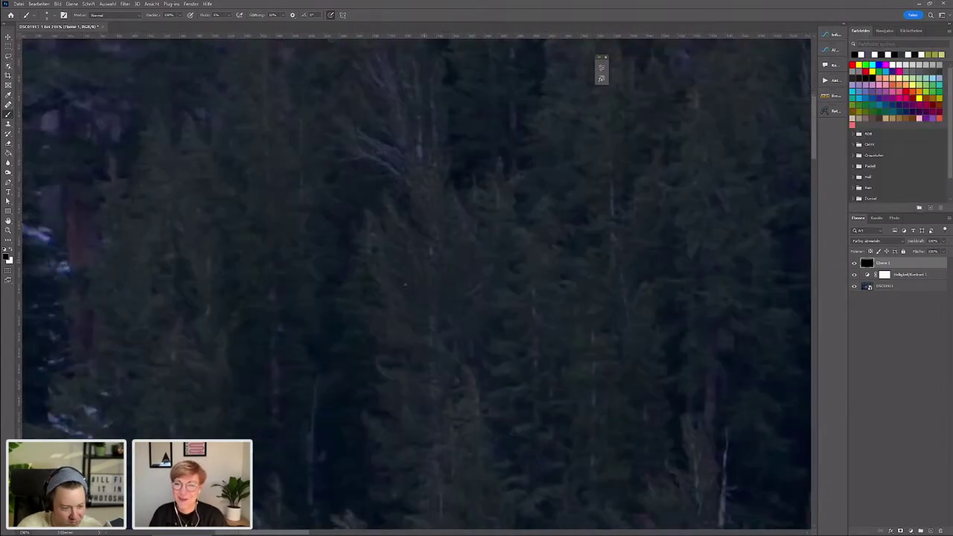
{"action": "scroll", "coordinate": [224, 198], "scroll_direction": "down", "scroll_amount": 1}
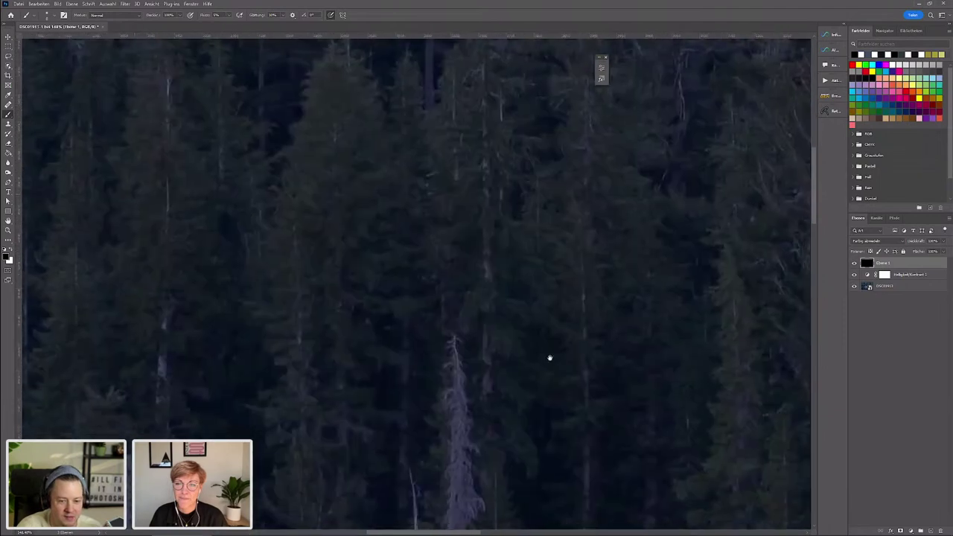
{"action": "scroll", "coordinate": [549, 357], "scroll_direction": "down", "scroll_amount": 1}
{"action": "scroll", "coordinate": [481, 287], "scroll_direction": "down", "scroll_amount": 1}
{"action": "scroll", "coordinate": [397, 296], "scroll_direction": "down", "scroll_amount": 1}
{"action": "scroll", "coordinate": [397, 296], "scroll_direction": "up", "scroll_amount": 2}
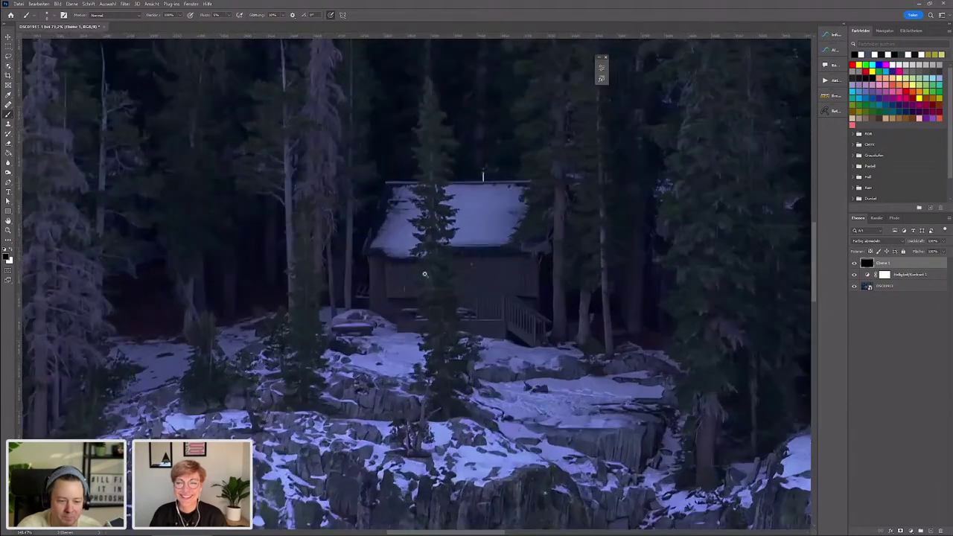
{"action": "scroll", "coordinate": [400, 283], "scroll_direction": "up", "scroll_amount": 3}
{"action": "scroll", "coordinate": [402, 269], "scroll_direction": "up", "scroll_amount": 2}
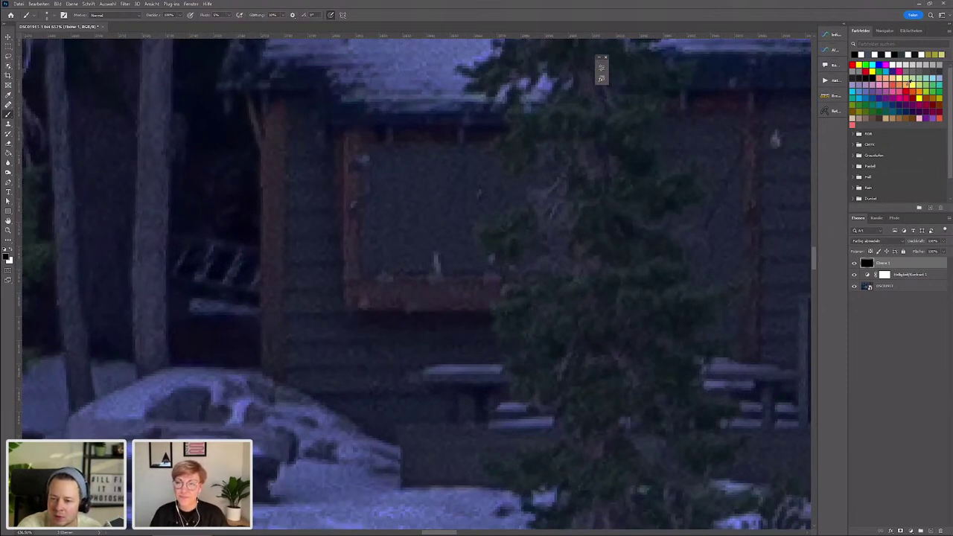
- Pick an orange swatch and brush a warm glow along the window sill, undoing the too-bright stroke
{"action": "left_click", "coordinate": [907, 83]}
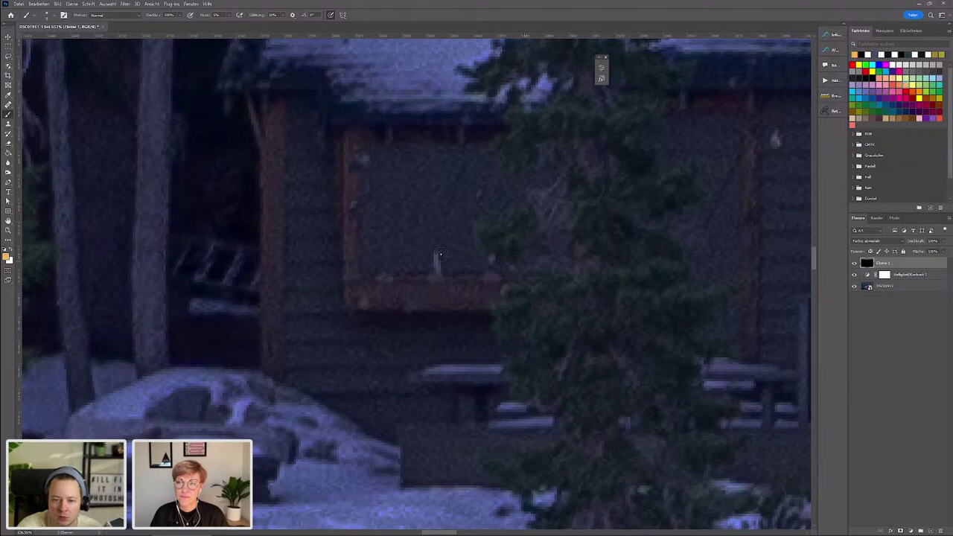
{"action": "scroll", "coordinate": [440, 254], "scroll_direction": "up", "scroll_amount": 3}
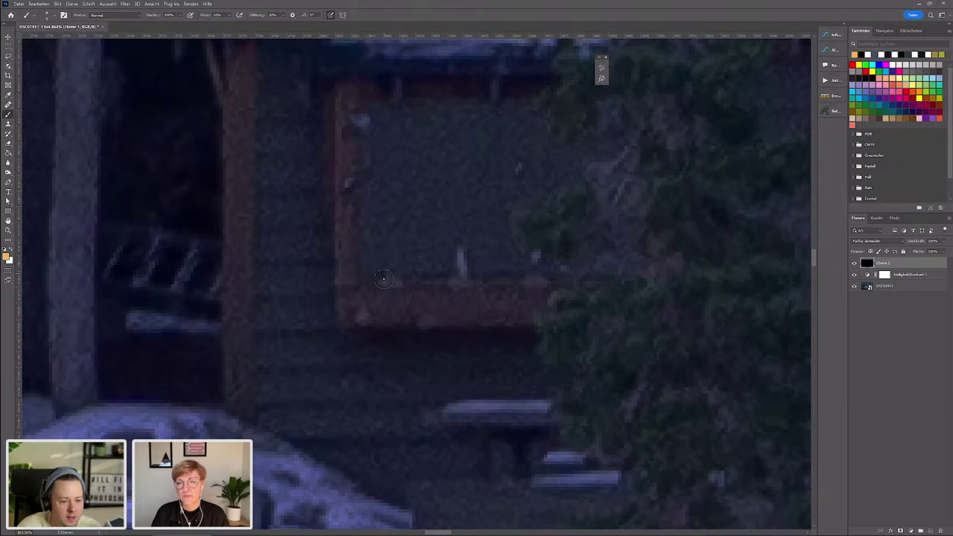
{"action": "left_click_drag", "start_coordinate": [377, 272], "coordinate": [574, 265]}
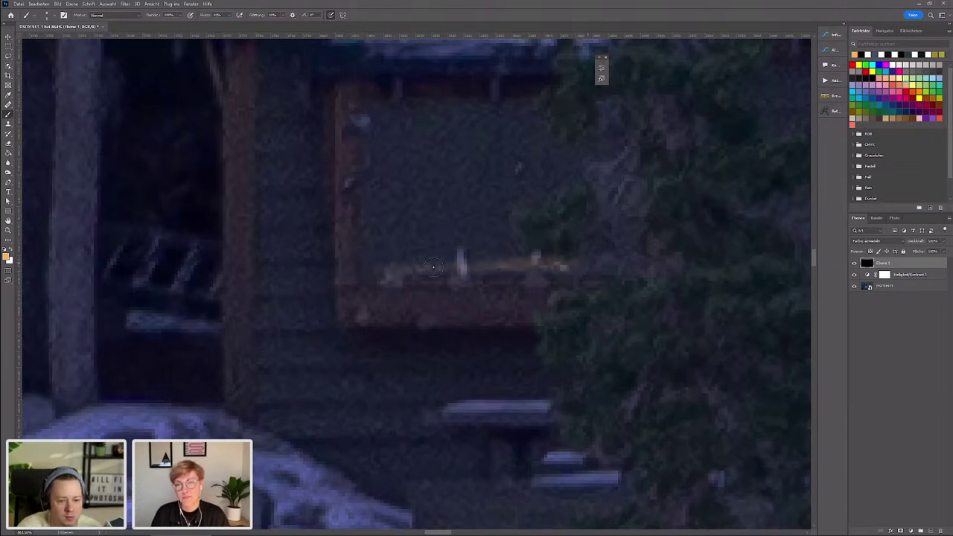
{"action": "right_click", "coordinate": [404, 266], "text": "alt"}
{"action": "mouse_move", "coordinate": [381, 272]}
{"action": "left_mouse_down"}
{"action": "mouse_move", "coordinate": [369, 216]}
{"action": "mouse_move", "coordinate": [395, 116]}
{"action": "mouse_move", "coordinate": [477, 127]}
{"action": "mouse_move", "coordinate": [365, 186]}
{"action": "mouse_move", "coordinate": [387, 253]}
{"action": "mouse_move", "coordinate": [360, 235]}
{"action": "mouse_move", "coordinate": [522, 257]}
{"action": "mouse_move", "coordinate": [417, 255]}
{"action": "mouse_move", "coordinate": [365, 237]}
{"action": "left_mouse_up"}
{"action": "key", "text": "ctrl+z"}
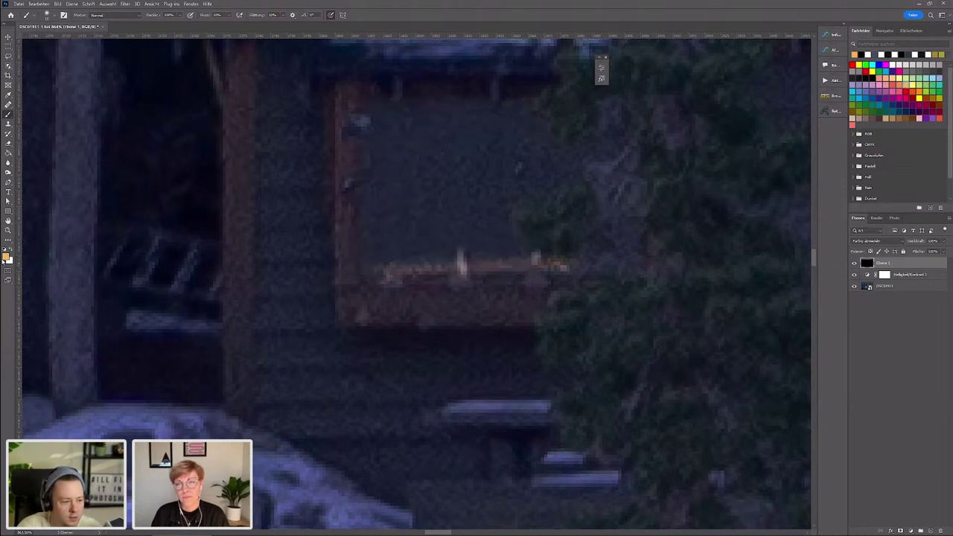
- Set a light orange painting colour and paint glow in the upper window and along the sill
{"action": "left_click", "coordinate": [7, 256]}
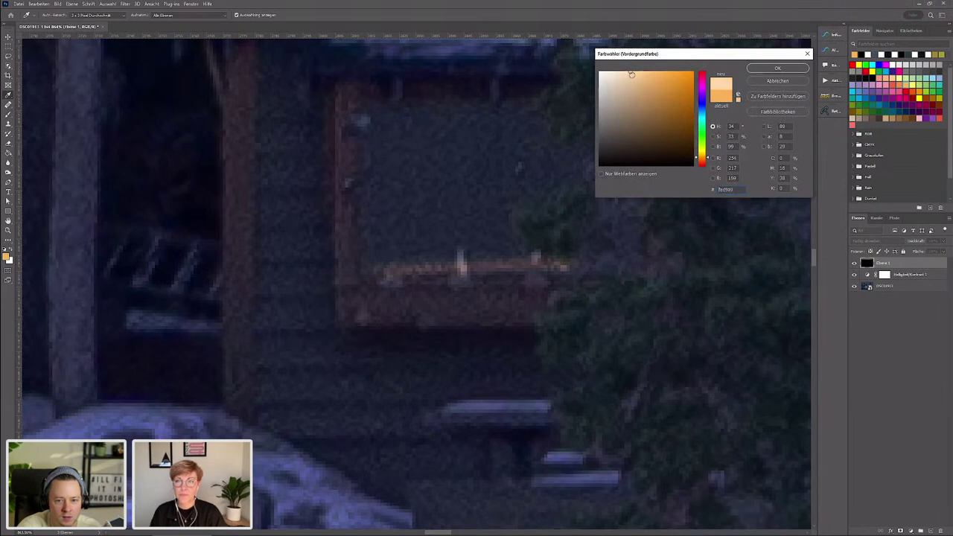
{"action": "left_click", "coordinate": [778, 68]}
{"action": "left_click_drag", "start_coordinate": [514, 172], "coordinate": [388, 121]}
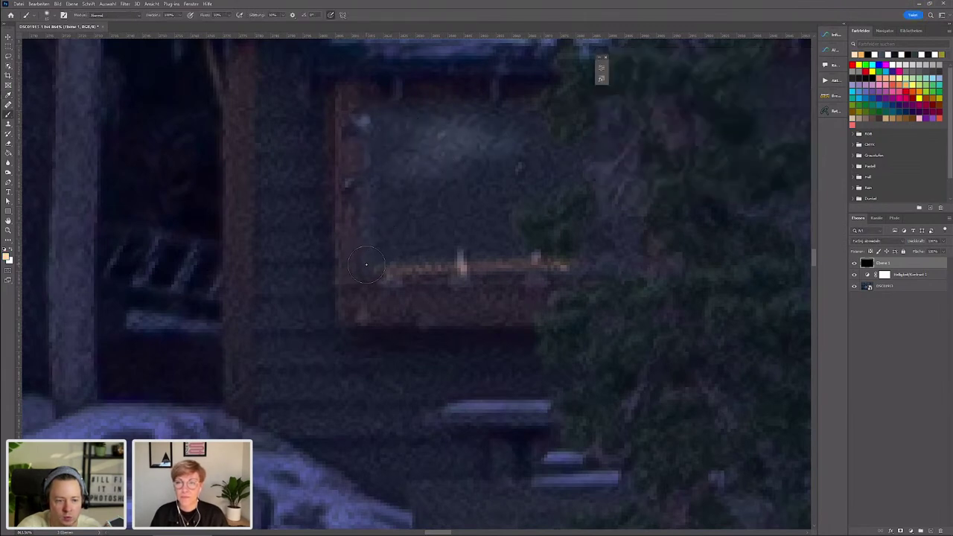
{"action": "mouse_move", "coordinate": [378, 263]}
{"action": "left_mouse_down"}
{"action": "mouse_move", "coordinate": [613, 249]}
{"action": "mouse_move", "coordinate": [383, 177]}
{"action": "mouse_move", "coordinate": [430, 224]}
{"action": "left_mouse_up"}
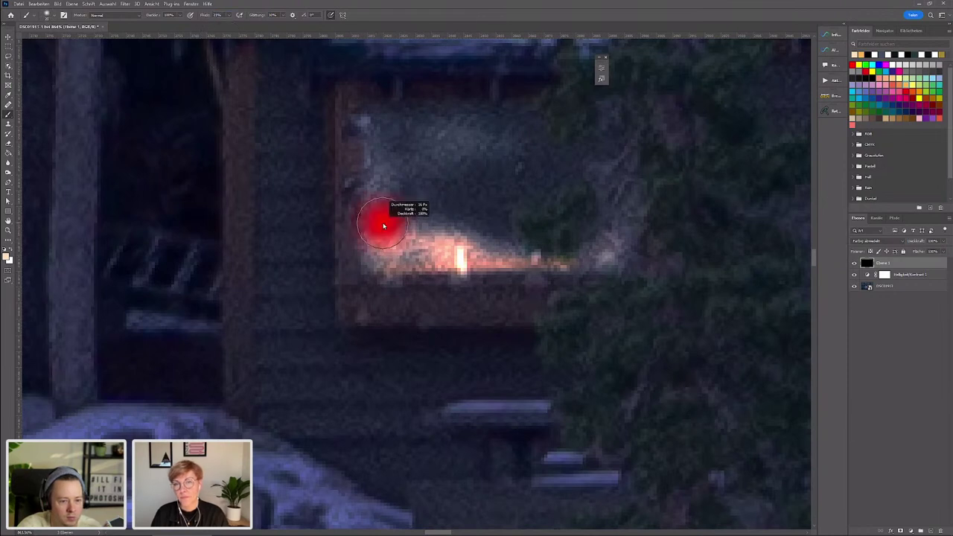
- Paint glow along the window's left frame, top edge and top-left corner
{"action": "left_click_drag", "start_coordinate": [369, 257], "coordinate": [363, 116]}
{"action": "mouse_move", "coordinate": [502, 118]}
{"action": "left_mouse_down"}
{"action": "mouse_move", "coordinate": [376, 118]}
{"action": "mouse_move", "coordinate": [395, 149]}
{"action": "left_mouse_up"}
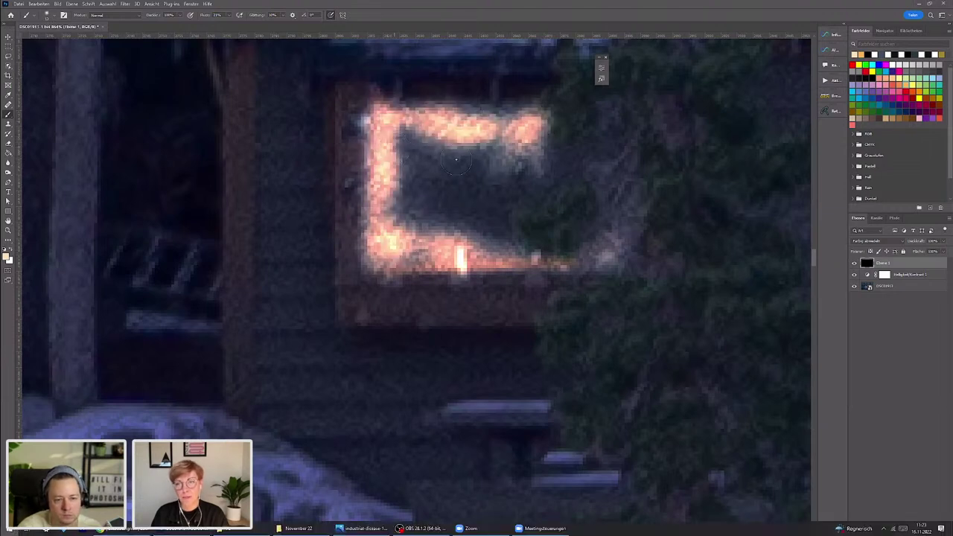
{"action": "left_click_drag", "start_coordinate": [377, 123], "coordinate": [392, 147]}
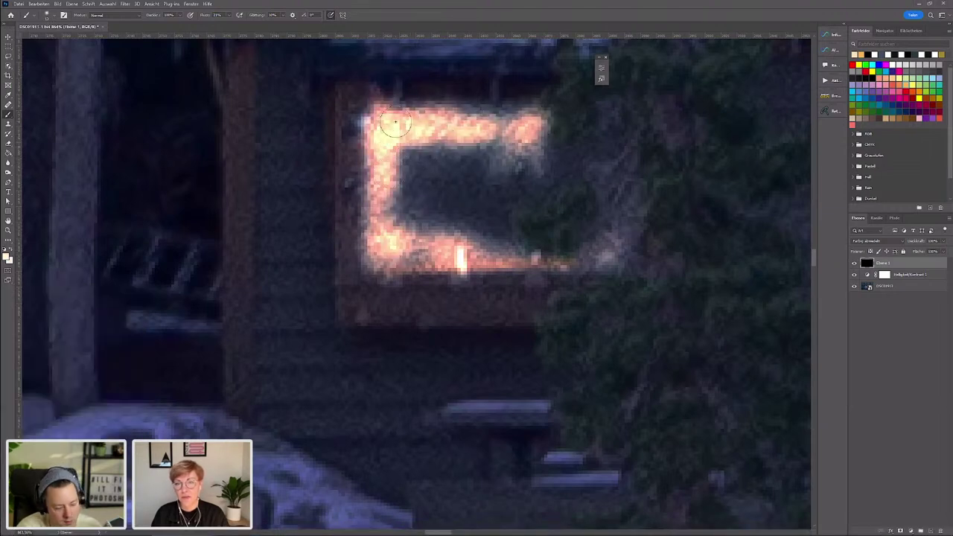
{"action": "left_click_drag", "start_coordinate": [398, 92], "coordinate": [370, 97]}
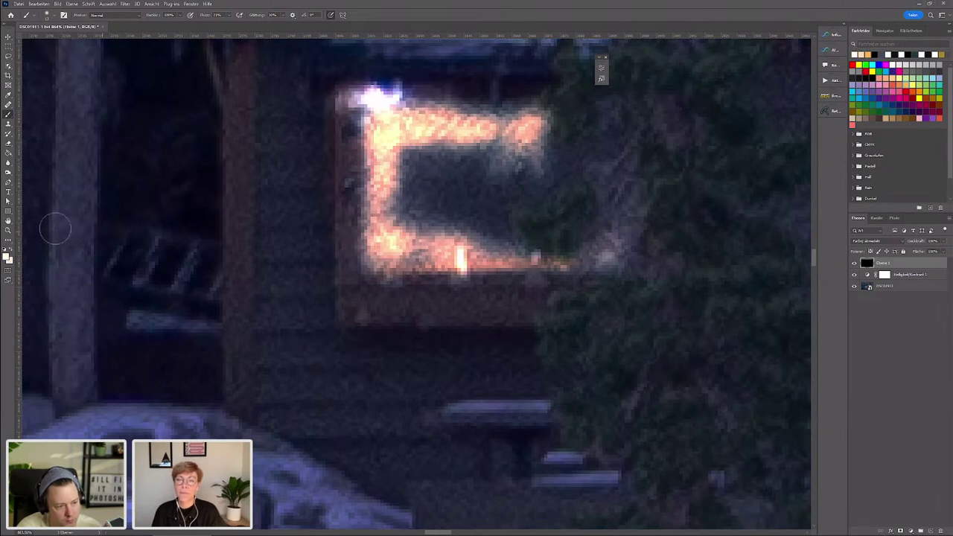
{"action": "left_click", "coordinate": [7, 256]}
- Switch to black and paint out the stray glow at the window's top-left corner
{"action": "left_click", "coordinate": [640, 164]}
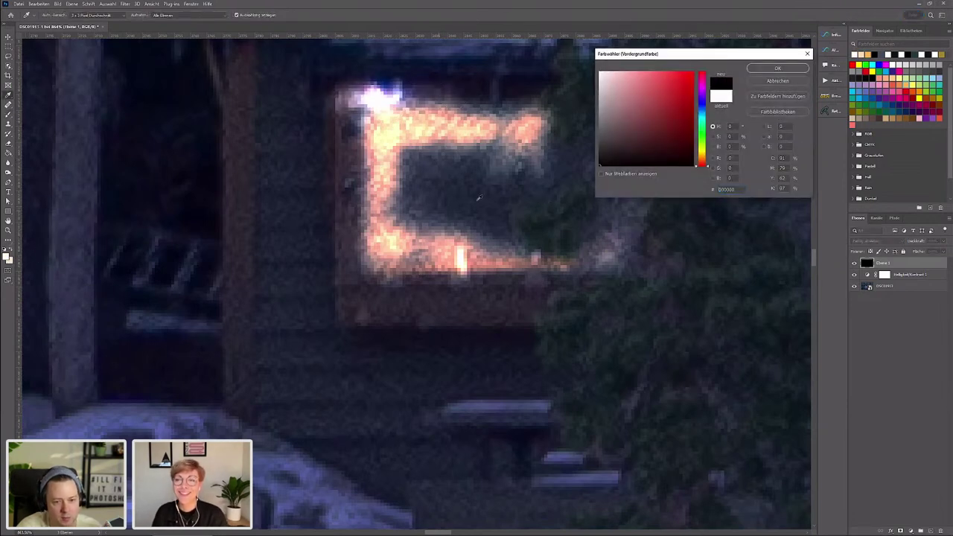
{"action": "left_click", "coordinate": [771, 71]}
{"action": "left_click_drag", "start_coordinate": [432, 85], "coordinate": [342, 89]}
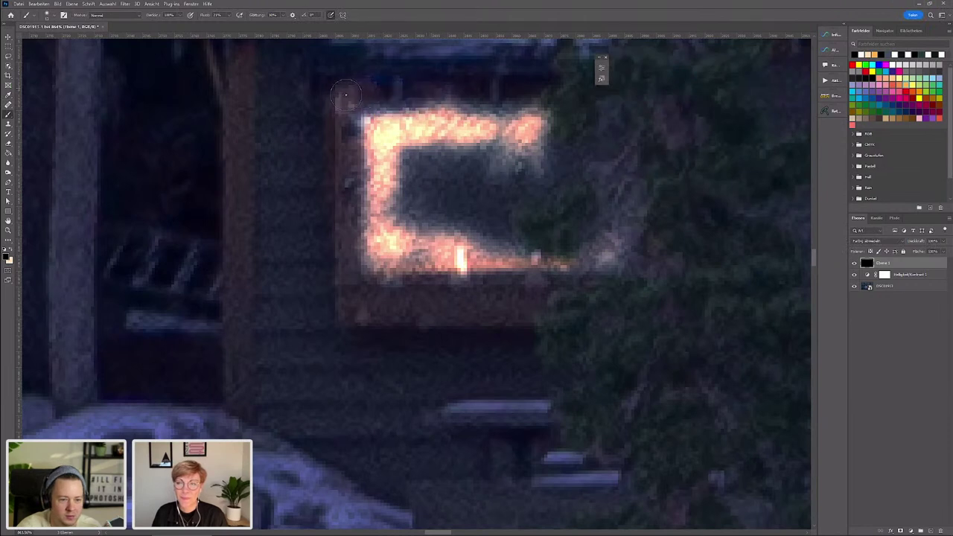
- Paint glow over the window's left, bottom, top and right edges, undoing the last bad stroke
{"action": "mouse_move", "coordinate": [402, 236]}
{"action": "left_mouse_down"}
{"action": "mouse_move", "coordinate": [399, 223]}
{"action": "mouse_move", "coordinate": [522, 253]}
{"action": "mouse_move", "coordinate": [505, 231]}
{"action": "mouse_move", "coordinate": [417, 219]}
{"action": "mouse_move", "coordinate": [428, 142]}
{"action": "mouse_move", "coordinate": [421, 224]}
{"action": "mouse_move", "coordinate": [458, 142]}
{"action": "mouse_move", "coordinate": [484, 131]}
{"action": "mouse_move", "coordinate": [468, 159]}
{"action": "mouse_move", "coordinate": [504, 213]}
{"action": "mouse_move", "coordinate": [525, 175]}
{"action": "mouse_move", "coordinate": [503, 155]}
{"action": "mouse_move", "coordinate": [528, 119]}
{"action": "left_mouse_up"}
{"action": "mouse_move", "coordinate": [419, 186]}
{"action": "left_mouse_down"}
{"action": "mouse_move", "coordinate": [429, 237]}
{"action": "mouse_move", "coordinate": [450, 238]}
{"action": "mouse_move", "coordinate": [399, 234]}
{"action": "left_mouse_up"}
{"action": "left_click_drag", "start_coordinate": [387, 152], "coordinate": [379, 135]}
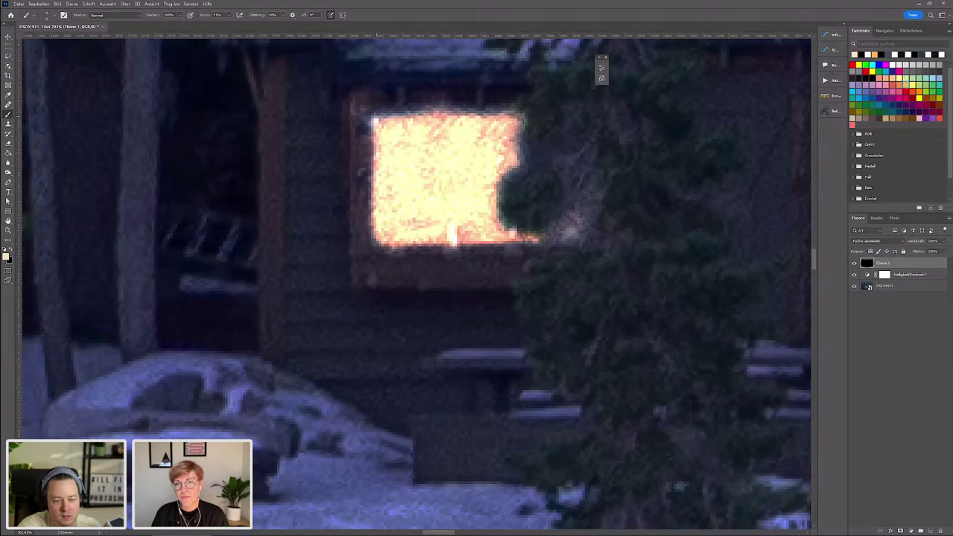
{"action": "mouse_move", "coordinate": [375, 120]}
{"action": "left_mouse_down"}
{"action": "mouse_move", "coordinate": [521, 120]}
{"action": "mouse_move", "coordinate": [495, 230]}
{"action": "mouse_move", "coordinate": [537, 240]}
{"action": "mouse_move", "coordinate": [365, 235]}
{"action": "mouse_move", "coordinate": [410, 248]}
{"action": "mouse_move", "coordinate": [529, 248]}
{"action": "left_mouse_up"}
{"action": "key", "text": "ctrl+z"}
{"action": "key", "text": "ctrl+z"}
- Paint glow along the window's bottom edge and the tree, then mask the spill along the tree in black
{"action": "scroll", "coordinate": [453, 218], "scroll_direction": "down", "scroll_amount": 10}
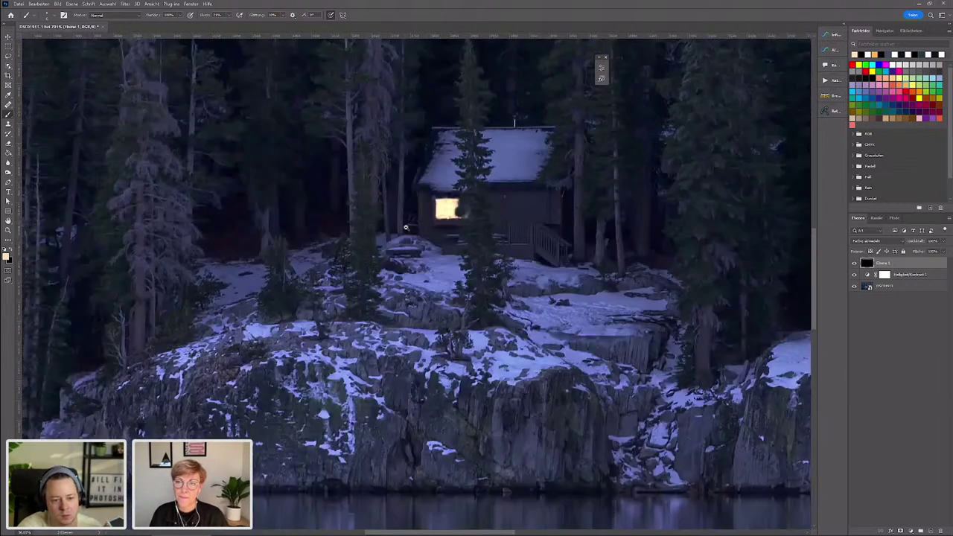
{"action": "scroll", "coordinate": [452, 213], "scroll_direction": "up", "scroll_amount": 10}
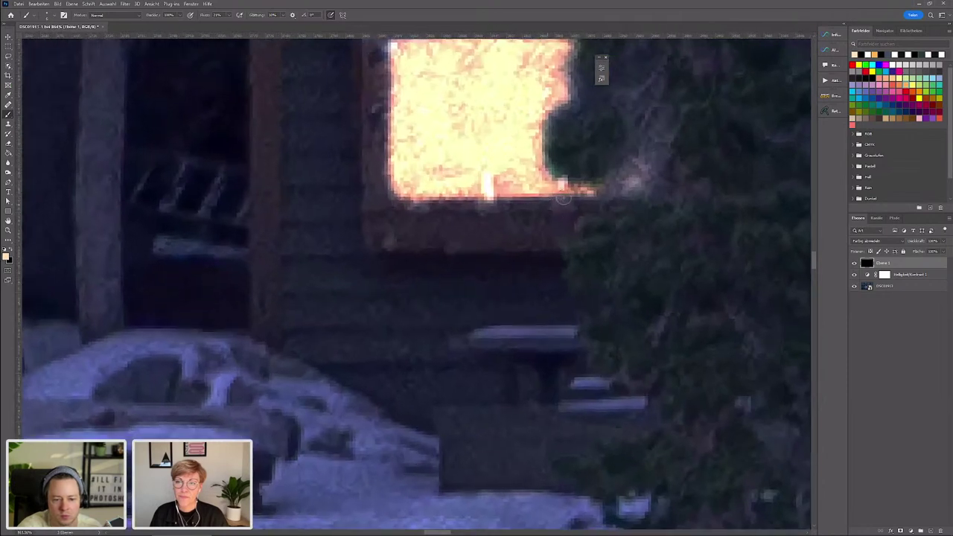
{"action": "left_click_drag", "start_coordinate": [581, 192], "coordinate": [480, 191]}
{"action": "scroll", "coordinate": [492, 224], "scroll_direction": "down", "scroll_amount": 3}
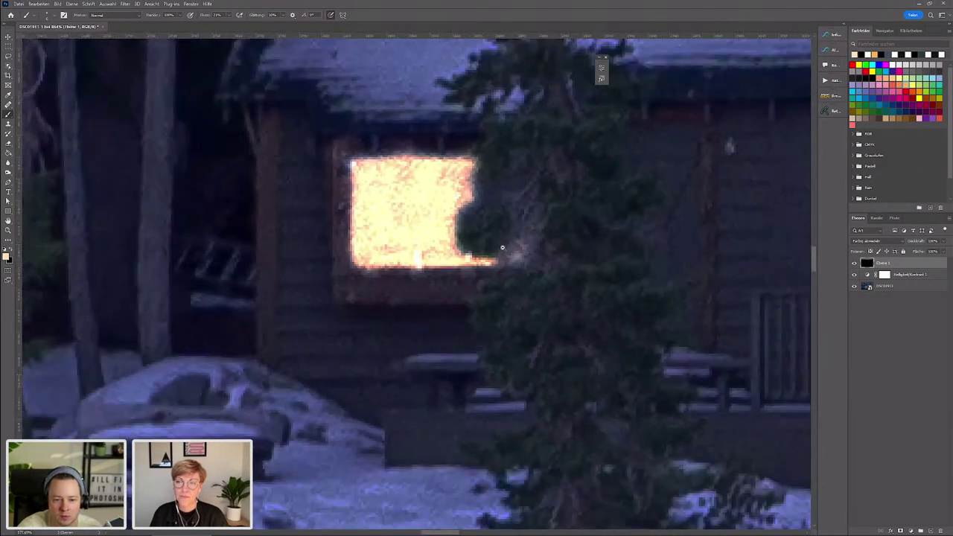
{"action": "mouse_move", "coordinate": [491, 263]}
{"action": "left_mouse_down"}
{"action": "mouse_move", "coordinate": [513, 243]}
{"action": "mouse_move", "coordinate": [493, 273]}
{"action": "mouse_move", "coordinate": [518, 235]}
{"action": "mouse_move", "coordinate": [513, 214]}
{"action": "left_mouse_up"}
{"action": "mouse_move", "coordinate": [499, 182]}
{"action": "left_mouse_down"}
{"action": "mouse_move", "coordinate": [470, 183]}
{"action": "mouse_move", "coordinate": [477, 174]}
{"action": "mouse_move", "coordinate": [462, 170]}
{"action": "mouse_move", "coordinate": [485, 165]}
{"action": "left_mouse_up"}
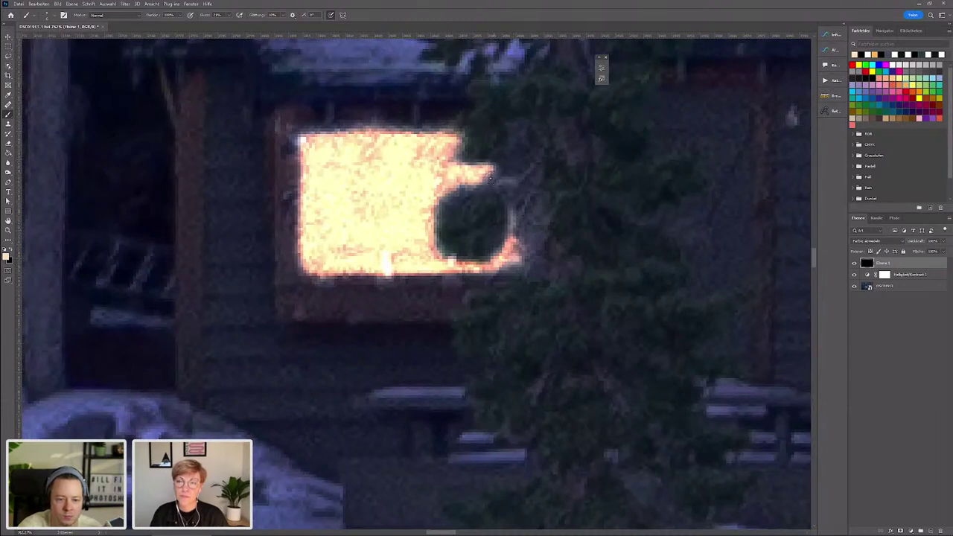
{"action": "left_click", "coordinate": [854, 55]}
{"action": "mouse_move", "coordinate": [513, 216]}
{"action": "left_mouse_down"}
{"action": "mouse_move", "coordinate": [511, 273]}
{"action": "mouse_move", "coordinate": [527, 216]}
{"action": "left_mouse_up"}
{"action": "key", "text": "x"}
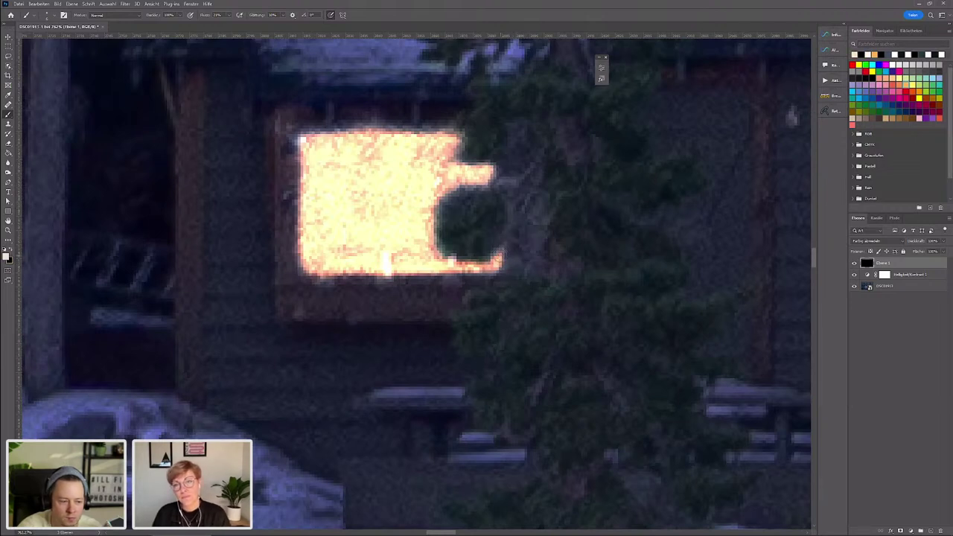
- With white, brighten the window's top-right notch and its left, bottom and top edges
{"action": "mouse_move", "coordinate": [482, 158]}
{"action": "left_mouse_down"}
{"action": "mouse_move", "coordinate": [447, 158]}
{"action": "mouse_move", "coordinate": [476, 131]}
{"action": "left_mouse_up"}
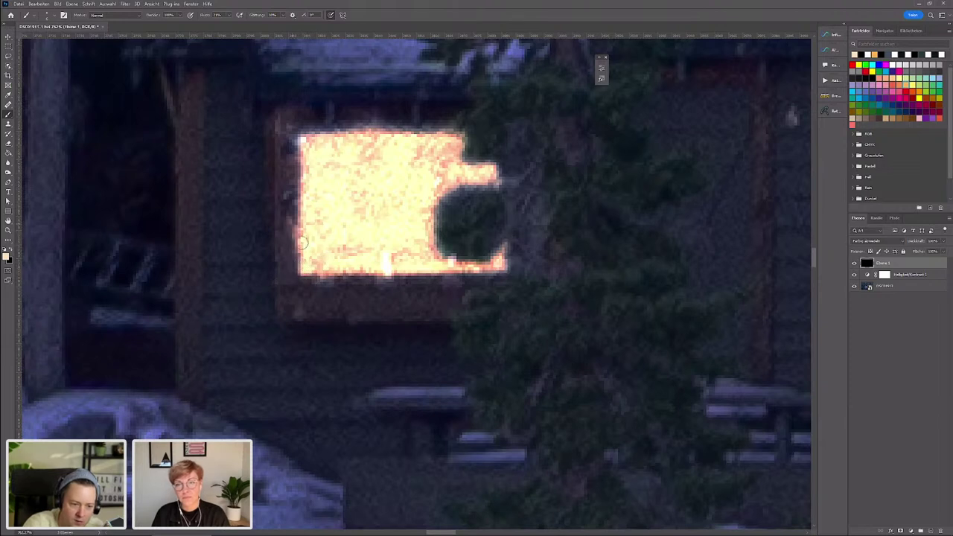
{"action": "left_click_drag", "start_coordinate": [307, 269], "coordinate": [307, 203]}
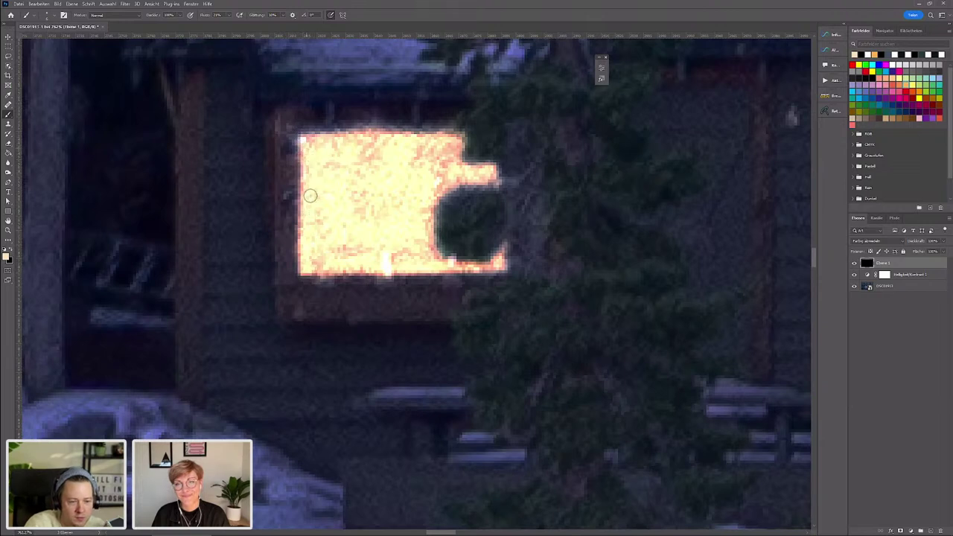
{"action": "mouse_move", "coordinate": [347, 265]}
{"action": "left_mouse_down"}
{"action": "mouse_move", "coordinate": [500, 260]}
{"action": "mouse_move", "coordinate": [447, 265]}
{"action": "left_mouse_up"}
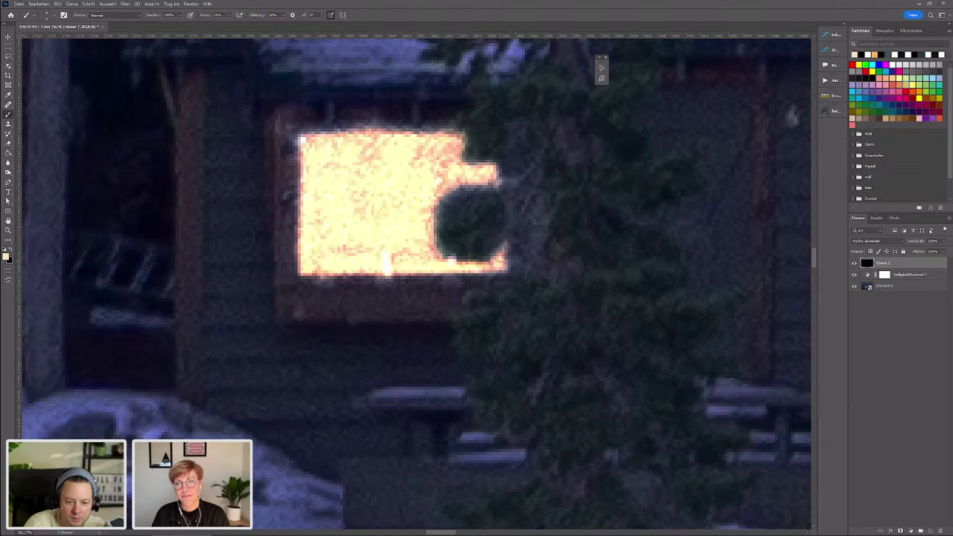
{"action": "mouse_move", "coordinate": [500, 179]}
{"action": "left_mouse_down"}
{"action": "mouse_move", "coordinate": [480, 177]}
{"action": "mouse_move", "coordinate": [488, 168]}
{"action": "left_mouse_up"}
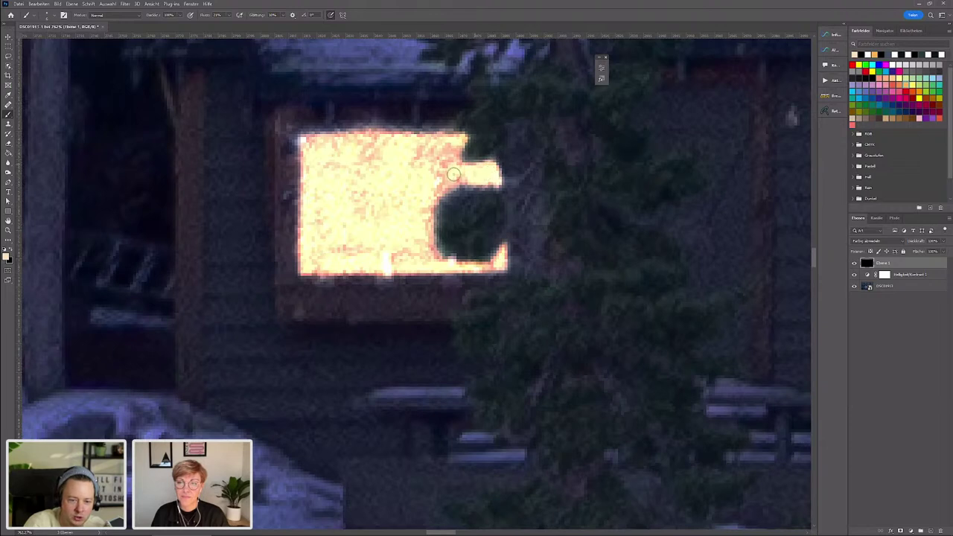
{"action": "mouse_move", "coordinate": [462, 169]}
{"action": "left_mouse_down"}
{"action": "mouse_move", "coordinate": [363, 260]}
{"action": "mouse_move", "coordinate": [373, 247]}
{"action": "left_mouse_up"}
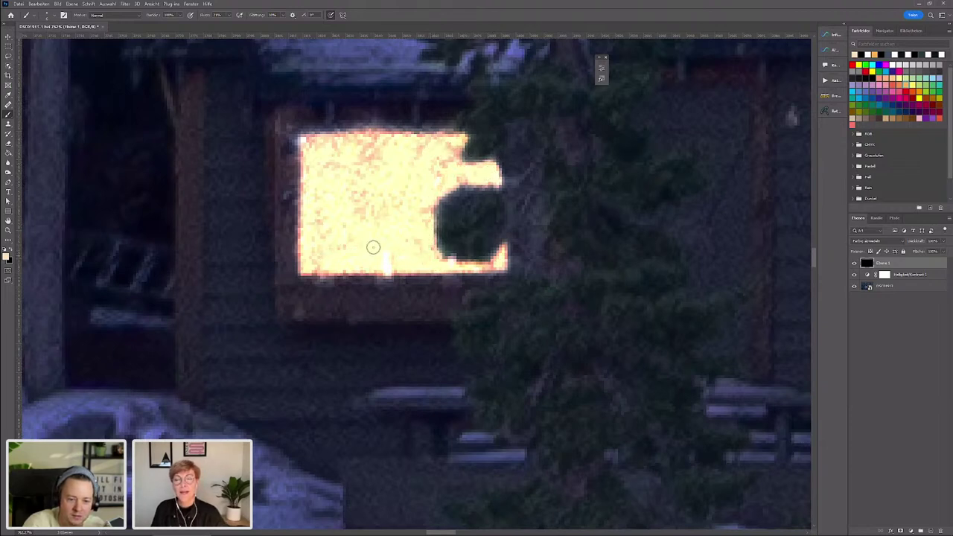
{"action": "mouse_move", "coordinate": [344, 179]}
{"action": "left_mouse_down"}
{"action": "mouse_move", "coordinate": [406, 135]}
{"action": "mouse_move", "coordinate": [395, 123]}
{"action": "mouse_move", "coordinate": [429, 124]}
{"action": "left_mouse_up"}
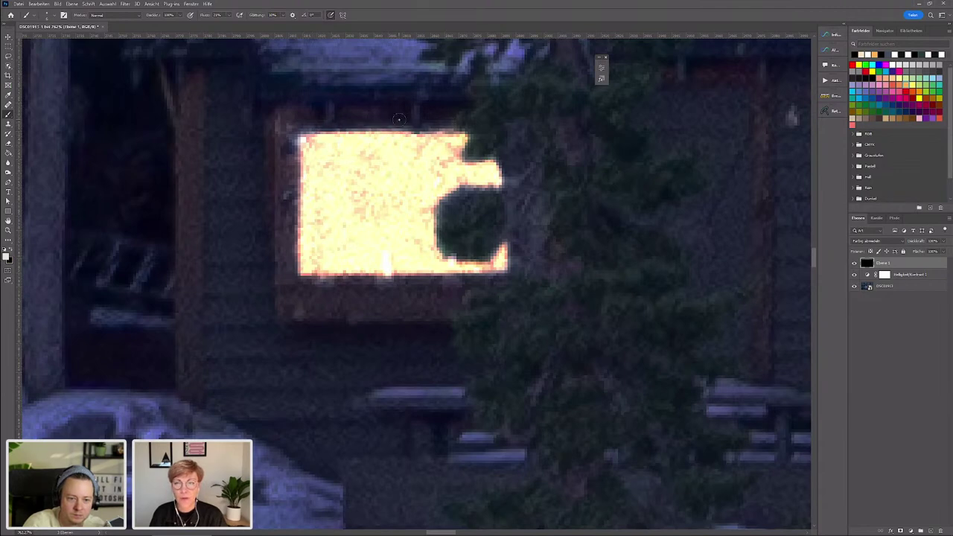
{"action": "left_click_drag", "start_coordinate": [407, 140], "coordinate": [435, 180]}
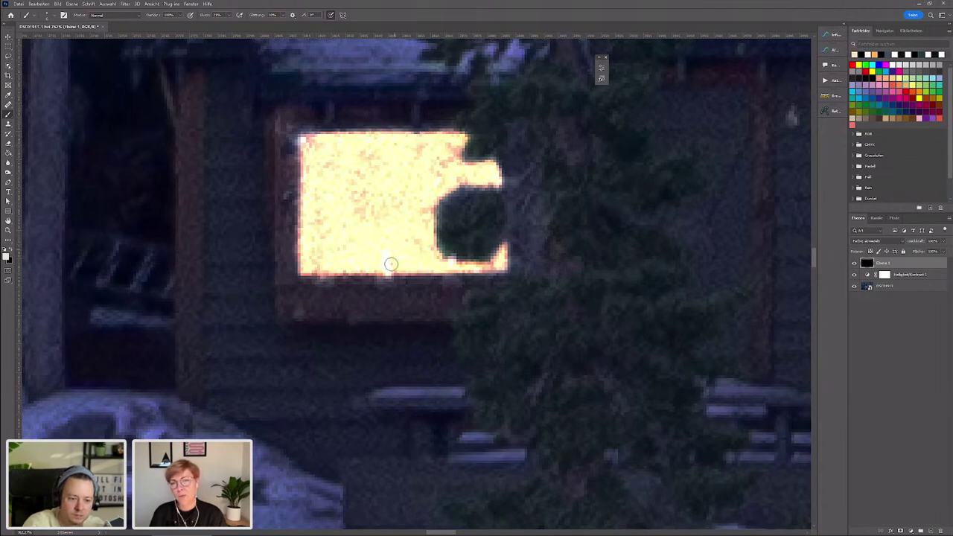
- Darken the window's upper-right corner, restore tree foliage, and brighten the window's bottom edge
{"action": "scroll", "coordinate": [388, 245], "scroll_direction": "down", "scroll_amount": 2}
{"action": "scroll", "coordinate": [394, 223], "scroll_direction": "down", "scroll_amount": 3}
{"action": "scroll", "coordinate": [447, 186], "scroll_direction": "down", "scroll_amount": 2}
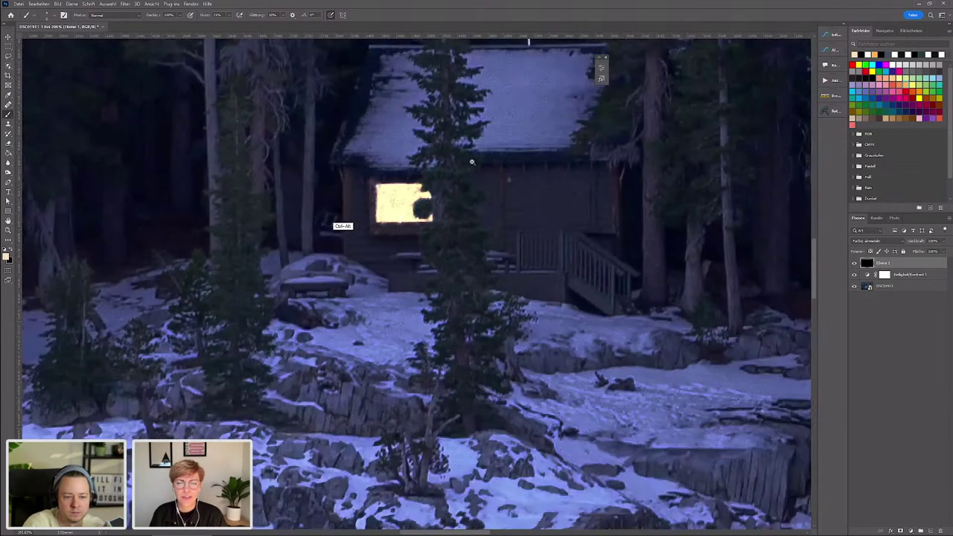
{"action": "scroll", "coordinate": [418, 193], "scroll_direction": "up", "scroll_amount": 5}
{"action": "left_click_drag", "start_coordinate": [451, 137], "coordinate": [425, 111]}
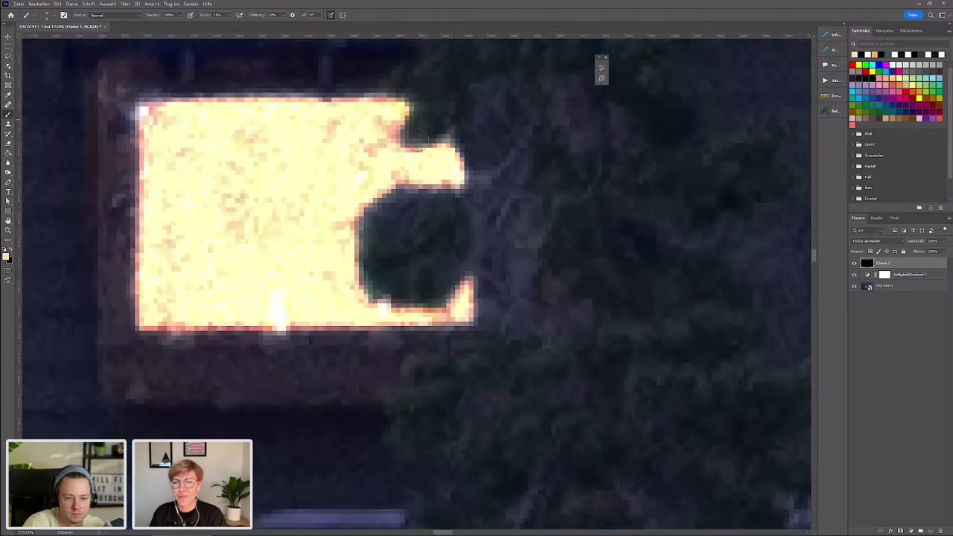
{"action": "mouse_move", "coordinate": [402, 211]}
{"action": "left_mouse_down"}
{"action": "mouse_move", "coordinate": [380, 223]}
{"action": "mouse_move", "coordinate": [391, 257]}
{"action": "mouse_move", "coordinate": [384, 291]}
{"action": "mouse_move", "coordinate": [400, 298]}
{"action": "mouse_move", "coordinate": [436, 282]}
{"action": "mouse_move", "coordinate": [404, 315]}
{"action": "left_mouse_up"}
{"action": "scroll", "coordinate": [356, 202], "scroll_direction": "down", "scroll_amount": 5}
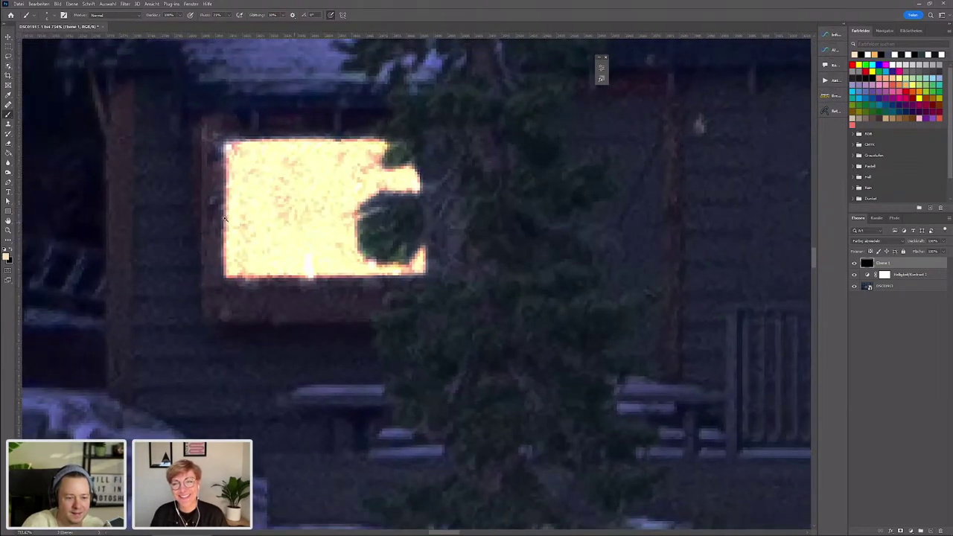
{"action": "scroll", "coordinate": [245, 221], "scroll_direction": "up", "scroll_amount": 2}
{"action": "scroll", "coordinate": [245, 221], "scroll_direction": "up", "scroll_amount": 2}
{"action": "left_click_drag", "start_coordinate": [293, 290], "coordinate": [482, 291]}
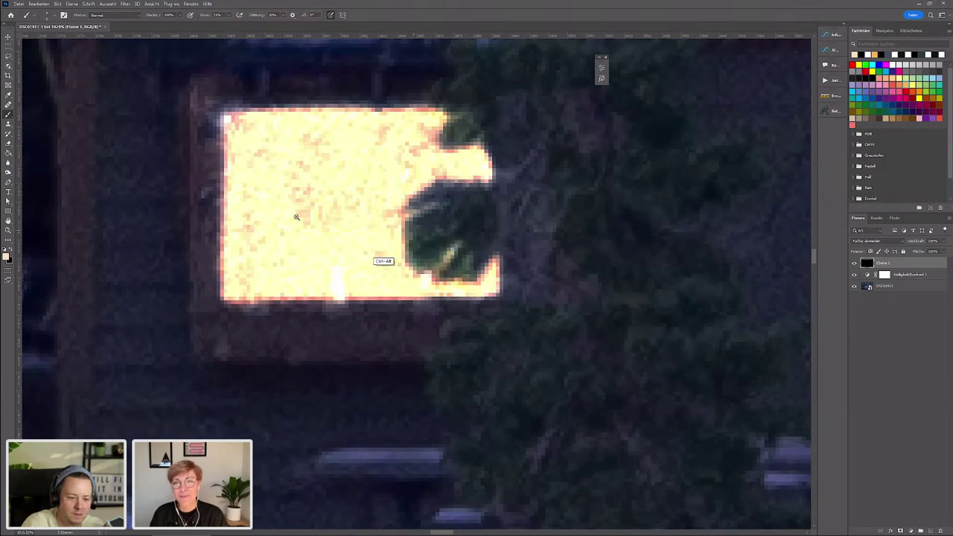
- Make the brush much smaller and adjust its hardness for painting thin window bars
{"action": "scroll", "coordinate": [383, 260], "scroll_direction": "down", "scroll_amount": 3}
{"action": "scroll", "coordinate": [335, 195], "scroll_direction": "up", "scroll_amount": 2}
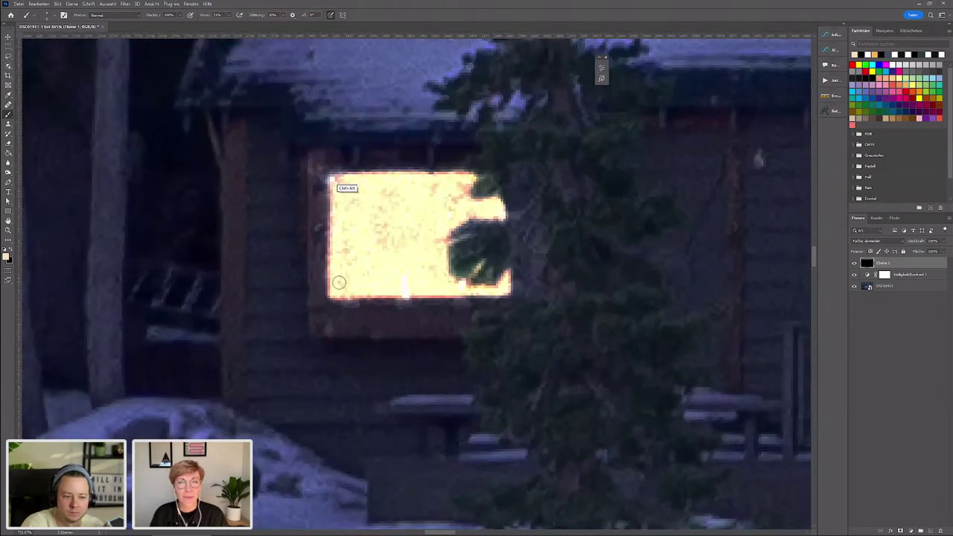
{"action": "scroll", "coordinate": [350, 209], "scroll_direction": "up", "scroll_amount": 1}
{"action": "scroll", "coordinate": [338, 253], "scroll_direction": "up", "scroll_amount": 2}
{"action": "scroll", "coordinate": [337, 253], "scroll_direction": "down", "scroll_amount": 3}
{"action": "scroll", "coordinate": [372, 273], "scroll_direction": "down", "scroll_amount": 2}
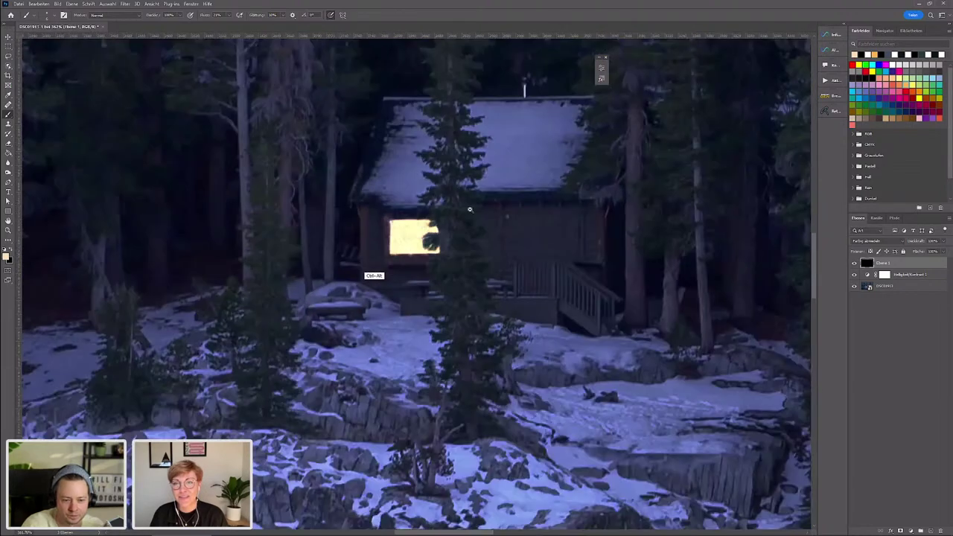
{"action": "scroll", "coordinate": [469, 223], "scroll_direction": "up", "scroll_amount": 3}
{"action": "scroll", "coordinate": [419, 211], "scroll_direction": "up", "scroll_amount": 2}
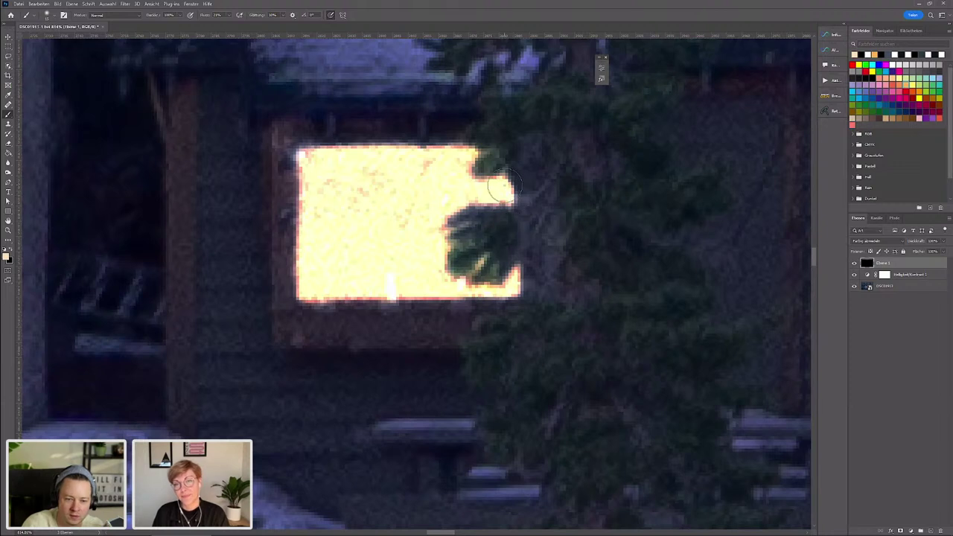
{"action": "left_click_drag", "start_coordinate": [501, 186], "coordinate": [507, 190]}
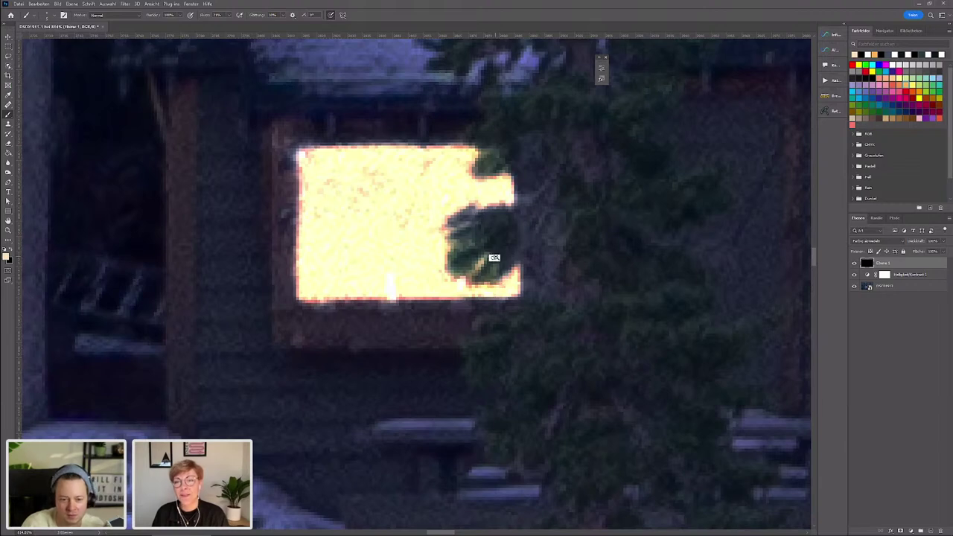
{"action": "scroll", "coordinate": [494, 257], "scroll_direction": "up", "scroll_amount": 2}
{"action": "scroll", "coordinate": [425, 253], "scroll_direction": "down", "scroll_amount": 5}
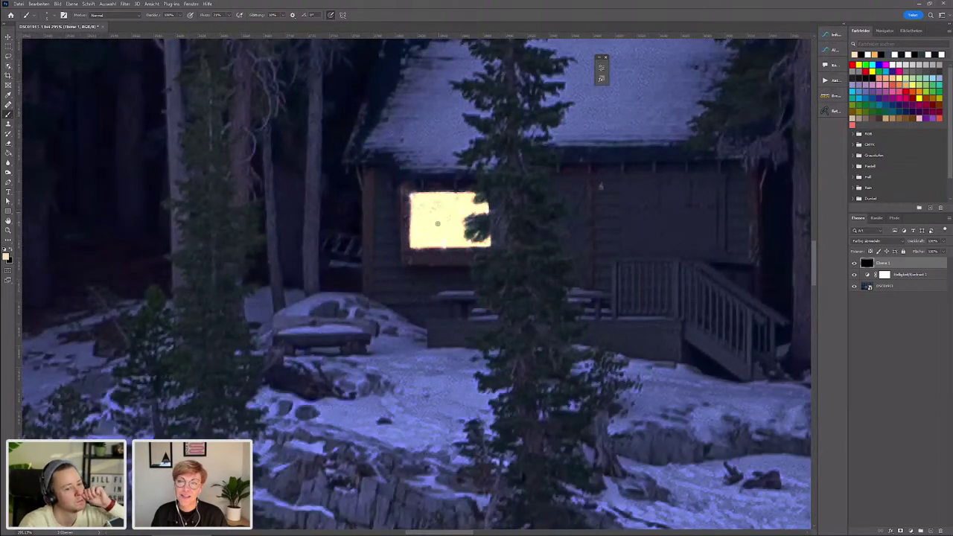
{"action": "scroll", "coordinate": [404, 226], "scroll_direction": "up", "scroll_amount": 1}
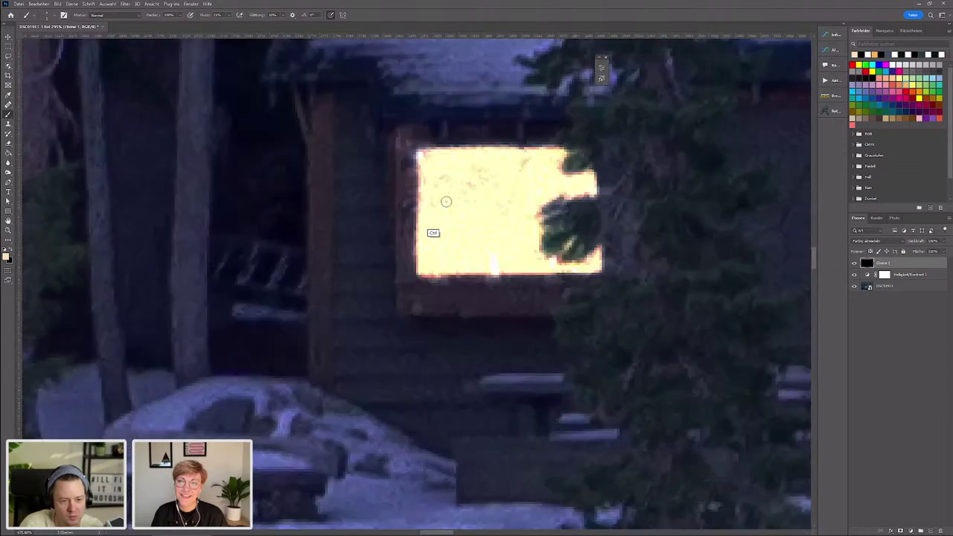
{"action": "scroll", "coordinate": [393, 234], "scroll_direction": "down", "scroll_amount": 1}
{"action": "scroll", "coordinate": [390, 235], "scroll_direction": "down", "scroll_amount": 3}
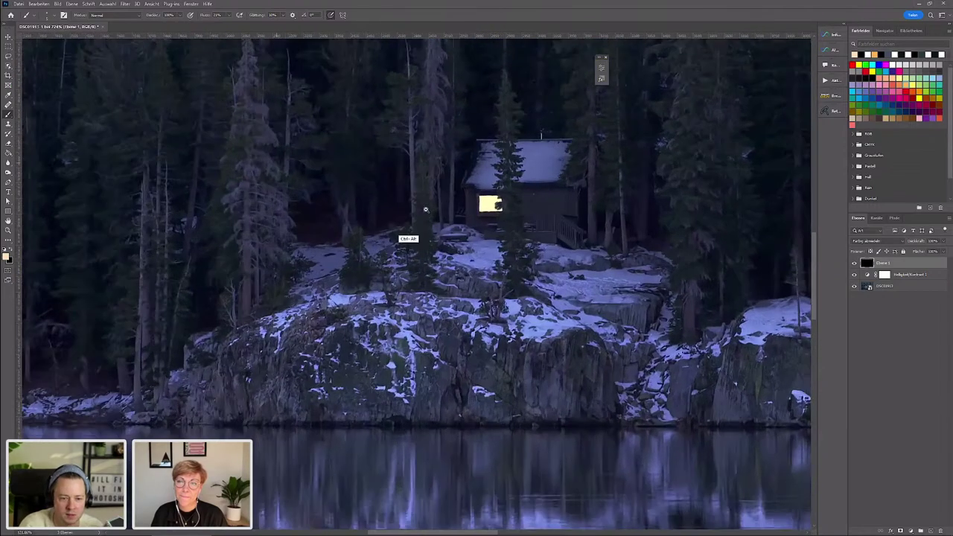
{"action": "scroll", "coordinate": [425, 228], "scroll_direction": "up", "scroll_amount": 2}
{"action": "scroll", "coordinate": [492, 201], "scroll_direction": "up", "scroll_amount": 2}
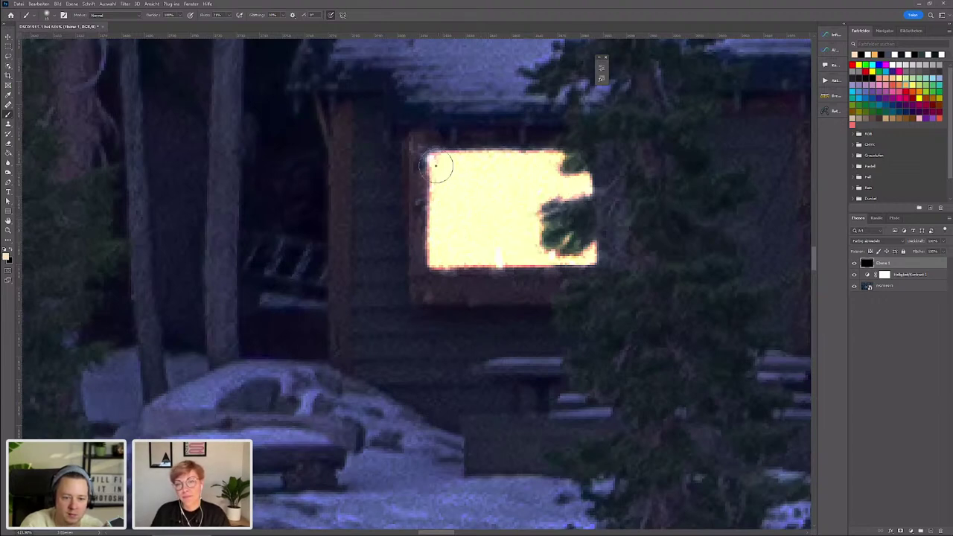
{"action": "scroll", "coordinate": [437, 214], "scroll_direction": "down", "scroll_amount": 3}
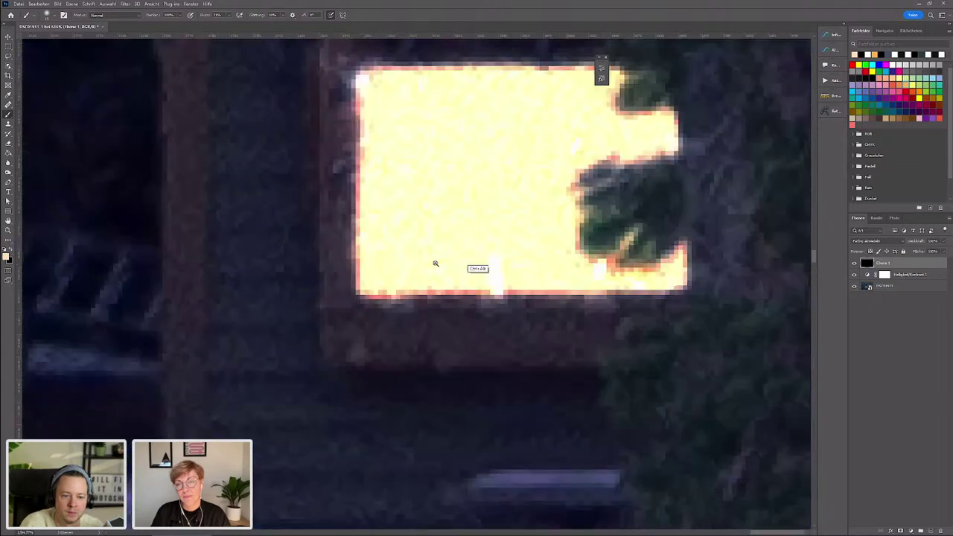
{"action": "scroll", "coordinate": [436, 261], "scroll_direction": "down", "scroll_amount": 3}
{"action": "scroll", "coordinate": [447, 265], "scroll_direction": "down", "scroll_amount": 3}
{"action": "scroll", "coordinate": [517, 236], "scroll_direction": "down", "scroll_amount": 2}
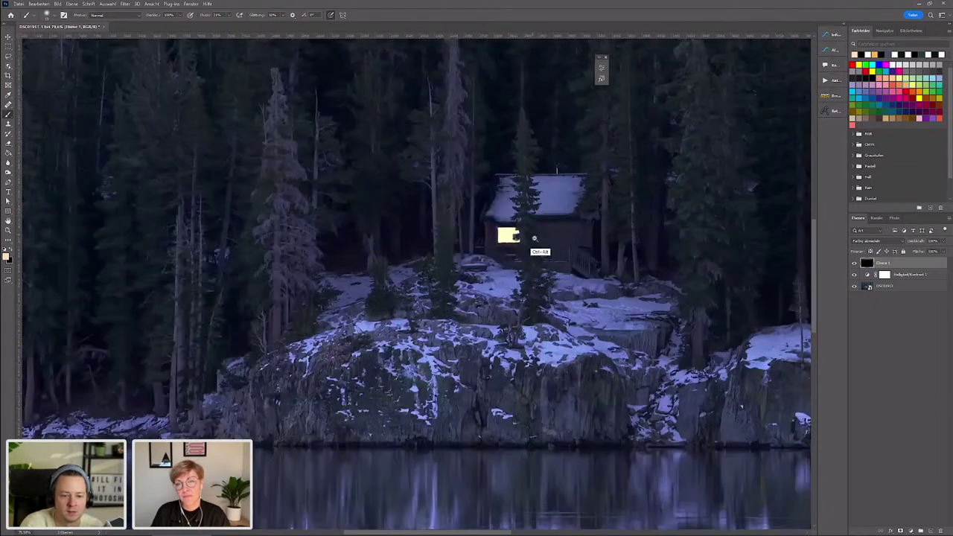
{"action": "scroll", "coordinate": [517, 238], "scroll_direction": "down", "scroll_amount": 2}
{"action": "scroll", "coordinate": [552, 220], "scroll_direction": "up", "scroll_amount": 5}
{"action": "scroll", "coordinate": [552, 219], "scroll_direction": "up", "scroll_amount": 5}
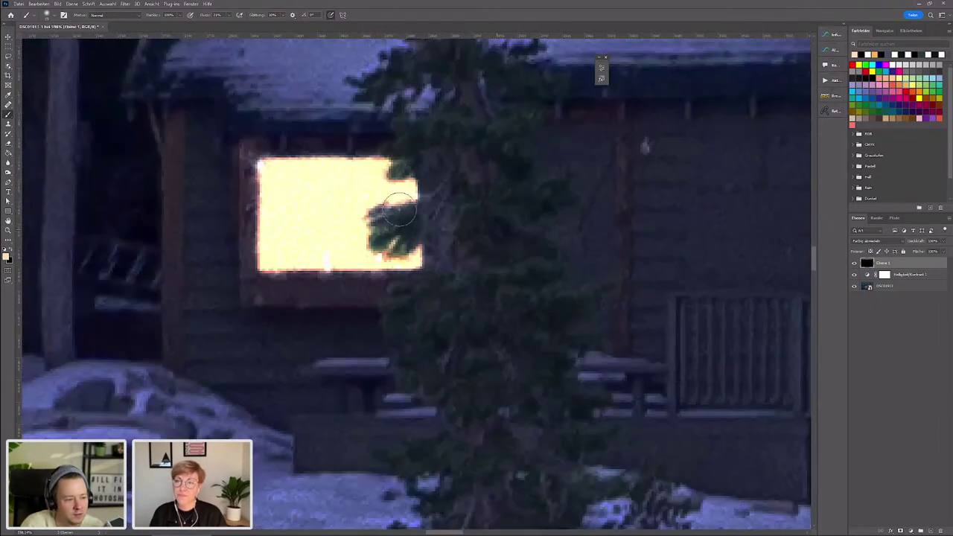
{"action": "left_click_drag", "start_coordinate": [310, 217], "coordinate": [298, 242]}
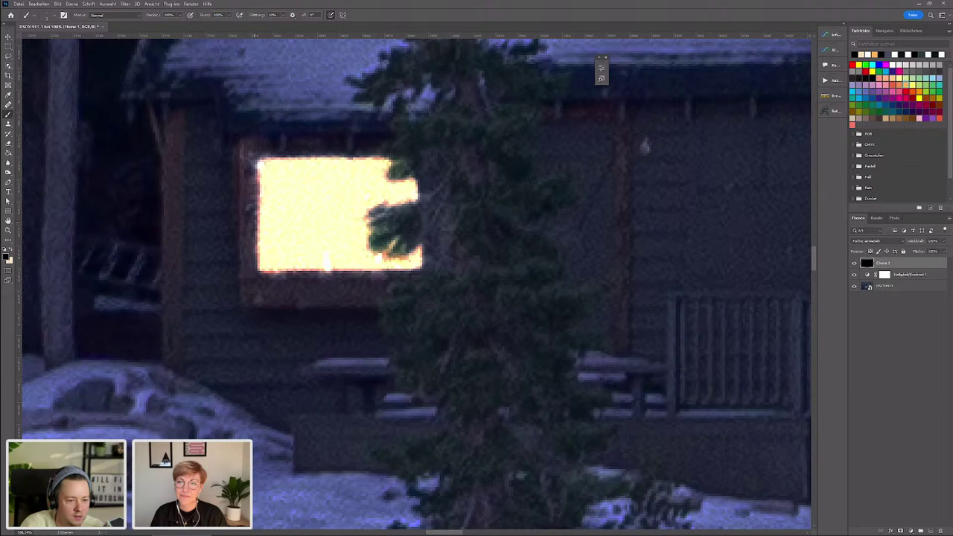
- Paint dark horizontal and vertical bars into four panes, then lower the Levels white input to 231
{"action": "left_click_drag", "start_coordinate": [257, 218], "coordinate": [466, 223]}
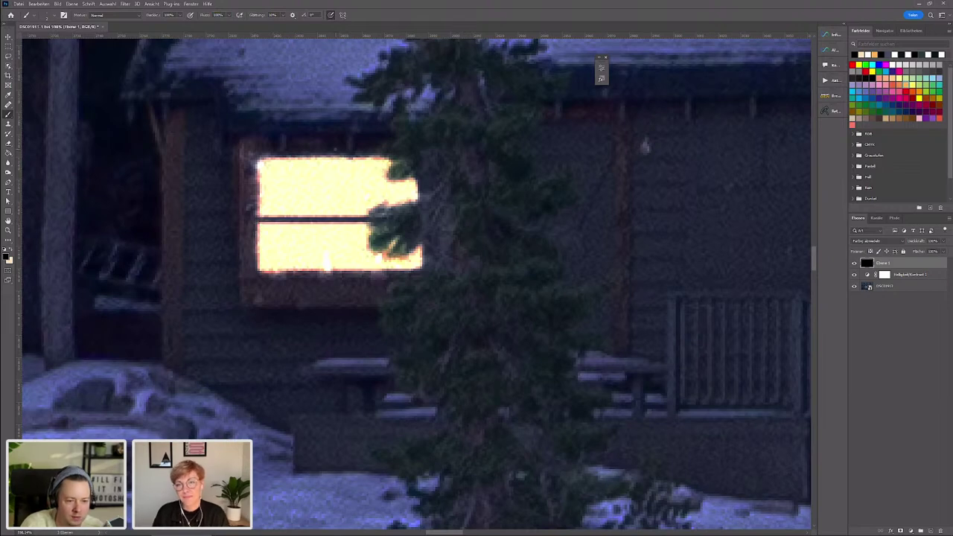
{"action": "left_click_drag", "start_coordinate": [337, 157], "coordinate": [333, 272]}
{"action": "mouse_move", "coordinate": [384, 222]}
{"action": "left_mouse_down"}
{"action": "mouse_move", "coordinate": [330, 266]}
{"action": "mouse_move", "coordinate": [272, 276]}
{"action": "mouse_move", "coordinate": [357, 235]}
{"action": "mouse_move", "coordinate": [817, 185]}
{"action": "left_mouse_up"}
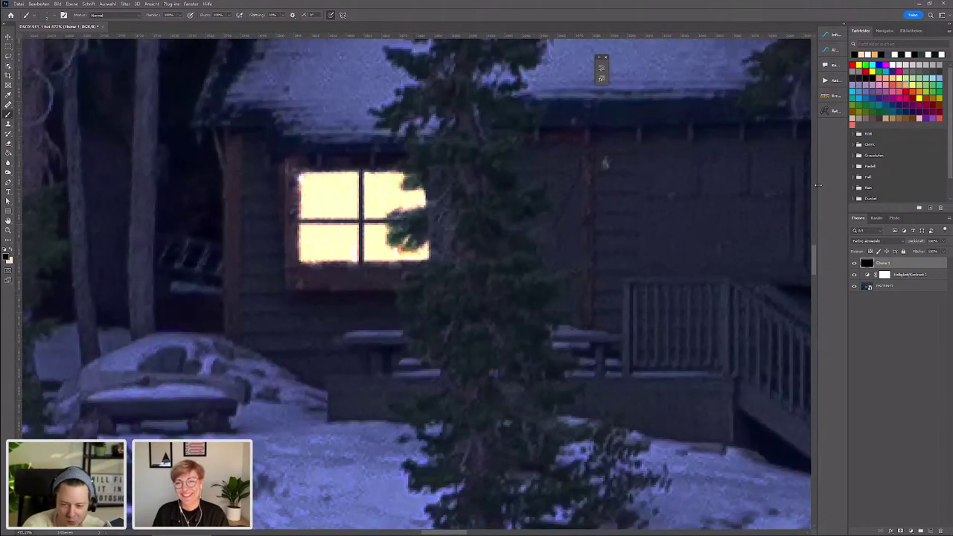
{"action": "key", "text": "ctrl+l"}
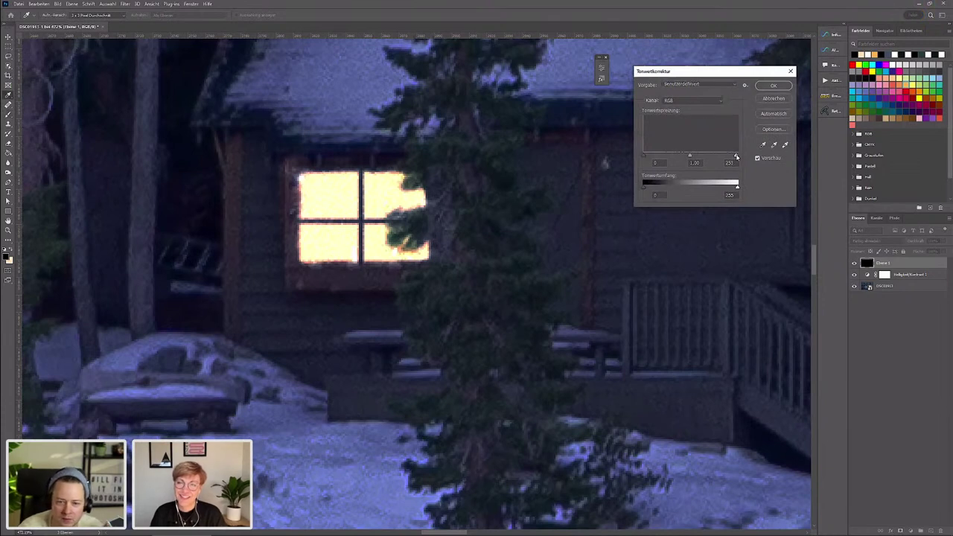
{"action": "left_click_drag", "start_coordinate": [737, 157], "coordinate": [730, 156]}
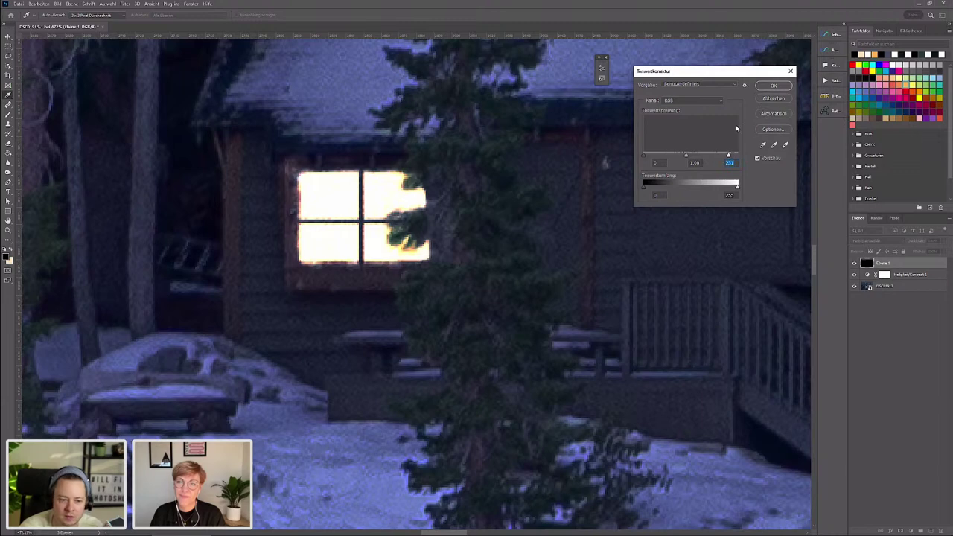
- Apply the Levels change and zoom out and back in to inspect the four-pane window
{"action": "left_click", "coordinate": [773, 86]}
{"action": "scroll", "coordinate": [477, 246], "scroll_direction": "down", "scroll_amount": 5}
{"action": "scroll", "coordinate": [421, 263], "scroll_direction": "down", "scroll_amount": 3}
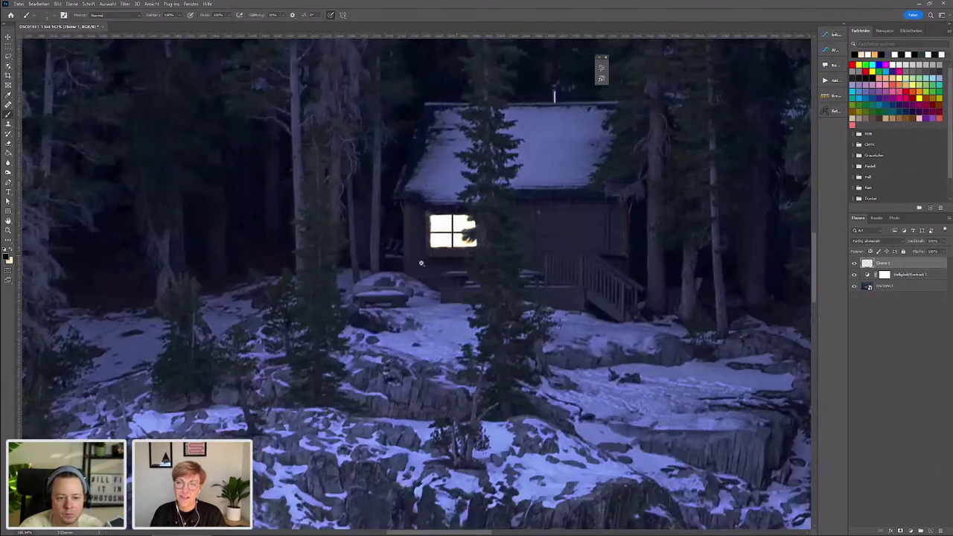
{"action": "scroll", "coordinate": [421, 263], "scroll_direction": "down", "scroll_amount": 5}
{"action": "scroll", "coordinate": [439, 298], "scroll_direction": "up", "scroll_amount": 1}
{"action": "scroll", "coordinate": [439, 305], "scroll_direction": "down", "scroll_amount": 2}
{"action": "scroll", "coordinate": [444, 319], "scroll_direction": "up", "scroll_amount": 2}
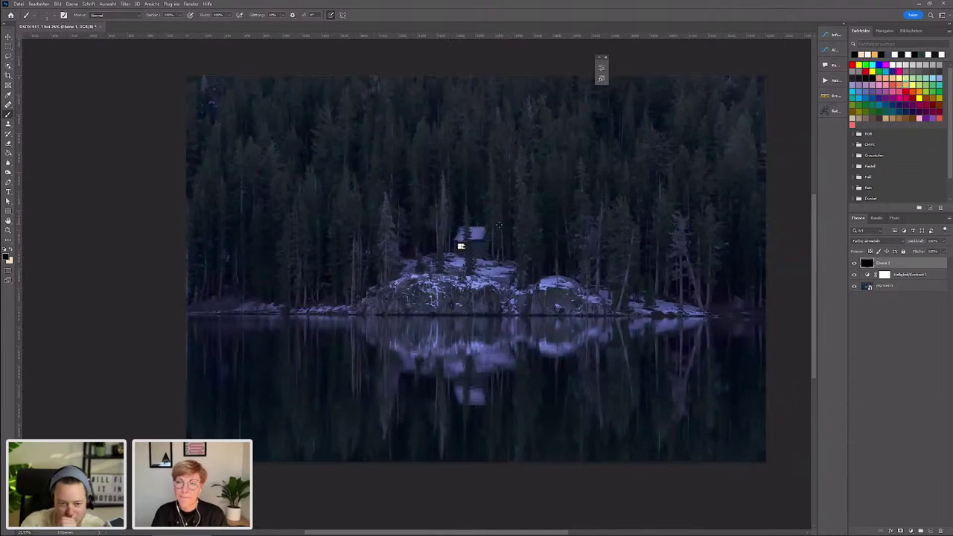
{"action": "scroll", "coordinate": [465, 254], "scroll_direction": "up", "scroll_amount": 1}
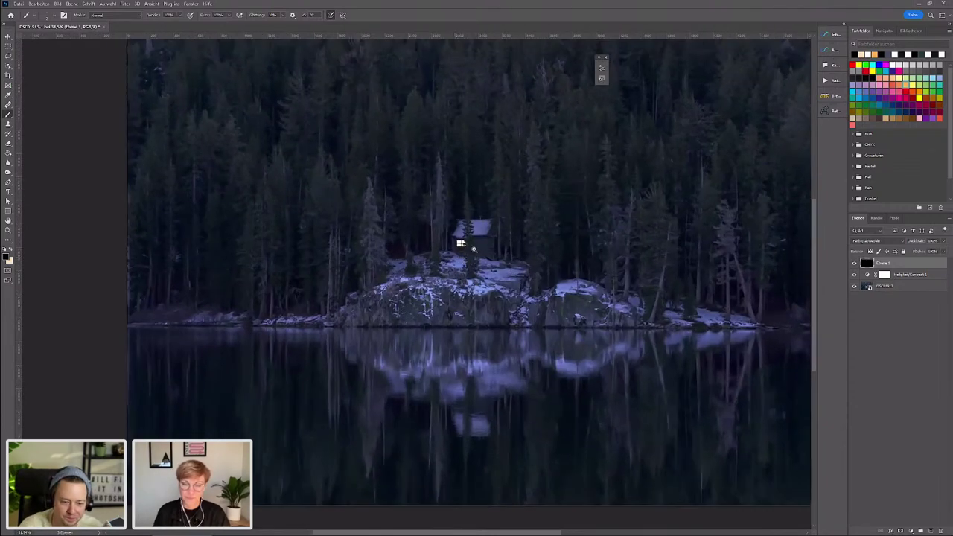
{"action": "scroll", "coordinate": [465, 245], "scroll_direction": "up", "scroll_amount": 2}
{"action": "scroll", "coordinate": [521, 231], "scroll_direction": "up", "scroll_amount": 2}
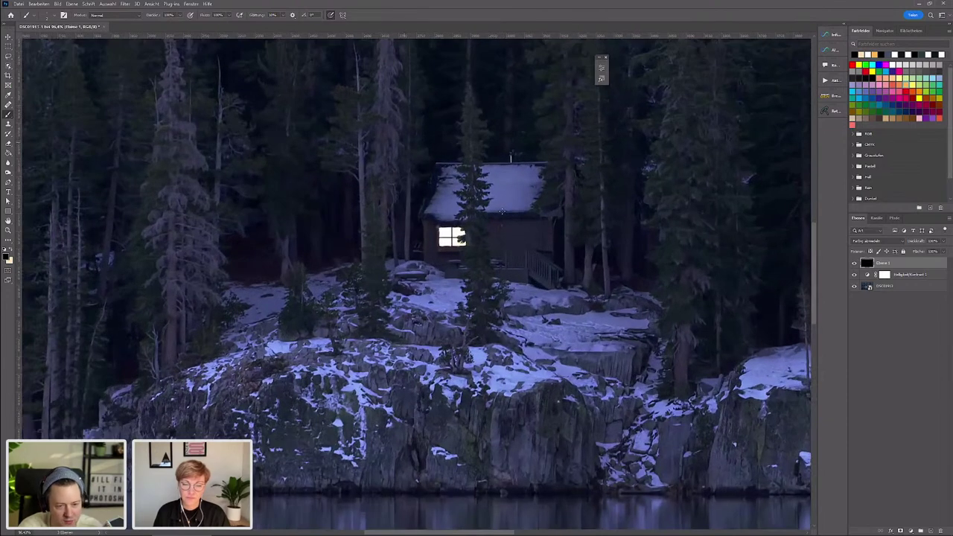
{"action": "scroll", "coordinate": [457, 258], "scroll_direction": "down", "scroll_amount": 2}
{"action": "scroll", "coordinate": [447, 268], "scroll_direction": "down", "scroll_amount": 1}
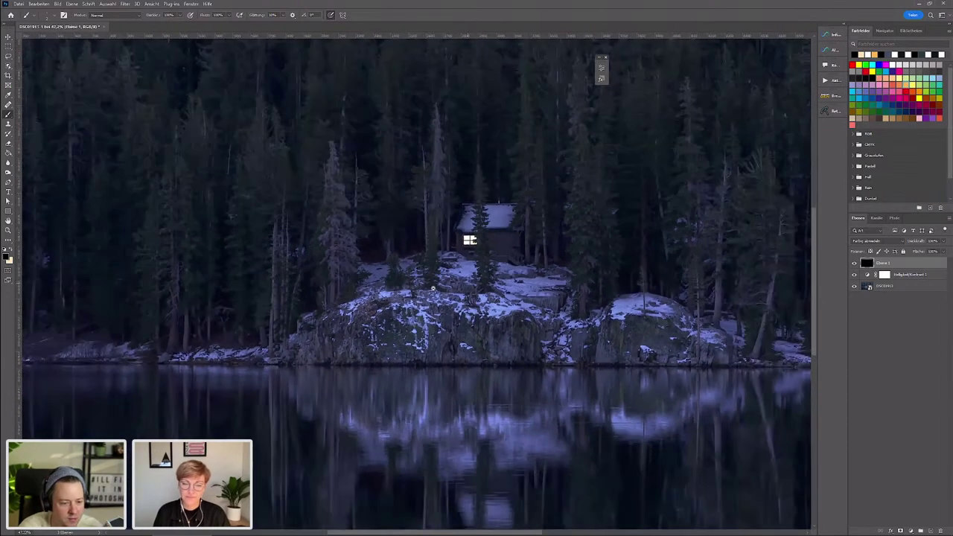
{"action": "scroll", "coordinate": [417, 290], "scroll_direction": "down", "scroll_amount": 1}
{"action": "scroll", "coordinate": [364, 322], "scroll_direction": "down", "scroll_amount": 1}
{"action": "scroll", "coordinate": [365, 322], "scroll_direction": "up", "scroll_amount": 2}
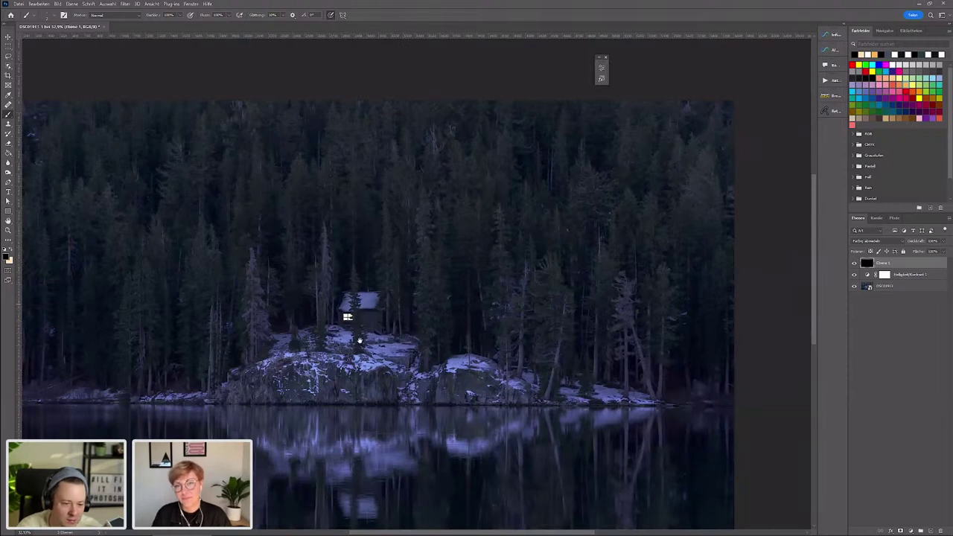
{"action": "scroll", "coordinate": [416, 265], "scroll_direction": "up", "scroll_amount": 1}
{"action": "scroll", "coordinate": [356, 314], "scroll_direction": "up", "scroll_amount": 1}
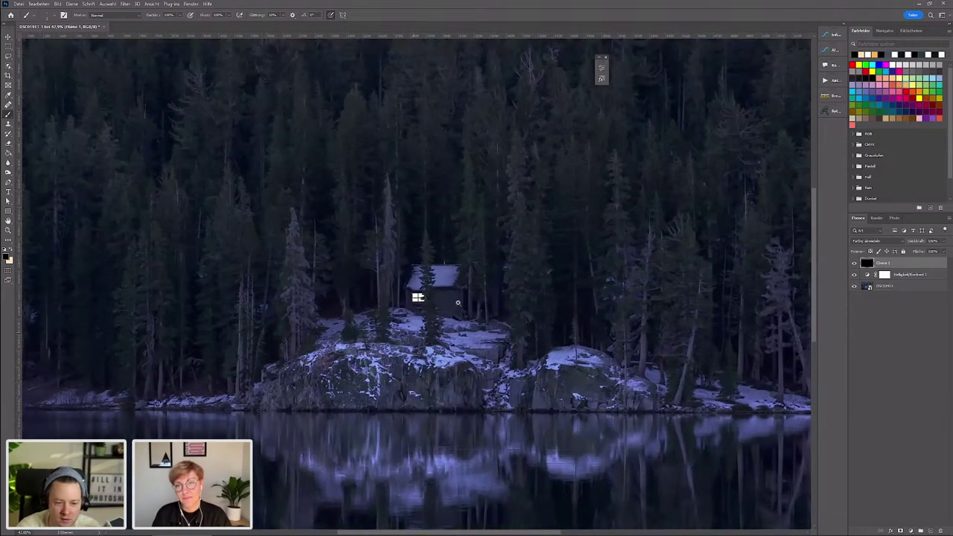
{"action": "scroll", "coordinate": [447, 268], "scroll_direction": "up", "scroll_amount": 4}
{"action": "scroll", "coordinate": [514, 237], "scroll_direction": "up", "scroll_amount": 1}
{"action": "scroll", "coordinate": [398, 268], "scroll_direction": "up", "scroll_amount": 3}
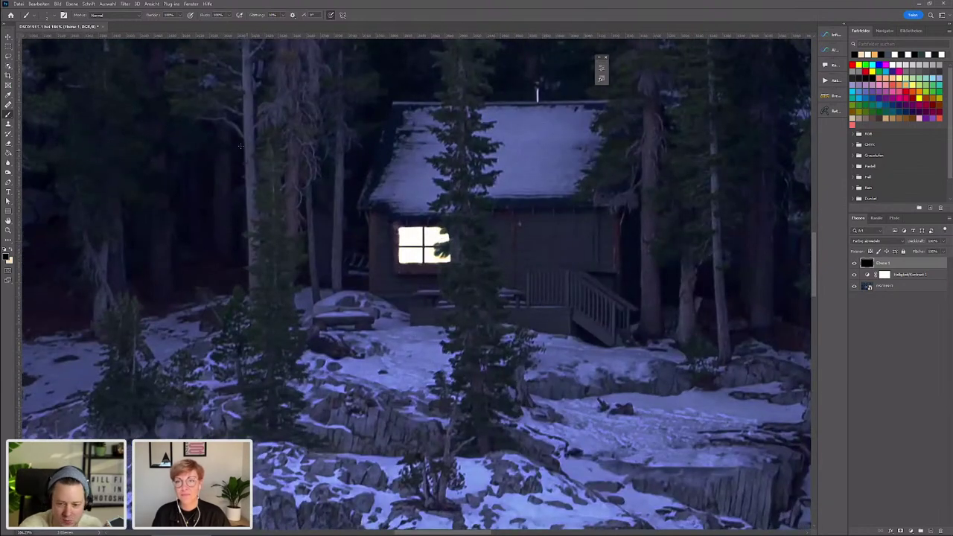
{"action": "scroll", "coordinate": [445, 321], "scroll_direction": "down", "scroll_amount": 1}
{"action": "scroll", "coordinate": [432, 327], "scroll_direction": "up", "scroll_amount": 3}
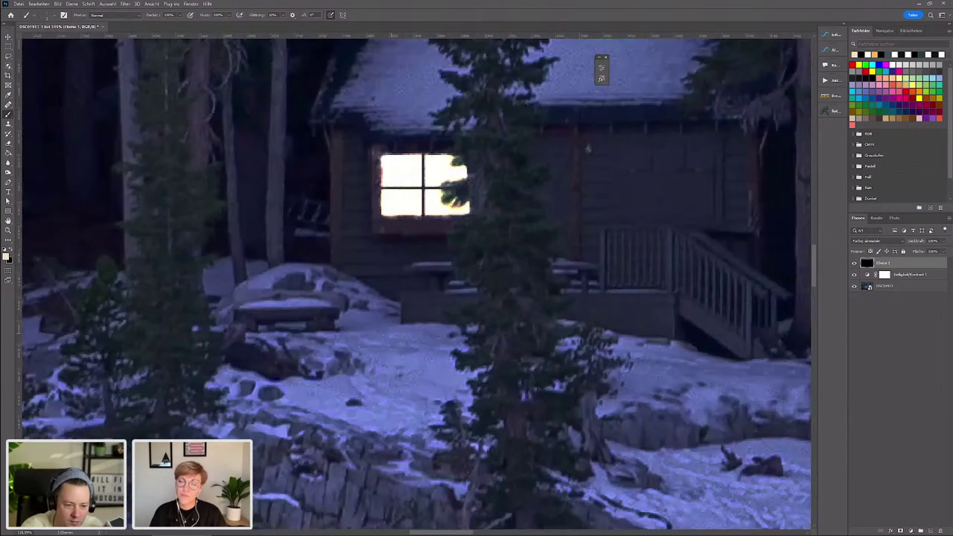
- Shrink the brush to about 5 px and paint faint light across the snow before the cabin
{"action": "left_click_drag", "start_coordinate": [386, 334], "coordinate": [388, 328]}
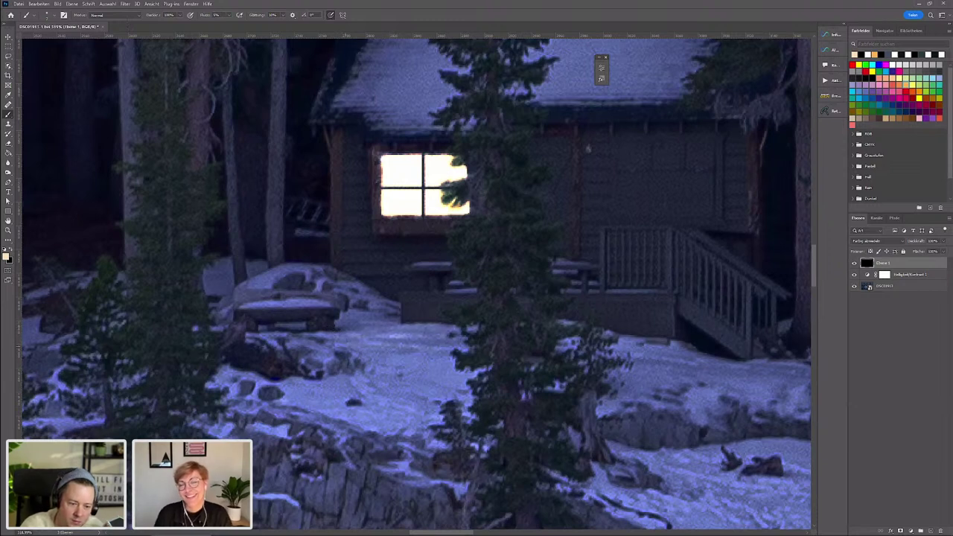
{"action": "left_click_drag", "start_coordinate": [365, 356], "coordinate": [436, 357]}
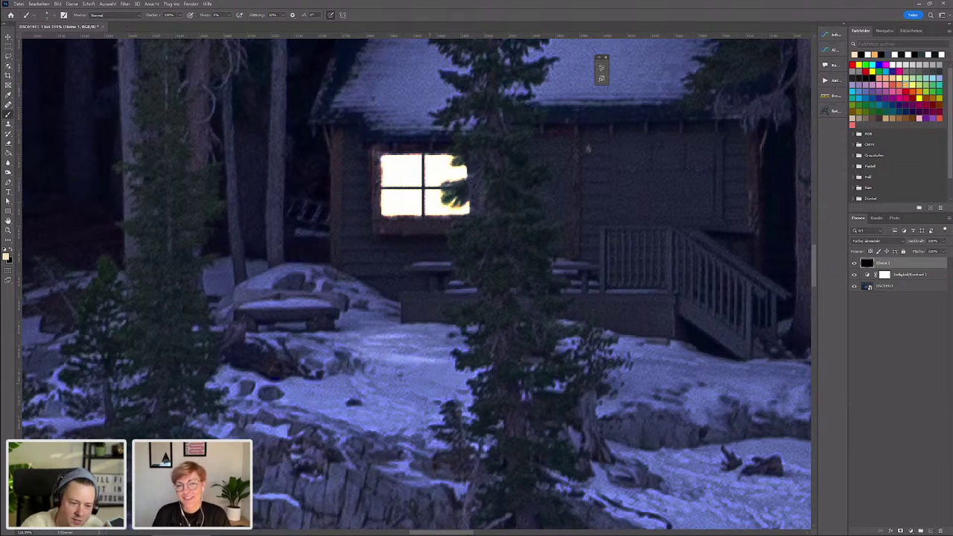
{"action": "mouse_move", "coordinate": [356, 374]}
{"action": "left_mouse_down"}
{"action": "mouse_move", "coordinate": [450, 371]}
{"action": "mouse_move", "coordinate": [441, 371]}
{"action": "left_mouse_up"}
{"action": "mouse_move", "coordinate": [388, 338]}
{"action": "left_mouse_down"}
{"action": "mouse_move", "coordinate": [313, 339]}
{"action": "mouse_move", "coordinate": [393, 326]}
{"action": "mouse_move", "coordinate": [458, 341]}
{"action": "left_mouse_up"}
{"action": "left_click_drag", "start_coordinate": [323, 380], "coordinate": [438, 383]}
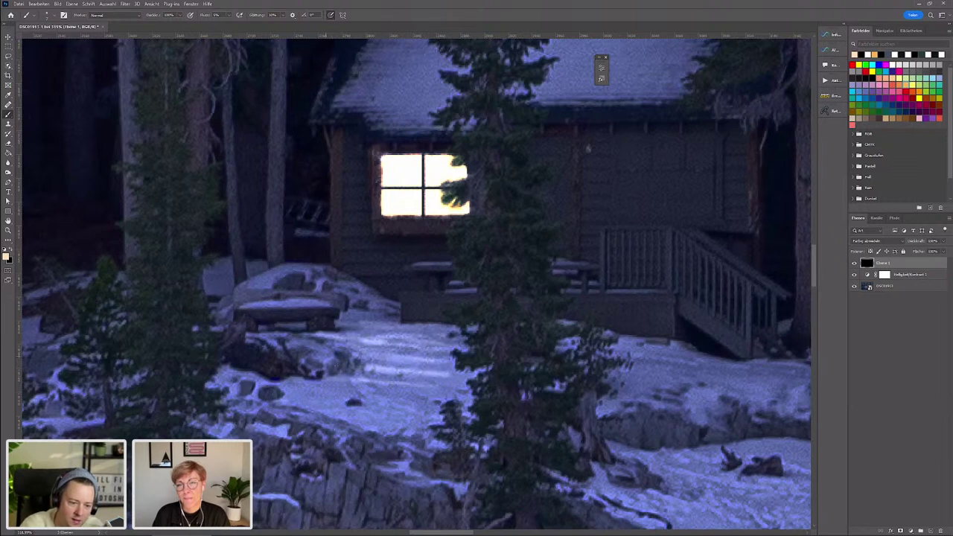
{"action": "left_click_drag", "start_coordinate": [368, 348], "coordinate": [277, 343]}
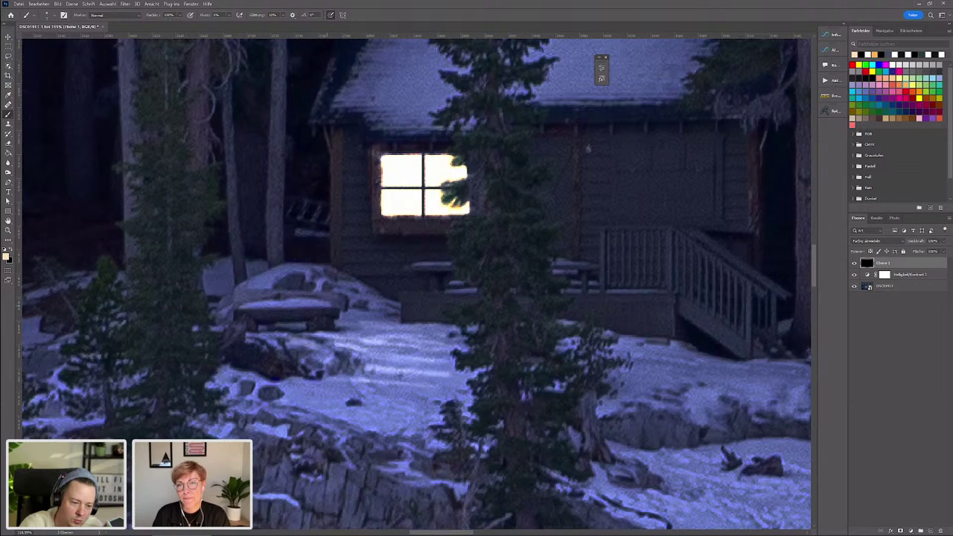
- Brighten the snow by the bench, lower path and right side, undoing one stroke
{"action": "left_click_drag", "start_coordinate": [329, 301], "coordinate": [268, 299]}
{"action": "mouse_move", "coordinate": [393, 383]}
{"action": "left_mouse_down"}
{"action": "mouse_move", "coordinate": [328, 381]}
{"action": "mouse_move", "coordinate": [323, 394]}
{"action": "mouse_move", "coordinate": [287, 397]}
{"action": "left_mouse_up"}
{"action": "mouse_move", "coordinate": [362, 409]}
{"action": "left_mouse_down"}
{"action": "mouse_move", "coordinate": [282, 416]}
{"action": "mouse_move", "coordinate": [379, 417]}
{"action": "mouse_move", "coordinate": [428, 394]}
{"action": "mouse_move", "coordinate": [434, 386]}
{"action": "mouse_move", "coordinate": [370, 398]}
{"action": "mouse_move", "coordinate": [414, 392]}
{"action": "mouse_move", "coordinate": [423, 373]}
{"action": "mouse_move", "coordinate": [388, 368]}
{"action": "mouse_move", "coordinate": [432, 350]}
{"action": "mouse_move", "coordinate": [379, 332]}
{"action": "mouse_move", "coordinate": [438, 325]}
{"action": "mouse_move", "coordinate": [345, 311]}
{"action": "left_mouse_up"}
{"action": "key", "text": "ctrl+z"}
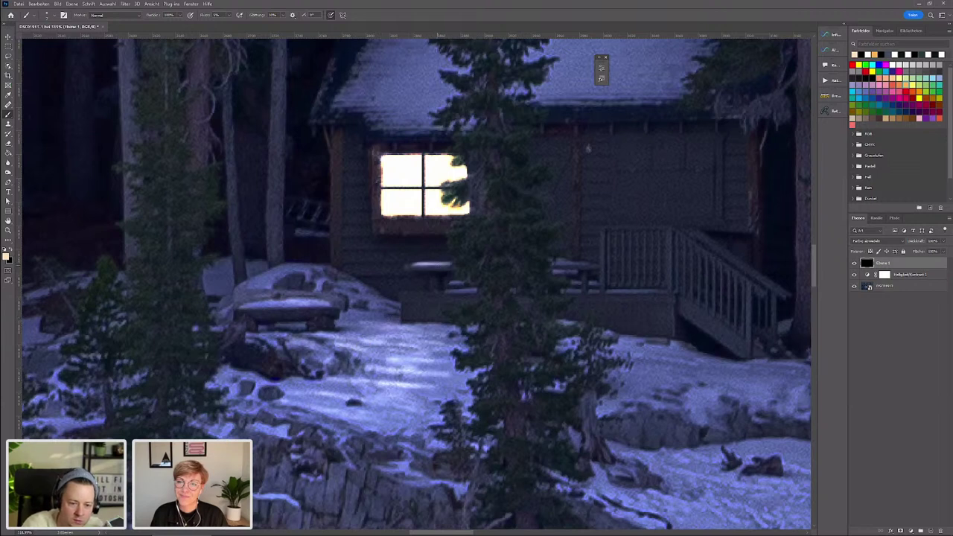
{"action": "left_click_drag", "start_coordinate": [469, 347], "coordinate": [386, 334]}
{"action": "mouse_move", "coordinate": [432, 388]}
{"action": "left_mouse_down"}
{"action": "mouse_move", "coordinate": [473, 386]}
{"action": "mouse_move", "coordinate": [310, 417]}
{"action": "left_mouse_up"}
{"action": "left_click_drag", "start_coordinate": [335, 300], "coordinate": [256, 303]}
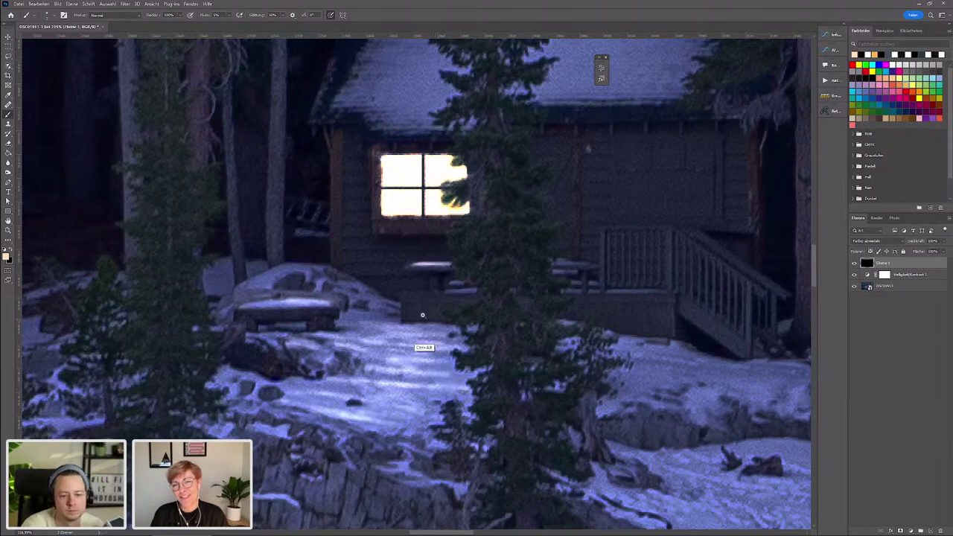
{"action": "scroll", "coordinate": [436, 335], "scroll_direction": "down", "scroll_amount": 5}
{"action": "scroll", "coordinate": [435, 313], "scroll_direction": "up", "scroll_amount": 3}
{"action": "scroll", "coordinate": [438, 316], "scroll_direction": "up", "scroll_amount": 2}
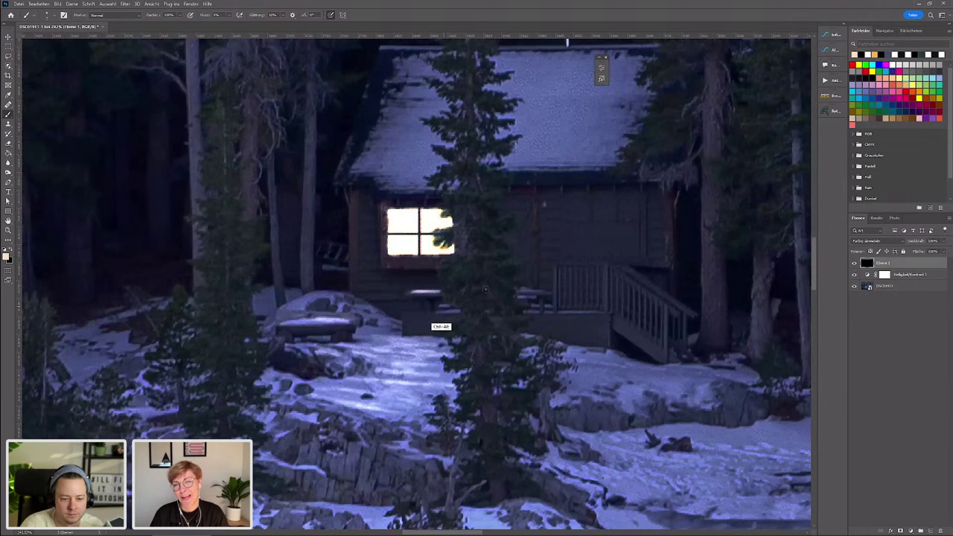
{"action": "scroll", "coordinate": [440, 249], "scroll_direction": "up", "scroll_amount": 3}
{"action": "scroll", "coordinate": [386, 234], "scroll_direction": "up", "scroll_amount": 2}
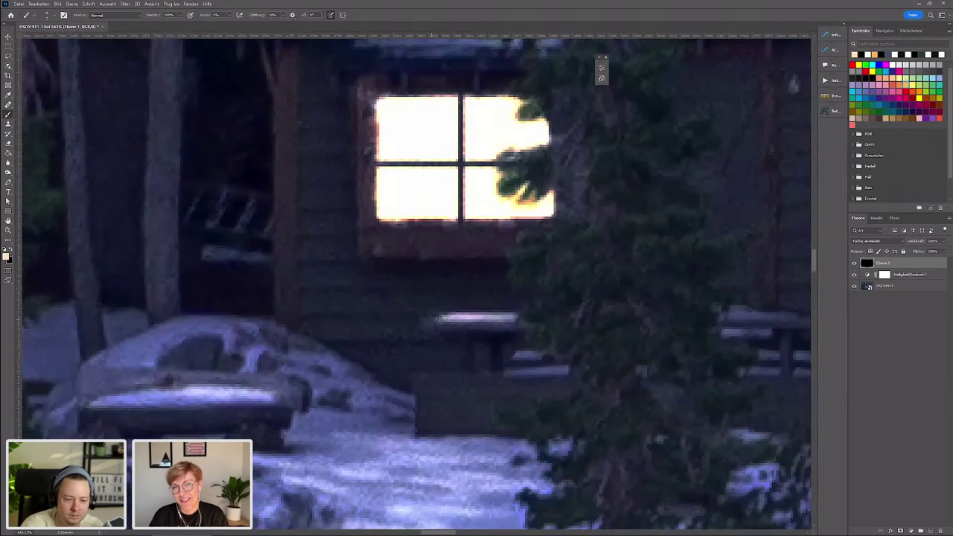
{"action": "scroll", "coordinate": [541, 330], "scroll_direction": "down", "scroll_amount": 2}
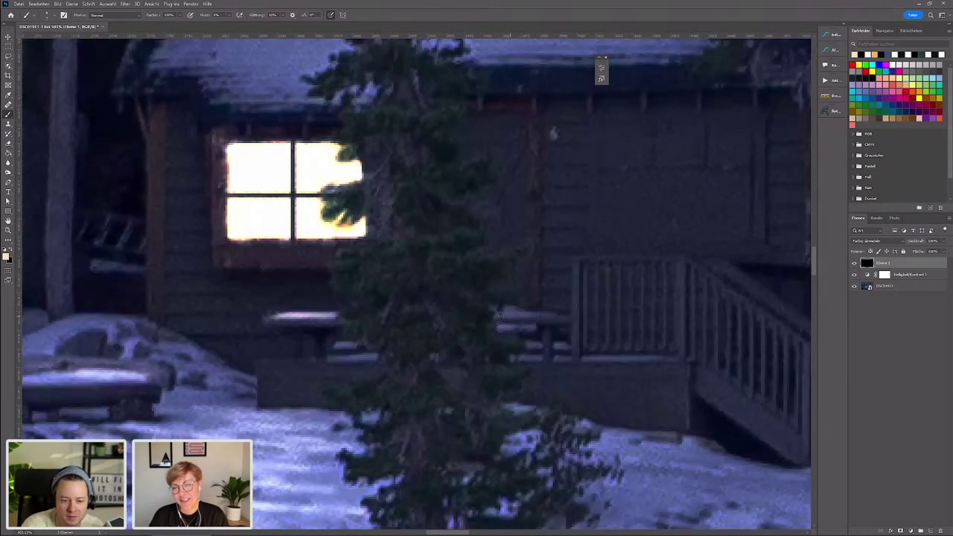
{"action": "scroll", "coordinate": [465, 328], "scroll_direction": "up", "scroll_amount": 2}
{"action": "scroll", "coordinate": [477, 343], "scroll_direction": "right", "scroll_amount": 2}
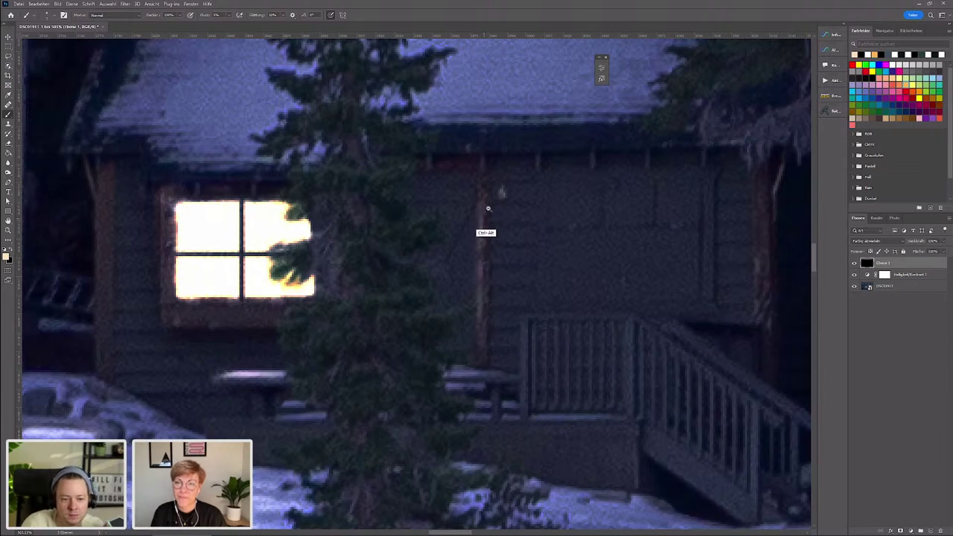
{"action": "scroll", "coordinate": [390, 194], "scroll_direction": "up", "scroll_amount": 5}
{"action": "scroll", "coordinate": [362, 196], "scroll_direction": "down", "scroll_amount": 5}
{"action": "scroll", "coordinate": [428, 179], "scroll_direction": "up", "scroll_amount": 2}
{"action": "scroll", "coordinate": [428, 180], "scroll_direction": "down", "scroll_amount": 5}
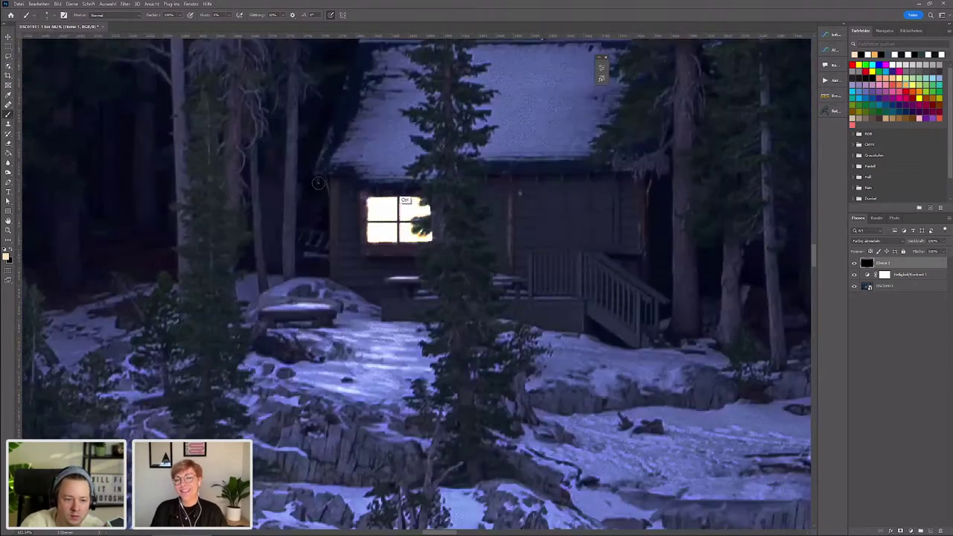
{"action": "scroll", "coordinate": [321, 181], "scroll_direction": "up", "scroll_amount": 5}
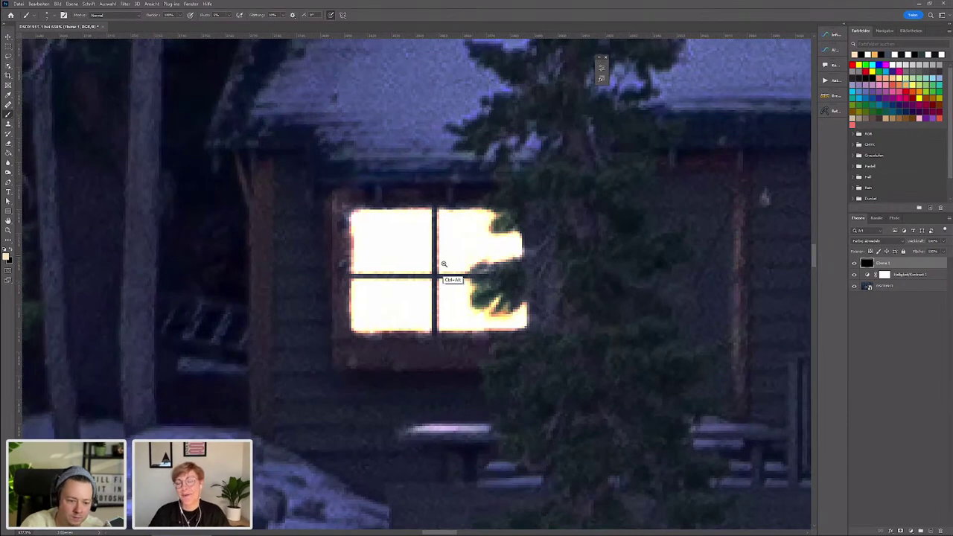
{"action": "scroll", "coordinate": [453, 271], "scroll_direction": "down", "scroll_amount": 2}
{"action": "scroll", "coordinate": [417, 298], "scroll_direction": "down", "scroll_amount": 3}
{"action": "scroll", "coordinate": [379, 273], "scroll_direction": "down", "scroll_amount": 3}
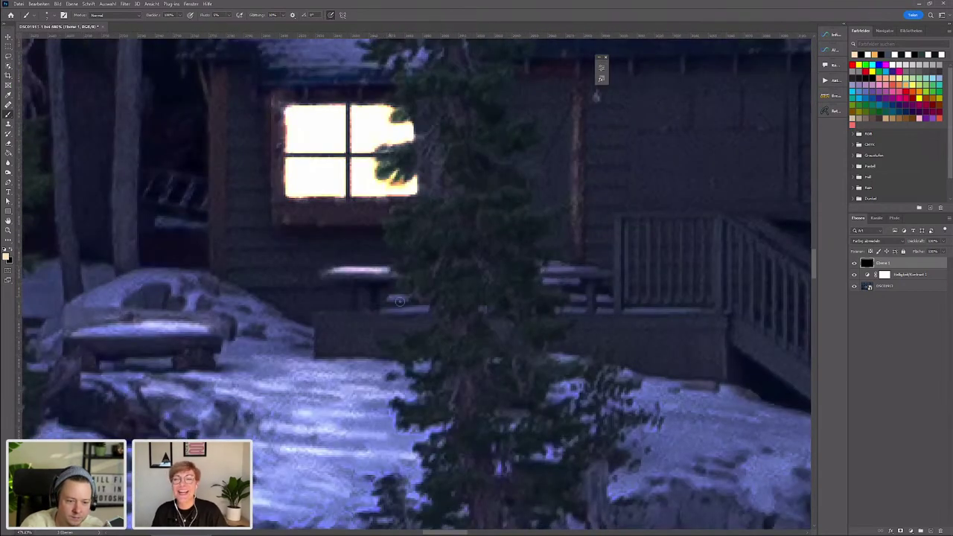
{"action": "scroll", "coordinate": [406, 298], "scroll_direction": "up", "scroll_amount": 3}
{"action": "scroll", "coordinate": [362, 383], "scroll_direction": "down", "scroll_amount": 3}
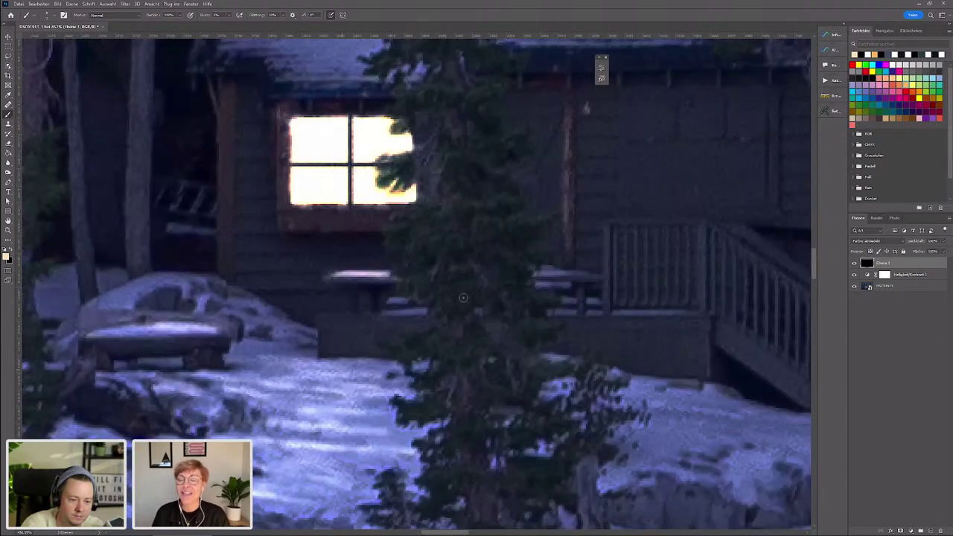
{"action": "scroll", "coordinate": [402, 369], "scroll_direction": "left", "scroll_amount": 3}
{"action": "scroll", "coordinate": [403, 369], "scroll_direction": "down", "scroll_amount": 2}
{"action": "scroll", "coordinate": [395, 366], "scroll_direction": "down", "scroll_amount": 2}
{"action": "scroll", "coordinate": [342, 331], "scroll_direction": "down", "scroll_amount": 2}
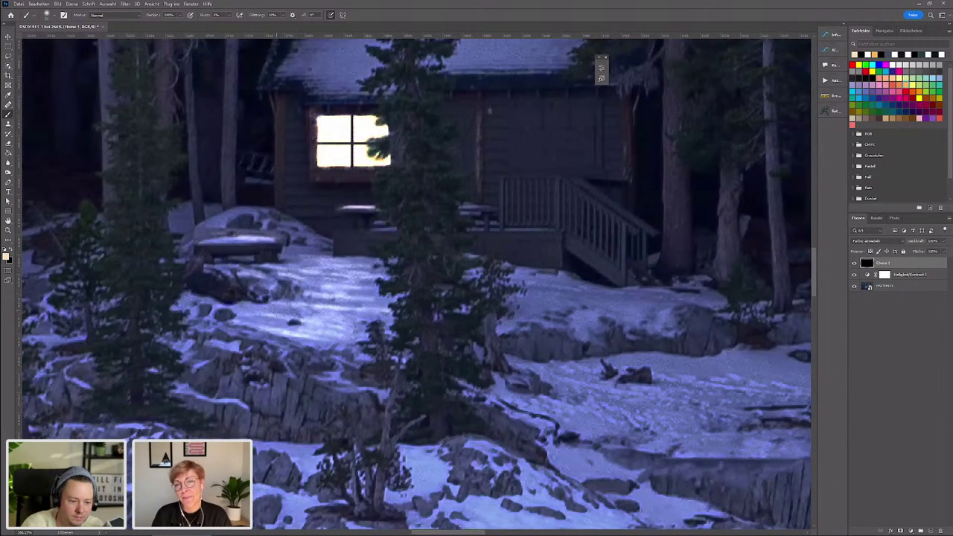
{"action": "scroll", "coordinate": [428, 297], "scroll_direction": "right", "scroll_amount": 2}
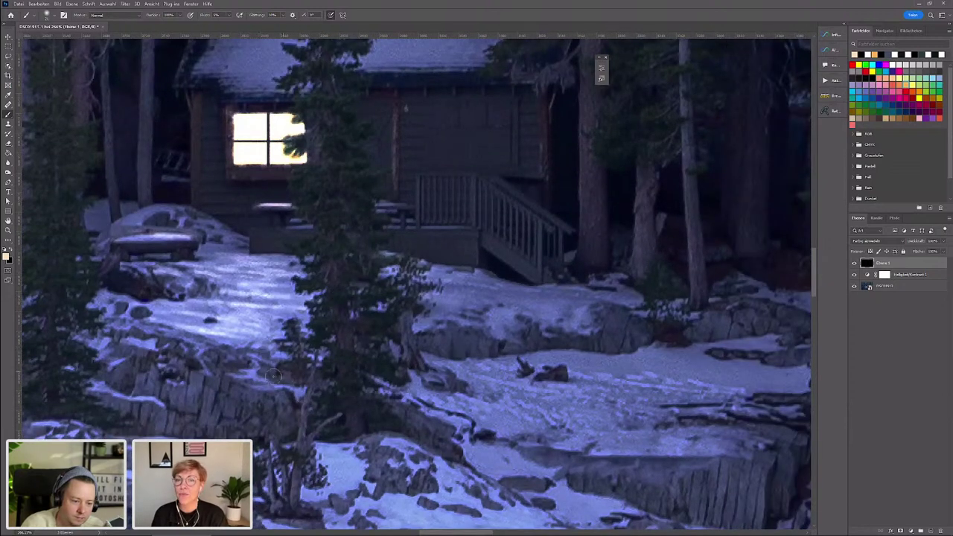
{"action": "scroll", "coordinate": [274, 376], "scroll_direction": "up", "scroll_amount": 3}
{"action": "scroll", "coordinate": [367, 309], "scroll_direction": "down", "scroll_amount": 4}
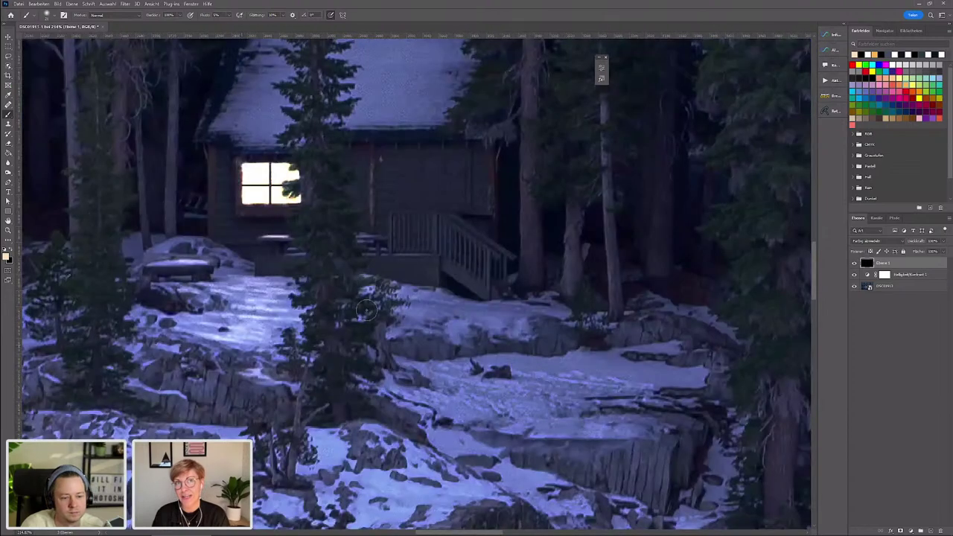
{"action": "scroll", "coordinate": [367, 309], "scroll_direction": "up", "scroll_amount": 3}
{"action": "scroll", "coordinate": [431, 253], "scroll_direction": "down", "scroll_amount": 1}
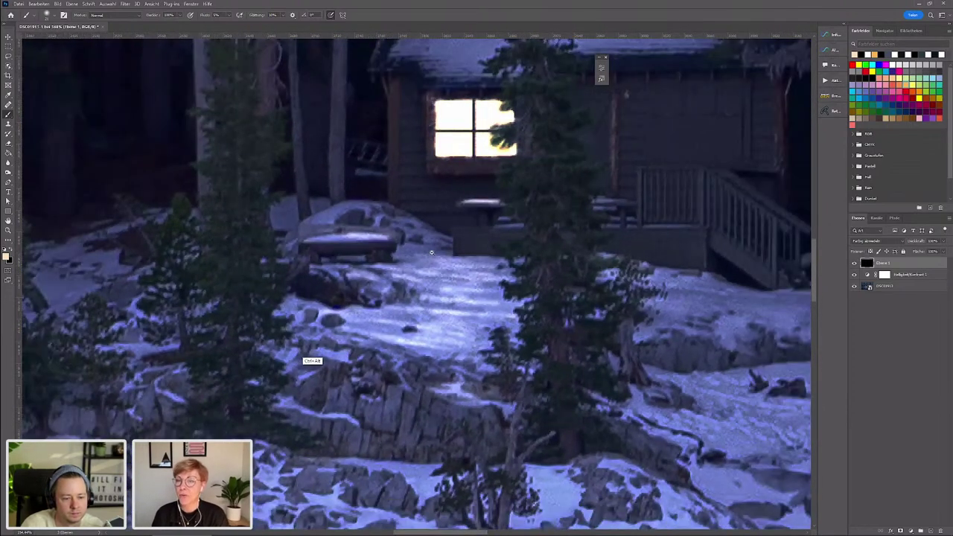
{"action": "scroll", "coordinate": [431, 254], "scroll_direction": "up", "scroll_amount": 1}
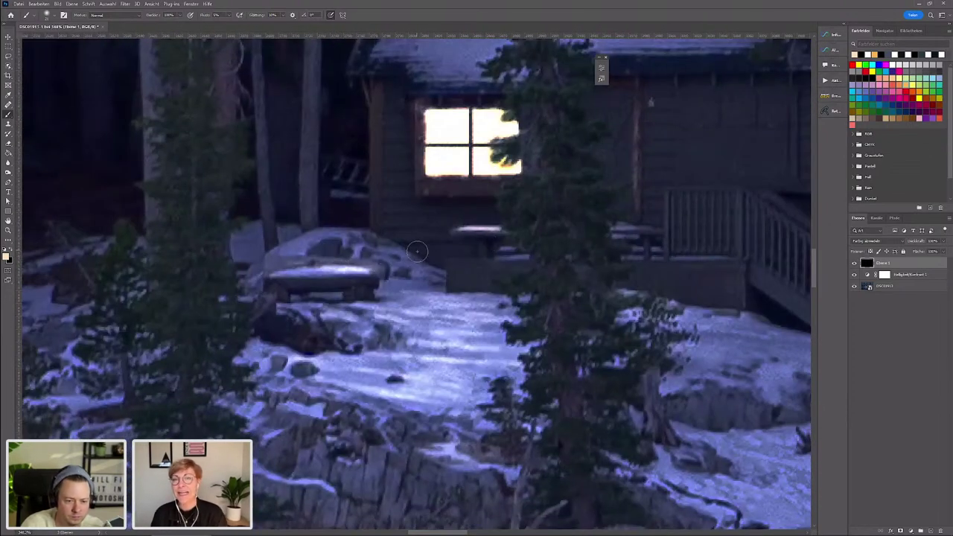
{"action": "scroll", "coordinate": [417, 252], "scroll_direction": "up", "scroll_amount": 3}
{"action": "scroll", "coordinate": [414, 255], "scroll_direction": "down", "scroll_amount": 5}
{"action": "scroll", "coordinate": [414, 255], "scroll_direction": "down", "scroll_amount": 1}
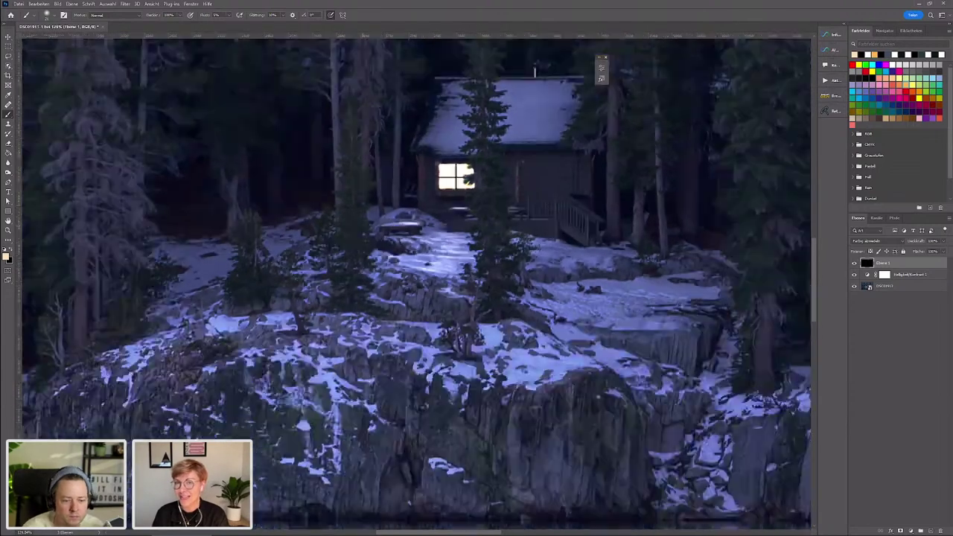
{"action": "scroll", "coordinate": [467, 253], "scroll_direction": "down", "scroll_amount": 2}
{"action": "scroll", "coordinate": [358, 211], "scroll_direction": "up", "scroll_amount": 4}
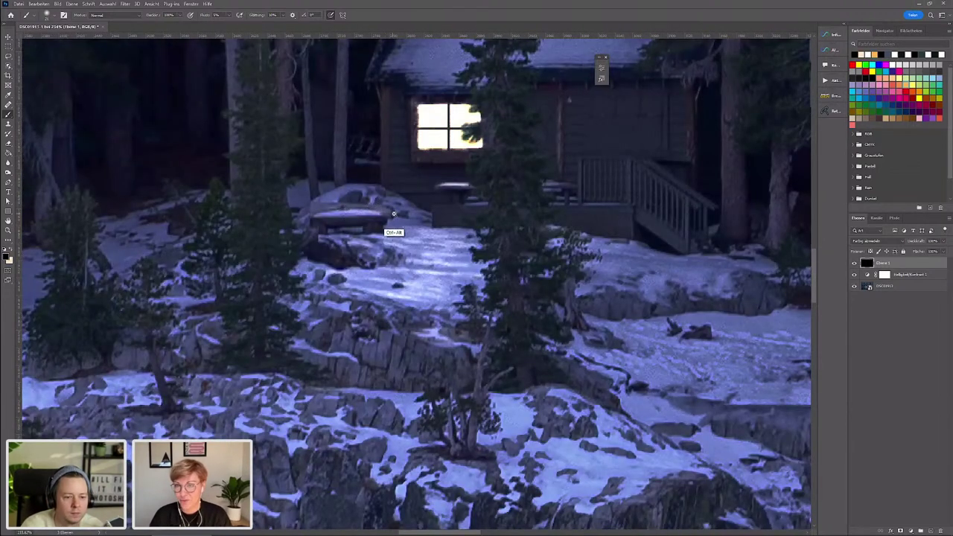
{"action": "scroll", "coordinate": [391, 216], "scroll_direction": "up", "scroll_amount": 2}
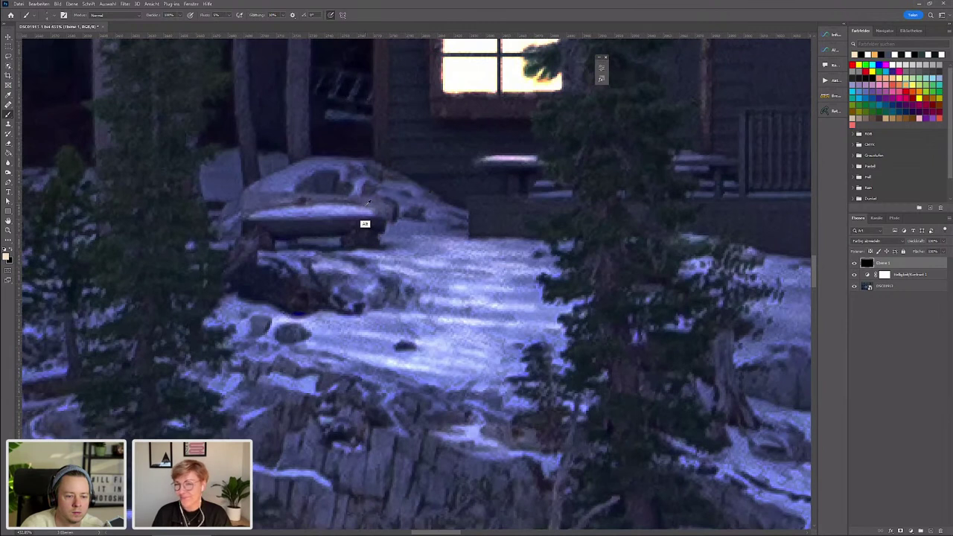
{"action": "left_click_drag", "start_coordinate": [371, 210], "coordinate": [280, 219]}
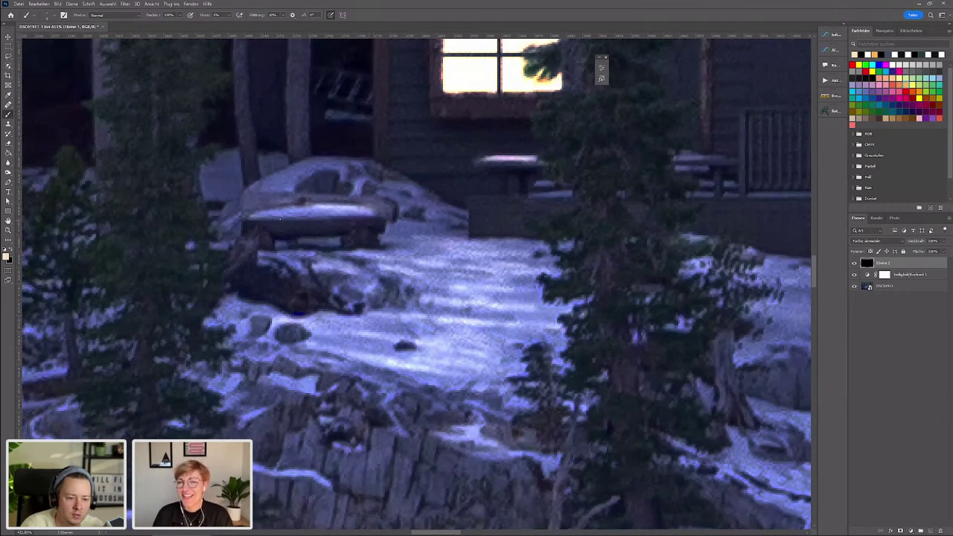
{"action": "key", "text": "ctrl+z"}
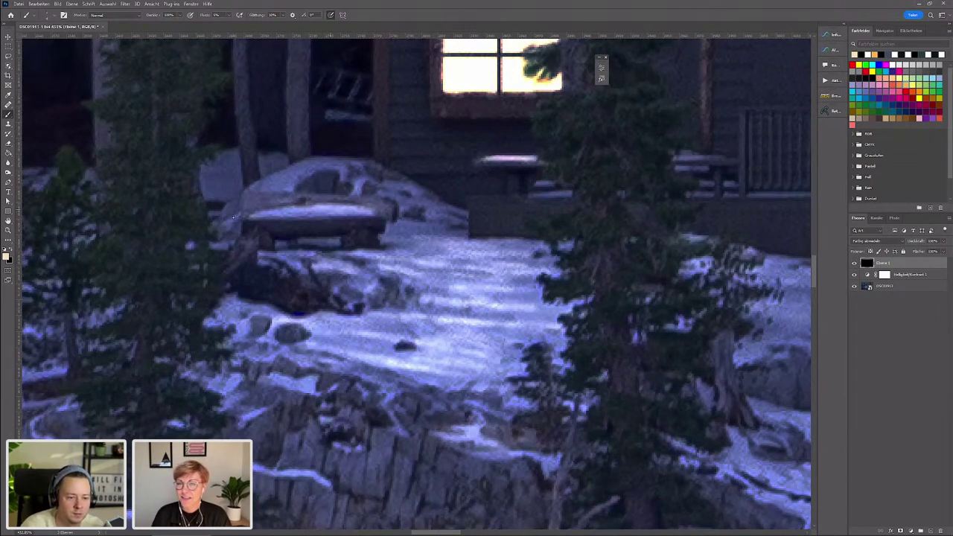
{"action": "scroll", "coordinate": [350, 240], "scroll_direction": "down", "scroll_amount": 3}
{"action": "scroll", "coordinate": [341, 245], "scroll_direction": "up", "scroll_amount": 3}
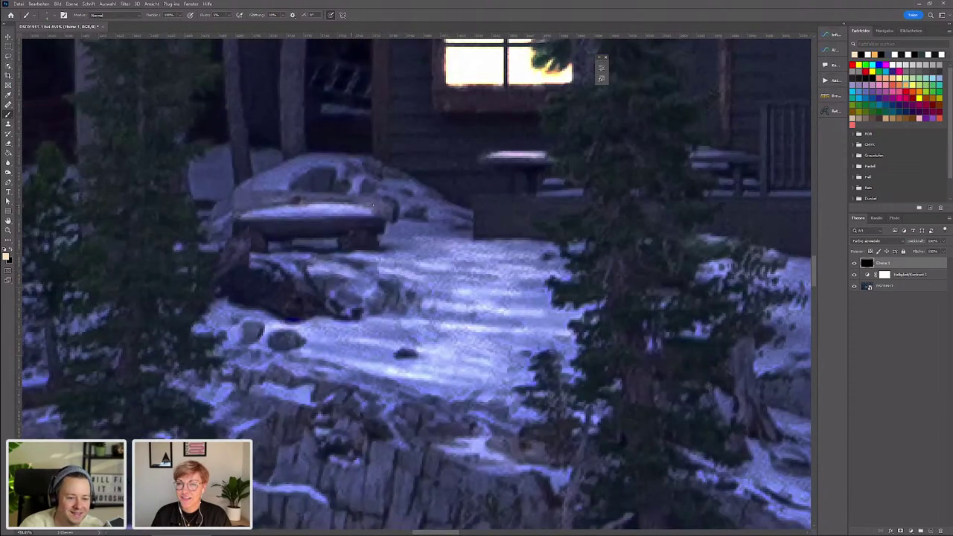
{"action": "left_click_drag", "start_coordinate": [372, 204], "coordinate": [319, 219]}
{"action": "key", "text": "ctrl+z"}
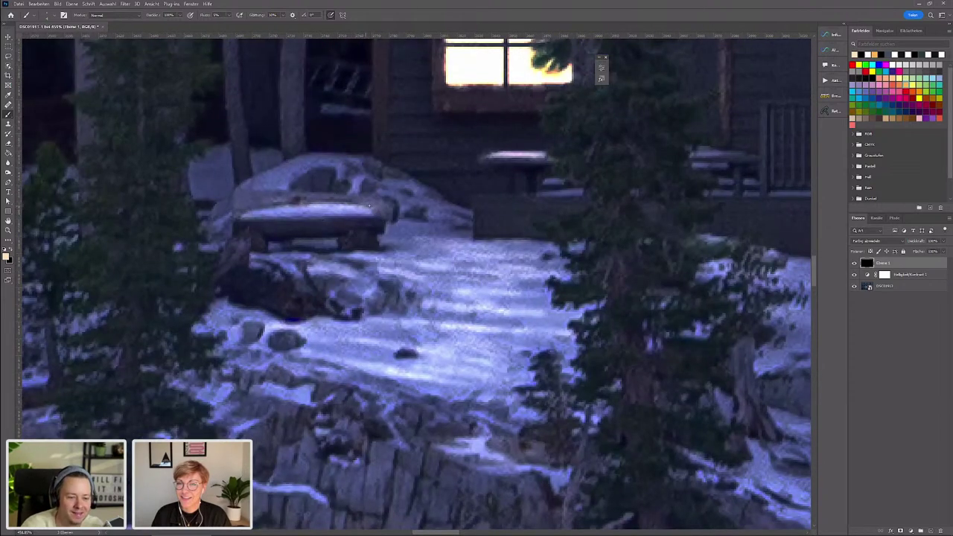
{"action": "scroll", "coordinate": [383, 234], "scroll_direction": "up", "scroll_amount": 2}
{"action": "scroll", "coordinate": [368, 241], "scroll_direction": "down", "scroll_amount": 5}
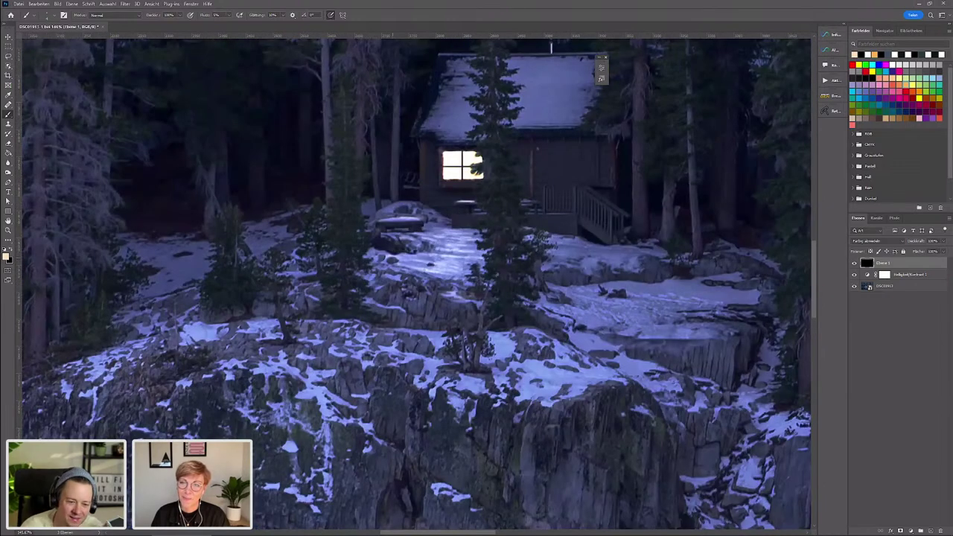
{"action": "scroll", "coordinate": [484, 268], "scroll_direction": "down", "scroll_amount": 1}
{"action": "scroll", "coordinate": [487, 271], "scroll_direction": "up", "scroll_amount": 3}
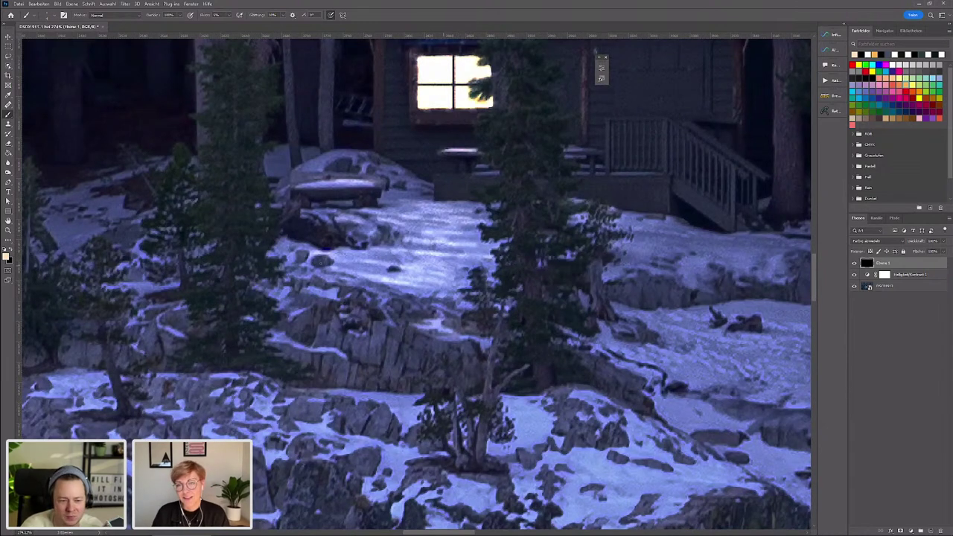
{"action": "key", "text": "x"}
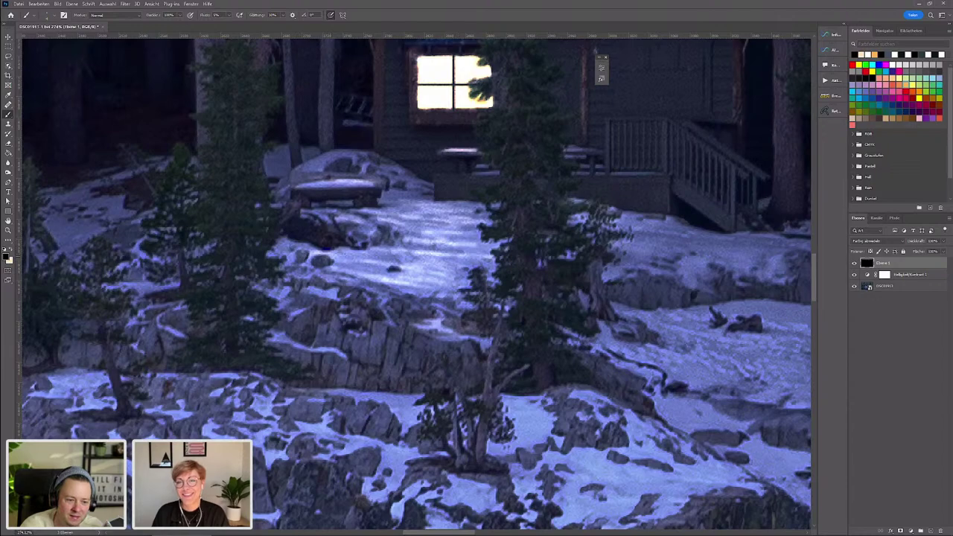
{"action": "scroll", "coordinate": [383, 283], "scroll_direction": "down", "scroll_amount": 1}
{"action": "scroll", "coordinate": [374, 289], "scroll_direction": "down", "scroll_amount": 2}
{"action": "scroll", "coordinate": [400, 275], "scroll_direction": "down", "scroll_amount": 1}
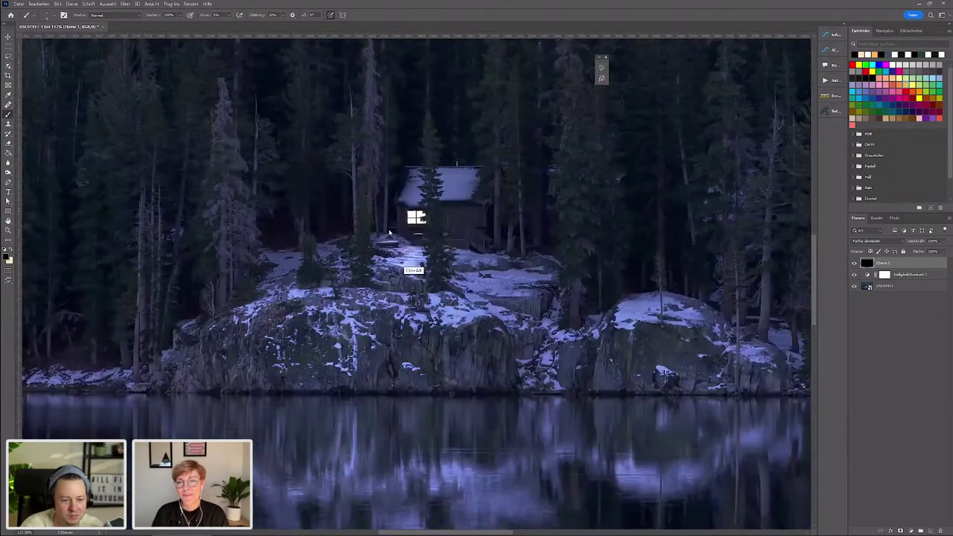
{"action": "scroll", "coordinate": [389, 231], "scroll_direction": "up", "scroll_amount": 4}
{"action": "scroll", "coordinate": [491, 212], "scroll_direction": "up", "scroll_amount": 3}
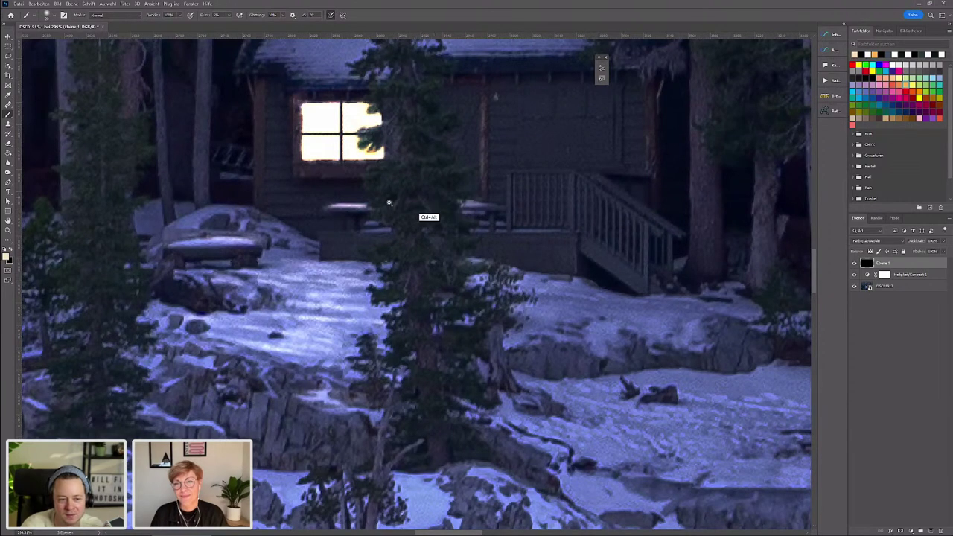
{"action": "scroll", "coordinate": [426, 218], "scroll_direction": "down", "scroll_amount": 4}
{"action": "scroll", "coordinate": [325, 289], "scroll_direction": "up", "scroll_amount": 3}
{"action": "scroll", "coordinate": [325, 289], "scroll_direction": "up", "scroll_amount": 3}
{"action": "scroll", "coordinate": [326, 289], "scroll_direction": "down", "scroll_amount": 4}
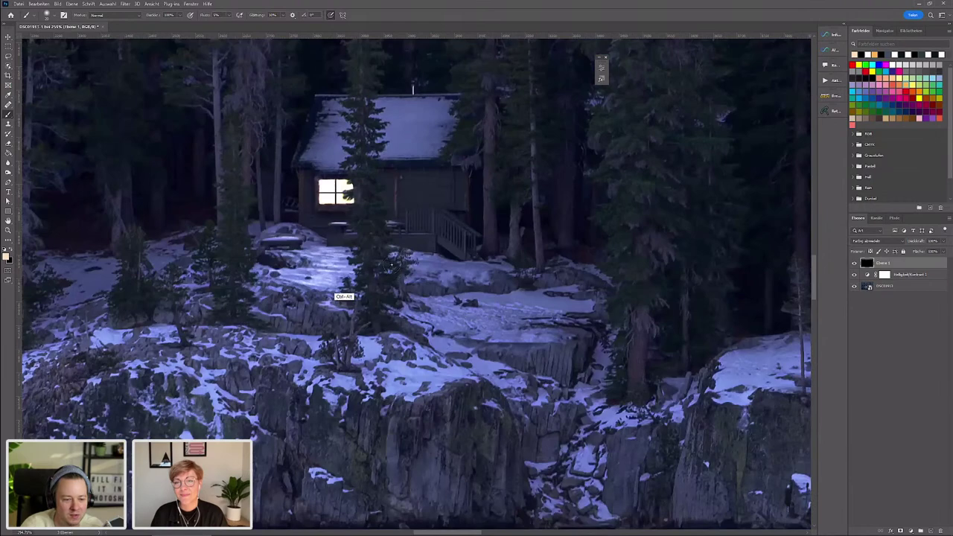
{"action": "scroll", "coordinate": [326, 289], "scroll_direction": "up", "scroll_amount": 4}
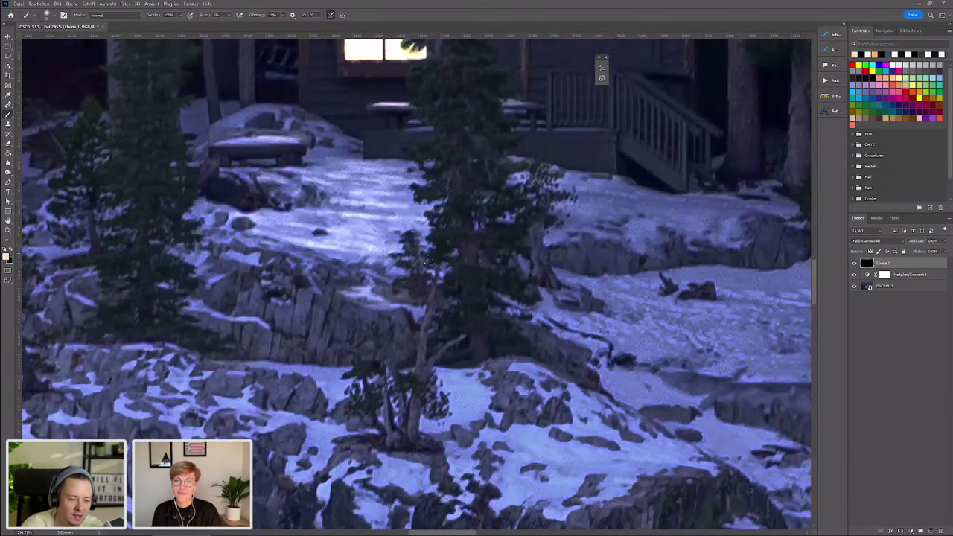
{"action": "left_click_drag", "start_coordinate": [317, 371], "coordinate": [402, 314]}
{"action": "scroll", "coordinate": [402, 314], "scroll_direction": "down", "scroll_amount": 3}
{"action": "scroll", "coordinate": [334, 344], "scroll_direction": "up", "scroll_amount": 2}
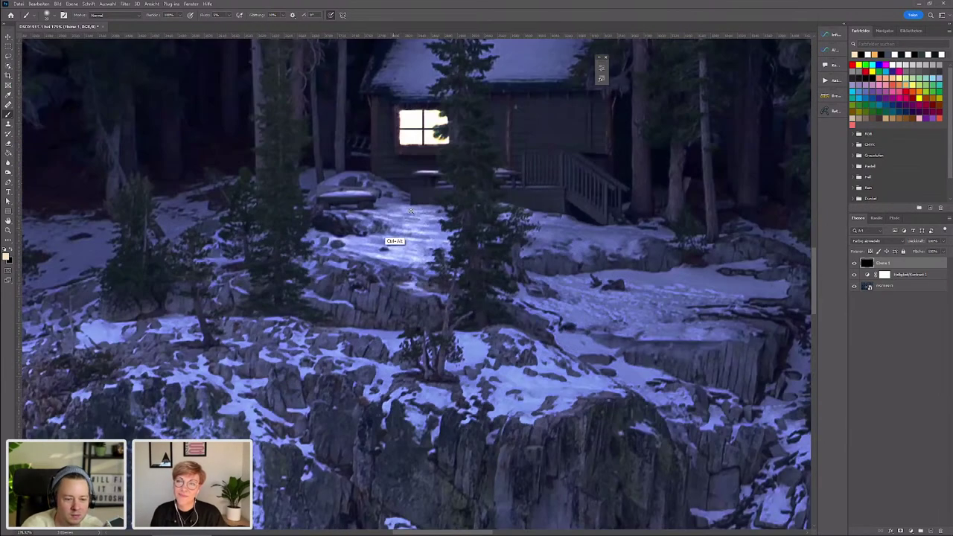
{"action": "scroll", "coordinate": [409, 228], "scroll_direction": "up", "scroll_amount": 2}
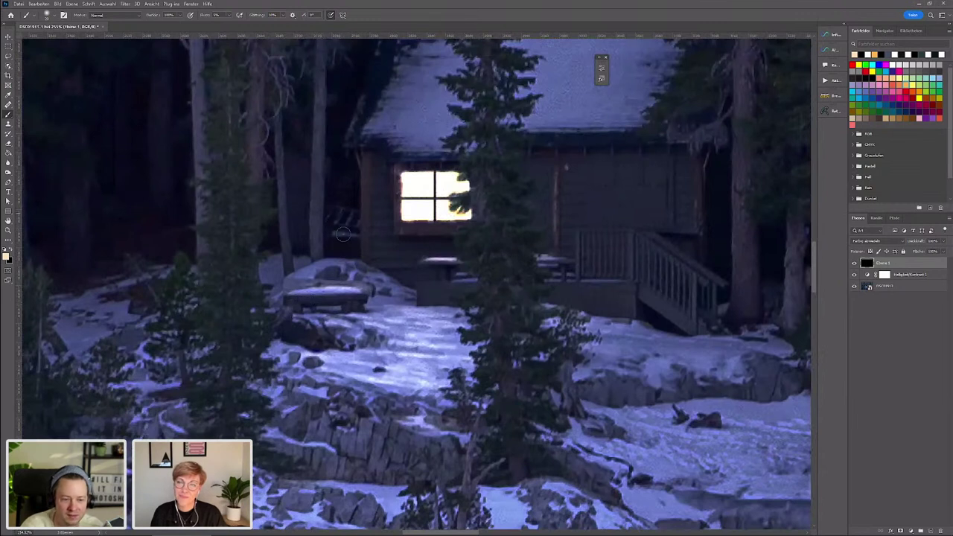
{"action": "left_click_drag", "start_coordinate": [310, 228], "coordinate": [318, 247]}
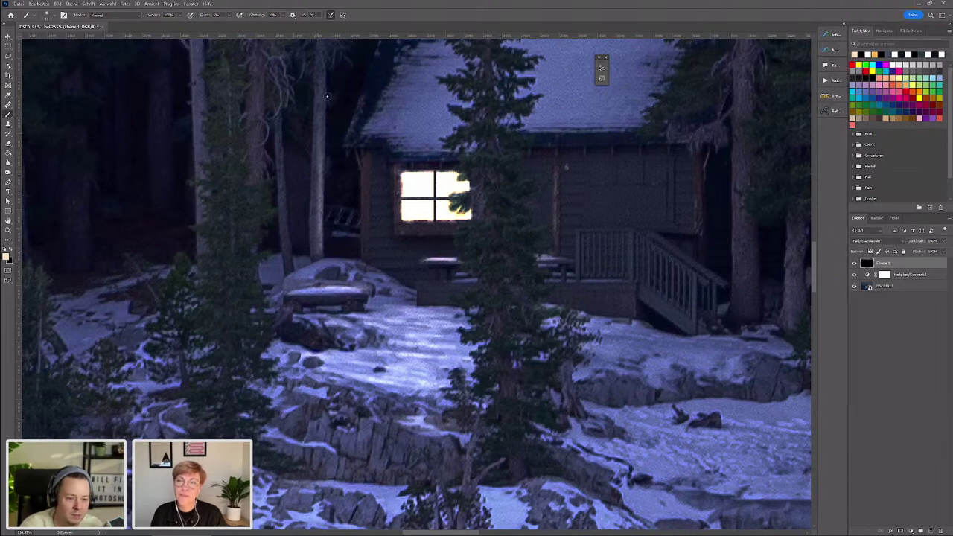
{"action": "scroll", "coordinate": [340, 212], "scroll_direction": "up", "scroll_amount": 3}
{"action": "scroll", "coordinate": [333, 207], "scroll_direction": "down", "scroll_amount": 3}
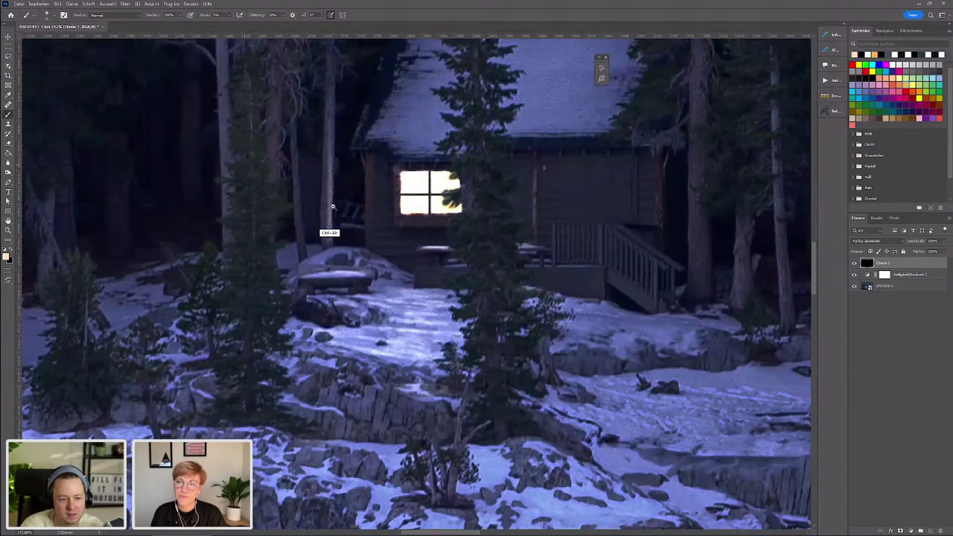
{"action": "scroll", "coordinate": [333, 207], "scroll_direction": "up", "scroll_amount": 2}
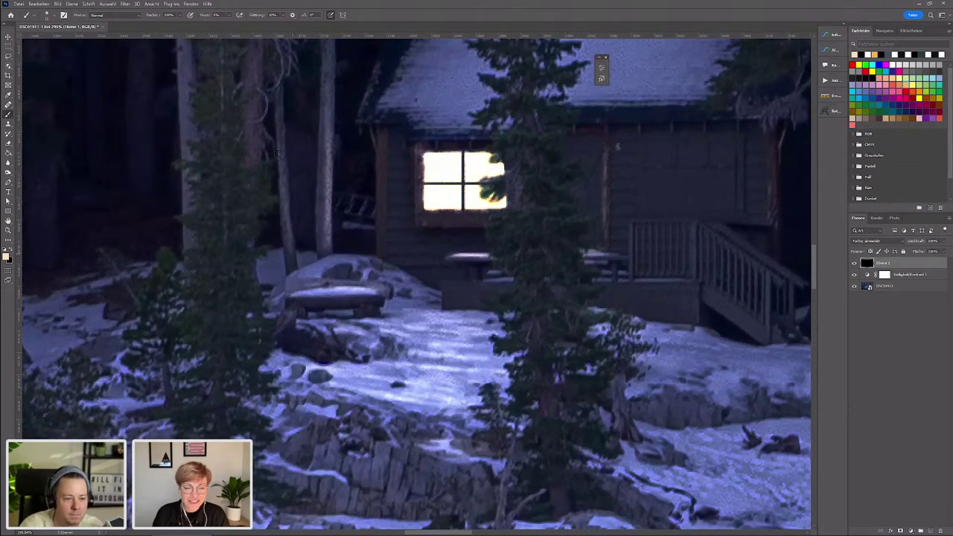
{"action": "scroll", "coordinate": [365, 194], "scroll_direction": "up", "scroll_amount": 2}
{"action": "scroll", "coordinate": [373, 206], "scroll_direction": "down", "scroll_amount": 5}
{"action": "scroll", "coordinate": [373, 207], "scroll_direction": "down", "scroll_amount": 1}
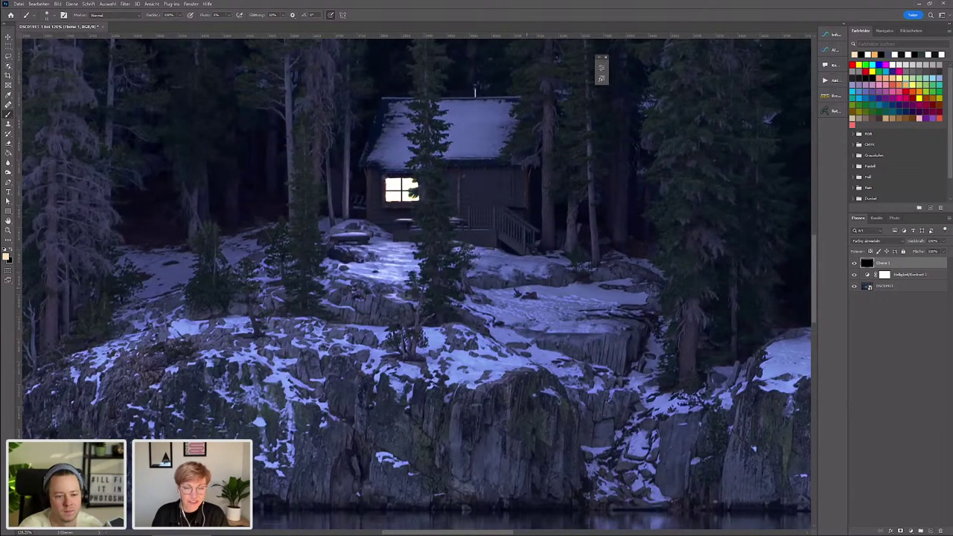
{"action": "scroll", "coordinate": [494, 278], "scroll_direction": "down", "scroll_amount": 1}
{"action": "scroll", "coordinate": [423, 293], "scroll_direction": "down", "scroll_amount": 2}
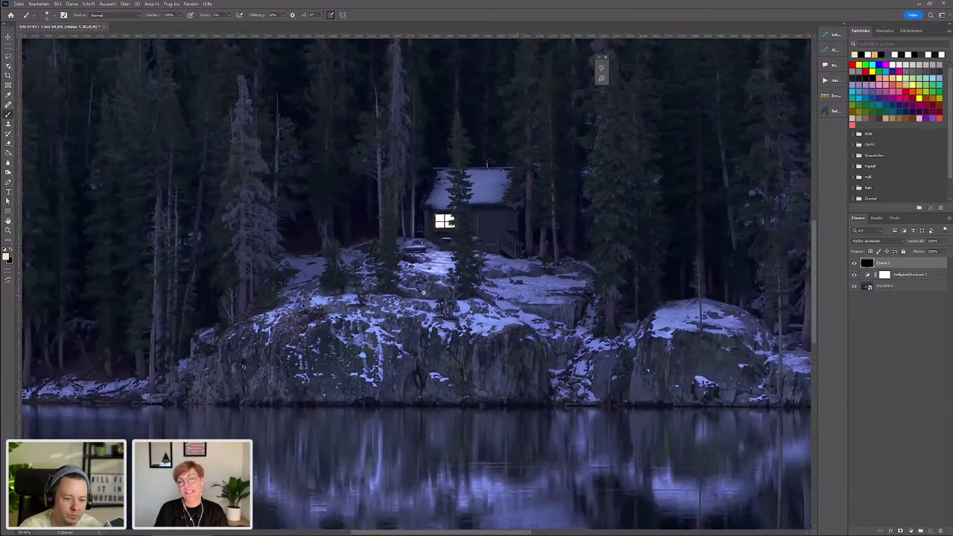
{"action": "scroll", "coordinate": [423, 293], "scroll_direction": "down", "scroll_amount": 2}
{"action": "scroll", "coordinate": [392, 325], "scroll_direction": "up", "scroll_amount": 1}
{"action": "scroll", "coordinate": [385, 279], "scroll_direction": "up", "scroll_amount": 1}
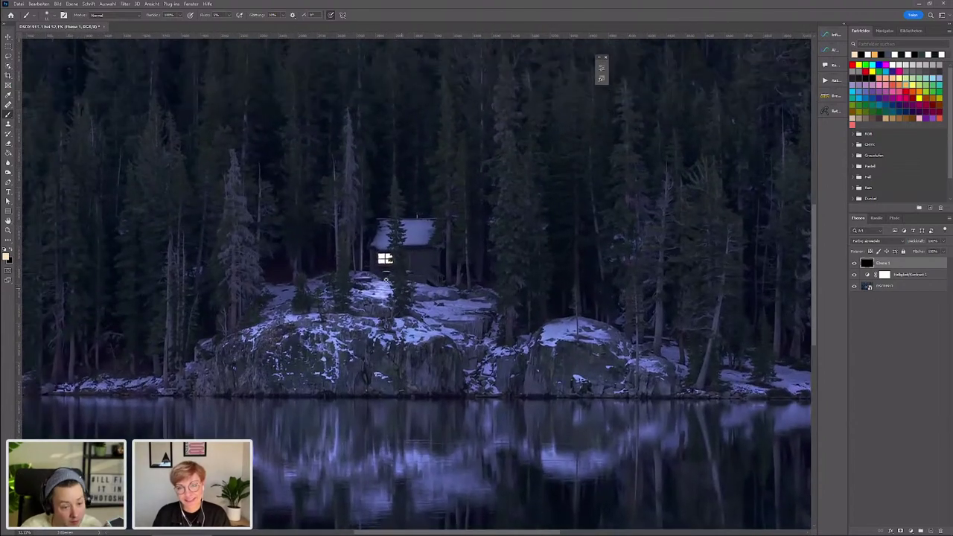
{"action": "scroll", "coordinate": [386, 279], "scroll_direction": "down", "scroll_amount": 1}
{"action": "scroll", "coordinate": [404, 183], "scroll_direction": "up", "scroll_amount": 1}
{"action": "scroll", "coordinate": [424, 336], "scroll_direction": "up", "scroll_amount": 1}
- Zoom into the lake and sample the reflected cabin window's colour as the painting colour
{"action": "scroll", "coordinate": [445, 426], "scroll_direction": "up", "scroll_amount": 1}
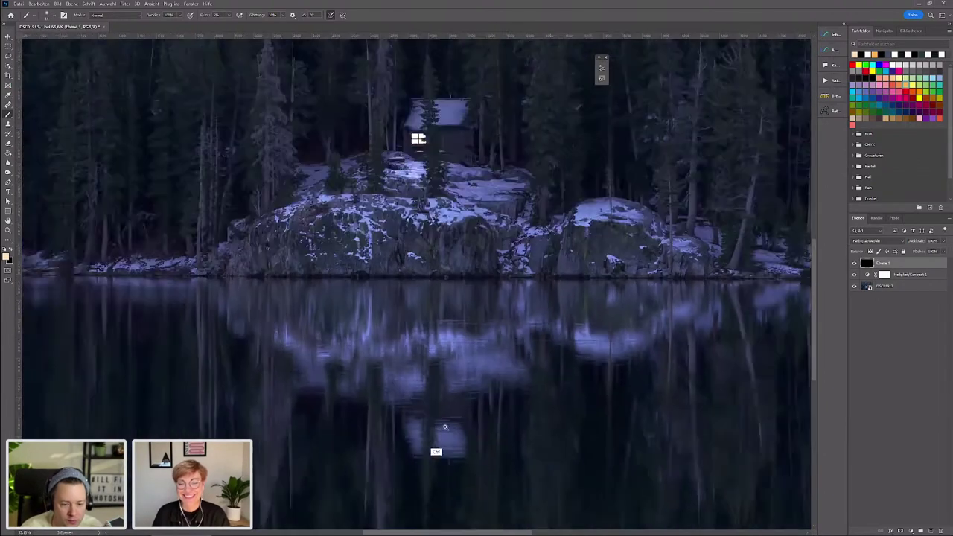
{"action": "scroll", "coordinate": [444, 426], "scroll_direction": "up", "scroll_amount": 1}
{"action": "scroll", "coordinate": [426, 383], "scroll_direction": "up", "scroll_amount": 1}
{"action": "scroll", "coordinate": [425, 334], "scroll_direction": "down", "scroll_amount": 1}
{"action": "scroll", "coordinate": [405, 362], "scroll_direction": "down", "scroll_amount": 1}
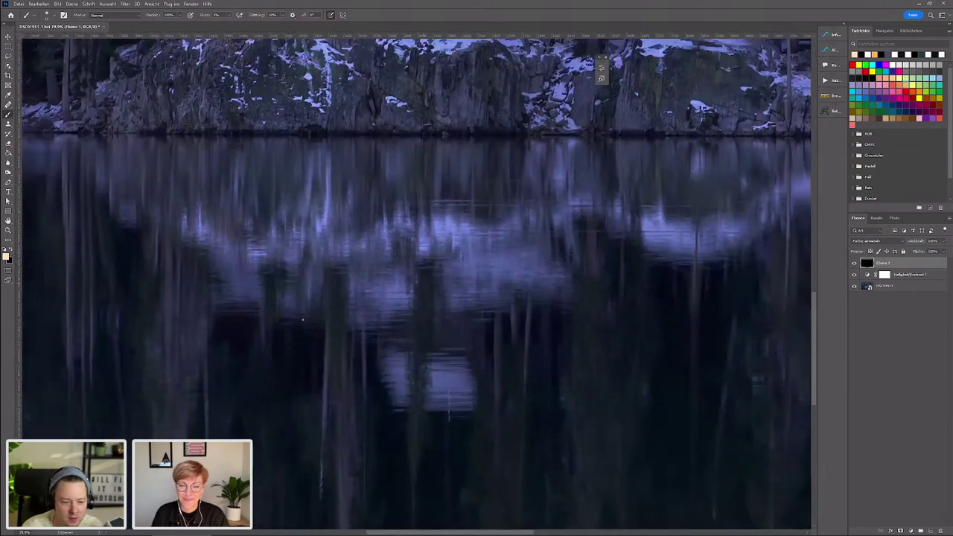
{"action": "scroll", "coordinate": [424, 352], "scroll_direction": "up", "scroll_amount": 1}
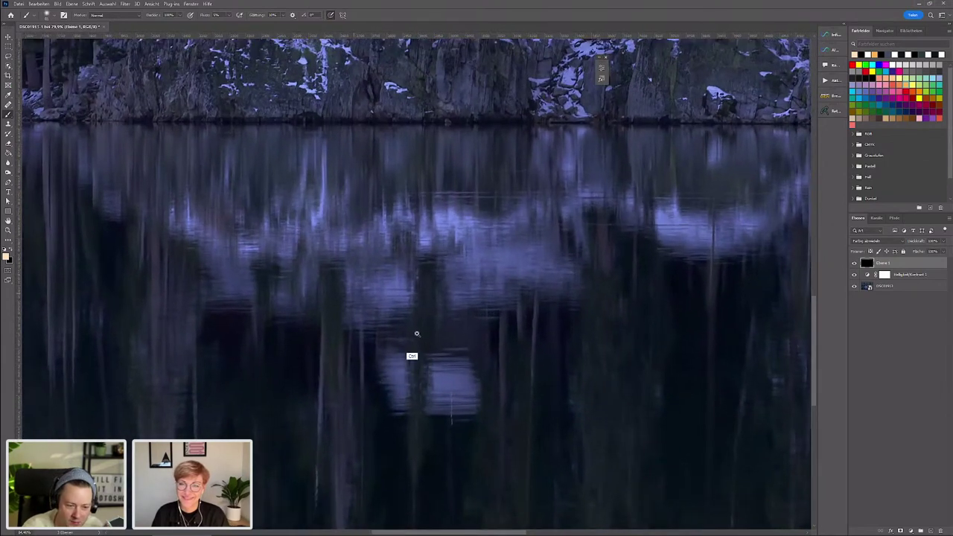
{"action": "scroll", "coordinate": [415, 335], "scroll_direction": "up", "scroll_amount": 1}
{"action": "left_click", "coordinate": [384, 318]}
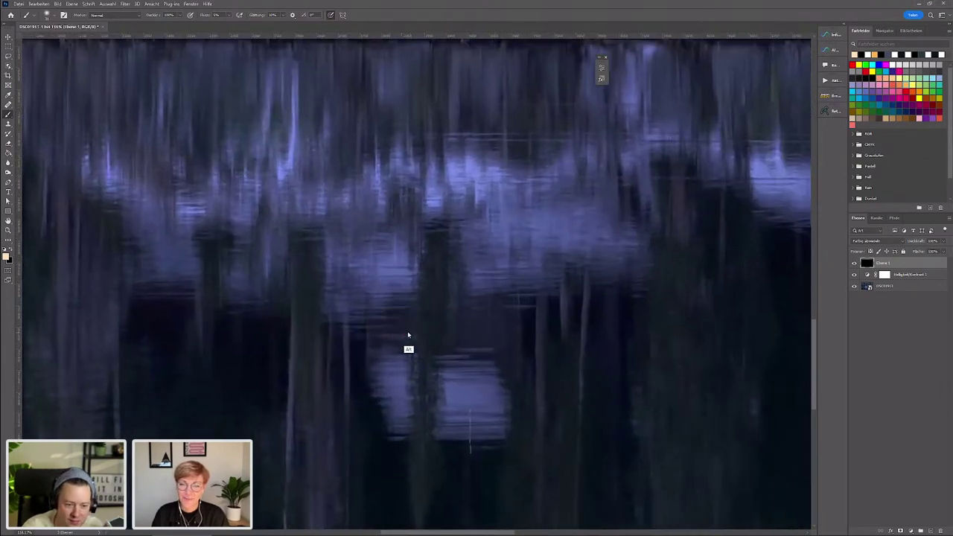
{"action": "left_click", "coordinate": [407, 330], "text": "alt"}
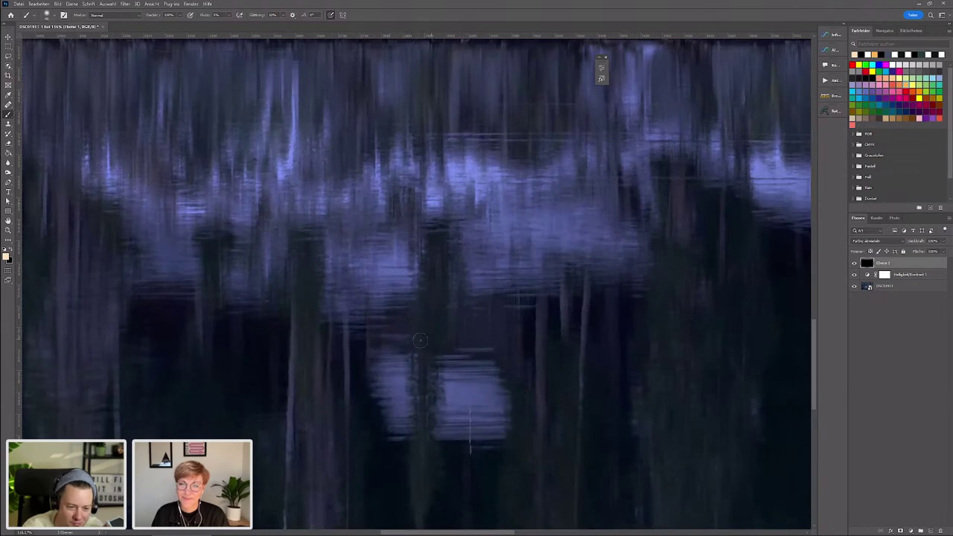
{"action": "scroll", "coordinate": [426, 323], "scroll_direction": "down", "scroll_amount": 5}
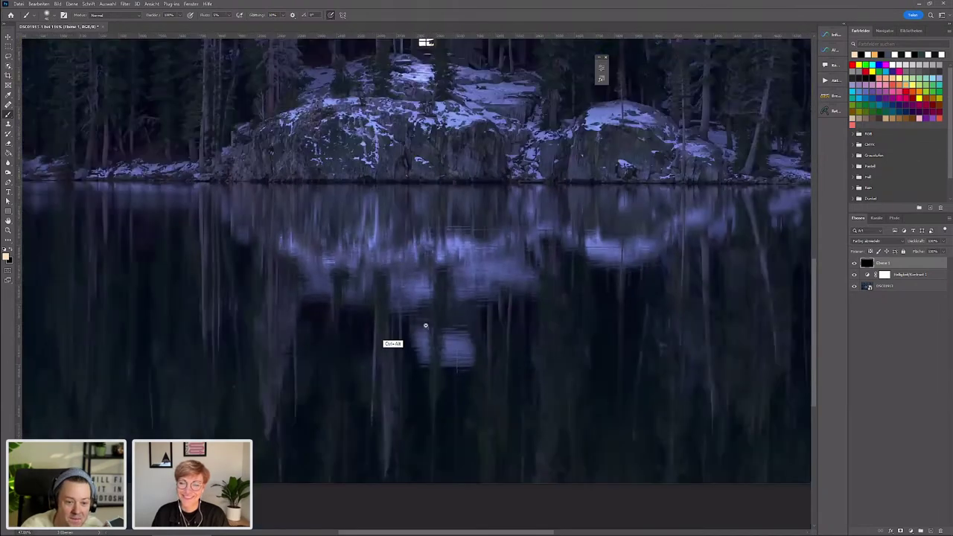
{"action": "scroll", "coordinate": [464, 317], "scroll_direction": "up", "scroll_amount": 3}
{"action": "scroll", "coordinate": [406, 296], "scroll_direction": "up", "scroll_amount": 1}
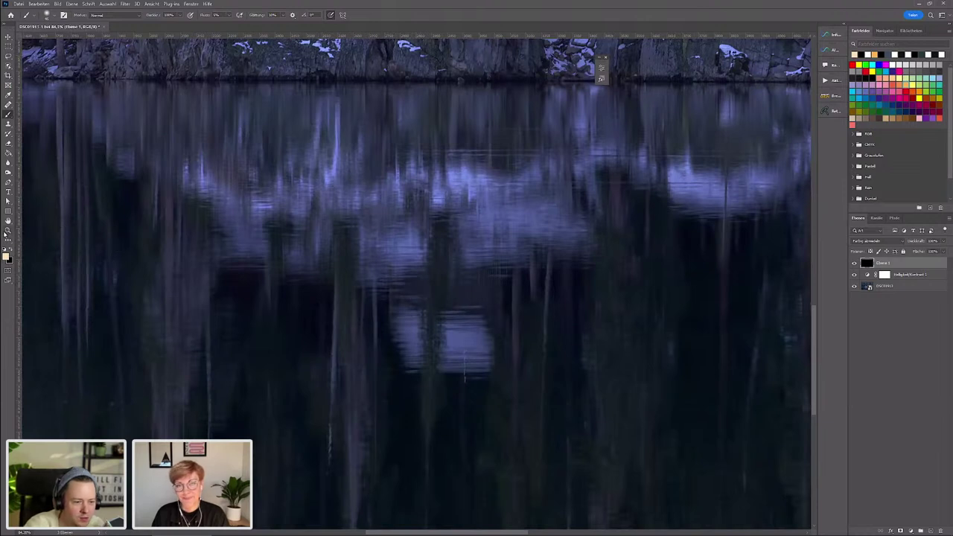
- Make the foreground colour lighter and less saturated, then undo a bright test stroke on the reflection
{"action": "left_click", "coordinate": [6, 256]}
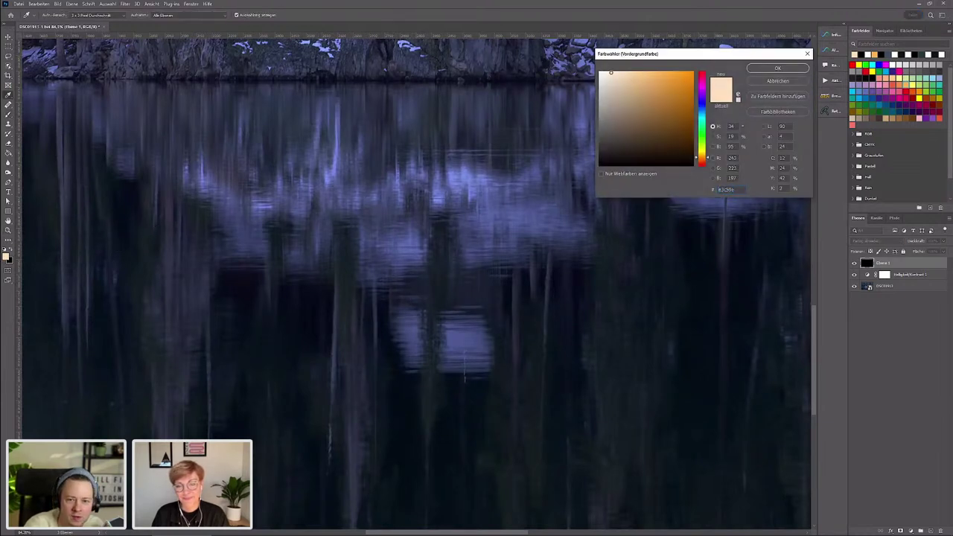
{"action": "left_click_drag", "start_coordinate": [611, 72], "coordinate": [607, 70]}
{"action": "left_click", "coordinate": [778, 68]}
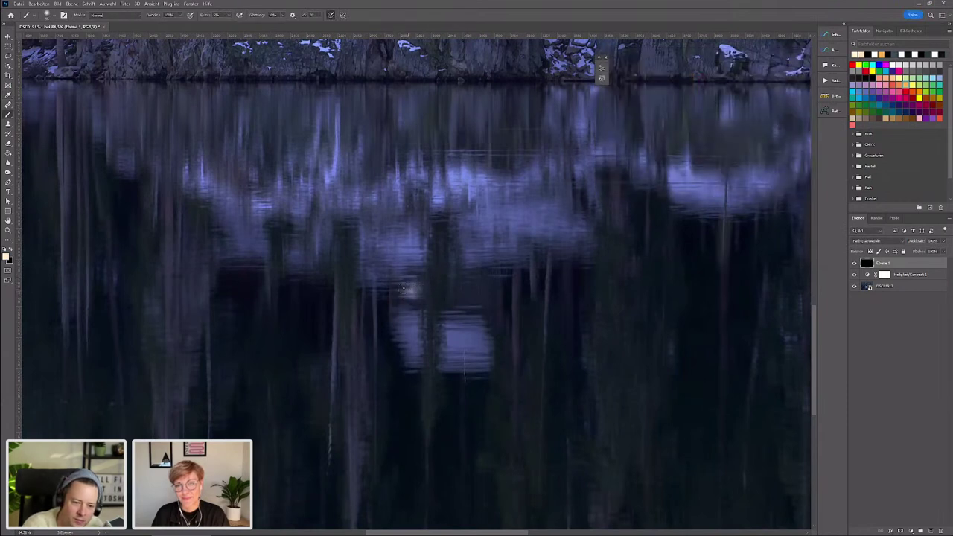
{"action": "left_click_drag", "start_coordinate": [404, 288], "coordinate": [462, 286]}
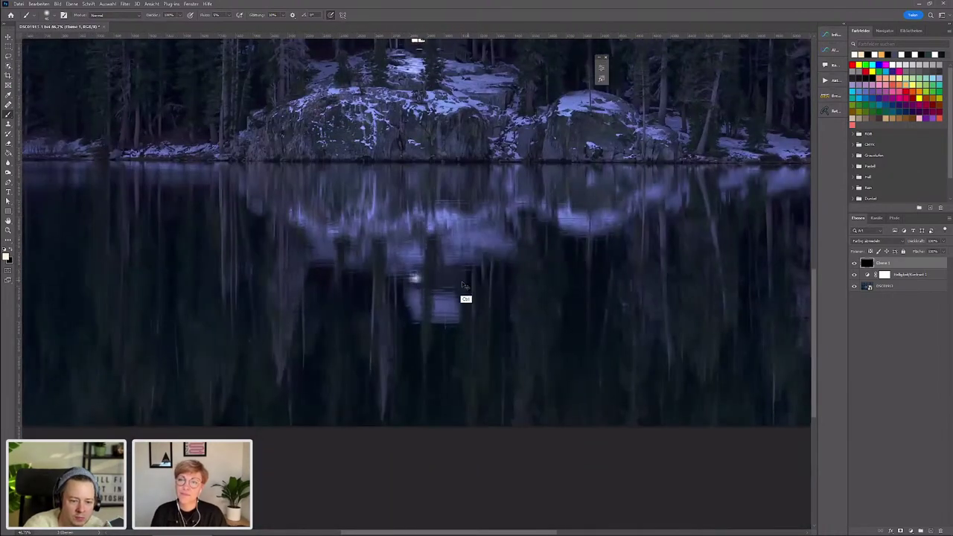
{"action": "key", "text": "ctrl+z"}
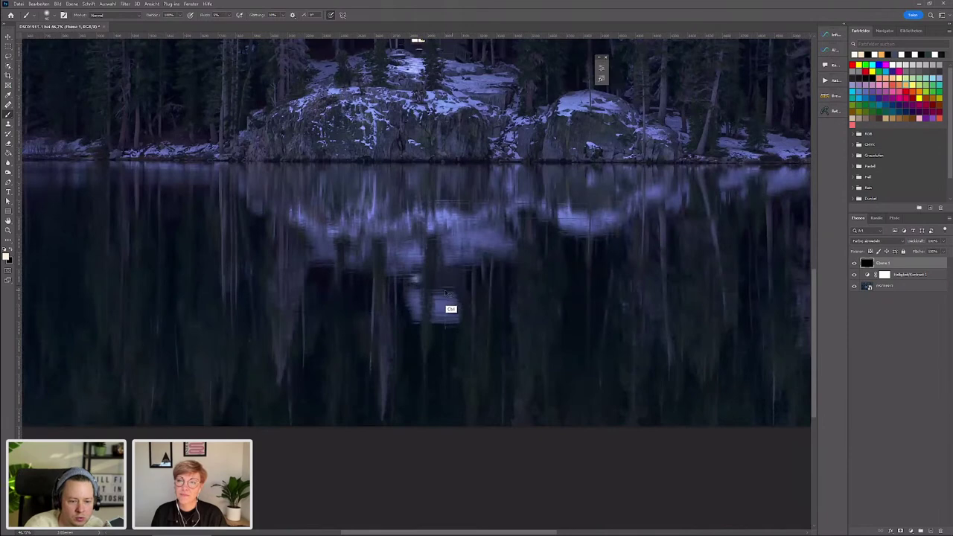
- Zoom out to the cabin and rocks and set a warmer pale foreground colour
{"action": "mouse_move", "coordinate": [446, 292]}
{"action": "left_mouse_down"}
{"action": "mouse_move", "coordinate": [549, 230]}
{"action": "mouse_move", "coordinate": [556, 322]}
{"action": "left_mouse_up"}
{"action": "left_click", "coordinate": [417, 86], "text": "ctrl"}
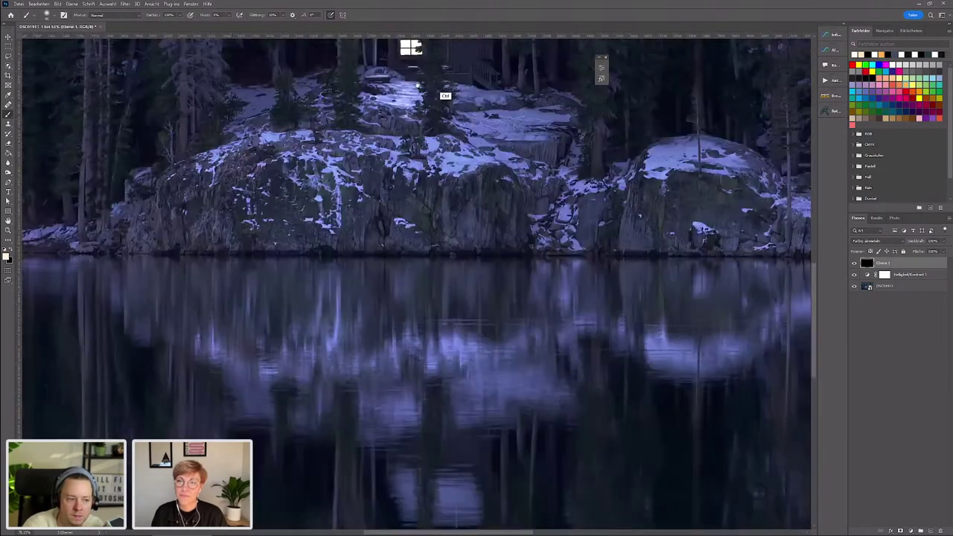
{"action": "scroll", "coordinate": [417, 85], "scroll_direction": "up", "scroll_amount": 3}
{"action": "left_click", "coordinate": [6, 256]}
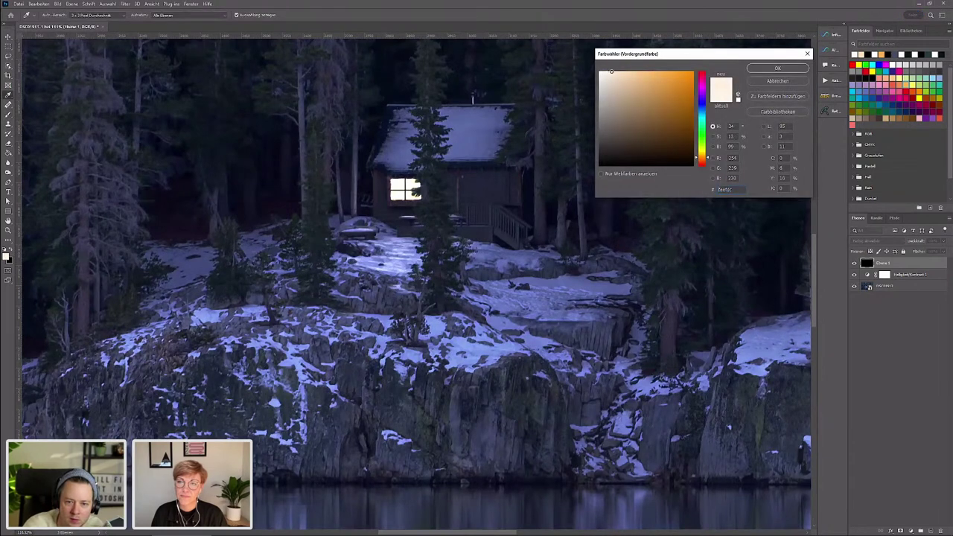
{"action": "left_click", "coordinate": [778, 69]}
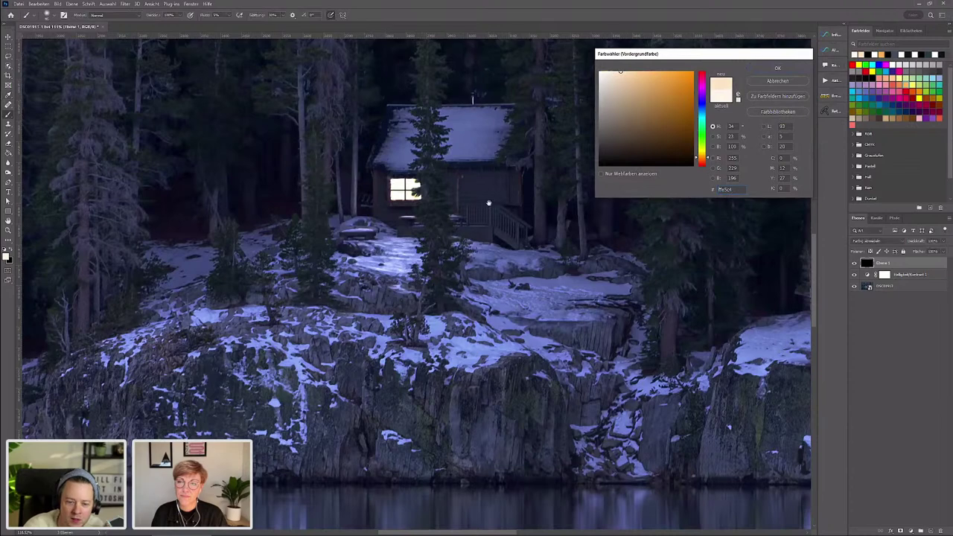
{"action": "scroll", "coordinate": [570, 196], "scroll_direction": "down", "scroll_amount": 3}
{"action": "scroll", "coordinate": [745, 335], "scroll_direction": "down", "scroll_amount": 8}
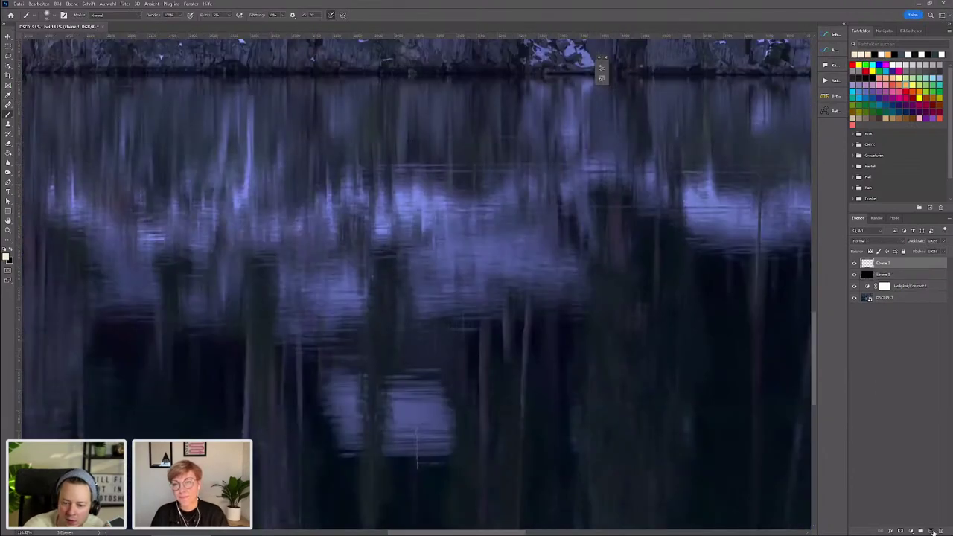
- Try Negativ multiplizieren blending on the new layer, then return it to Normal
{"action": "left_click", "coordinate": [881, 241]}
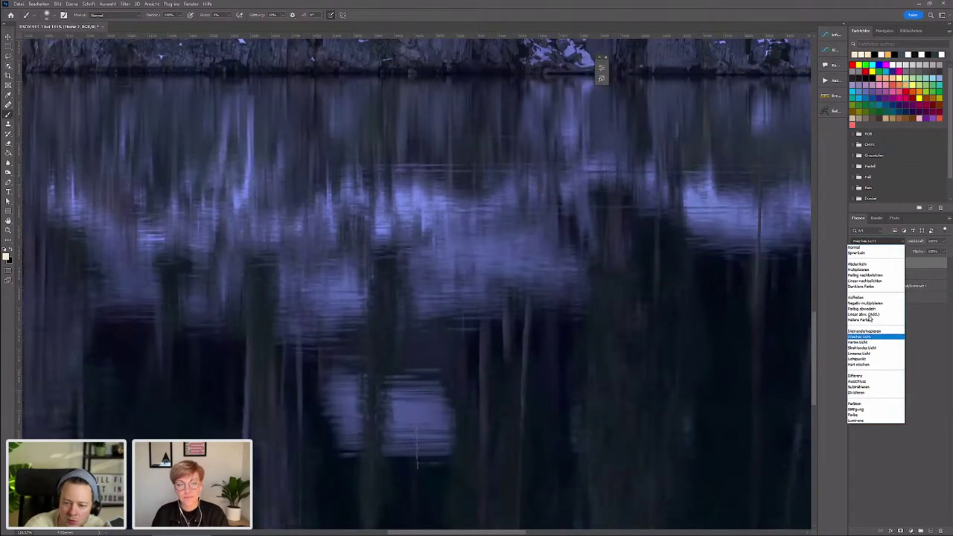
{"action": "left_click", "coordinate": [864, 303]}
{"action": "left_click", "coordinate": [873, 243]}
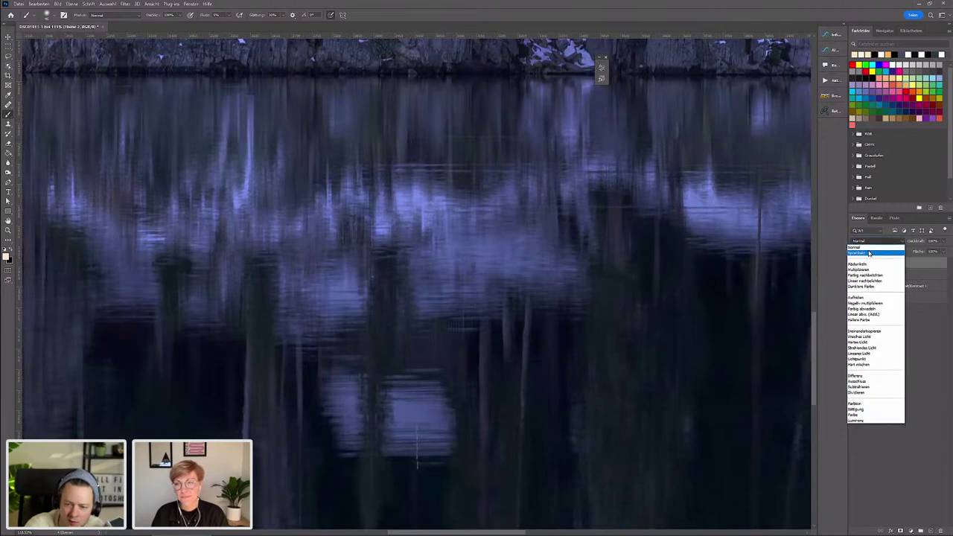
{"action": "left_click", "coordinate": [872, 249]}
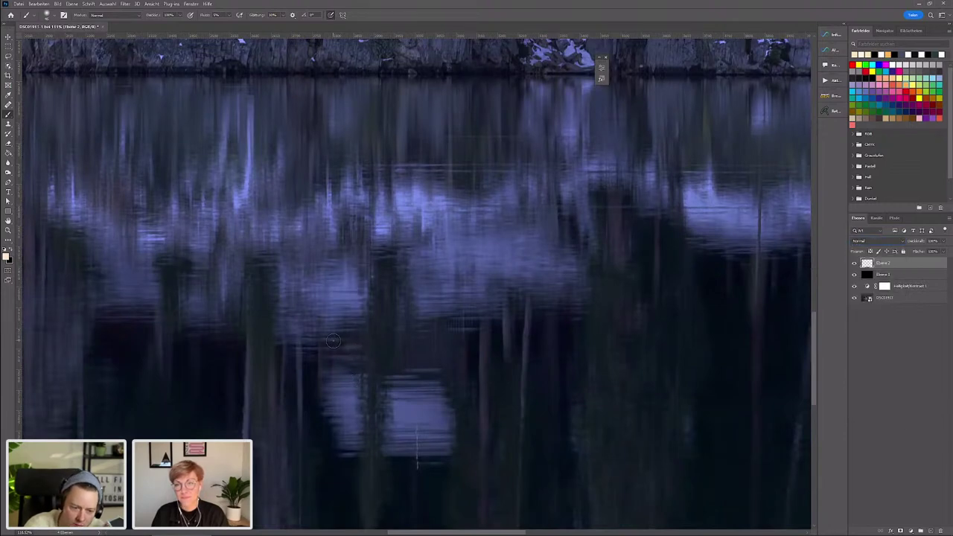
{"action": "scroll", "coordinate": [403, 358], "scroll_direction": "up", "scroll_amount": 2}
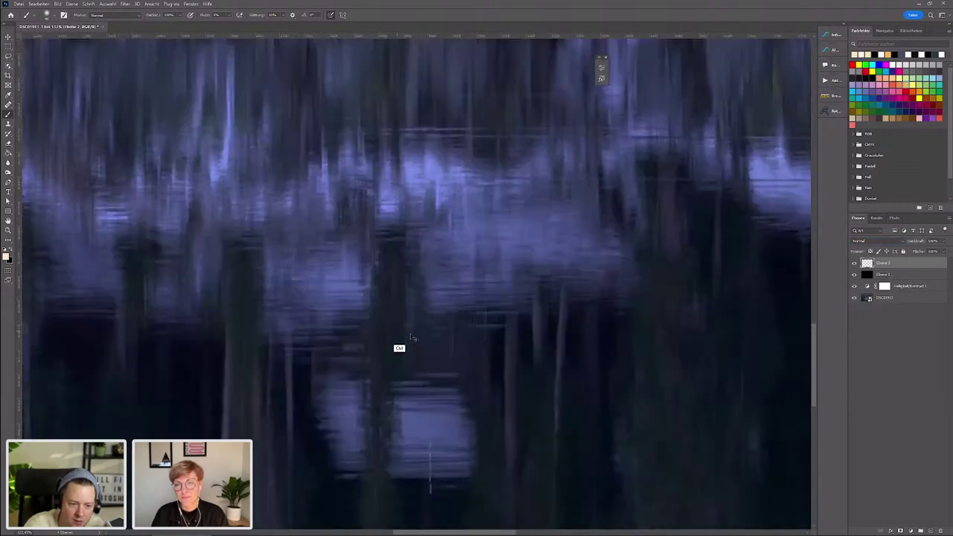
{"action": "scroll", "coordinate": [402, 342], "scroll_direction": "down", "scroll_amount": 2}
{"action": "scroll", "coordinate": [373, 357], "scroll_direction": "down", "scroll_amount": 2}
{"action": "scroll", "coordinate": [375, 362], "scroll_direction": "down", "scroll_amount": 2}
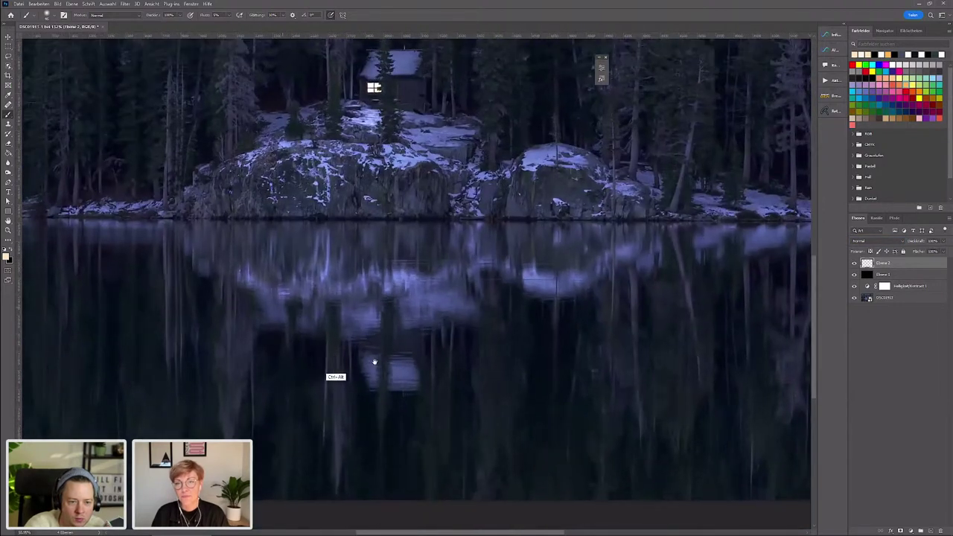
{"action": "scroll", "coordinate": [375, 362], "scroll_direction": "down", "scroll_amount": 1}
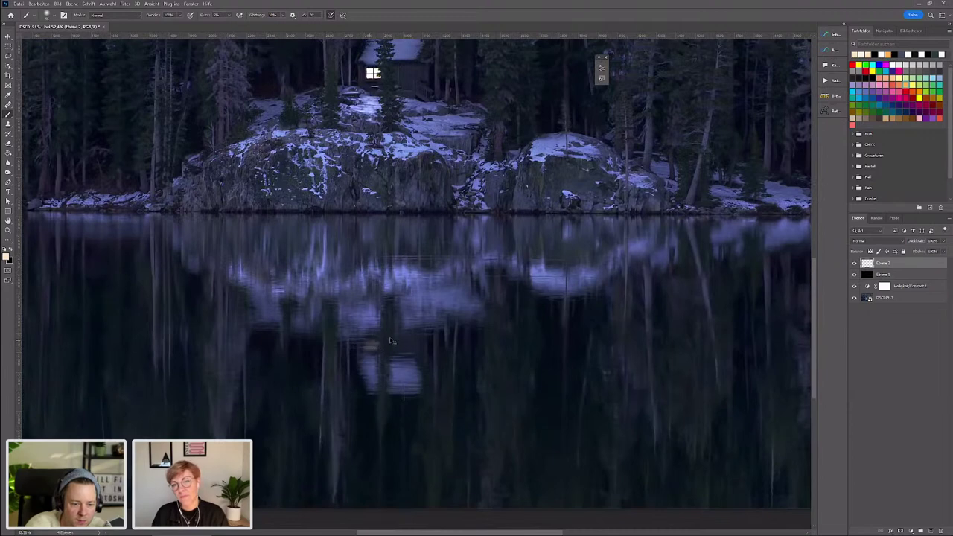
{"action": "scroll", "coordinate": [391, 341], "scroll_direction": "down", "scroll_amount": 1}
{"action": "scroll", "coordinate": [394, 339], "scroll_direction": "up", "scroll_amount": 3}
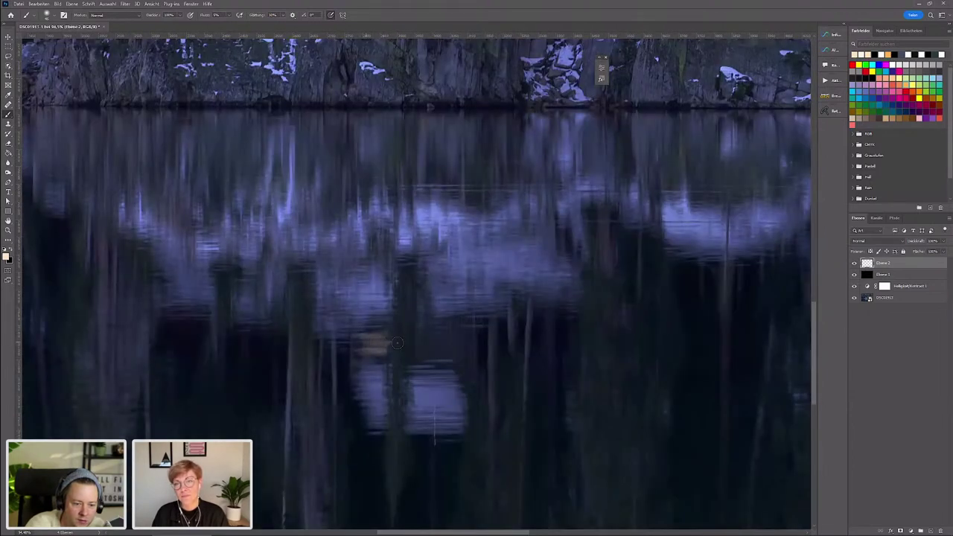
- Move black layer Ebene 1 above Ebene 2 and paint glow over the window's lake reflection
{"action": "left_click_drag", "start_coordinate": [904, 275], "coordinate": [905, 261]}
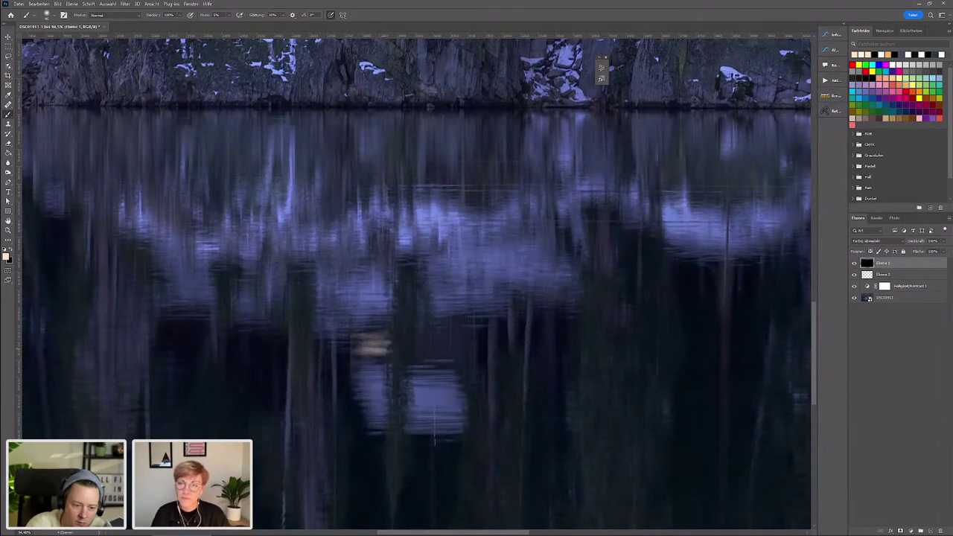
{"action": "left_click_drag", "start_coordinate": [360, 346], "coordinate": [389, 342]}
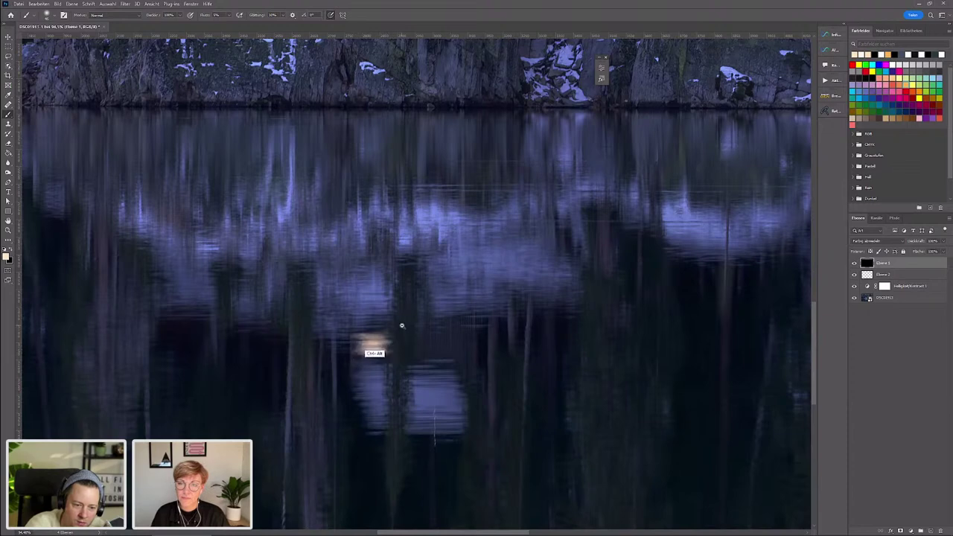
{"action": "scroll", "coordinate": [401, 326], "scroll_direction": "down", "scroll_amount": 3}
{"action": "scroll", "coordinate": [413, 338], "scroll_direction": "up", "scroll_amount": 3}
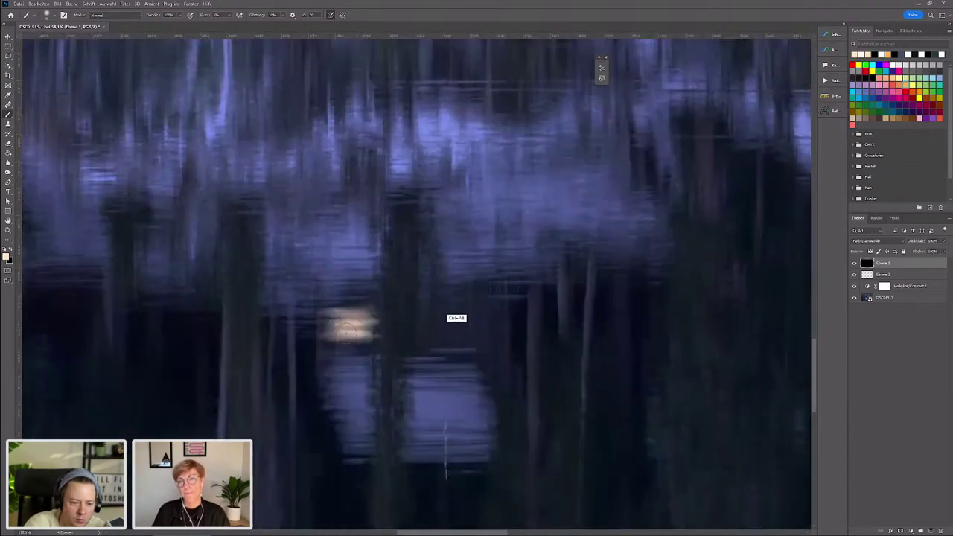
{"action": "mouse_move", "coordinate": [326, 267]}
{"action": "left_mouse_down"}
{"action": "mouse_move", "coordinate": [358, 270]}
{"action": "mouse_move", "coordinate": [339, 262]}
{"action": "mouse_move", "coordinate": [366, 278]}
{"action": "mouse_move", "coordinate": [398, 256]}
{"action": "mouse_move", "coordinate": [312, 251]}
{"action": "mouse_move", "coordinate": [283, 237]}
{"action": "mouse_move", "coordinate": [365, 247]}
{"action": "mouse_move", "coordinate": [373, 279]}
{"action": "left_mouse_up"}
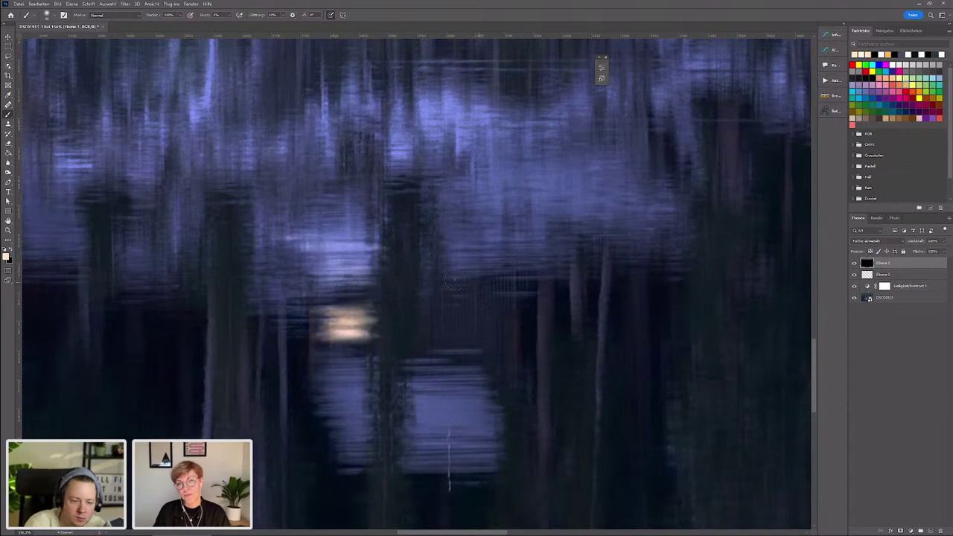
{"action": "left_click_drag", "start_coordinate": [321, 279], "coordinate": [389, 267]}
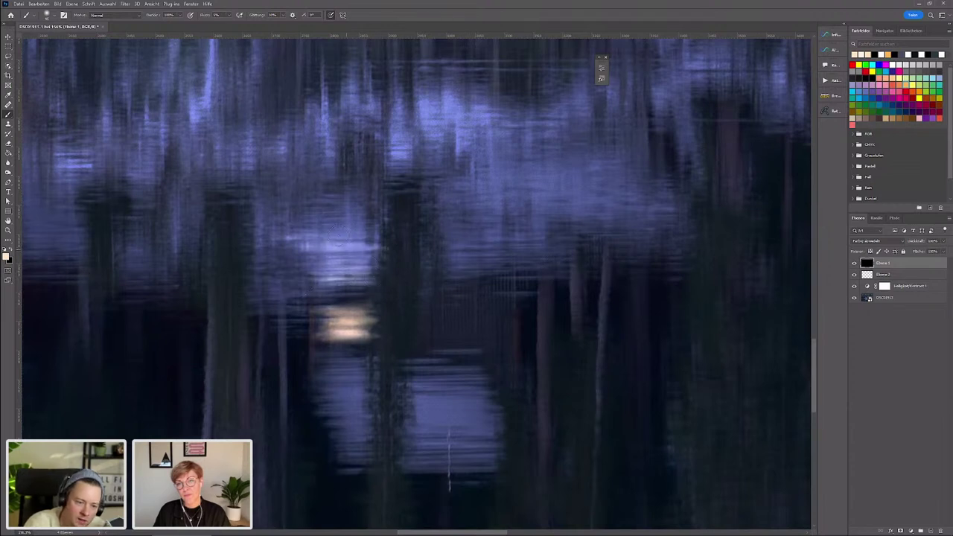
- Reset colours to default black and white and zoom in closer on the cabin
{"action": "scroll", "coordinate": [440, 298], "scroll_direction": "down", "scroll_amount": 2}
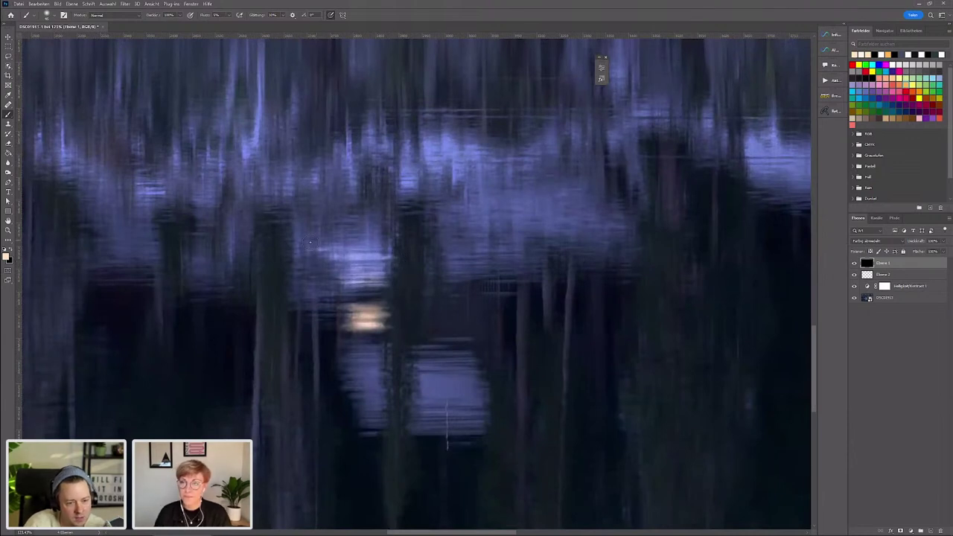
{"action": "key", "text": "d"}
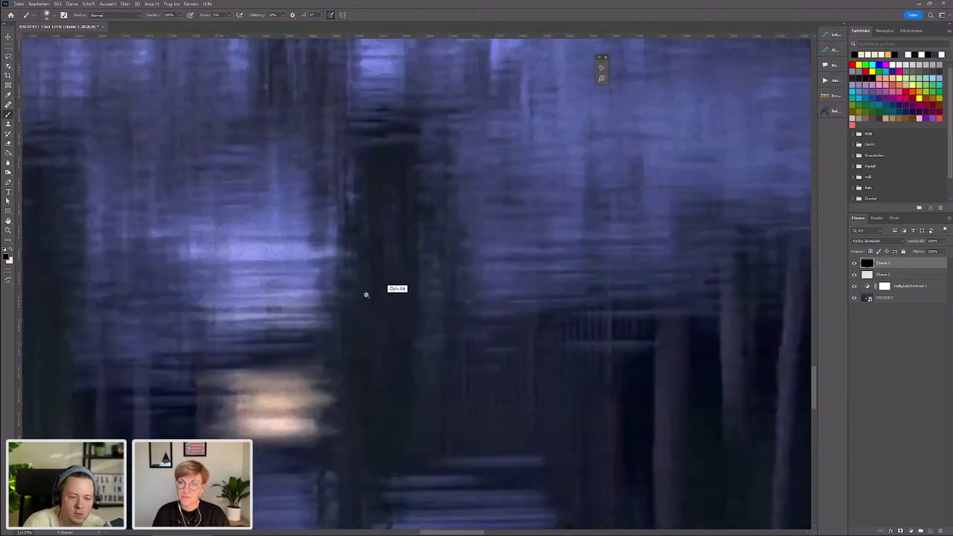
{"action": "scroll", "coordinate": [417, 260], "scroll_direction": "down", "scroll_amount": 5}
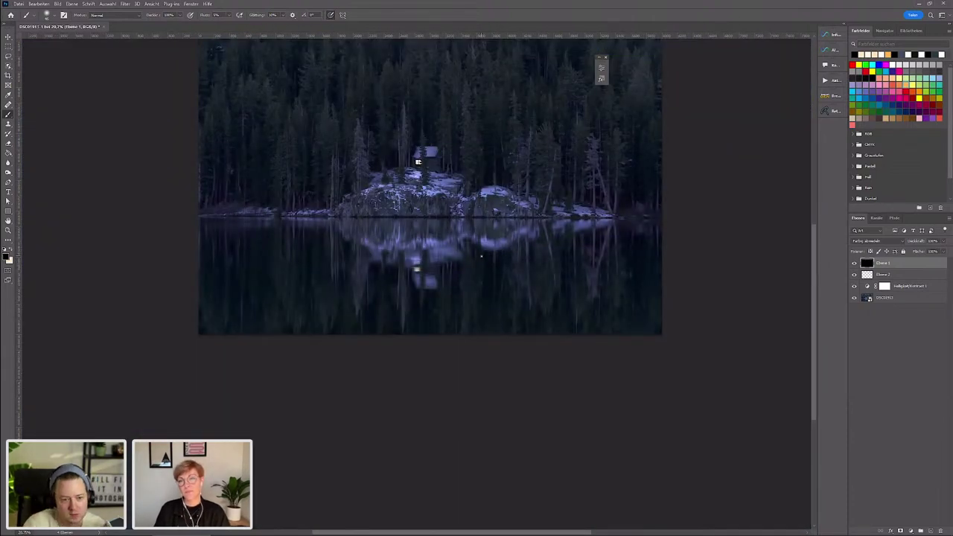
{"action": "scroll", "coordinate": [413, 199], "scroll_direction": "up", "scroll_amount": 3}
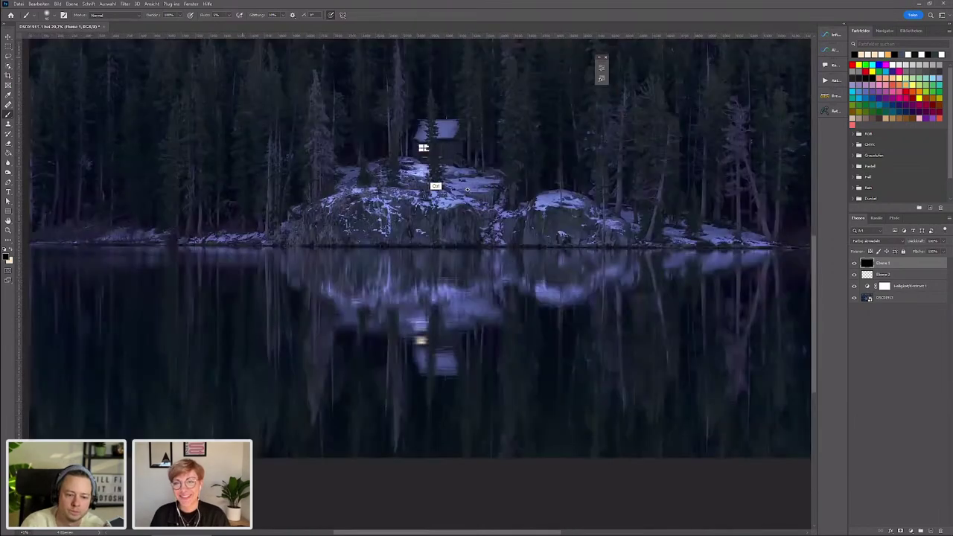
{"action": "scroll", "coordinate": [462, 123], "scroll_direction": "up", "scroll_amount": 1}
{"action": "scroll", "coordinate": [455, 123], "scroll_direction": "up", "scroll_amount": 2}
{"action": "scroll", "coordinate": [447, 124], "scroll_direction": "up", "scroll_amount": 2}
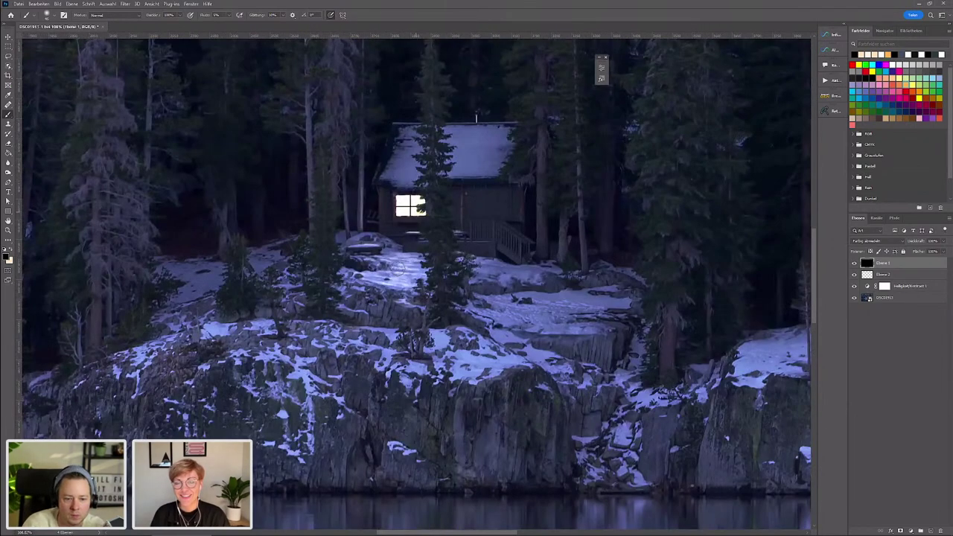
{"action": "scroll", "coordinate": [439, 125], "scroll_direction": "up", "scroll_amount": 1}
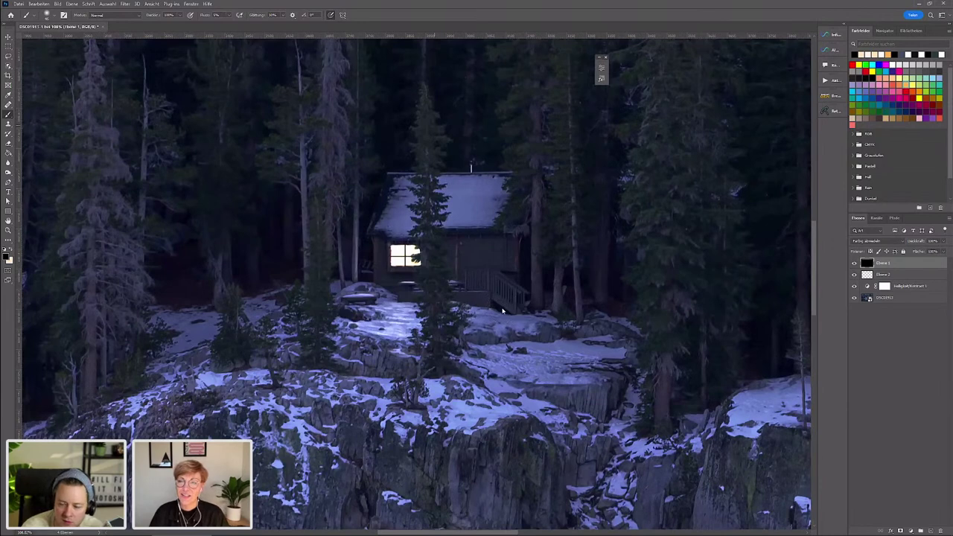
{"action": "key", "text": "ctrl+plus"}
- Add layer Ebene 3 in Negativ multiplizieren mode and choose a light yellow painting colour
{"action": "left_click", "coordinate": [930, 531]}
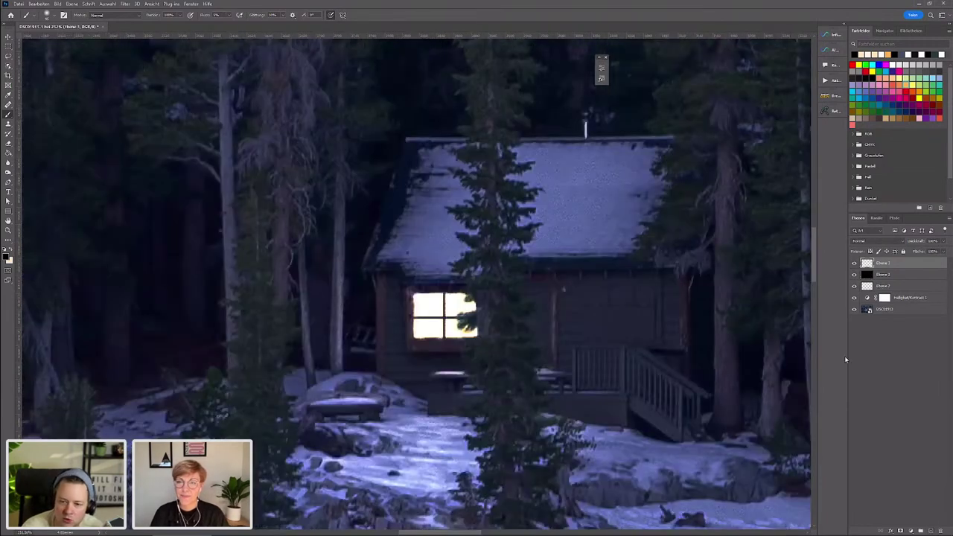
{"action": "left_click", "coordinate": [871, 241]}
{"action": "left_click", "coordinate": [857, 304]}
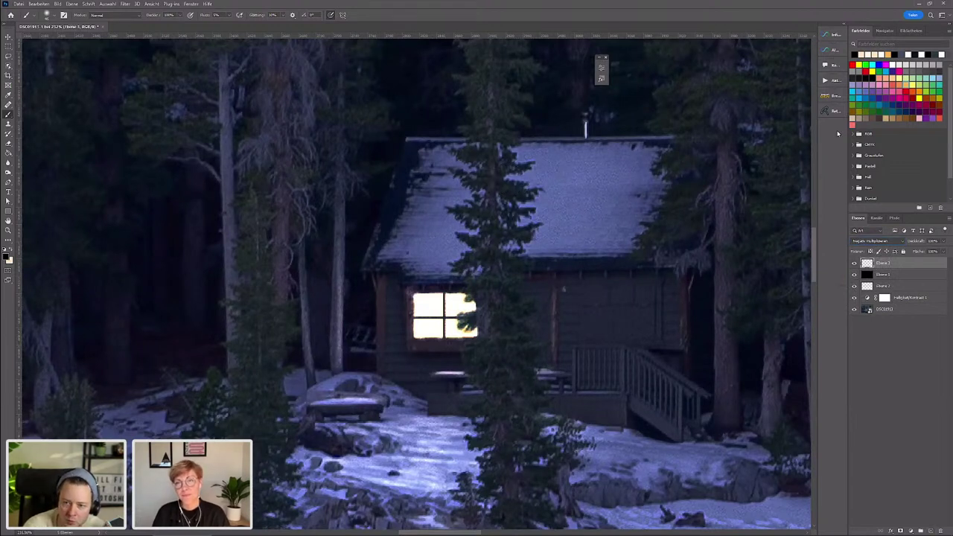
{"action": "right_click", "coordinate": [444, 328], "text": "alt"}
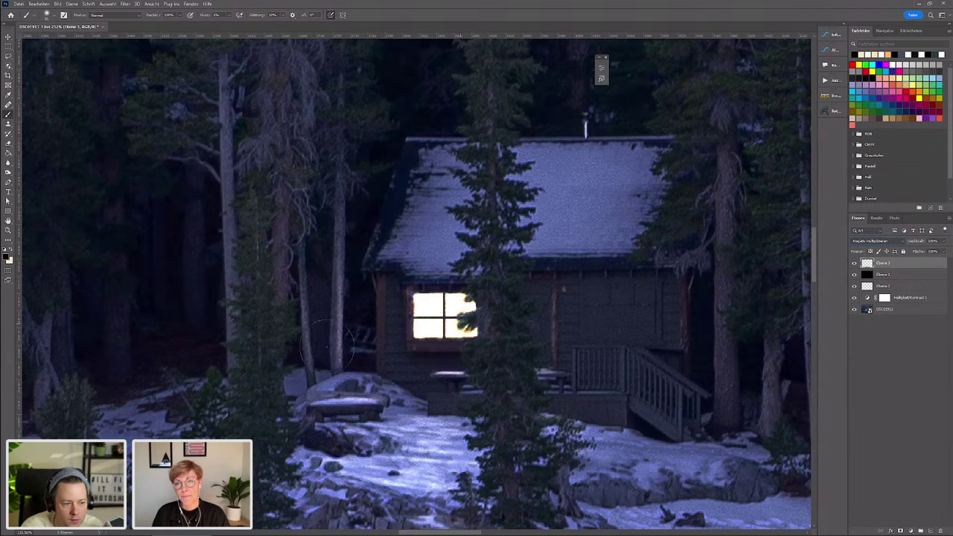
{"action": "left_click", "coordinate": [906, 82]}
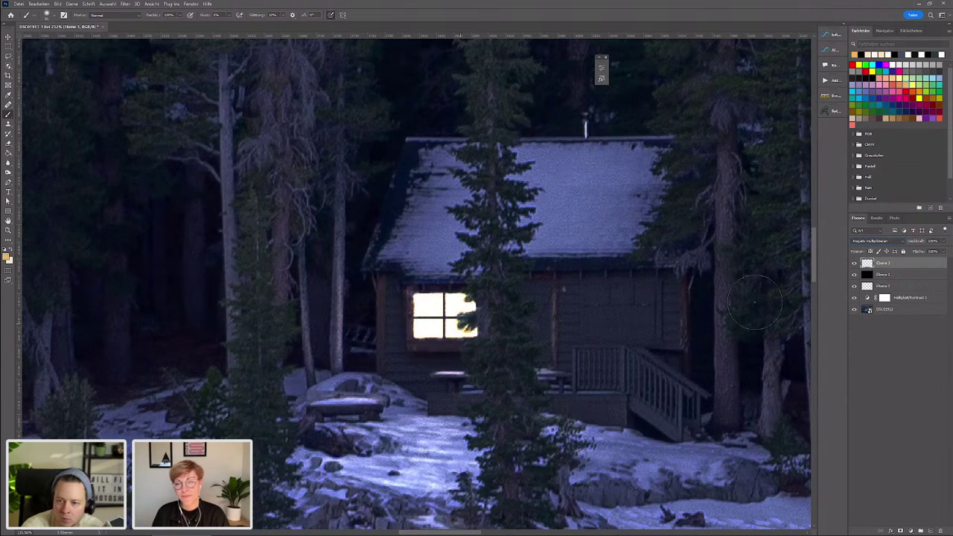
- Resize the soft brush and paint yellow glow over the branches crossing the window
{"action": "scroll", "coordinate": [472, 333], "scroll_direction": "up", "scroll_amount": 2}
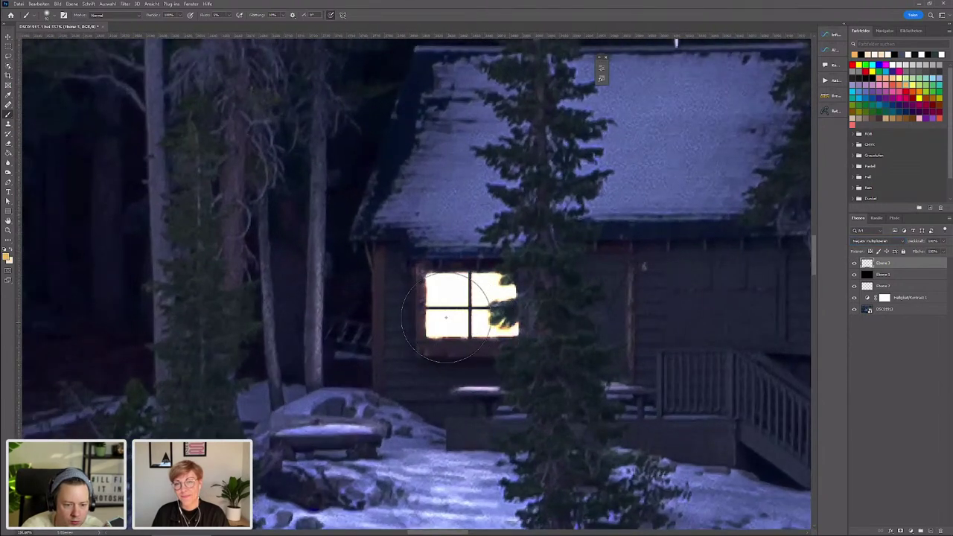
{"action": "right_click", "coordinate": [458, 322], "text": "alt"}
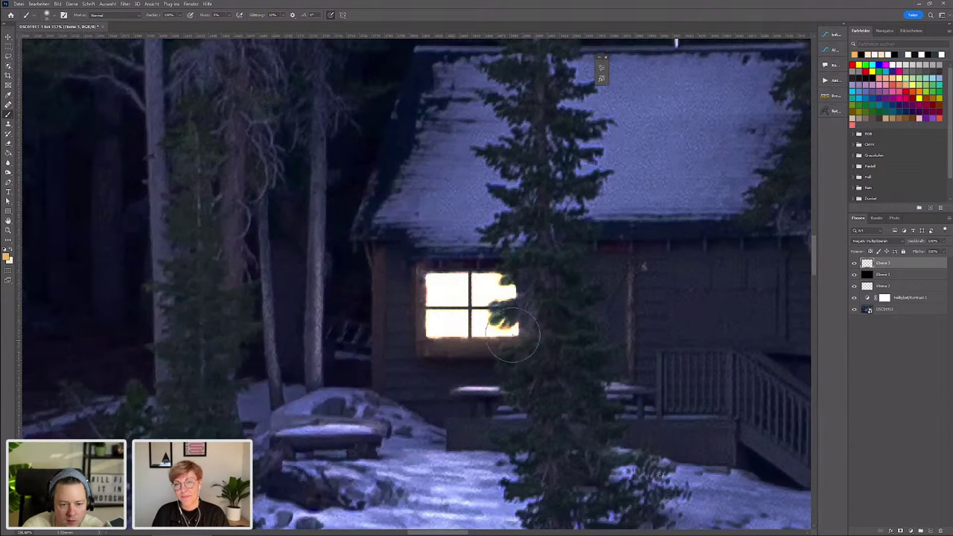
{"action": "left_click_drag", "start_coordinate": [503, 306], "coordinate": [499, 266]}
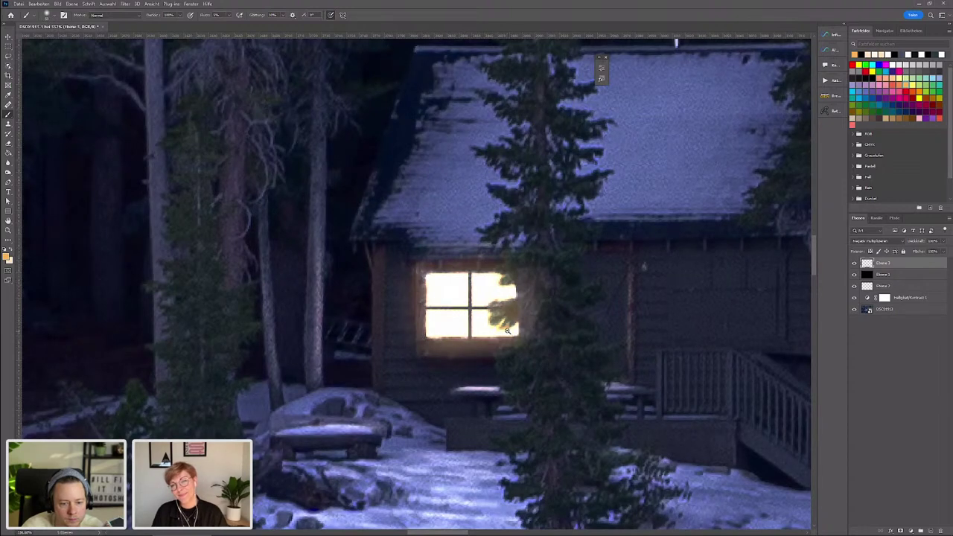
{"action": "scroll", "coordinate": [507, 320], "scroll_direction": "down", "scroll_amount": 3}
{"action": "scroll", "coordinate": [497, 321], "scroll_direction": "down", "scroll_amount": 2}
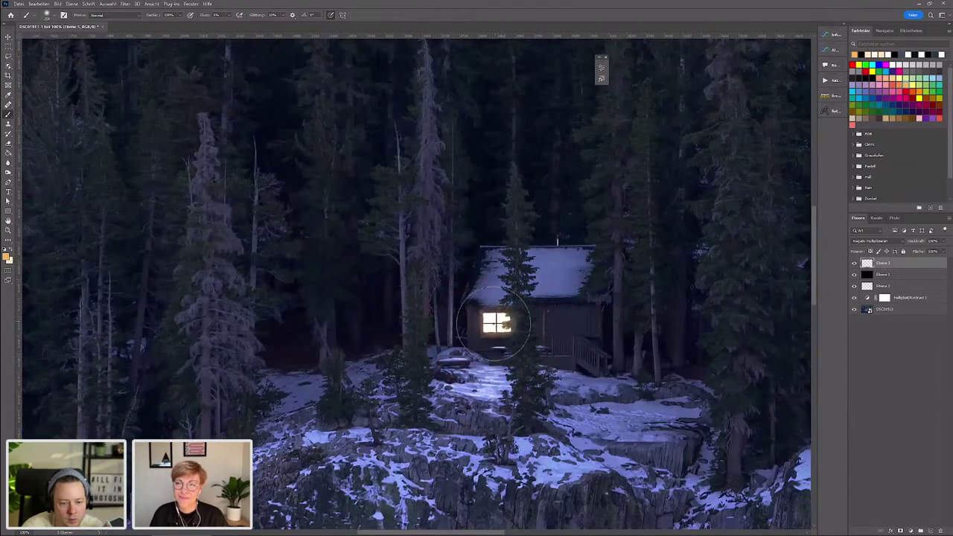
- Zoom out and back in to review the finished lake-cabin image
{"action": "scroll", "coordinate": [507, 332], "scroll_direction": "down", "scroll_amount": 1}
{"action": "scroll", "coordinate": [514, 339], "scroll_direction": "down", "scroll_amount": 1}
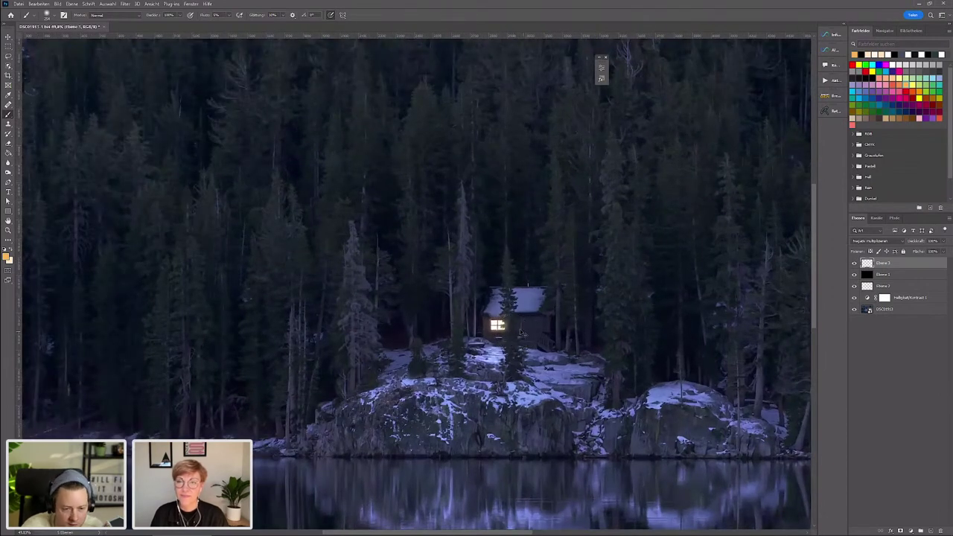
{"action": "scroll", "coordinate": [510, 315], "scroll_direction": "down", "scroll_amount": 1}
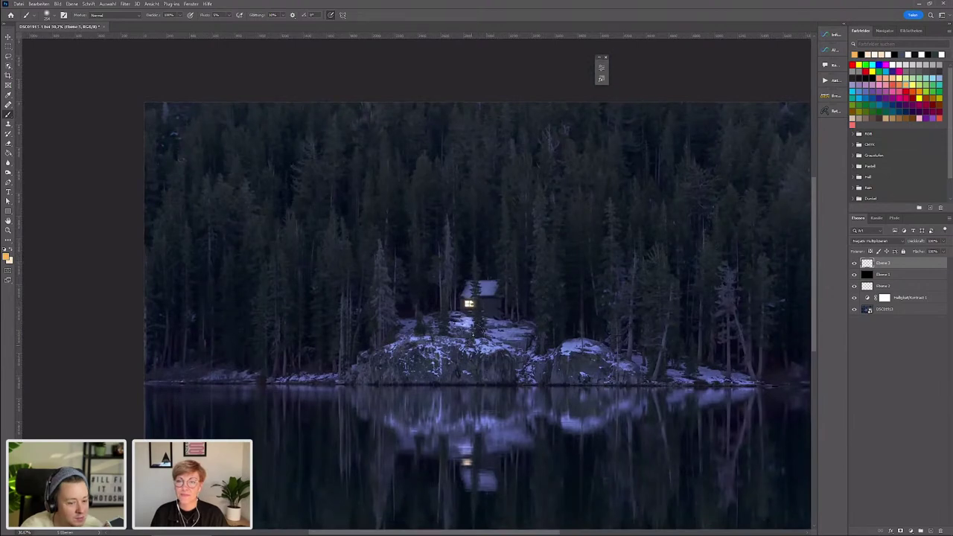
{"action": "scroll", "coordinate": [477, 332], "scroll_direction": "up", "scroll_amount": 1}
{"action": "scroll", "coordinate": [486, 313], "scroll_direction": "up", "scroll_amount": 1}
{"action": "scroll", "coordinate": [477, 302], "scroll_direction": "up", "scroll_amount": 2}
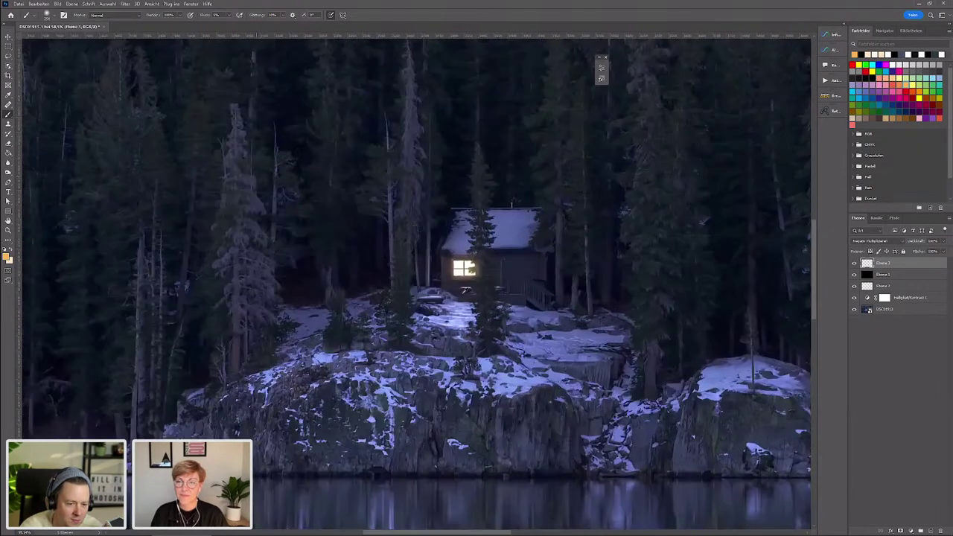
{"action": "scroll", "coordinate": [449, 281], "scroll_direction": "up", "scroll_amount": 2}
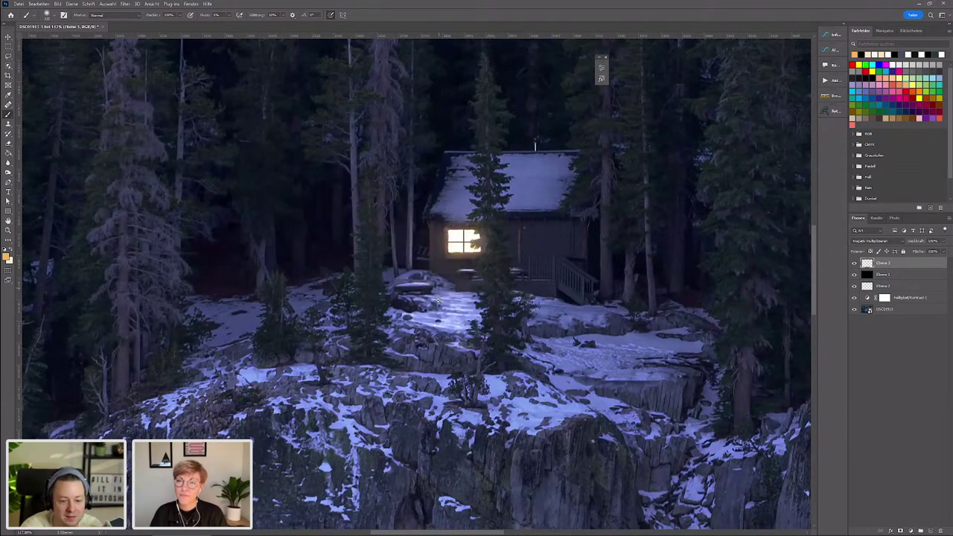
- View the whole image, then bring up the lassedesignen.de website in Chrome
{"action": "scroll", "coordinate": [439, 302], "scroll_direction": "down", "scroll_amount": 2}
{"action": "scroll", "coordinate": [421, 262], "scroll_direction": "down", "scroll_amount": 1}
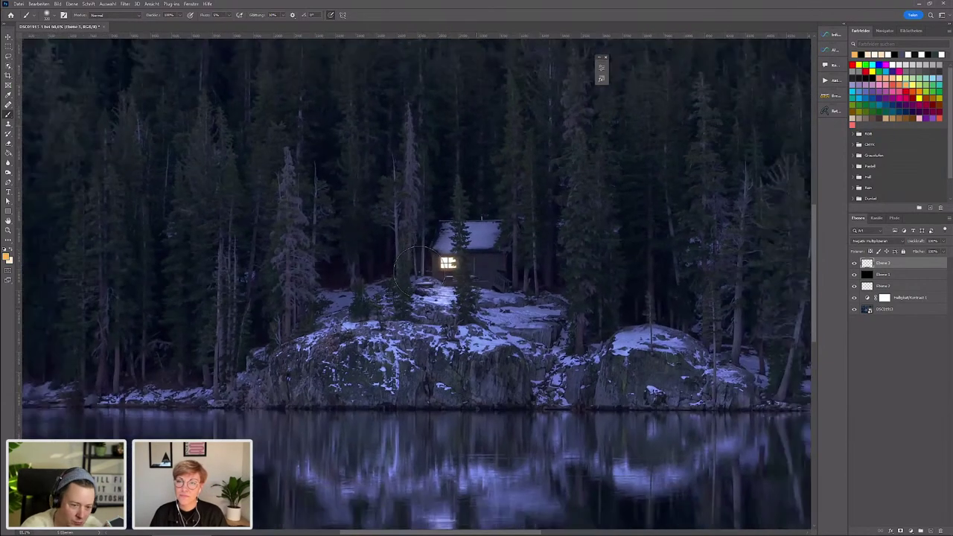
{"action": "scroll", "coordinate": [462, 289], "scroll_direction": "down", "scroll_amount": 1}
{"action": "scroll", "coordinate": [464, 286], "scroll_direction": "down", "scroll_amount": 2}
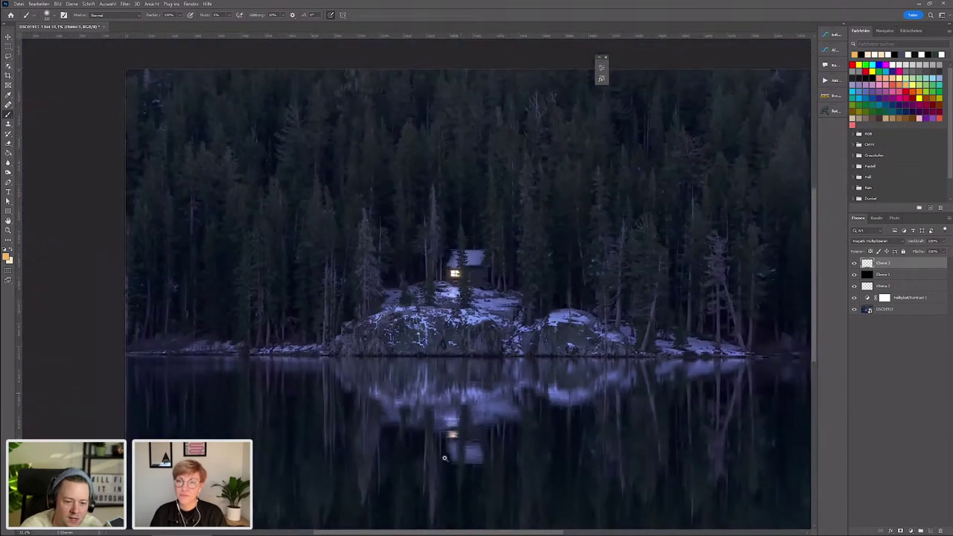
{"action": "scroll", "coordinate": [469, 261], "scroll_direction": "up", "scroll_amount": 1}
{"action": "scroll", "coordinate": [473, 246], "scroll_direction": "up", "scroll_amount": 1}
{"action": "scroll", "coordinate": [477, 230], "scroll_direction": "down", "scroll_amount": 1}
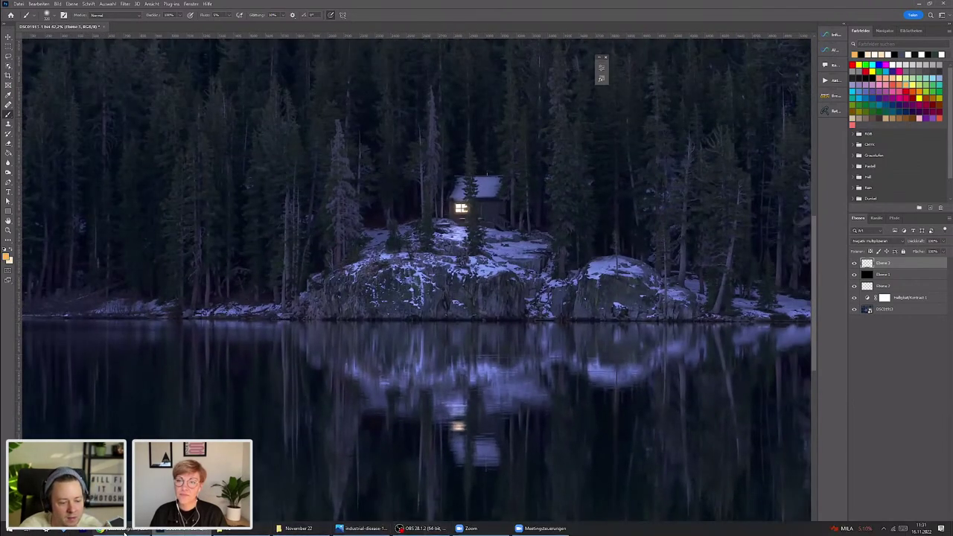
{"action": "left_click", "coordinate": [101, 529]}
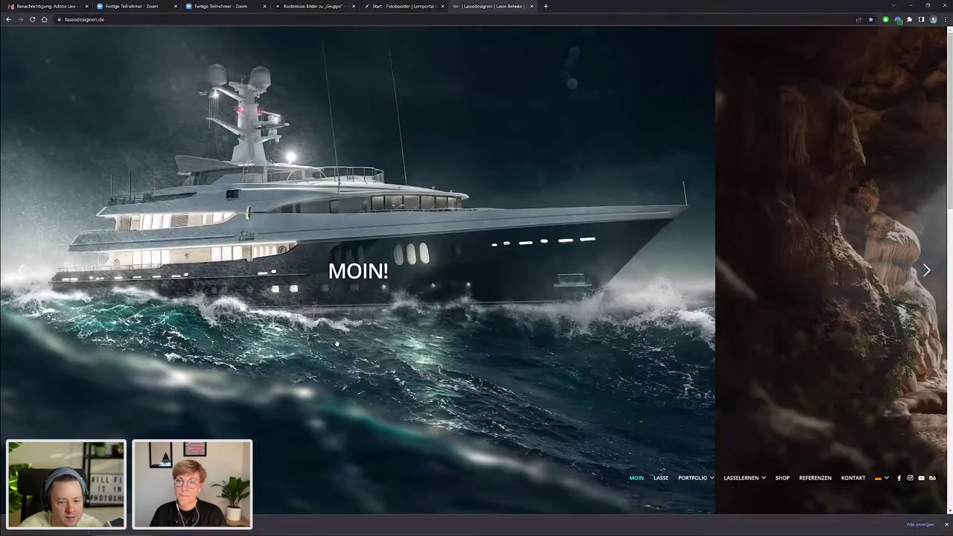
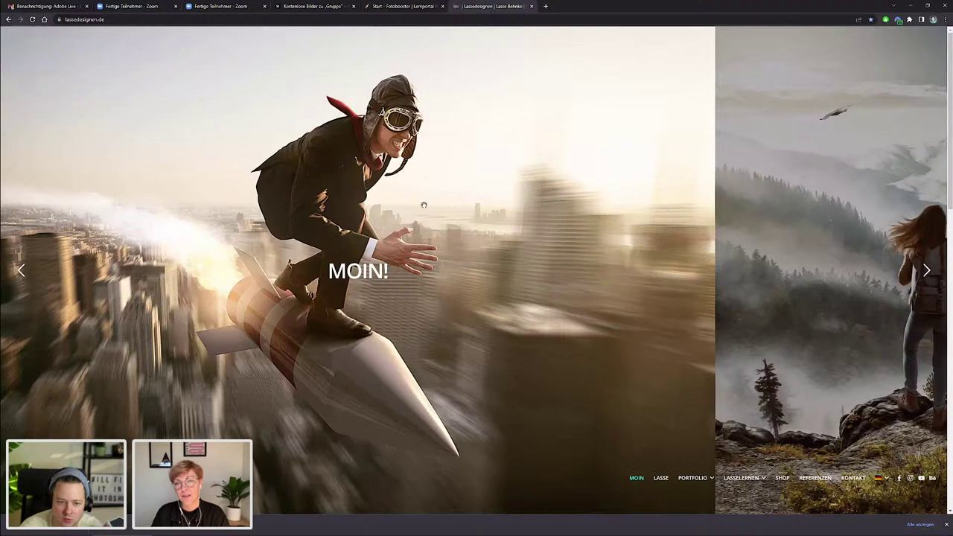
- Advance the lassedesignen.de portfolio slider to the black SUV image
{"action": "left_click", "coordinate": [931, 275]}
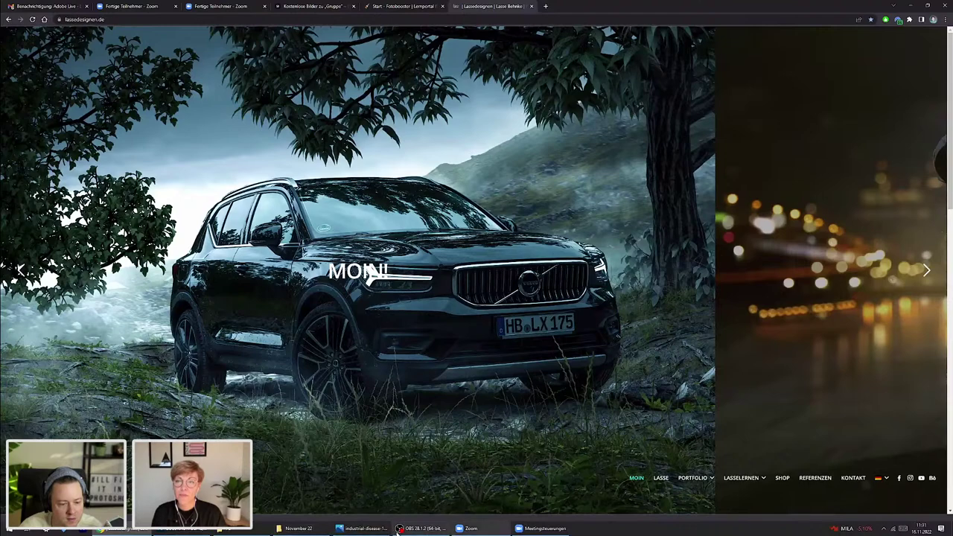
- Return to the night lake cabin photo in Photoshop and zoom around to inspect it
{"action": "left_click", "coordinate": [242, 529]}
{"action": "scroll", "coordinate": [485, 231], "scroll_direction": "down", "scroll_amount": 5}
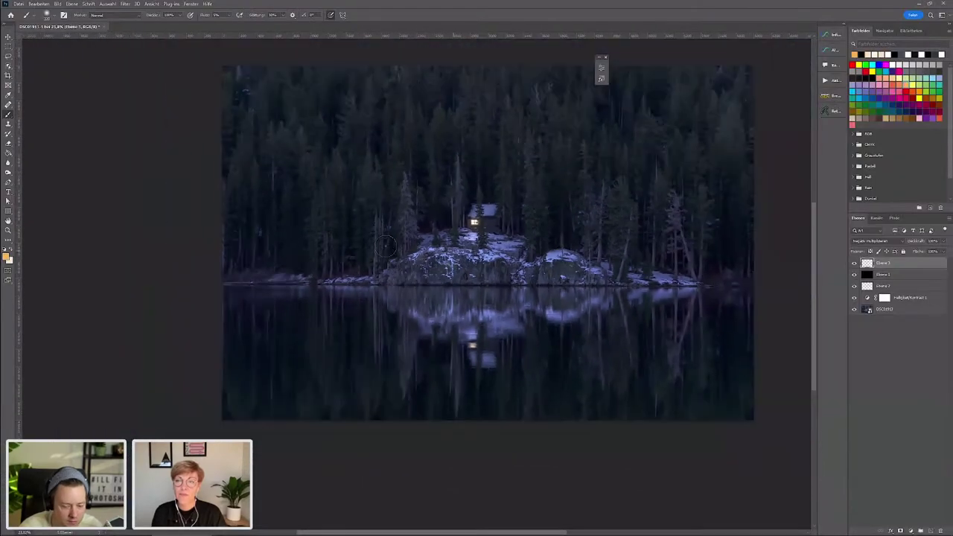
{"action": "scroll", "coordinate": [400, 236], "scroll_direction": "down", "scroll_amount": 2}
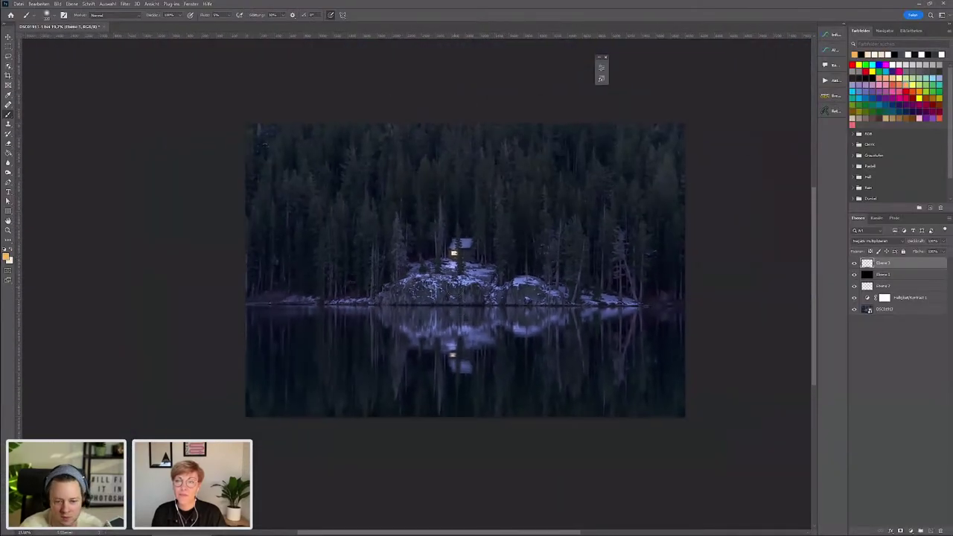
{"action": "scroll", "coordinate": [454, 288], "scroll_direction": "up", "scroll_amount": 2}
{"action": "scroll", "coordinate": [456, 275], "scroll_direction": "up", "scroll_amount": 1}
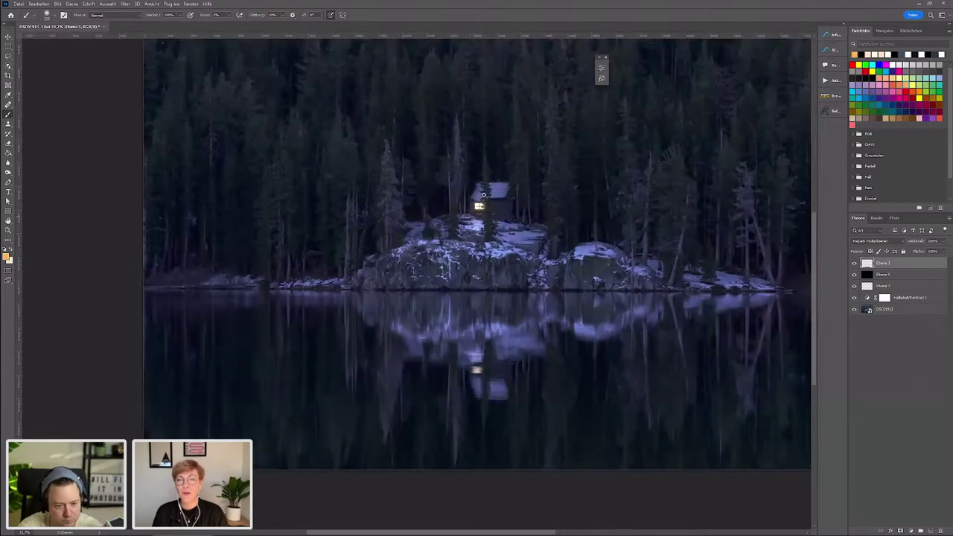
{"action": "scroll", "coordinate": [462, 253], "scroll_direction": "up", "scroll_amount": 2}
{"action": "scroll", "coordinate": [468, 231], "scroll_direction": "up", "scroll_amount": 2}
{"action": "scroll", "coordinate": [468, 226], "scroll_direction": "down", "scroll_amount": 2}
{"action": "scroll", "coordinate": [458, 239], "scroll_direction": "down", "scroll_amount": 2}
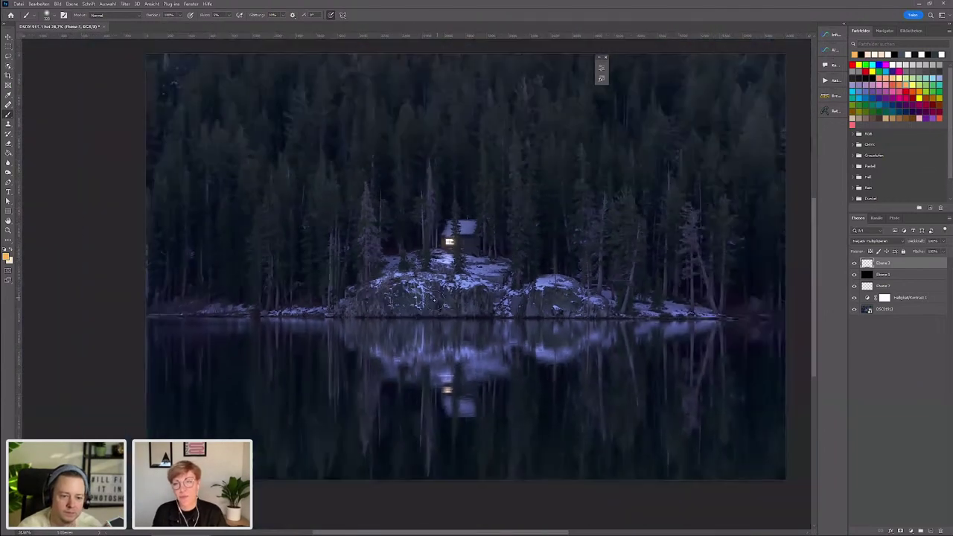
{"action": "scroll", "coordinate": [447, 254], "scroll_direction": "down", "scroll_amount": 1}
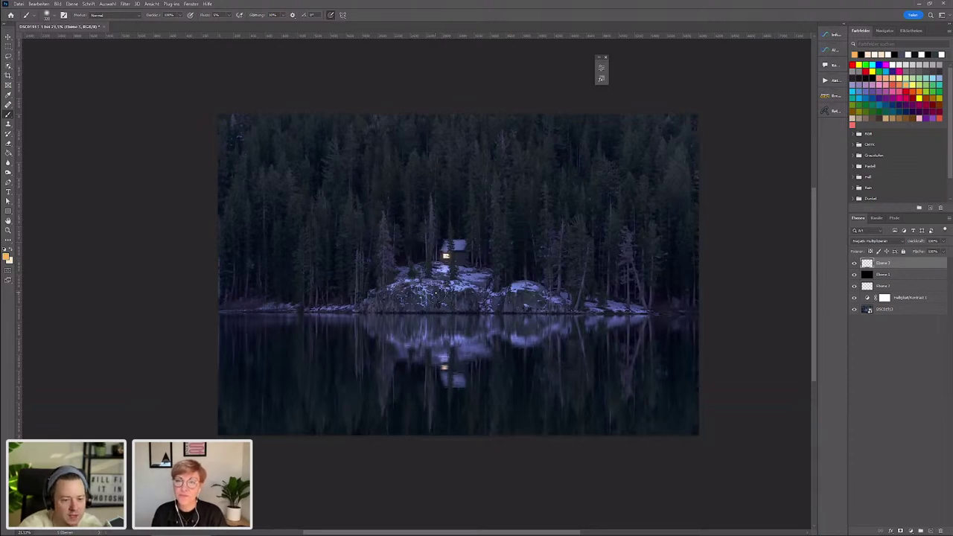
{"action": "scroll", "coordinate": [446, 262], "scroll_direction": "up", "scroll_amount": 2}
{"action": "scroll", "coordinate": [447, 263], "scroll_direction": "down", "scroll_amount": 1}
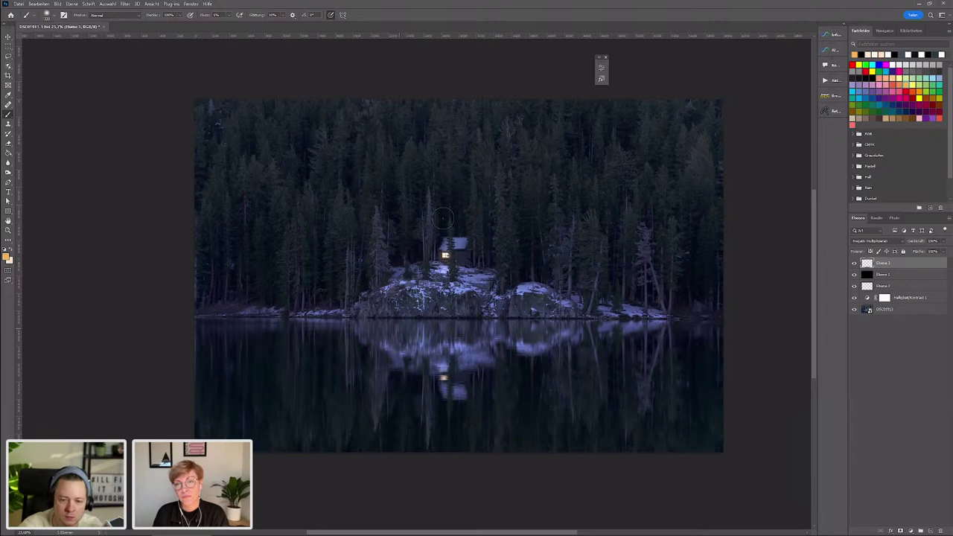
{"action": "scroll", "coordinate": [437, 315], "scroll_direction": "up", "scroll_amount": 1}
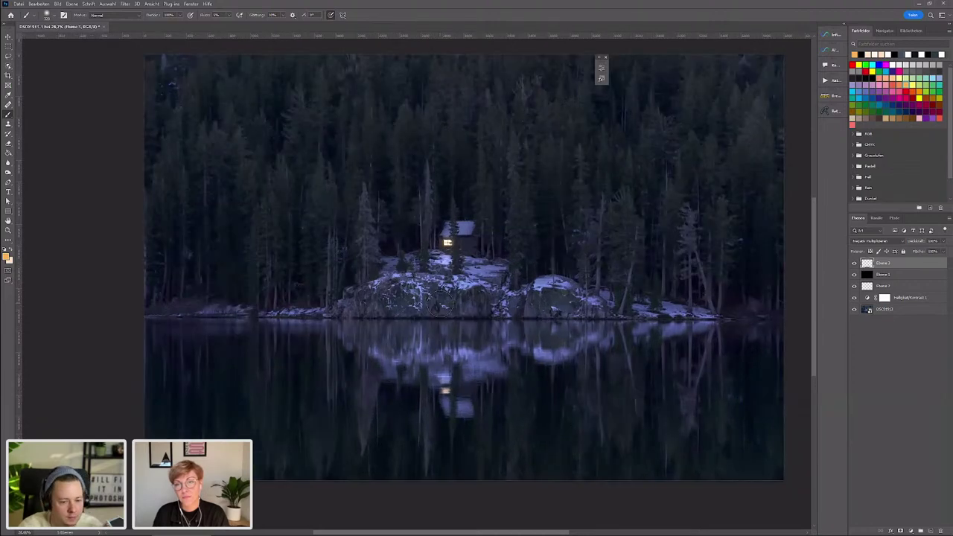
{"action": "scroll", "coordinate": [503, 257], "scroll_direction": "up", "scroll_amount": 1}
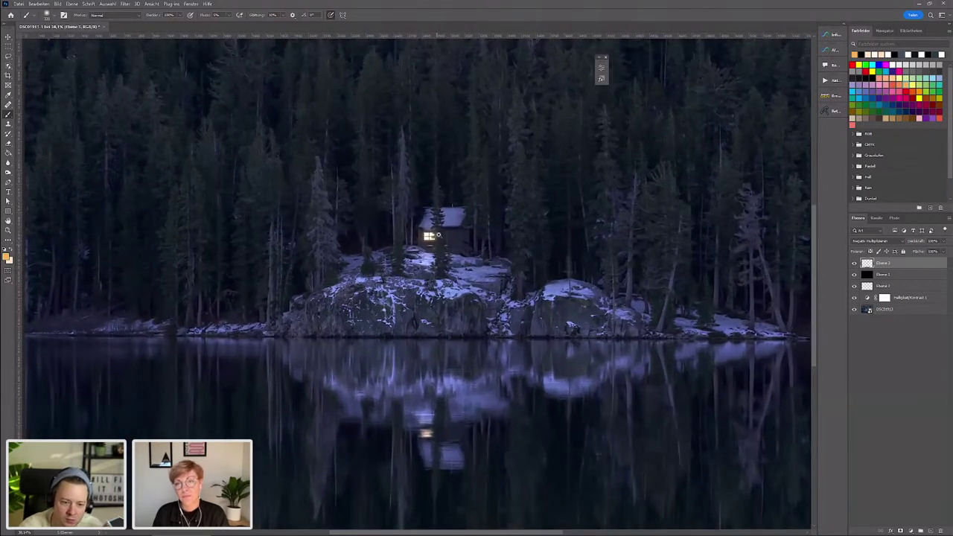
{"action": "scroll", "coordinate": [438, 234], "scroll_direction": "up", "scroll_amount": 1}
{"action": "scroll", "coordinate": [426, 217], "scroll_direction": "up", "scroll_amount": 1}
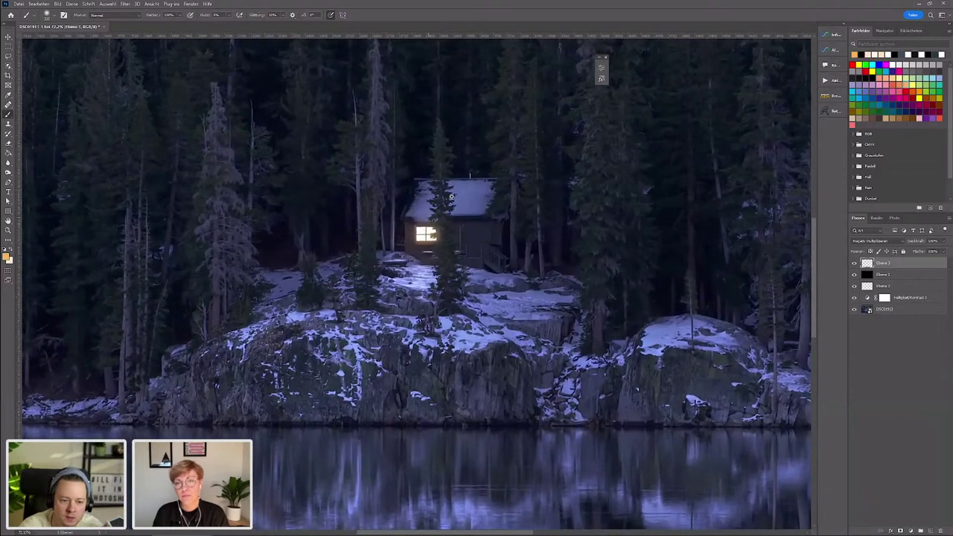
{"action": "scroll", "coordinate": [426, 217], "scroll_direction": "up", "scroll_amount": 1}
{"action": "scroll", "coordinate": [426, 217], "scroll_direction": "up", "scroll_amount": 1}
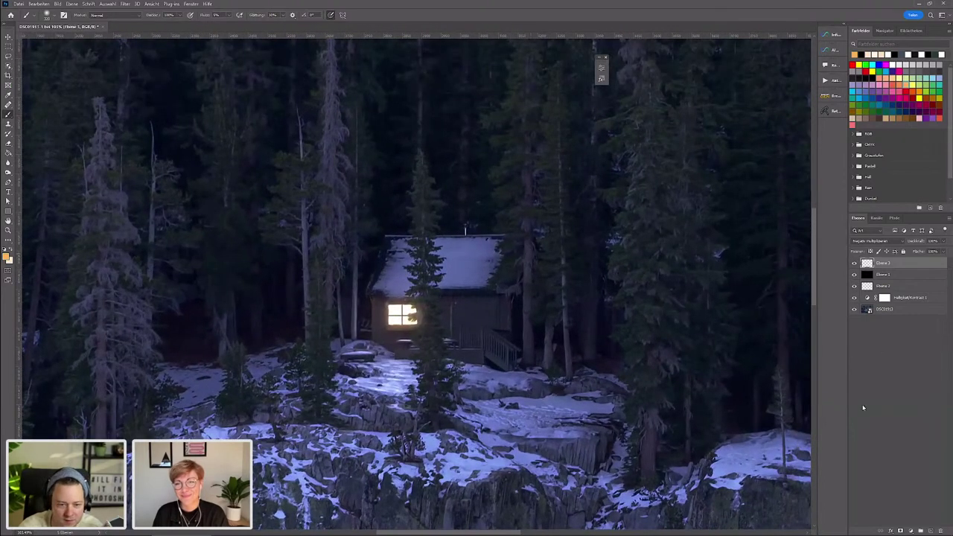
{"action": "left_click", "coordinate": [919, 531]}
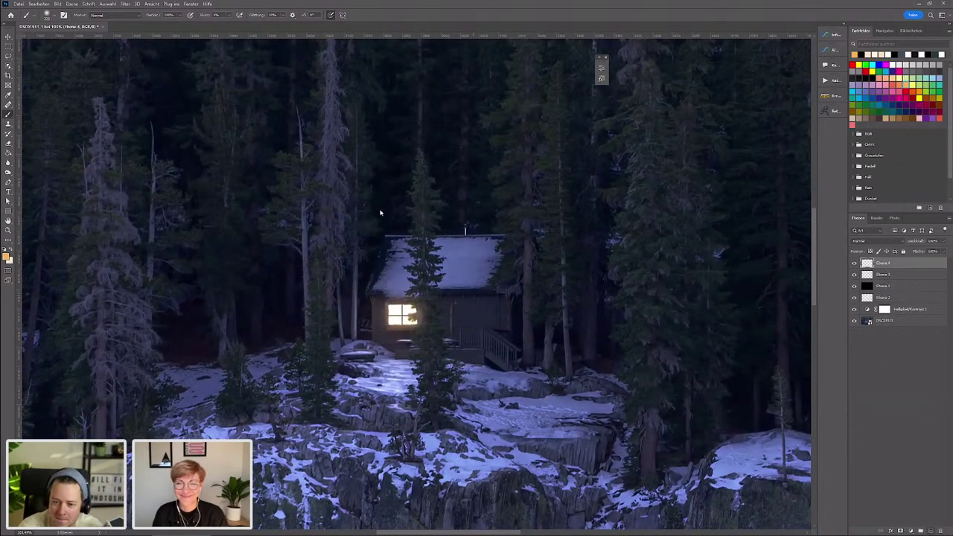
{"action": "scroll", "coordinate": [532, 250], "scroll_direction": "down", "scroll_amount": 1}
{"action": "scroll", "coordinate": [507, 268], "scroll_direction": "up", "scroll_amount": 1}
{"action": "scroll", "coordinate": [477, 283], "scroll_direction": "up", "scroll_amount": 1}
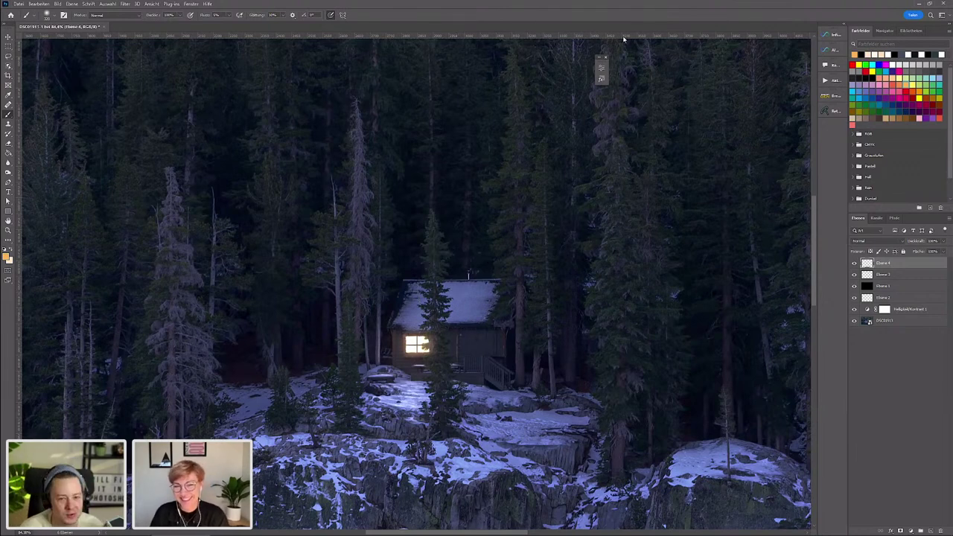
{"action": "scroll", "coordinate": [505, 355], "scroll_direction": "up", "scroll_amount": 1}
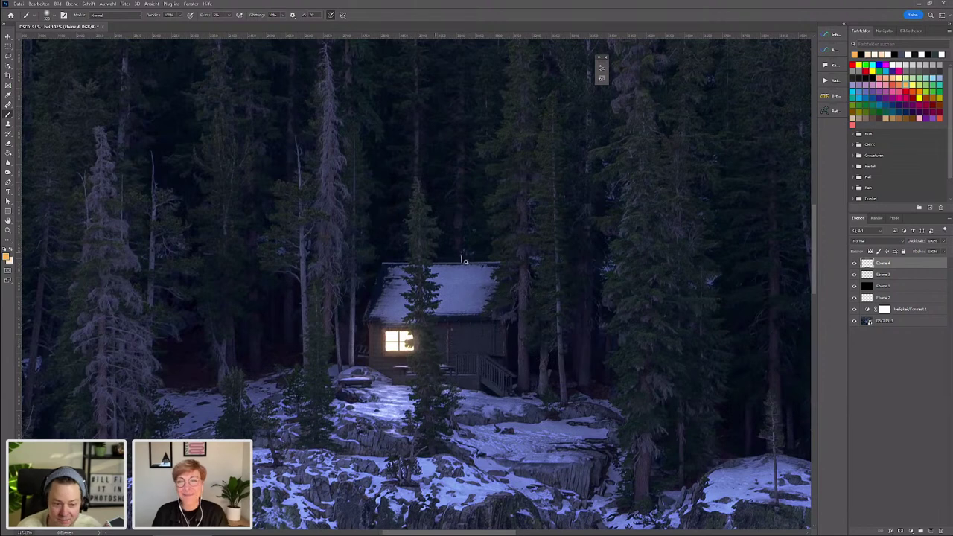
{"action": "scroll", "coordinate": [465, 261], "scroll_direction": "up", "scroll_amount": 3}
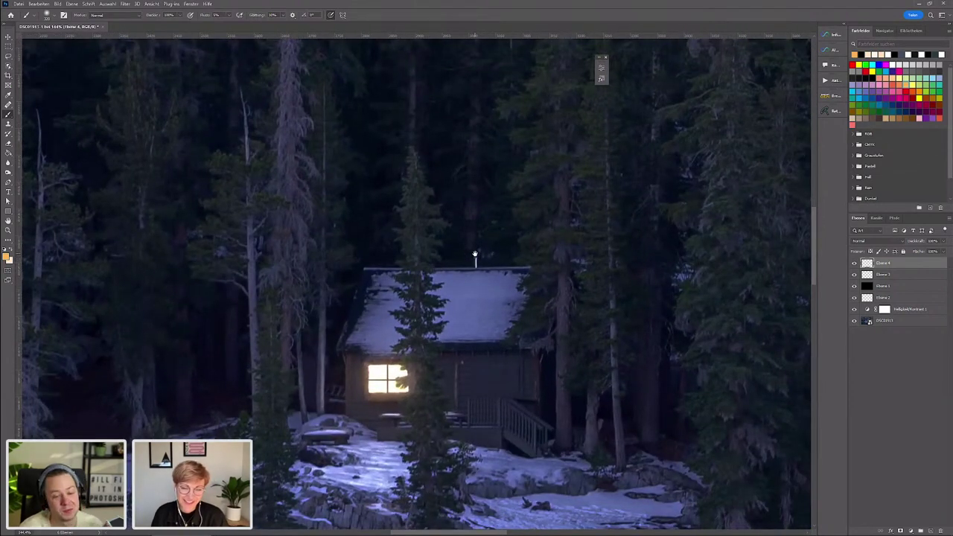
{"action": "right_click", "coordinate": [497, 238]}
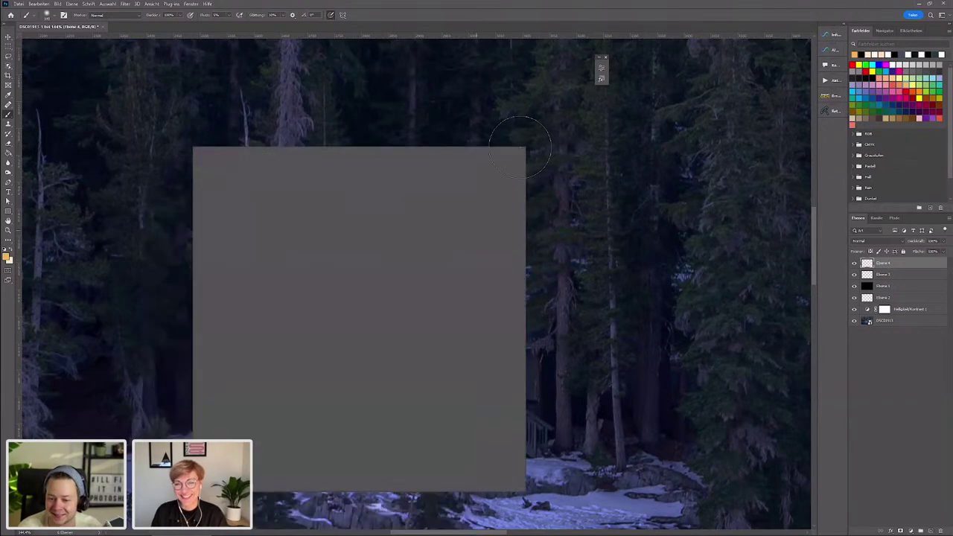
{"action": "key", "text": "Escape"}
{"action": "scroll", "coordinate": [440, 272], "scroll_direction": "down", "scroll_amount": 2}
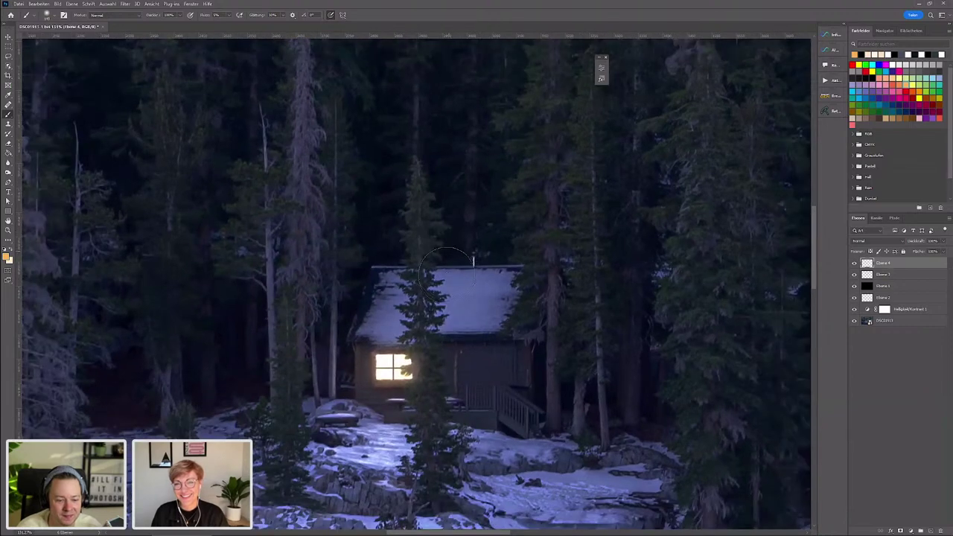
{"action": "scroll", "coordinate": [440, 272], "scroll_direction": "down", "scroll_amount": 3}
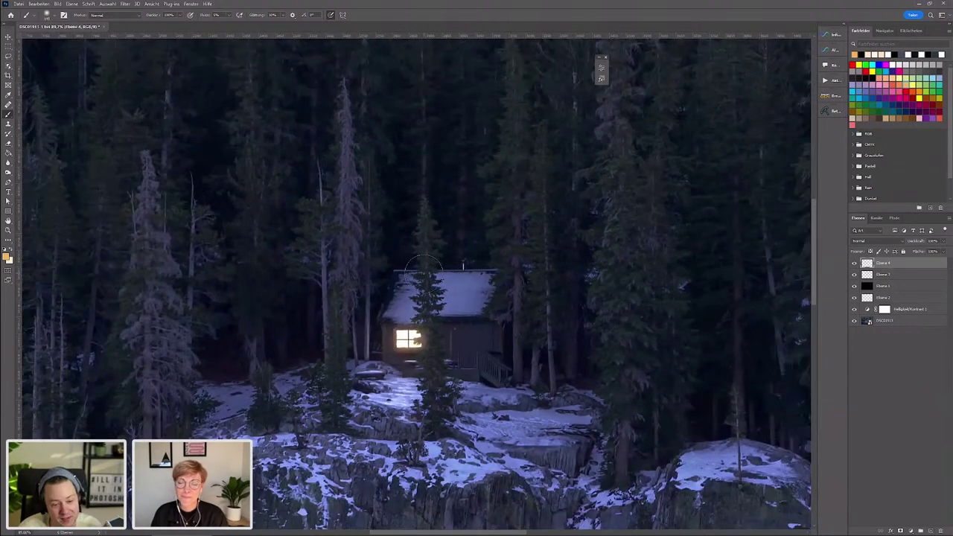
{"action": "scroll", "coordinate": [424, 265], "scroll_direction": "up", "scroll_amount": 1}
{"action": "scroll", "coordinate": [493, 335], "scroll_direction": "up", "scroll_amount": 1}
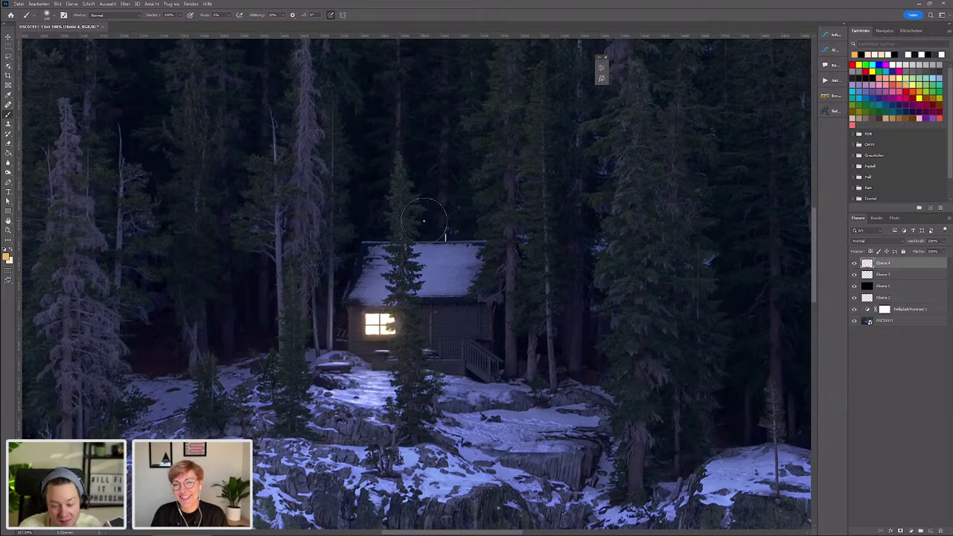
- Pick the Wolke IV preset from the Wolken und Dunst brush folder
{"action": "right_click", "coordinate": [393, 171]}
{"action": "left_click_drag", "start_coordinate": [382, 258], "coordinate": [387, 450]}
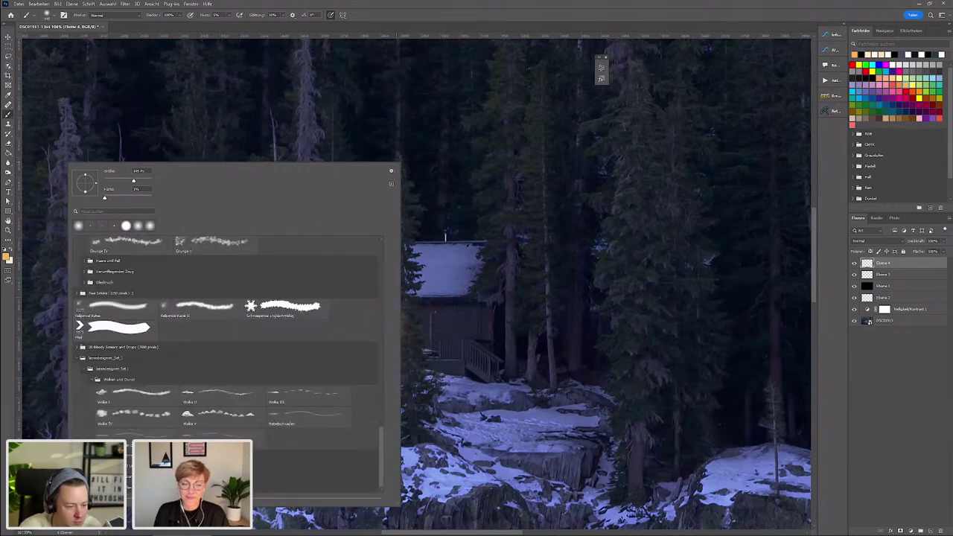
{"action": "left_click", "coordinate": [110, 421]}
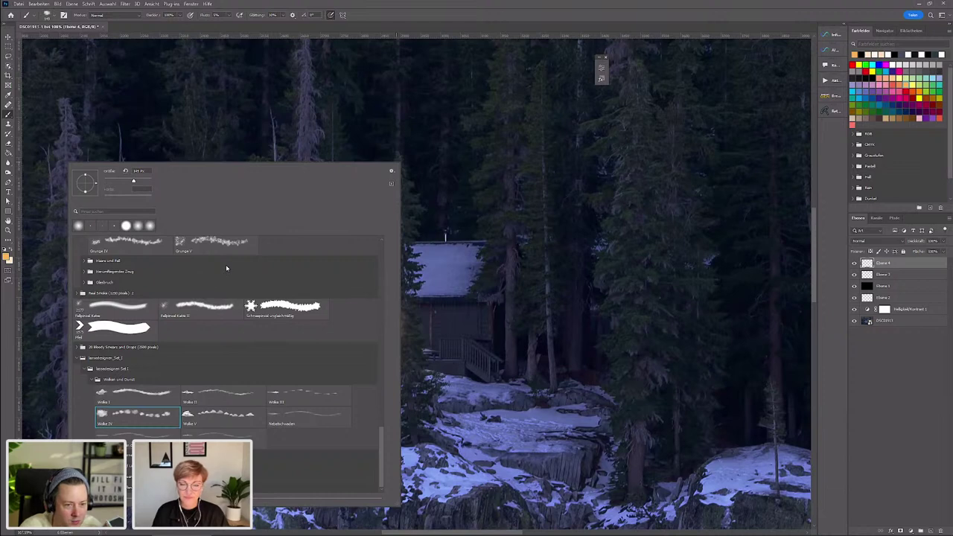
{"action": "key", "text": "Return"}
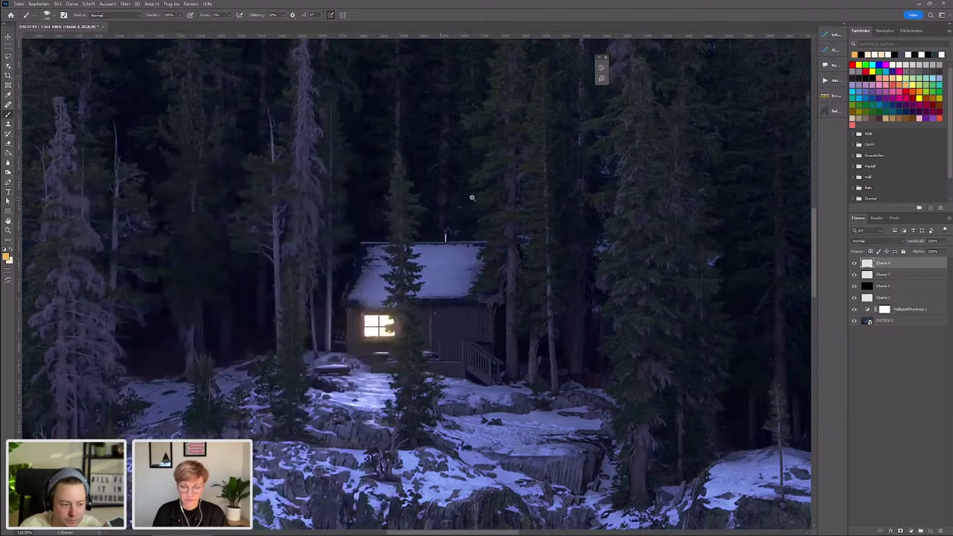
{"action": "scroll", "coordinate": [447, 261], "scroll_direction": "up", "scroll_amount": 3}
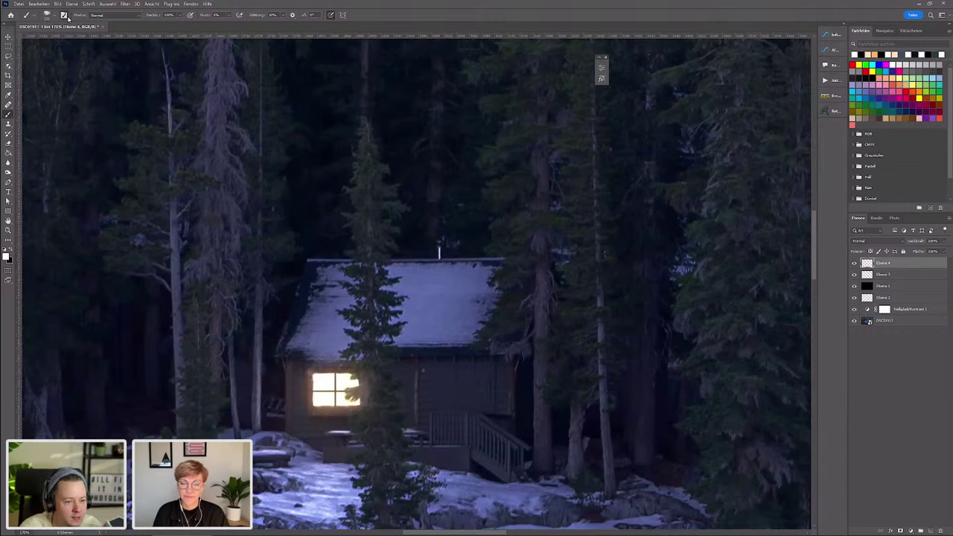
- Raise the Wolke IV brush's Shape Dynamics angle jitter to about 60%
{"action": "key", "text": "F5"}
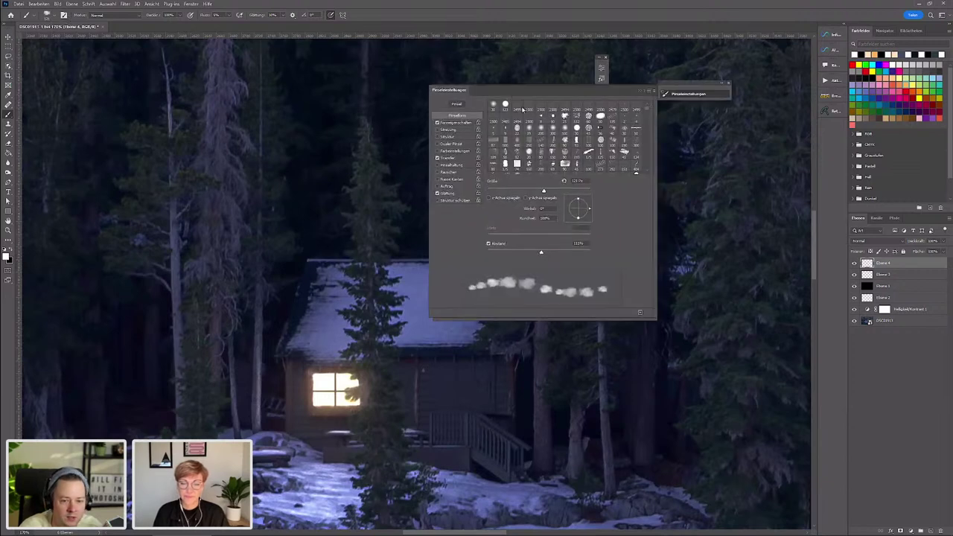
{"action": "left_click_drag", "start_coordinate": [556, 90], "coordinate": [514, 90]}
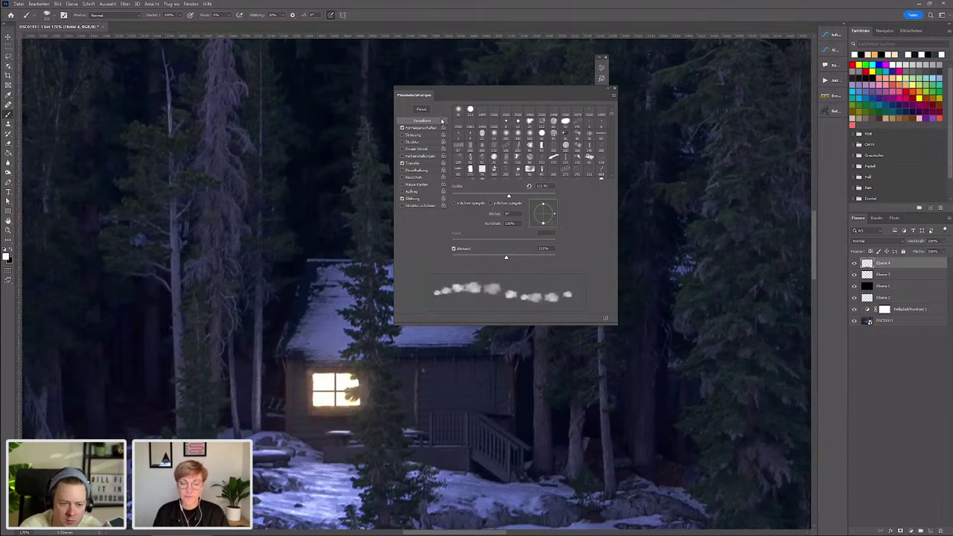
{"action": "left_click", "coordinate": [421, 130]}
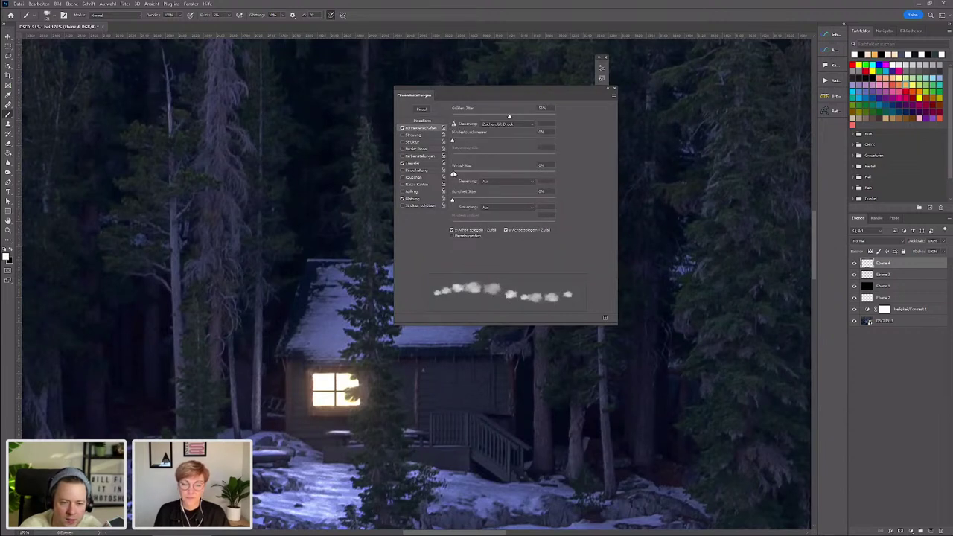
{"action": "left_click_drag", "start_coordinate": [482, 174], "coordinate": [510, 173]}
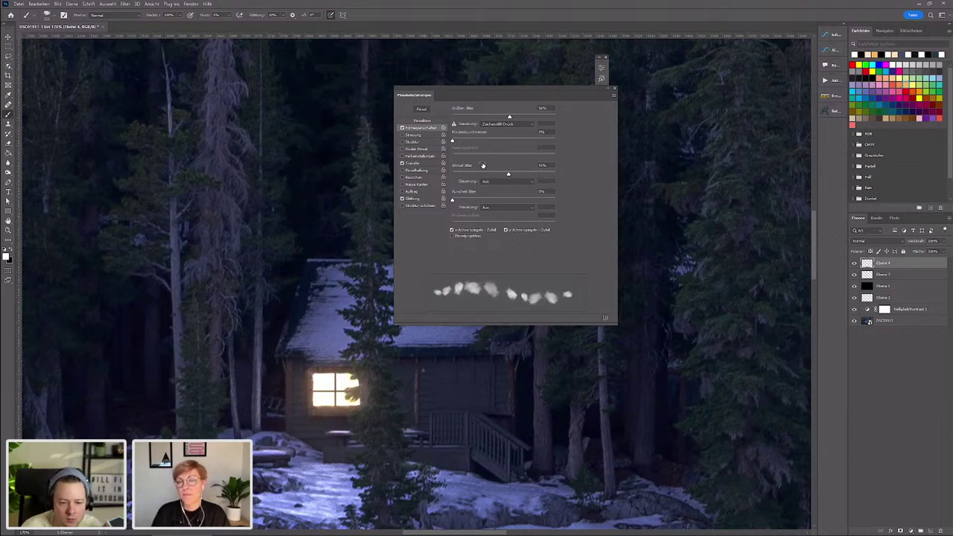
- Reduce the brush tip spacing for a continuous stroke and raise Transfer opacity jitter to about 56%
{"action": "left_click", "coordinate": [422, 120]}
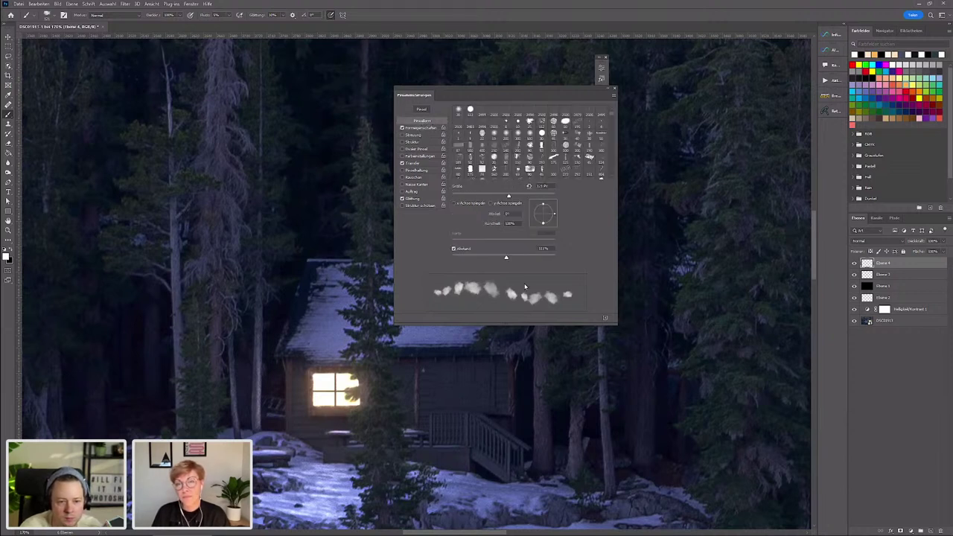
{"action": "left_click_drag", "start_coordinate": [505, 259], "coordinate": [477, 258]}
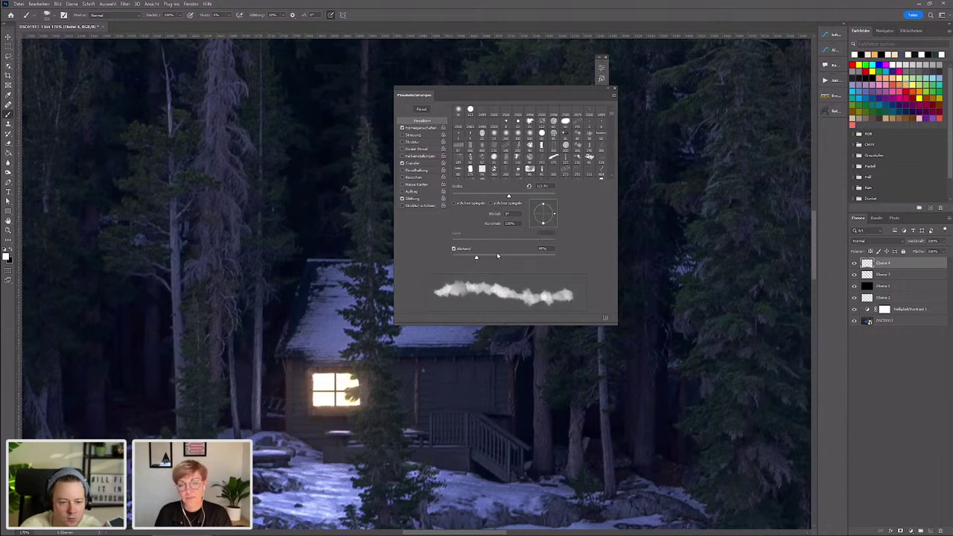
{"action": "left_click_drag", "start_coordinate": [479, 259], "coordinate": [484, 259]}
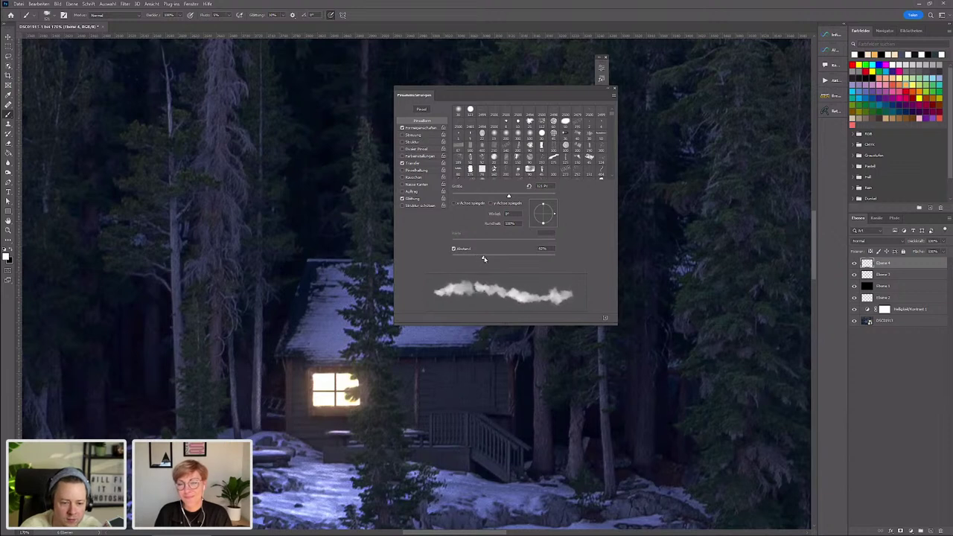
{"action": "left_click", "coordinate": [418, 163]}
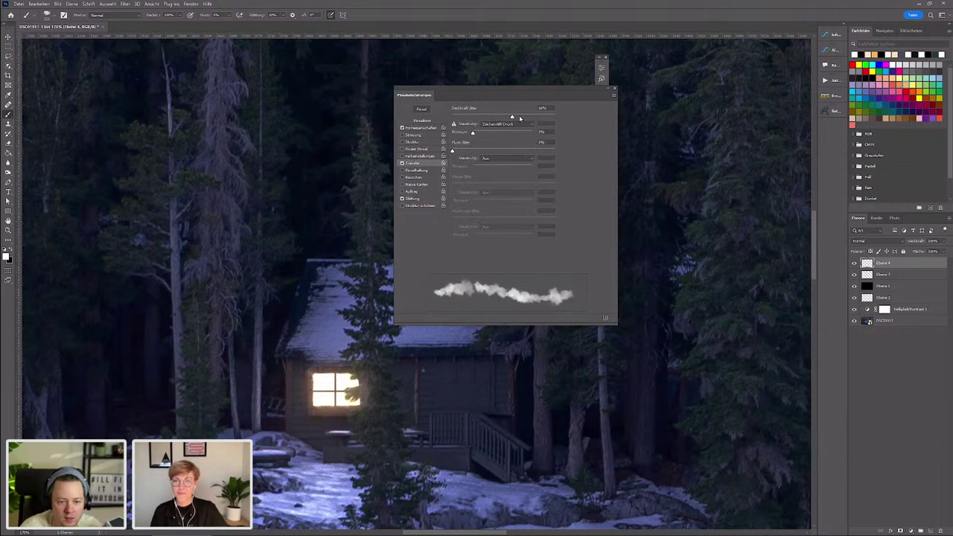
{"action": "left_click_drag", "start_coordinate": [491, 117], "coordinate": [521, 120]}
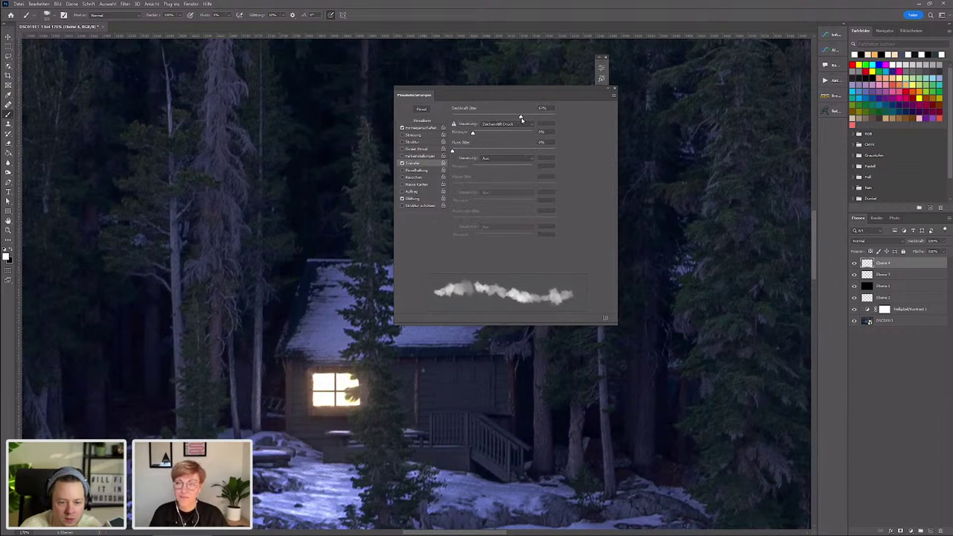
- Collapse Brush Settings, bring the area above the cabin into view, and shrink the brush
{"action": "left_click", "coordinate": [610, 90]}
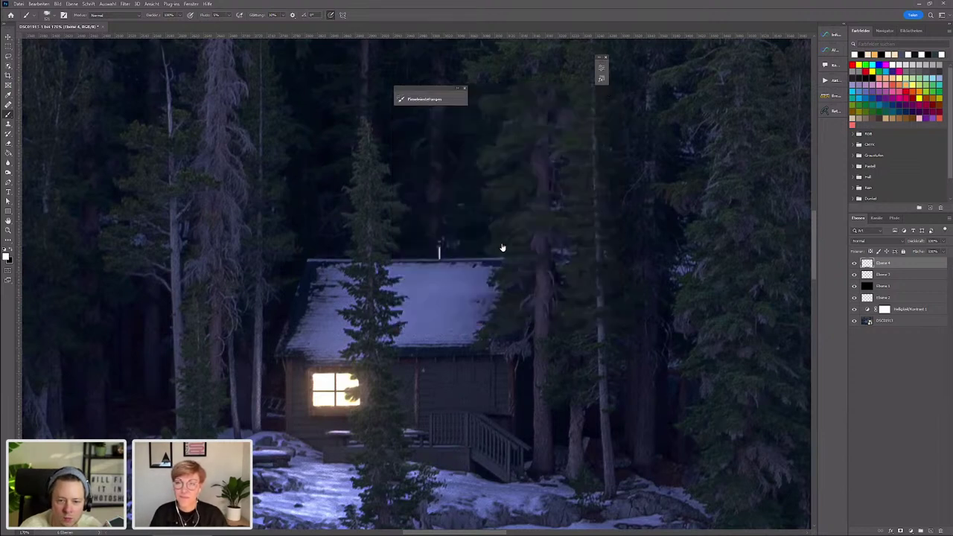
{"action": "left_click_drag", "start_coordinate": [406, 230], "coordinate": [376, 316]}
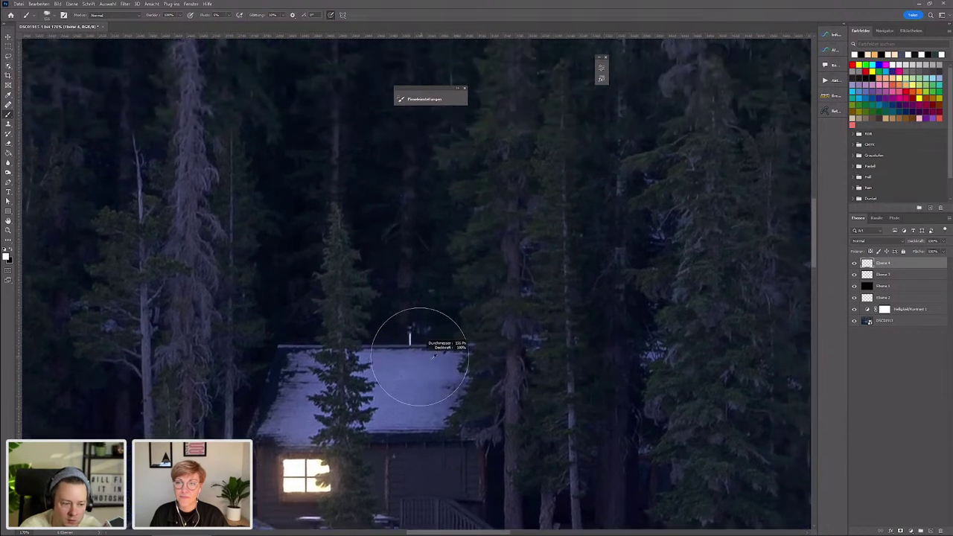
{"action": "right_click", "coordinate": [425, 319], "text": "alt"}
{"action": "left_click_drag", "start_coordinate": [411, 322], "coordinate": [402, 268]}
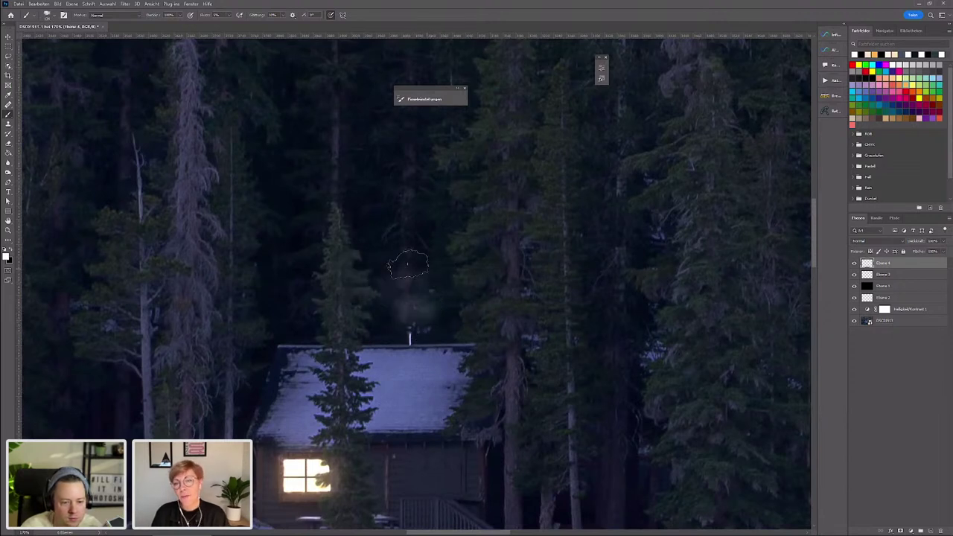
{"action": "scroll", "coordinate": [417, 291], "scroll_direction": "down", "scroll_amount": 2}
{"action": "scroll", "coordinate": [417, 291], "scroll_direction": "down", "scroll_amount": 1}
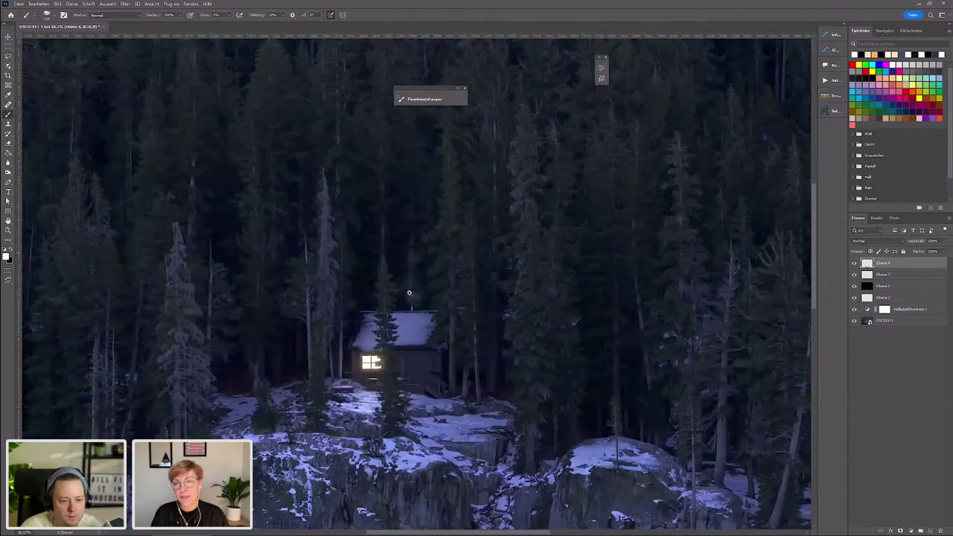
{"action": "scroll", "coordinate": [412, 292], "scroll_direction": "up", "scroll_amount": 1}
{"action": "scroll", "coordinate": [436, 296], "scroll_direction": "up", "scroll_amount": 1}
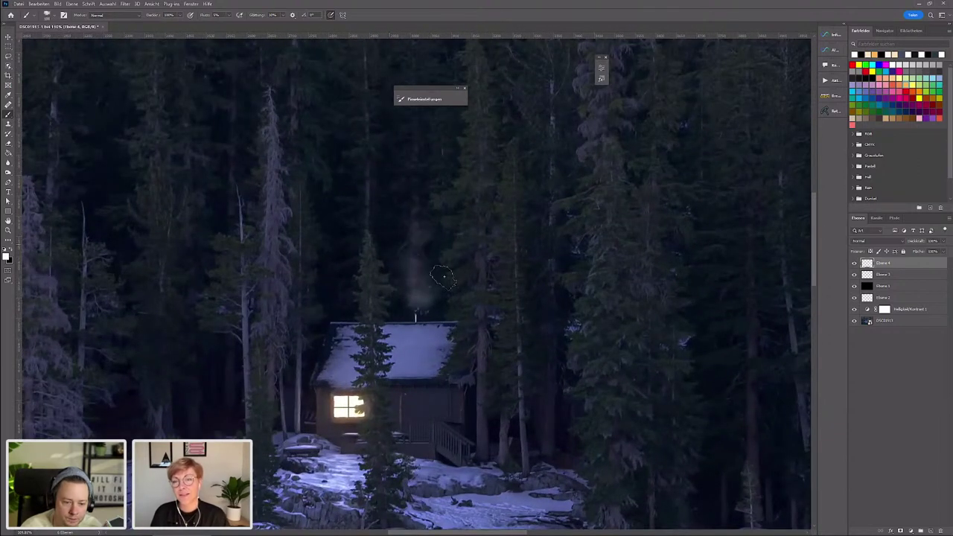
- Paint a faint stroke of smoke rising above the chimney
{"action": "mouse_move", "coordinate": [414, 298]}
{"action": "left_mouse_down"}
{"action": "mouse_move", "coordinate": [403, 191]}
{"action": "mouse_move", "coordinate": [437, 178]}
{"action": "left_mouse_up"}
{"action": "scroll", "coordinate": [425, 197], "scroll_direction": "down", "scroll_amount": 1}
{"action": "scroll", "coordinate": [415, 217], "scroll_direction": "down", "scroll_amount": 1}
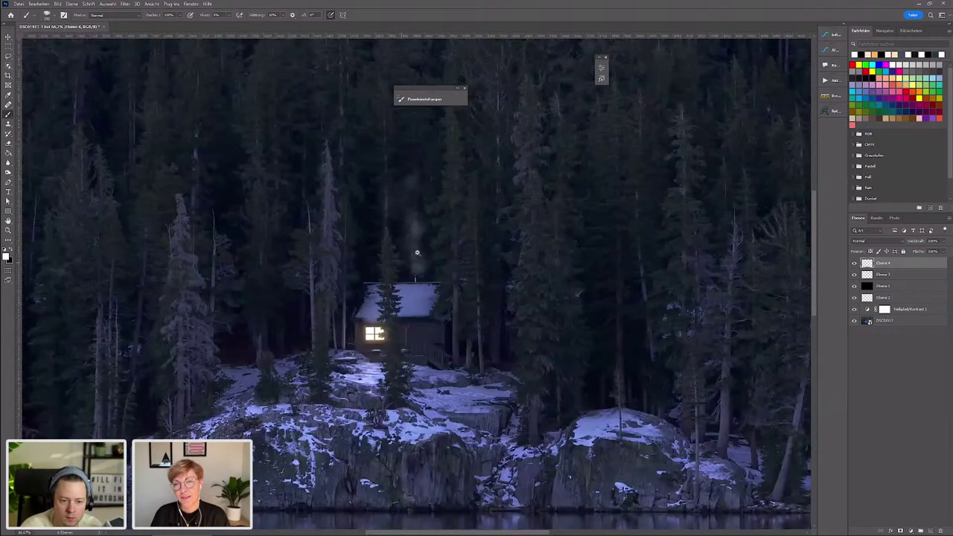
{"action": "scroll", "coordinate": [419, 233], "scroll_direction": "up", "scroll_amount": 1}
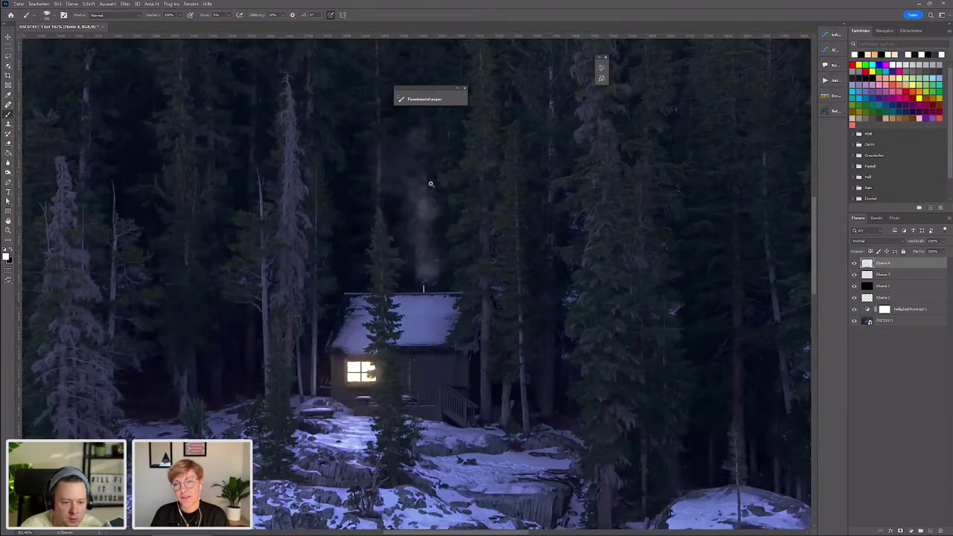
{"action": "scroll", "coordinate": [439, 175], "scroll_direction": "up", "scroll_amount": 1}
{"action": "scroll", "coordinate": [441, 173], "scroll_direction": "up", "scroll_amount": 1}
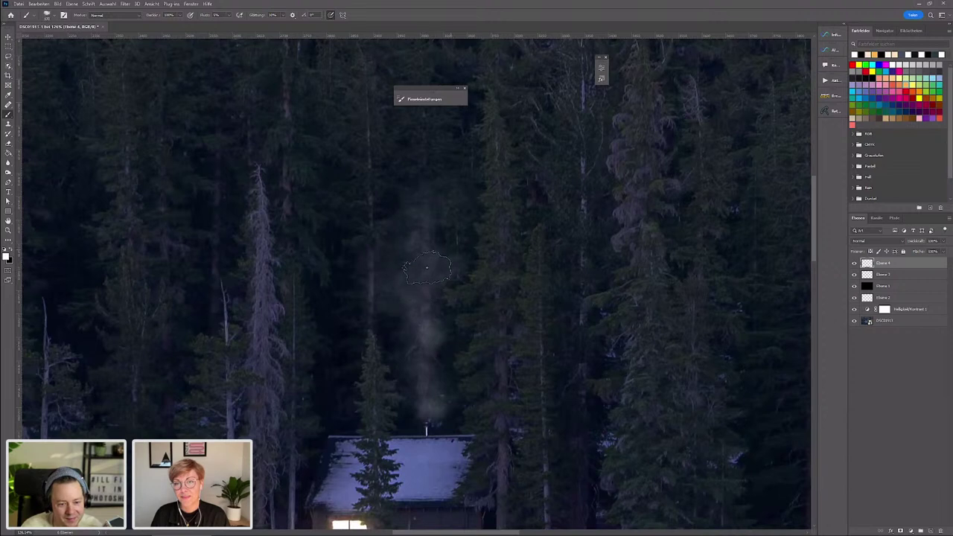
- Try a different Wolke cloud preset by stamping it on the trees, then undo
{"action": "right_click", "coordinate": [419, 261]}
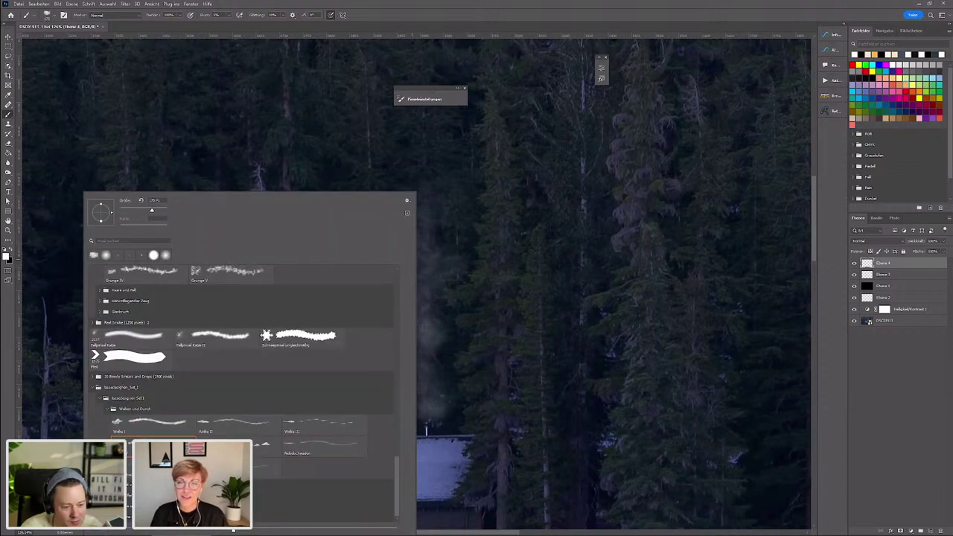
{"action": "left_click", "coordinate": [231, 447]}
{"action": "left_click", "coordinate": [602, 50]}
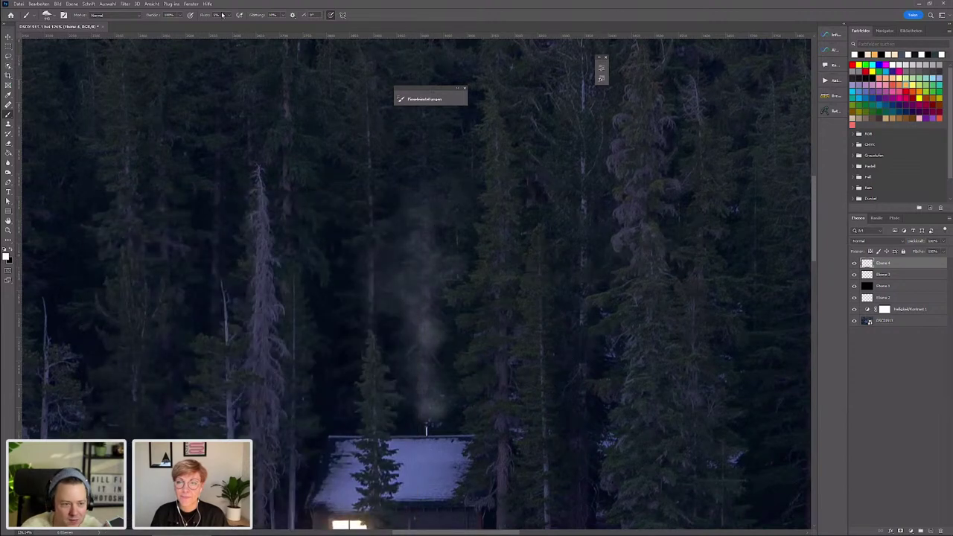
{"action": "type", "text": "100"}
{"action": "left_click", "coordinate": [607, 167]}
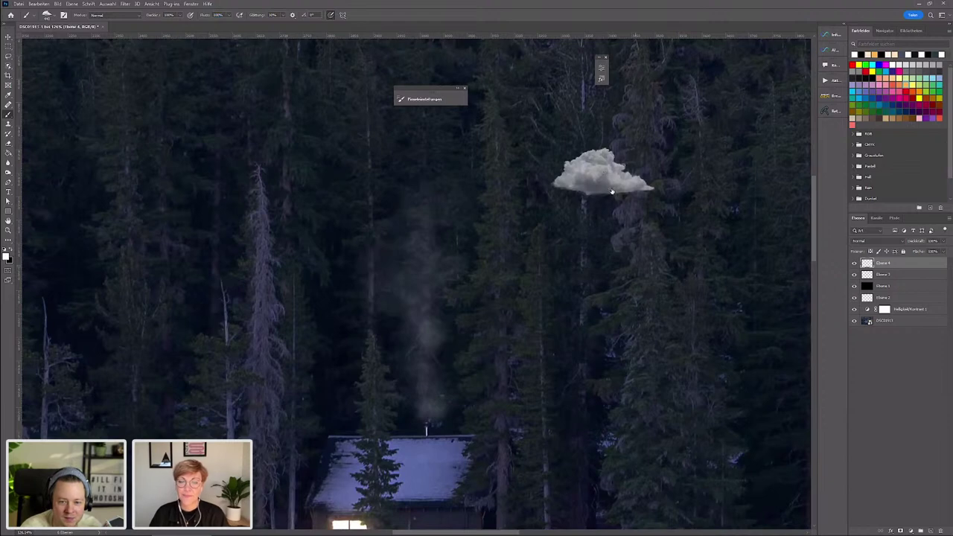
{"action": "scroll", "coordinate": [622, 163], "scroll_direction": "up", "scroll_amount": 2}
{"action": "scroll", "coordinate": [639, 170], "scroll_direction": "up", "scroll_amount": 1}
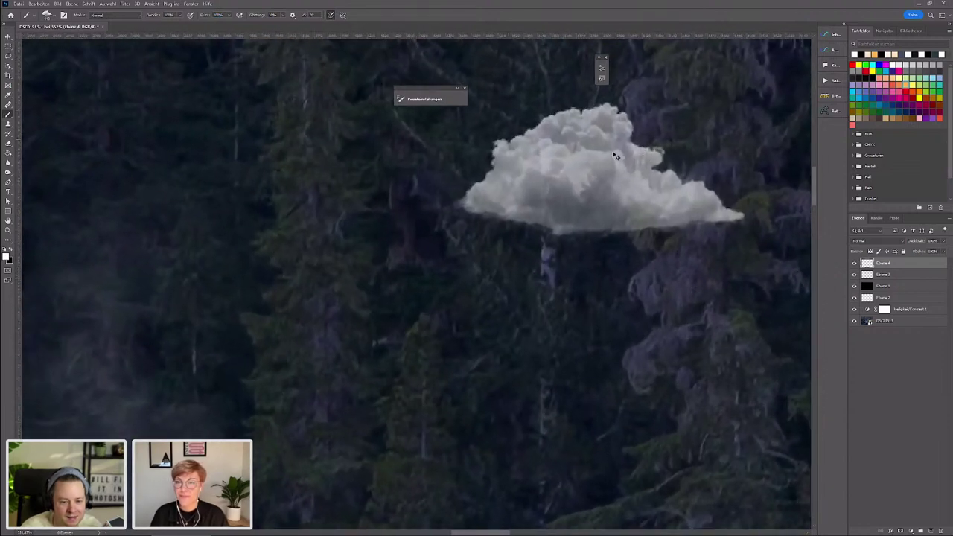
{"action": "key", "text": "ctrl+z"}
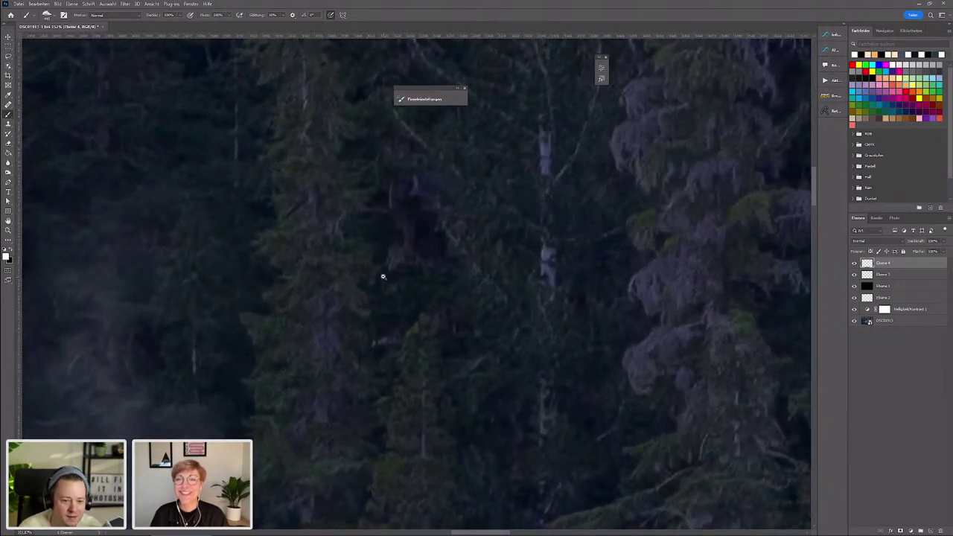
{"action": "scroll", "coordinate": [387, 272], "scroll_direction": "down", "scroll_amount": 3}
{"action": "scroll", "coordinate": [400, 264], "scroll_direction": "up", "scroll_amount": 1}
- Test-stamp a cloud just above the chimney, then undo it
{"action": "right_click", "coordinate": [411, 249]}
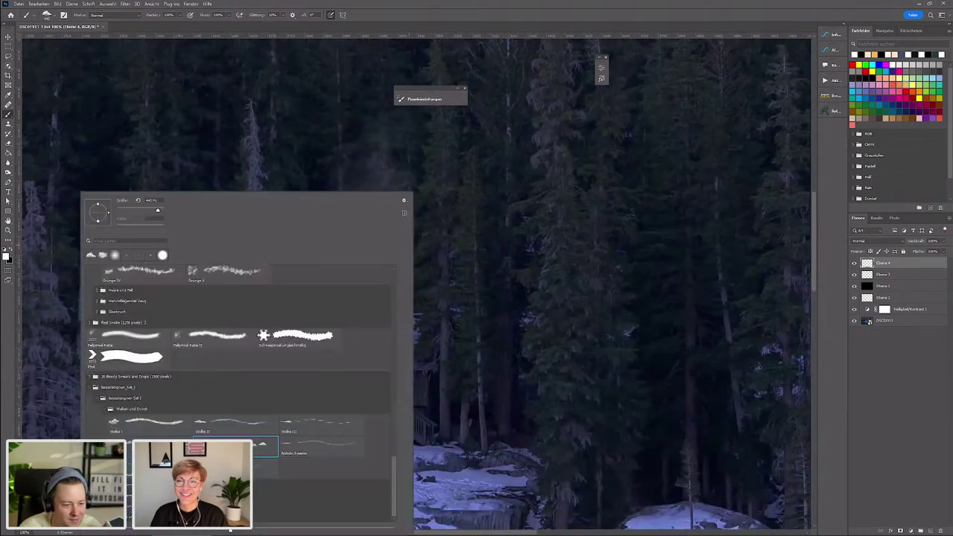
{"action": "key", "text": "Return"}
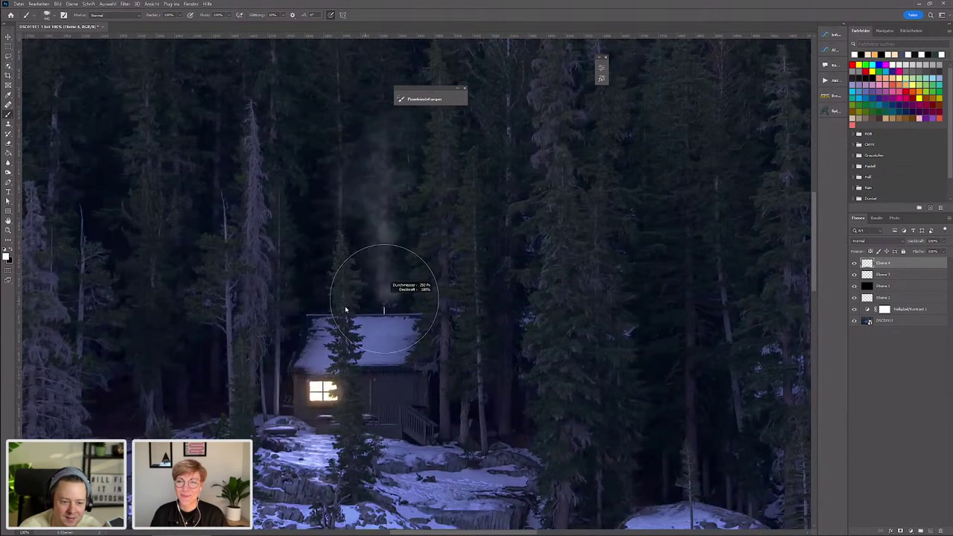
{"action": "left_click", "coordinate": [402, 274]}
{"action": "key", "text": "ctrl+z"}
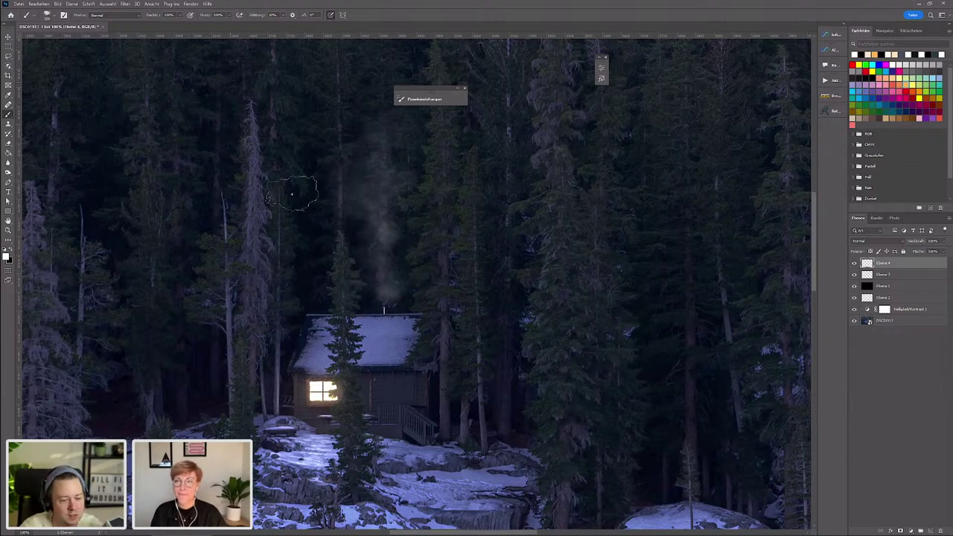
- Lower the brush flow and test another smoke stroke above the chimney, then undo it
{"action": "scroll", "coordinate": [298, 191], "scroll_direction": "up", "scroll_amount": 1}
{"action": "scroll", "coordinate": [298, 191], "scroll_direction": "up", "scroll_amount": 1}
{"action": "scroll", "coordinate": [298, 191], "scroll_direction": "up", "scroll_amount": 1}
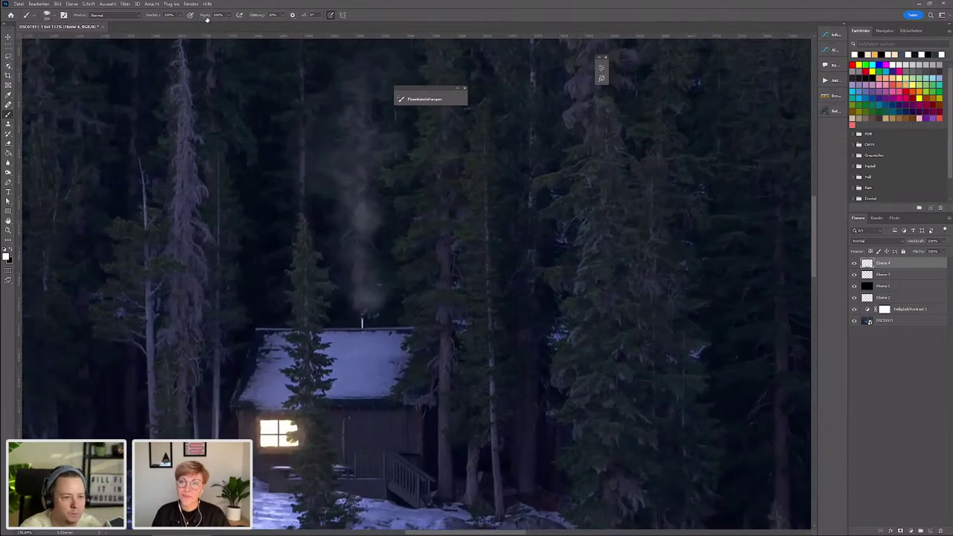
{"action": "left_click_drag", "start_coordinate": [207, 19], "coordinate": [192, 18]}
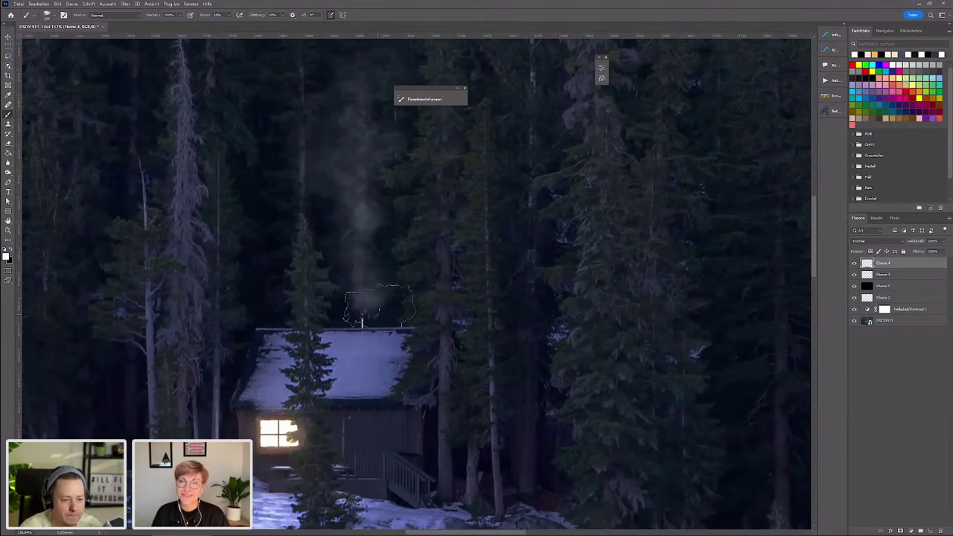
{"action": "left_click_drag", "start_coordinate": [361, 298], "coordinate": [349, 237]}
{"action": "key", "text": "ctrl+z"}
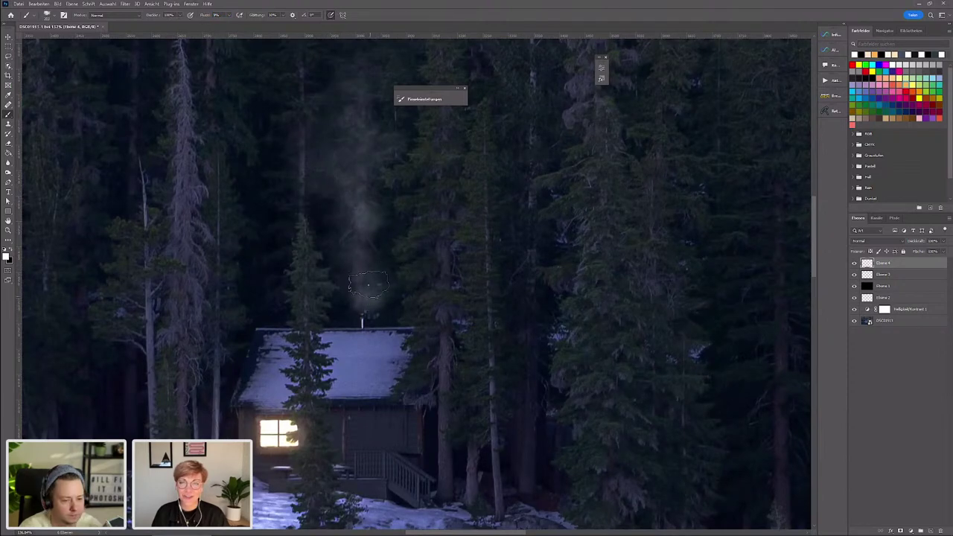
- Brighten and spread the chimney smoke with a new stroke
{"action": "scroll", "coordinate": [397, 296], "scroll_direction": "up", "scroll_amount": 3}
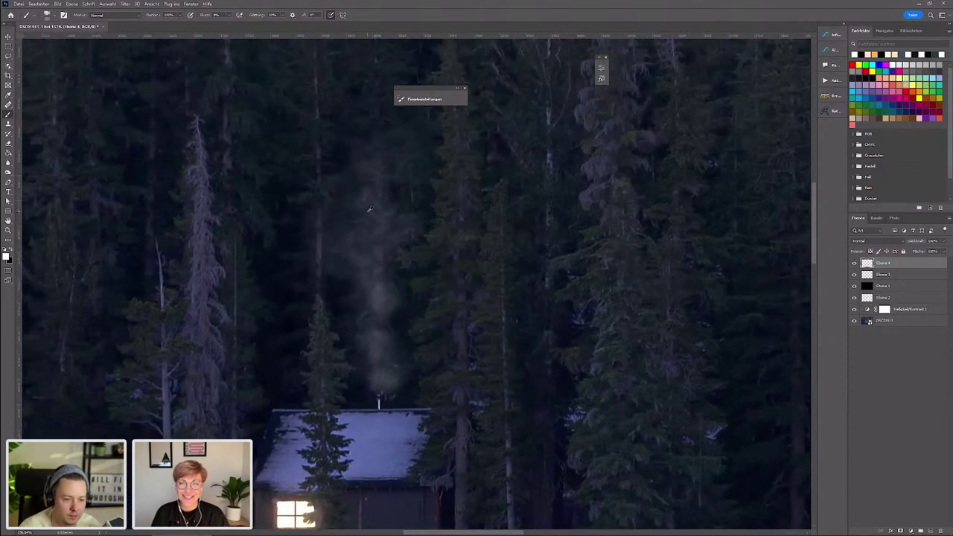
{"action": "scroll", "coordinate": [390, 215], "scroll_direction": "down", "scroll_amount": 1, "text": "alt"}
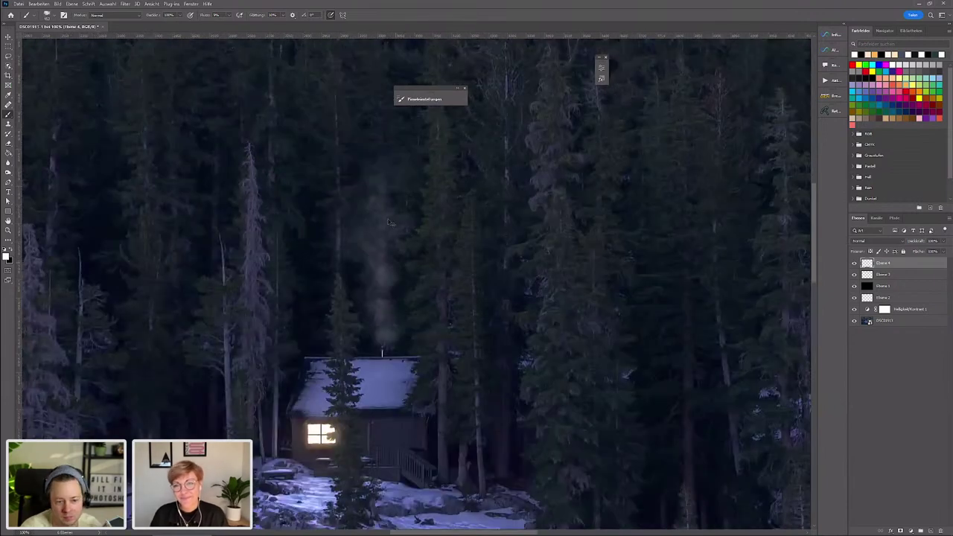
{"action": "scroll", "coordinate": [422, 231], "scroll_direction": "down", "scroll_amount": 2, "text": "alt"}
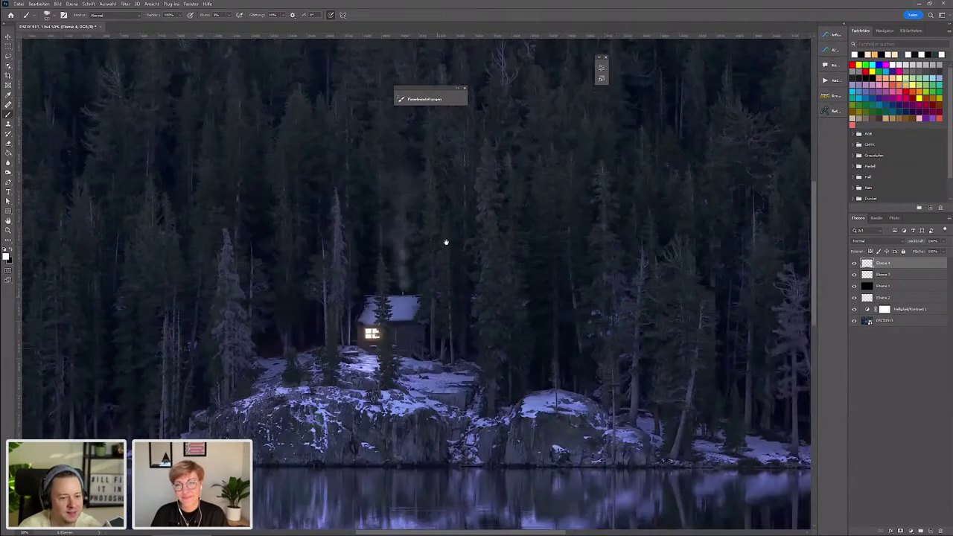
{"action": "scroll", "coordinate": [446, 242], "scroll_direction": "down", "scroll_amount": 1}
{"action": "scroll", "coordinate": [417, 250], "scroll_direction": "up", "scroll_amount": 3, "text": "alt"}
{"action": "scroll", "coordinate": [407, 257], "scroll_direction": "up", "scroll_amount": 2}
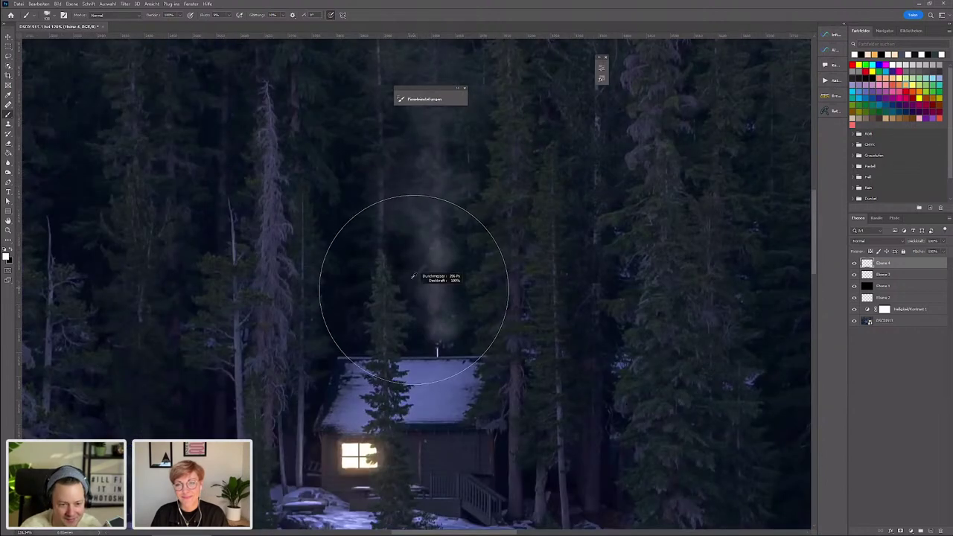
{"action": "scroll", "coordinate": [439, 292], "scroll_direction": "down", "scroll_amount": 1, "text": "alt"}
{"action": "scroll", "coordinate": [439, 293], "scroll_direction": "down", "scroll_amount": 1, "text": "alt"}
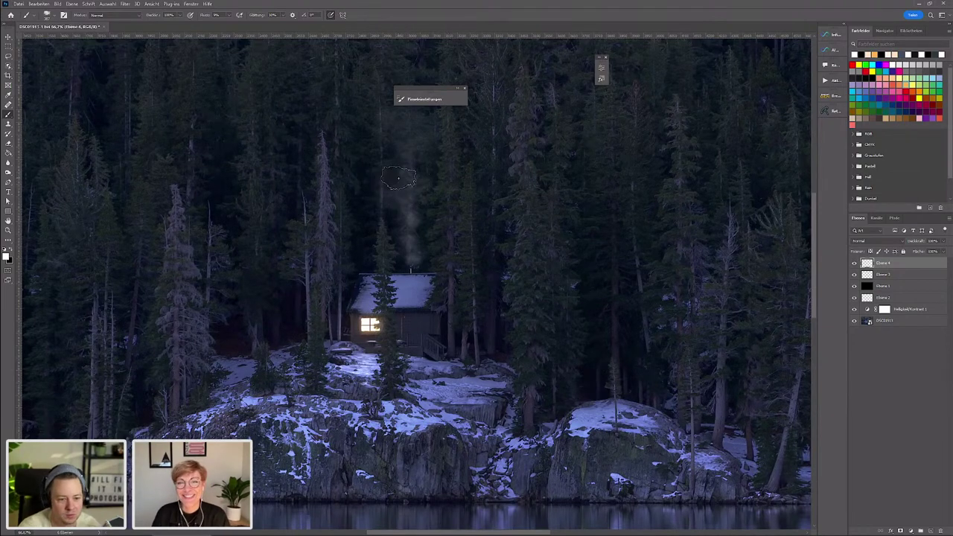
{"action": "scroll", "coordinate": [501, 202], "scroll_direction": "down", "scroll_amount": 2}
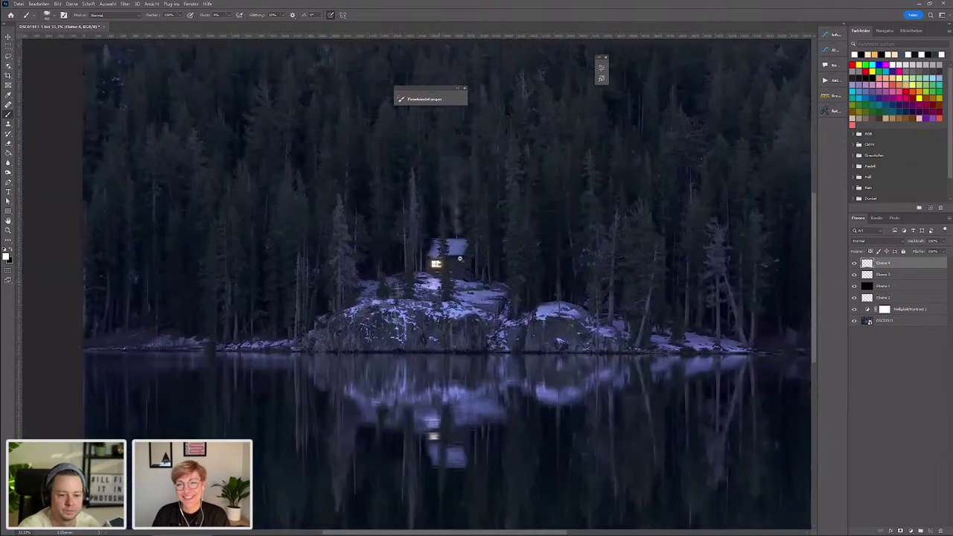
{"action": "scroll", "coordinate": [459, 258], "scroll_direction": "up", "scroll_amount": 1}
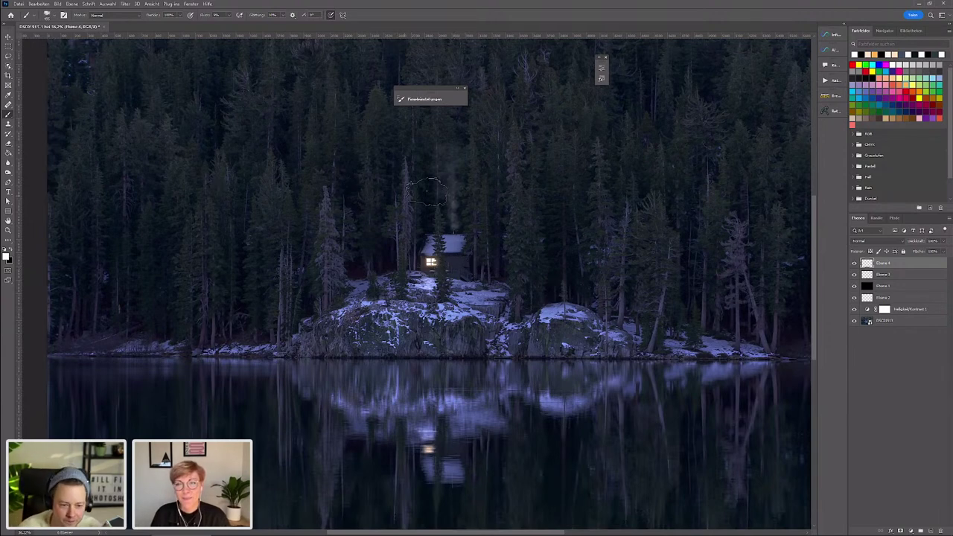
{"action": "mouse_move", "coordinate": [447, 205]}
{"action": "left_mouse_down"}
{"action": "mouse_move", "coordinate": [449, 183]}
{"action": "mouse_move", "coordinate": [453, 229]}
{"action": "left_mouse_up"}
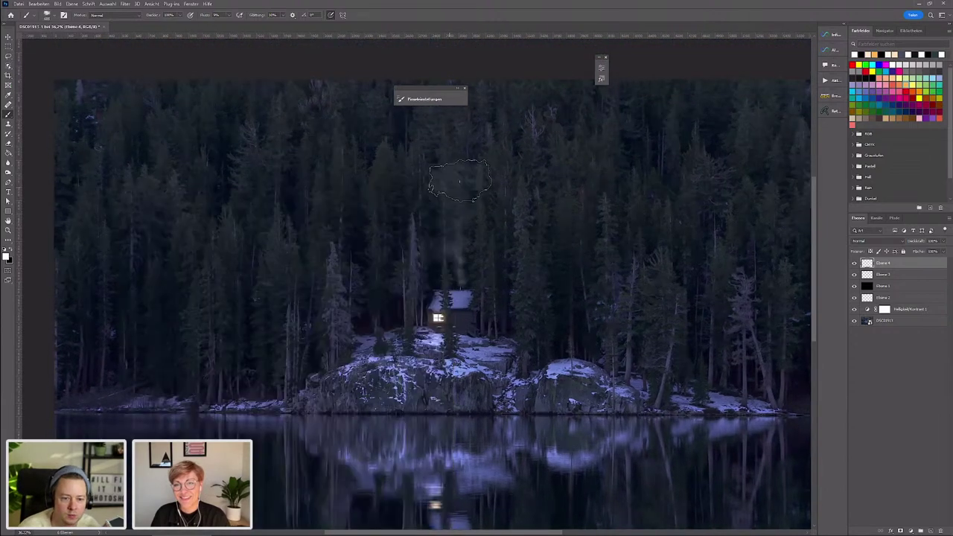
- Enlarge the brush and add a fainter wisp of smoke higher into the trees
{"action": "key", "text": "l"}
{"action": "left_click_drag", "start_coordinate": [408, 152], "coordinate": [411, 179]}
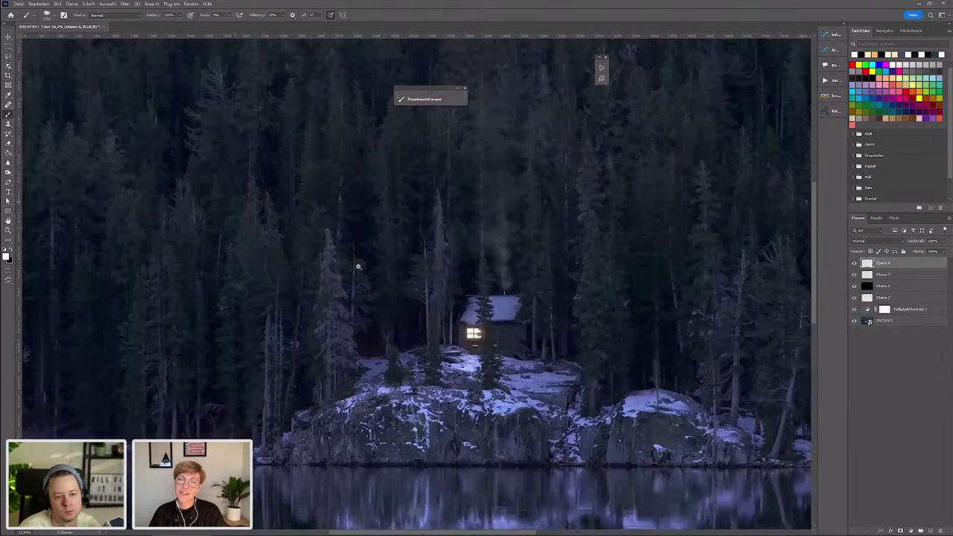
{"action": "scroll", "coordinate": [452, 165], "scroll_direction": "up", "scroll_amount": 3}
{"action": "scroll", "coordinate": [462, 206], "scroll_direction": "down", "scroll_amount": 2}
- Rename the smoke layer Ebene 4 to Rauch
{"action": "scroll", "coordinate": [447, 239], "scroll_direction": "down", "scroll_amount": 1}
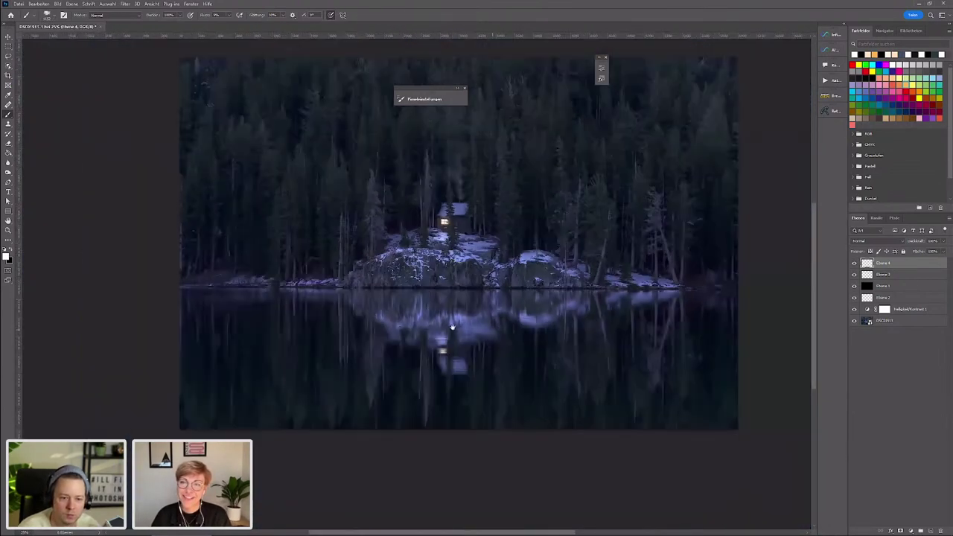
{"action": "key", "text": "v"}
{"action": "scroll", "coordinate": [395, 301], "scroll_direction": "up", "scroll_amount": 1}
{"action": "scroll", "coordinate": [412, 283], "scroll_direction": "up", "scroll_amount": 1}
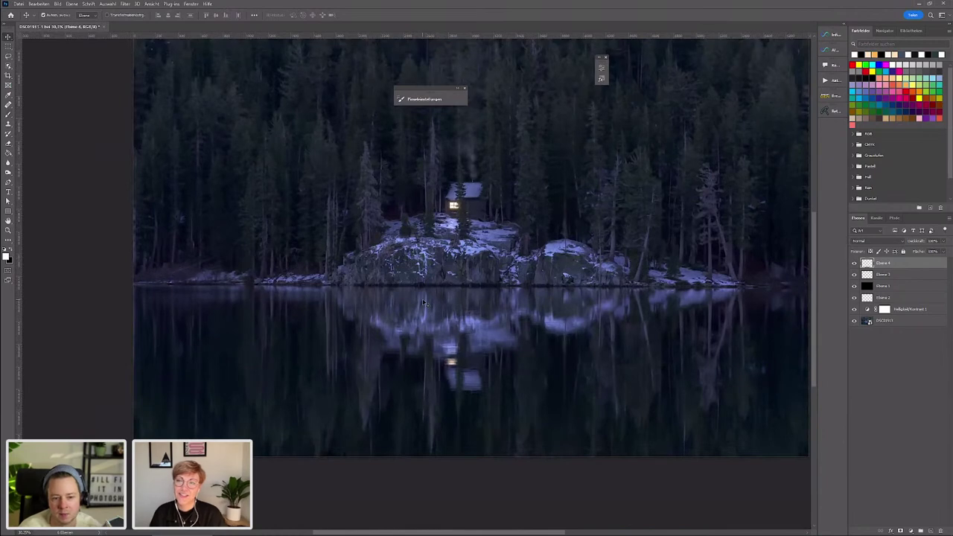
{"action": "scroll", "coordinate": [461, 249], "scroll_direction": "up", "scroll_amount": 1}
{"action": "scroll", "coordinate": [473, 244], "scroll_direction": "up", "scroll_amount": 1}
{"action": "scroll", "coordinate": [429, 258], "scroll_direction": "down", "scroll_amount": 1}
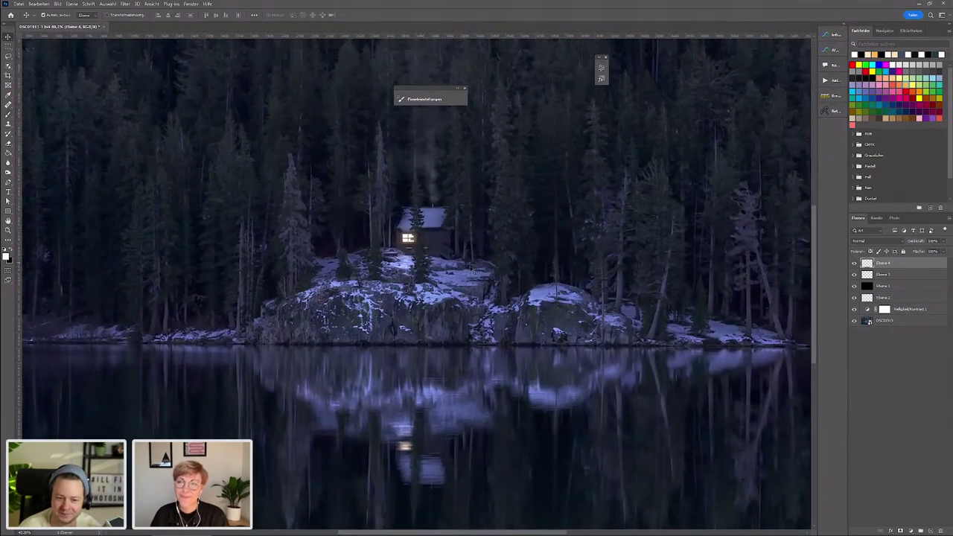
{"action": "scroll", "coordinate": [513, 260], "scroll_direction": "down", "scroll_amount": 1}
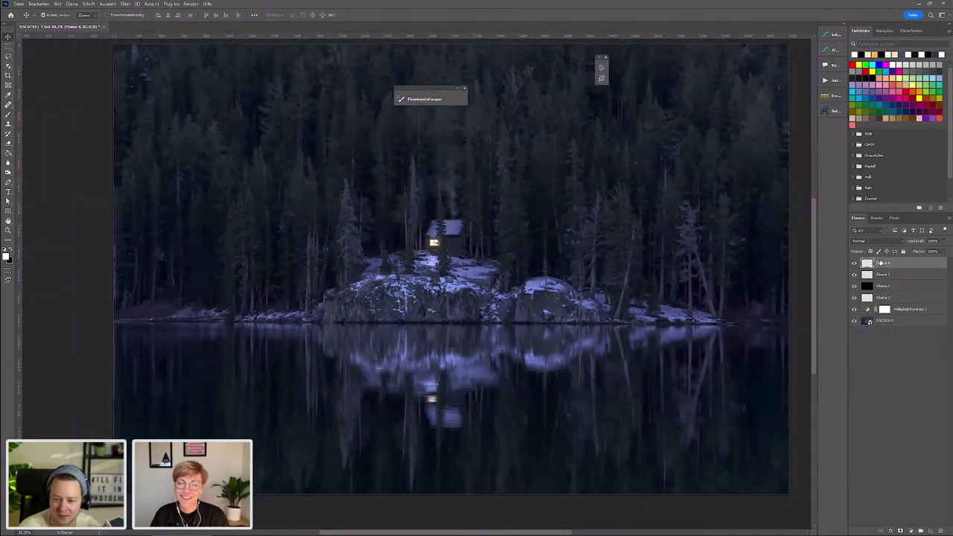
{"action": "type", "text": "Rauch"}
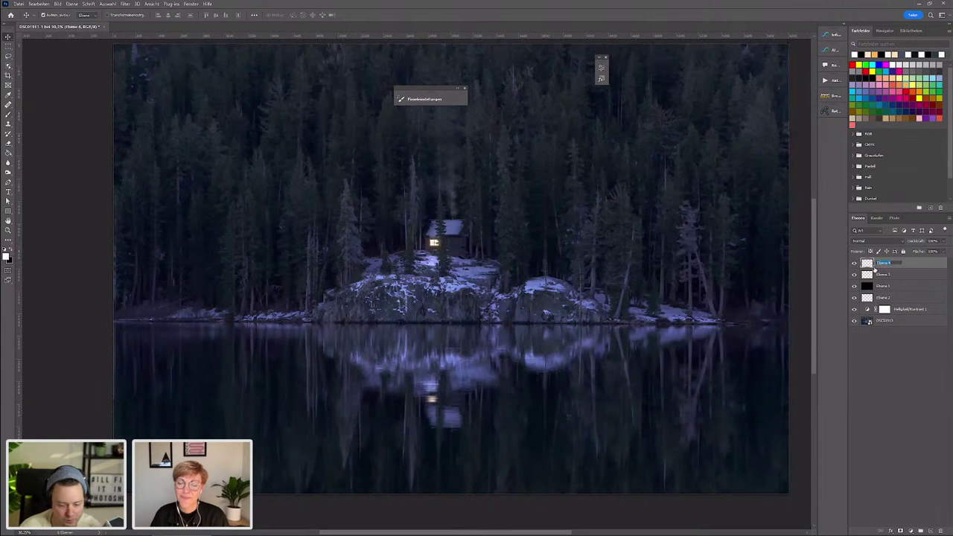
{"action": "key", "text": "Return"}
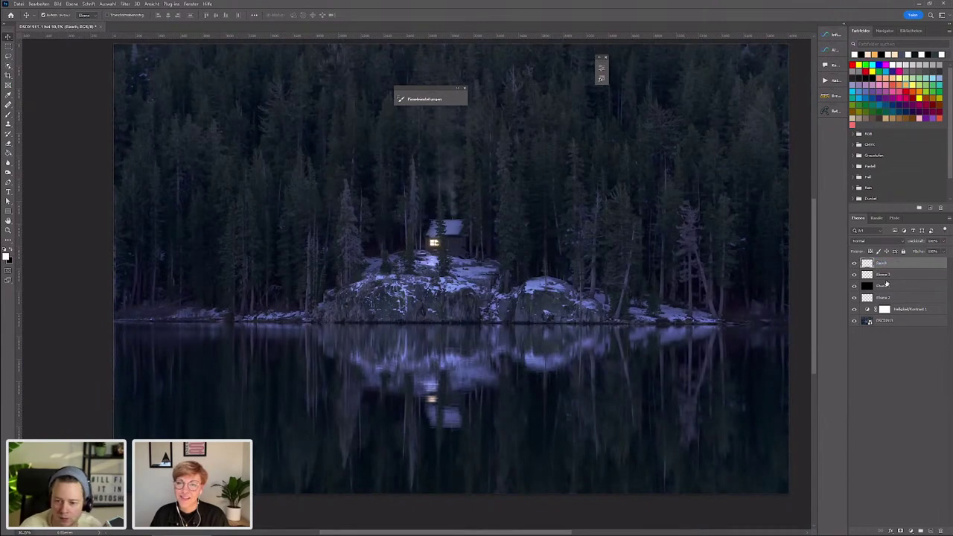
- Toggle Ebene 3's visibility off and on to compare the cabin glow
{"action": "left_click", "coordinate": [884, 279]}
{"action": "left_click", "coordinate": [854, 275]}
{"action": "left_click", "coordinate": [854, 275]}
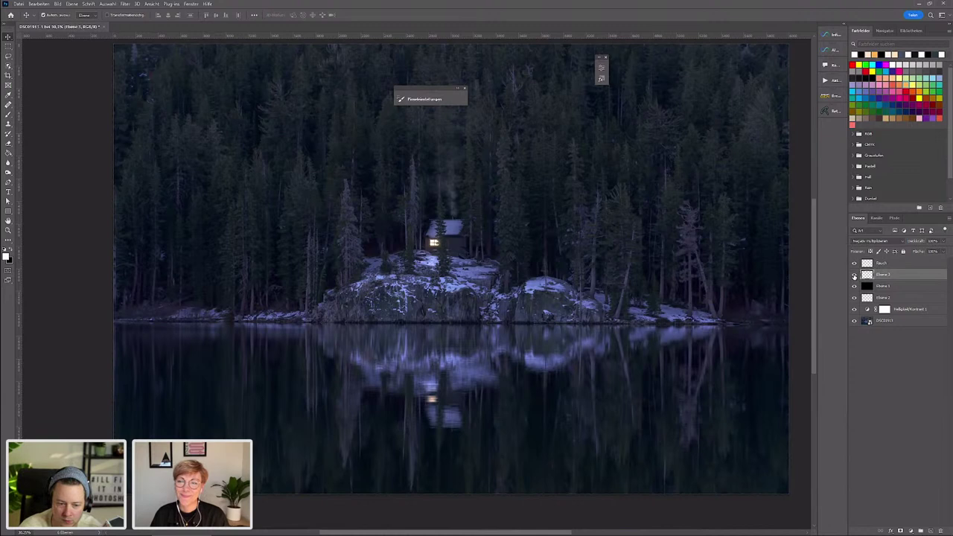
{"action": "left_click", "coordinate": [854, 275]}
{"action": "left_click", "coordinate": [854, 274]}
- Rename Ebene 3 to Überstrahlung and Ebene 1 to Licht
{"action": "double_click", "coordinate": [883, 275]}
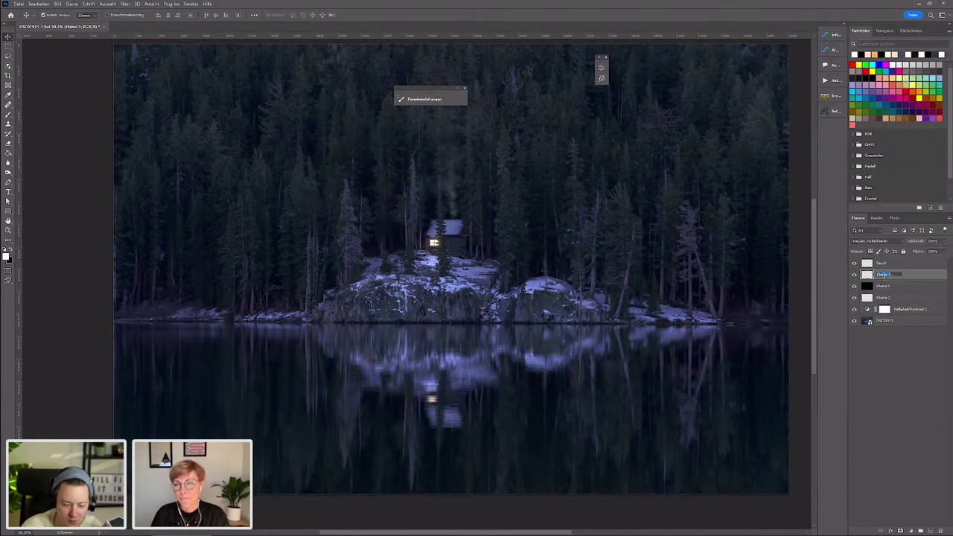
{"action": "type", "text": "Lichtstrahl"}
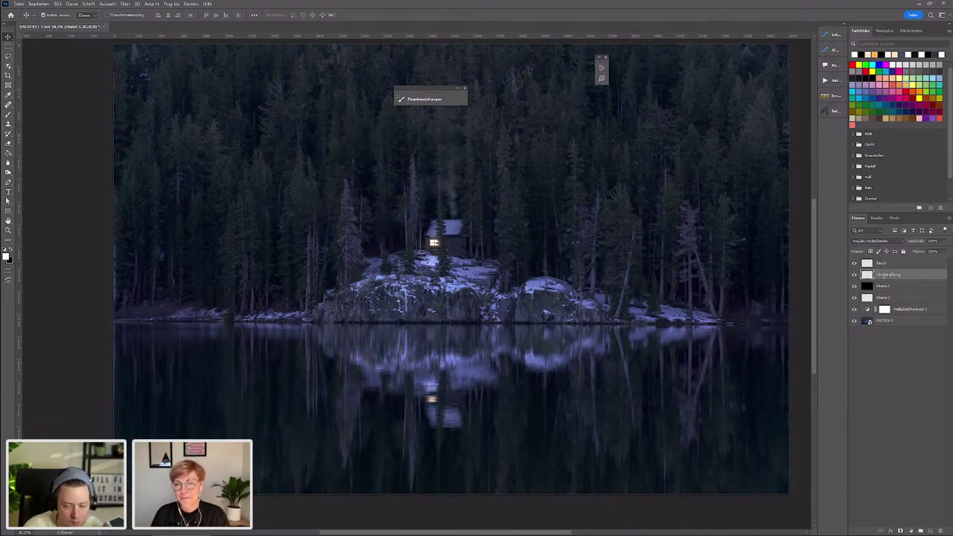
{"action": "type", "text": "ung"}
{"action": "left_click", "coordinate": [879, 288]}
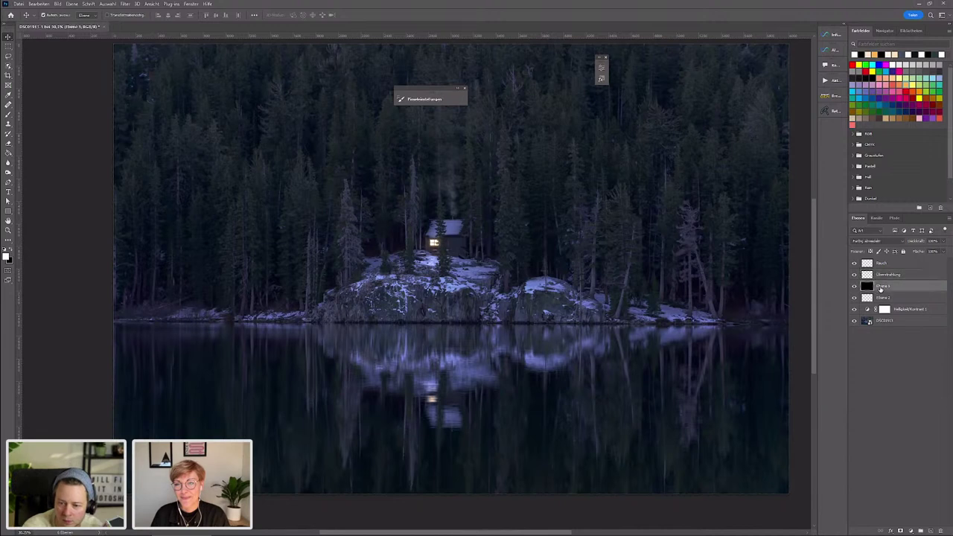
{"action": "double_click", "coordinate": [882, 286]}
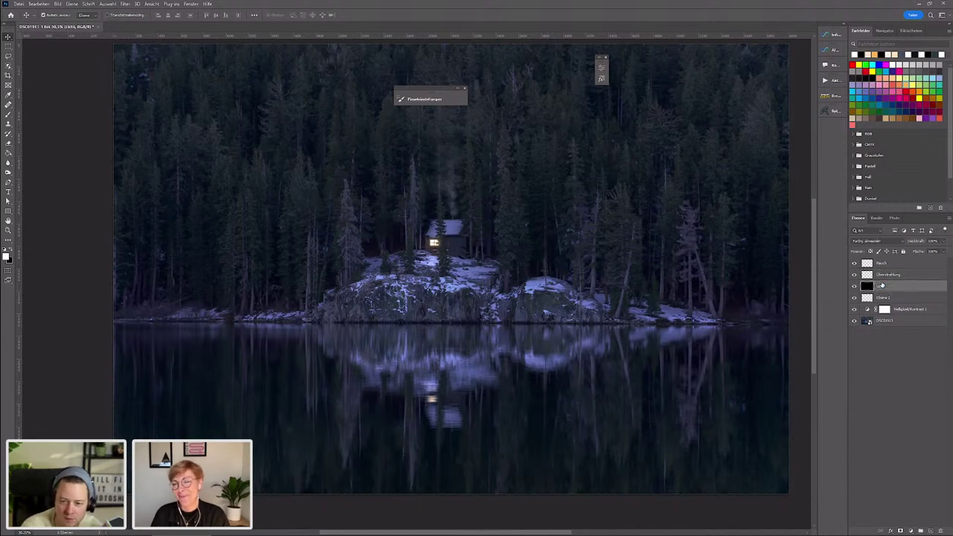
{"action": "type", "text": "Licht"}
{"action": "key", "text": "Return"}
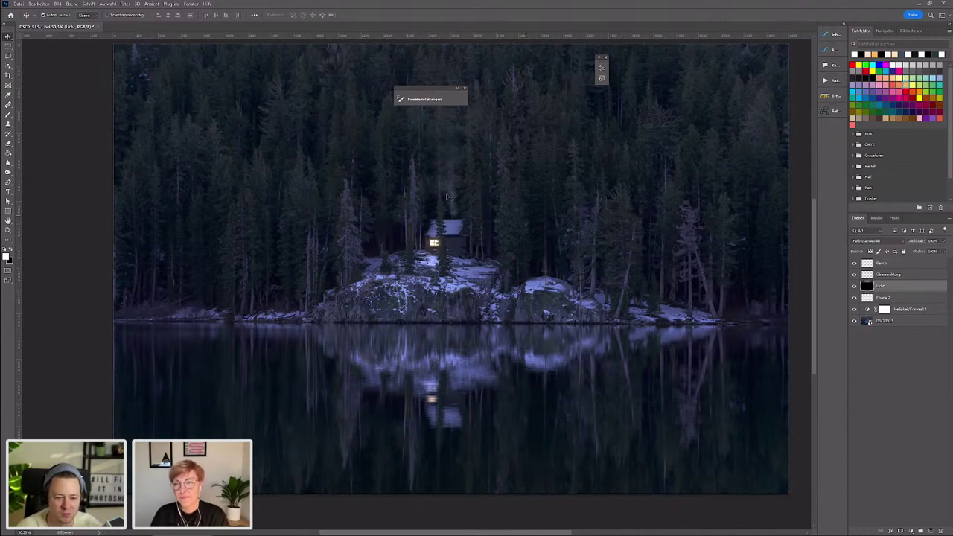
- Zoom in on the cabin, select the Brush tool with a preset tip, and pick an orange swatch
{"action": "scroll", "coordinate": [472, 239], "scroll_direction": "up", "scroll_amount": 1}
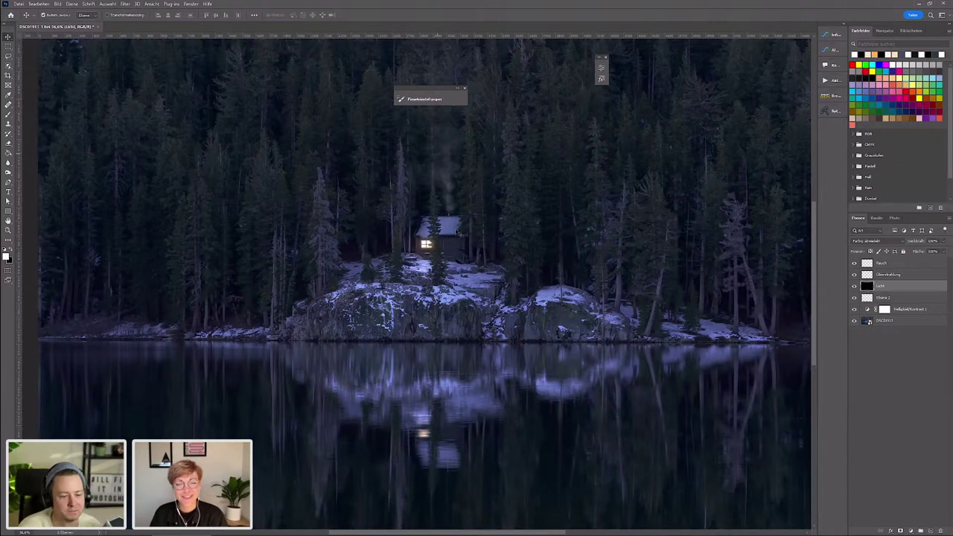
{"action": "scroll", "coordinate": [408, 223], "scroll_direction": "up", "scroll_amount": 1}
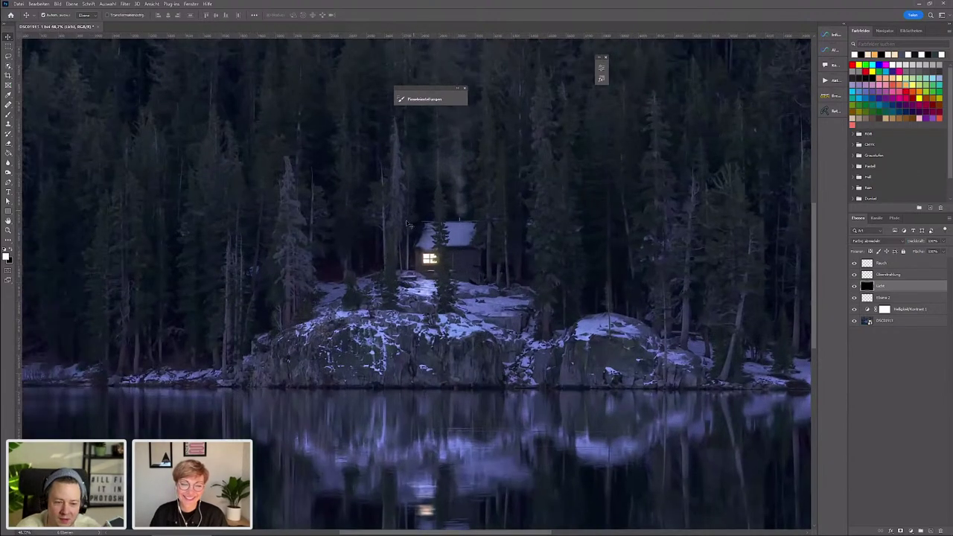
{"action": "scroll", "coordinate": [538, 245], "scroll_direction": "down", "scroll_amount": 1}
{"action": "scroll", "coordinate": [538, 245], "scroll_direction": "up", "scroll_amount": 2}
{"action": "left_click", "coordinate": [8, 114]}
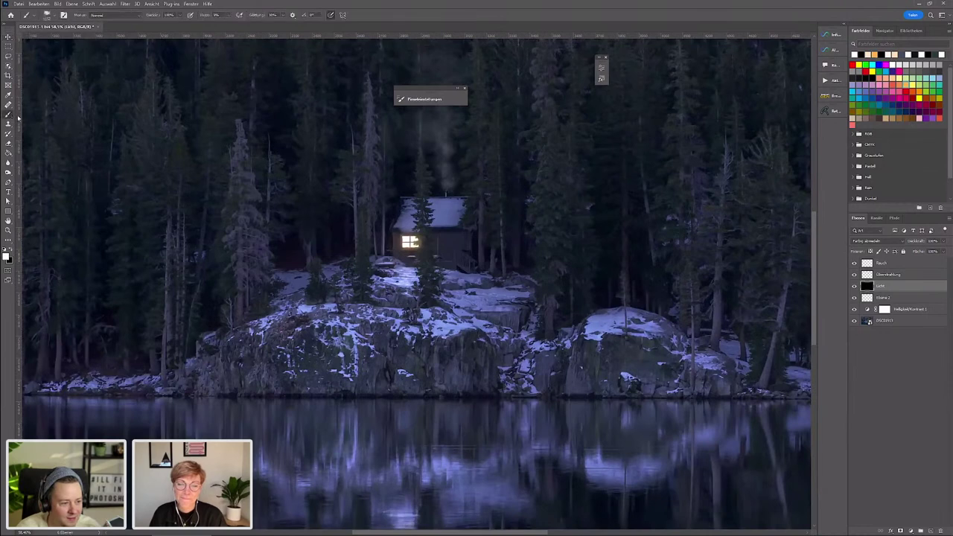
{"action": "scroll", "coordinate": [380, 239], "scroll_direction": "up", "scroll_amount": 1}
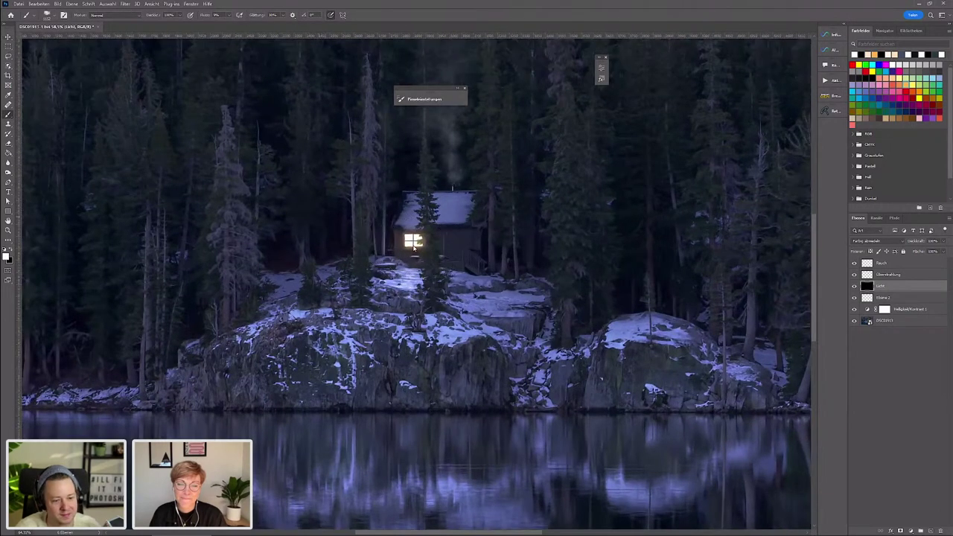
{"action": "right_click", "coordinate": [138, 258]}
{"action": "left_click", "coordinate": [637, 21]}
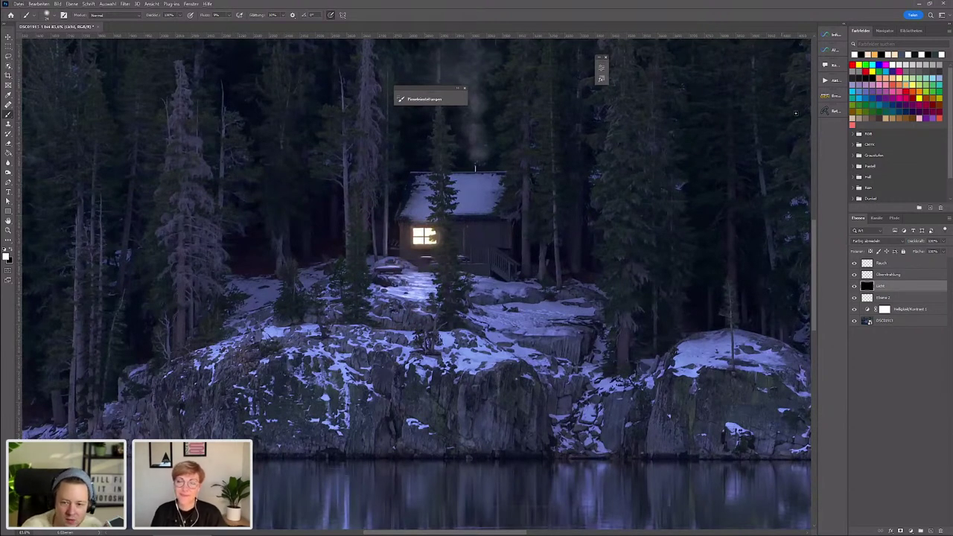
{"action": "left_click", "coordinate": [868, 65]}
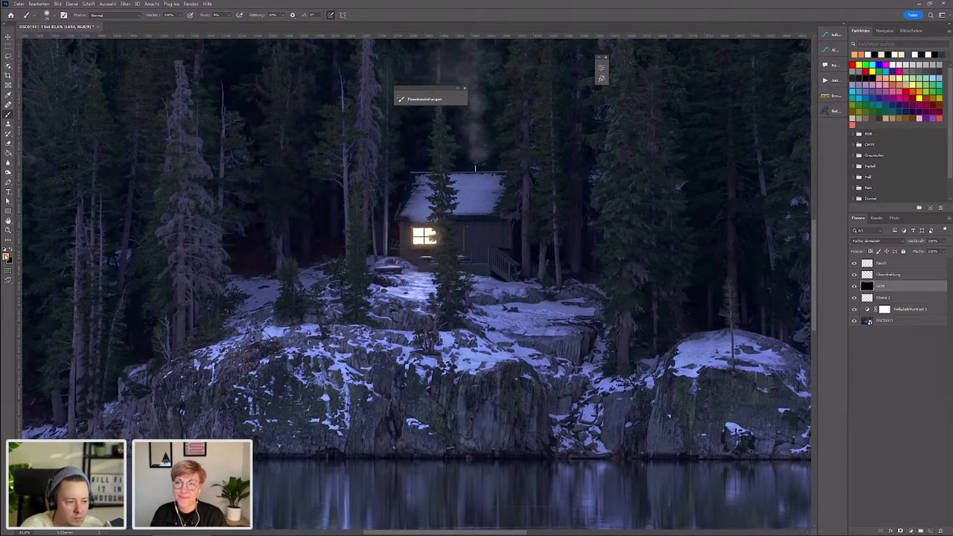
- Choose a paler orange foreground colour in the Color Picker and zoom in on the cabin
{"action": "left_click", "coordinate": [6, 256]}
{"action": "left_click", "coordinate": [631, 86]}
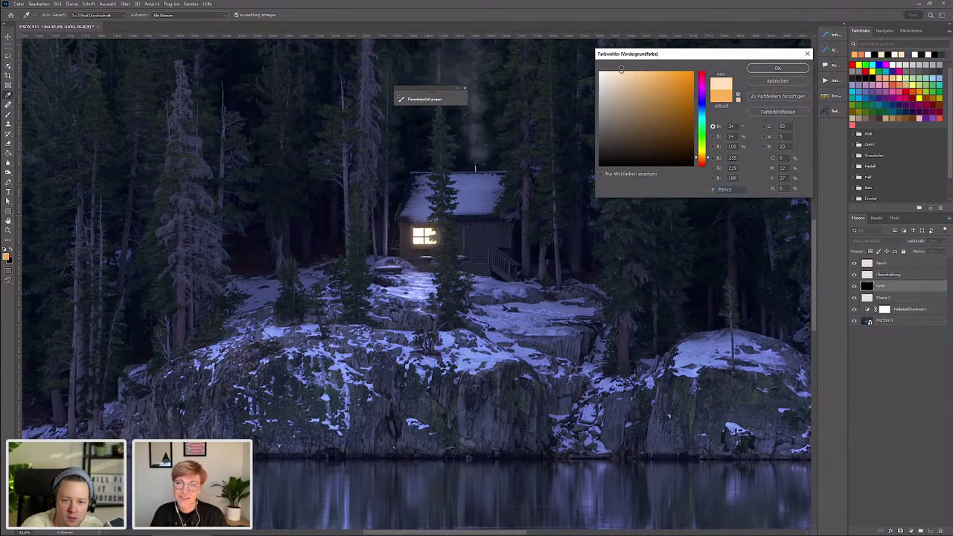
{"action": "left_click", "coordinate": [778, 68]}
{"action": "key", "text": "ctrl+plus"}
{"action": "key", "text": "ctrl+plus"}
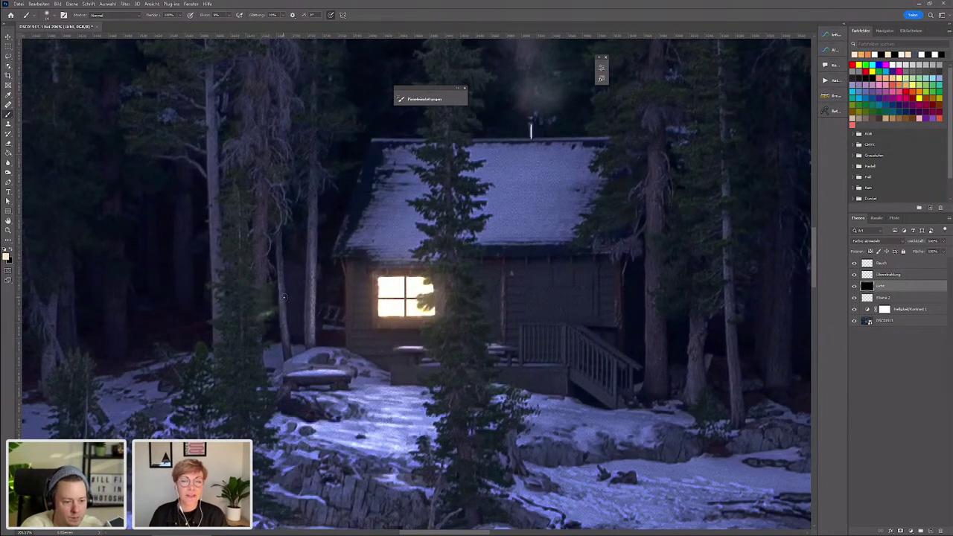
- Reset the colours so white is foreground over black, then zoom around the glowing window
{"action": "key", "text": "d"}
{"action": "key", "text": "x"}
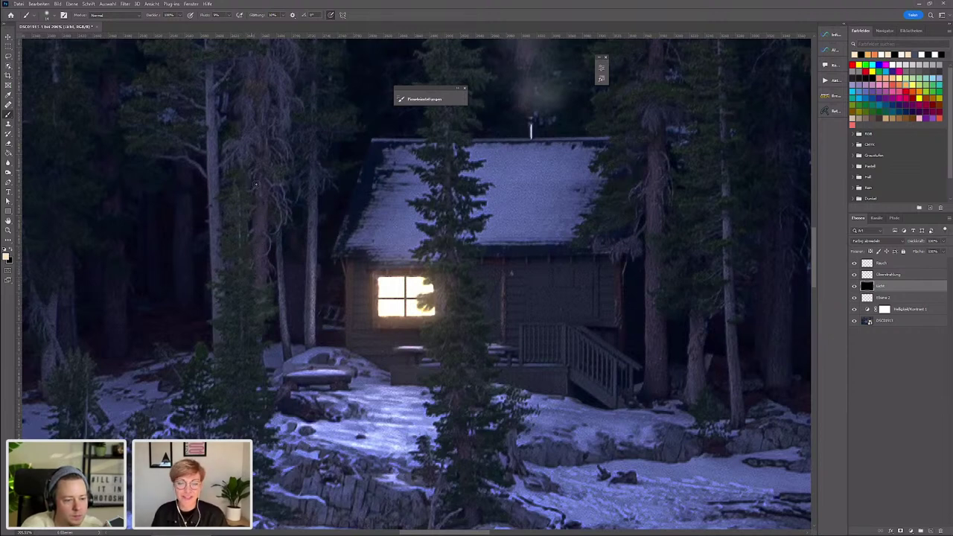
{"action": "key", "text": "ctrl"}
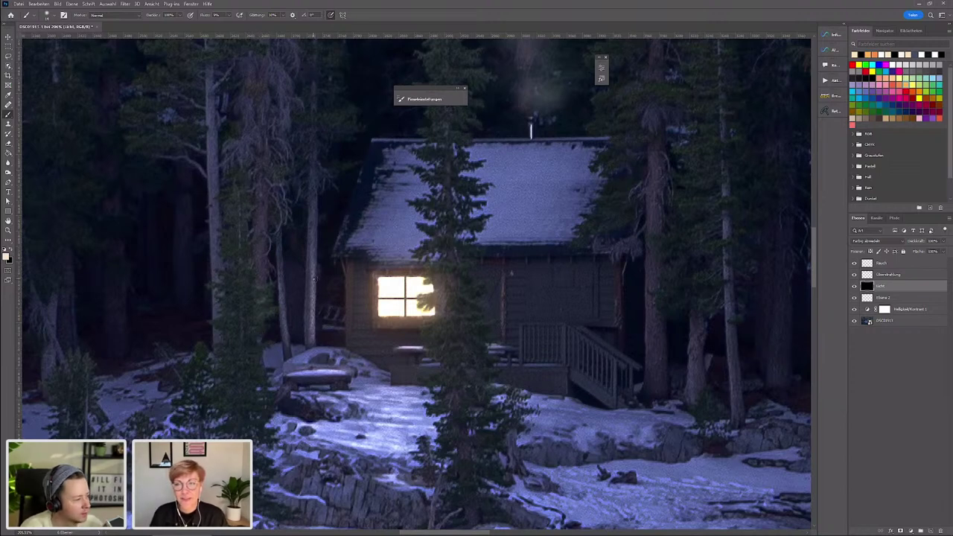
{"action": "scroll", "coordinate": [385, 330], "scroll_direction": "up", "scroll_amount": 2}
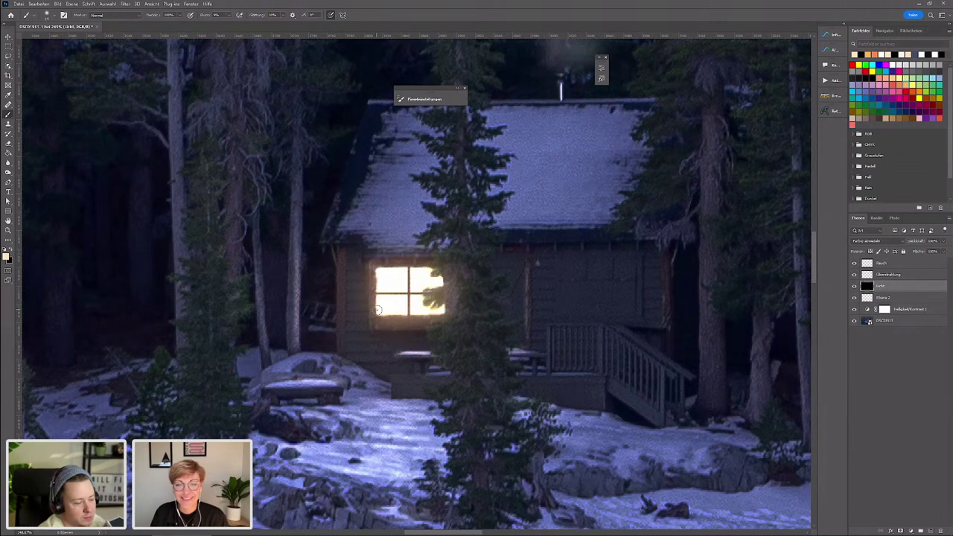
{"action": "scroll", "coordinate": [380, 313], "scroll_direction": "up", "scroll_amount": 3}
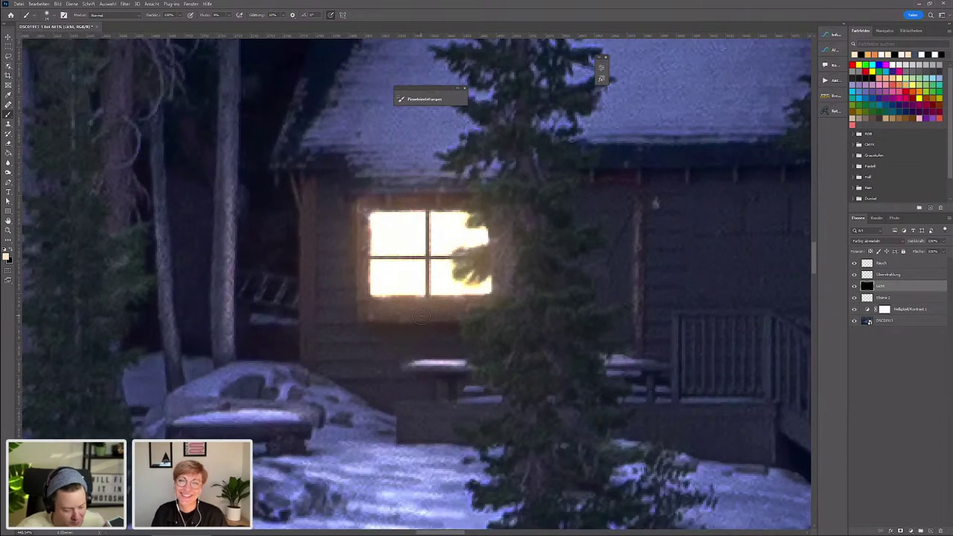
{"action": "scroll", "coordinate": [450, 303], "scroll_direction": "up", "scroll_amount": 1}
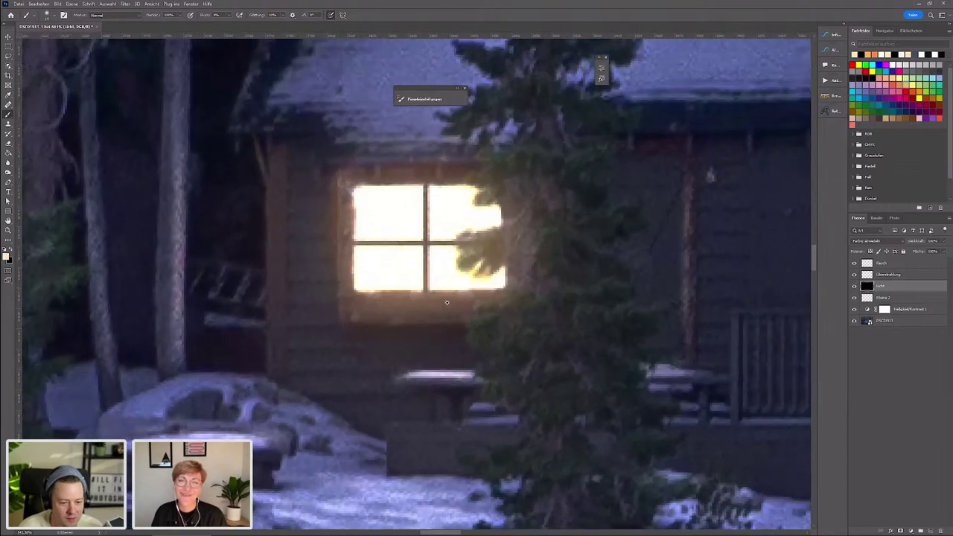
{"action": "scroll", "coordinate": [454, 306], "scroll_direction": "down", "scroll_amount": 1}
{"action": "scroll", "coordinate": [460, 309], "scroll_direction": "down", "scroll_amount": 2}
- Pan and zoom the view to the snowy rocks below the cabin
{"action": "scroll", "coordinate": [460, 310], "scroll_direction": "down", "scroll_amount": 2}
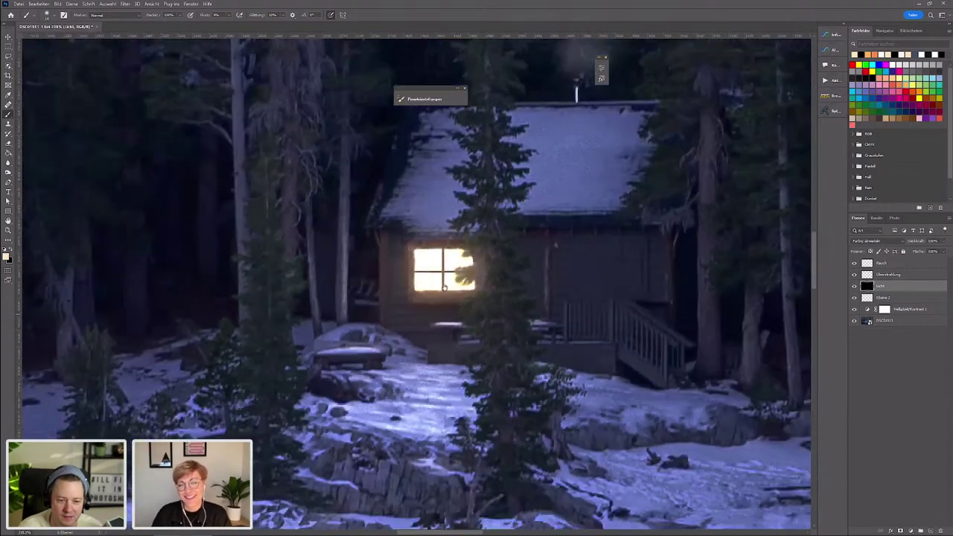
{"action": "left_click_drag", "start_coordinate": [460, 309], "coordinate": [444, 284]}
{"action": "scroll", "coordinate": [442, 282], "scroll_direction": "down", "scroll_amount": 2}
{"action": "scroll", "coordinate": [444, 294], "scroll_direction": "down", "scroll_amount": 2}
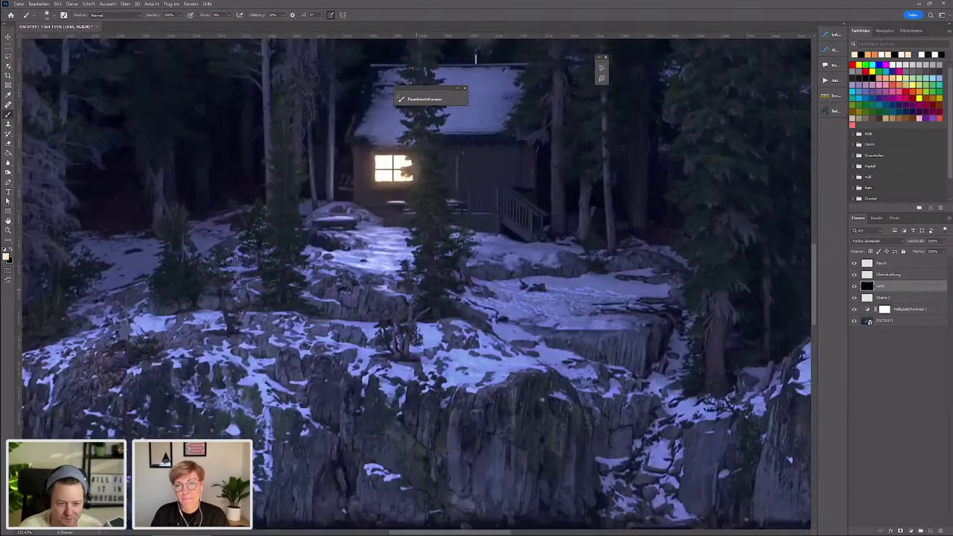
{"action": "scroll", "coordinate": [445, 313], "scroll_direction": "down", "scroll_amount": 2}
{"action": "scroll", "coordinate": [447, 329], "scroll_direction": "down", "scroll_amount": 2}
{"action": "scroll", "coordinate": [447, 328], "scroll_direction": "down", "scroll_amount": 1}
{"action": "scroll", "coordinate": [447, 329], "scroll_direction": "down", "scroll_amount": 2}
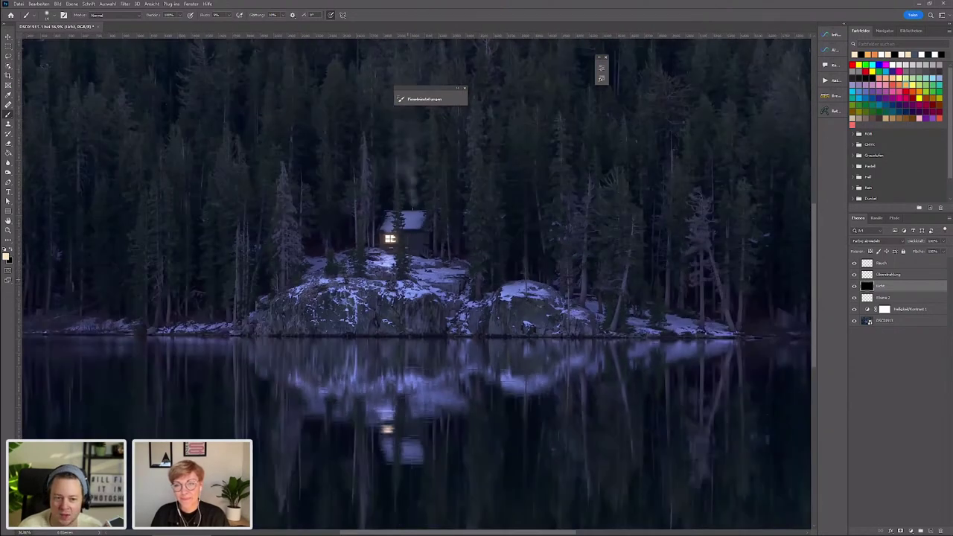
{"action": "scroll", "coordinate": [447, 328], "scroll_direction": "down", "scroll_amount": 2}
{"action": "scroll", "coordinate": [394, 298], "scroll_direction": "up", "scroll_amount": 2}
{"action": "scroll", "coordinate": [390, 220], "scroll_direction": "down", "scroll_amount": 2}
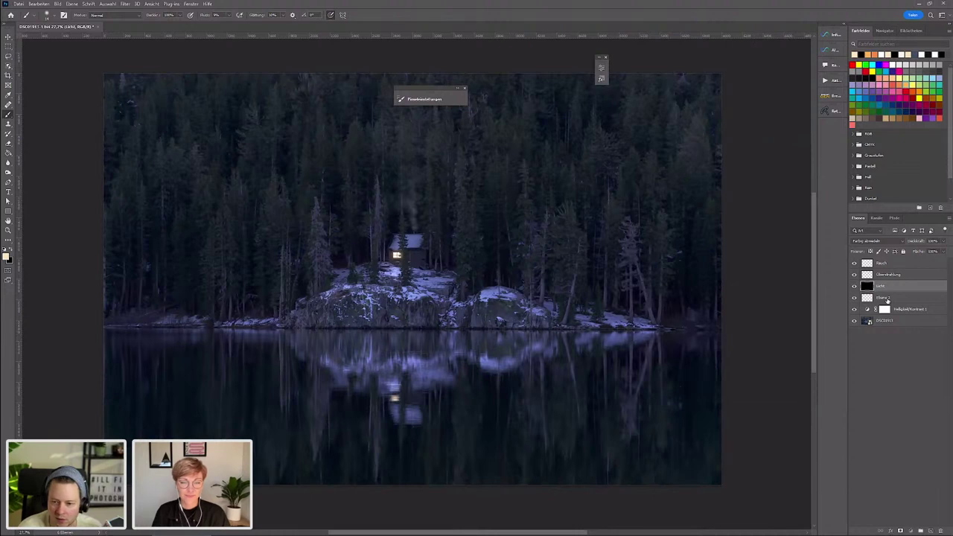
- Rename Ebene 2 to Licht Wasser, then select the top Rauch layer
{"action": "left_click", "coordinate": [887, 299]}
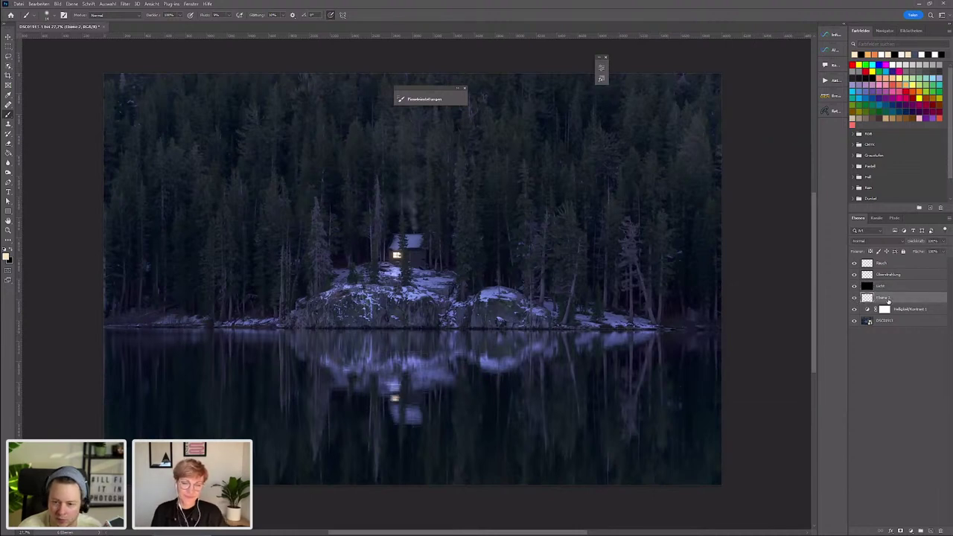
{"action": "double_click", "coordinate": [886, 298]}
{"action": "type", "text": "Licht Wasser"}
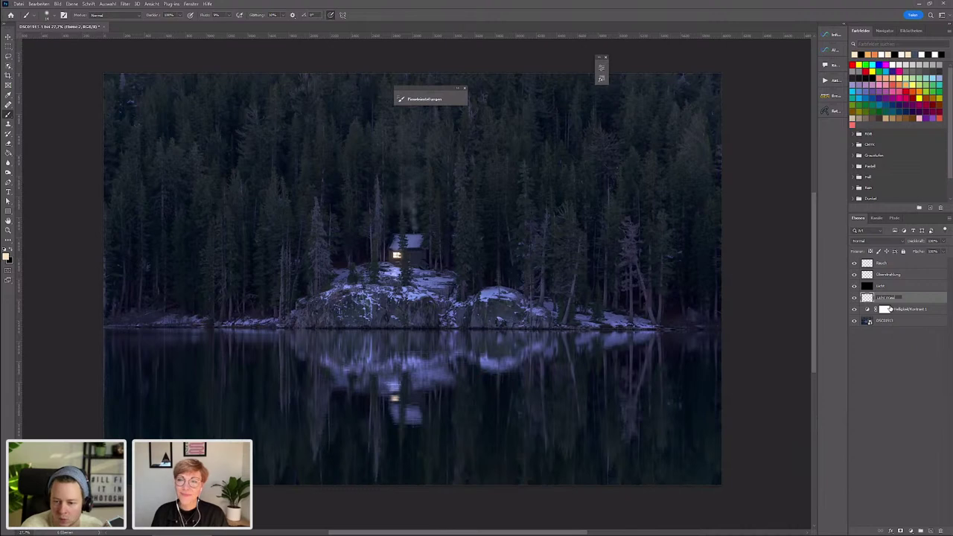
{"action": "key", "text": "Return"}
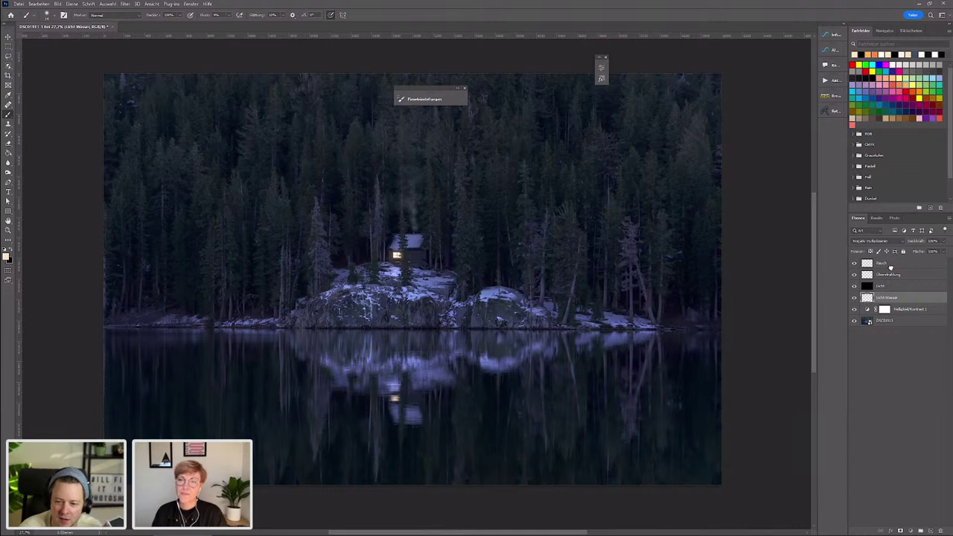
{"action": "left_click", "coordinate": [890, 276]}
{"action": "key", "text": "alt+bracketright"}
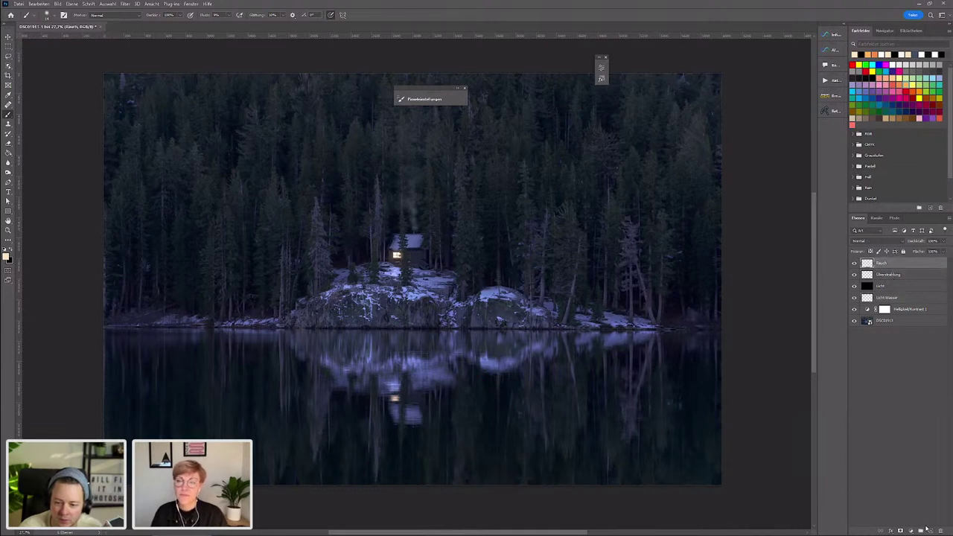
- Add a new empty layer at the top and pick a larger soft brush
{"action": "left_click", "coordinate": [929, 530]}
{"action": "right_click", "coordinate": [430, 242]}
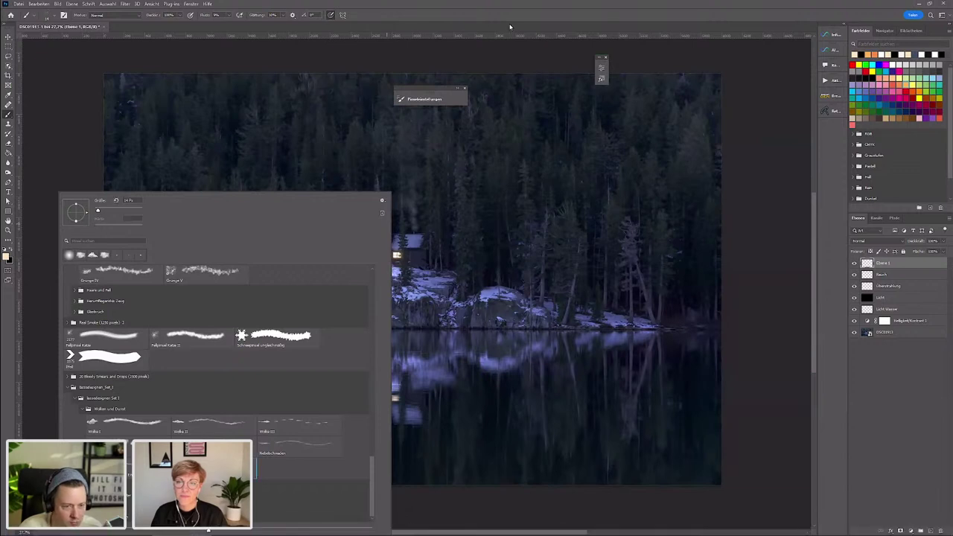
{"action": "key", "text": "Return"}
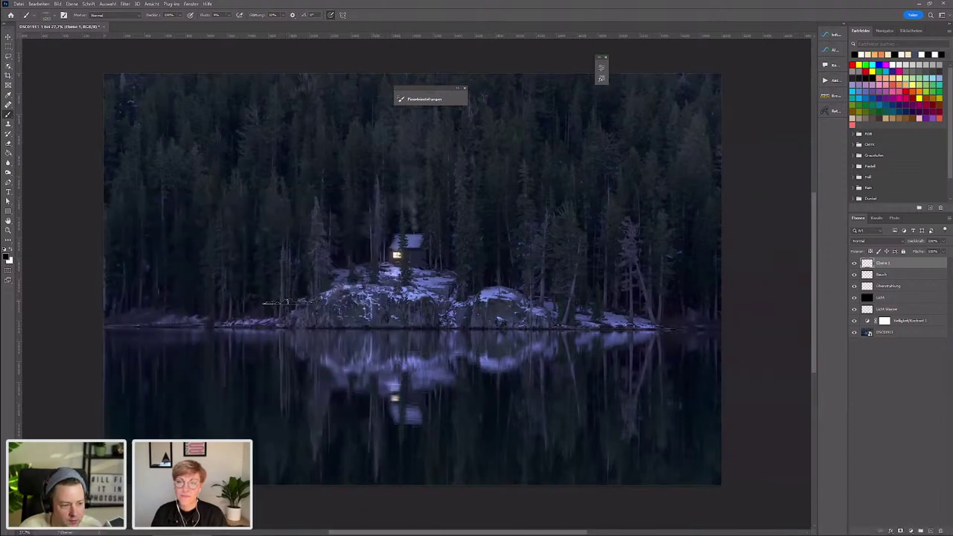
{"action": "key", "text": "bracketright"}
{"action": "key", "text": "bracketright"}
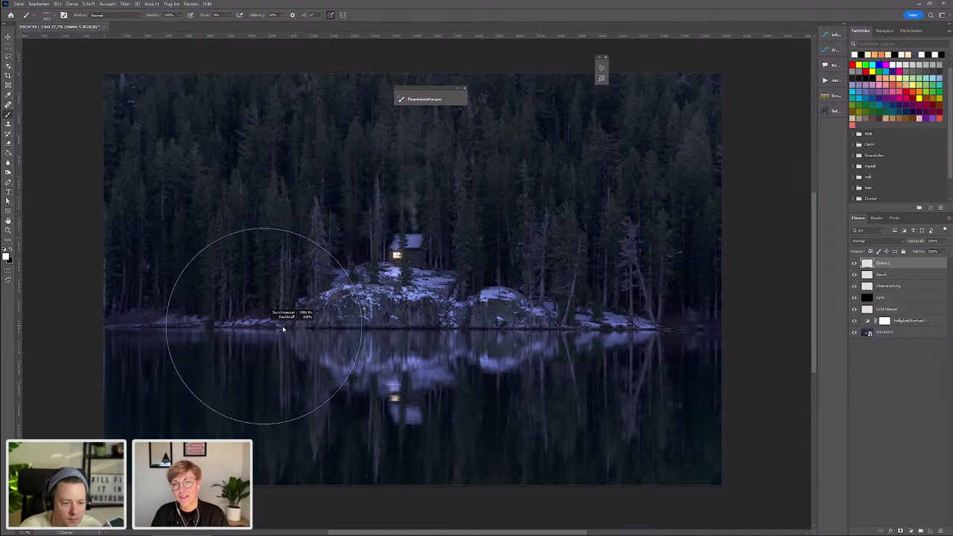
{"action": "left_click", "coordinate": [64, 14]}
{"action": "key", "text": "ctrl+plus"}
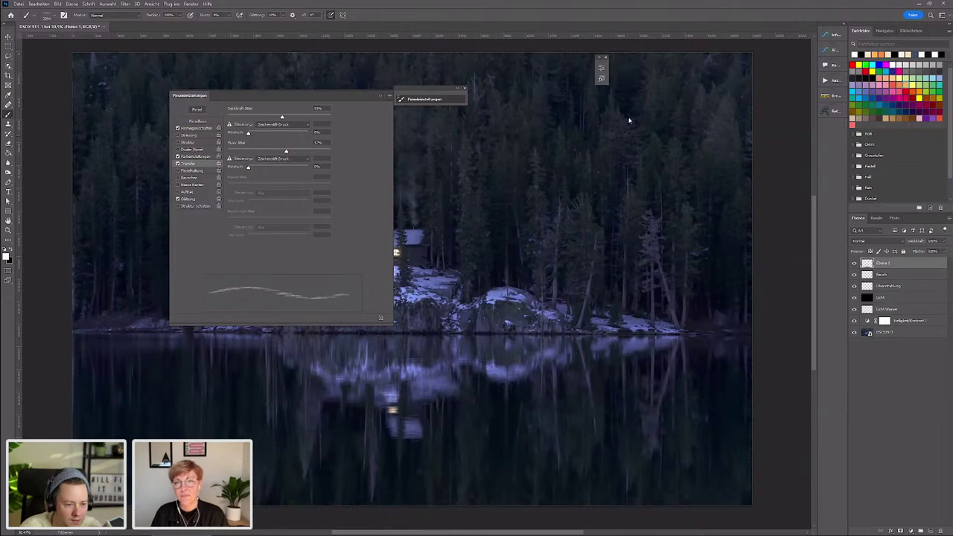
{"action": "left_click", "coordinate": [381, 96]}
- Paint faint light along the shoreline and lake reflection at about 18% flow
{"action": "left_click_drag", "start_coordinate": [202, 16], "coordinate": [219, 16]}
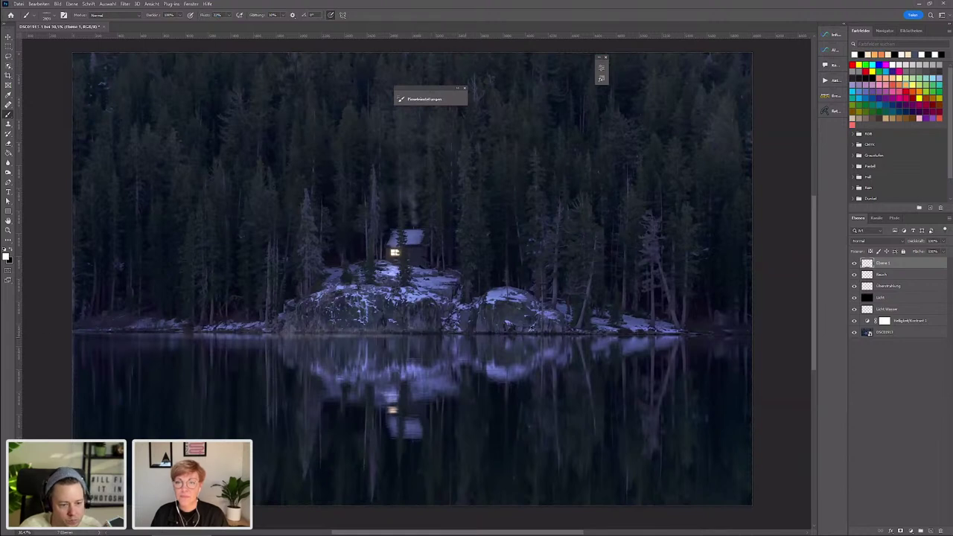
{"action": "left_click_drag", "start_coordinate": [585, 333], "coordinate": [313, 365]}
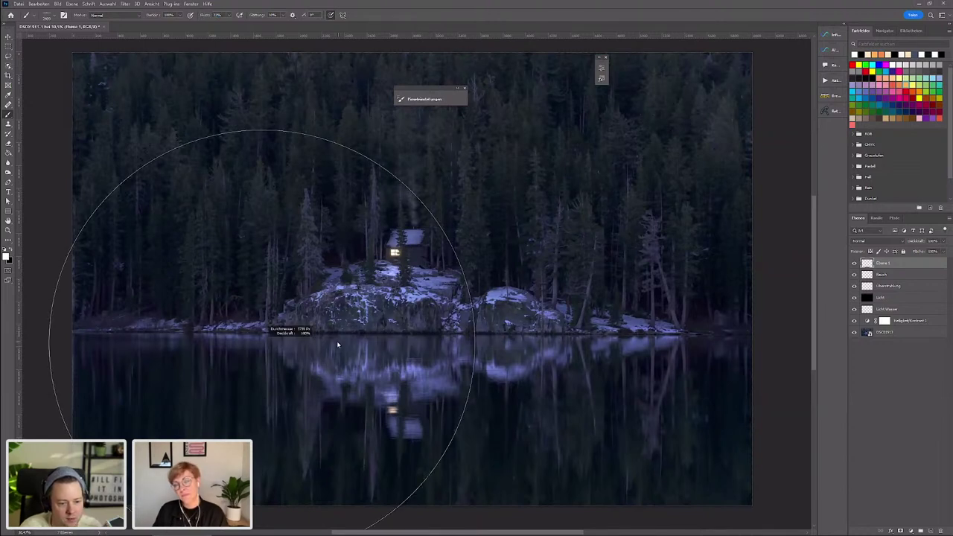
{"action": "left_click_drag", "start_coordinate": [214, 16], "coordinate": [199, 18]}
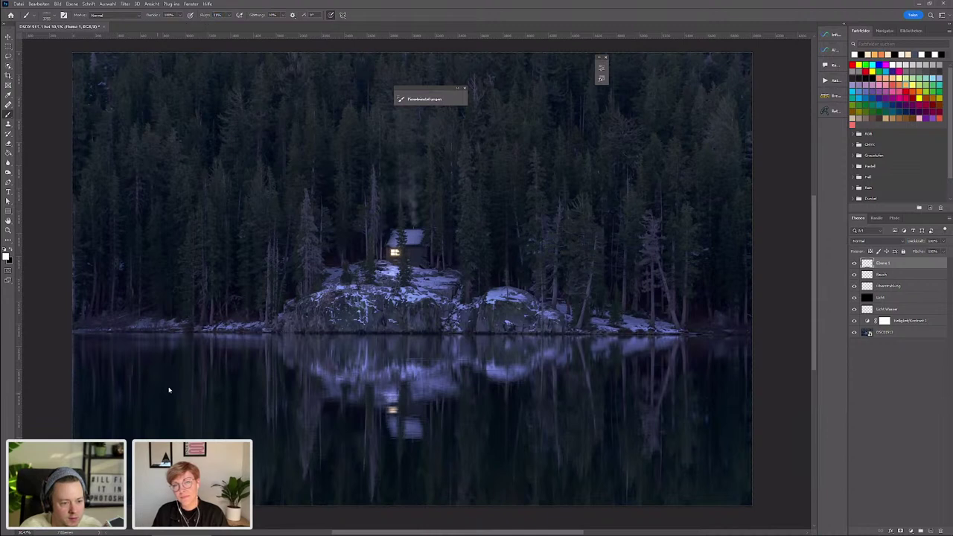
{"action": "left_click_drag", "start_coordinate": [216, 340], "coordinate": [403, 338]}
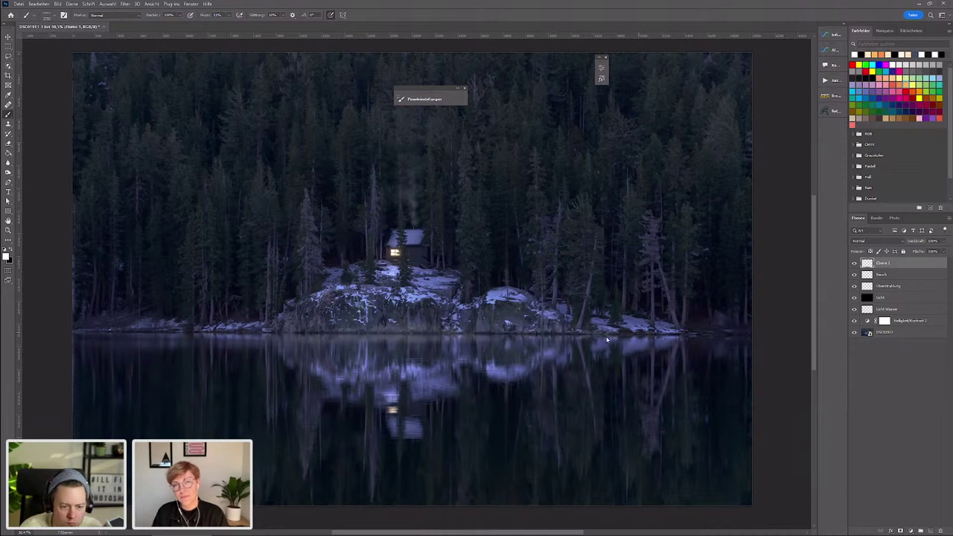
{"action": "mouse_move", "coordinate": [607, 339]}
{"action": "left_mouse_down"}
{"action": "mouse_move", "coordinate": [257, 352]}
{"action": "mouse_move", "coordinate": [171, 369]}
{"action": "mouse_move", "coordinate": [564, 366]}
{"action": "mouse_move", "coordinate": [448, 365]}
{"action": "mouse_move", "coordinate": [499, 373]}
{"action": "left_mouse_up"}
{"action": "mouse_move", "coordinate": [552, 358]}
{"action": "left_mouse_down"}
{"action": "mouse_move", "coordinate": [596, 333]}
{"action": "mouse_move", "coordinate": [677, 353]}
{"action": "left_mouse_up"}
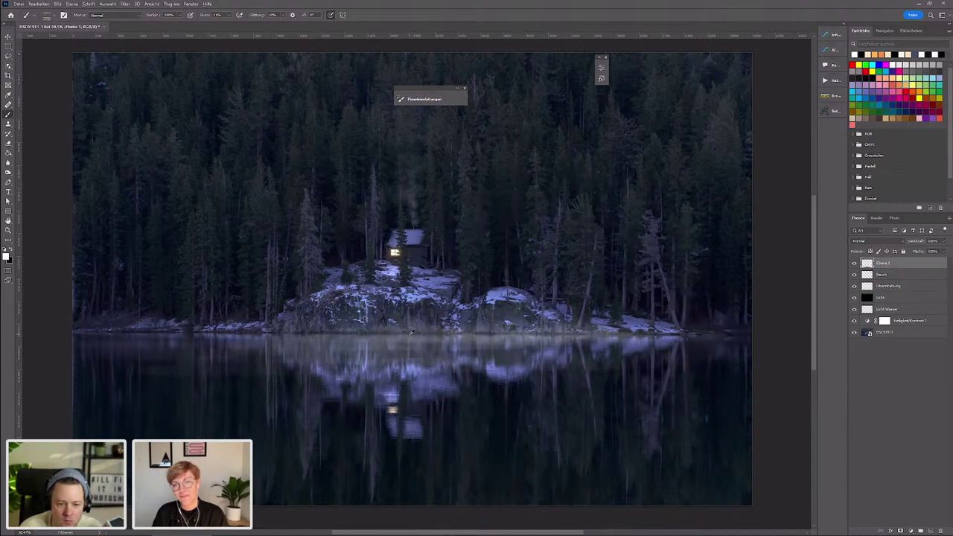
{"action": "left_click_drag", "start_coordinate": [47, 332], "coordinate": [319, 335]}
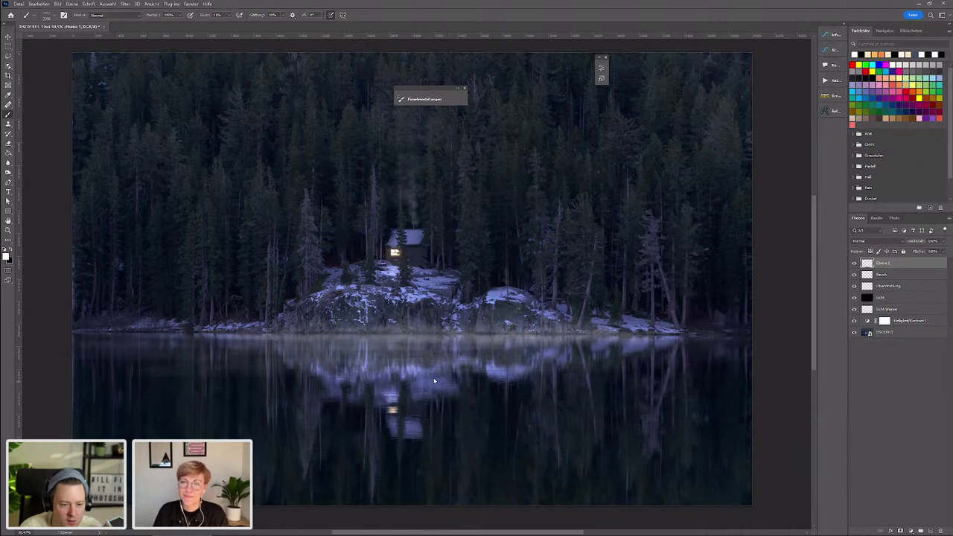
{"action": "mouse_move", "coordinate": [119, 358]}
{"action": "left_mouse_down"}
{"action": "mouse_move", "coordinate": [181, 378]}
{"action": "mouse_move", "coordinate": [476, 377]}
{"action": "mouse_move", "coordinate": [417, 401]}
{"action": "left_mouse_up"}
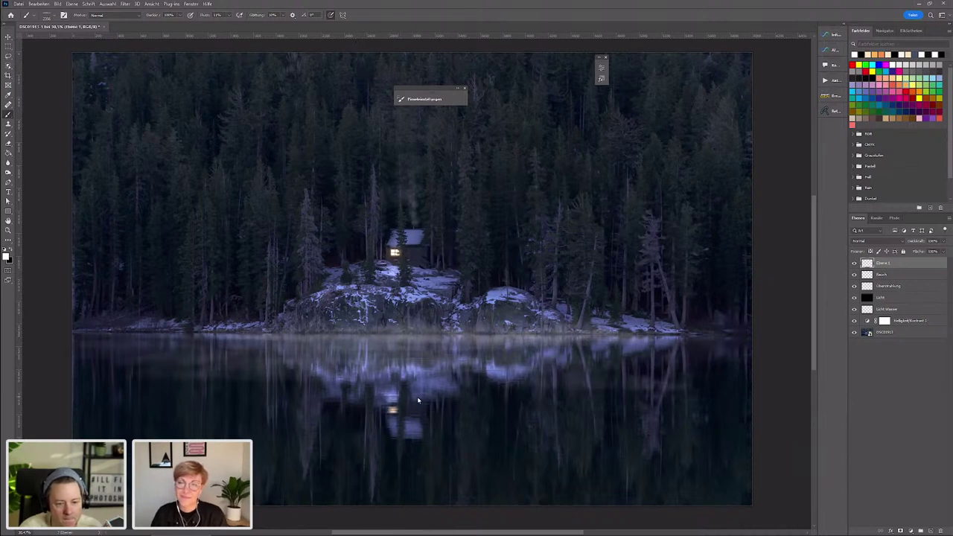
- Inspect the painted glow, briefly switching to Move before returning to the Brush tool
{"action": "scroll", "coordinate": [494, 402], "scroll_direction": "down", "scroll_amount": 1}
{"action": "scroll", "coordinate": [492, 358], "scroll_direction": "up", "scroll_amount": 2}
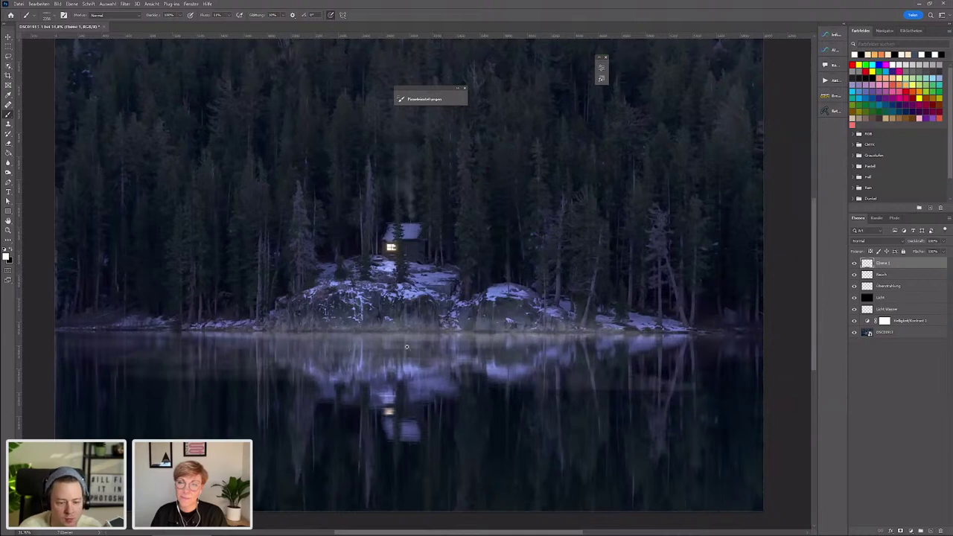
{"action": "scroll", "coordinate": [403, 302], "scroll_direction": "down", "scroll_amount": 2}
{"action": "scroll", "coordinate": [418, 321], "scroll_direction": "up", "scroll_amount": 1}
{"action": "right_click", "coordinate": [418, 320], "text": "alt"}
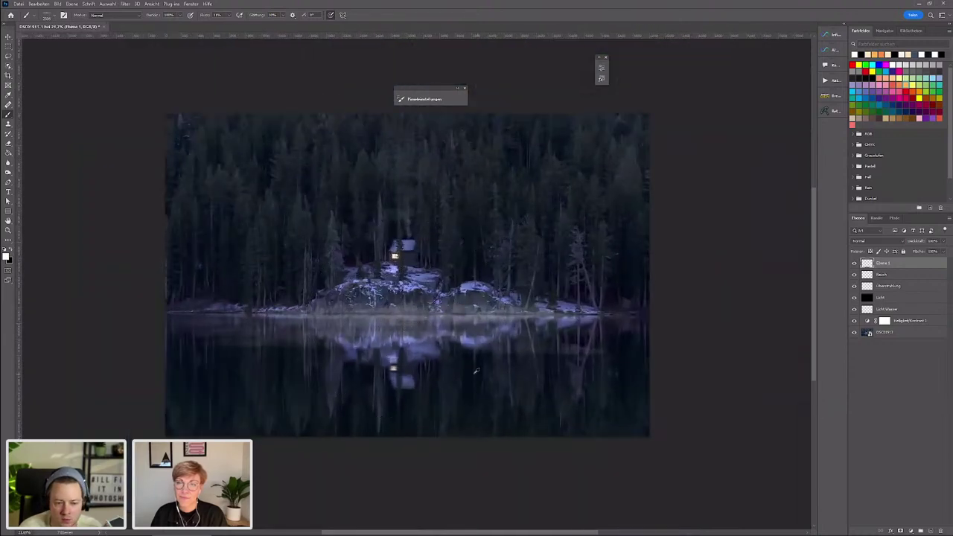
{"action": "scroll", "coordinate": [385, 293], "scroll_direction": "up", "scroll_amount": 1}
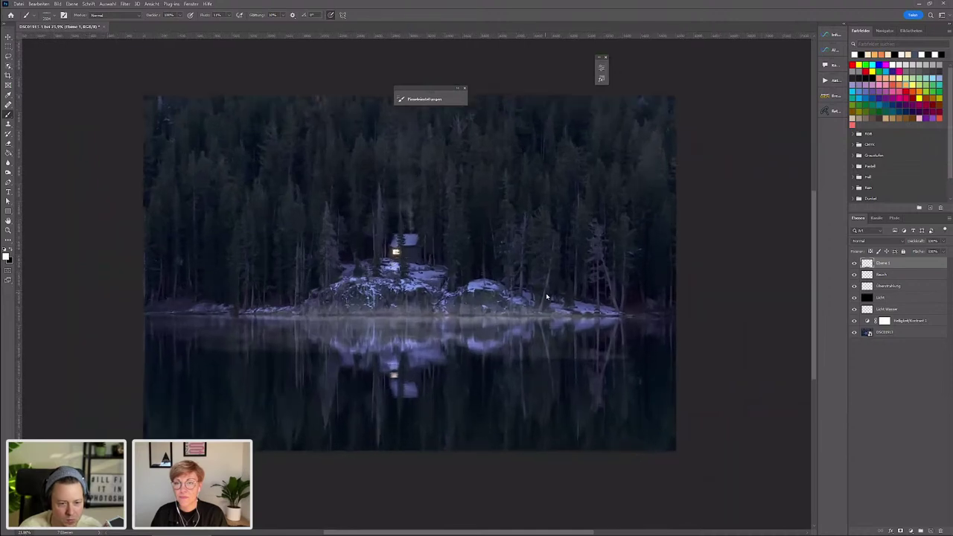
{"action": "key", "text": "v"}
{"action": "scroll", "coordinate": [387, 298], "scroll_direction": "up", "scroll_amount": 2}
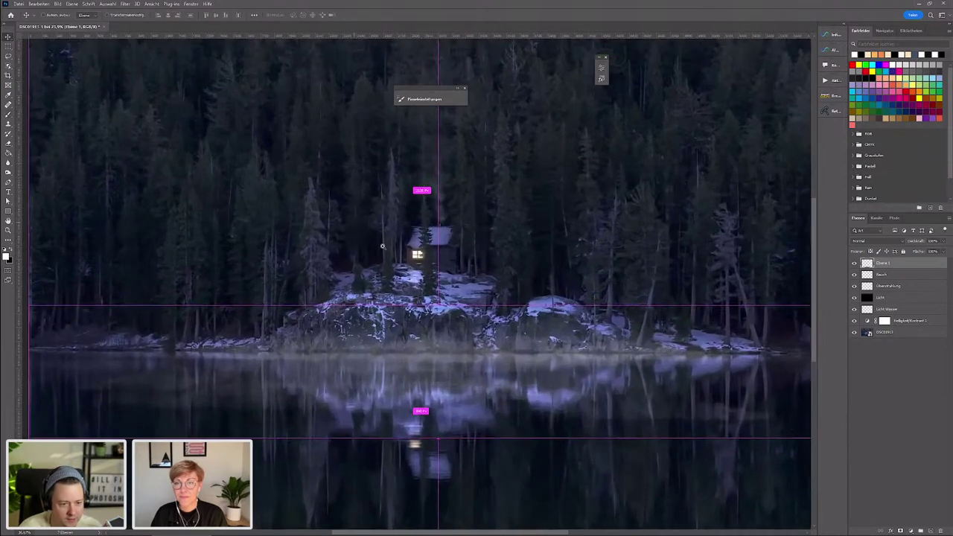
{"action": "scroll", "coordinate": [459, 330], "scroll_direction": "down", "scroll_amount": 2}
{"action": "scroll", "coordinate": [458, 330], "scroll_direction": "down", "scroll_amount": 1}
{"action": "scroll", "coordinate": [521, 343], "scroll_direction": "up", "scroll_amount": 1}
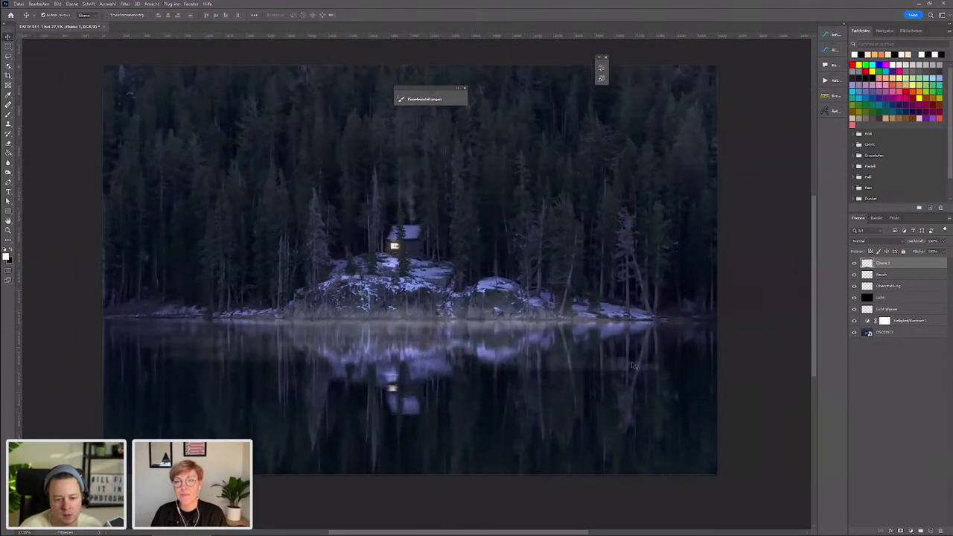
{"action": "left_click", "coordinate": [11, 115]}
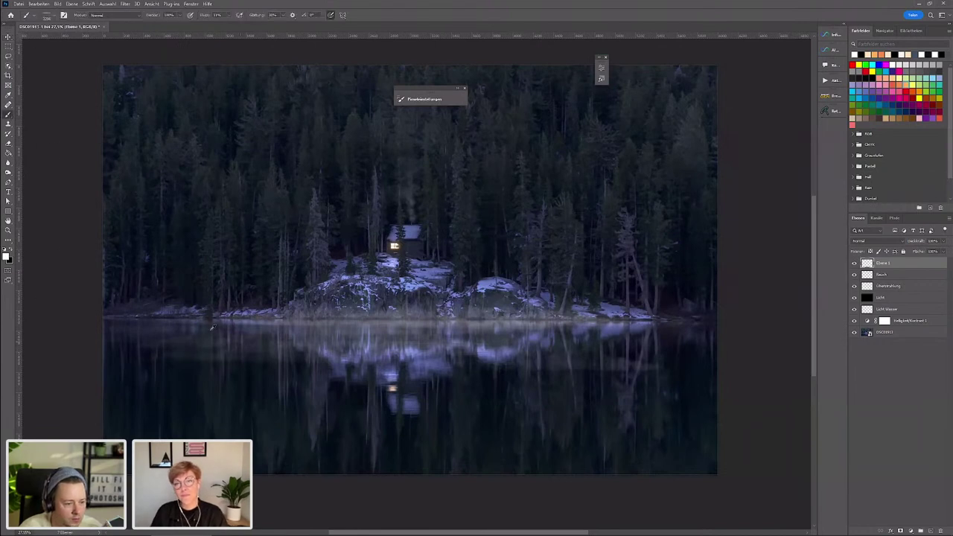
- Add a new layer above Rauch and try fog dabs near the cabin, then undo them
{"action": "right_click", "coordinate": [573, 314]}
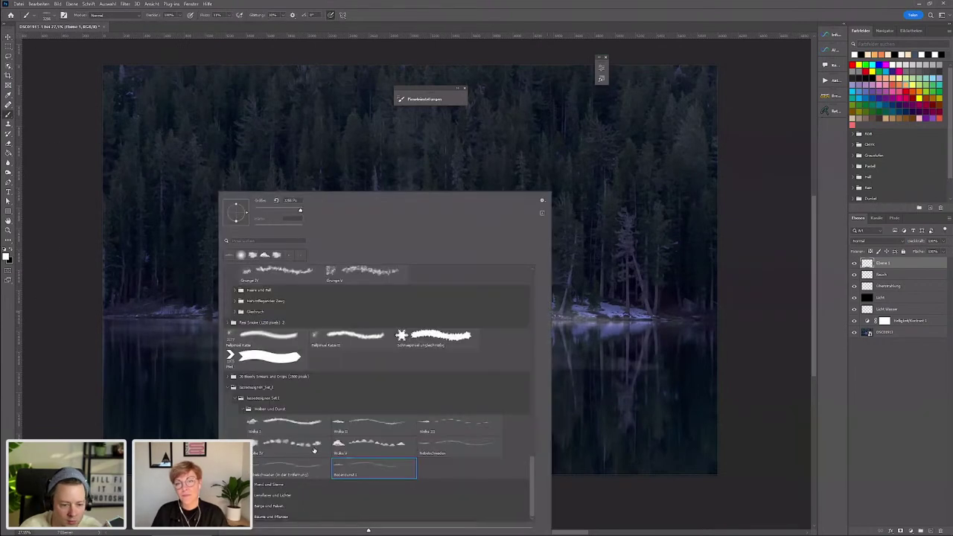
{"action": "left_click", "coordinate": [645, 20]}
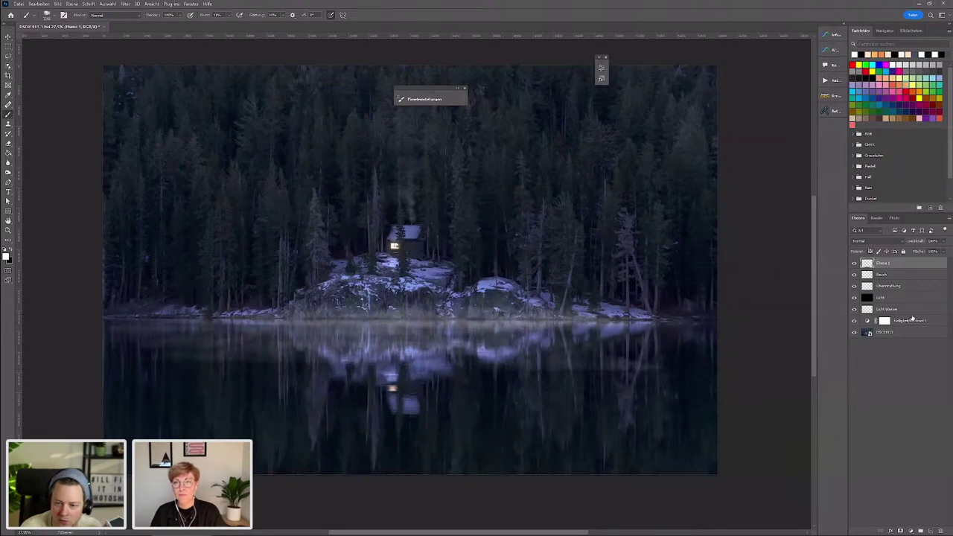
{"action": "left_click", "coordinate": [890, 274]}
{"action": "left_click", "coordinate": [930, 530]}
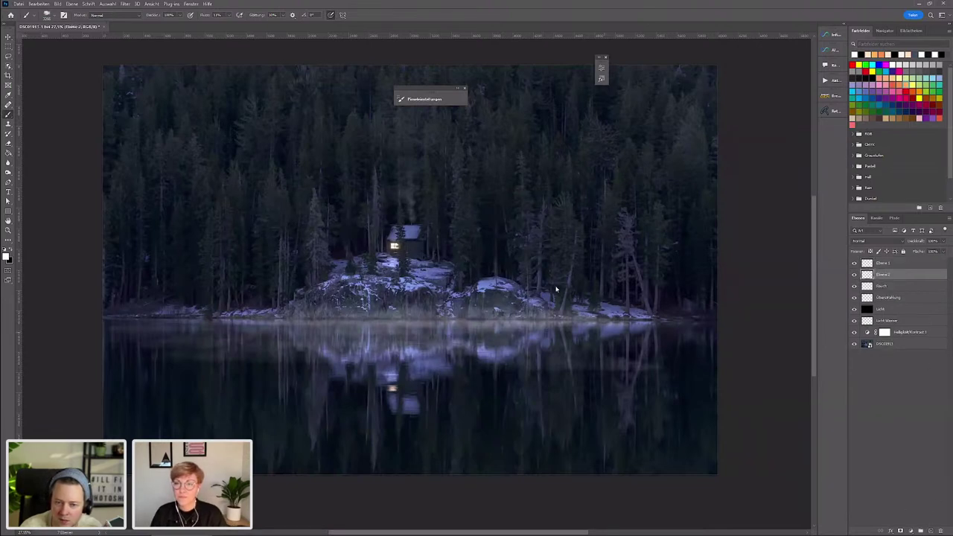
{"action": "left_click", "coordinate": [521, 265]}
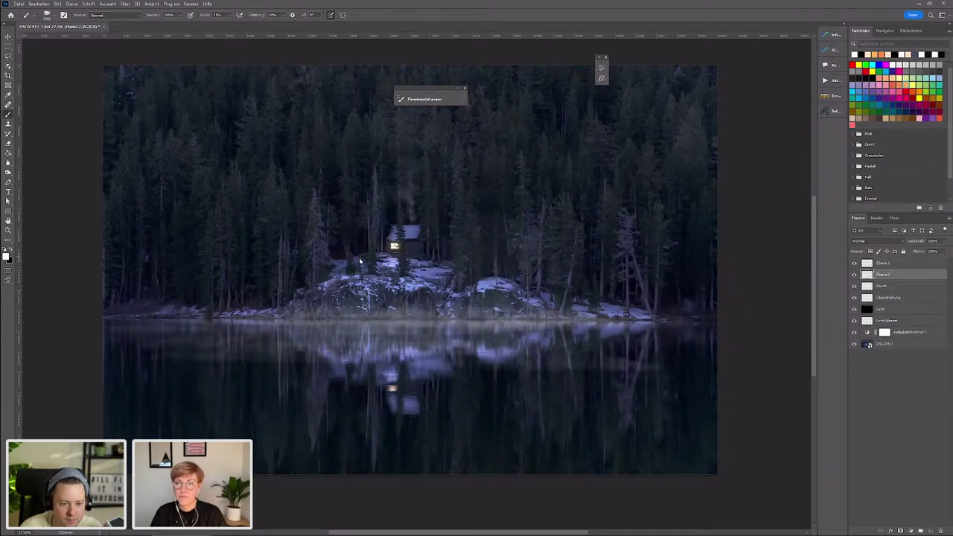
{"action": "left_click", "coordinate": [297, 248]}
{"action": "left_click", "coordinate": [227, 277]}
{"action": "key", "text": "ctrl+z"}
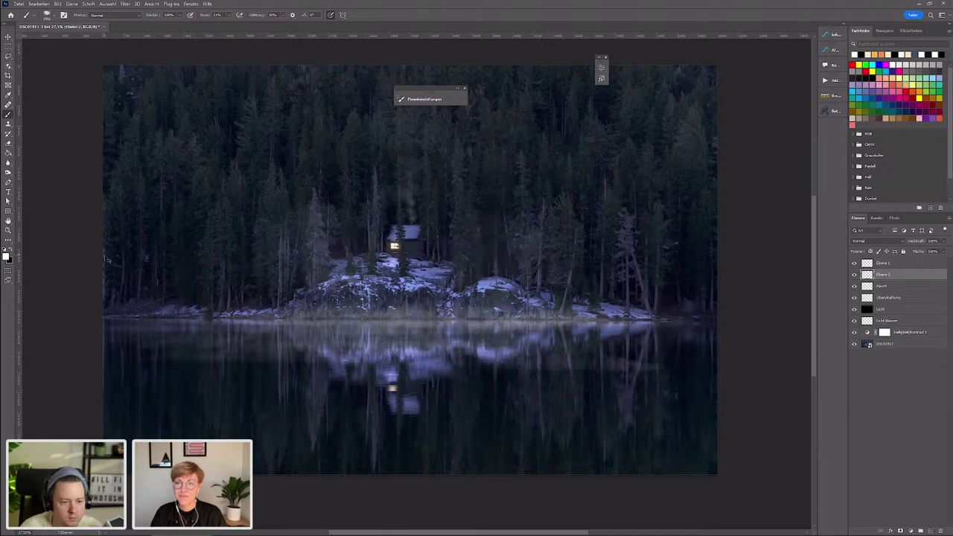
{"action": "key", "text": "ctrl+z"}
- Try fog patches on the left forest, undo them, and choose the soft round brush
{"action": "left_click", "coordinate": [249, 262]}
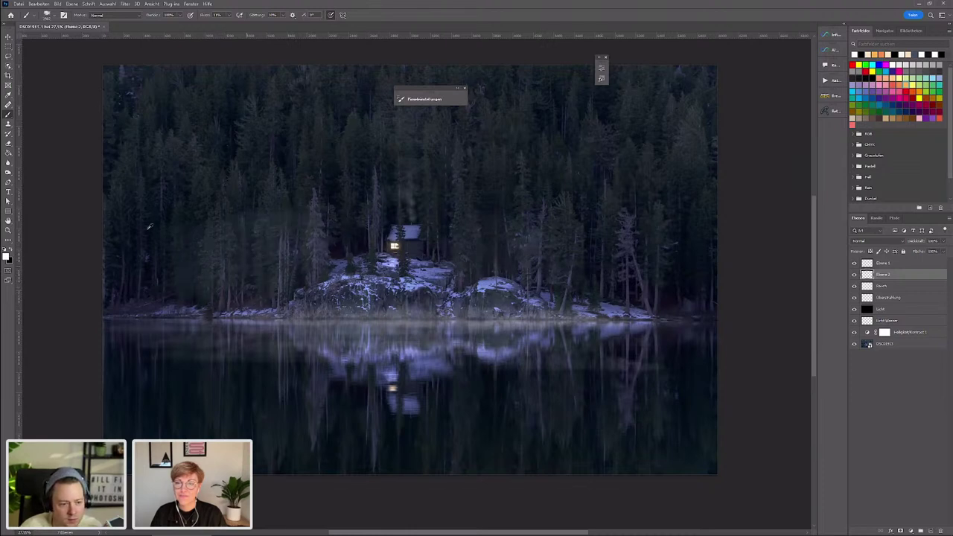
{"action": "left_click", "coordinate": [242, 166]}
{"action": "key", "text": "ctrl+z"}
{"action": "key", "text": "ctrl+z"}
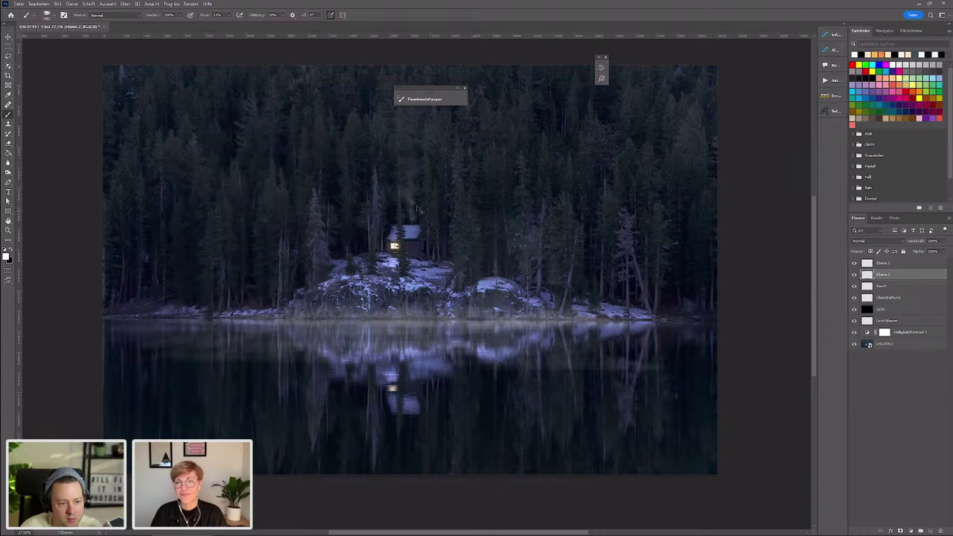
{"action": "key", "text": "ctrl+z"}
{"action": "right_click", "coordinate": [276, 273]}
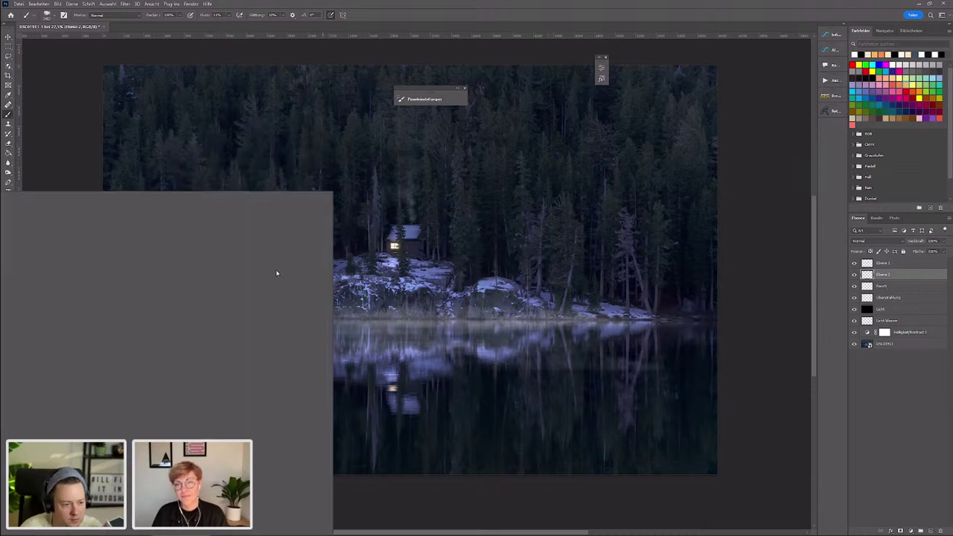
{"action": "left_click", "coordinate": [11, 255]}
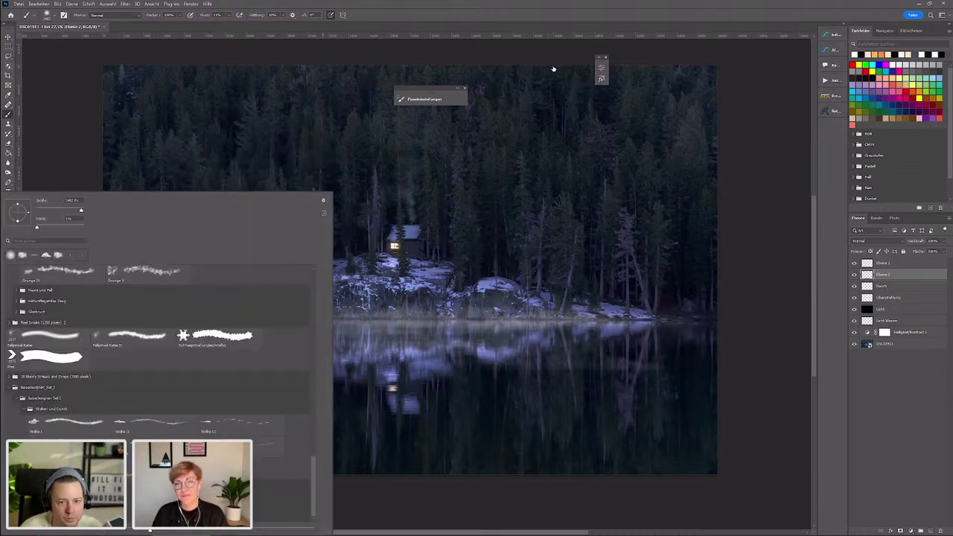
{"action": "left_click", "coordinate": [458, 321]}
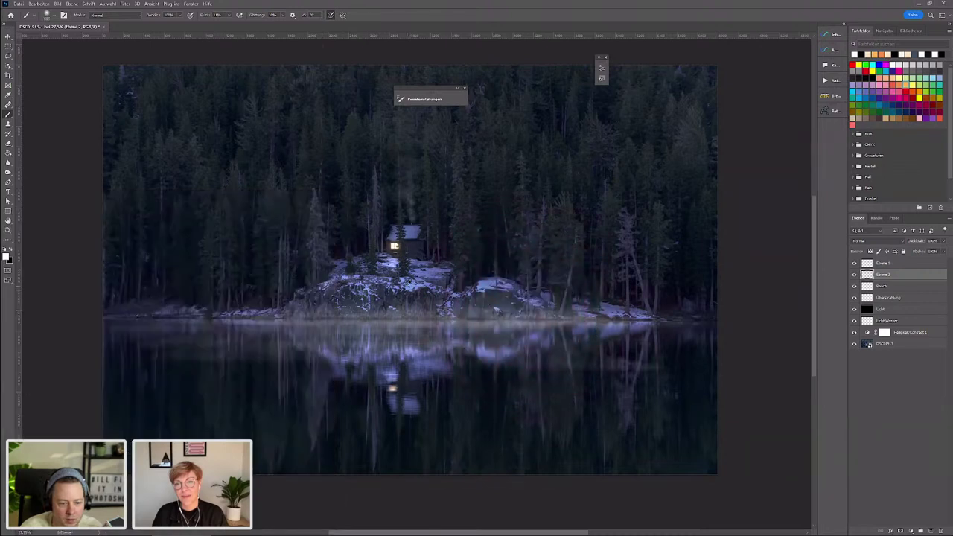
- Sample a blue-grey colour, undo a test stroke on the trees, and set flow to 9%
{"action": "left_click", "coordinate": [457, 321], "text": "alt"}
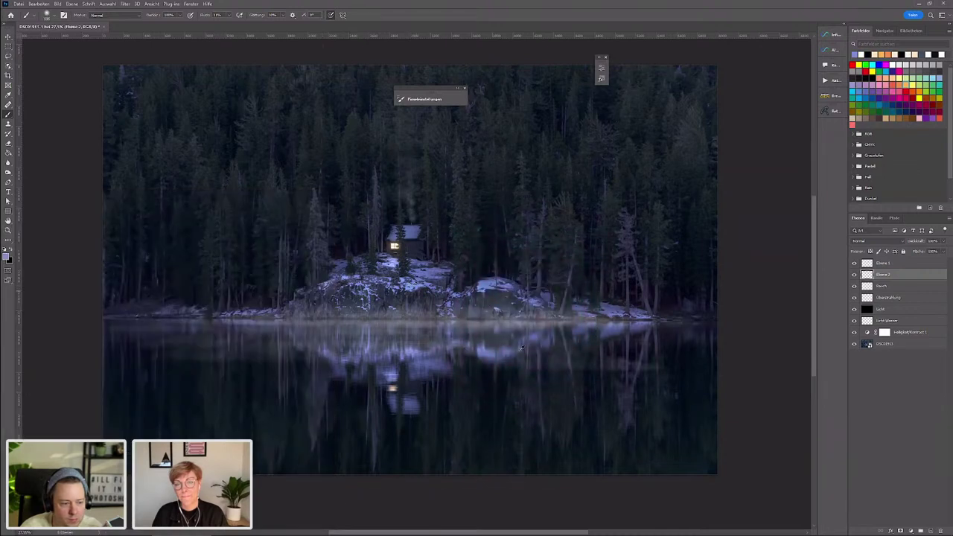
{"action": "left_click_drag", "start_coordinate": [477, 306], "coordinate": [574, 239]}
{"action": "key", "text": "ctrl+z"}
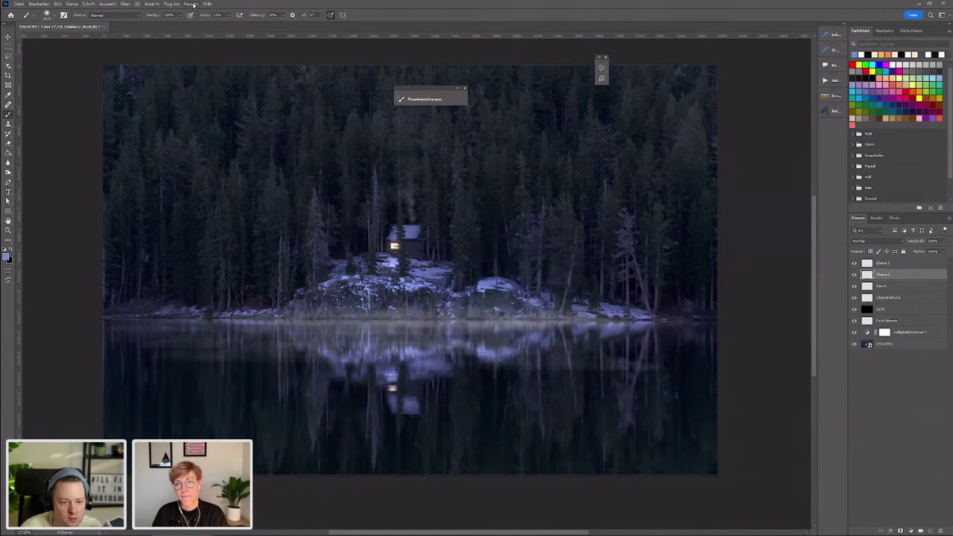
{"action": "left_click_drag", "start_coordinate": [203, 19], "coordinate": [202, 18]}
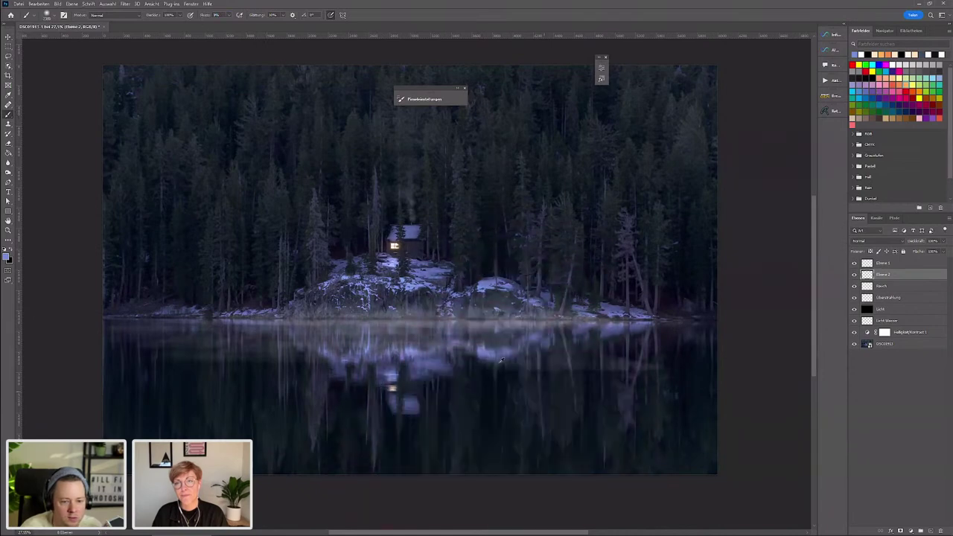
{"action": "right_click", "coordinate": [375, 298], "text": "alt"}
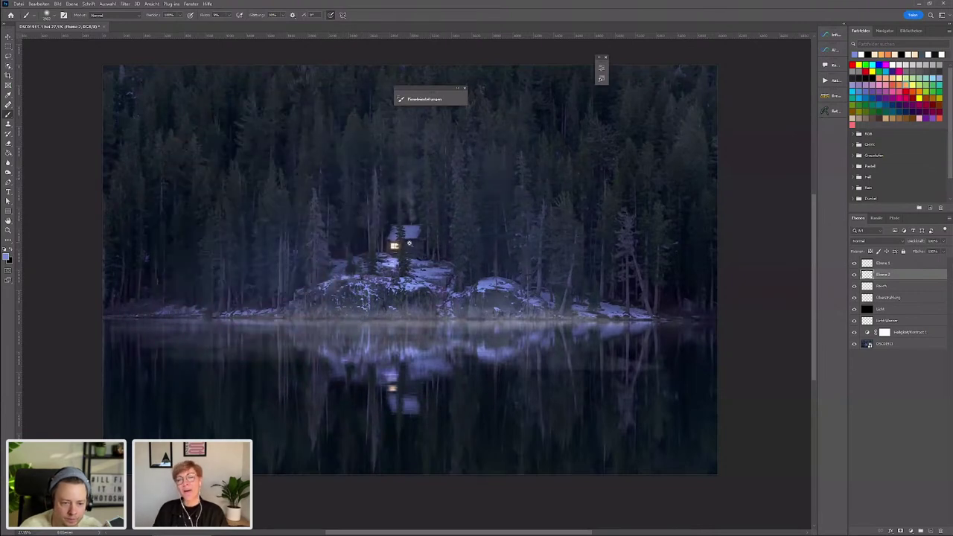
{"action": "key", "text": "ctrl+minus"}
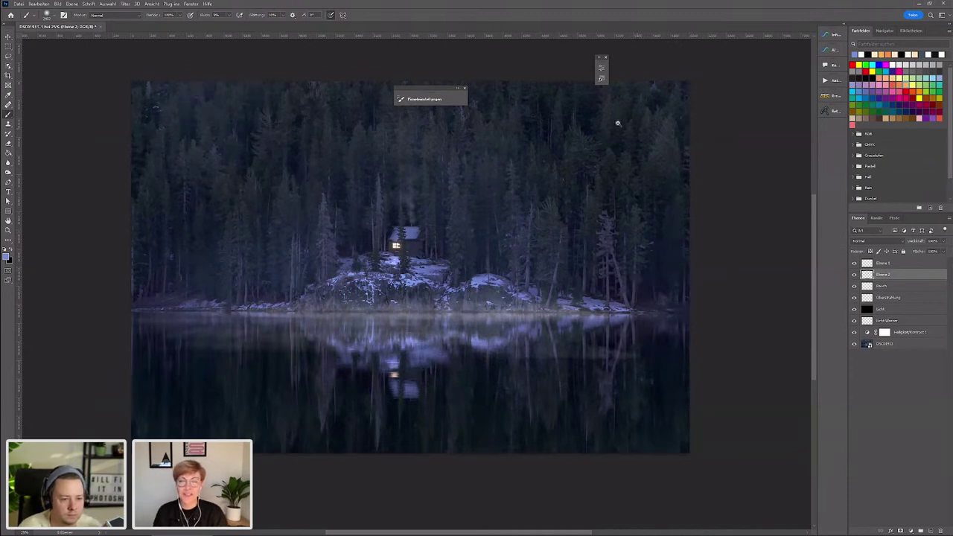
{"action": "scroll", "coordinate": [244, 321], "scroll_direction": "down", "scroll_amount": 2}
{"action": "scroll", "coordinate": [245, 320], "scroll_direction": "up", "scroll_amount": 2}
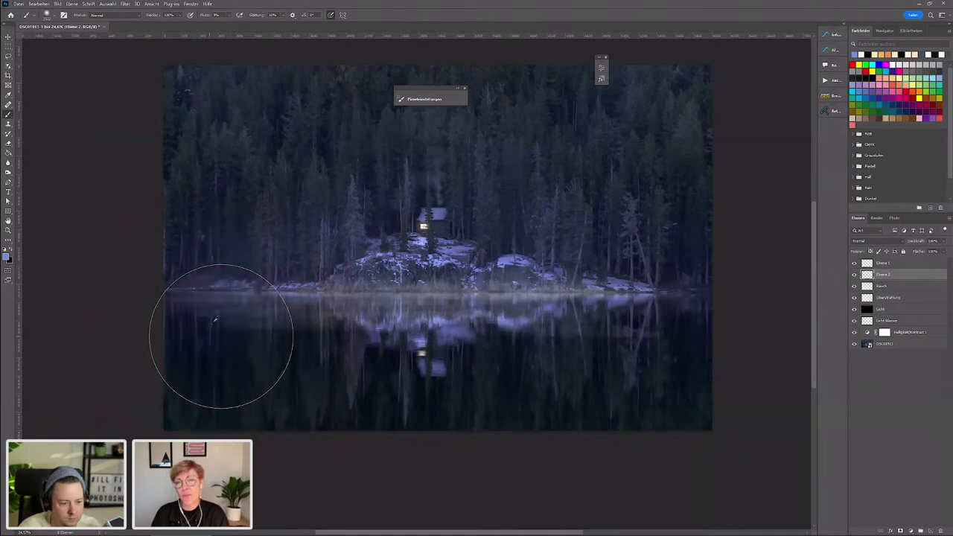
- Softly darken the lower-left lake water on Ebene 2 and resize the brush
{"action": "left_click_drag", "start_coordinate": [224, 334], "coordinate": [289, 320]}
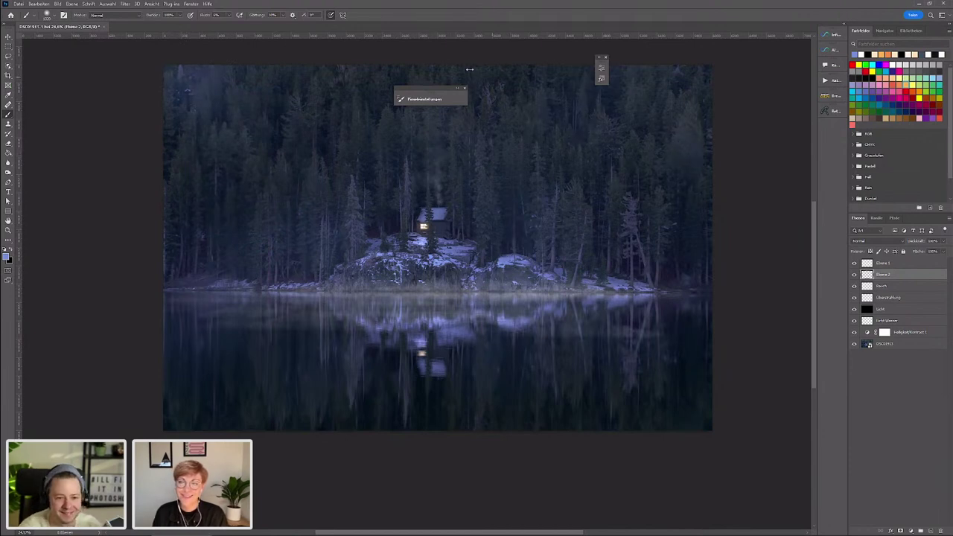
{"action": "left_click_drag", "start_coordinate": [348, 72], "coordinate": [353, 88]}
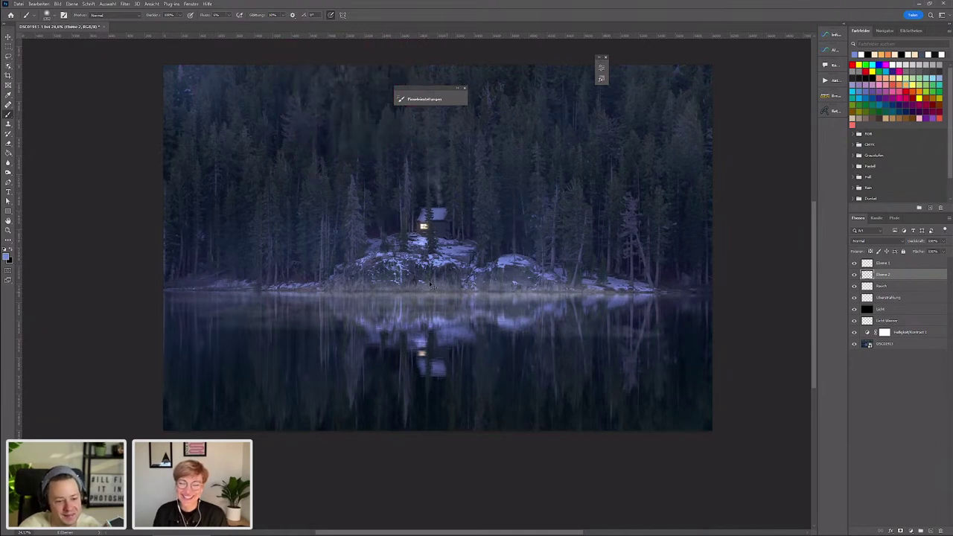
{"action": "left_click_drag", "start_coordinate": [400, 234], "coordinate": [417, 234]}
{"action": "scroll", "coordinate": [469, 242], "scroll_direction": "down", "scroll_amount": 3}
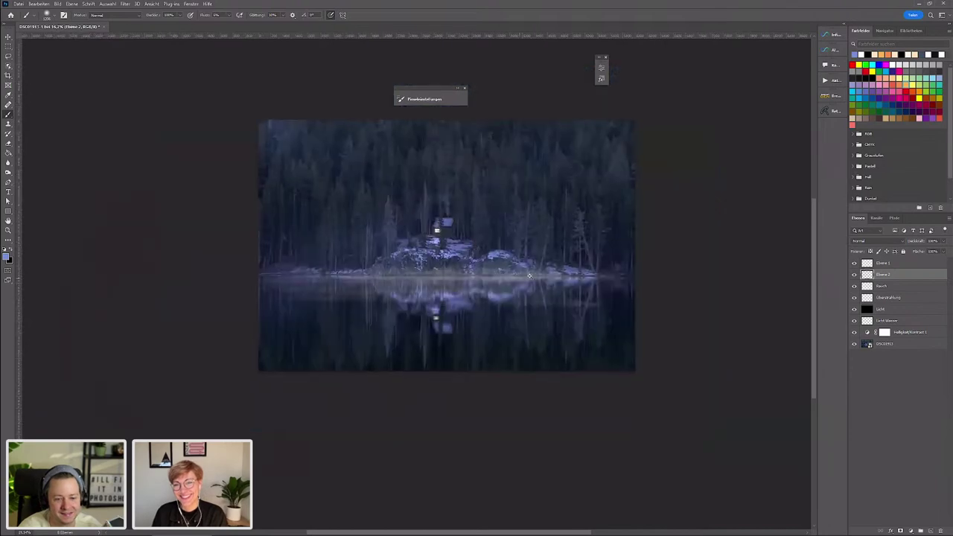
{"action": "scroll", "coordinate": [492, 257], "scroll_direction": "up", "scroll_amount": 1}
- Switch to the Move tool and select the Rauch layer
{"action": "key", "text": "v"}
{"action": "scroll", "coordinate": [487, 240], "scroll_direction": "up", "scroll_amount": 2}
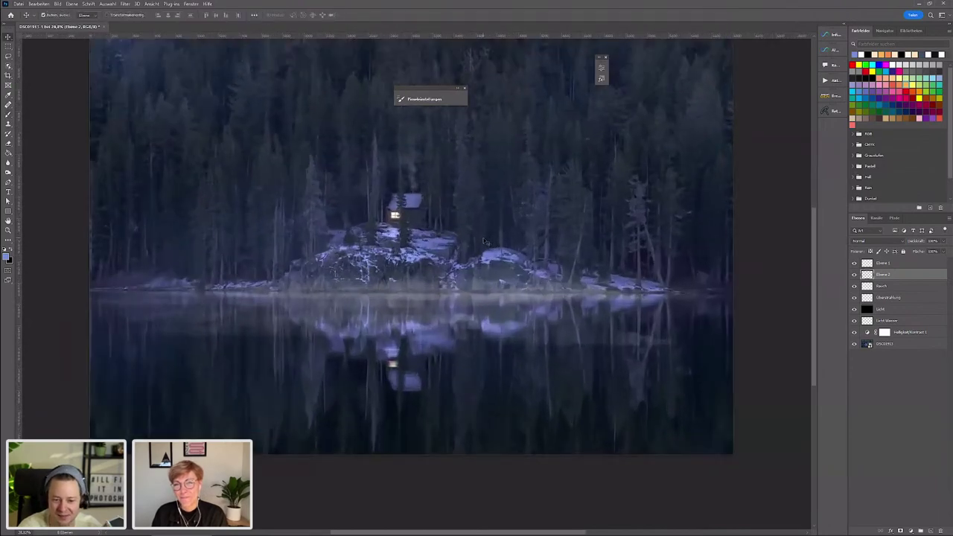
{"action": "scroll", "coordinate": [376, 301], "scroll_direction": "down", "scroll_amount": 2}
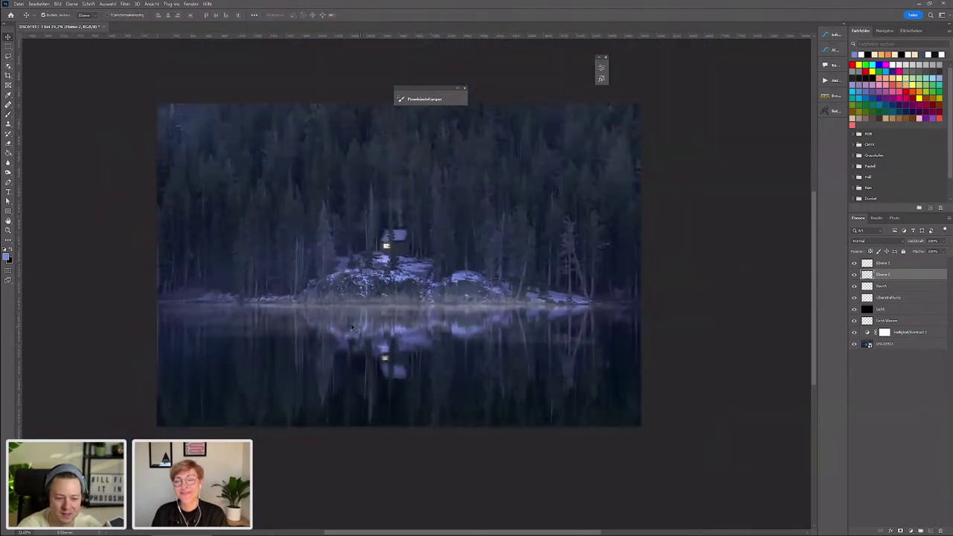
{"action": "scroll", "coordinate": [385, 328], "scroll_direction": "up", "scroll_amount": 1}
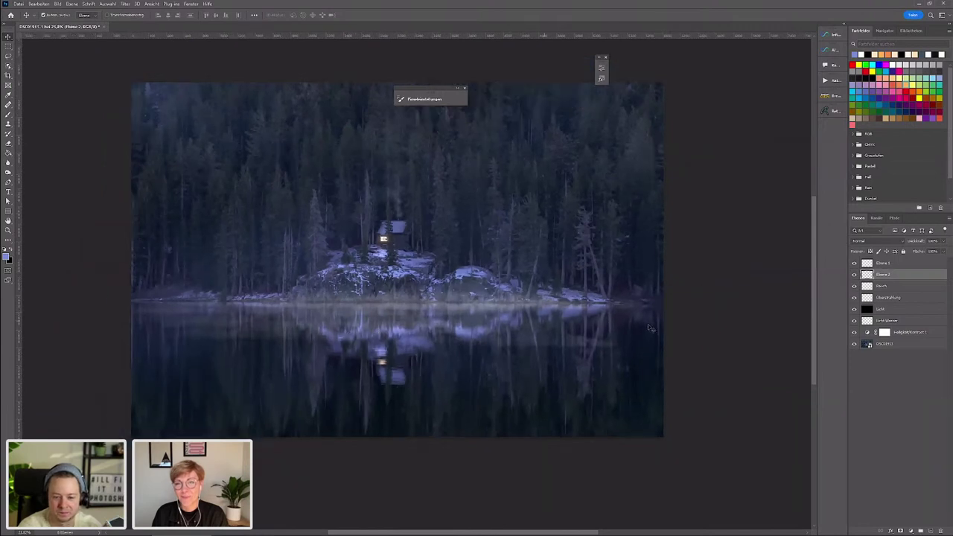
{"action": "scroll", "coordinate": [760, 290], "scroll_direction": "up", "scroll_amount": 2}
{"action": "left_click", "coordinate": [886, 286]}
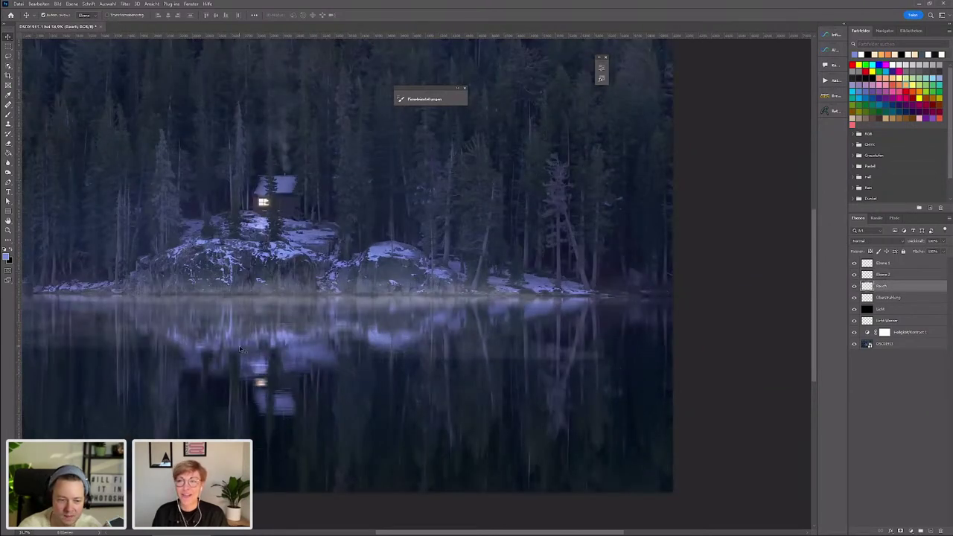
{"action": "scroll", "coordinate": [240, 350], "scroll_direction": "down", "scroll_amount": 2}
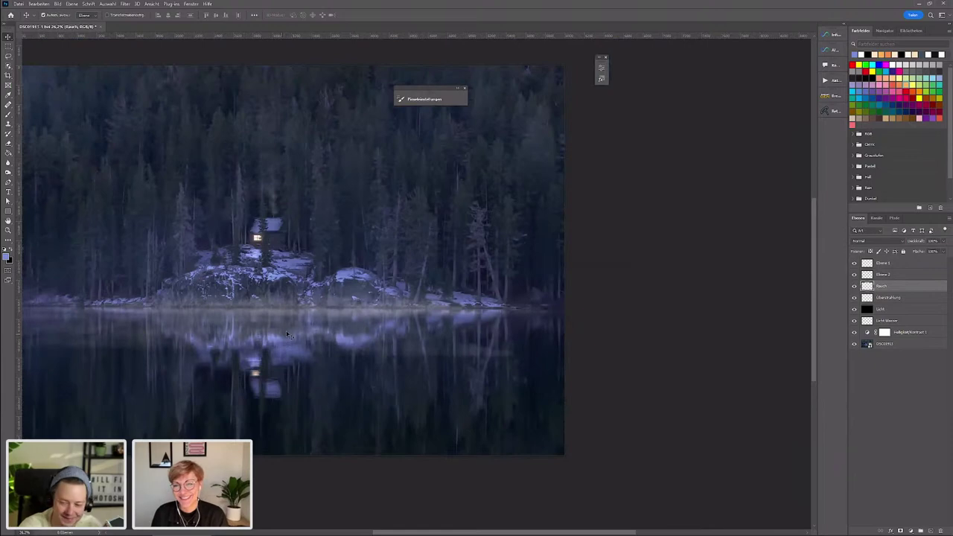
{"action": "scroll", "coordinate": [335, 328], "scroll_direction": "up", "scroll_amount": 1}
{"action": "scroll", "coordinate": [417, 313], "scroll_direction": "up", "scroll_amount": 2}
{"action": "scroll", "coordinate": [504, 305], "scroll_direction": "up", "scroll_amount": 2}
{"action": "scroll", "coordinate": [477, 302], "scroll_direction": "down", "scroll_amount": 1}
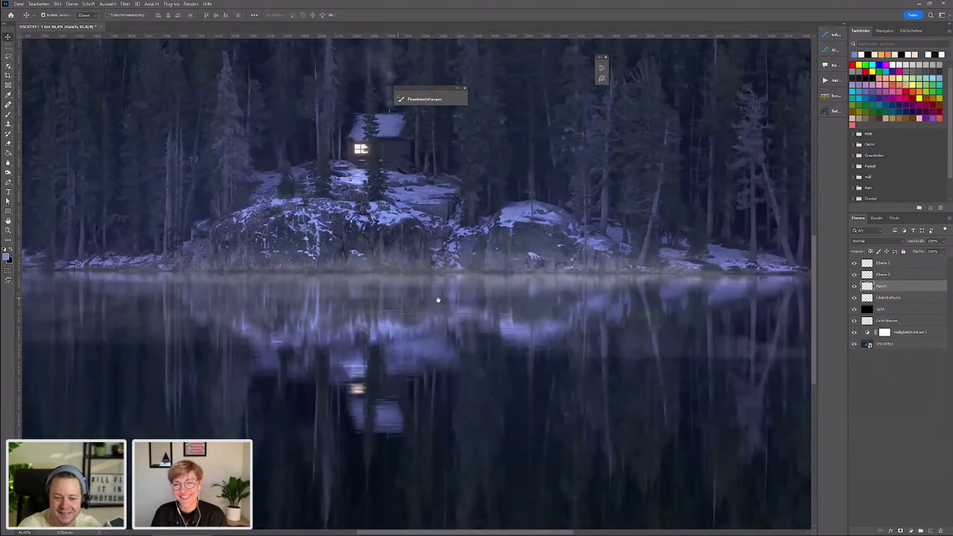
{"action": "scroll", "coordinate": [447, 298], "scroll_direction": "down", "scroll_amount": 1}
- Select Ebene 2 and toggle its visibility to compare the fog
{"action": "left_click", "coordinate": [858, 275]}
{"action": "left_click", "coordinate": [854, 274]}
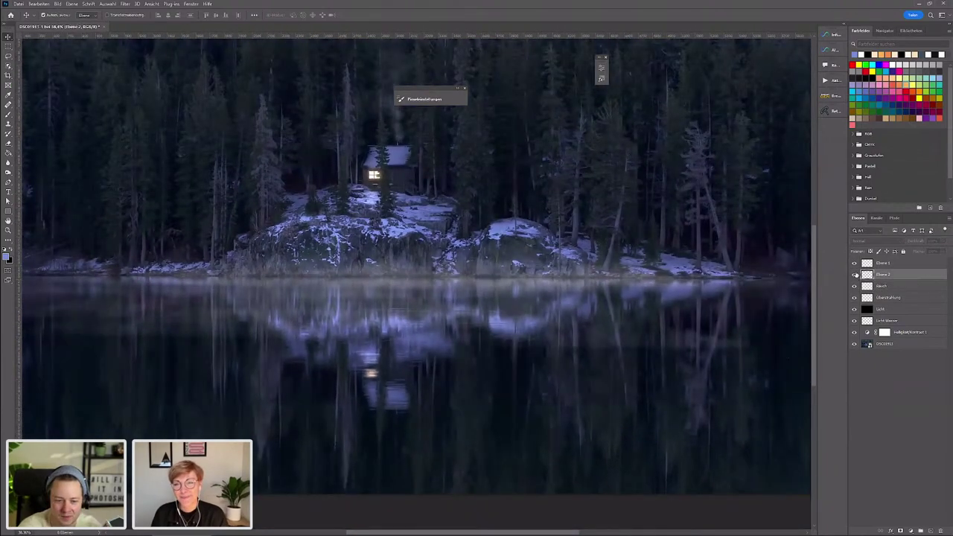
{"action": "left_click", "coordinate": [854, 274]}
{"action": "left_click", "coordinate": [854, 274]}
{"action": "scroll", "coordinate": [415, 303], "scroll_direction": "down", "scroll_amount": 2}
{"action": "scroll", "coordinate": [415, 303], "scroll_direction": "down", "scroll_amount": 1}
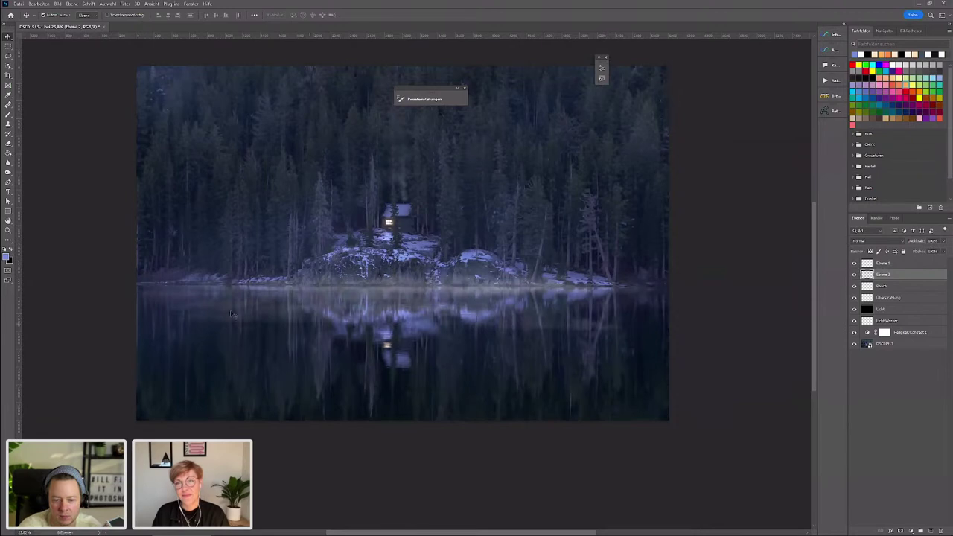
{"action": "scroll", "coordinate": [264, 305], "scroll_direction": "up", "scroll_amount": 2}
{"action": "scroll", "coordinate": [477, 299], "scroll_direction": "up", "scroll_amount": 1}
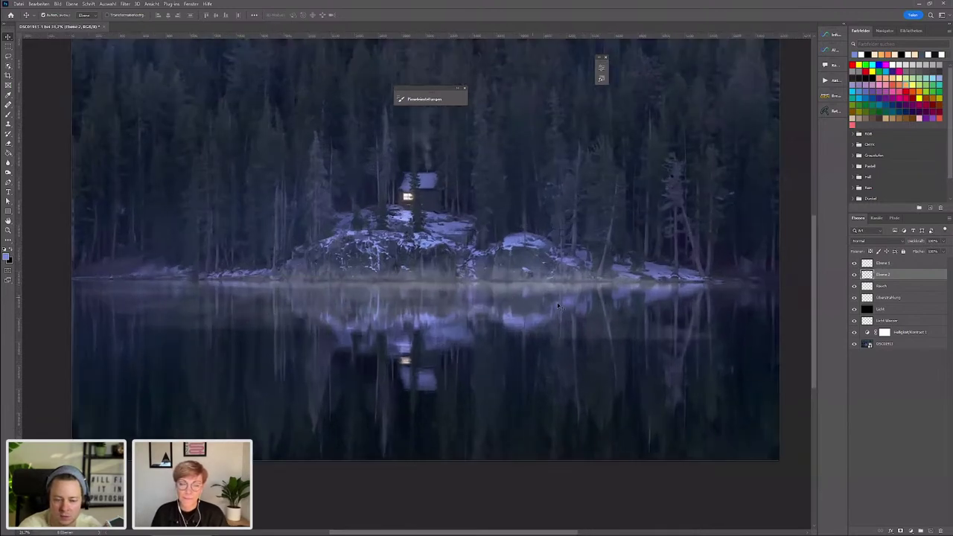
{"action": "scroll", "coordinate": [558, 305], "scroll_direction": "up", "scroll_amount": 1}
- Compare Ebene 2 on and off again, leave it visible, and select Ebene 1
{"action": "left_click", "coordinate": [855, 275]}
{"action": "left_click", "coordinate": [855, 275]}
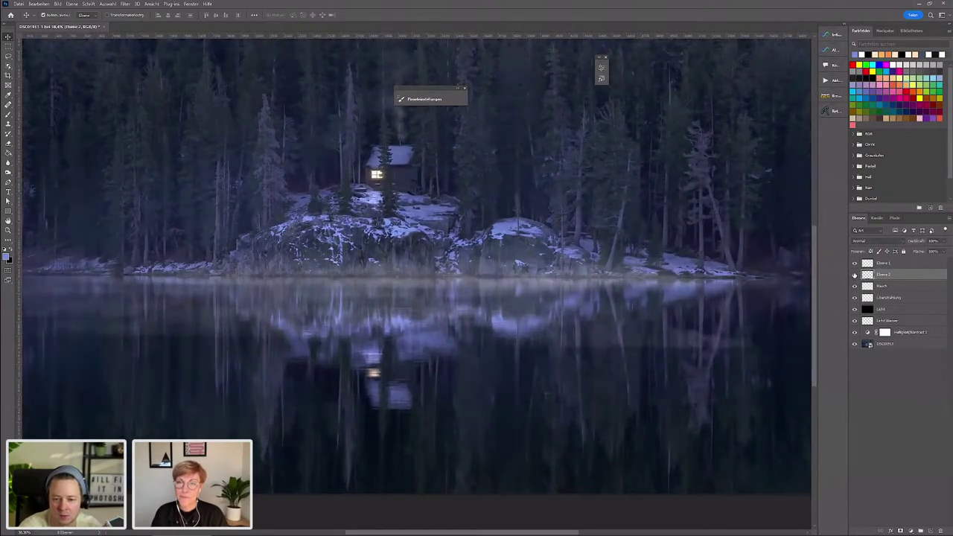
{"action": "left_click", "coordinate": [856, 275]}
{"action": "left_click", "coordinate": [855, 275]}
{"action": "left_click", "coordinate": [885, 263]}
- Colorize Ebene 1 via Hue/Saturation at hue 224, saturation 49, lightness −15
{"action": "key", "text": "i"}
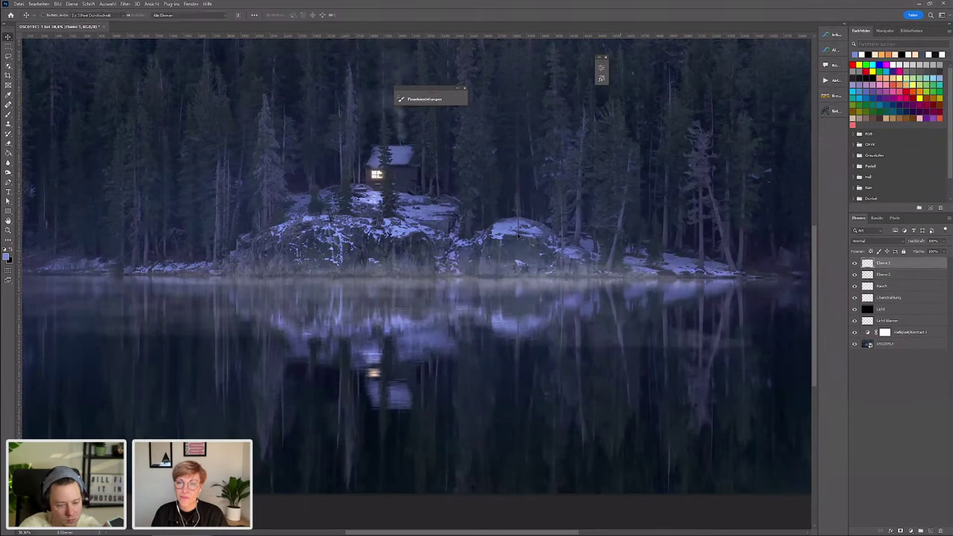
{"action": "key", "text": "ctrl+u"}
{"action": "left_click", "coordinate": [822, 212]}
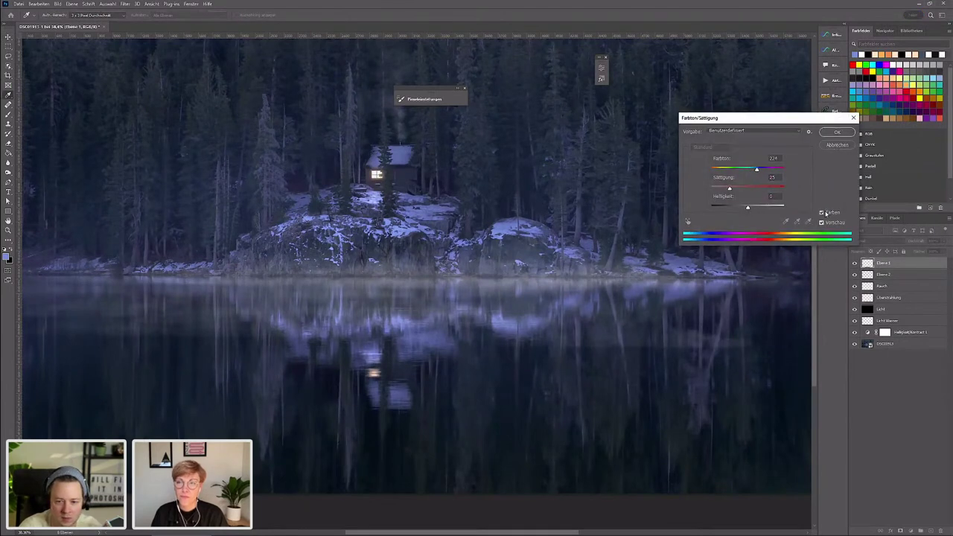
{"action": "left_click_drag", "start_coordinate": [747, 207], "coordinate": [738, 188]}
{"action": "left_click", "coordinate": [747, 188]}
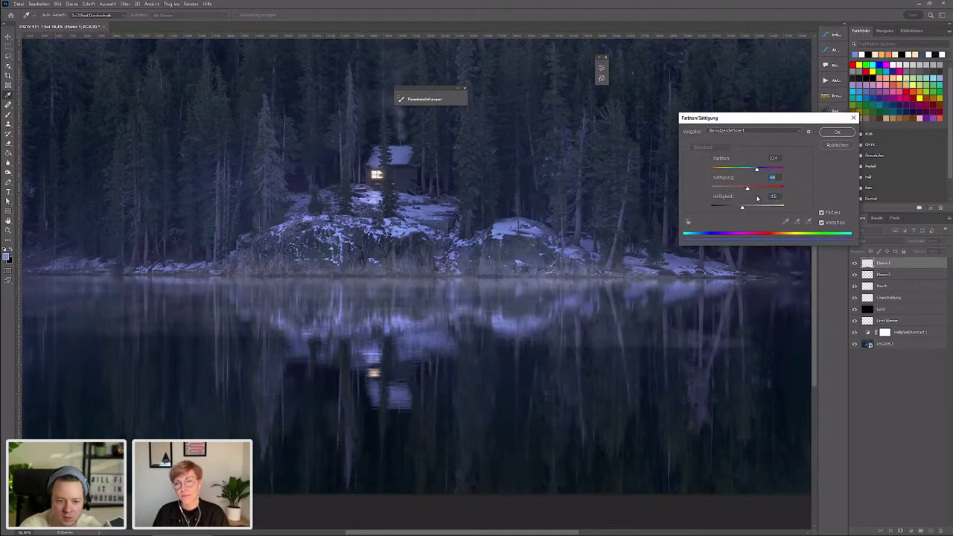
{"action": "left_click", "coordinate": [840, 132]}
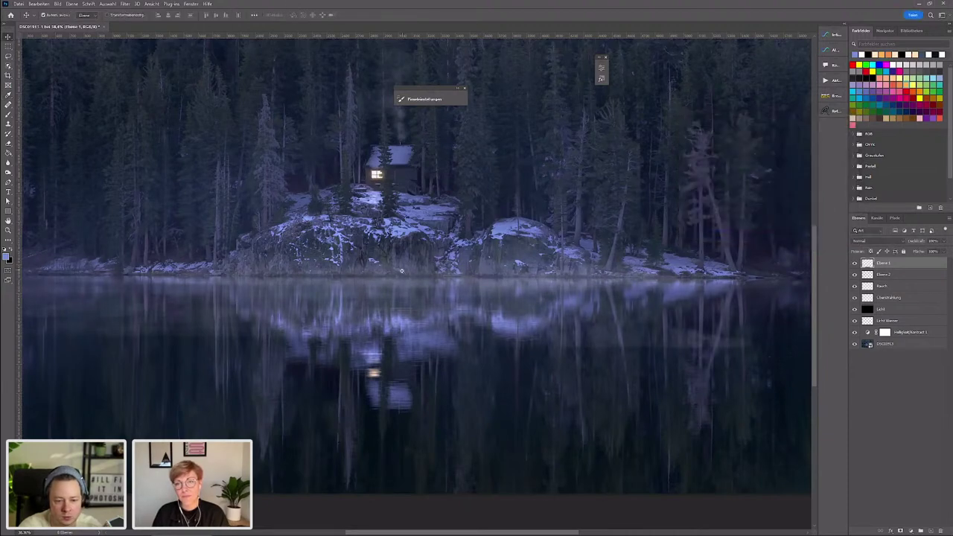
- Zoom out to the full image and toggle Ebene 1 to compare the blue tint
{"action": "key", "text": "ctrl+minus"}
{"action": "key", "text": "ctrl+minus"}
{"action": "left_click", "coordinate": [854, 263]}
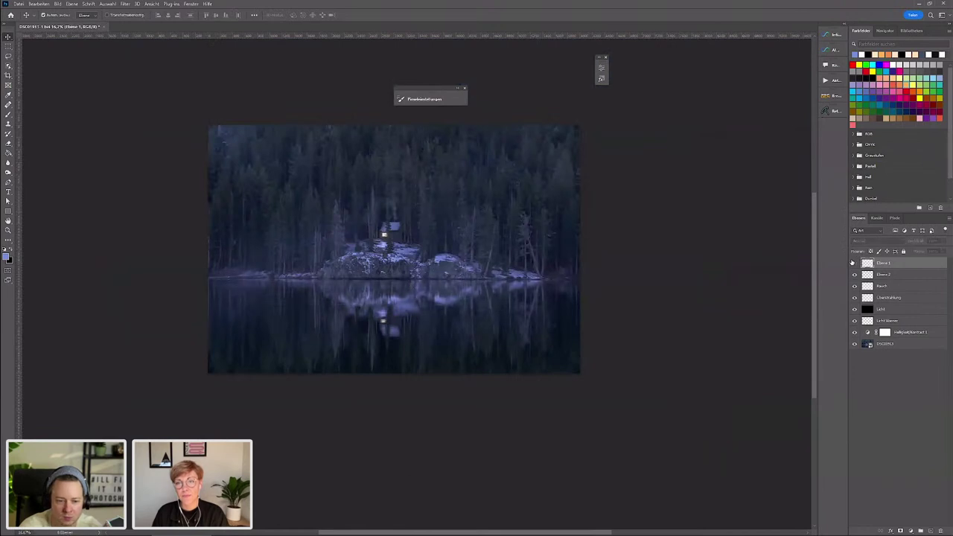
{"action": "left_click", "coordinate": [854, 263]}
{"action": "left_click", "coordinate": [854, 263]}
{"action": "left_click", "coordinate": [855, 263]}
{"action": "scroll", "coordinate": [520, 305], "scroll_direction": "up", "scroll_amount": 1}
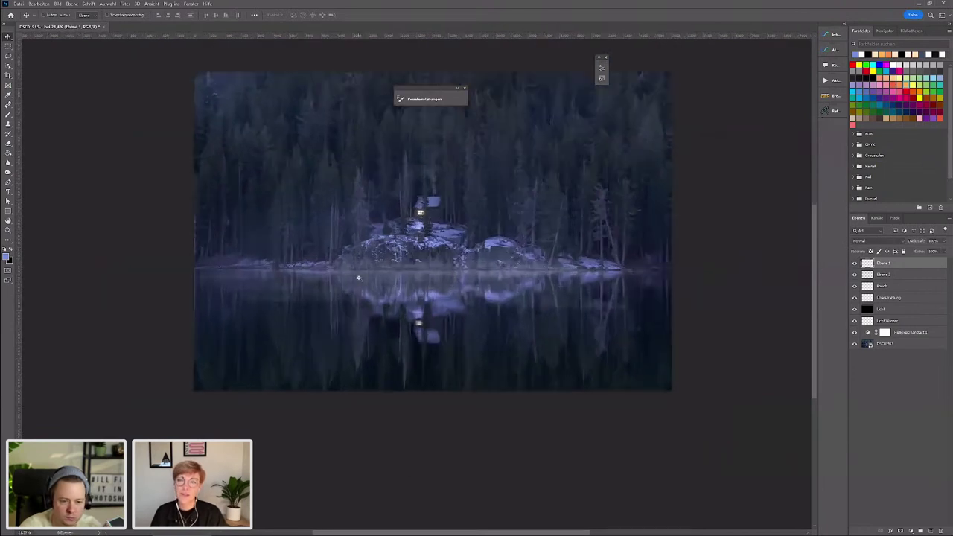
{"action": "scroll", "coordinate": [520, 305], "scroll_direction": "down", "scroll_amount": 1}
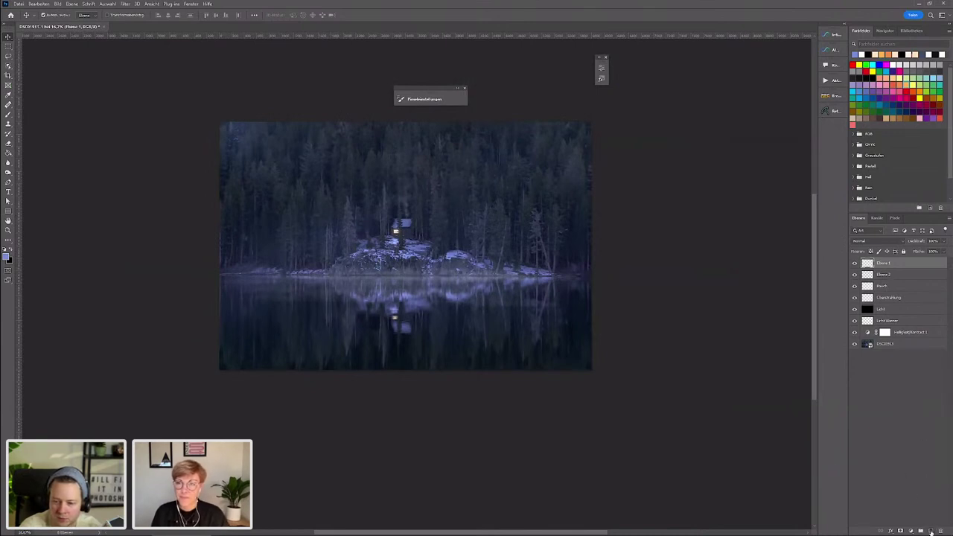
{"action": "left_click", "coordinate": [931, 532]}
{"action": "left_click", "coordinate": [9, 116]}
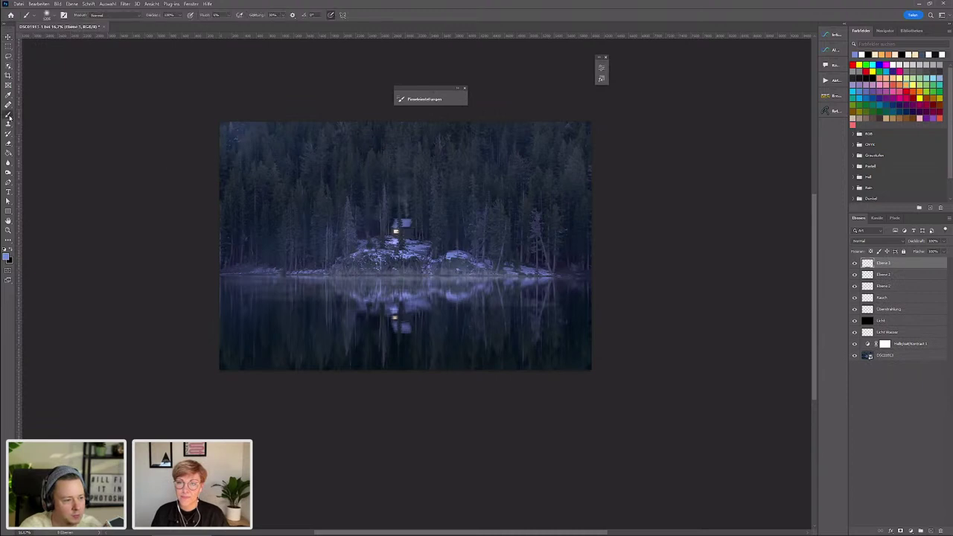
{"action": "key", "text": "d"}
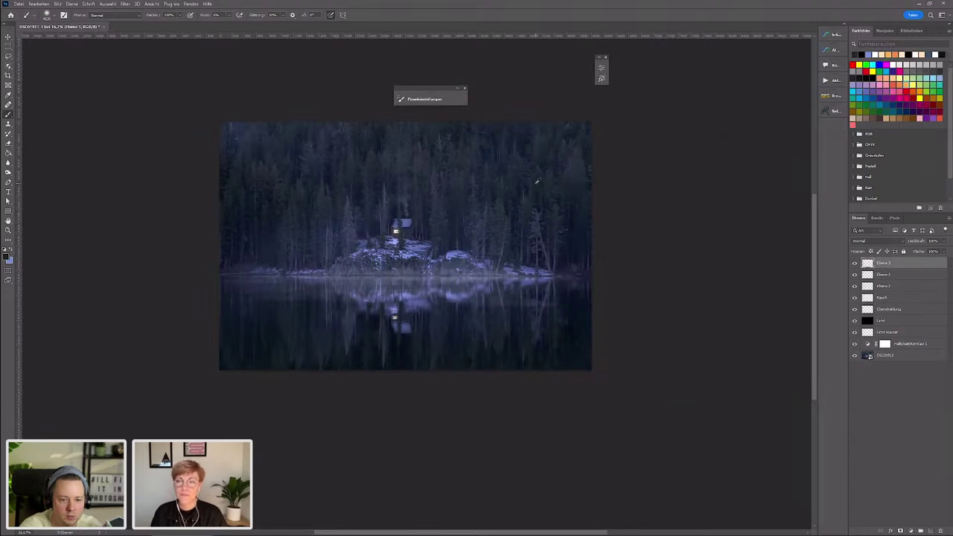
{"action": "left_click_drag", "start_coordinate": [528, 187], "coordinate": [496, 195]}
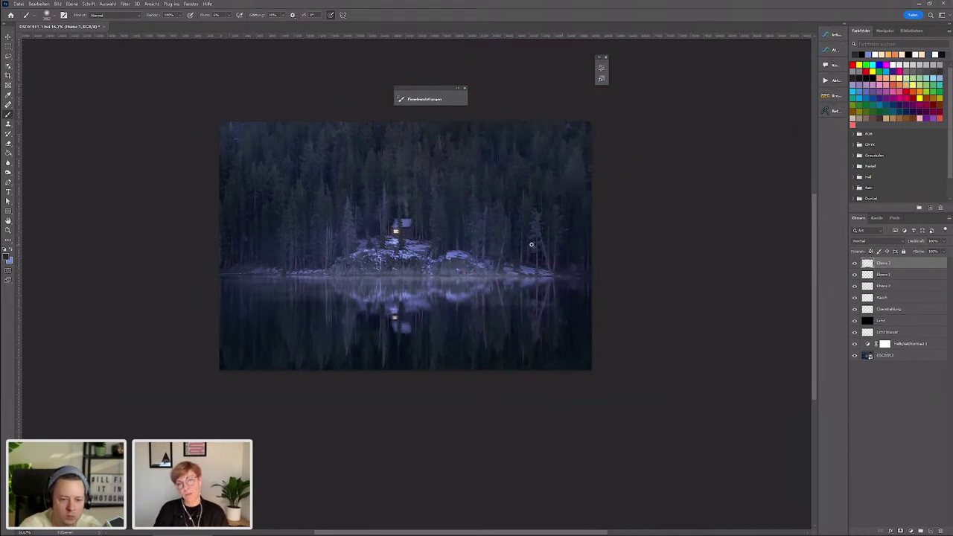
{"action": "scroll", "coordinate": [531, 244], "scroll_direction": "up", "scroll_amount": 3}
{"action": "scroll", "coordinate": [282, 152], "scroll_direction": "down", "scroll_amount": 2}
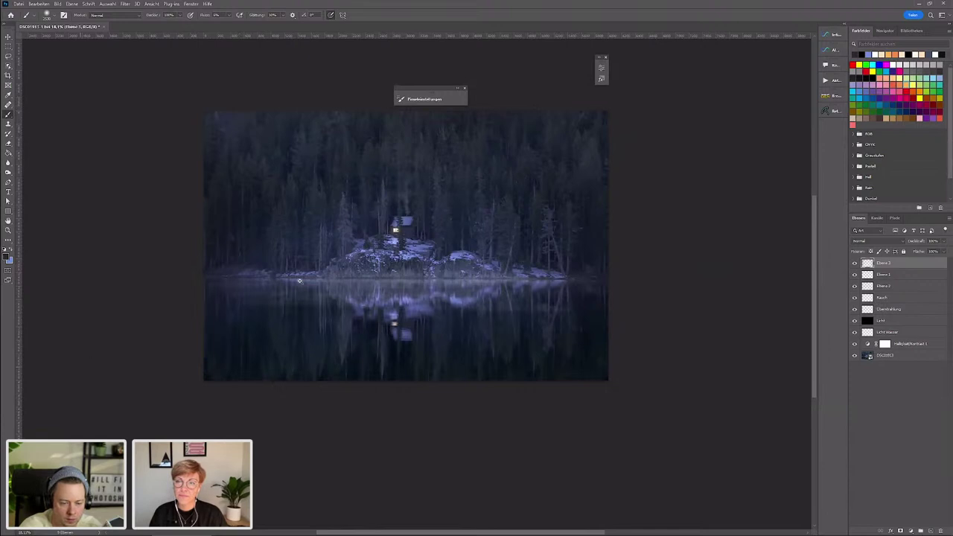
{"action": "scroll", "coordinate": [317, 254], "scroll_direction": "up", "scroll_amount": 2}
{"action": "scroll", "coordinate": [353, 241], "scroll_direction": "down", "scroll_amount": 1}
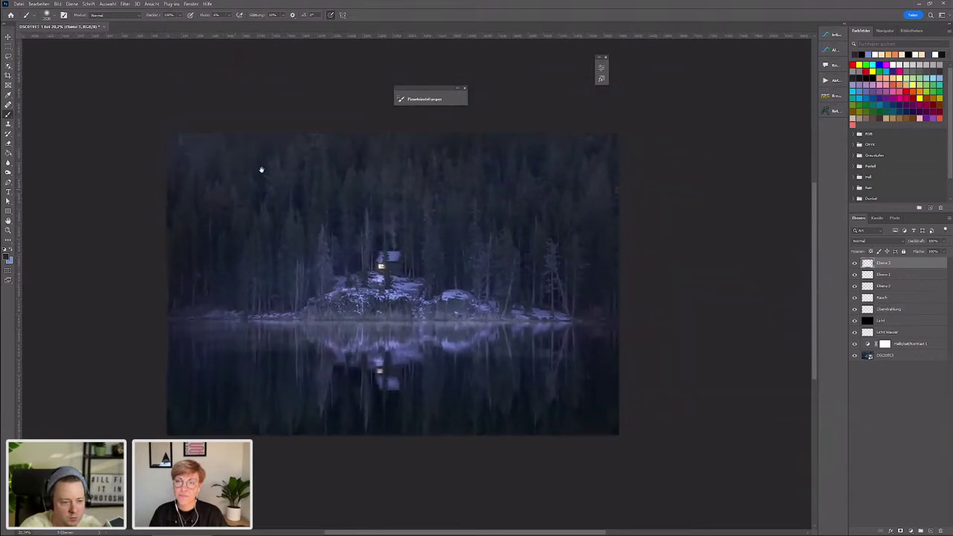
{"action": "scroll", "coordinate": [475, 192], "scroll_direction": "up", "scroll_amount": 1}
{"action": "scroll", "coordinate": [485, 184], "scroll_direction": "up", "scroll_amount": 1}
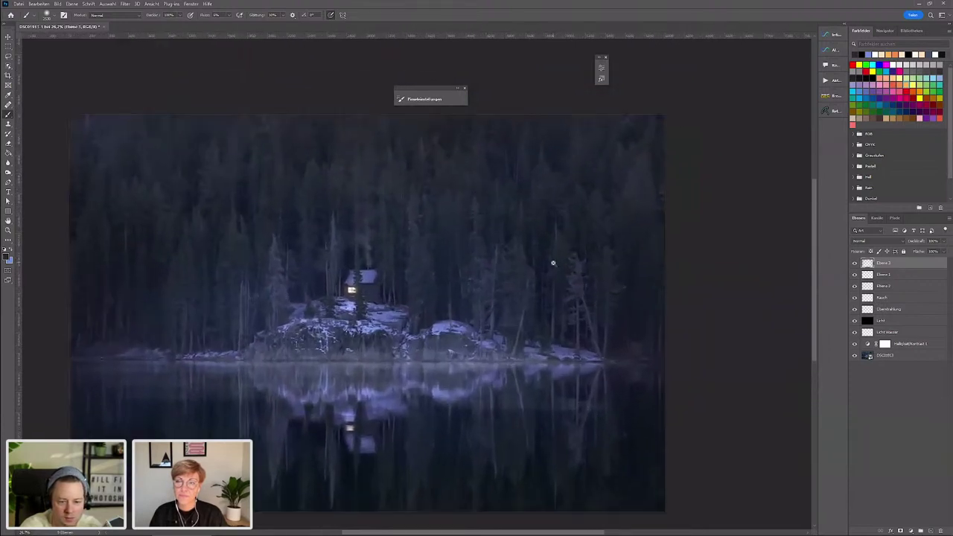
{"action": "scroll", "coordinate": [553, 276], "scroll_direction": "down", "scroll_amount": 1}
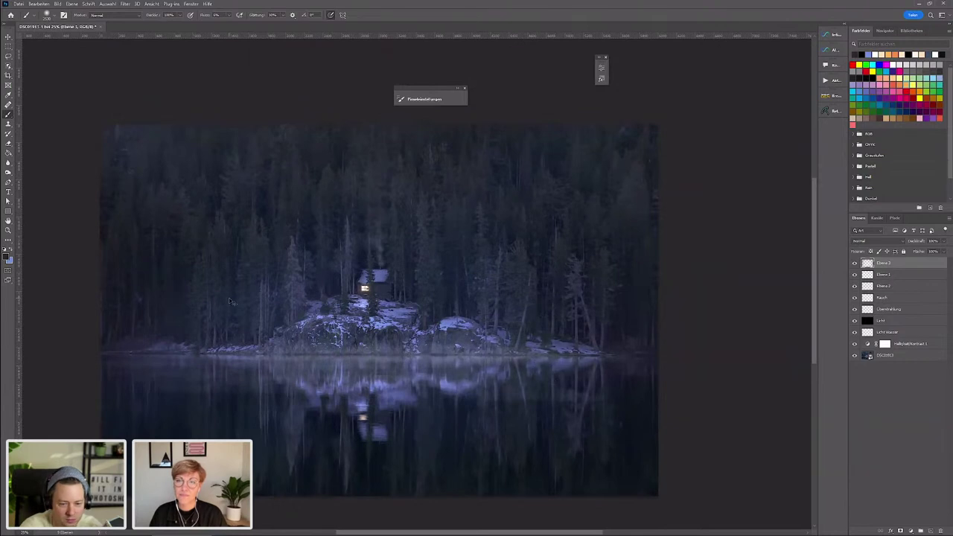
{"action": "scroll", "coordinate": [447, 328], "scroll_direction": "down", "scroll_amount": 3}
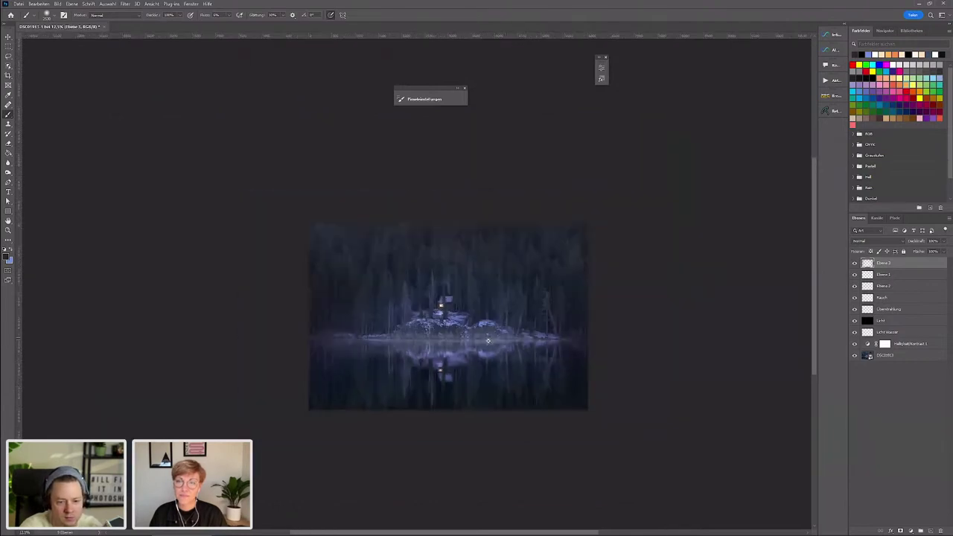
{"action": "scroll", "coordinate": [359, 323], "scroll_direction": "up", "scroll_amount": 1}
{"action": "scroll", "coordinate": [359, 322], "scroll_direction": "up", "scroll_amount": 2}
{"action": "scroll", "coordinate": [359, 322], "scroll_direction": "up", "scroll_amount": 2}
{"action": "key", "text": "v"}
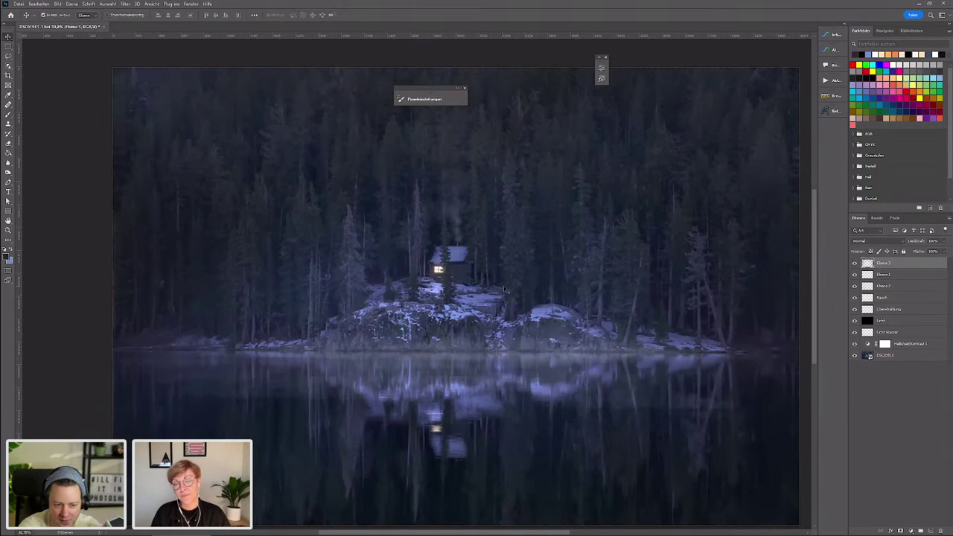
{"action": "scroll", "coordinate": [388, 298], "scroll_direction": "up", "scroll_amount": 1}
{"action": "scroll", "coordinate": [399, 285], "scroll_direction": "down", "scroll_amount": 1}
{"action": "scroll", "coordinate": [399, 285], "scroll_direction": "down", "scroll_amount": 1}
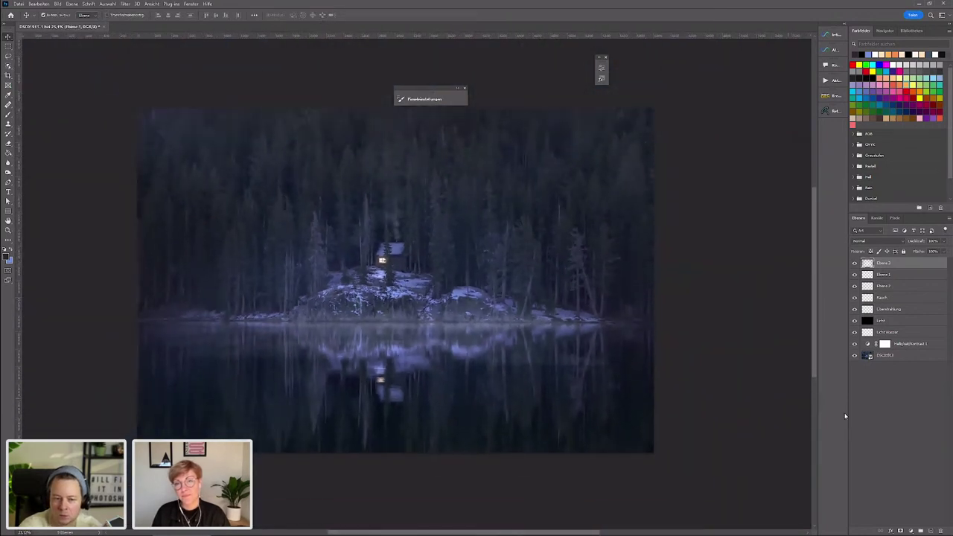
- Add a Tonwertkorrektur (Levels) adjustment layer with blend mode Weiches Licht
{"action": "left_click", "coordinate": [910, 530]}
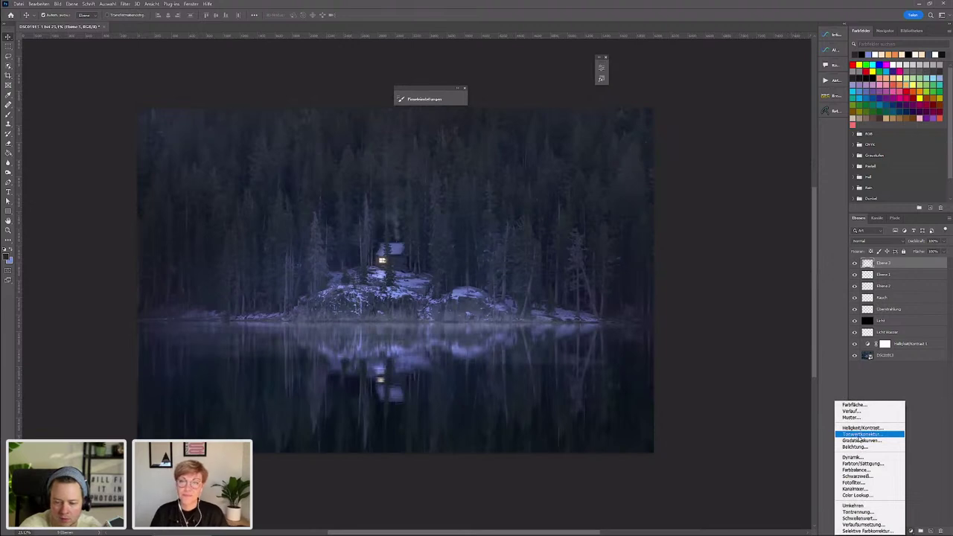
{"action": "left_click", "coordinate": [861, 435]}
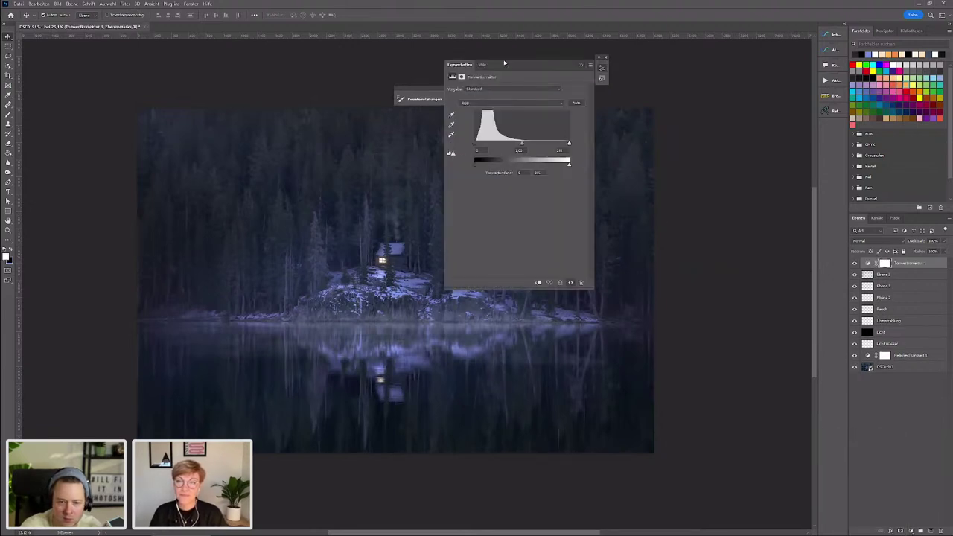
{"action": "left_click_drag", "start_coordinate": [512, 70], "coordinate": [631, 64]}
{"action": "left_click", "coordinate": [879, 241]}
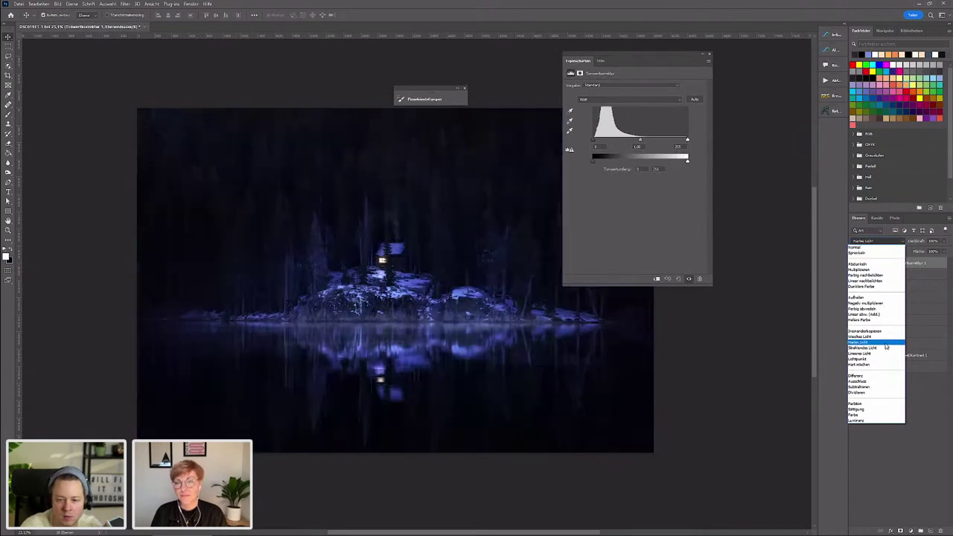
{"action": "left_click", "coordinate": [883, 337]}
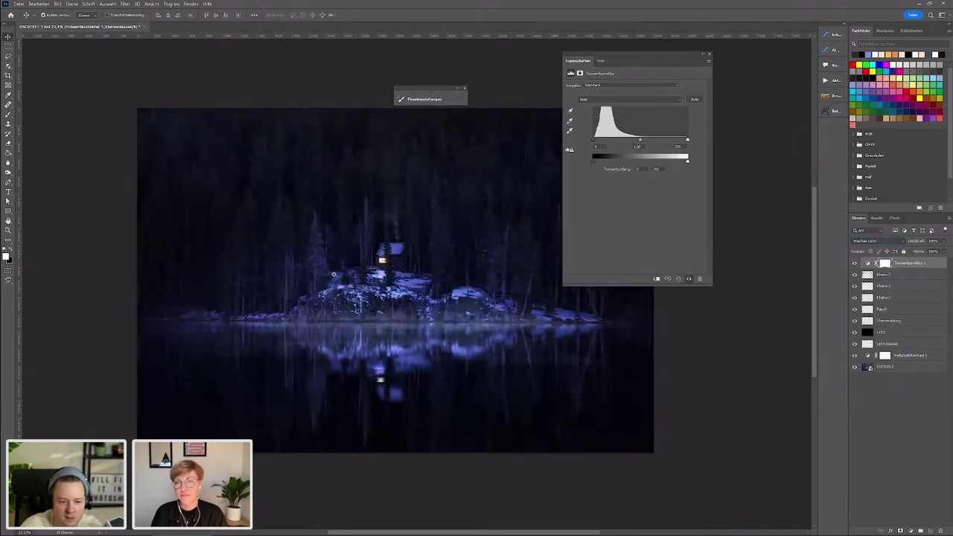
{"action": "left_click", "coordinate": [465, 88]}
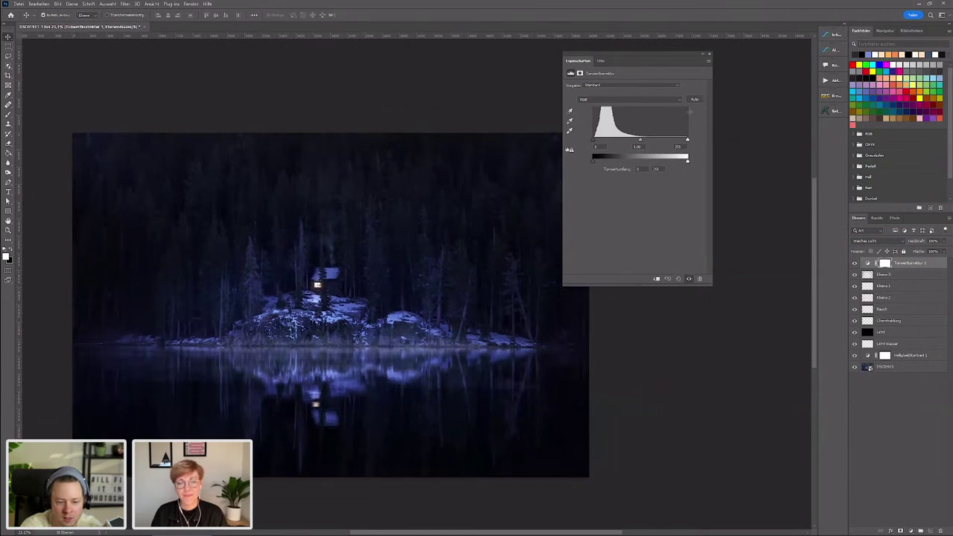
{"action": "left_click", "coordinate": [710, 55]}
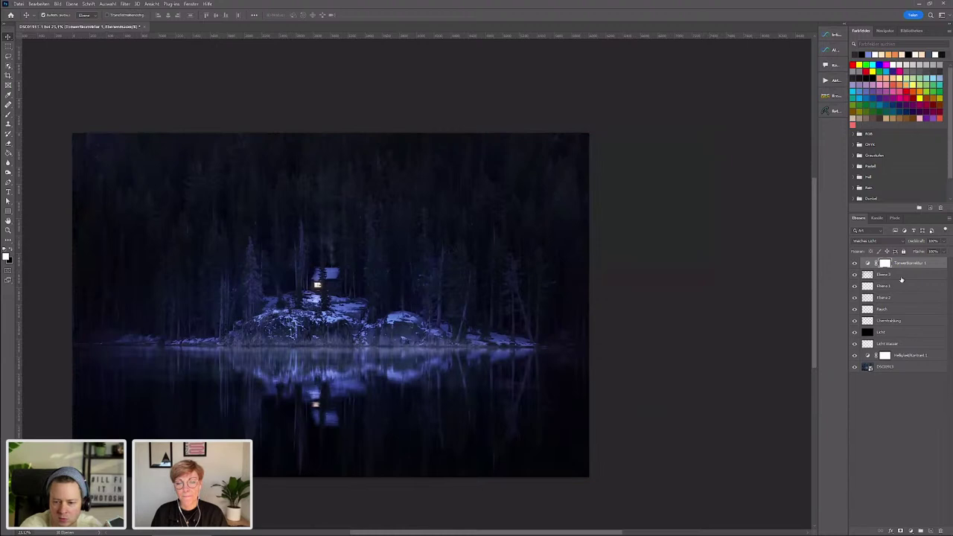
- Lower the Levels layer's Deckkraft and close its Properties panel
{"action": "double_click", "coordinate": [868, 264]}
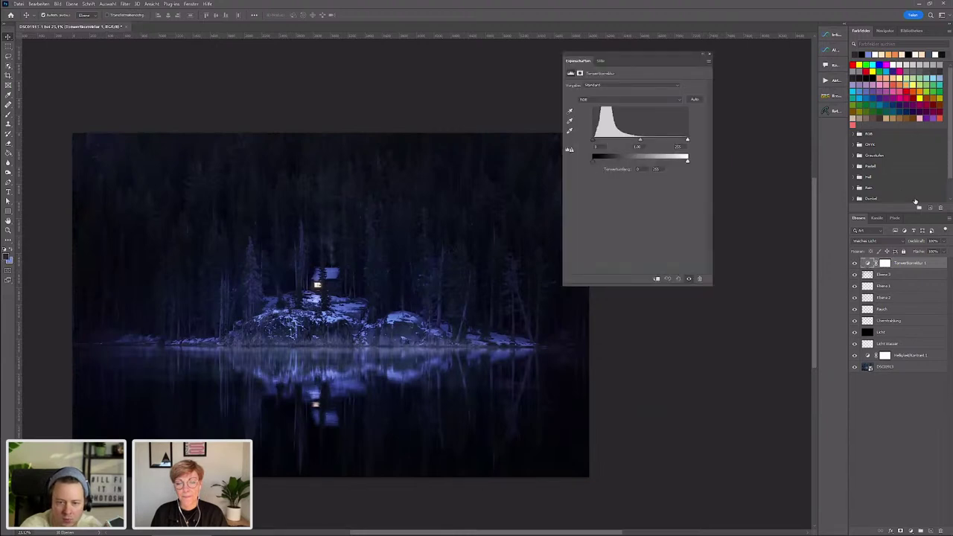
{"action": "mouse_move", "coordinate": [920, 242]}
{"action": "left_mouse_down"}
{"action": "mouse_move", "coordinate": [894, 242]}
{"action": "mouse_move", "coordinate": [906, 243]}
{"action": "left_mouse_up"}
{"action": "left_click", "coordinate": [914, 243]}
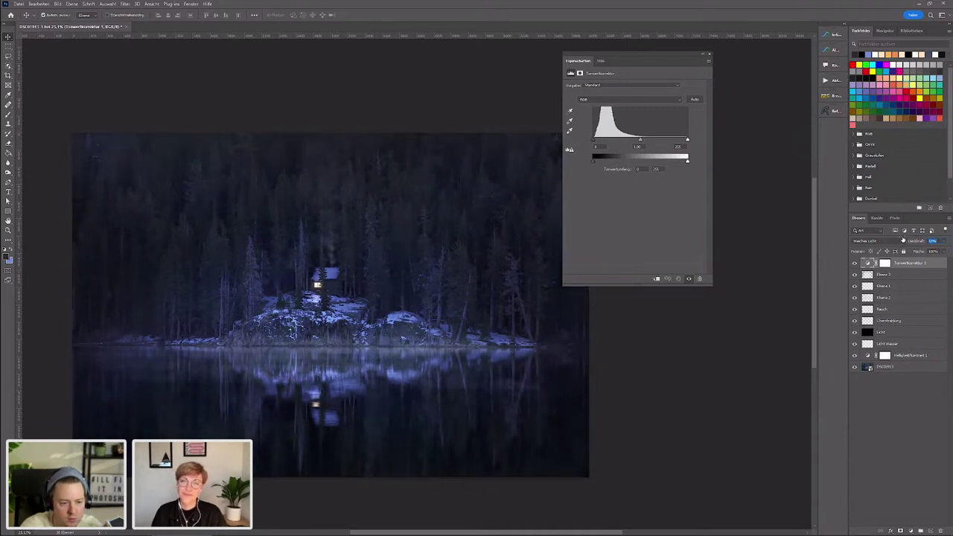
{"action": "left_click_drag", "start_coordinate": [907, 243], "coordinate": [904, 240]}
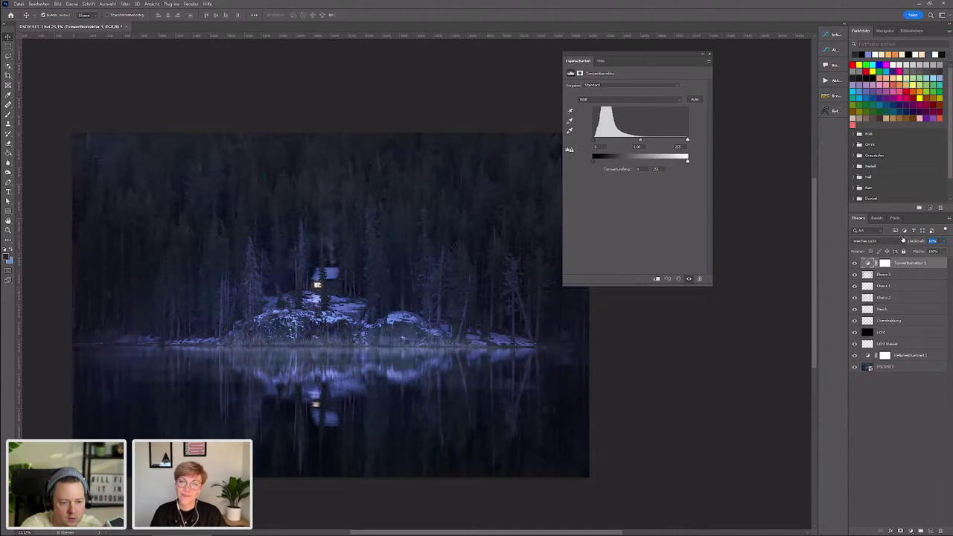
{"action": "left_click", "coordinate": [709, 54]}
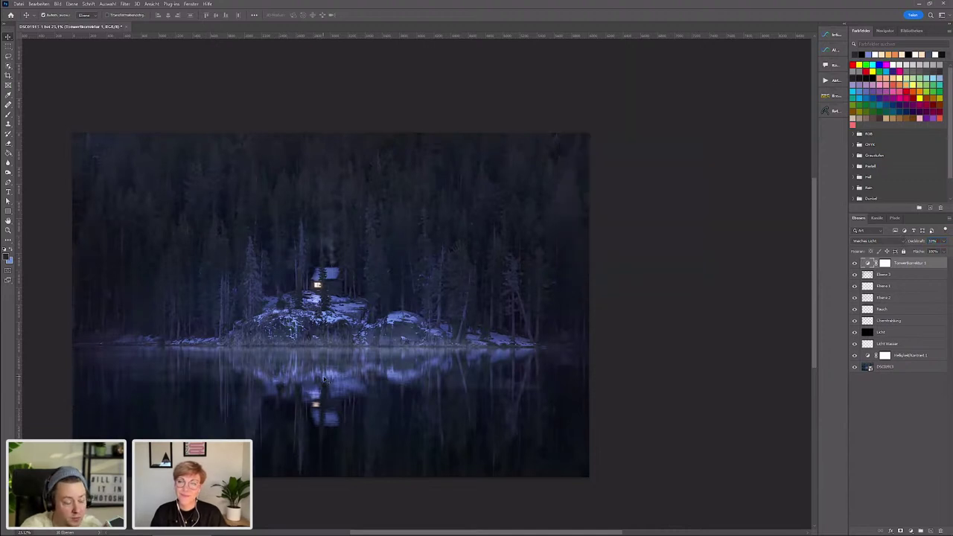
- Drag the Überstrahlung layer above Tonwertkorrektur 1 to the top of the stack
{"action": "scroll", "coordinate": [349, 333], "scroll_direction": "up", "scroll_amount": 1}
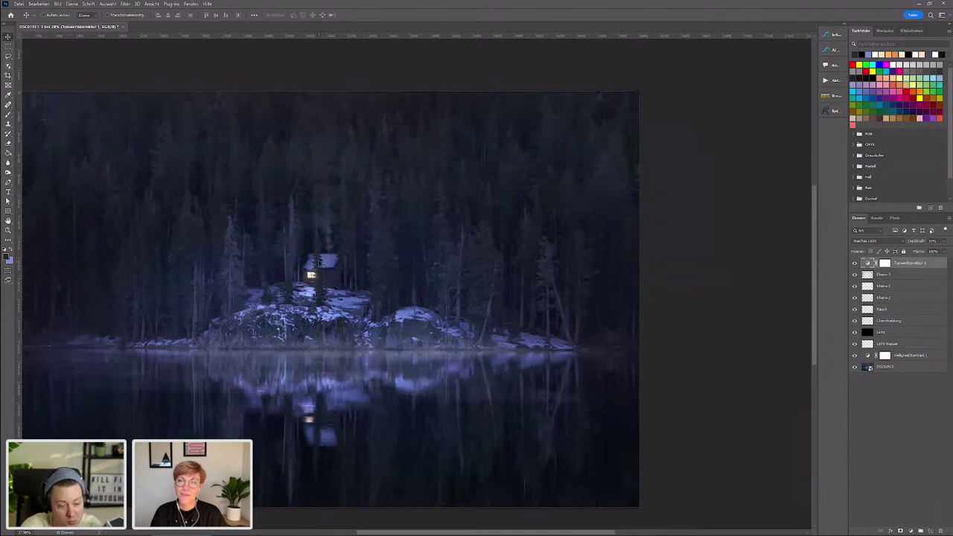
{"action": "scroll", "coordinate": [347, 333], "scroll_direction": "up", "scroll_amount": 2}
{"action": "scroll", "coordinate": [373, 293], "scroll_direction": "down", "scroll_amount": 2}
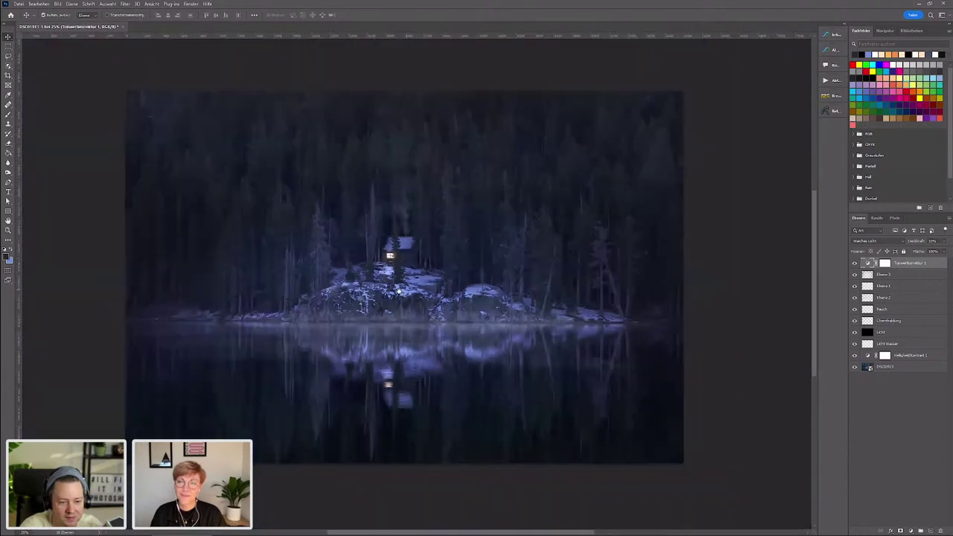
{"action": "scroll", "coordinate": [748, 290], "scroll_direction": "down", "scroll_amount": 1}
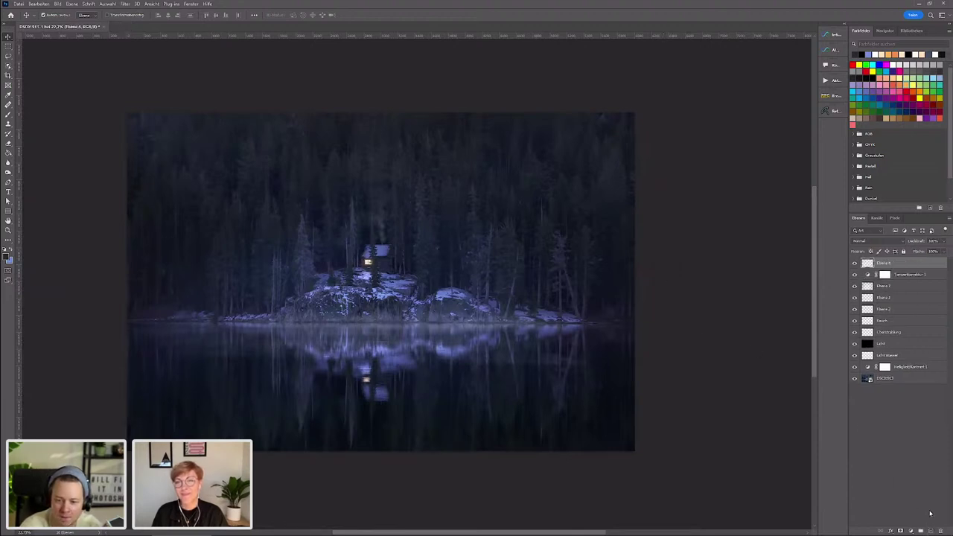
{"action": "left_click", "coordinate": [890, 287]}
{"action": "left_click", "coordinate": [882, 308]}
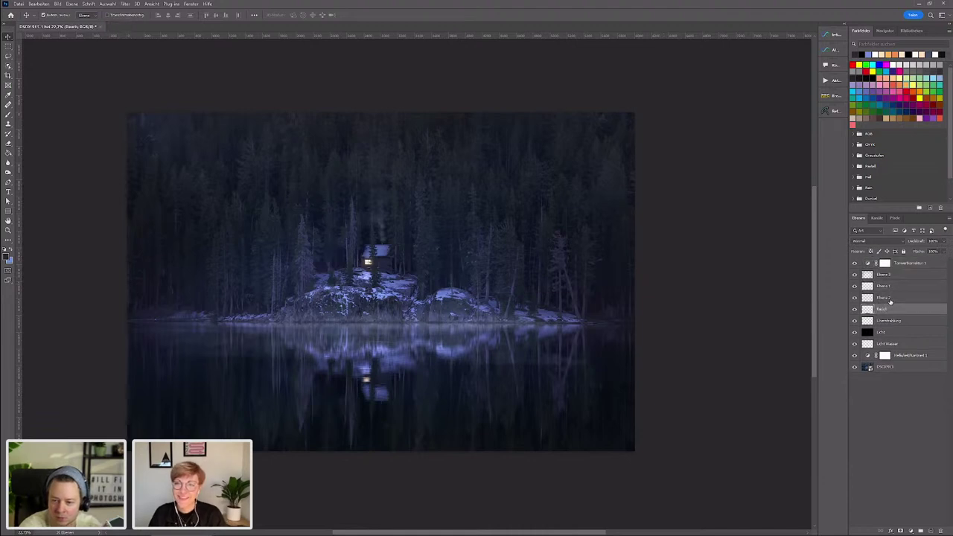
{"action": "left_click", "coordinate": [894, 320]}
{"action": "left_click_drag", "start_coordinate": [897, 322], "coordinate": [905, 263]}
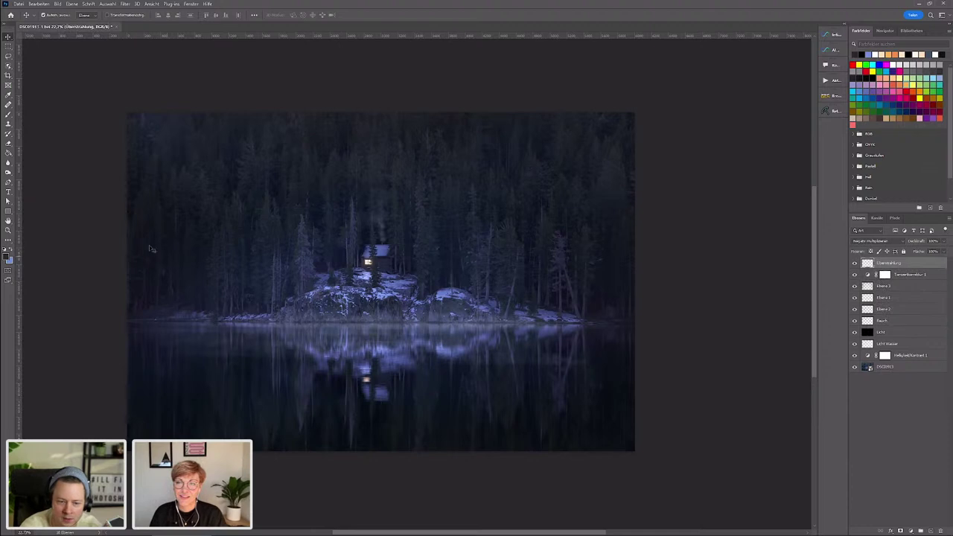
{"action": "left_click", "coordinate": [8, 114]}
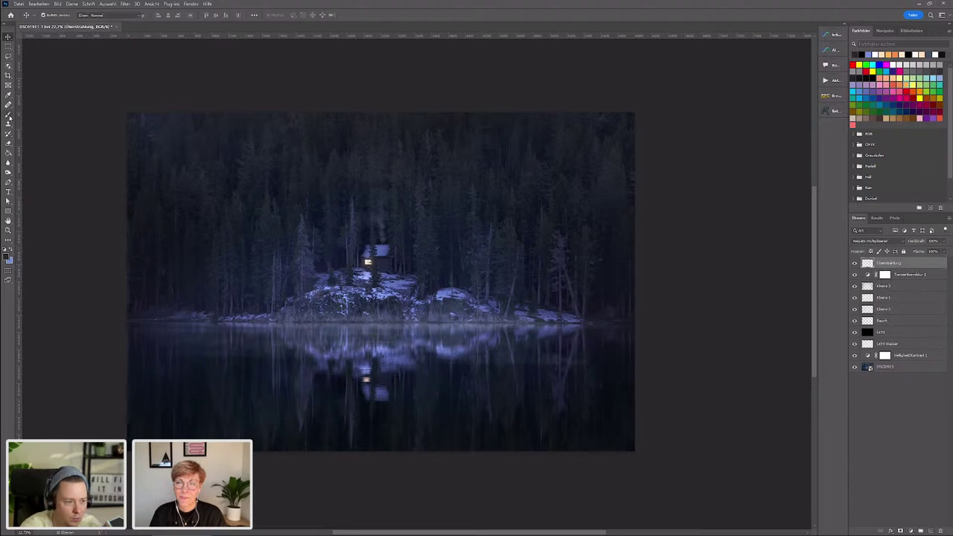
- Paint an orange glow mirroring the cabin window in the lake, then switch to Move (V)
{"action": "left_click", "coordinate": [358, 261]}
{"action": "left_click", "coordinate": [912, 84]}
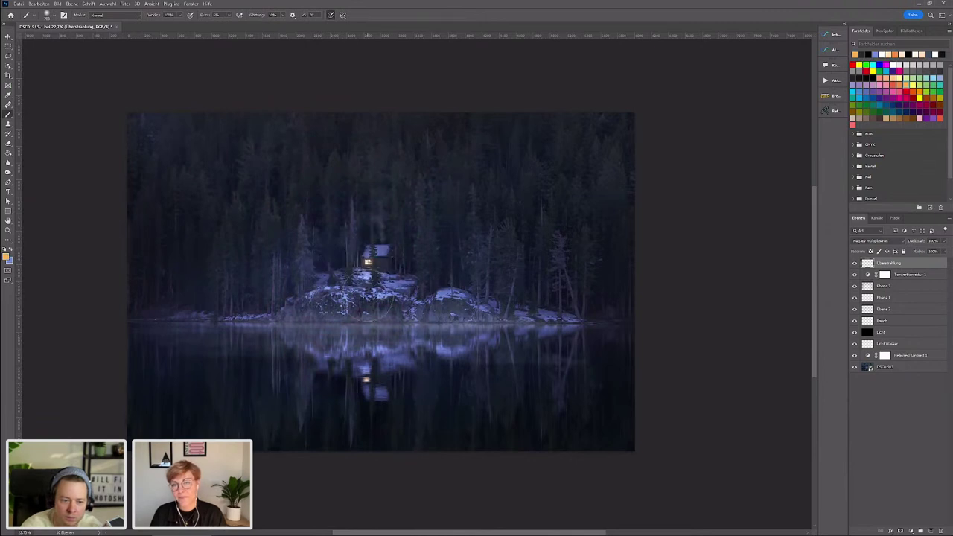
{"action": "scroll", "coordinate": [410, 258], "scroll_direction": "up", "scroll_amount": 1}
{"action": "scroll", "coordinate": [410, 257], "scroll_direction": "up", "scroll_amount": 2}
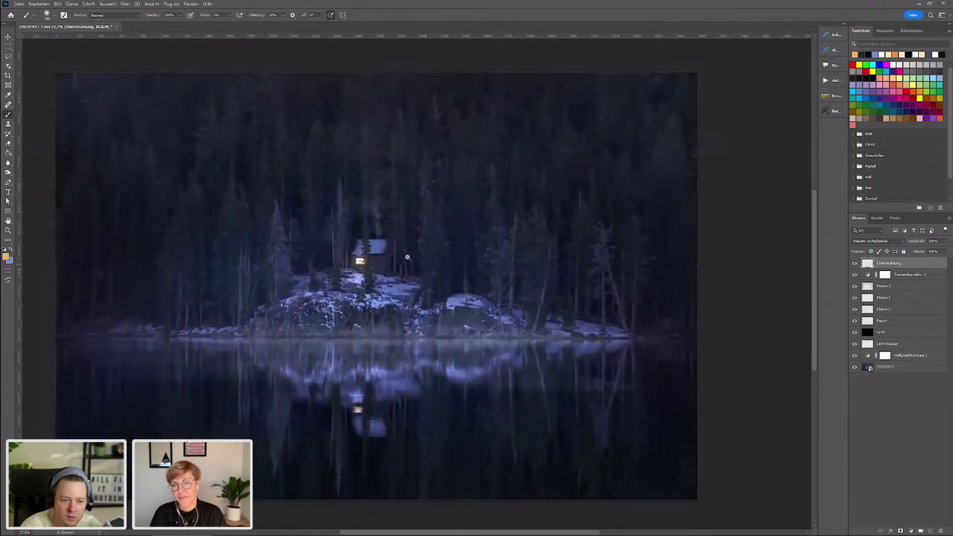
{"action": "scroll", "coordinate": [406, 256], "scroll_direction": "down", "scroll_amount": 1}
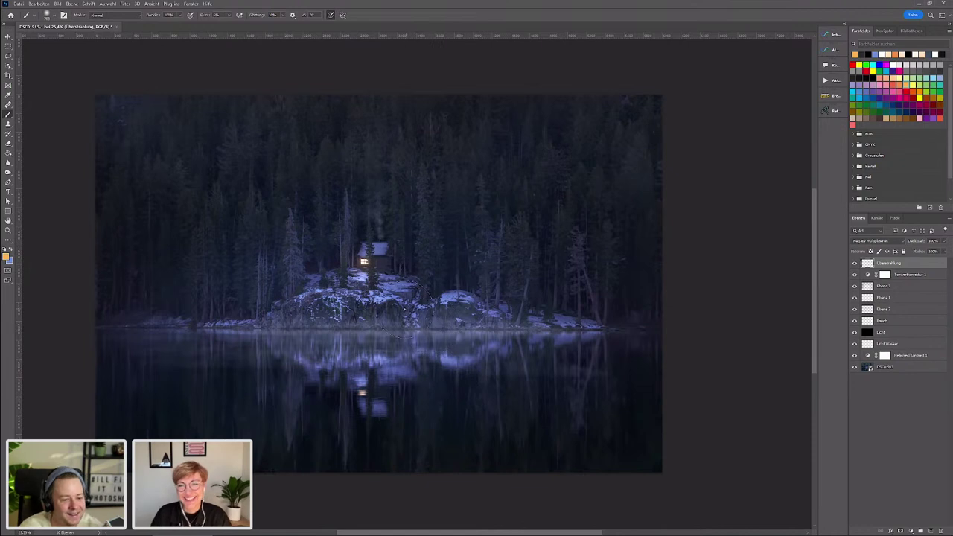
{"action": "scroll", "coordinate": [382, 263], "scroll_direction": "up", "scroll_amount": 2}
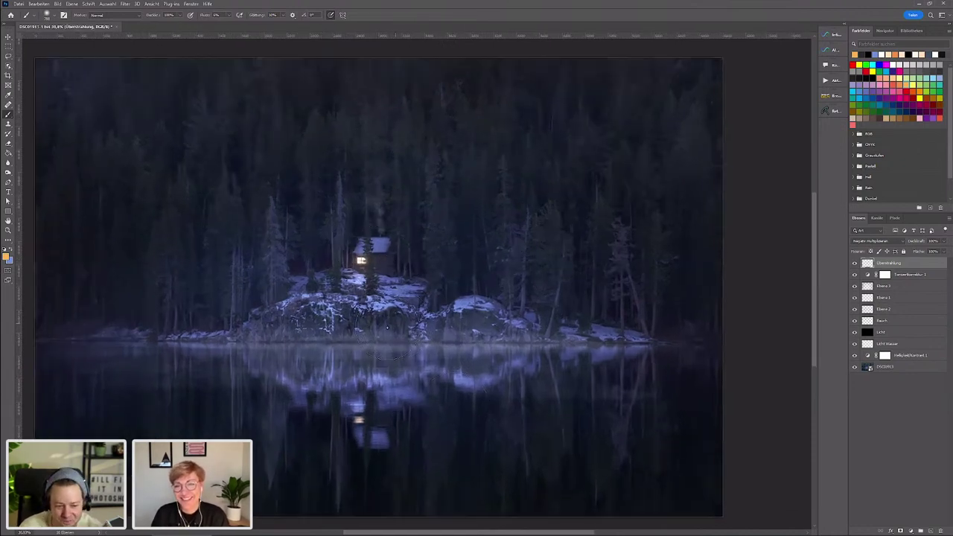
{"action": "scroll", "coordinate": [384, 352], "scroll_direction": "down", "scroll_amount": 1}
{"action": "scroll", "coordinate": [379, 344], "scroll_direction": "down", "scroll_amount": 1}
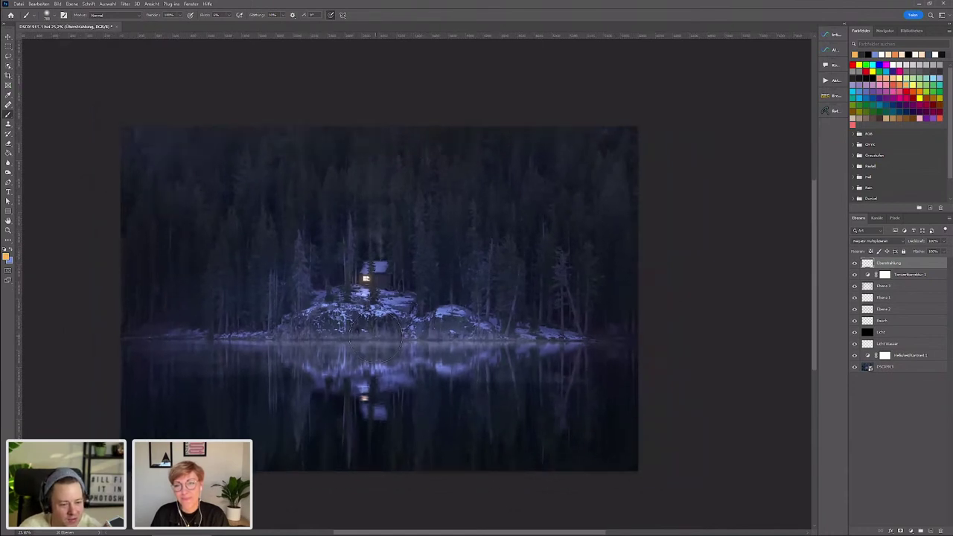
{"action": "scroll", "coordinate": [371, 337], "scroll_direction": "up", "scroll_amount": 2}
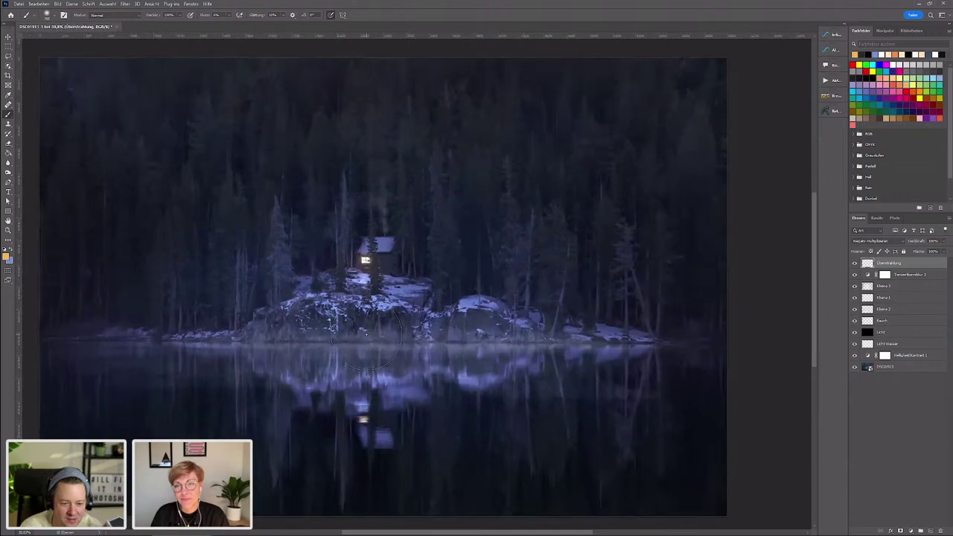
{"action": "scroll", "coordinate": [347, 298], "scroll_direction": "down", "scroll_amount": 1}
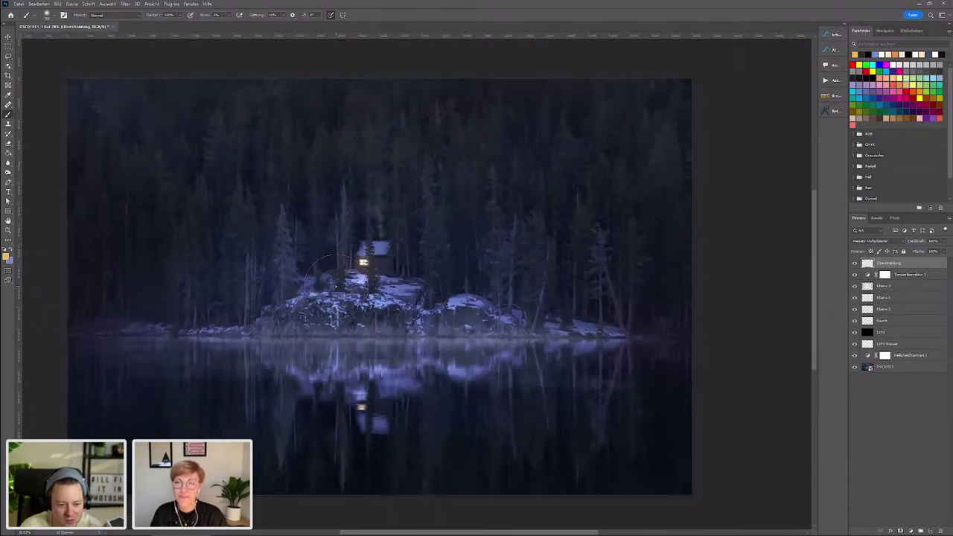
{"action": "scroll", "coordinate": [328, 312], "scroll_direction": "up", "scroll_amount": 2}
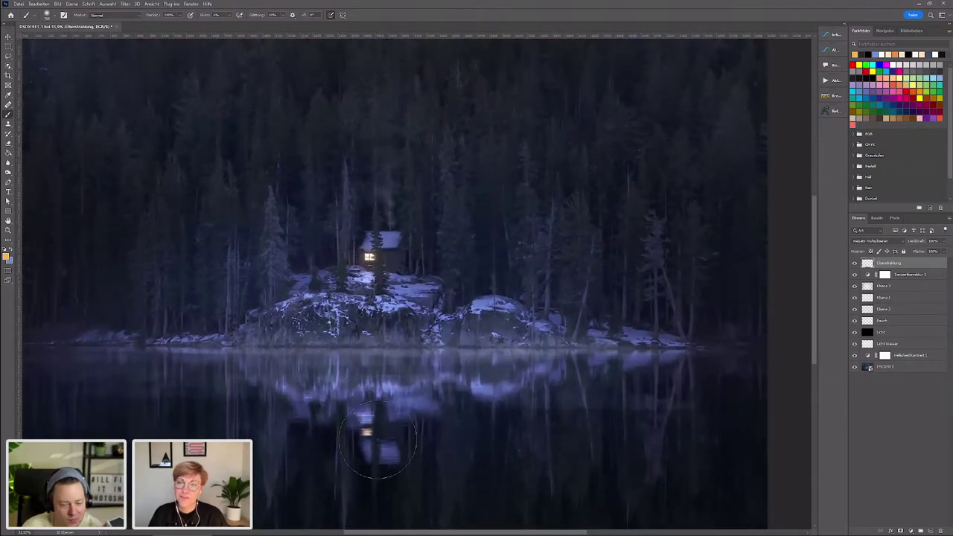
{"action": "scroll", "coordinate": [372, 342], "scroll_direction": "up", "scroll_amount": 2}
{"action": "scroll", "coordinate": [368, 268], "scroll_direction": "down", "scroll_amount": 1}
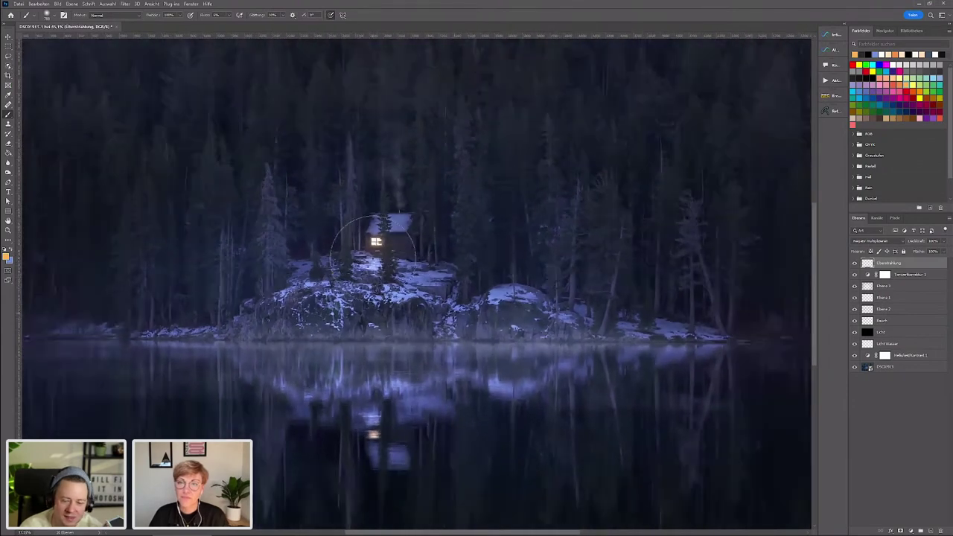
{"action": "key", "text": "v"}
{"action": "scroll", "coordinate": [371, 268], "scroll_direction": "down", "scroll_amount": 3}
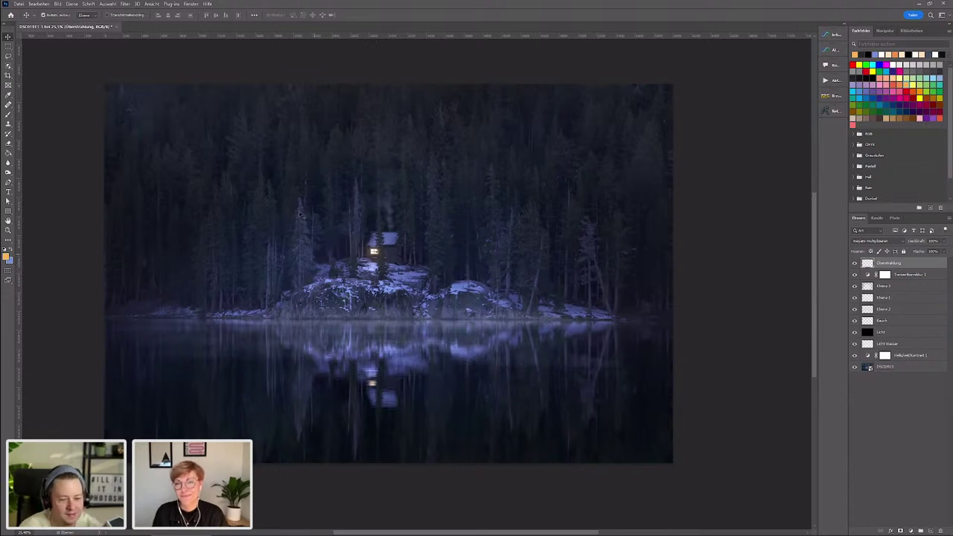
- Zoom in a step and add a Selektive Farbkorrektur (Selective Color) adjustment layer on top
{"action": "key", "text": "ctrl+plus"}
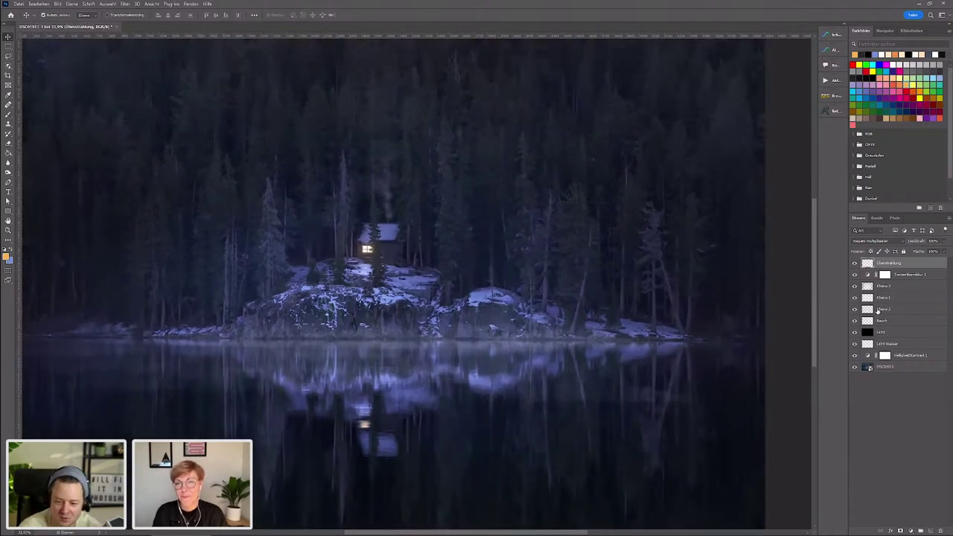
{"action": "left_click", "coordinate": [909, 530]}
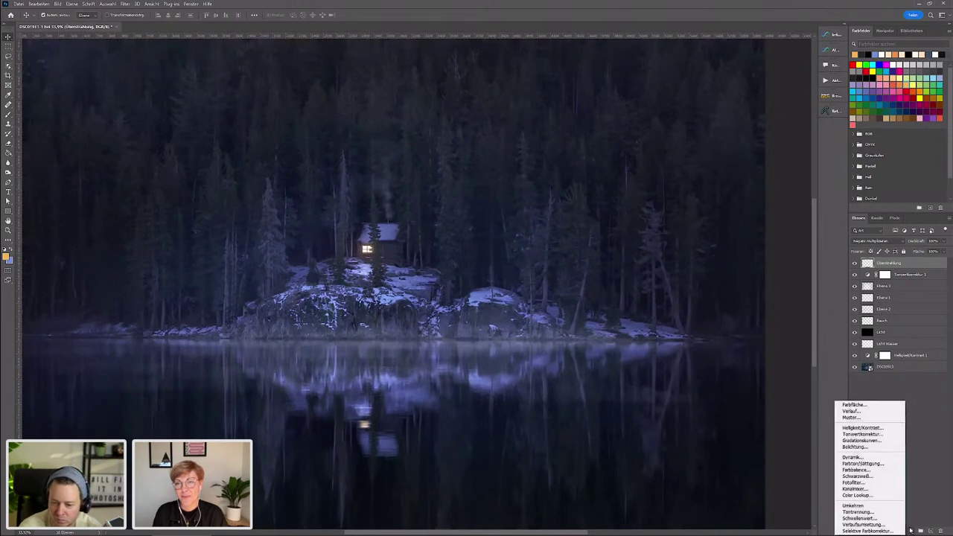
{"action": "left_click", "coordinate": [864, 516]}
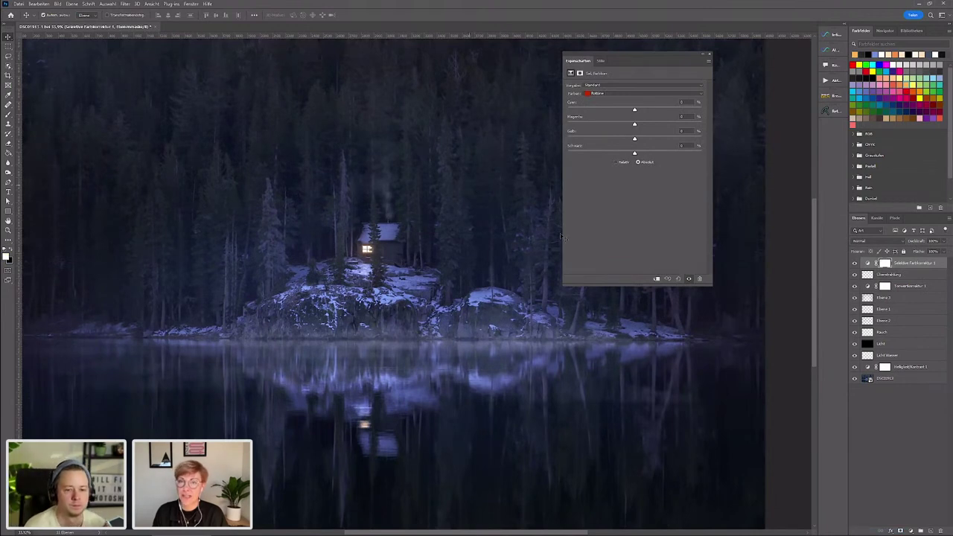
{"action": "scroll", "coordinate": [350, 228], "scroll_direction": "down", "scroll_amount": 1}
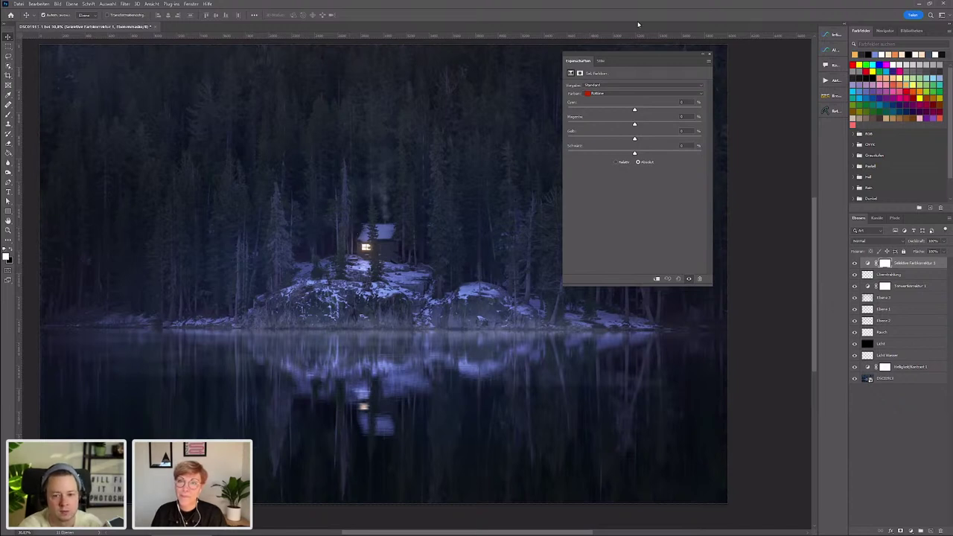
- Collapse the Selective Color properties and zoom in and out to review the lake scene
{"action": "left_click", "coordinate": [702, 55]}
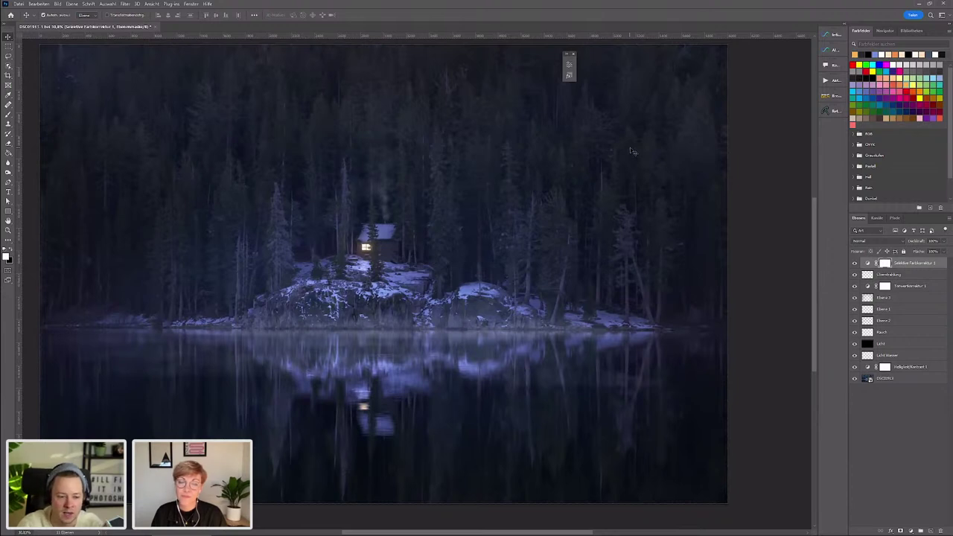
{"action": "scroll", "coordinate": [483, 295], "scroll_direction": "down", "scroll_amount": 1}
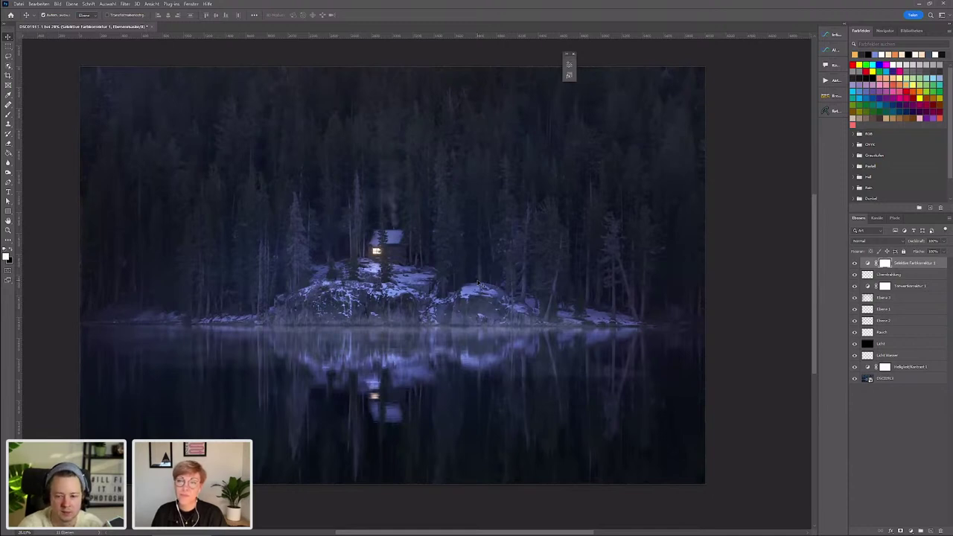
{"action": "scroll", "coordinate": [457, 277], "scroll_direction": "up", "scroll_amount": 1}
{"action": "scroll", "coordinate": [435, 269], "scroll_direction": "down", "scroll_amount": 2}
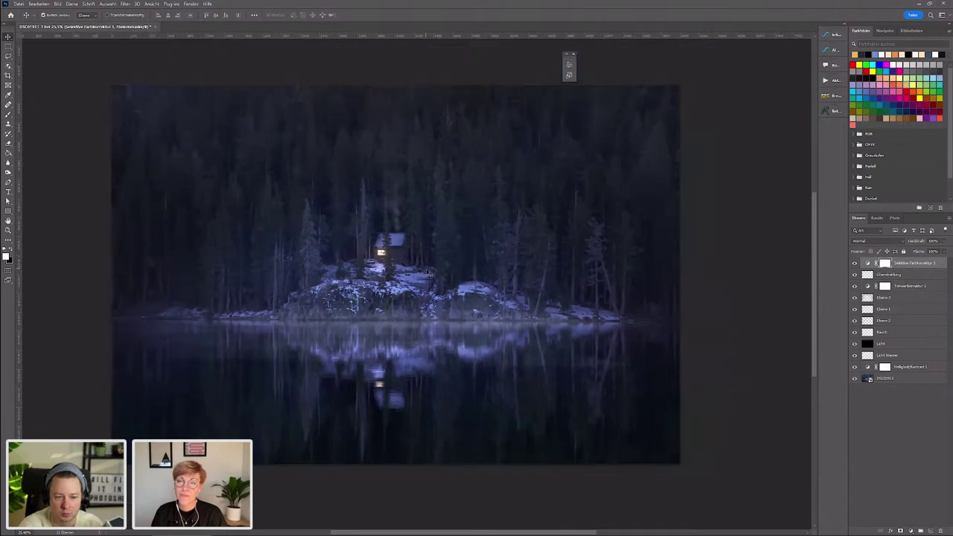
{"action": "scroll", "coordinate": [428, 274], "scroll_direction": "up", "scroll_amount": 1}
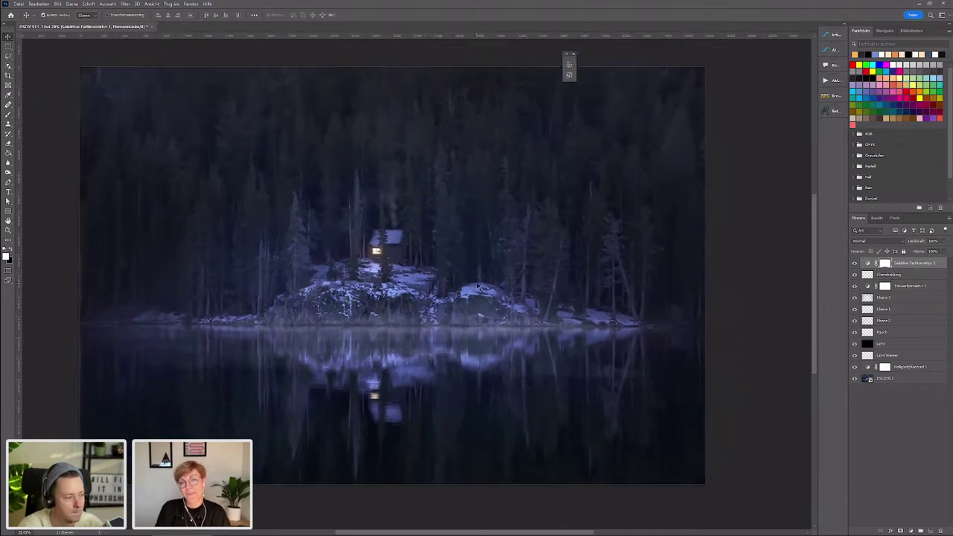
{"action": "scroll", "coordinate": [381, 291], "scroll_direction": "up", "scroll_amount": 1}
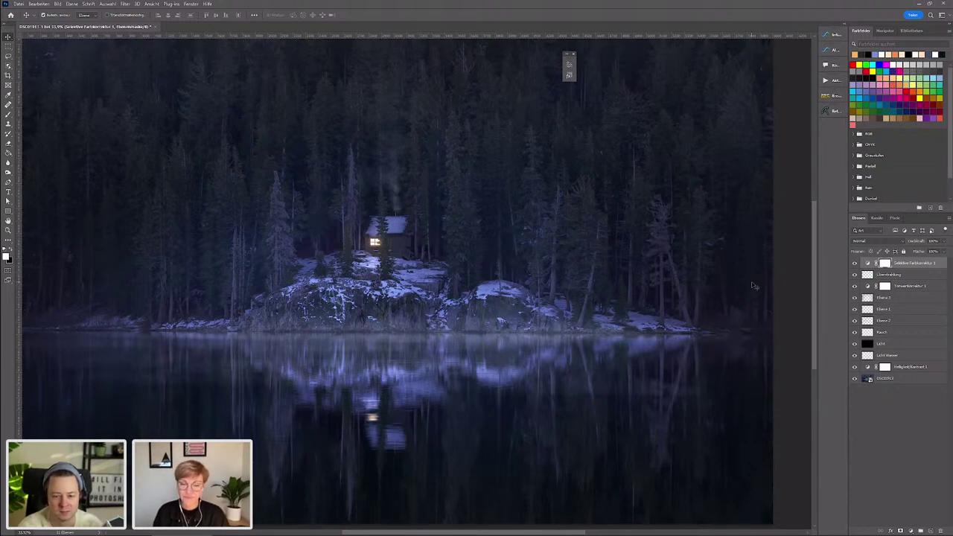
{"action": "scroll", "coordinate": [734, 293], "scroll_direction": "down", "scroll_amount": 1}
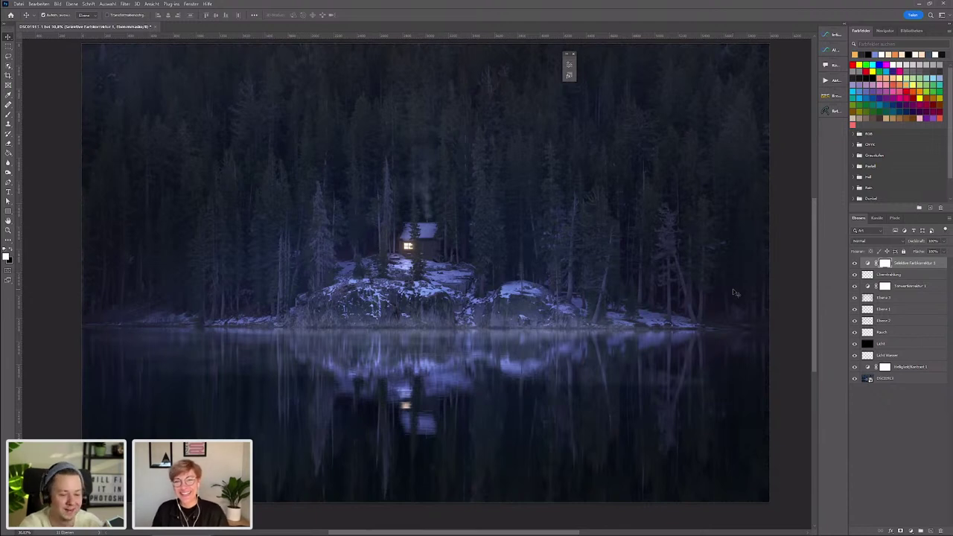
{"action": "scroll", "coordinate": [403, 208], "scroll_direction": "down", "scroll_amount": 1}
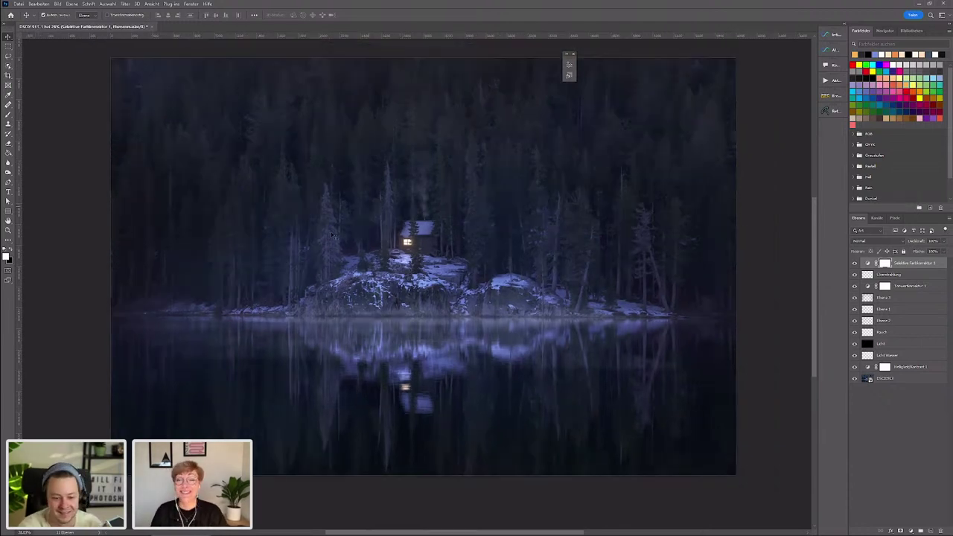
{"action": "scroll", "coordinate": [514, 255], "scroll_direction": "up", "scroll_amount": 1}
{"action": "scroll", "coordinate": [510, 254], "scroll_direction": "down", "scroll_amount": 1}
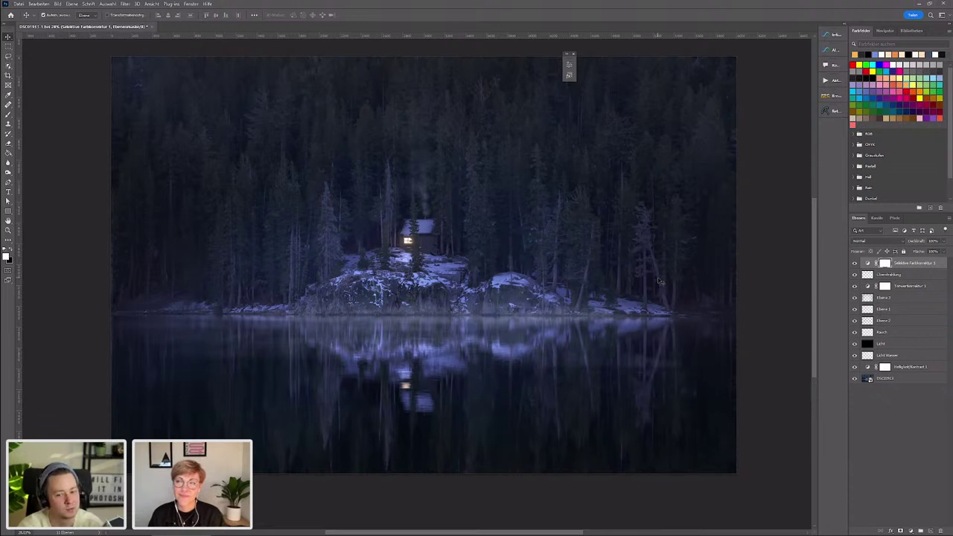
- In Selektive Farbkorrektur 1, set Grautöne with Cyan and Magenta slightly negative, then collapse it
{"action": "double_click", "coordinate": [868, 264]}
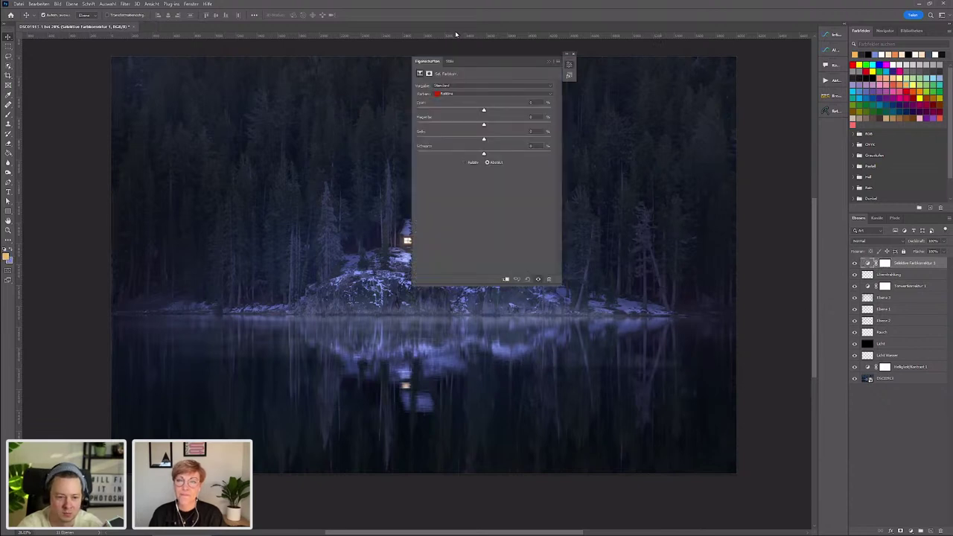
{"action": "mouse_move", "coordinate": [490, 69]}
{"action": "left_mouse_down"}
{"action": "mouse_move", "coordinate": [624, 82]}
{"action": "mouse_move", "coordinate": [644, 75]}
{"action": "left_mouse_up"}
{"action": "left_click", "coordinate": [624, 106]}
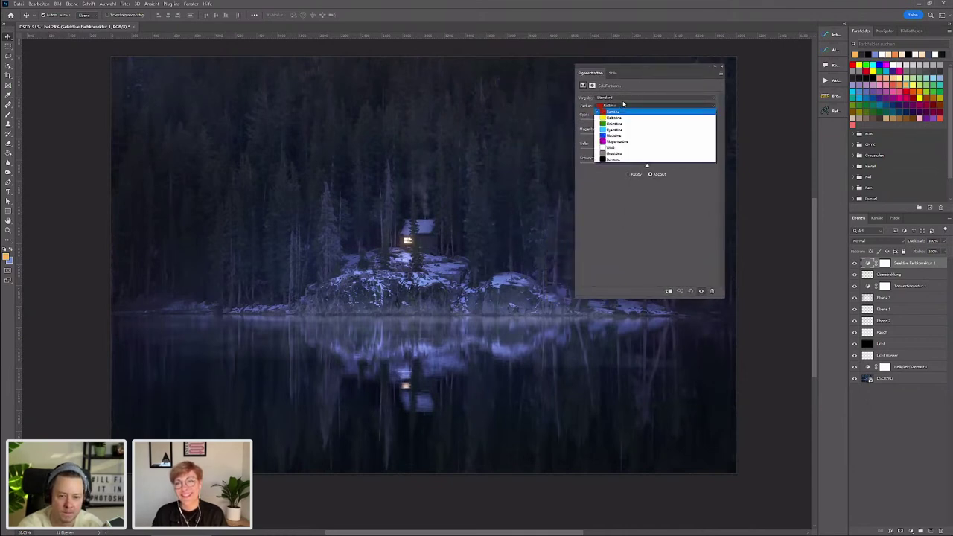
{"action": "left_click", "coordinate": [632, 111]}
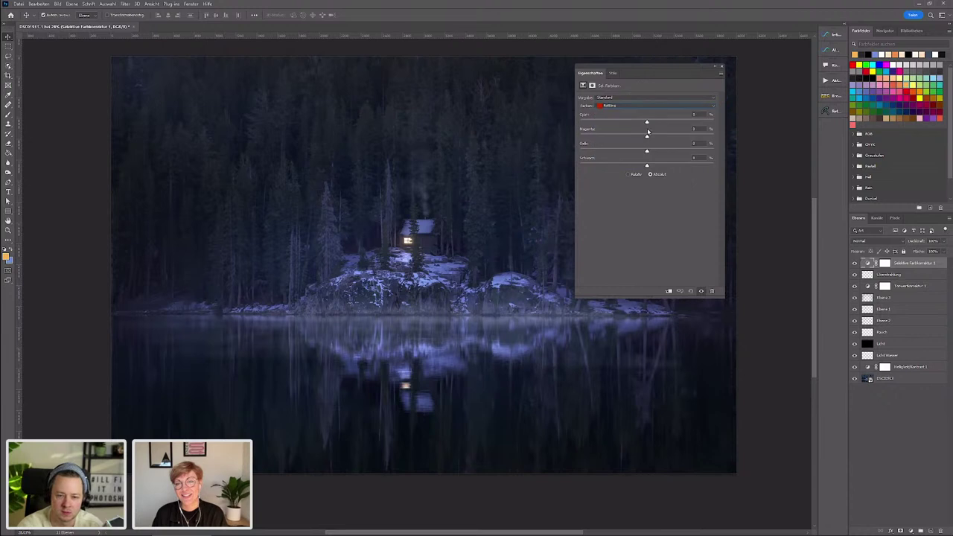
{"action": "left_click", "coordinate": [625, 106]}
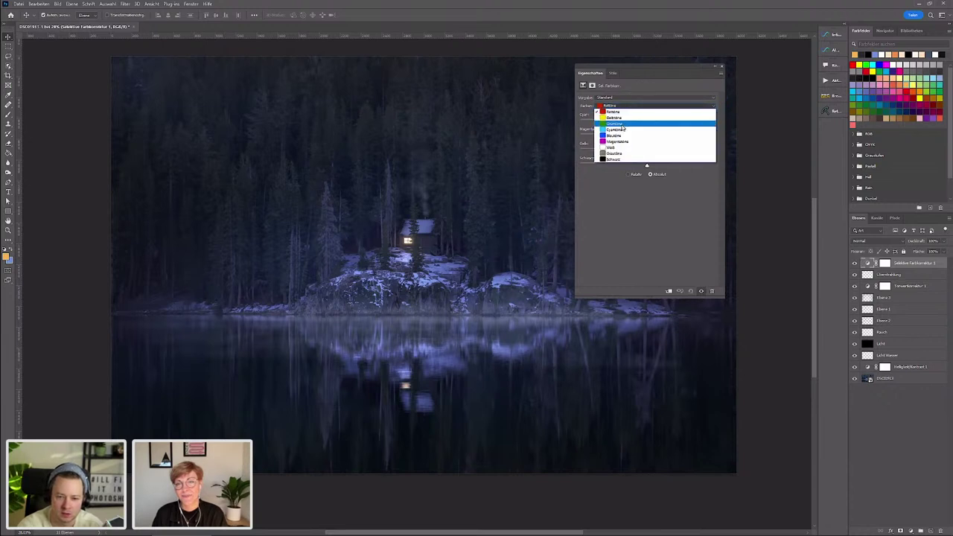
{"action": "left_click", "coordinate": [620, 130]}
{"action": "left_click", "coordinate": [626, 106]}
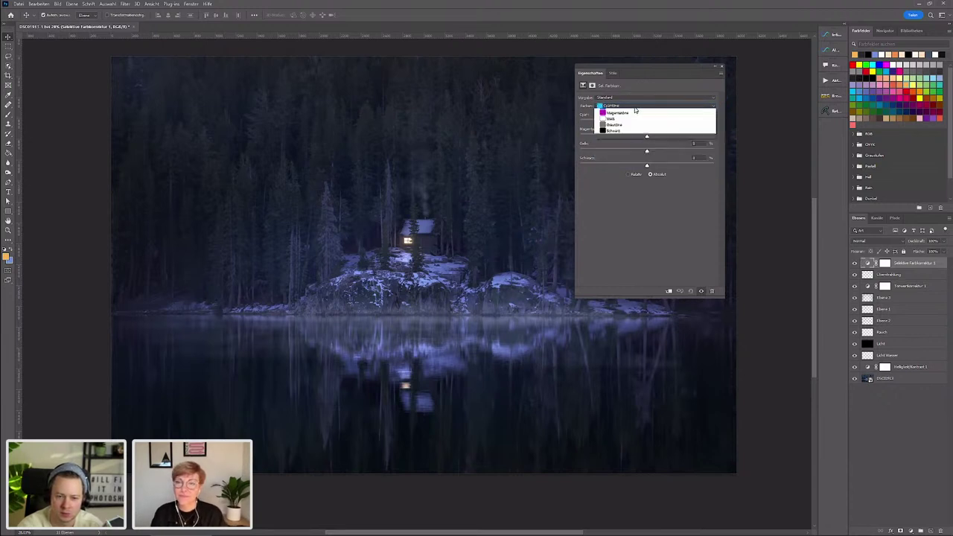
{"action": "left_click", "coordinate": [614, 154]}
{"action": "left_click_drag", "start_coordinate": [647, 123], "coordinate": [643, 123]}
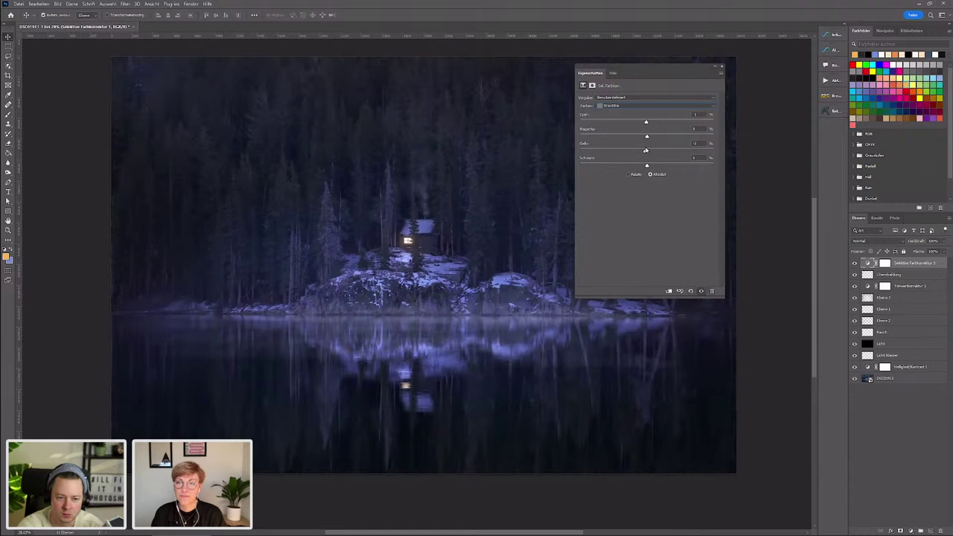
{"action": "left_click_drag", "start_coordinate": [647, 137], "coordinate": [643, 137]}
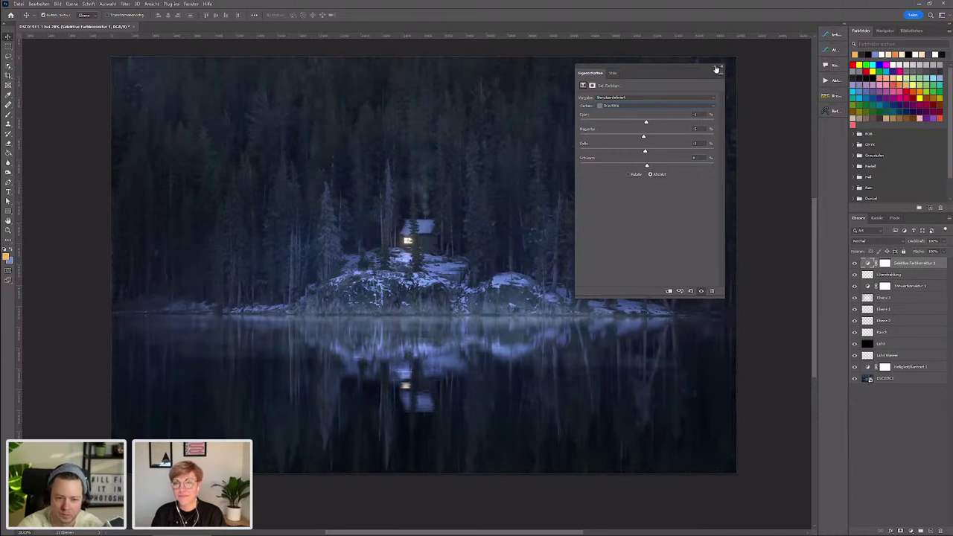
{"action": "left_click", "coordinate": [715, 67]}
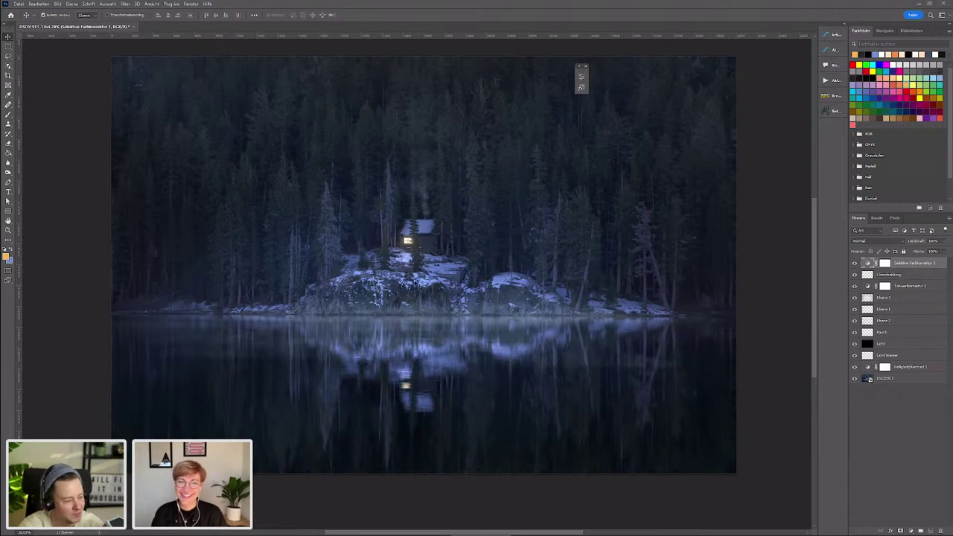
- Zoom in and out across the cabin scene to inspect the toned result
{"action": "scroll", "coordinate": [415, 283], "scroll_direction": "up", "scroll_amount": 2}
{"action": "scroll", "coordinate": [429, 268], "scroll_direction": "up", "scroll_amount": 1}
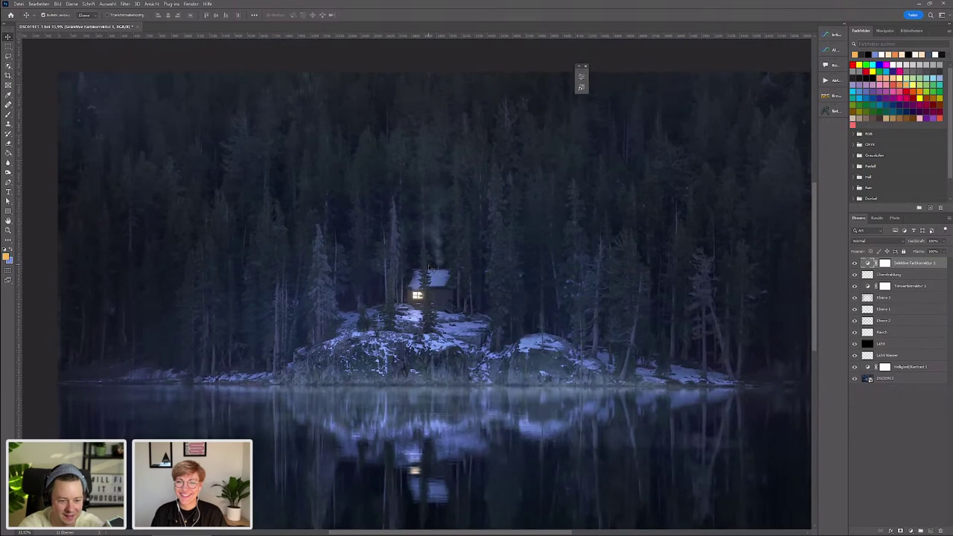
{"action": "scroll", "coordinate": [429, 268], "scroll_direction": "down", "scroll_amount": 1}
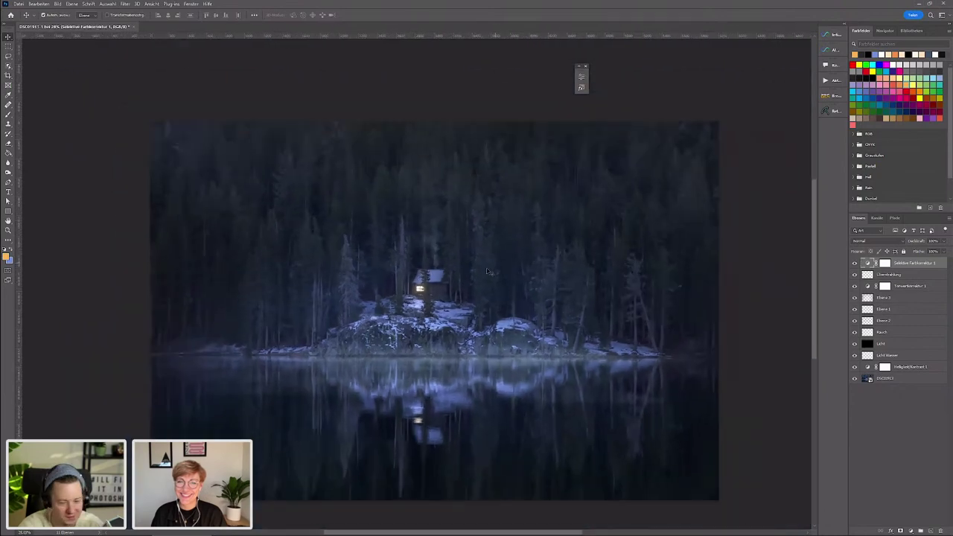
{"action": "scroll", "coordinate": [488, 271], "scroll_direction": "up", "scroll_amount": 1}
{"action": "scroll", "coordinate": [462, 265], "scroll_direction": "up", "scroll_amount": 1}
{"action": "scroll", "coordinate": [439, 257], "scroll_direction": "up", "scroll_amount": 1}
{"action": "scroll", "coordinate": [416, 247], "scroll_direction": "up", "scroll_amount": 1}
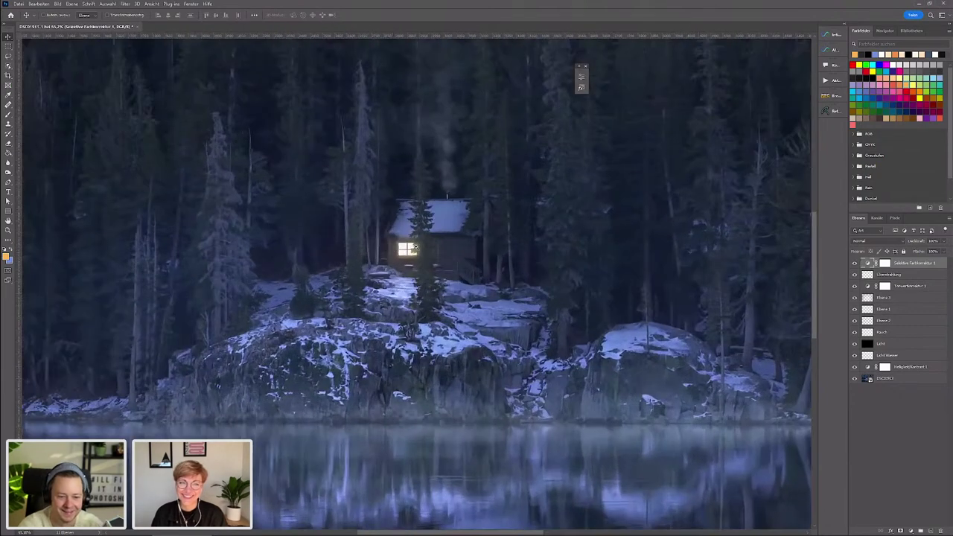
{"action": "scroll", "coordinate": [416, 247], "scroll_direction": "up", "scroll_amount": 3}
{"action": "scroll", "coordinate": [414, 251], "scroll_direction": "up", "scroll_amount": 1}
{"action": "scroll", "coordinate": [408, 259], "scroll_direction": "down", "scroll_amount": 4}
{"action": "scroll", "coordinate": [405, 266], "scroll_direction": "down", "scroll_amount": 2}
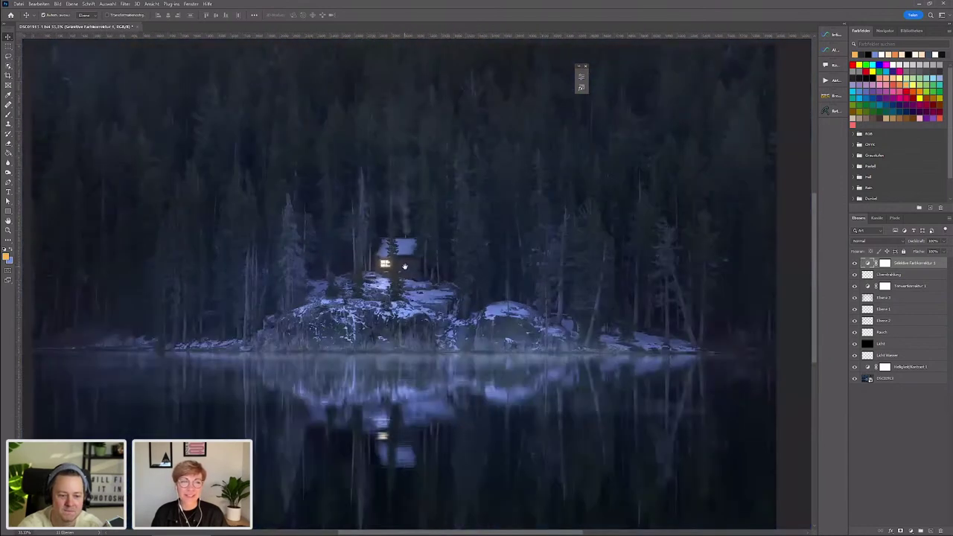
{"action": "scroll", "coordinate": [405, 266], "scroll_direction": "down", "scroll_amount": 1}
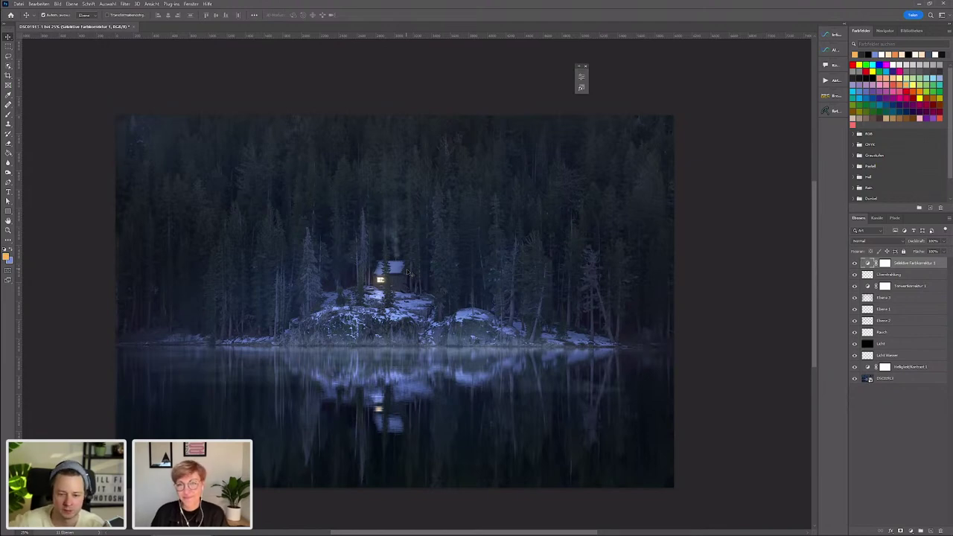
- Merge the visible image into a new top layer, Ebene 4
{"action": "scroll", "coordinate": [376, 283], "scroll_direction": "up", "scroll_amount": 3}
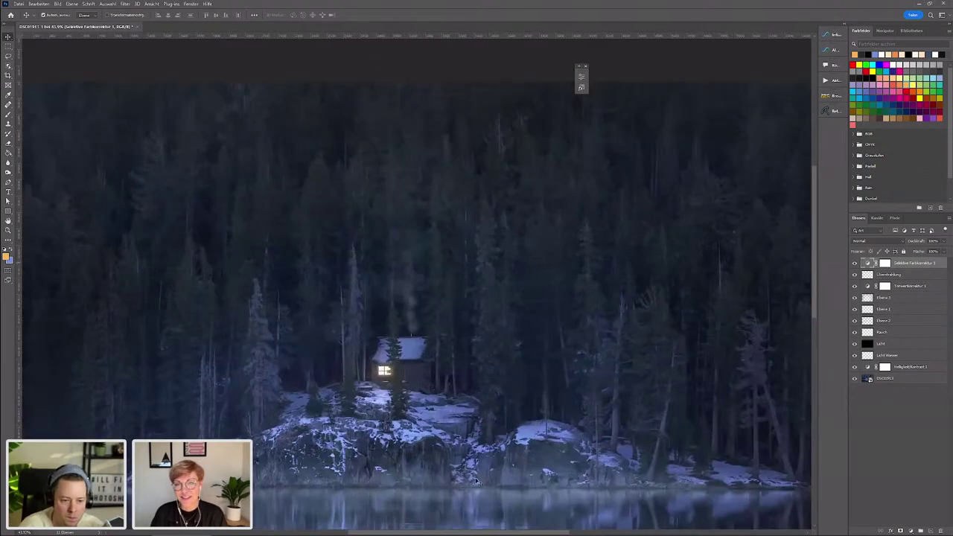
{"action": "scroll", "coordinate": [384, 339], "scroll_direction": "down", "scroll_amount": 4}
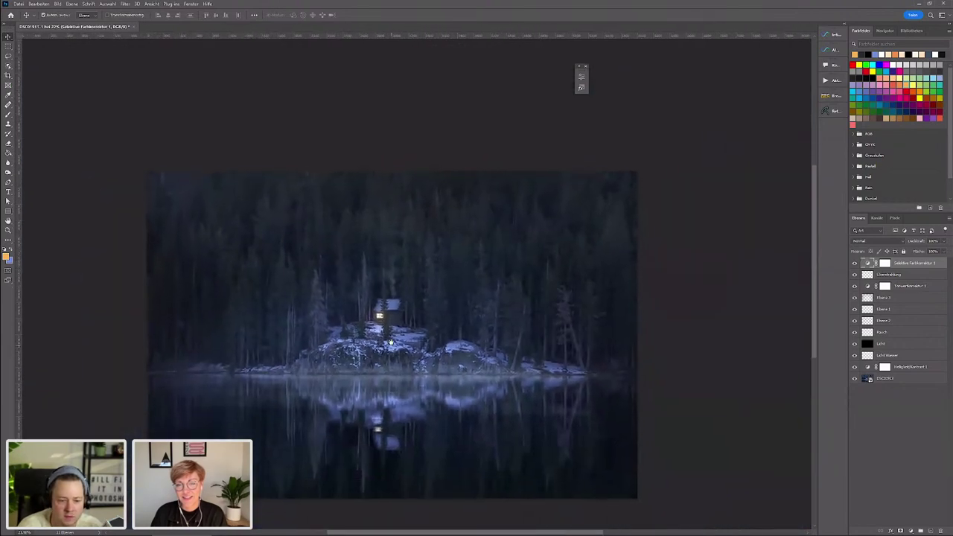
{"action": "scroll", "coordinate": [383, 332], "scroll_direction": "up", "scroll_amount": 2}
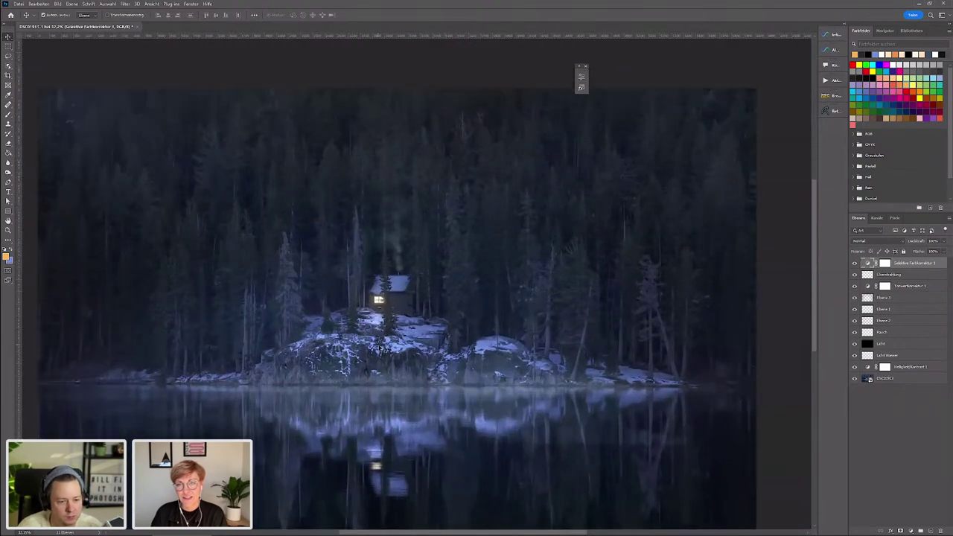
{"action": "scroll", "coordinate": [376, 344], "scroll_direction": "down", "scroll_amount": 1}
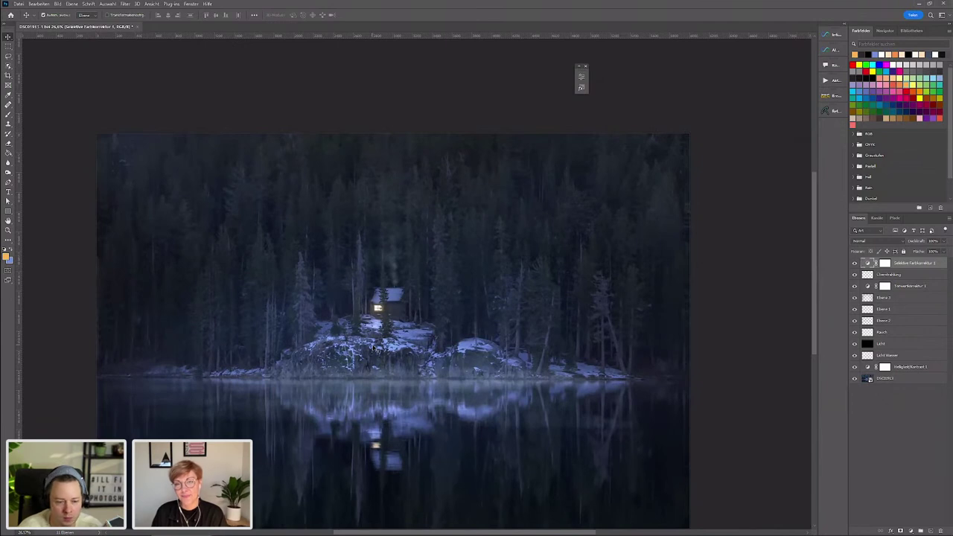
{"action": "scroll", "coordinate": [376, 349], "scroll_direction": "up", "scroll_amount": 1}
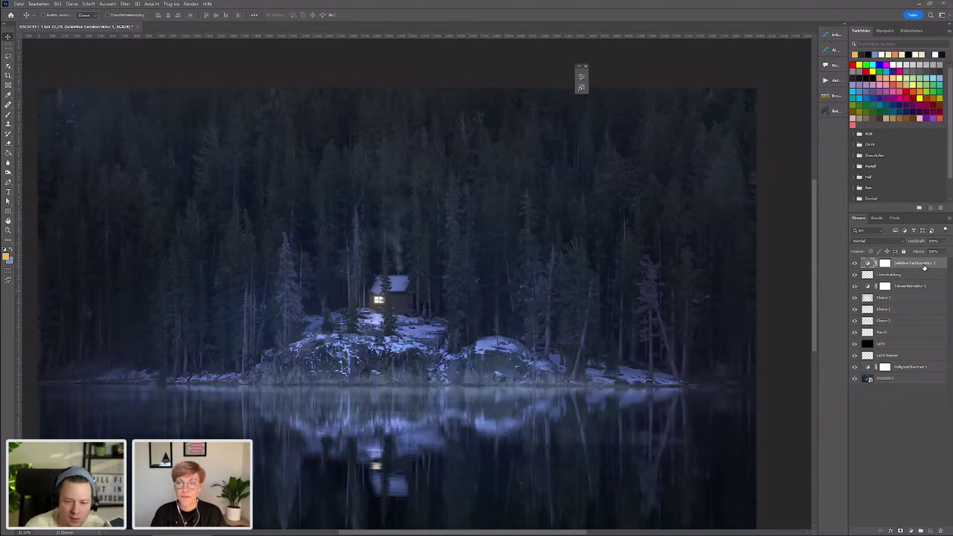
{"action": "right_click", "coordinate": [893, 253]}
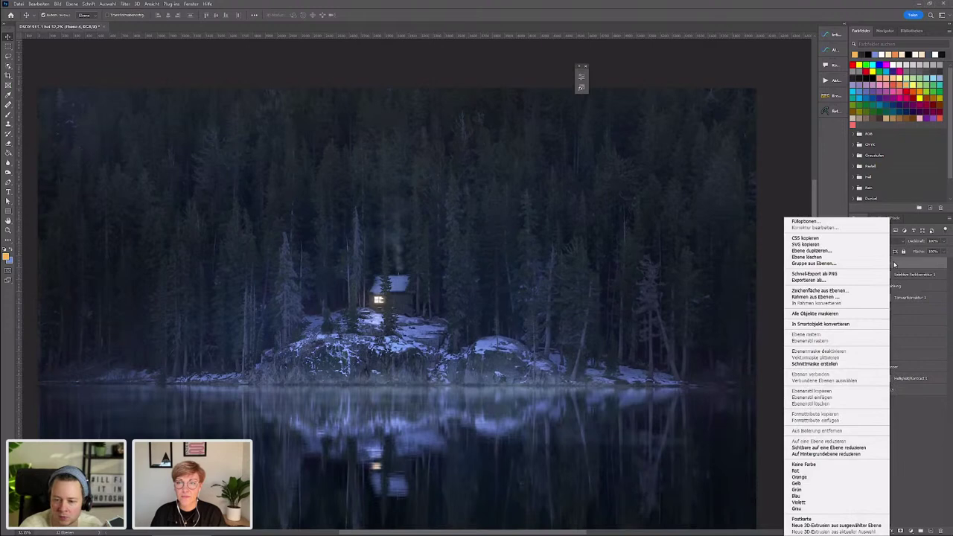
{"action": "left_click", "coordinate": [835, 316]}
{"action": "scroll", "coordinate": [449, 278], "scroll_direction": "down", "scroll_amount": 1}
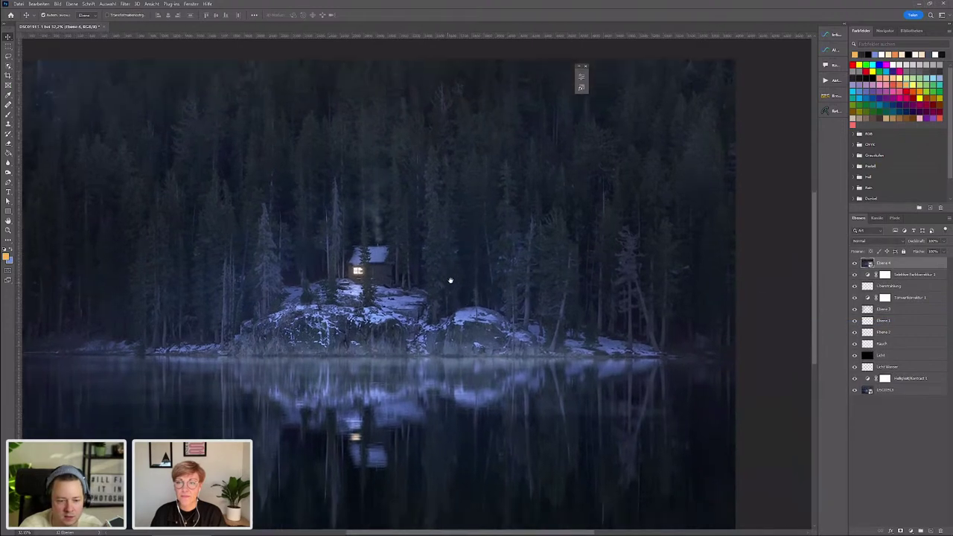
{"action": "scroll", "coordinate": [449, 278], "scroll_direction": "down", "scroll_amount": 1}
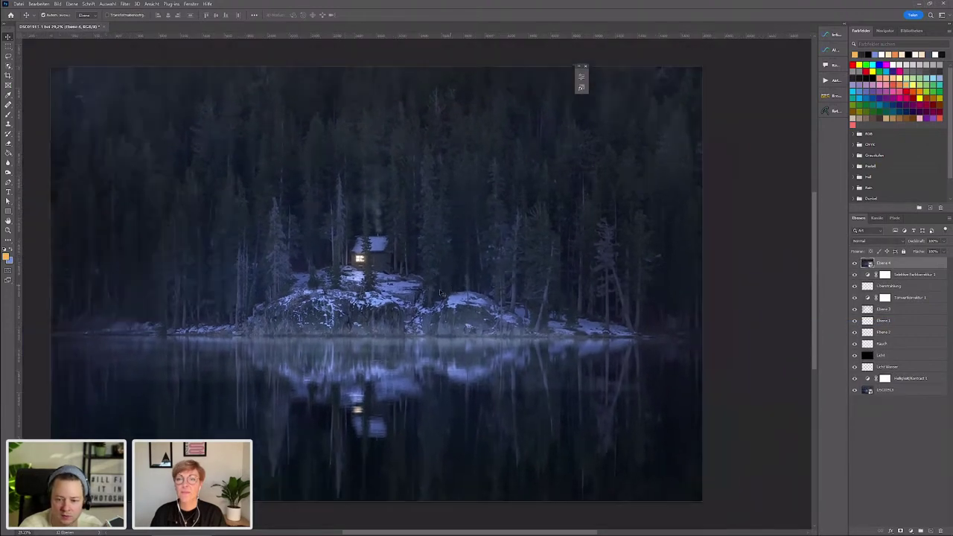
- Apply a Camera Raw filter to Ebene 4 with exposure -0.25, slightly higher whites, temperature at zero
{"action": "left_click", "coordinate": [125, 3]}
{"action": "left_click", "coordinate": [51, 59]}
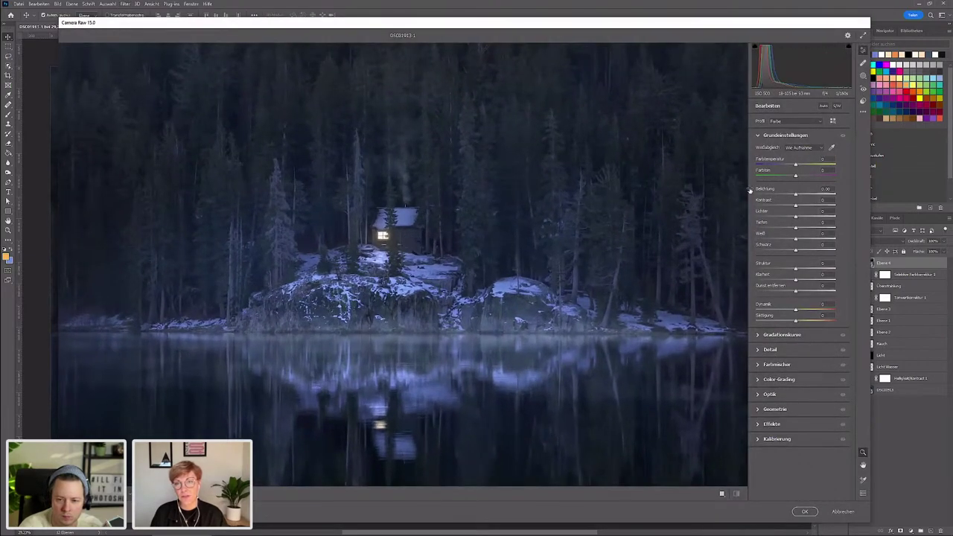
{"action": "key", "text": "ctrl+plus"}
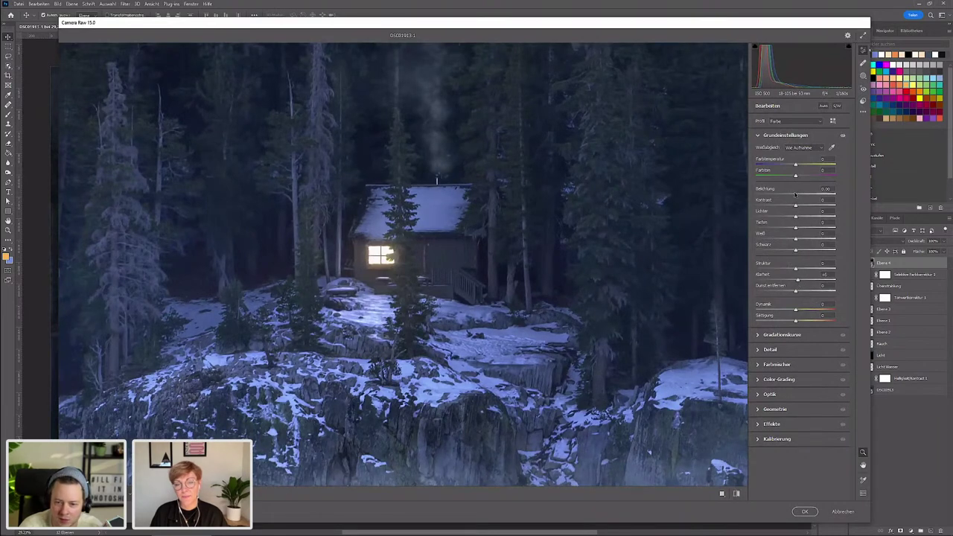
{"action": "left_click_drag", "start_coordinate": [795, 196], "coordinate": [793, 195]}
{"action": "key", "text": "ctrl+minus"}
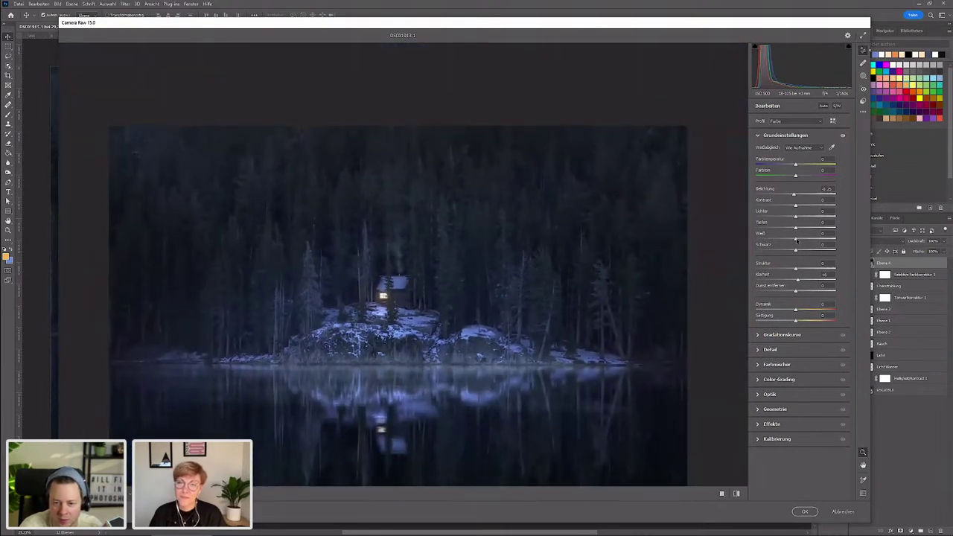
{"action": "left_click_drag", "start_coordinate": [795, 239], "coordinate": [807, 239]}
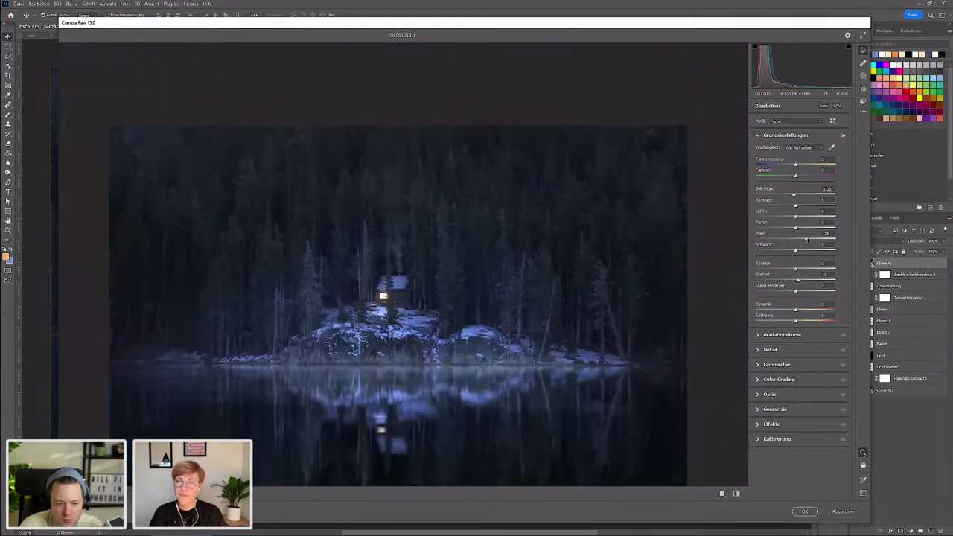
{"action": "left_click_drag", "start_coordinate": [796, 165], "coordinate": [799, 165]}
{"action": "double_click", "coordinate": [797, 164]}
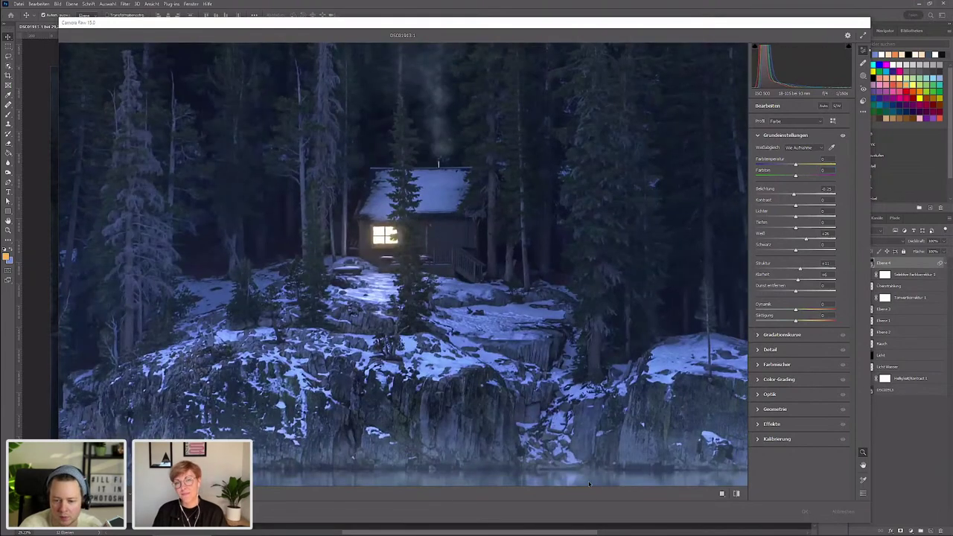
{"action": "left_click", "coordinate": [806, 512]}
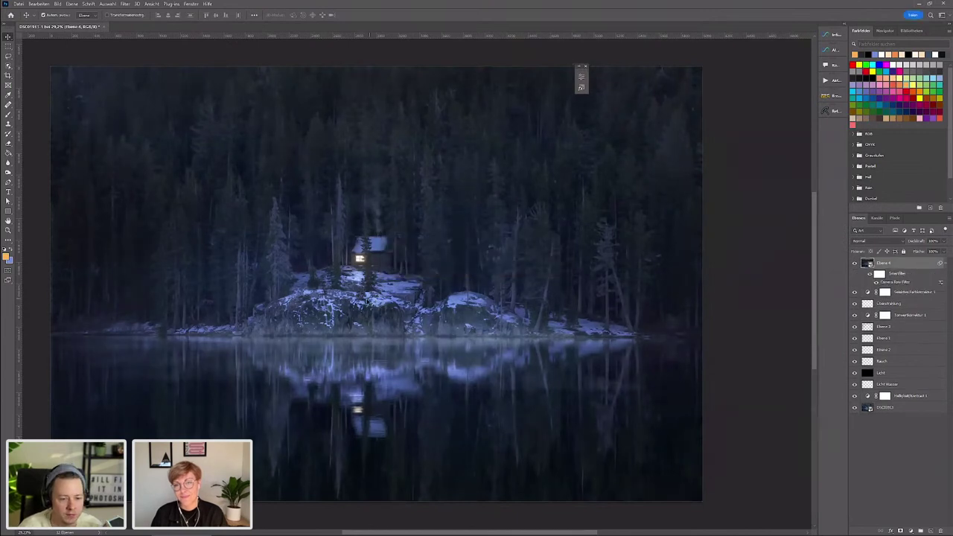
- Create image layers Ebene 5–7 above Ebene 4 and hide Ebene 6 and 7
{"action": "scroll", "coordinate": [376, 286], "scroll_direction": "down", "scroll_amount": 1}
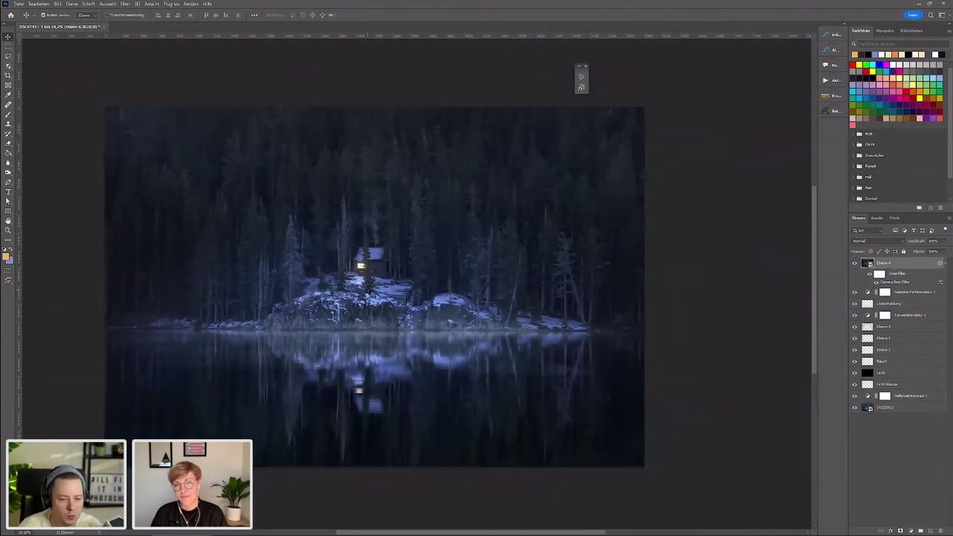
{"action": "scroll", "coordinate": [349, 283], "scroll_direction": "up", "scroll_amount": 1}
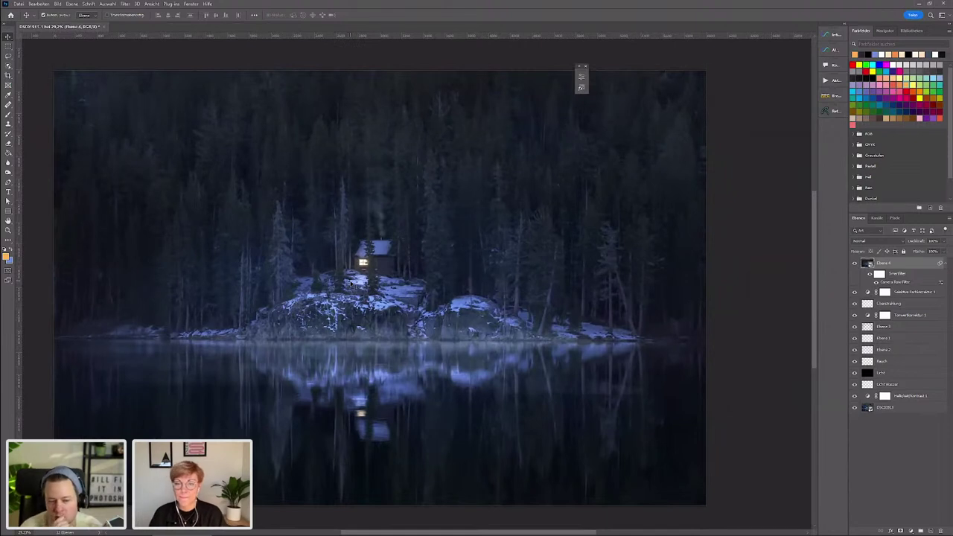
{"action": "scroll", "coordinate": [416, 243], "scroll_direction": "up", "scroll_amount": 1}
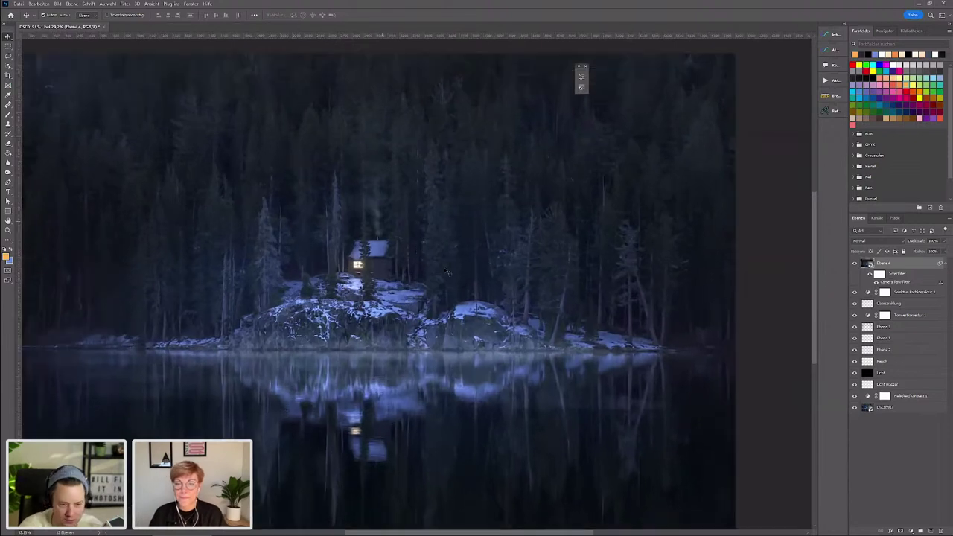
{"action": "scroll", "coordinate": [367, 301], "scroll_direction": "up", "scroll_amount": 1}
{"action": "scroll", "coordinate": [380, 306], "scroll_direction": "up", "scroll_amount": 1}
{"action": "scroll", "coordinate": [394, 309], "scroll_direction": "up", "scroll_amount": 1}
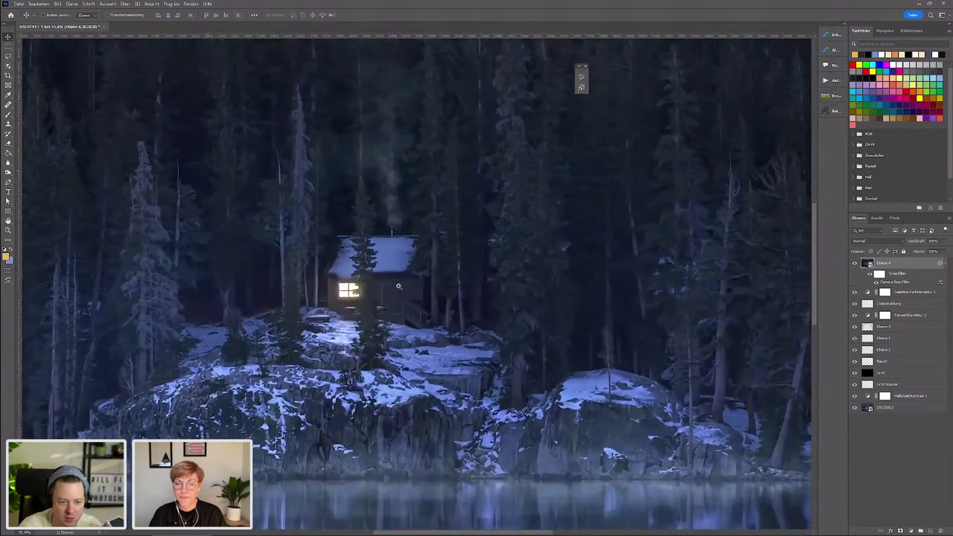
{"action": "scroll", "coordinate": [413, 316], "scroll_direction": "up", "scroll_amount": 1}
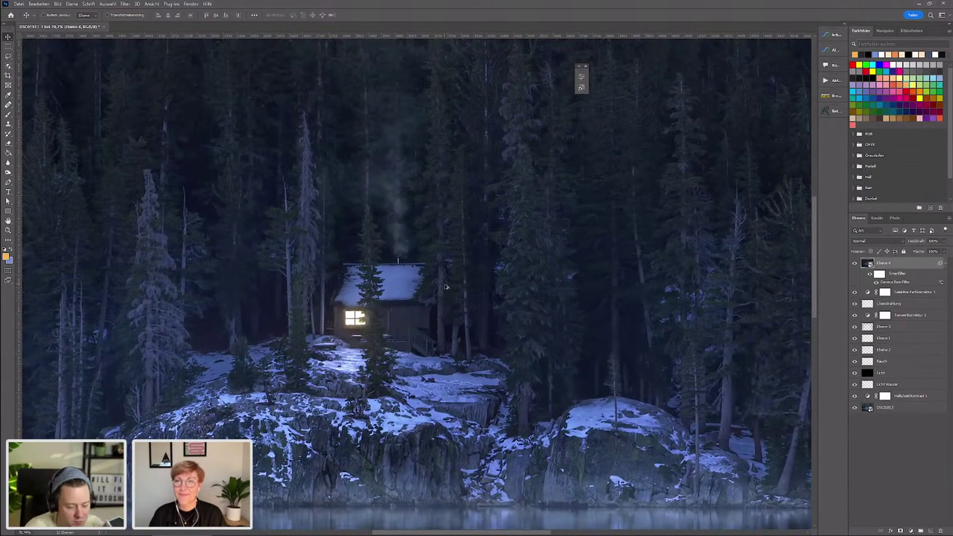
{"action": "key", "text": "ctrl+alt+shift+e"}
{"action": "key", "text": "ctrl+alt+shift+e"}
{"action": "key", "text": "ctrl+alt+shift+e"}
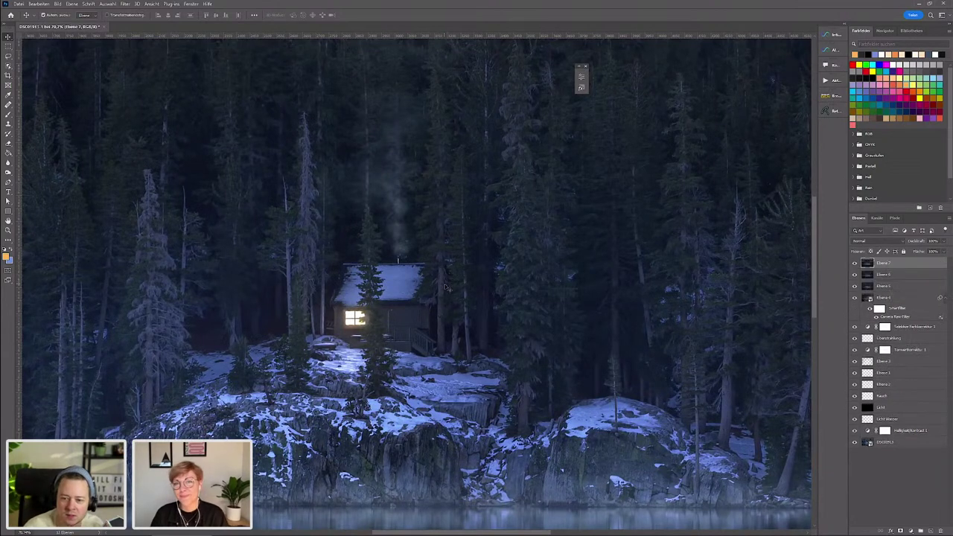
{"action": "left_click", "coordinate": [921, 286]}
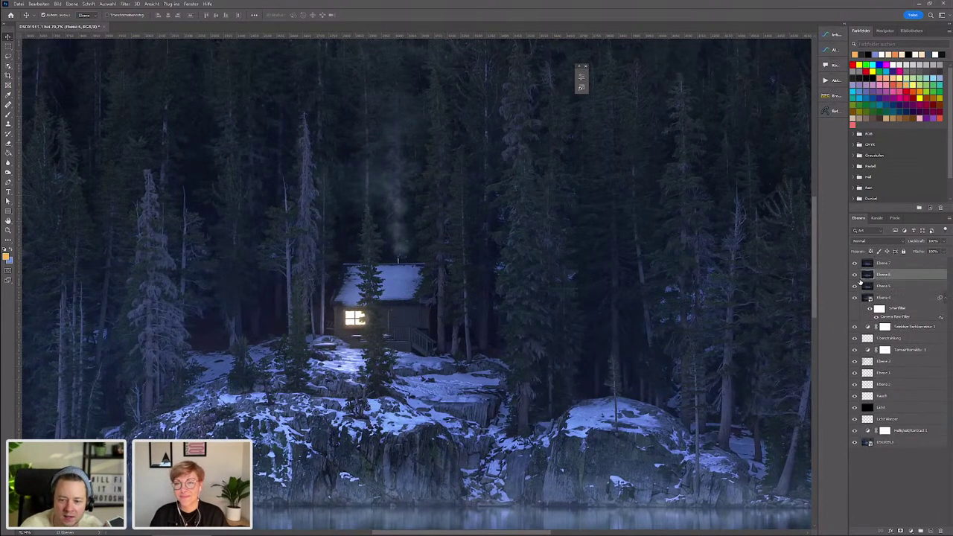
{"action": "left_click_drag", "start_coordinate": [855, 263], "coordinate": [855, 275]}
- Convert Ebene 5 into a smart object
{"action": "scroll", "coordinate": [325, 375], "scroll_direction": "up", "scroll_amount": 2}
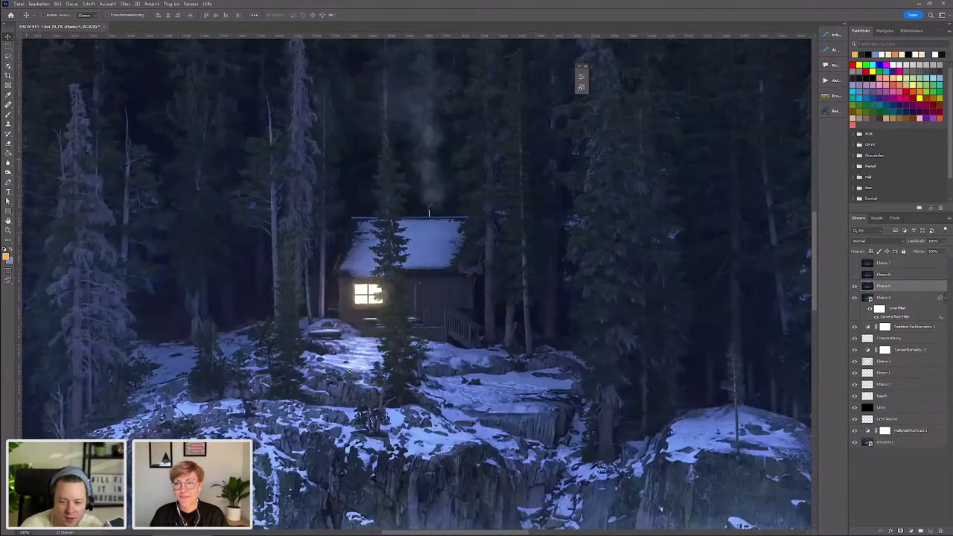
{"action": "scroll", "coordinate": [325, 376], "scroll_direction": "up", "scroll_amount": 3}
{"action": "right_click", "coordinate": [931, 286]}
{"action": "left_click", "coordinate": [860, 324]}
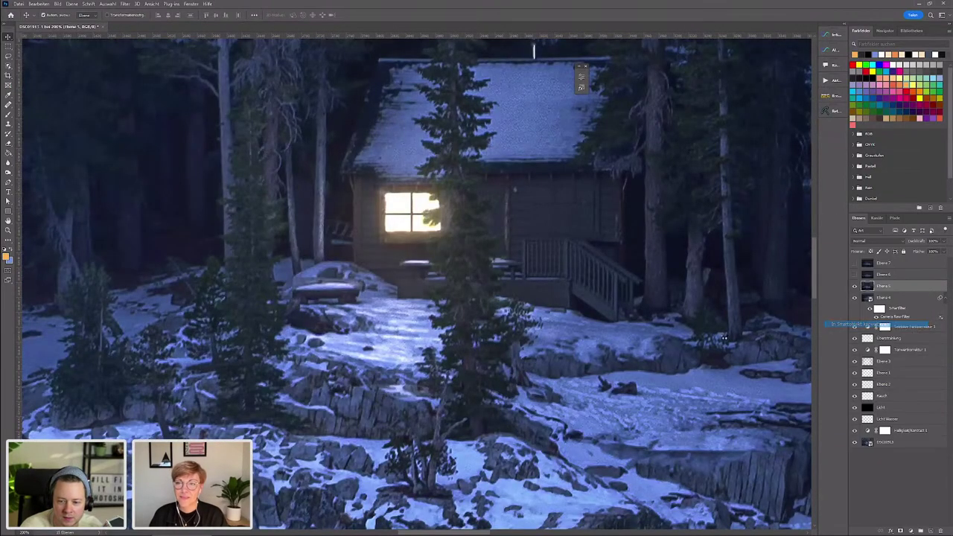
{"action": "left_click_drag", "start_coordinate": [474, 305], "coordinate": [361, 400]}
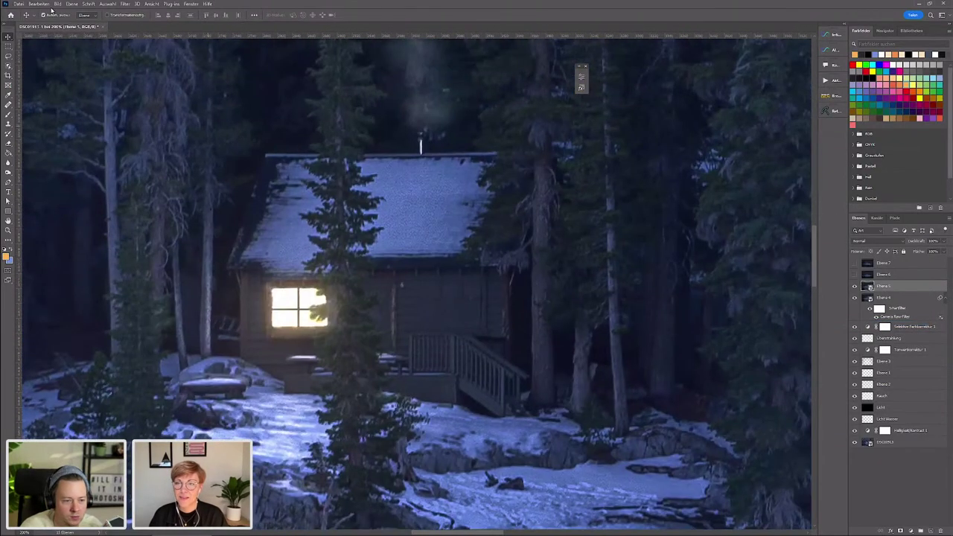
- Apply an Ölfarbe filter to Ebene 5 with Stilisierung about 1.9, then show Ebene 6
{"action": "left_click", "coordinate": [126, 5]}
{"action": "mouse_move", "coordinate": [32, 120]}
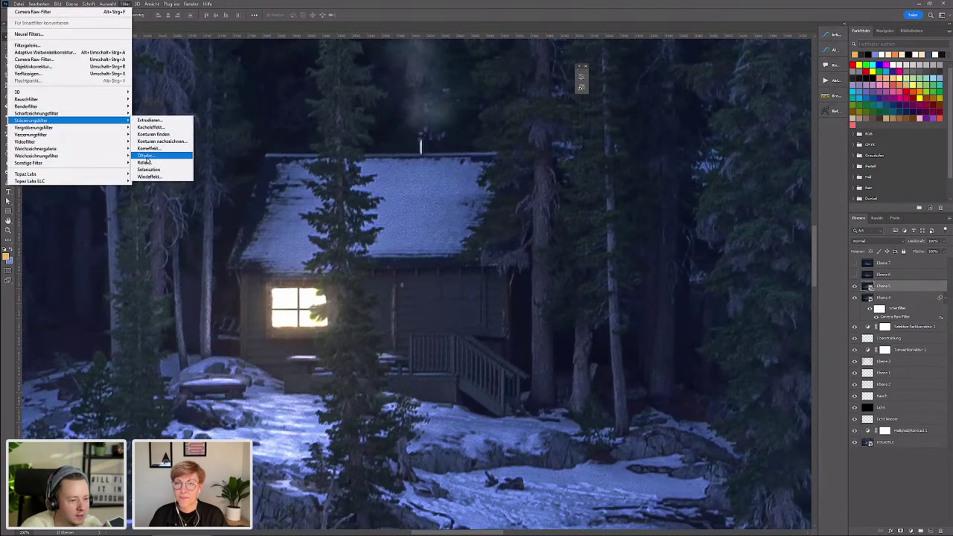
{"action": "left_click", "coordinate": [147, 156]}
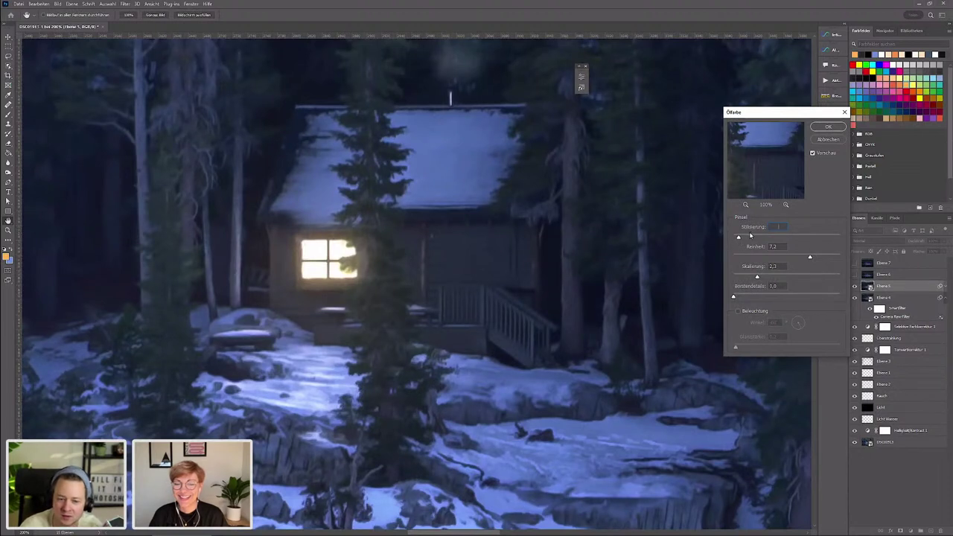
{"action": "key", "text": "Tab"}
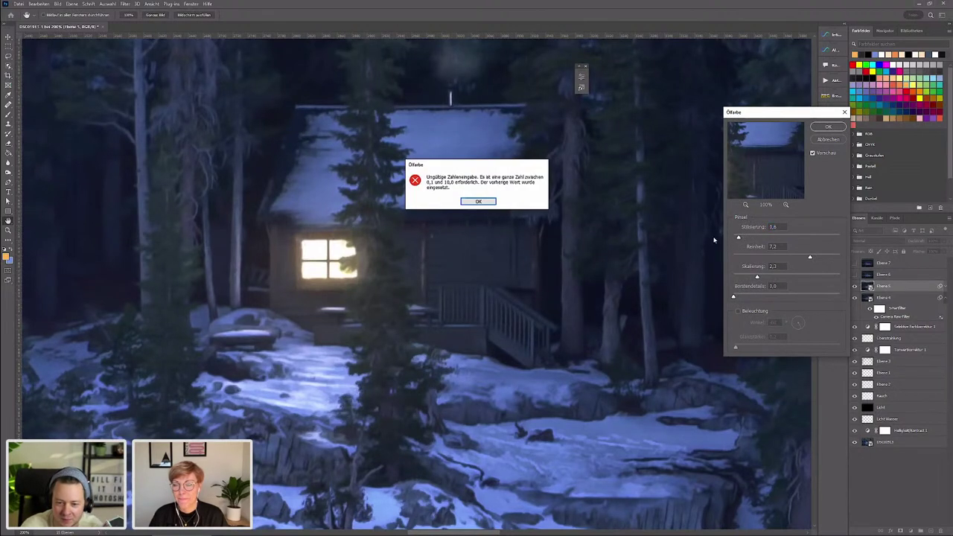
{"action": "key", "text": "Return"}
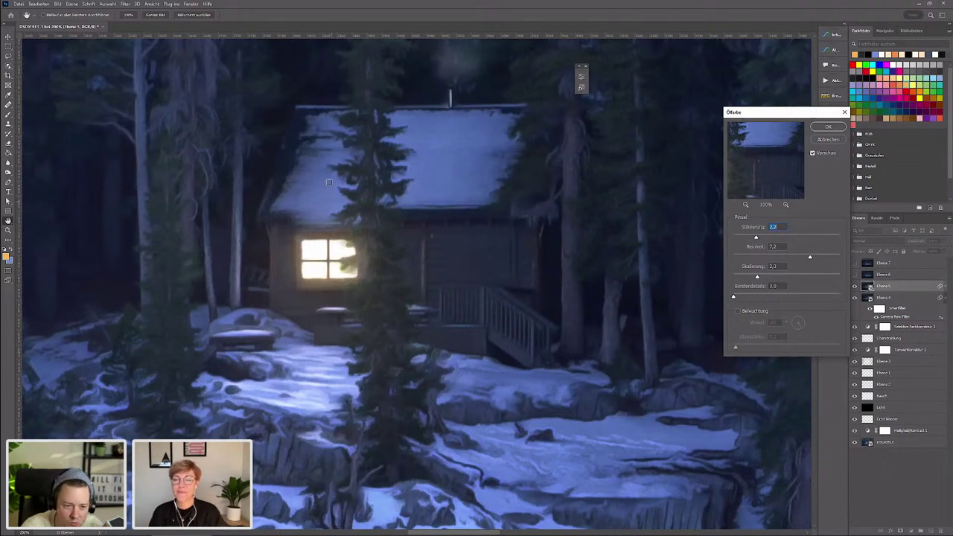
{"action": "left_click_drag", "start_coordinate": [756, 237], "coordinate": [749, 238]}
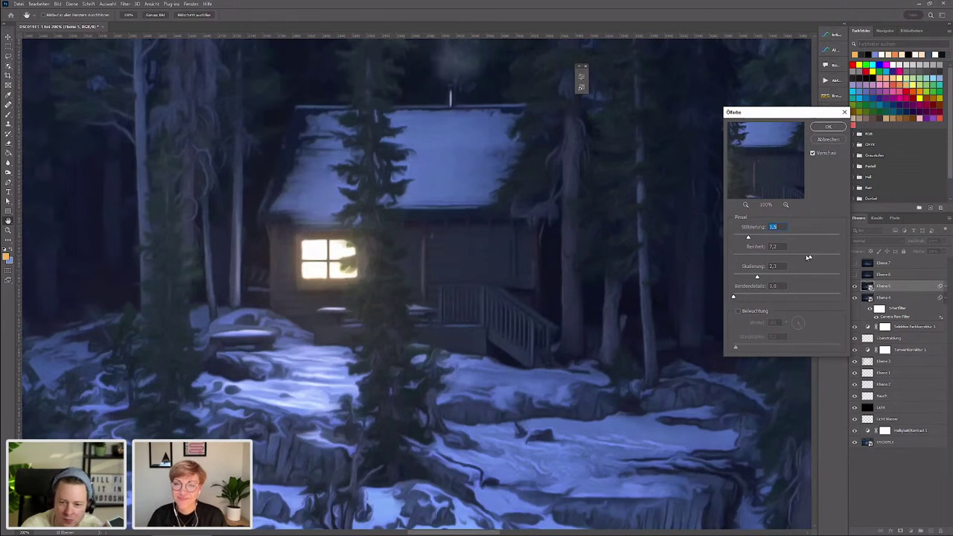
{"action": "left_click_drag", "start_coordinate": [748, 238], "coordinate": [753, 239]}
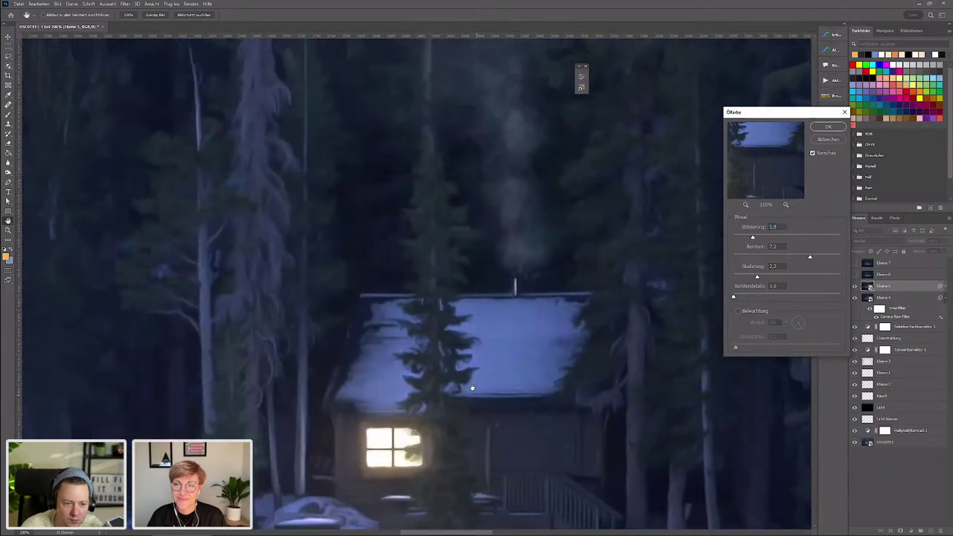
{"action": "left_click_drag", "start_coordinate": [411, 212], "coordinate": [432, 261]}
{"action": "left_click", "coordinate": [825, 128]}
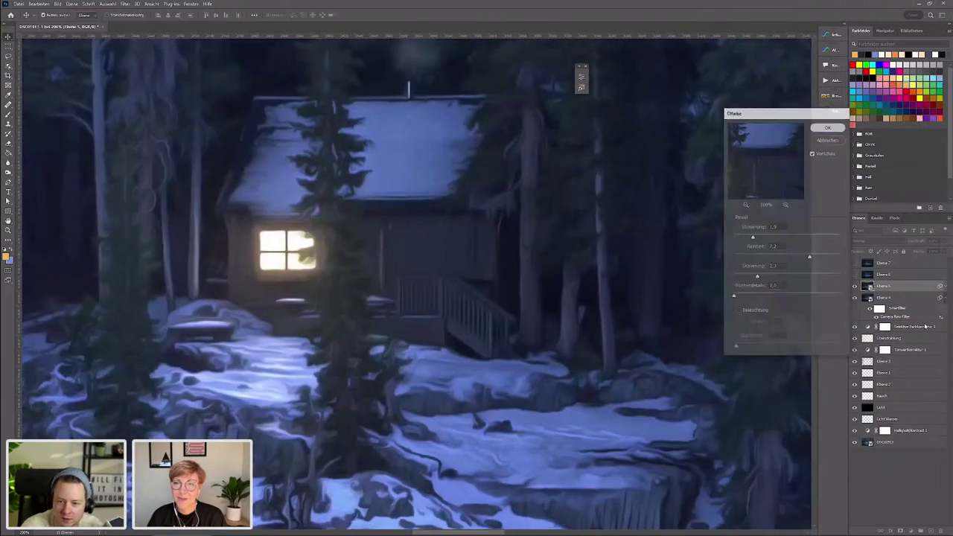
{"action": "left_click", "coordinate": [873, 277]}
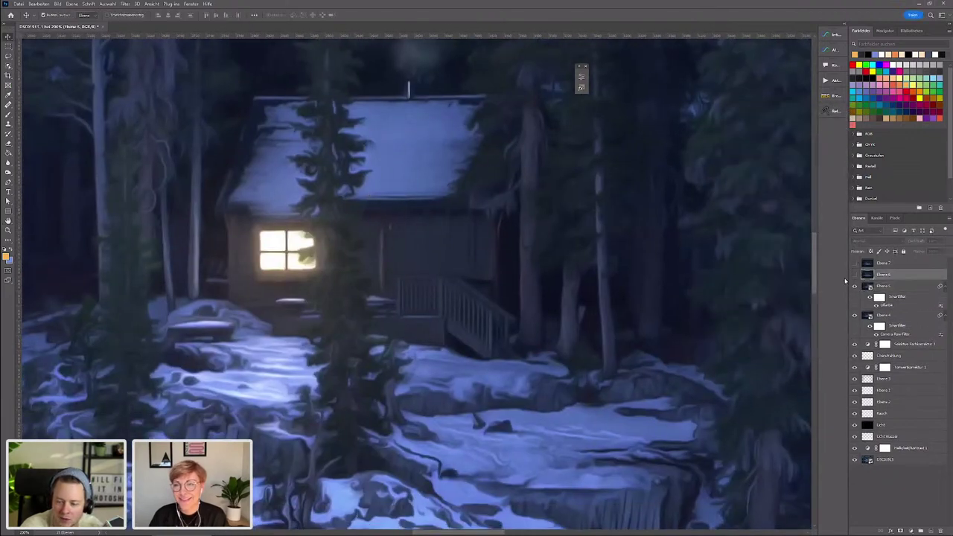
- Make Ebene 6 visible, convert it to a smart object, and blend it in Weiches Licht
{"action": "left_click", "coordinate": [855, 275]}
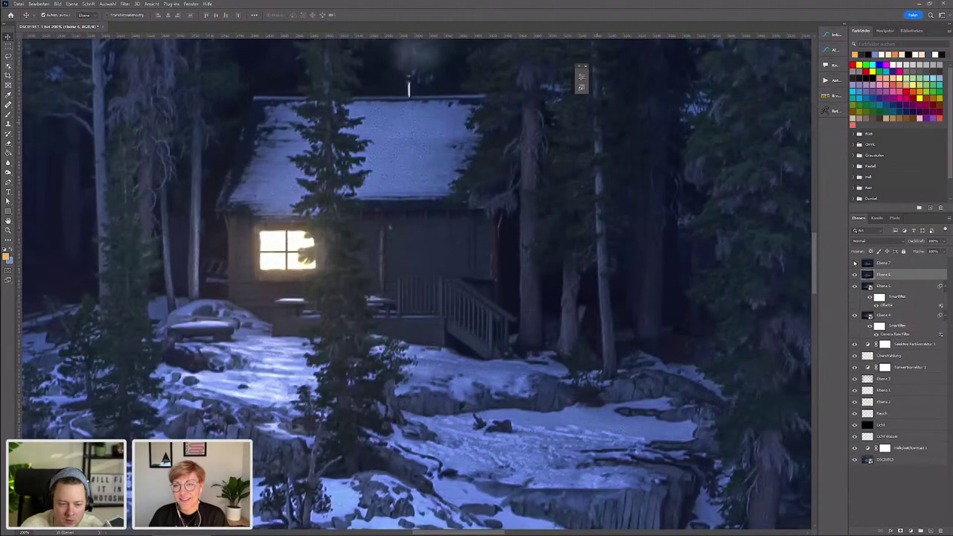
{"action": "left_click", "coordinate": [864, 242]}
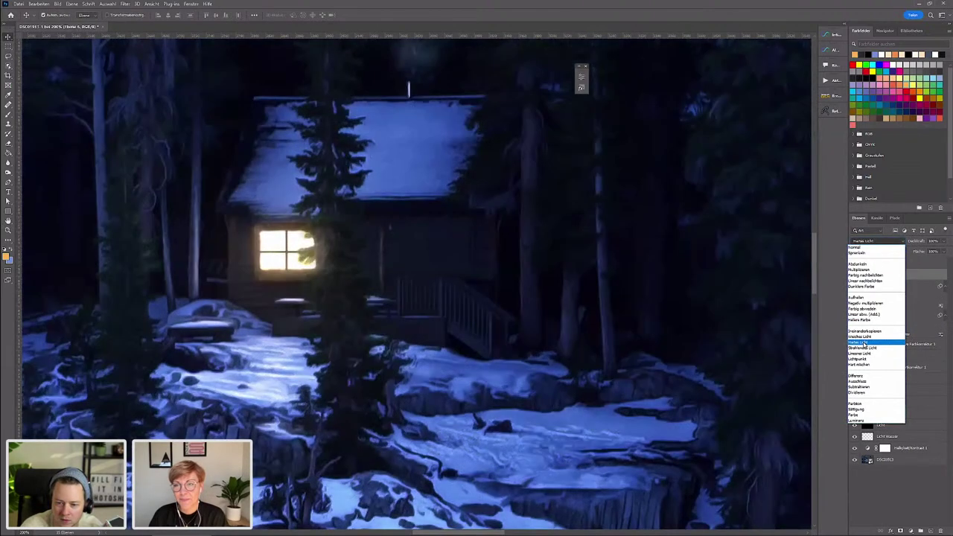
{"action": "left_click", "coordinate": [869, 342]}
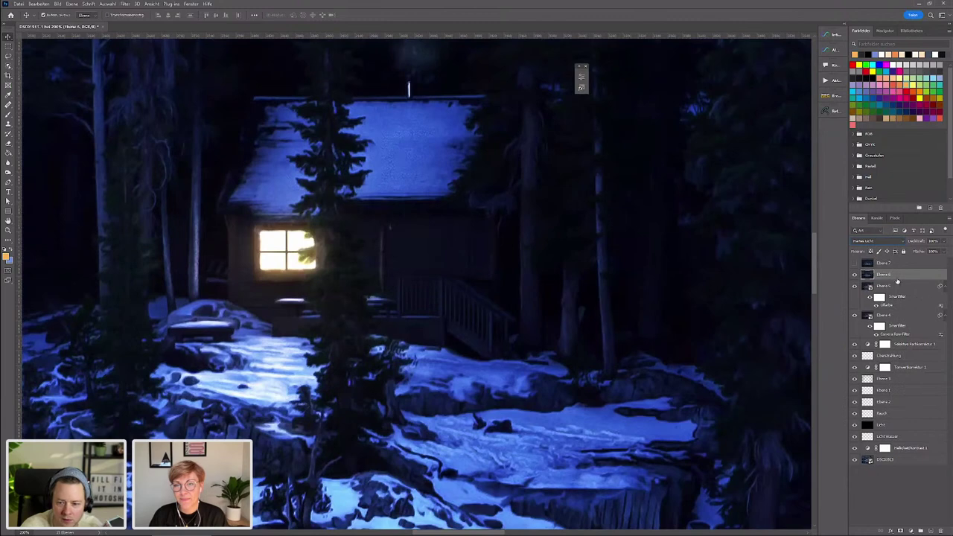
{"action": "right_click", "coordinate": [898, 280]}
{"action": "left_click", "coordinate": [815, 324]}
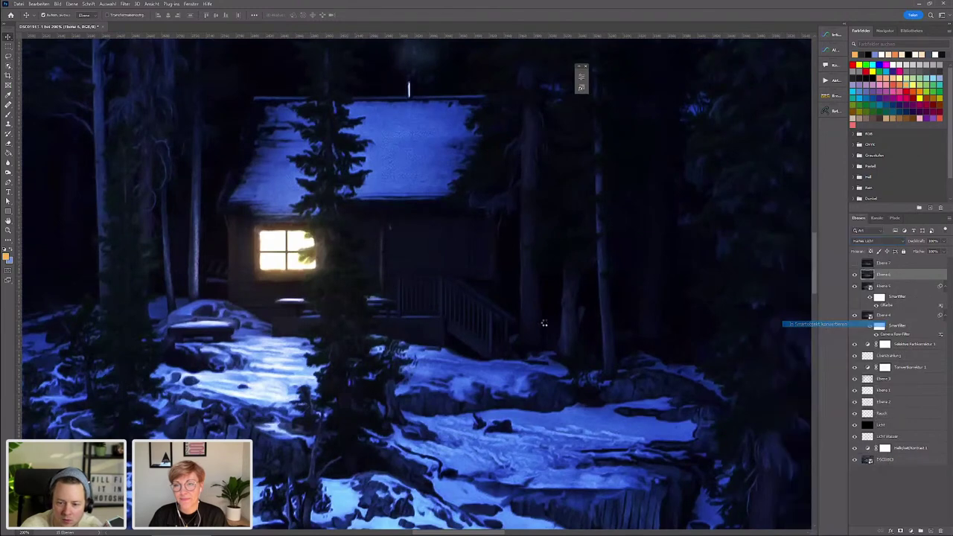
{"action": "left_click", "coordinate": [123, 4]}
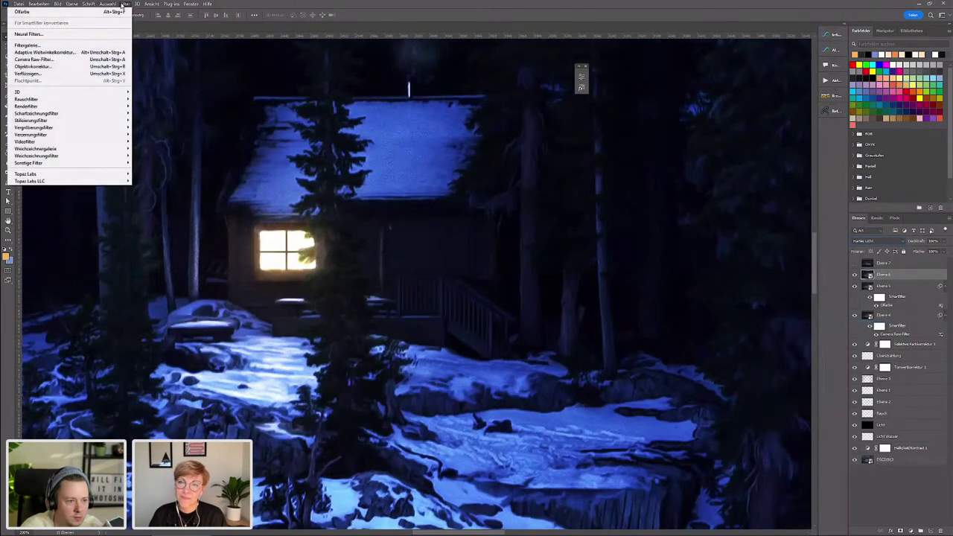
{"action": "left_click", "coordinate": [864, 240]}
{"action": "left_click", "coordinate": [868, 336]}
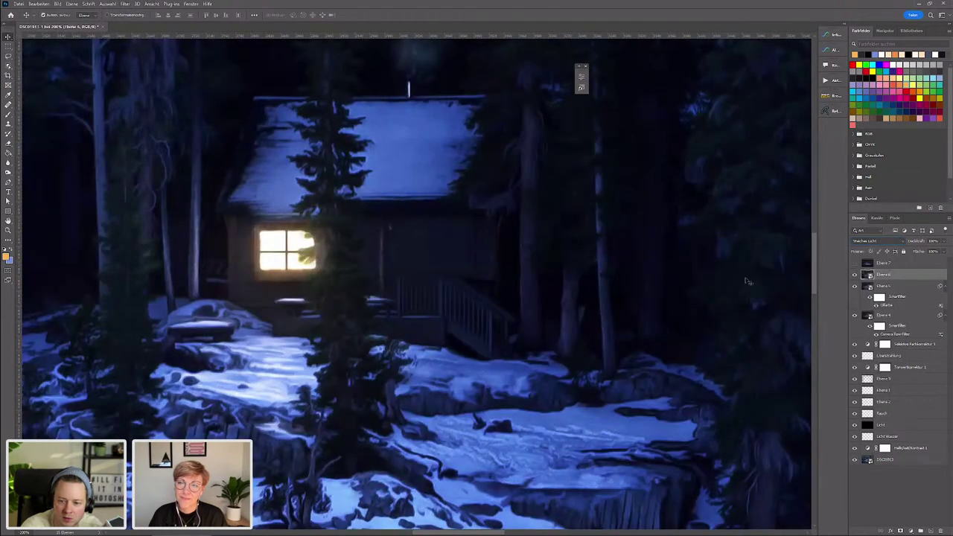
- Add a Hochpass smart filter to Ebene 6 with a radius of about 2 pixels
{"action": "left_click", "coordinate": [125, 4]}
{"action": "mouse_move", "coordinate": [67, 162]}
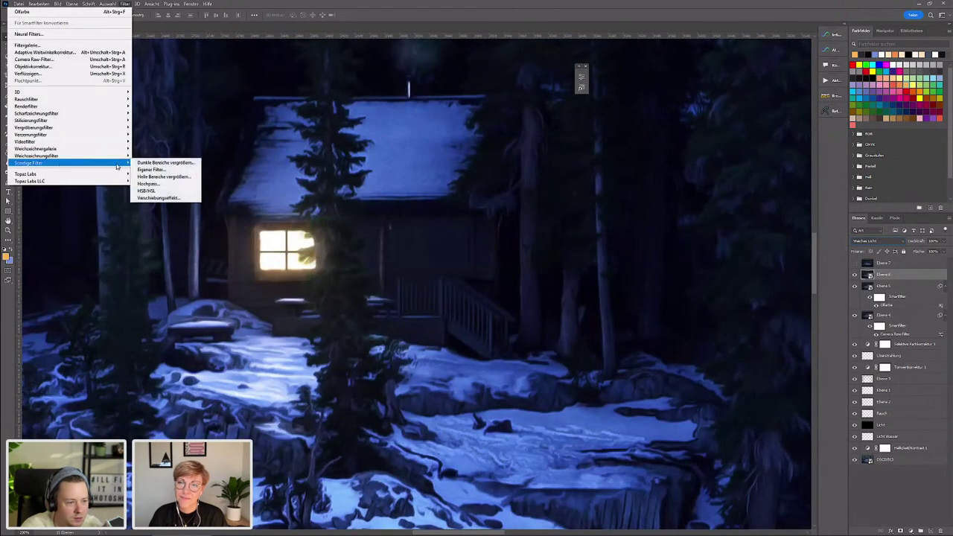
{"action": "left_click", "coordinate": [158, 186]}
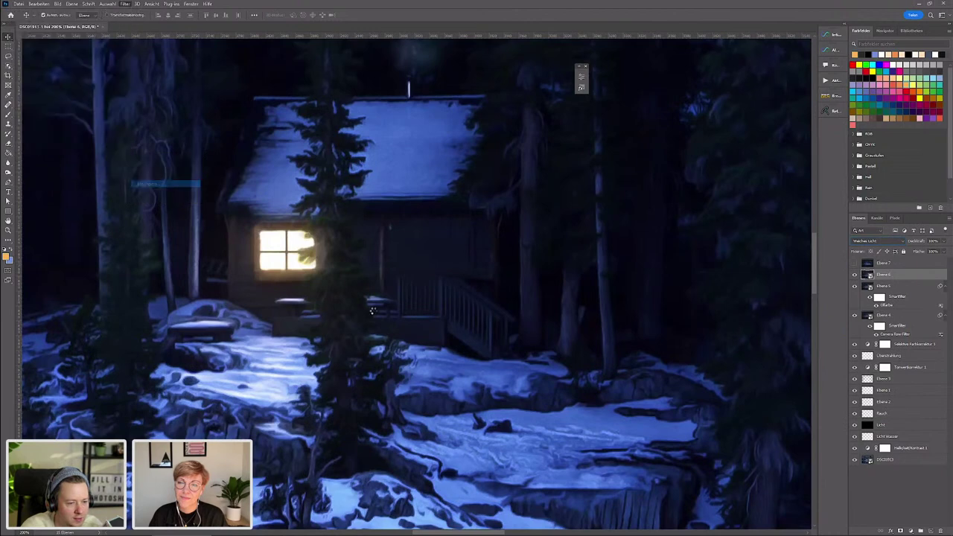
{"action": "scroll", "coordinate": [259, 216], "scroll_direction": "up", "scroll_amount": 2}
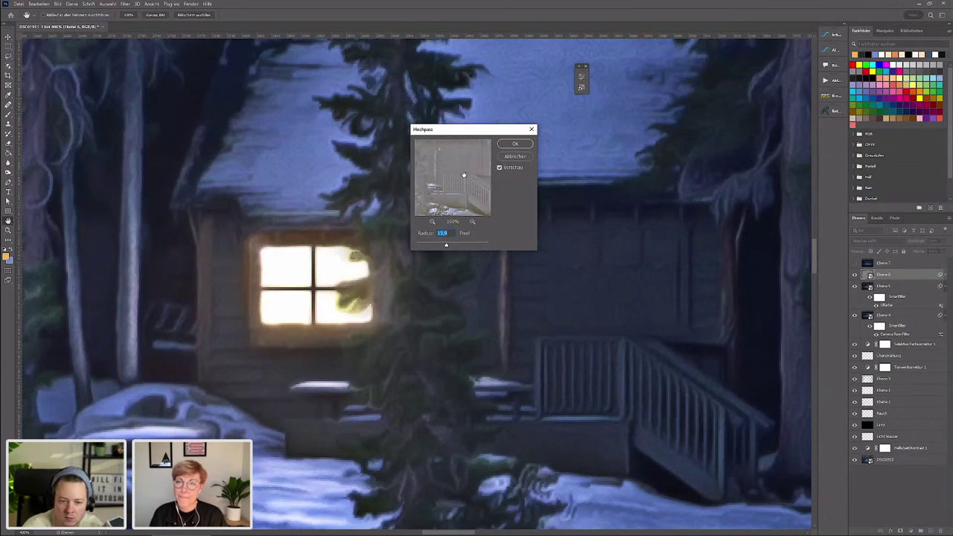
{"action": "left_click_drag", "start_coordinate": [480, 189], "coordinate": [452, 151]}
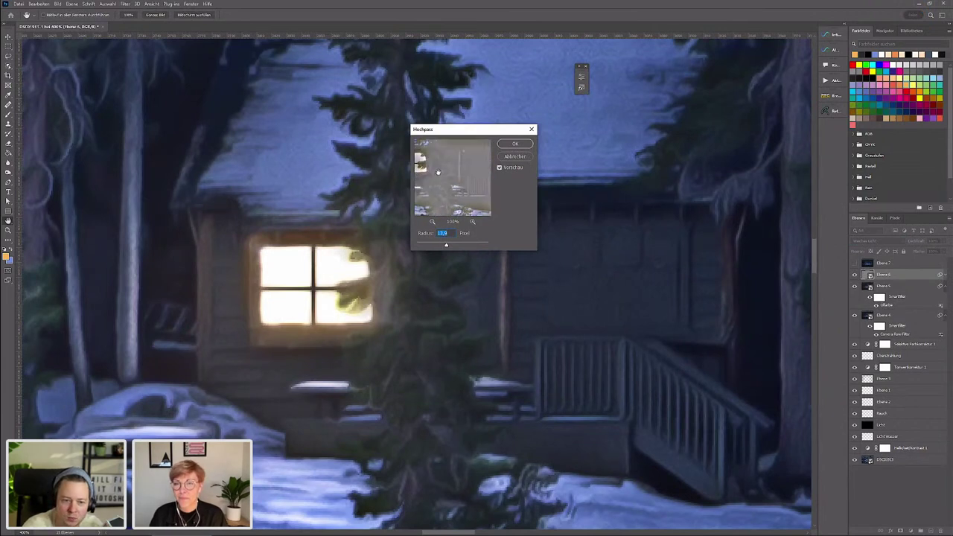
{"action": "mouse_move", "coordinate": [456, 201]}
{"action": "left_mouse_down"}
{"action": "mouse_move", "coordinate": [446, 175]}
{"action": "mouse_move", "coordinate": [415, 156]}
{"action": "left_mouse_up"}
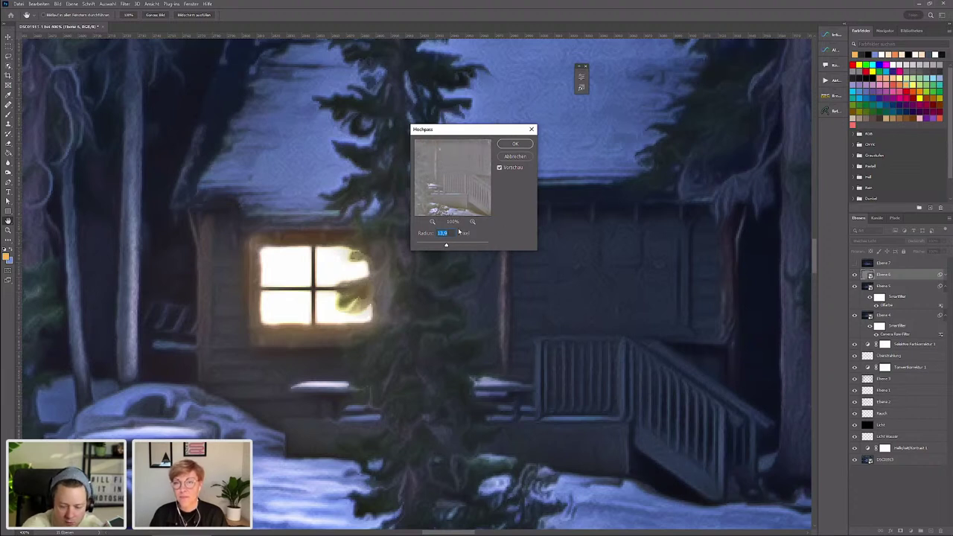
{"action": "type", "text": "12"}
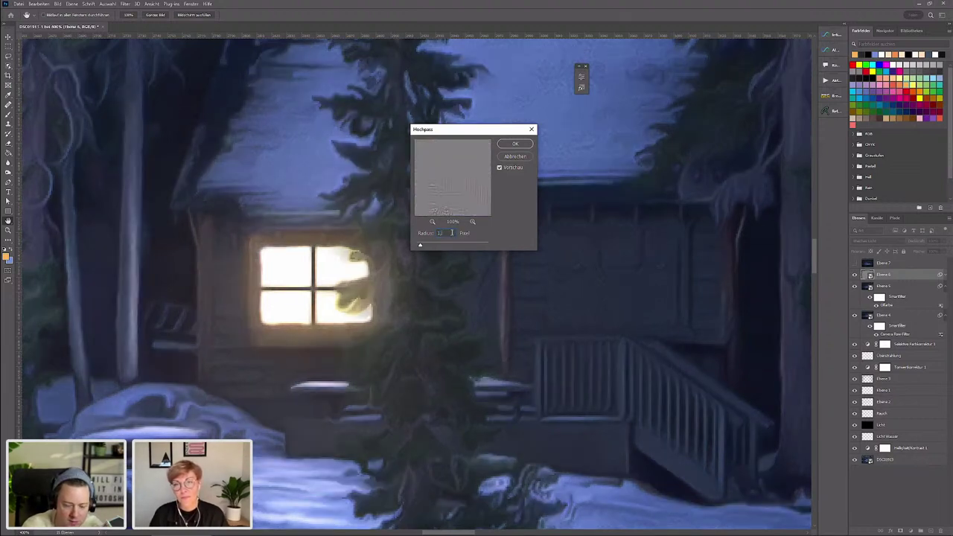
{"action": "type", "text": "2"}
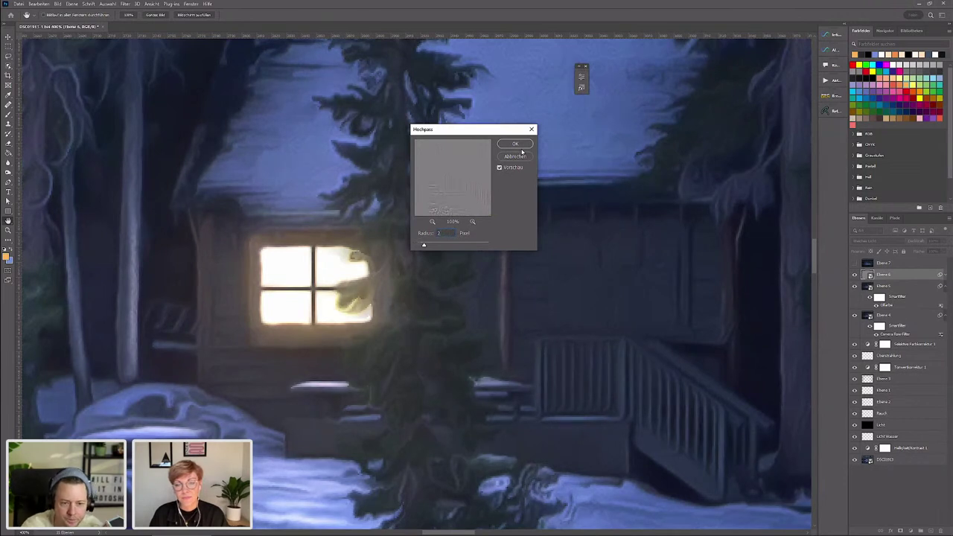
{"action": "left_click", "coordinate": [515, 143]}
- Show Ebene 7 and set its blend mode to Weiches Licht after trying Hartes Licht
{"action": "left_click", "coordinate": [885, 263]}
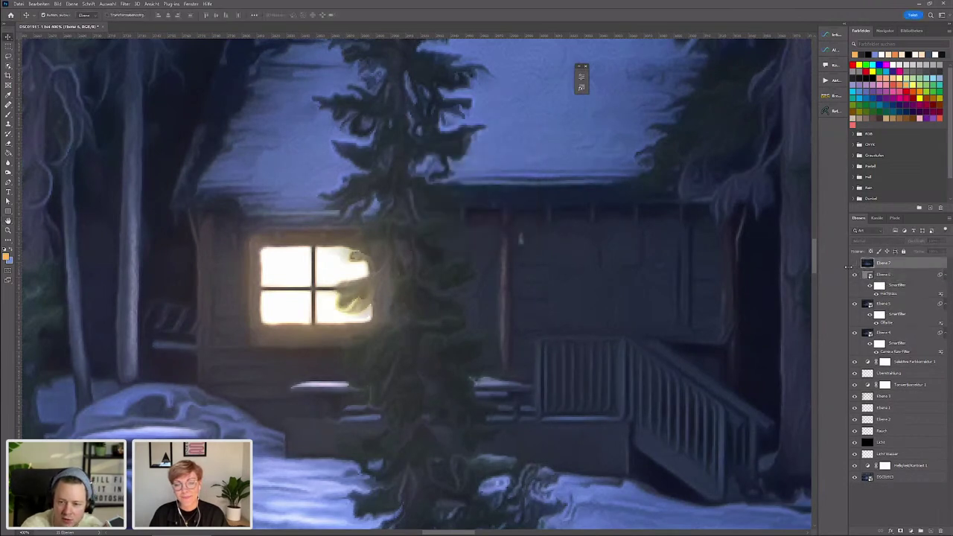
{"action": "left_click", "coordinate": [855, 263]}
{"action": "left_click", "coordinate": [872, 242]}
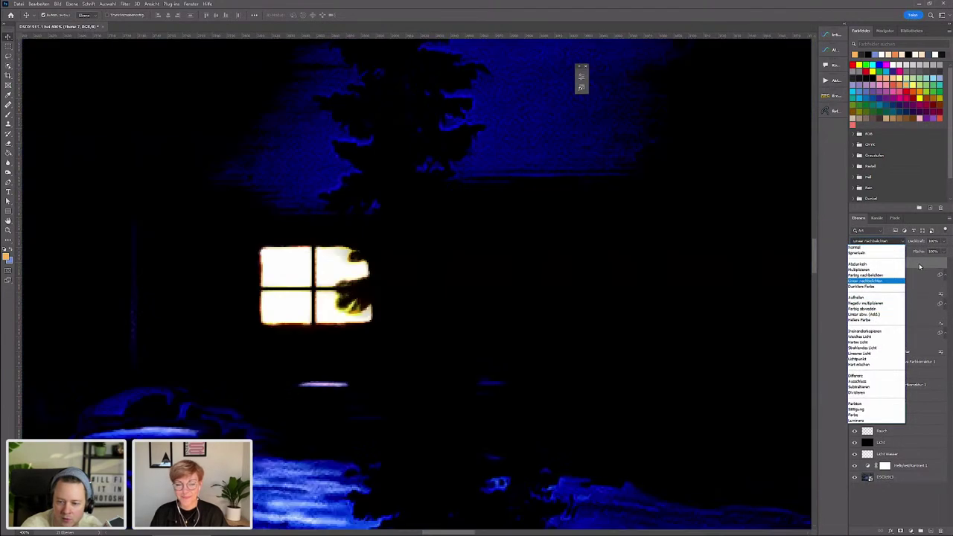
{"action": "right_click", "coordinate": [910, 268]}
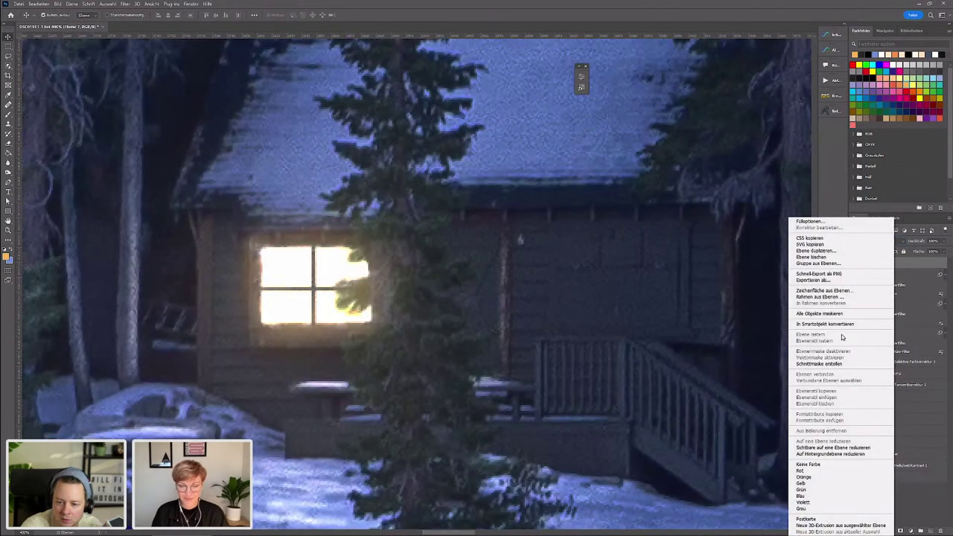
{"action": "left_click", "coordinate": [840, 326]}
{"action": "left_click", "coordinate": [872, 241]}
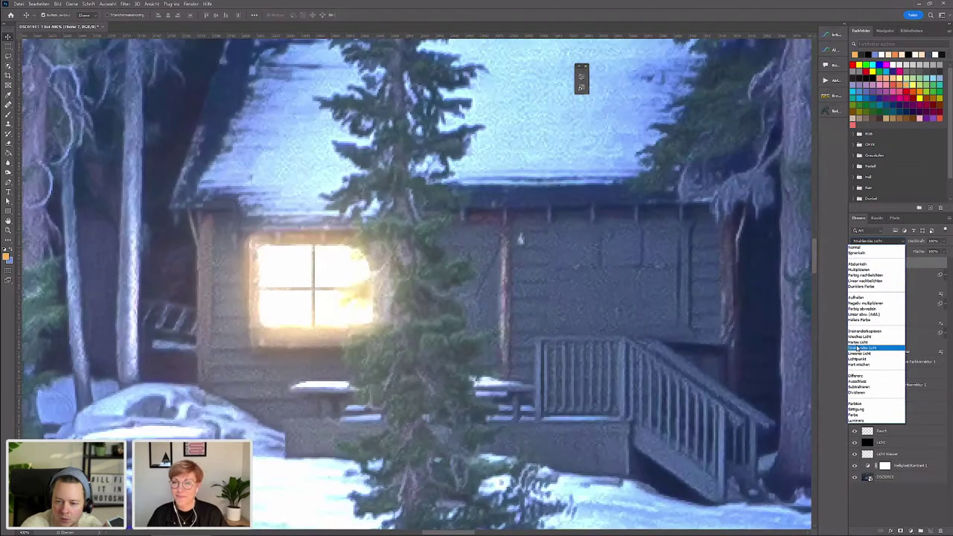
{"action": "left_click", "coordinate": [860, 316]}
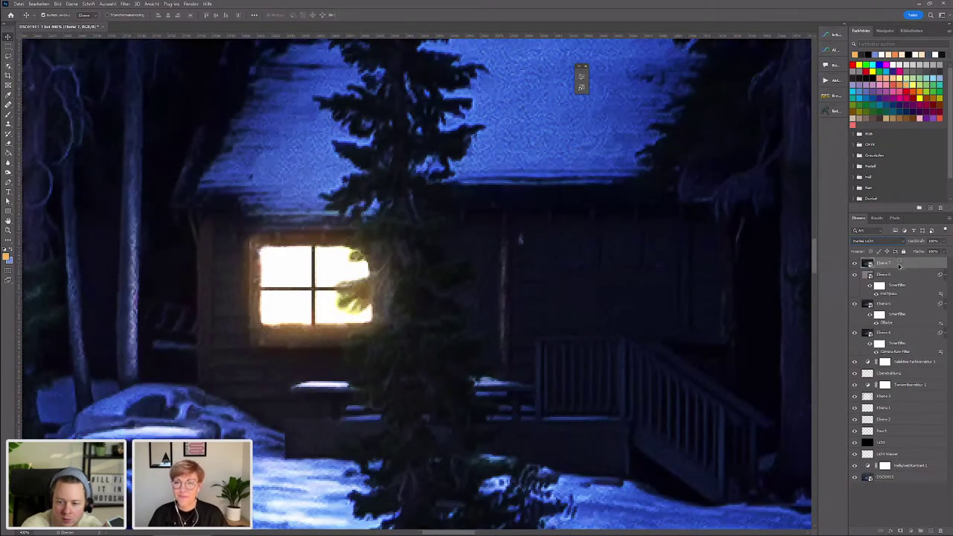
{"action": "key", "text": "shift+minus"}
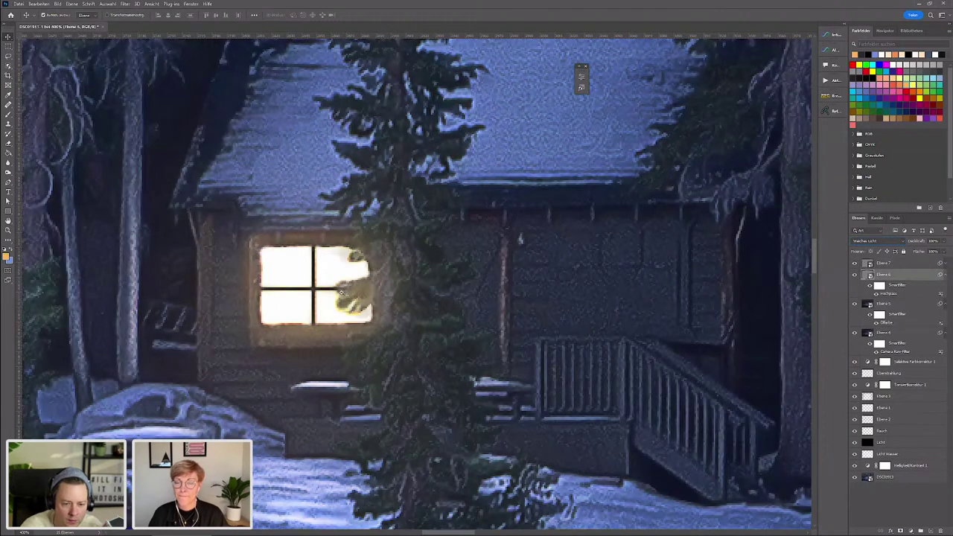
- Add Ebene 5 to the layer selection alongside Ebene 7
{"action": "scroll", "coordinate": [342, 293], "scroll_direction": "down", "scroll_amount": 1}
{"action": "scroll", "coordinate": [328, 322], "scroll_direction": "down", "scroll_amount": 2}
{"action": "scroll", "coordinate": [372, 336], "scroll_direction": "up", "scroll_amount": 1}
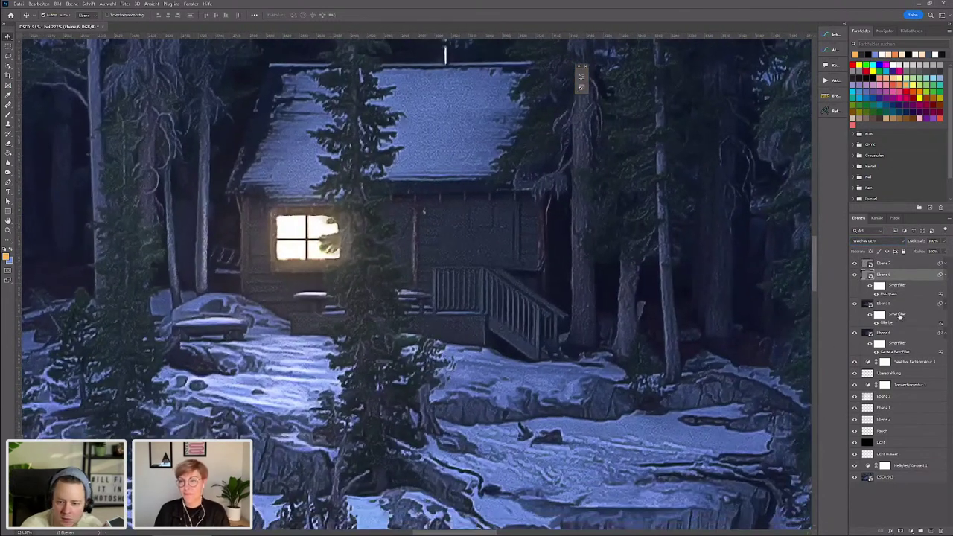
{"action": "left_click", "coordinate": [887, 304], "text": "shift"}
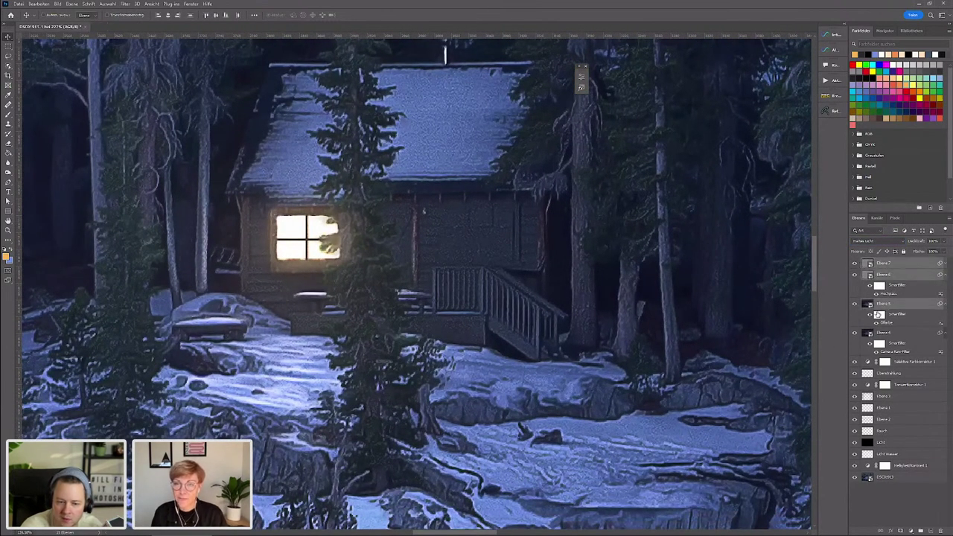
{"action": "key", "text": "ctrl+g"}
{"action": "scroll", "coordinate": [344, 327], "scroll_direction": "down", "scroll_amount": 1}
{"action": "scroll", "coordinate": [344, 328], "scroll_direction": "down", "scroll_amount": 1}
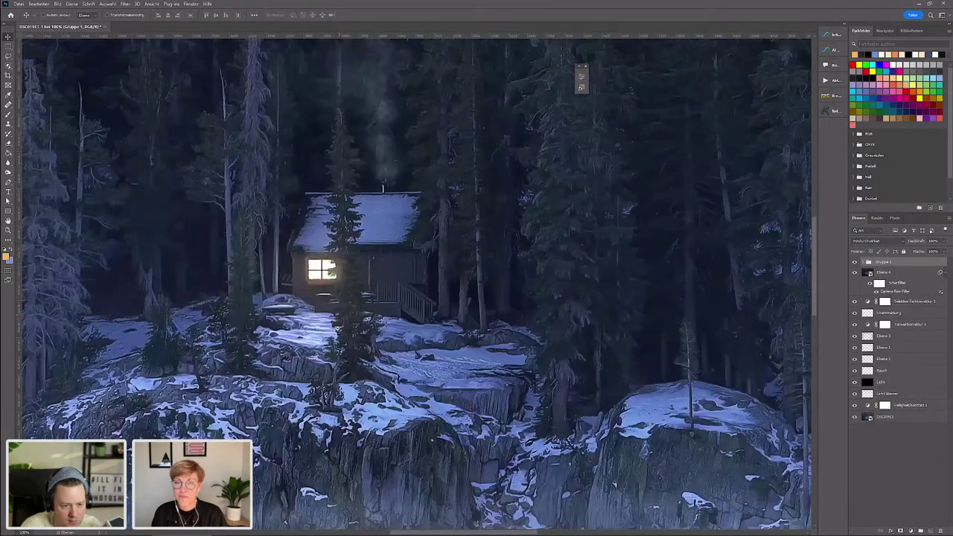
{"action": "scroll", "coordinate": [402, 298], "scroll_direction": "down", "scroll_amount": 1}
{"action": "scroll", "coordinate": [521, 235], "scroll_direction": "up", "scroll_amount": 2}
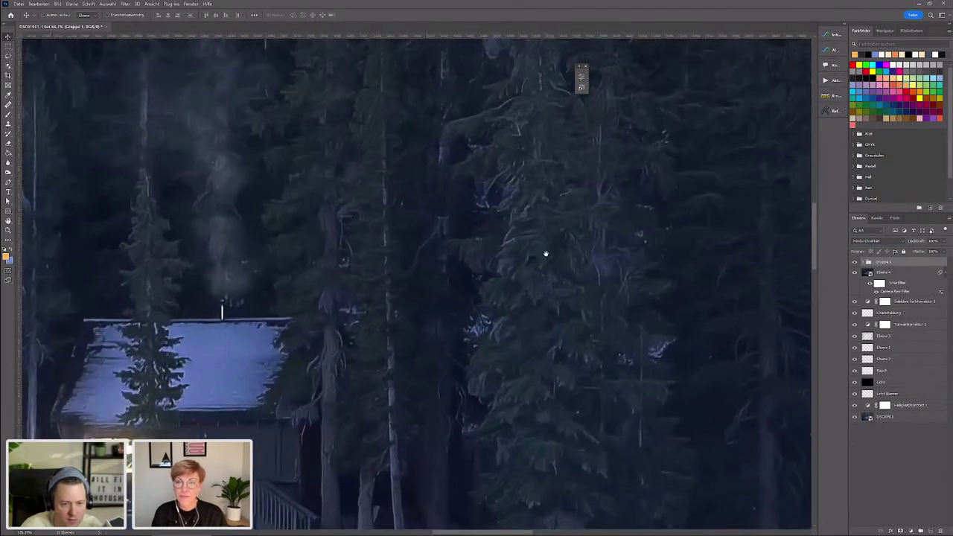
{"action": "scroll", "coordinate": [589, 313], "scroll_direction": "up", "scroll_amount": 1}
{"action": "left_click_drag", "start_coordinate": [625, 362], "coordinate": [727, 365]}
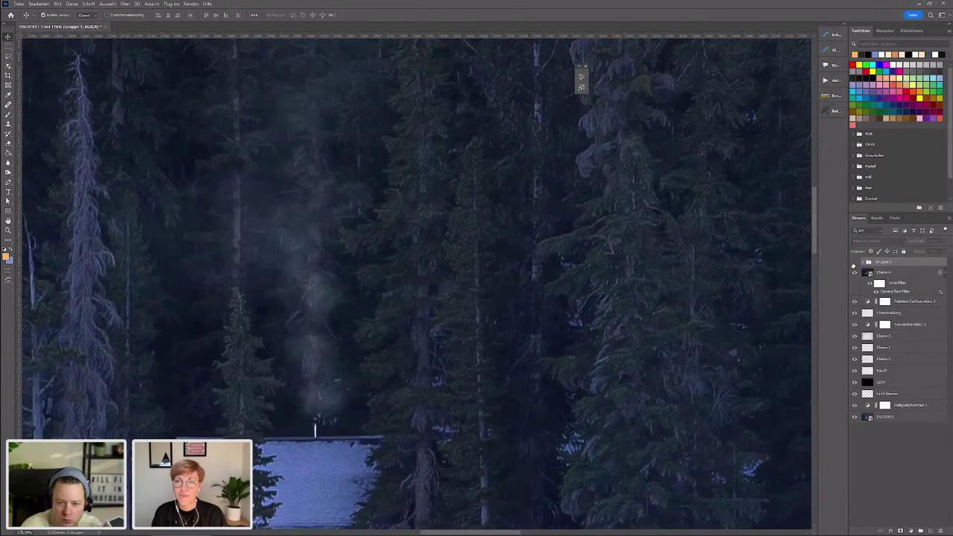
{"action": "left_click", "coordinate": [855, 263]}
{"action": "left_click", "coordinate": [854, 262]}
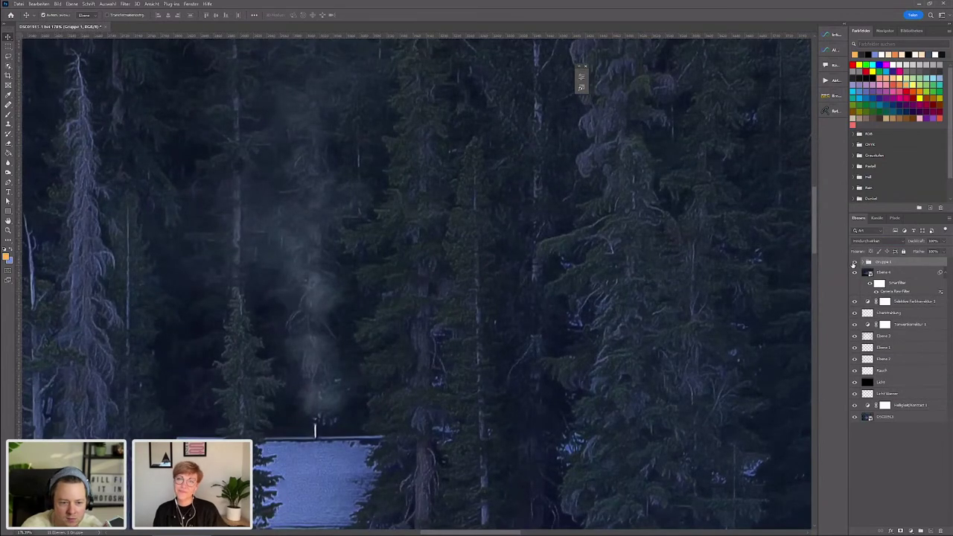
{"action": "left_click", "coordinate": [855, 263]}
{"action": "left_click", "coordinate": [855, 263]}
{"action": "scroll", "coordinate": [303, 288], "scroll_direction": "down", "scroll_amount": 1}
{"action": "scroll", "coordinate": [293, 309], "scroll_direction": "down", "scroll_amount": 1}
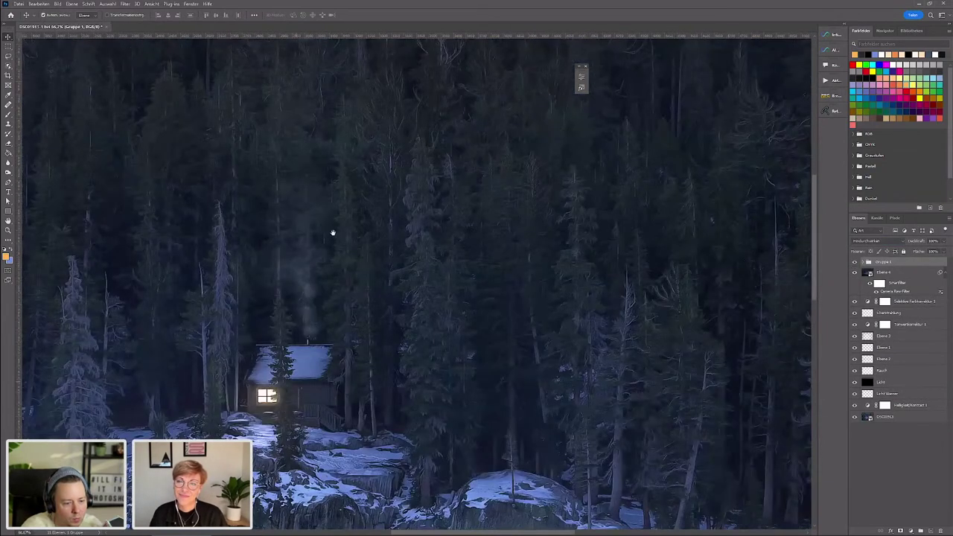
{"action": "scroll", "coordinate": [332, 234], "scroll_direction": "down", "scroll_amount": 1}
{"action": "scroll", "coordinate": [346, 283], "scroll_direction": "down", "scroll_amount": 1}
{"action": "scroll", "coordinate": [402, 298], "scroll_direction": "up", "scroll_amount": 1}
{"action": "scroll", "coordinate": [447, 310], "scroll_direction": "up", "scroll_amount": 2}
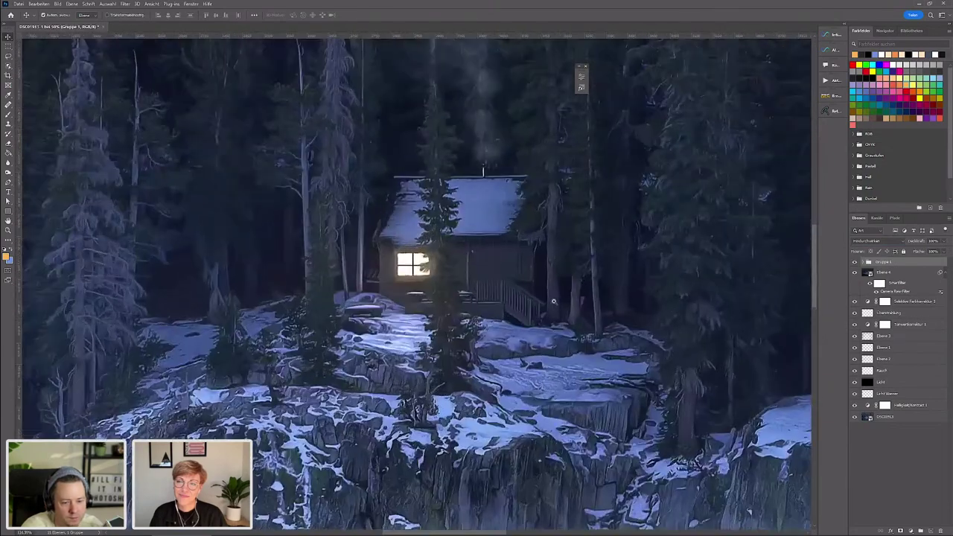
{"action": "scroll", "coordinate": [463, 315], "scroll_direction": "up", "scroll_amount": 1}
{"action": "scroll", "coordinate": [463, 315], "scroll_direction": "down", "scroll_amount": 3}
{"action": "scroll", "coordinate": [490, 315], "scroll_direction": "up", "scroll_amount": 1}
{"action": "scroll", "coordinate": [392, 290], "scroll_direction": "up", "scroll_amount": 1}
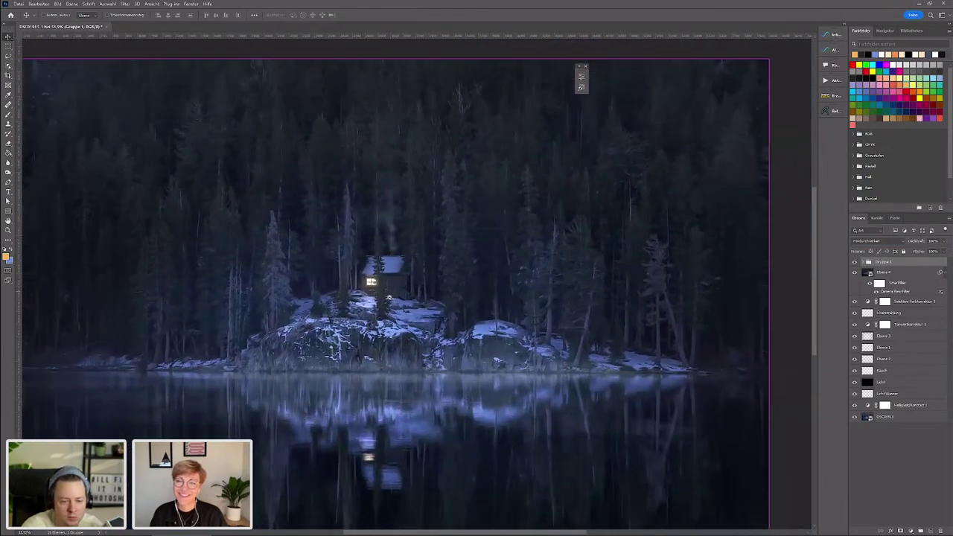
{"action": "scroll", "coordinate": [408, 282], "scroll_direction": "up", "scroll_amount": 1}
{"action": "scroll", "coordinate": [408, 282], "scroll_direction": "down", "scroll_amount": 2}
{"action": "scroll", "coordinate": [395, 298], "scroll_direction": "down", "scroll_amount": 1}
{"action": "scroll", "coordinate": [383, 320], "scroll_direction": "down", "scroll_amount": 1}
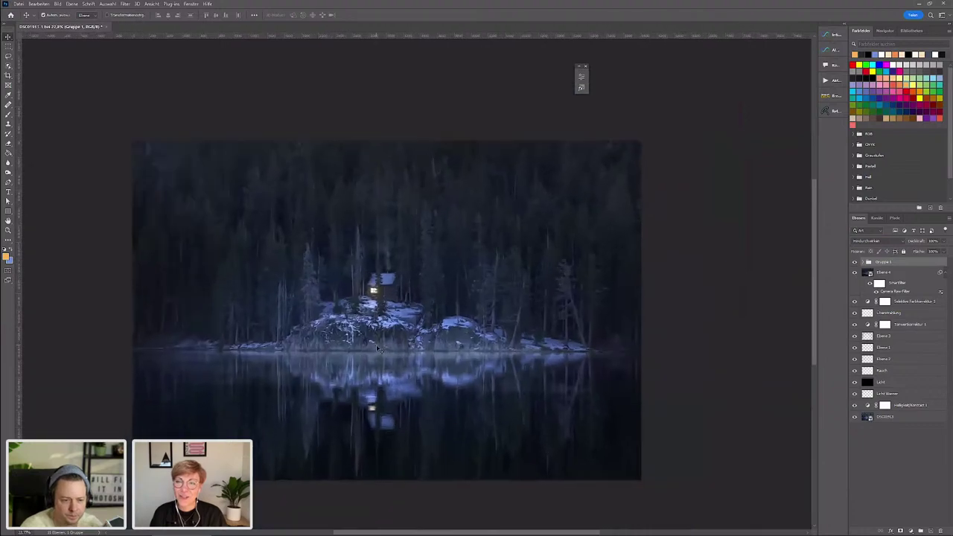
{"action": "scroll", "coordinate": [377, 333], "scroll_direction": "up", "scroll_amount": 1}
{"action": "scroll", "coordinate": [377, 334], "scroll_direction": "up", "scroll_amount": 2}
{"action": "scroll", "coordinate": [369, 321], "scroll_direction": "up", "scroll_amount": 2}
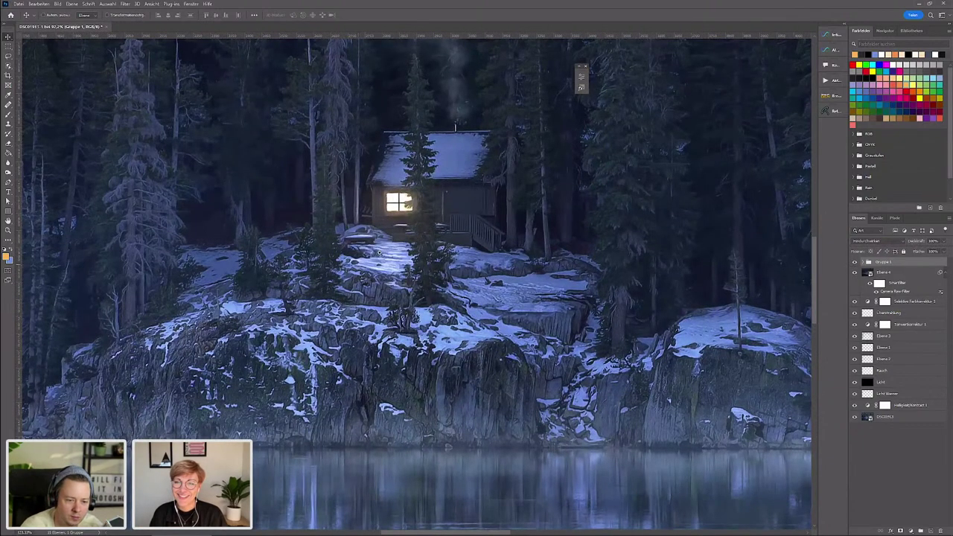
{"action": "scroll", "coordinate": [391, 272], "scroll_direction": "up", "scroll_amount": 2}
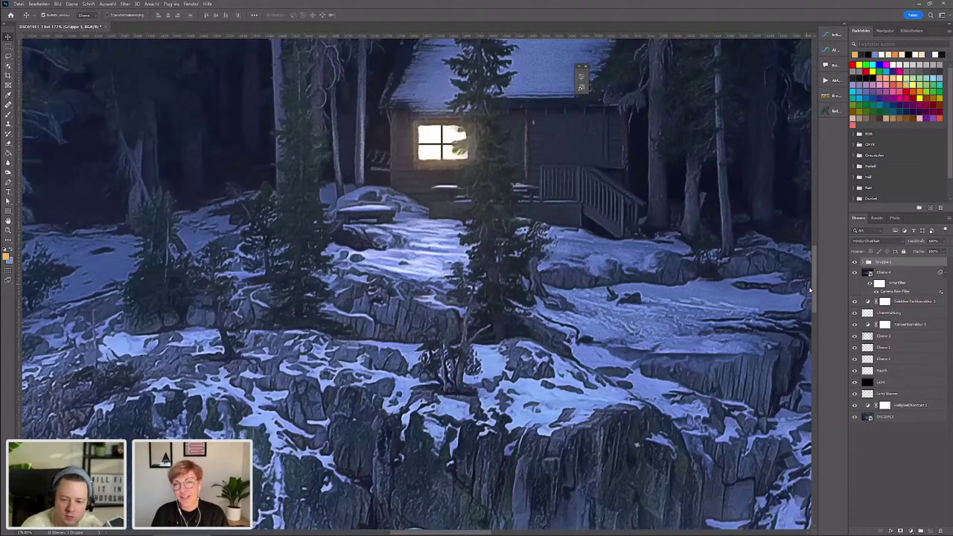
{"action": "left_click", "coordinate": [855, 262]}
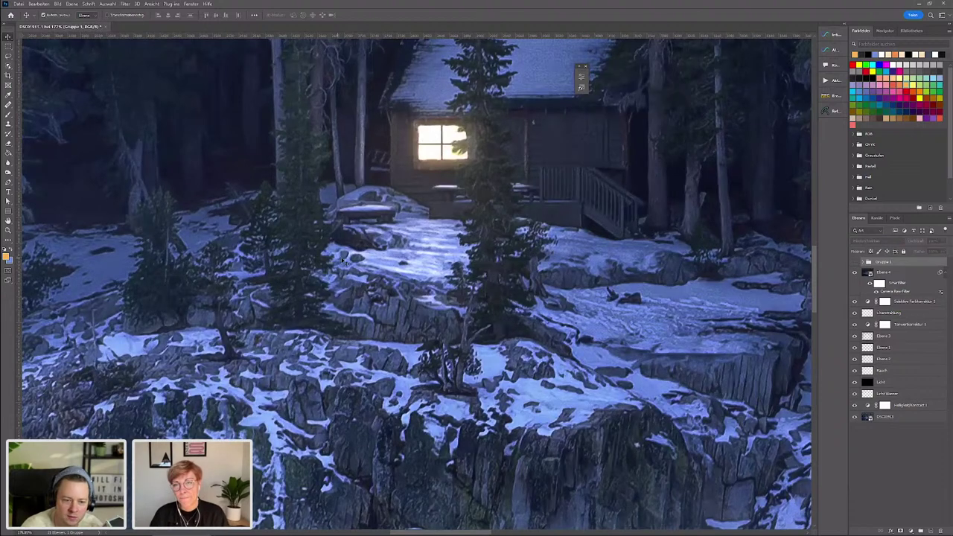
{"action": "left_click", "coordinate": [854, 263]}
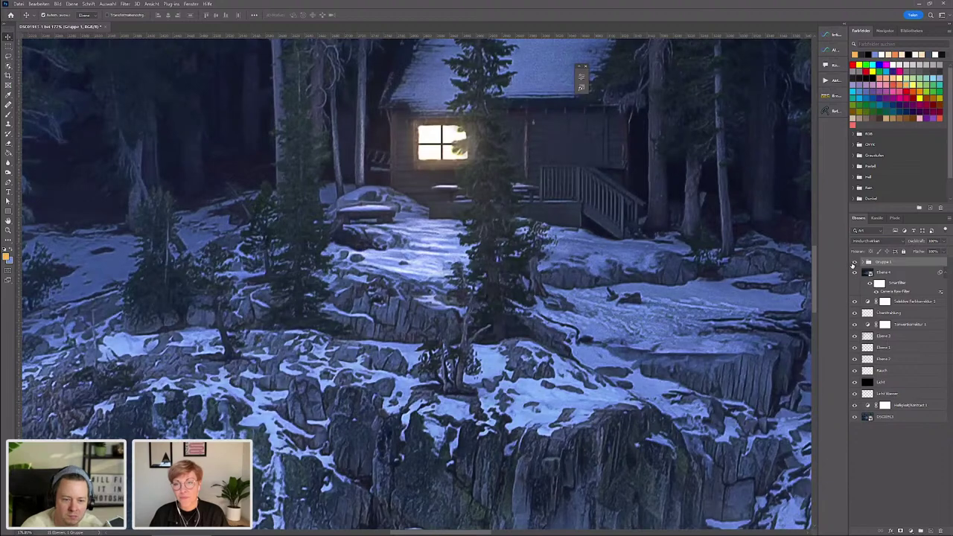
{"action": "left_click", "coordinate": [855, 263]}
{"action": "left_click", "coordinate": [854, 263]}
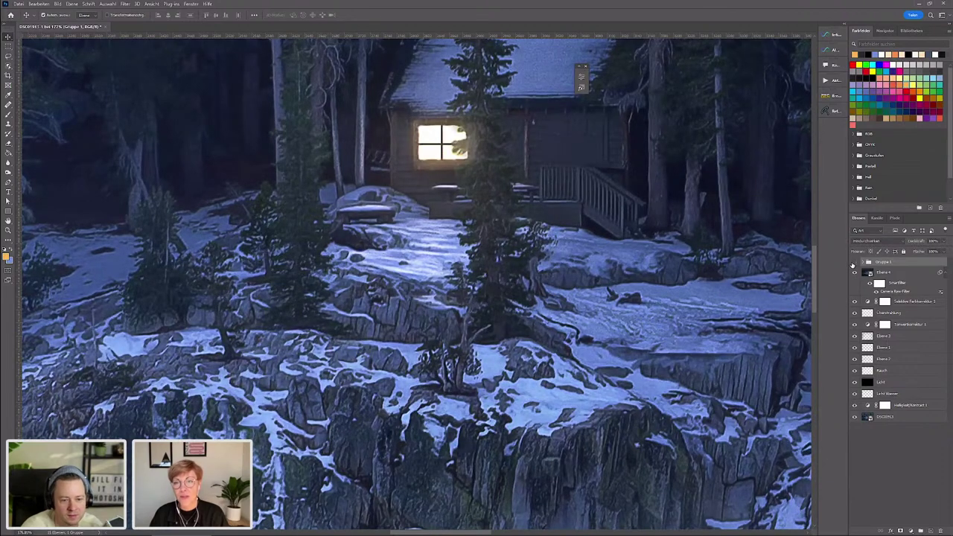
{"action": "left_click", "coordinate": [854, 263]}
{"action": "left_click", "coordinate": [855, 263]}
{"action": "key", "text": "ctrl+1"}
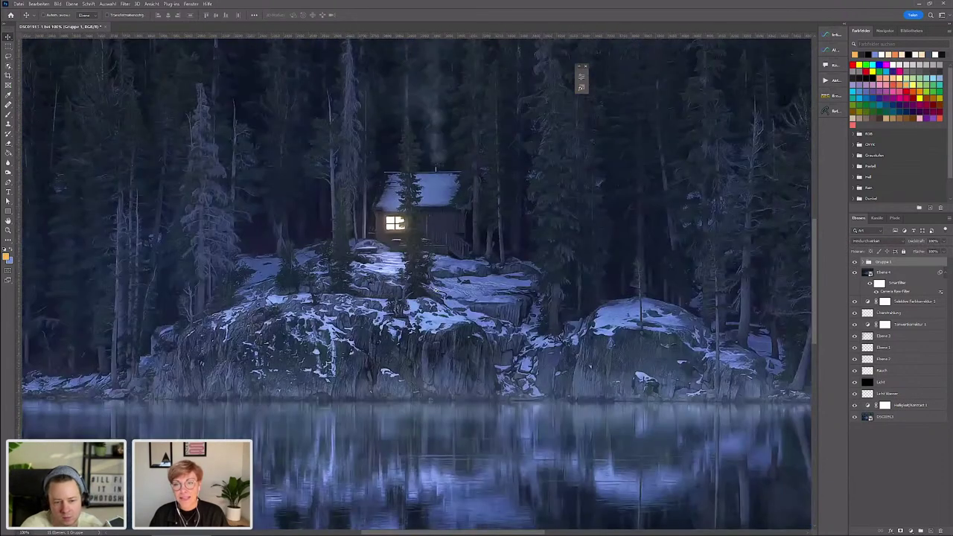
{"action": "key", "text": "ctrl+minus"}
{"action": "scroll", "coordinate": [400, 275], "scroll_direction": "up", "scroll_amount": 5, "text": "alt"}
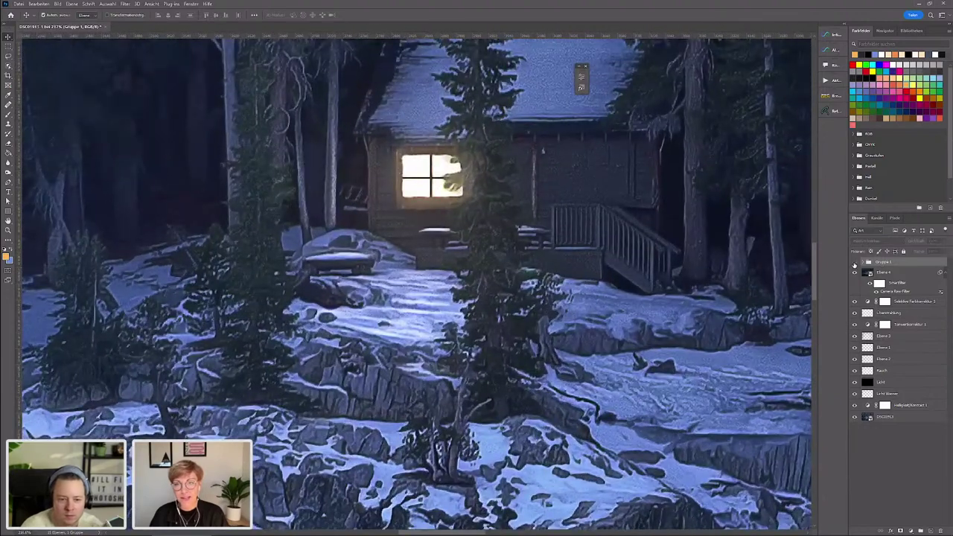
{"action": "left_click", "coordinate": [855, 265]}
{"action": "left_click", "coordinate": [856, 264]}
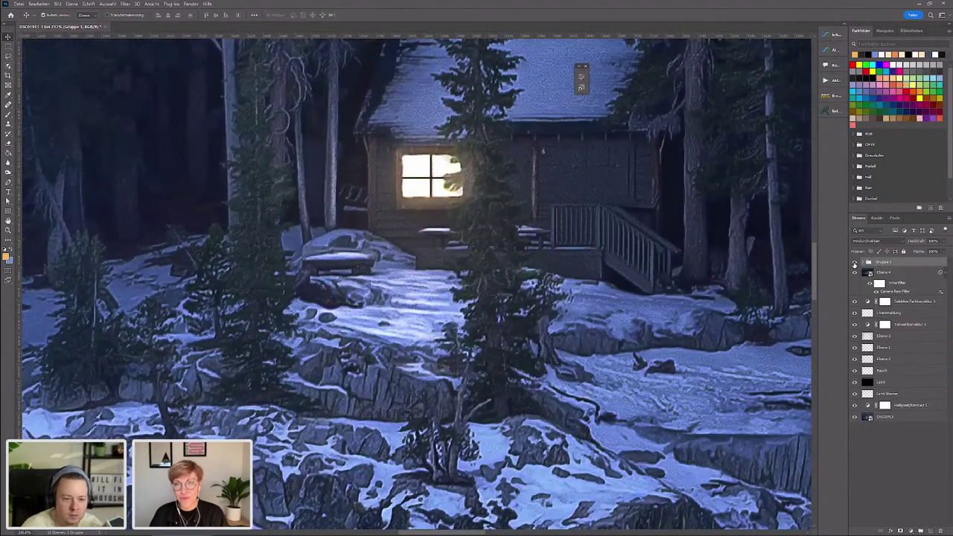
{"action": "left_click", "coordinate": [855, 264]}
{"action": "left_click", "coordinate": [855, 265]}
{"action": "left_click", "coordinate": [855, 264]}
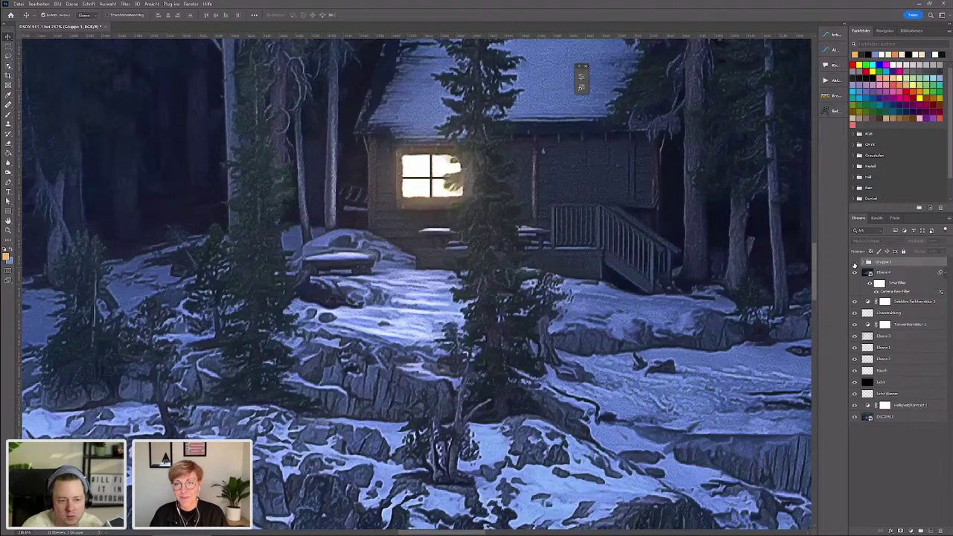
{"action": "left_click", "coordinate": [855, 264]}
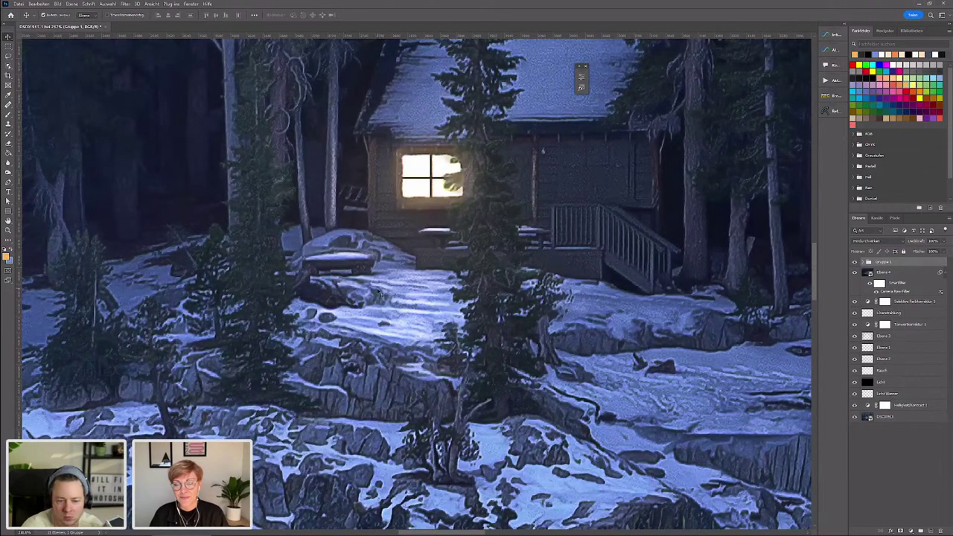
{"action": "scroll", "coordinate": [377, 294], "scroll_direction": "down", "scroll_amount": 1}
{"action": "scroll", "coordinate": [377, 295], "scroll_direction": "down", "scroll_amount": 1}
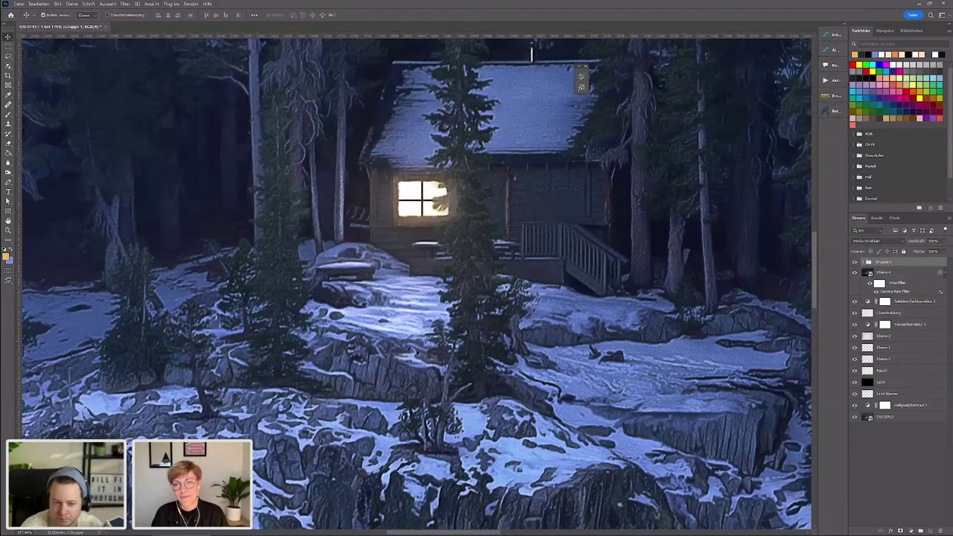
{"action": "scroll", "coordinate": [409, 363], "scroll_direction": "down", "scroll_amount": 5}
{"action": "scroll", "coordinate": [408, 363], "scroll_direction": "down", "scroll_amount": 5}
{"action": "scroll", "coordinate": [409, 364], "scroll_direction": "down", "scroll_amount": 3}
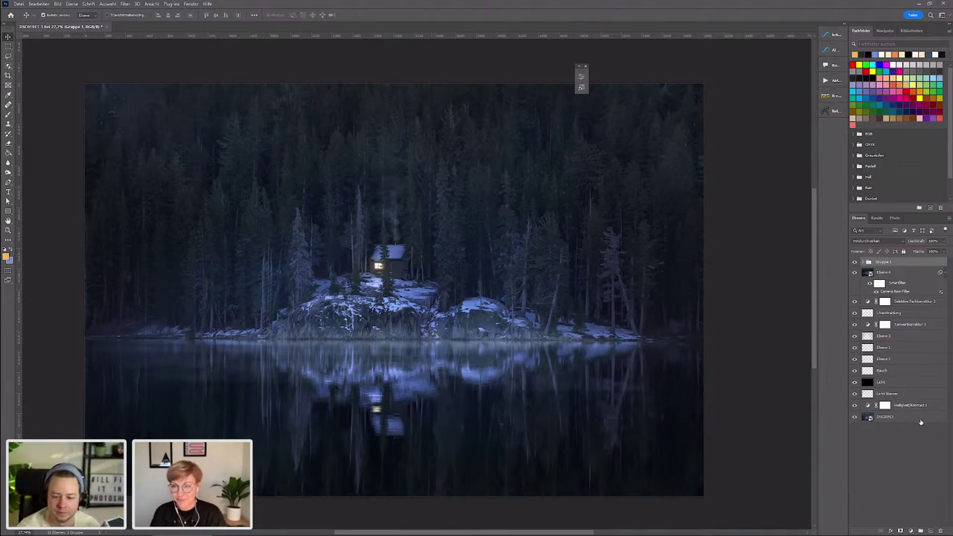
{"action": "left_click_drag", "start_coordinate": [891, 419], "coordinate": [885, 419]}
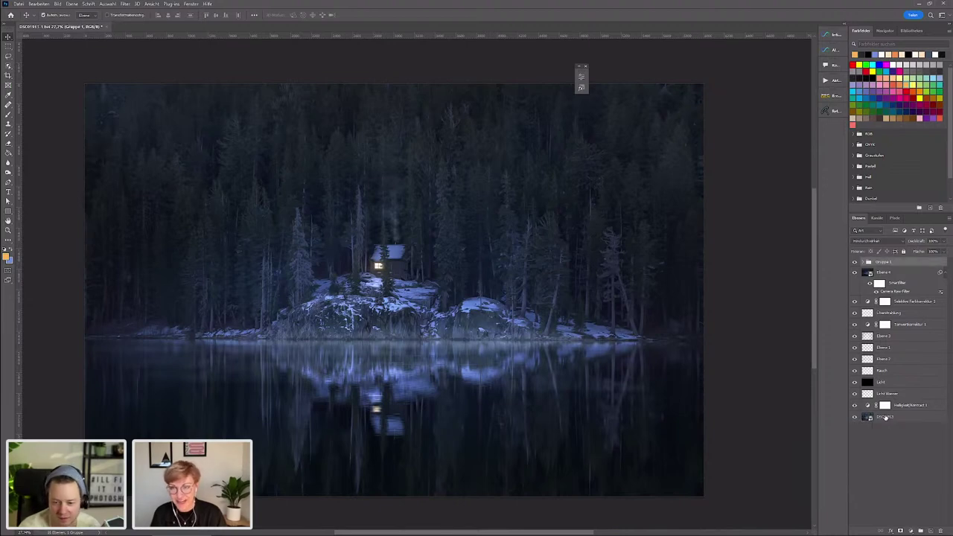
- Duplicate the original DSC01913 photo layer and place the copy beneath it
{"action": "right_click", "coordinate": [894, 420]}
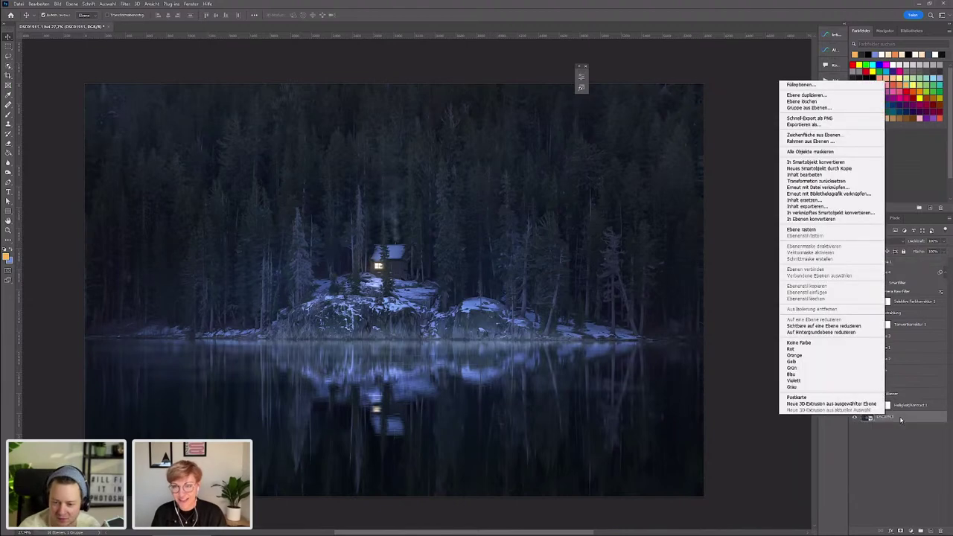
{"action": "left_click", "coordinate": [826, 168]}
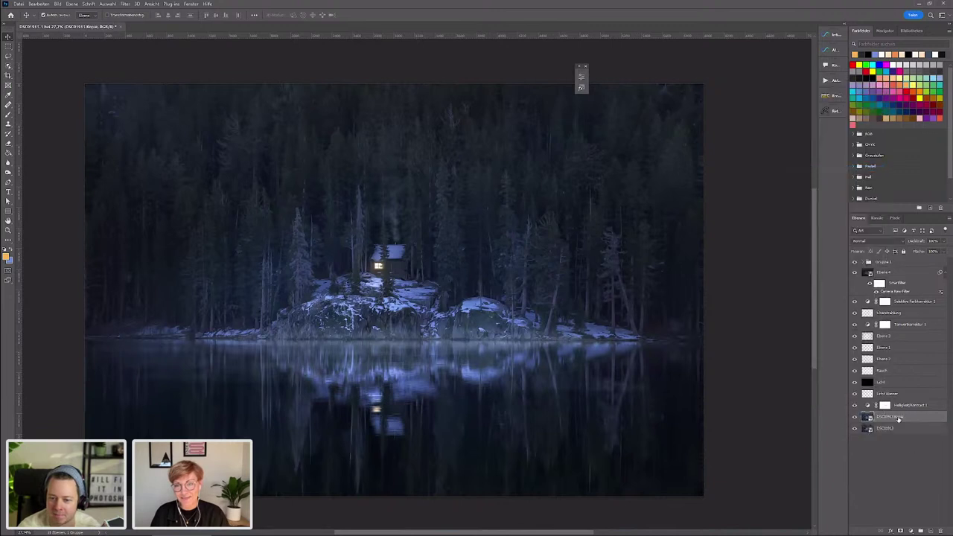
{"action": "left_click_drag", "start_coordinate": [899, 419], "coordinate": [885, 453]}
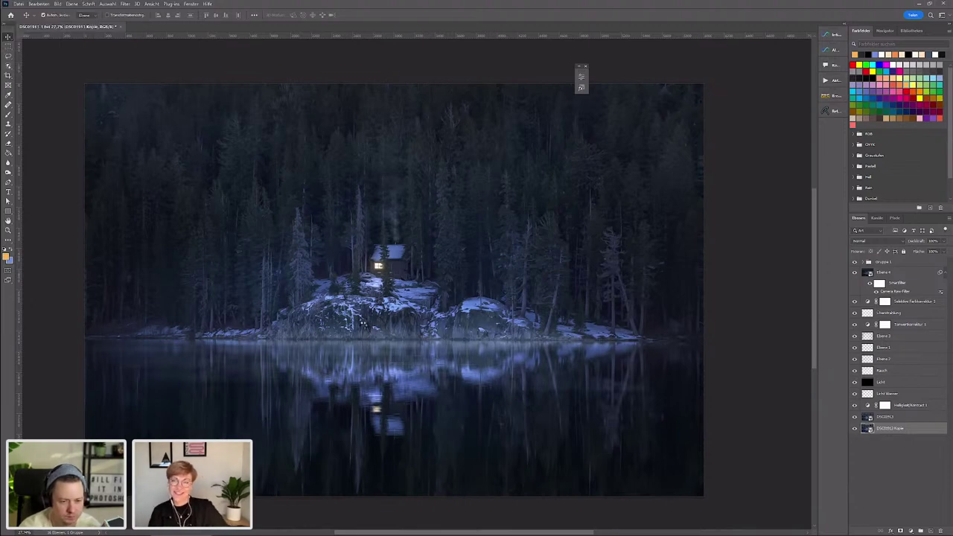
- Reset the DSC01913 Kopie layer's Camera Raw settings to defaults
{"action": "key", "text": "ctrl+shift+a"}
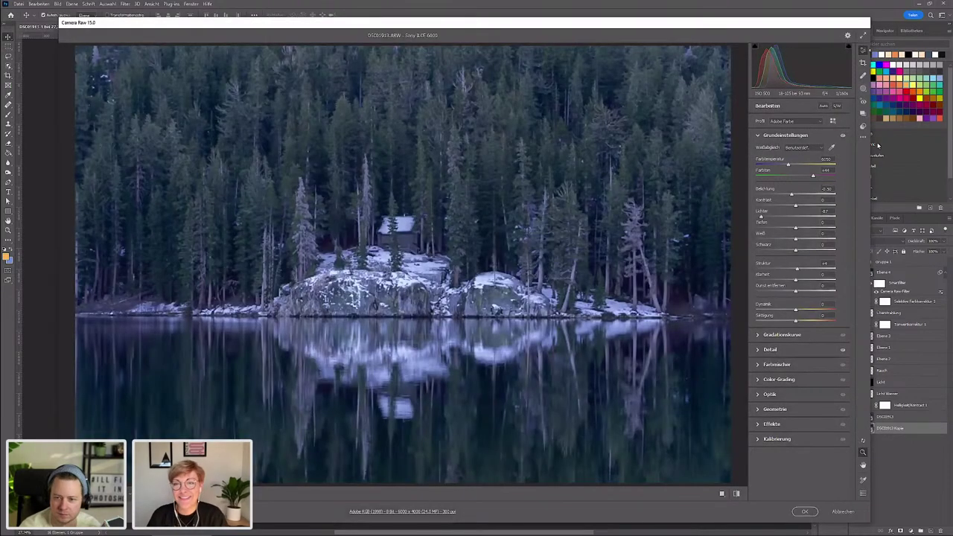
{"action": "left_click", "coordinate": [864, 136]}
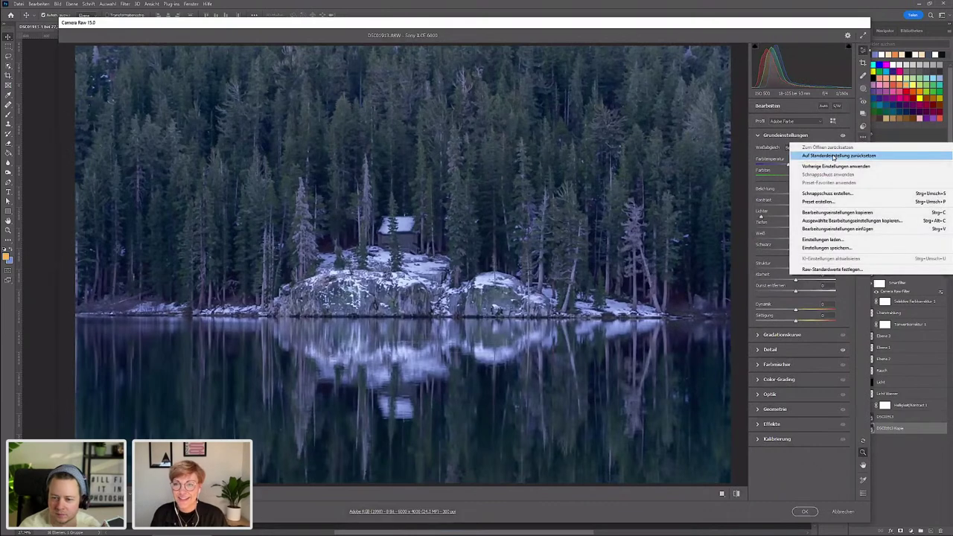
{"action": "left_click", "coordinate": [834, 156]}
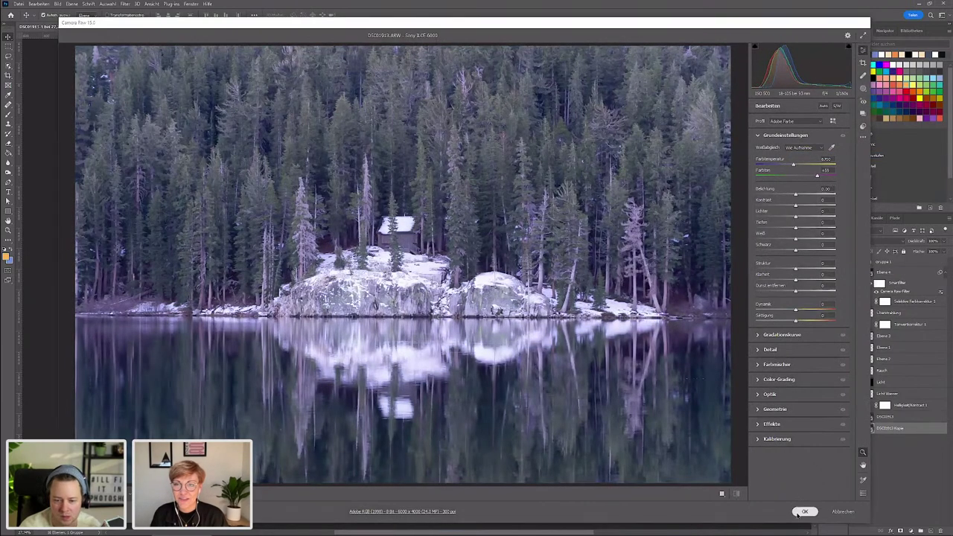
{"action": "left_click", "coordinate": [804, 511]}
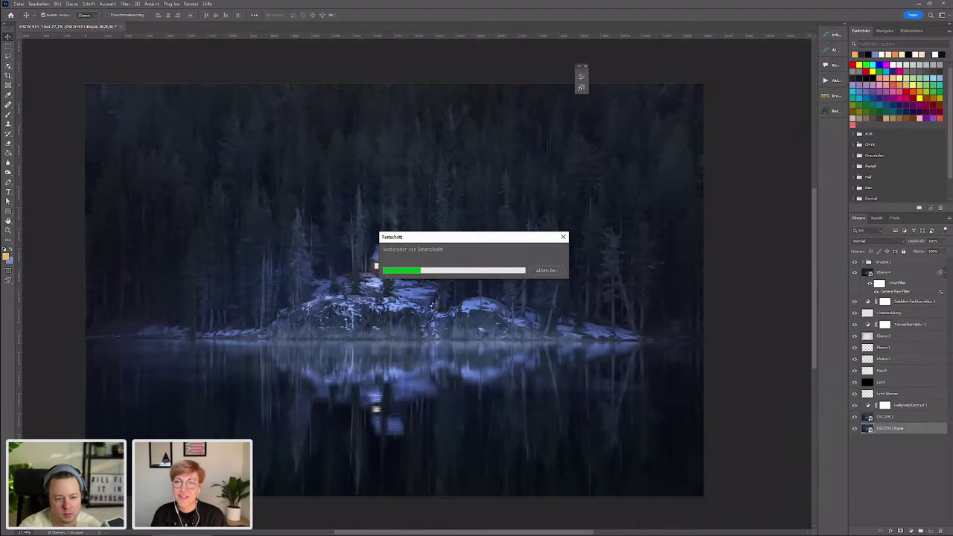
{"action": "left_click", "coordinate": [854, 429], "text": "alt"}
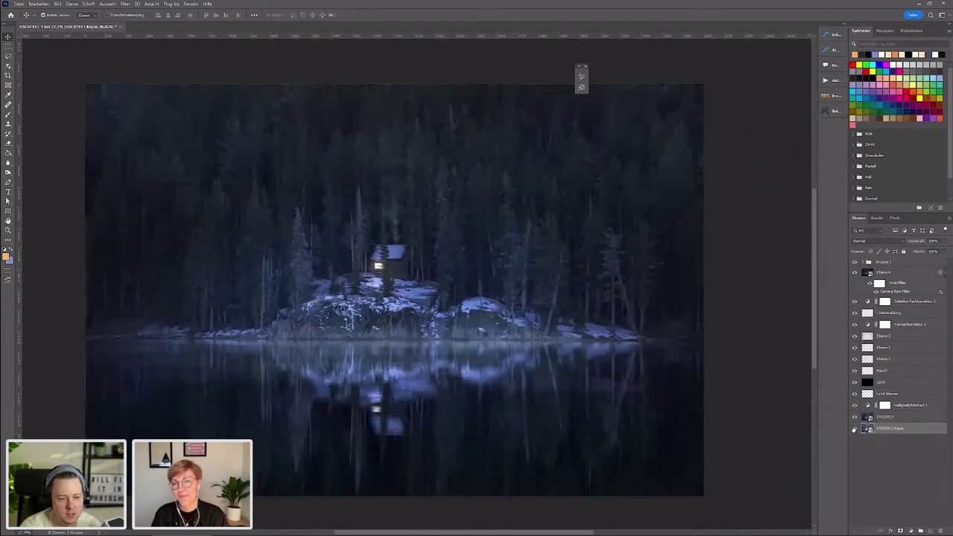
{"action": "left_click", "coordinate": [854, 429], "text": "alt"}
{"action": "left_click", "coordinate": [855, 430], "text": "alt"}
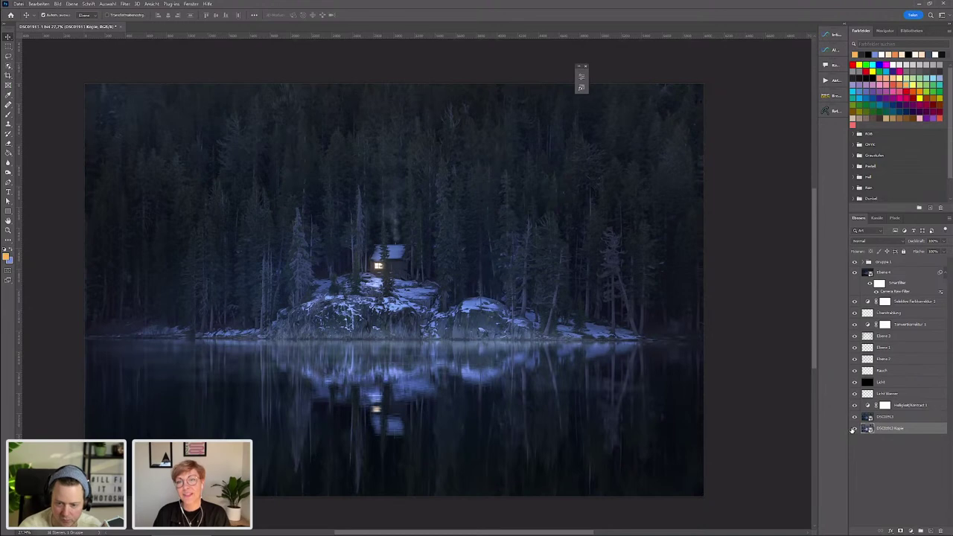
{"action": "left_click", "coordinate": [854, 429], "text": "alt"}
{"action": "left_click", "coordinate": [855, 429], "text": "alt"}
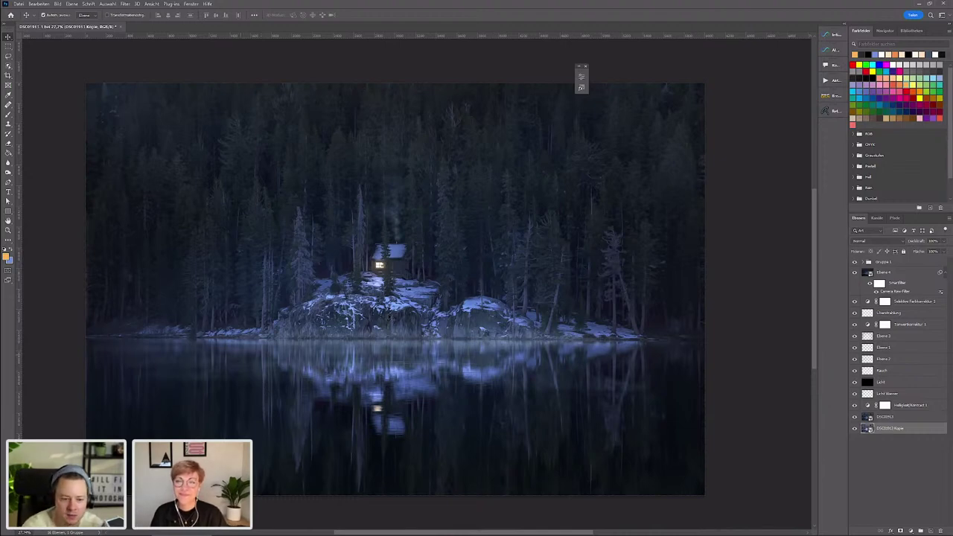
{"action": "left_click", "coordinate": [854, 429], "text": "alt"}
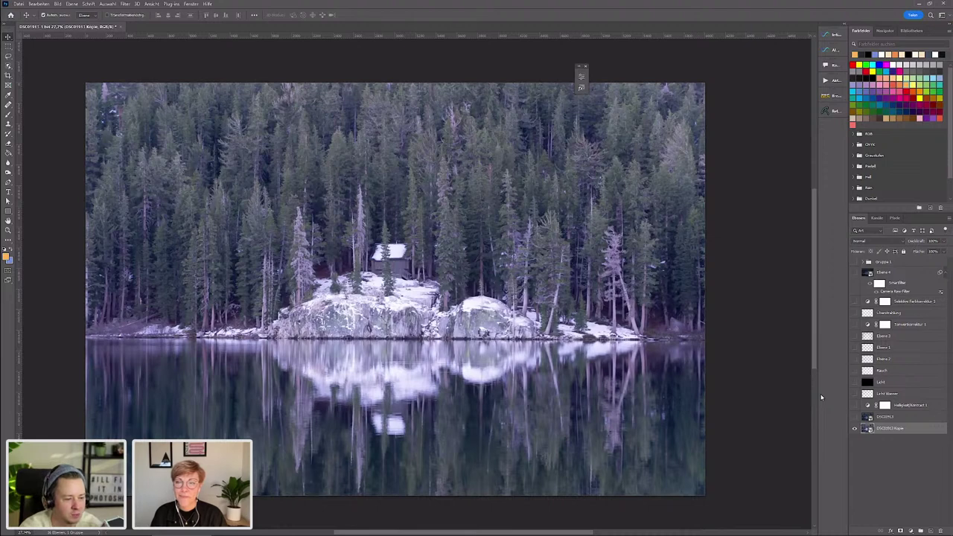
{"action": "left_click", "coordinate": [855, 430], "text": "alt"}
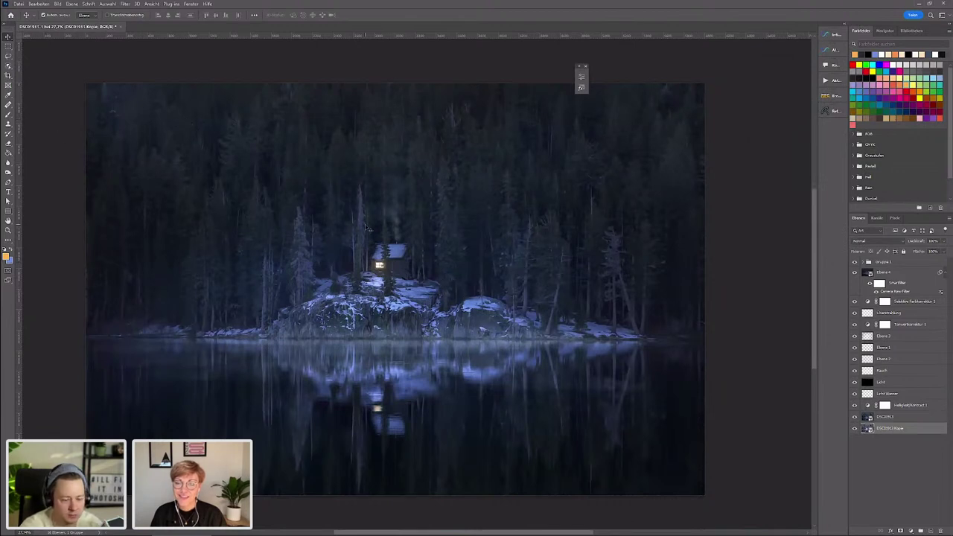
{"action": "scroll", "coordinate": [369, 319], "scroll_direction": "up", "scroll_amount": 1}
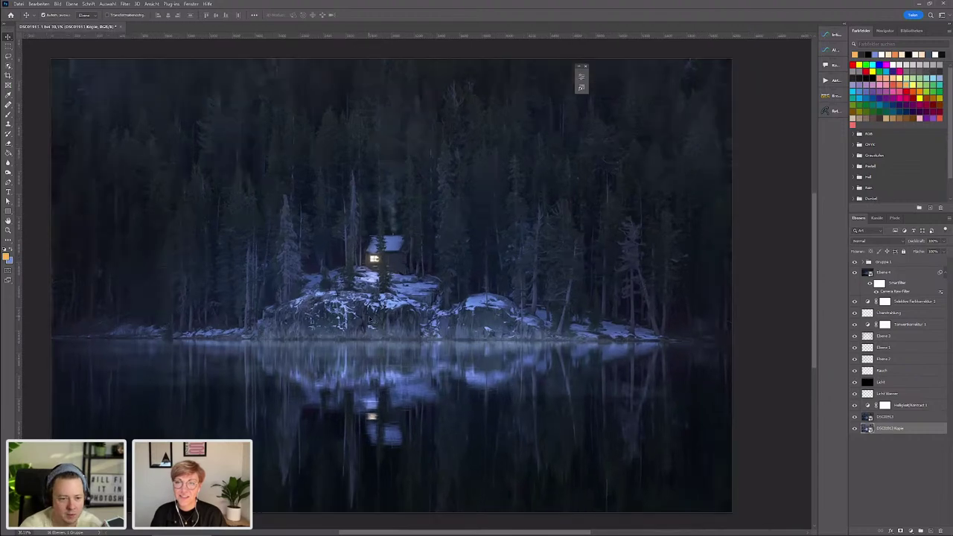
{"action": "scroll", "coordinate": [336, 309], "scroll_direction": "down", "scroll_amount": 1}
{"action": "scroll", "coordinate": [332, 326], "scroll_direction": "down", "scroll_amount": 1}
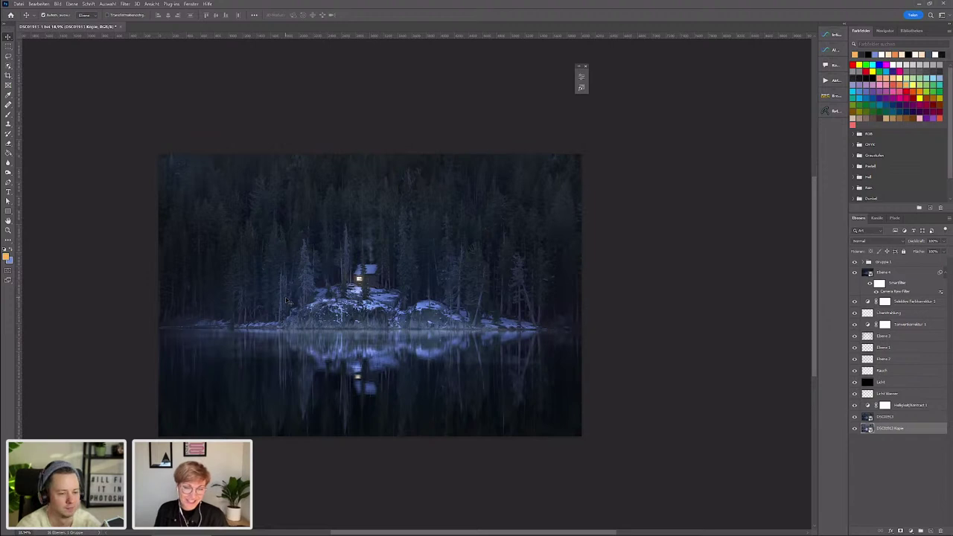
{"action": "scroll", "coordinate": [326, 267], "scroll_direction": "up", "scroll_amount": 1}
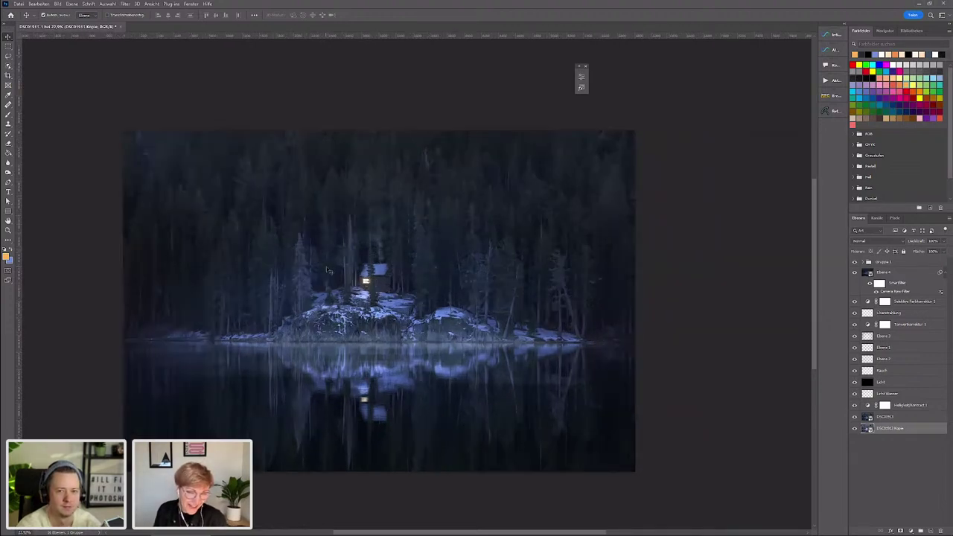
{"action": "scroll", "coordinate": [384, 245], "scroll_direction": "up", "scroll_amount": 2}
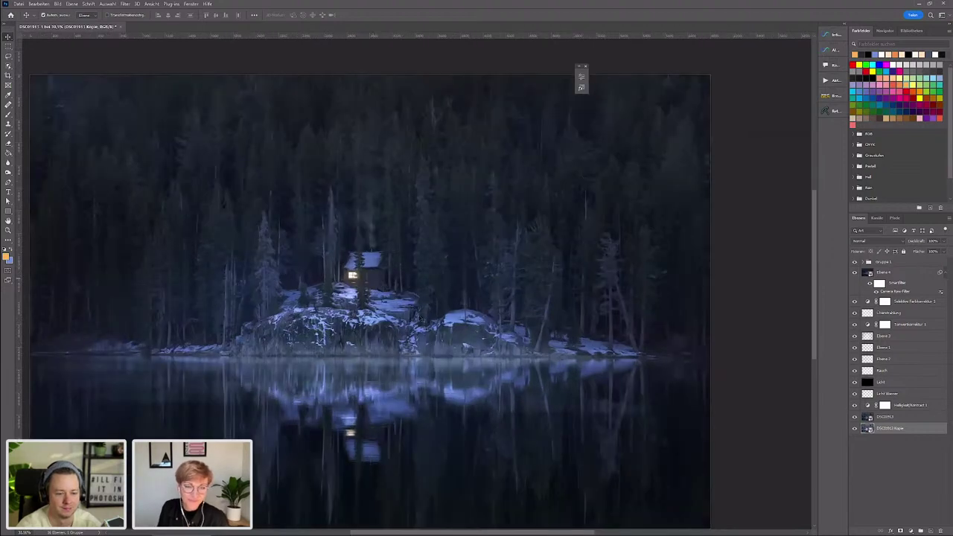
{"action": "scroll", "coordinate": [384, 244], "scroll_direction": "down", "scroll_amount": 1}
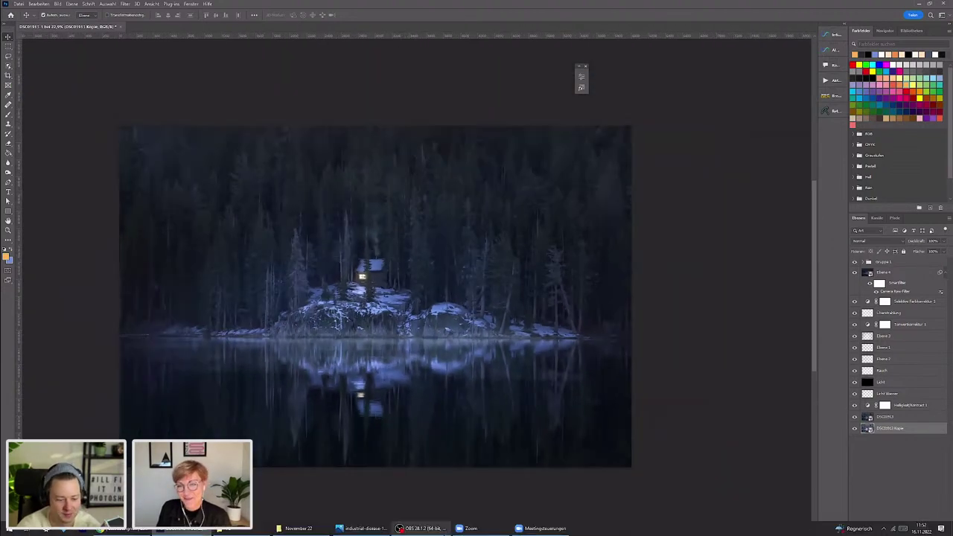
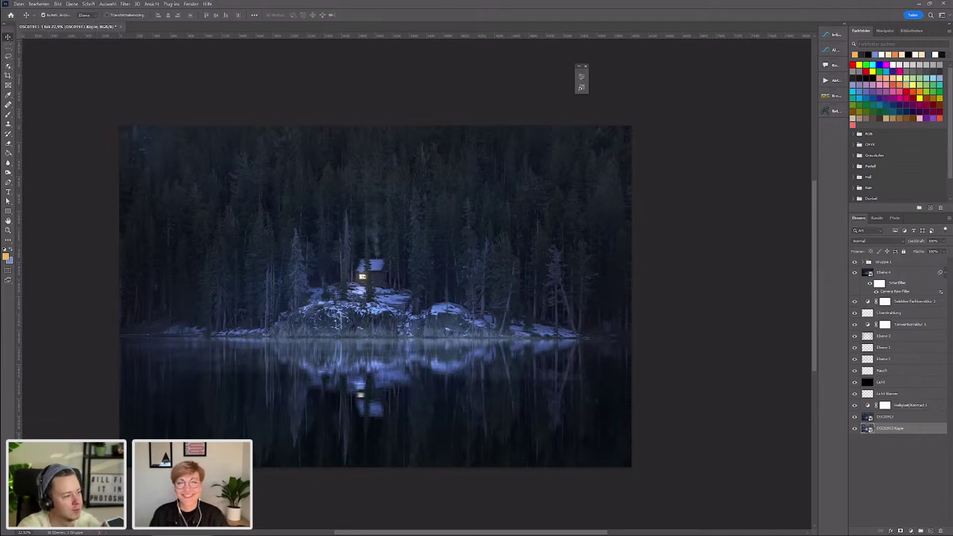
- Cancel Camera Raw and open the stock photo of students on steps in a new tab
{"action": "key", "text": "ctrl+shift+a"}
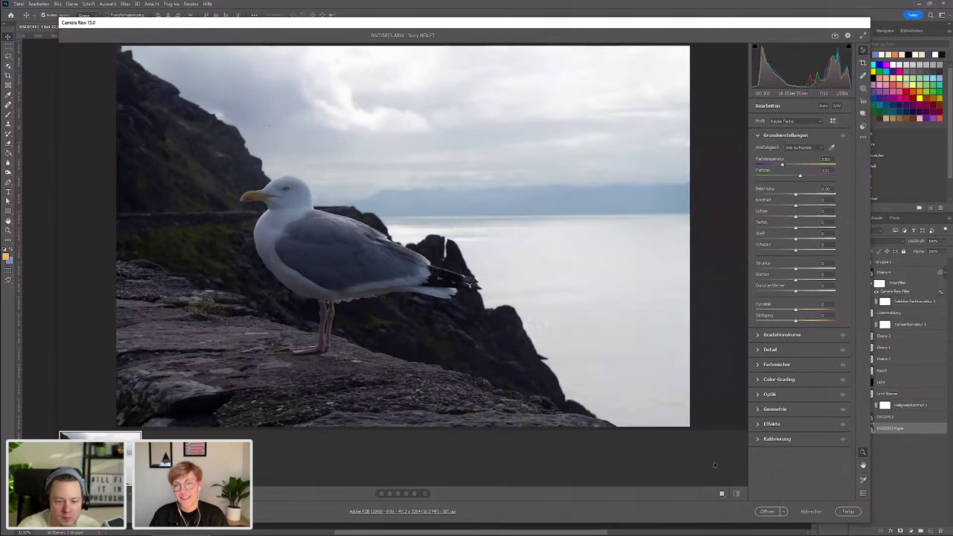
{"action": "left_click", "coordinate": [803, 512]}
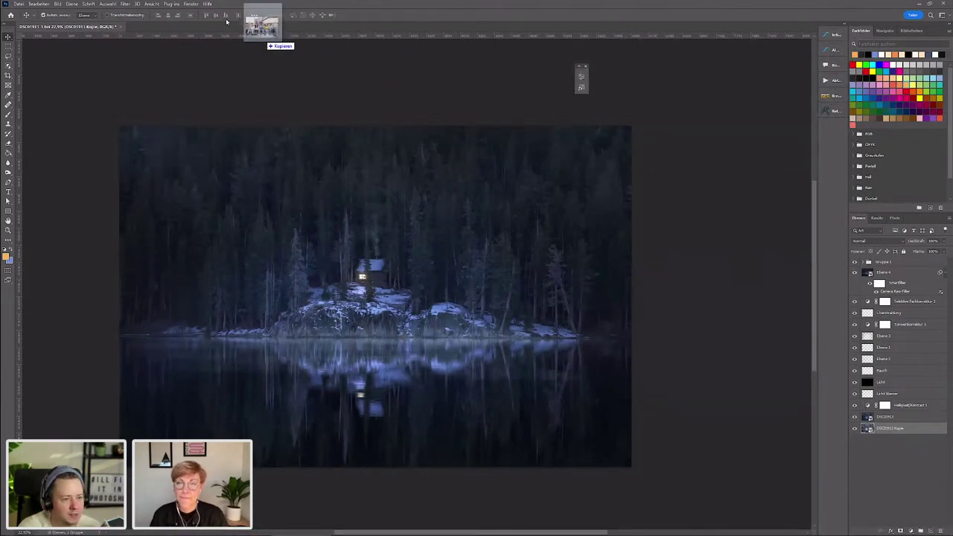
{"action": "left_click_drag", "start_coordinate": [411, 59], "coordinate": [219, 30]}
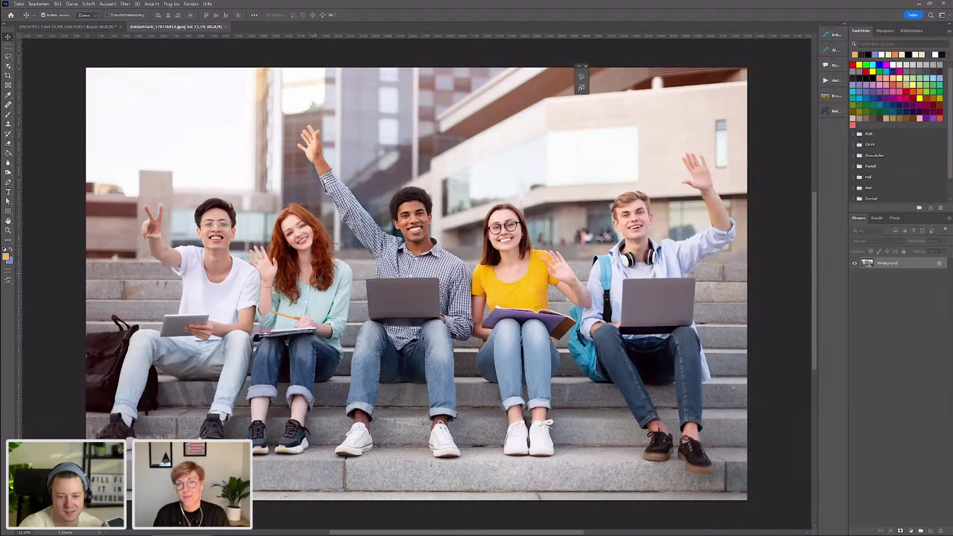
- Open the students photo in Filter > Camera Raw-Filter
{"action": "left_click", "coordinate": [124, 4]}
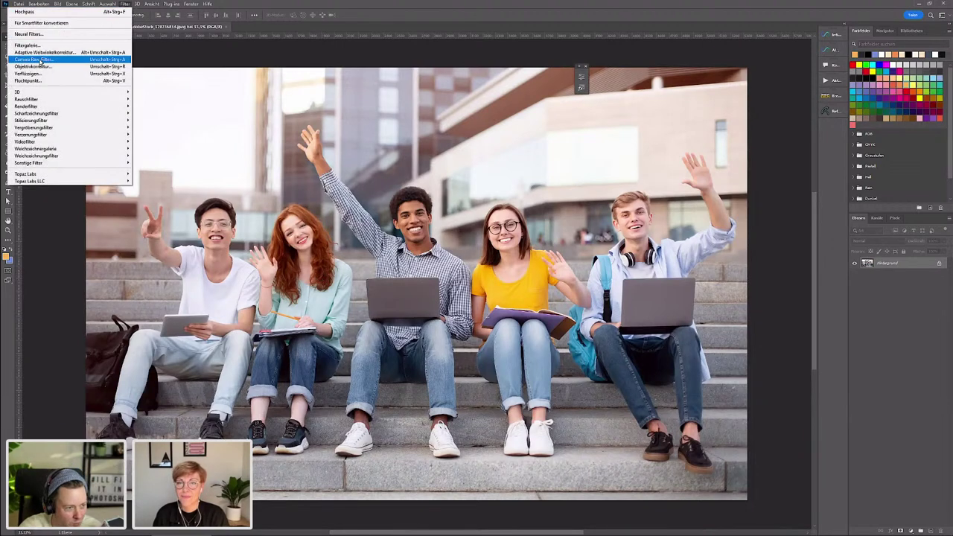
{"action": "left_click", "coordinate": [38, 58]}
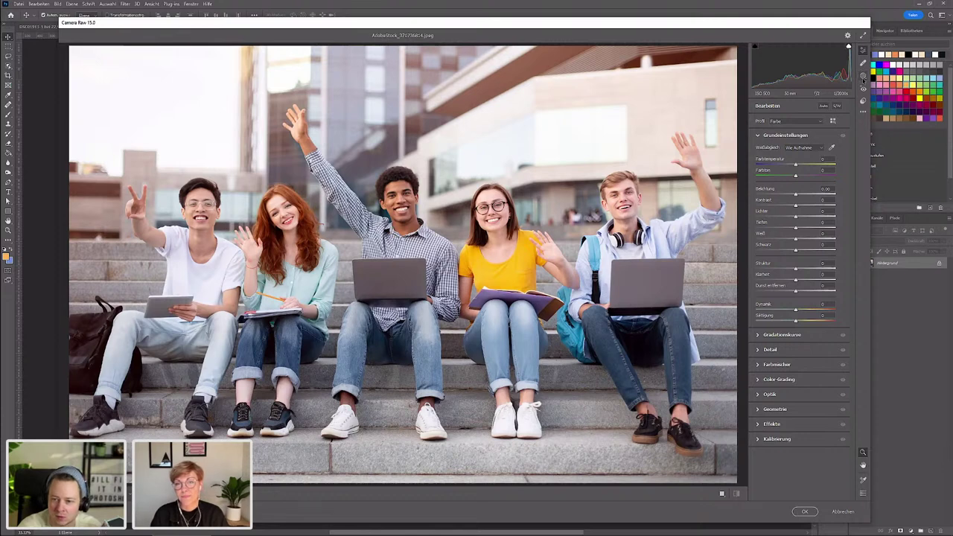
- Start a Camera Raw people mask targeting Person 4, the woman in the yellow shirt
{"action": "left_click", "coordinate": [863, 75]}
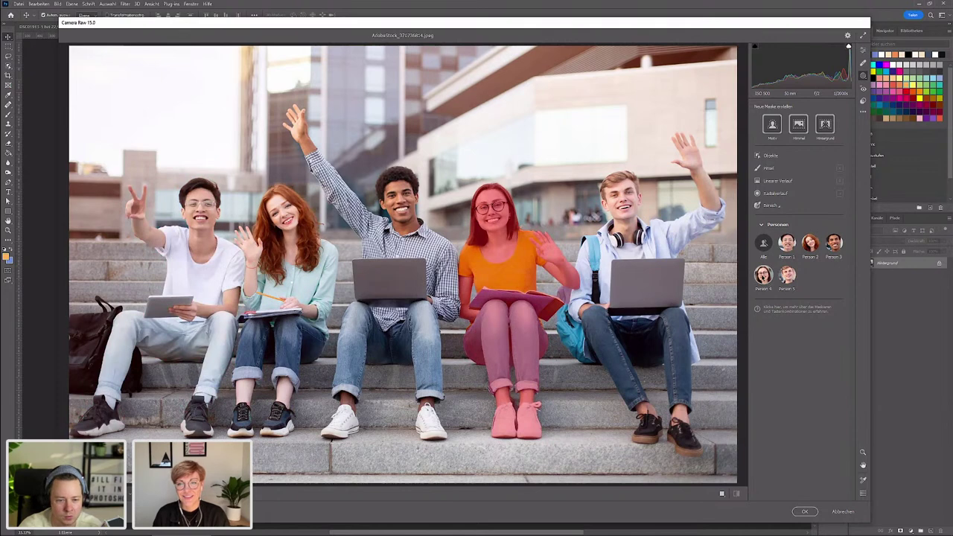
{"action": "left_click", "coordinate": [763, 275]}
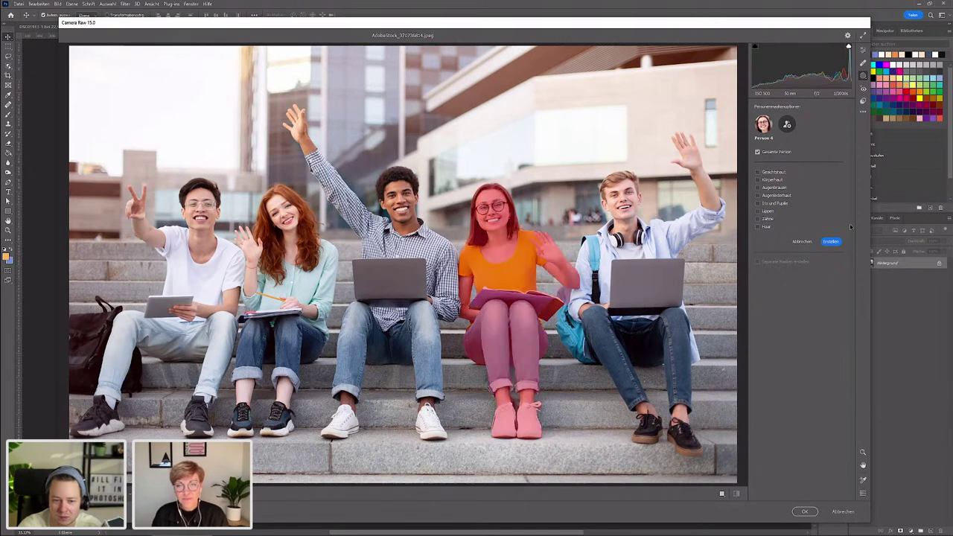
- Create mask Maskieren 1 covering only Person 4's face skin and body skin
{"action": "left_click", "coordinate": [758, 172]}
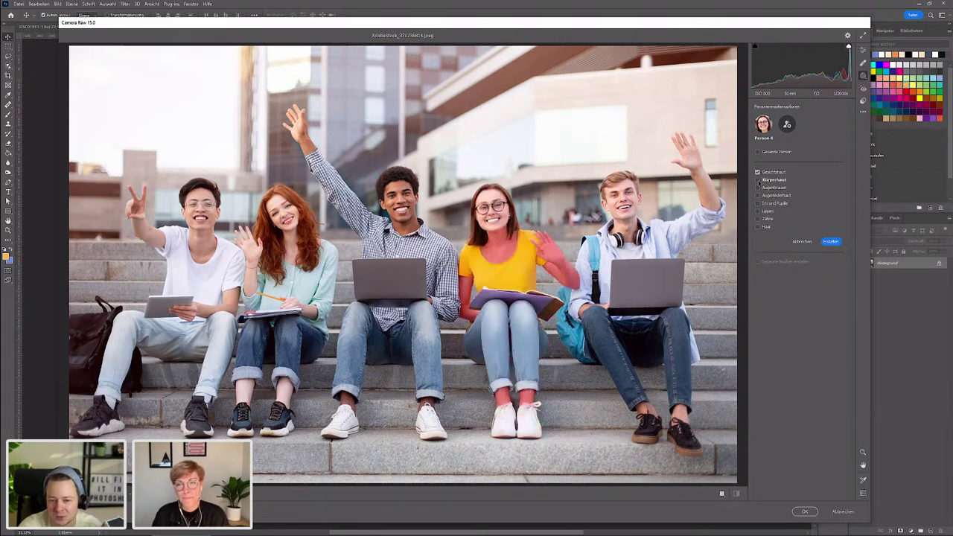
{"action": "left_click", "coordinate": [759, 181]}
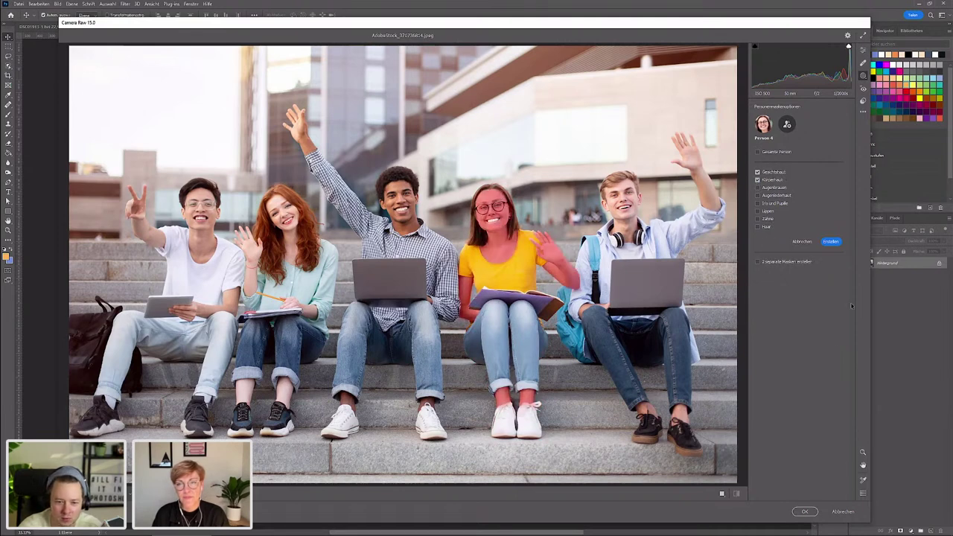
{"action": "left_click", "coordinate": [830, 242]}
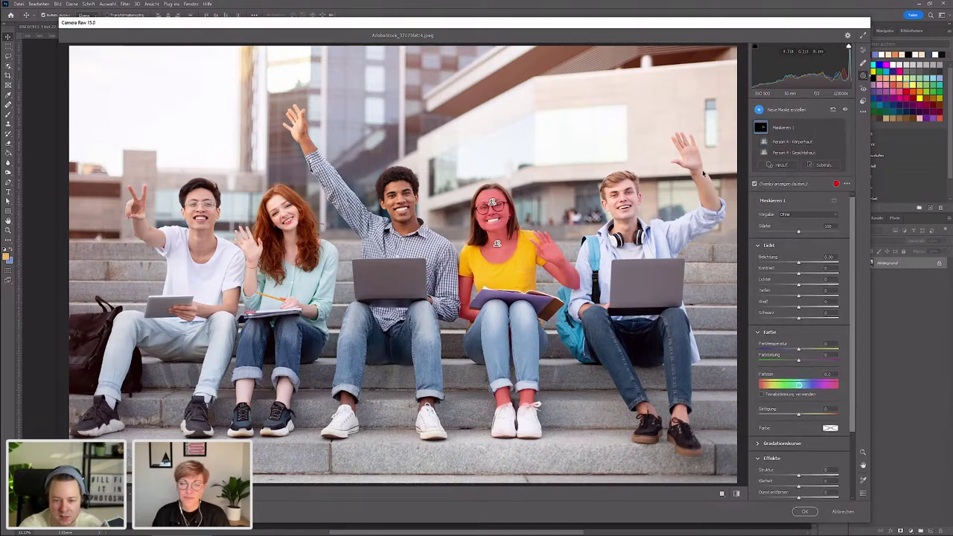
{"action": "mouse_move", "coordinate": [797, 127]}
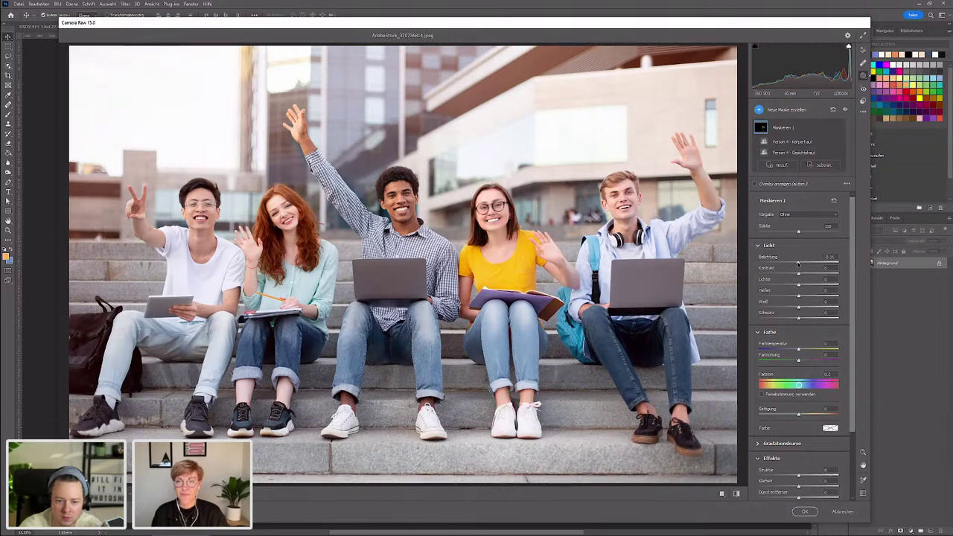
- Lower the skin mask's Belichtung slightly and raise its Farbtemperatur and Farbtönung
{"action": "left_click_drag", "start_coordinate": [800, 263], "coordinate": [794, 264]}
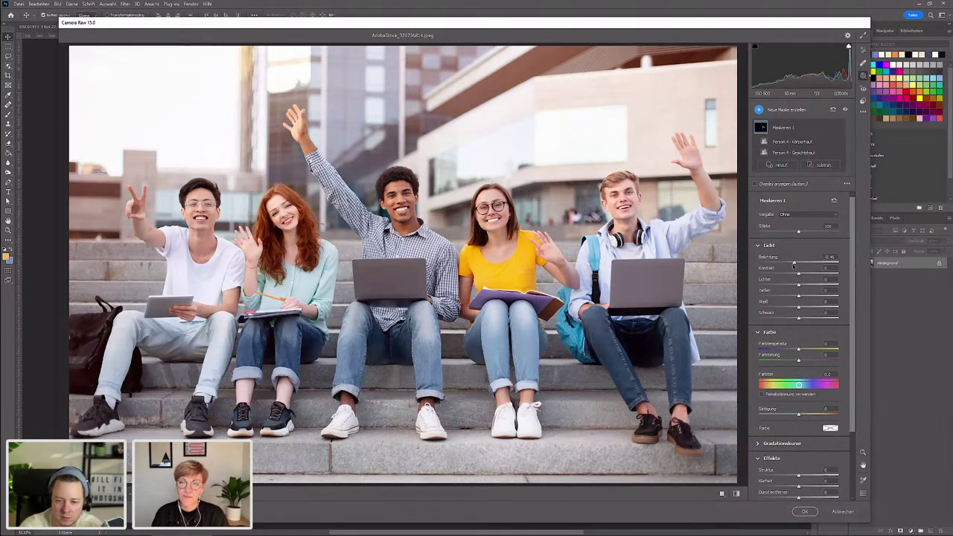
{"action": "left_click_drag", "start_coordinate": [799, 350], "coordinate": [801, 349]}
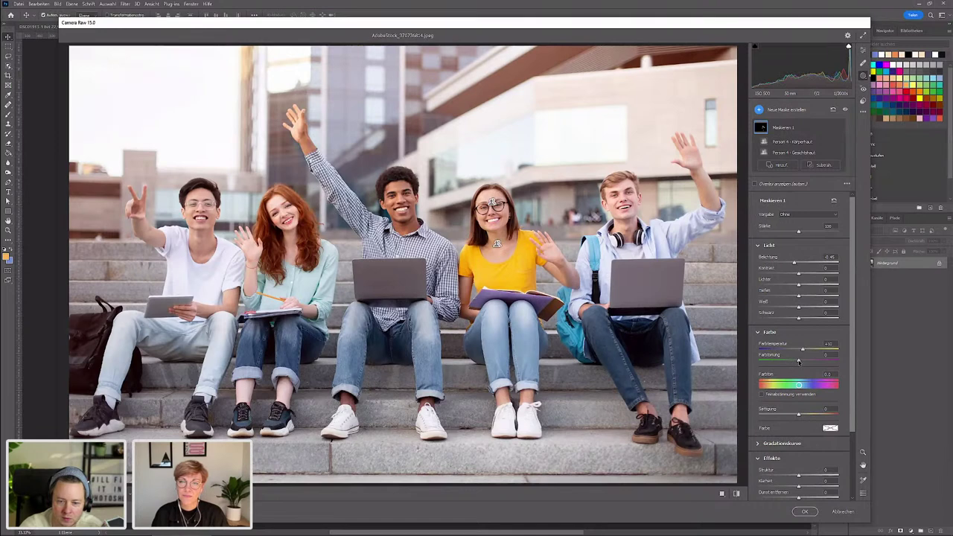
{"action": "left_click_drag", "start_coordinate": [799, 361], "coordinate": [803, 361]}
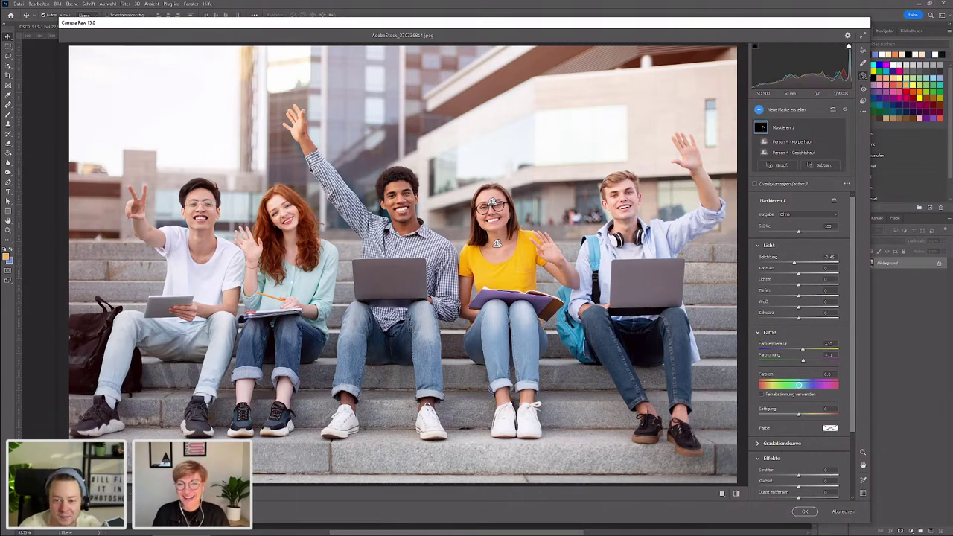
{"action": "left_click", "coordinate": [864, 76]}
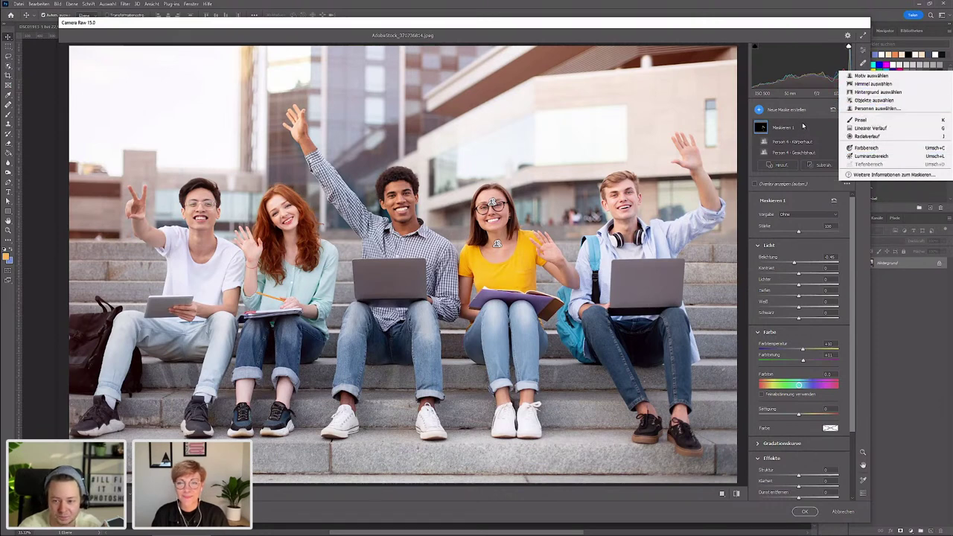
- Add an Objekte auswählen mask, Maskieren 2, by brushing over the yellow shirt
{"action": "left_click", "coordinate": [873, 100]}
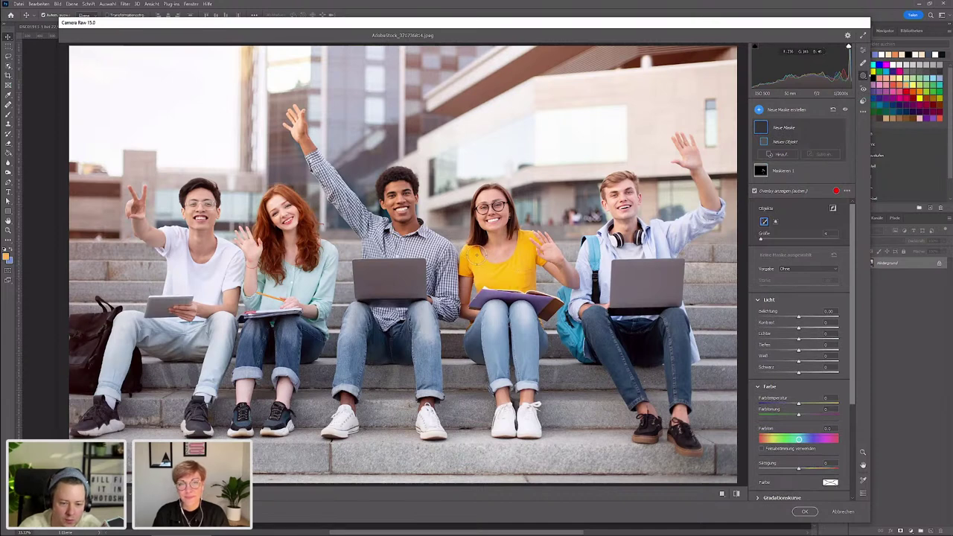
{"action": "mouse_move", "coordinate": [477, 257]}
{"action": "left_mouse_down"}
{"action": "mouse_move", "coordinate": [480, 280]}
{"action": "mouse_move", "coordinate": [516, 254]}
{"action": "mouse_move", "coordinate": [535, 256]}
{"action": "mouse_move", "coordinate": [529, 281]}
{"action": "mouse_move", "coordinate": [506, 278]}
{"action": "mouse_move", "coordinate": [523, 272]}
{"action": "left_mouse_up"}
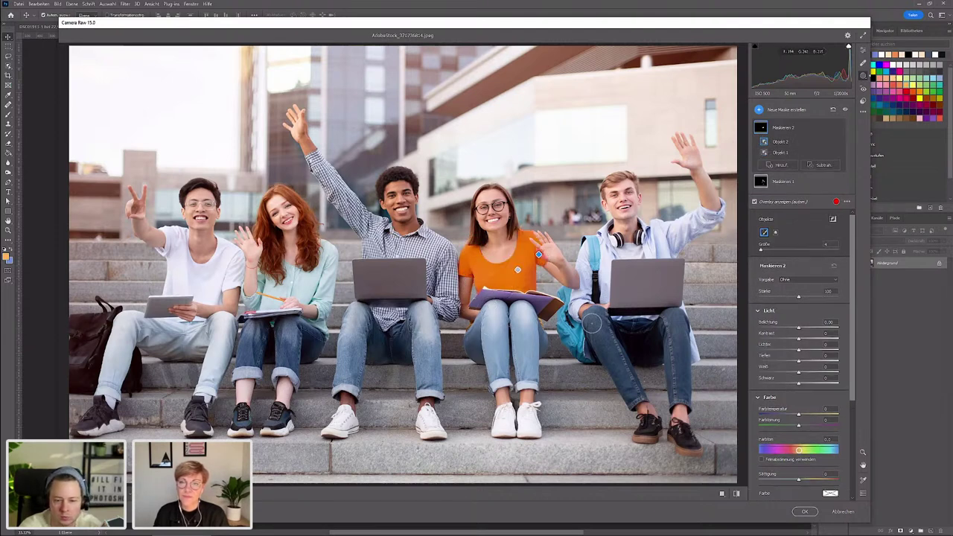
- Shift Maskieren 2's Farbton slider until the yellow shirt turns coral pink
{"action": "left_click_drag", "start_coordinate": [799, 450], "coordinate": [805, 452]}
{"action": "left_click_drag", "start_coordinate": [804, 450], "coordinate": [796, 449]}
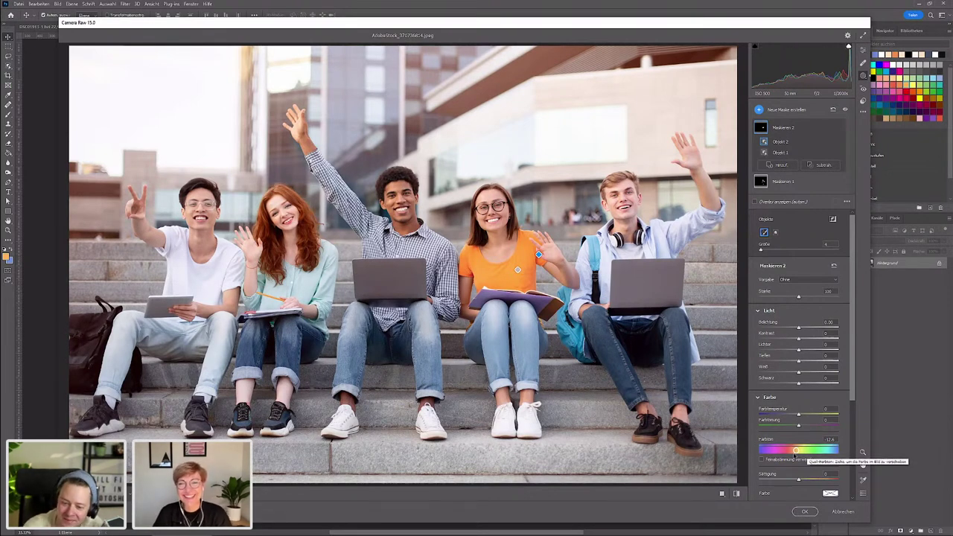
{"action": "left_click_drag", "start_coordinate": [795, 452], "coordinate": [797, 451]}
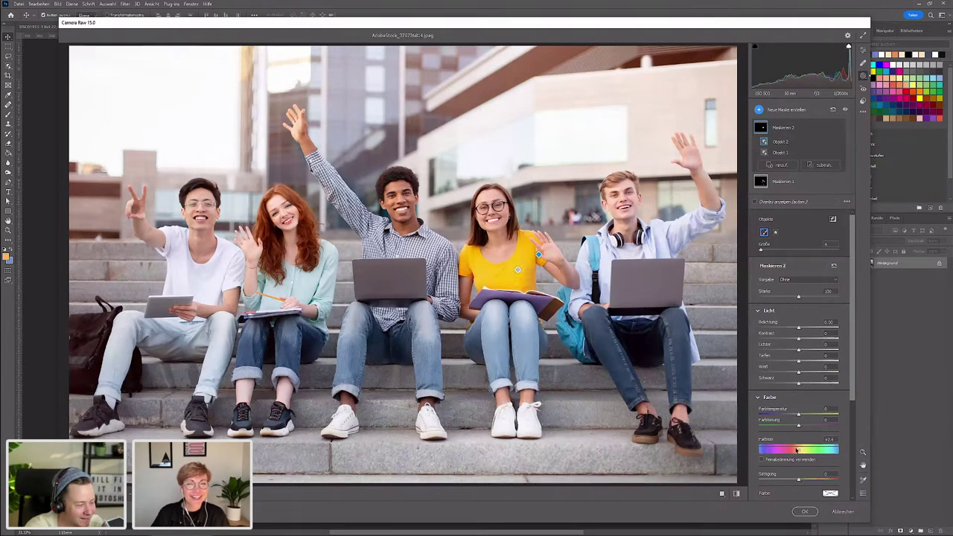
{"action": "left_click_drag", "start_coordinate": [798, 450], "coordinate": [811, 451]}
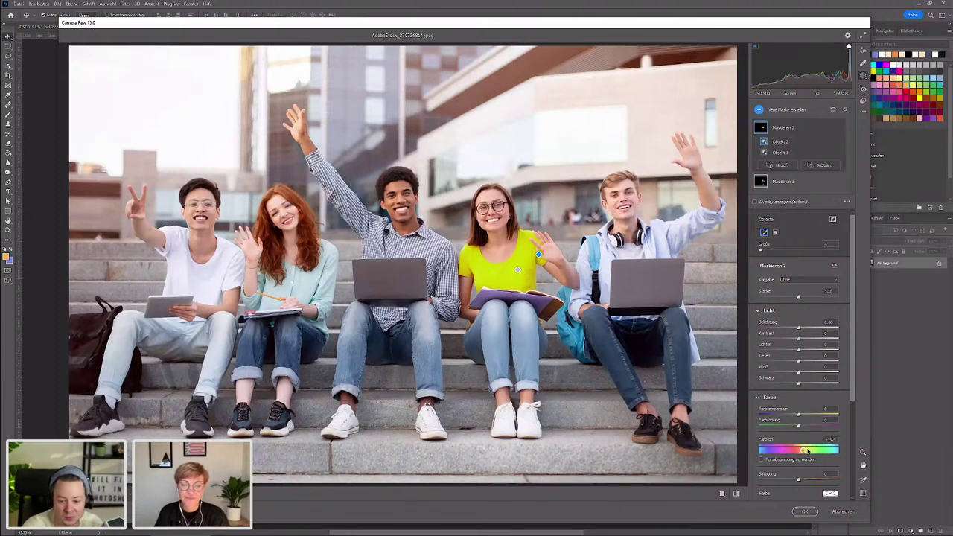
{"action": "left_click_drag", "start_coordinate": [812, 451], "coordinate": [787, 451]}
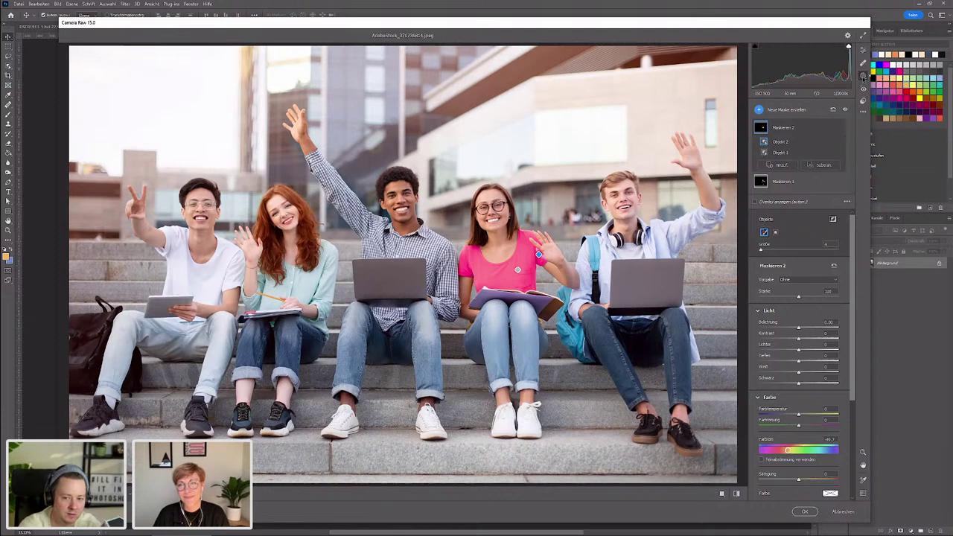
{"action": "left_click", "coordinate": [863, 75]}
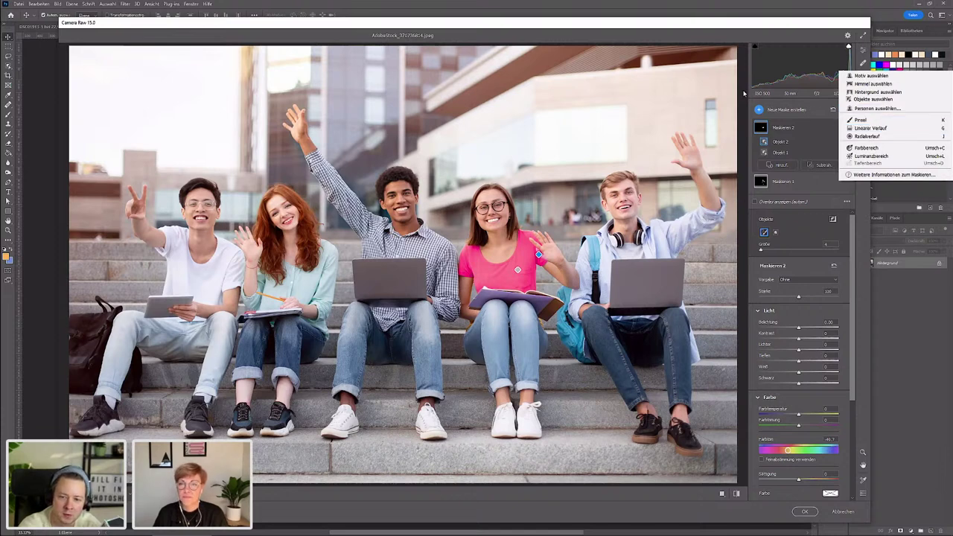
- Discard the Camera Raw edits, close the students photo, and load the seagull raw photo
{"action": "left_click", "coordinate": [723, 30]}
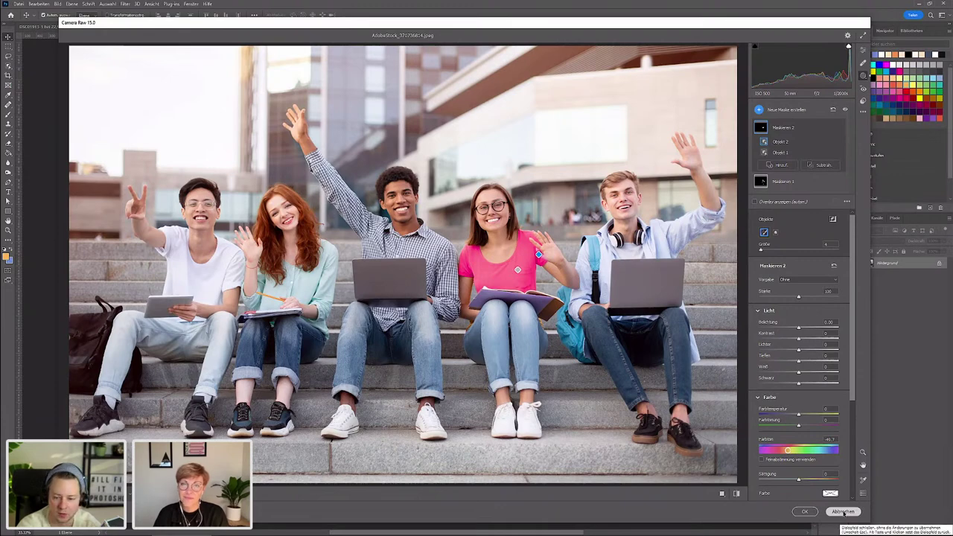
{"action": "left_click", "coordinate": [844, 512]}
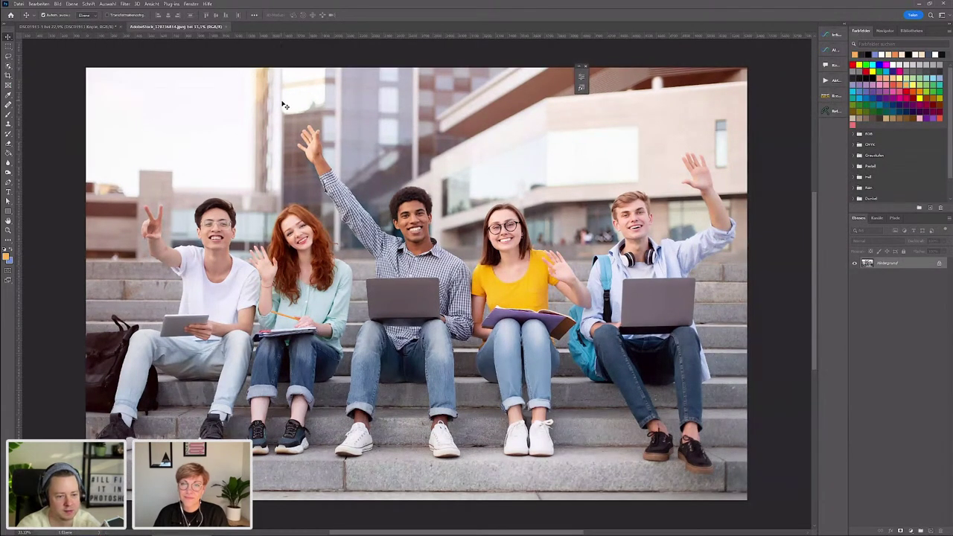
{"action": "left_click", "coordinate": [227, 27]}
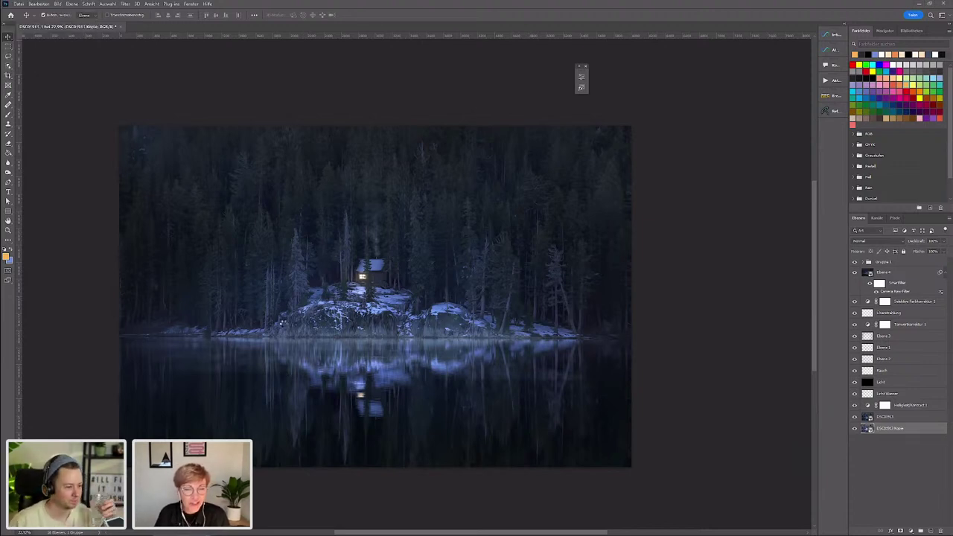
{"action": "key", "text": "ctrl+shift+a"}
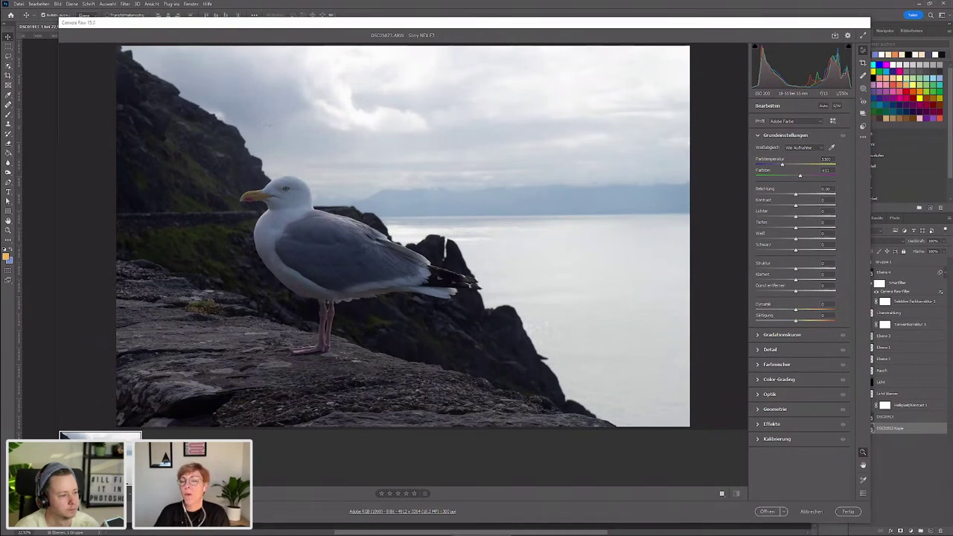
{"action": "key", "text": "Return"}
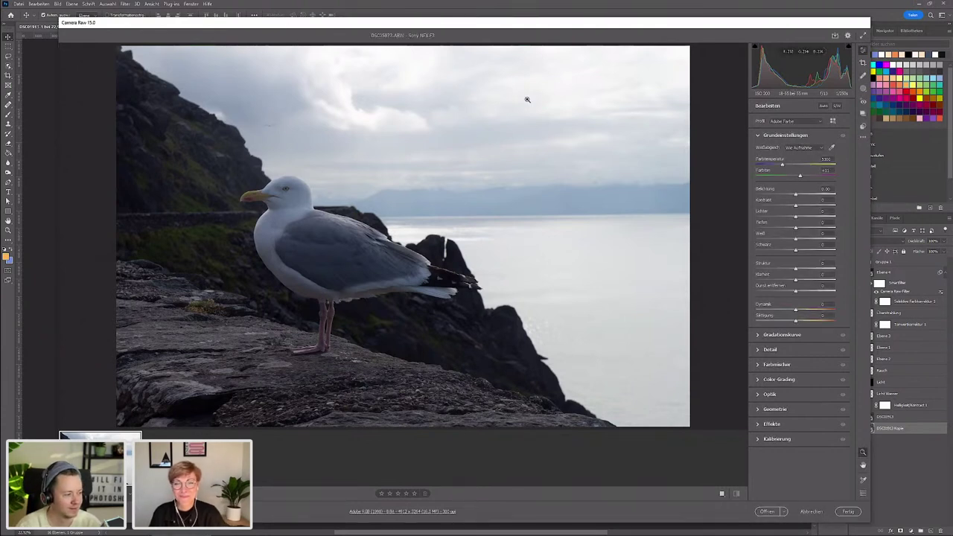
- Zoom the Camera Raw preview into the seagull photo and show the mask type list
{"action": "scroll", "coordinate": [343, 252], "scroll_direction": "up", "scroll_amount": 2}
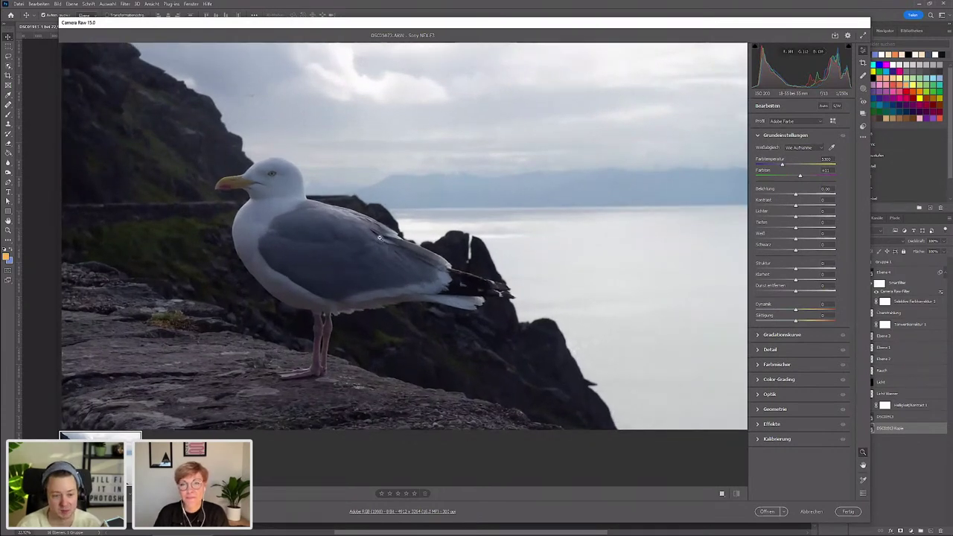
{"action": "scroll", "coordinate": [354, 242], "scroll_direction": "down", "scroll_amount": 1}
{"action": "scroll", "coordinate": [361, 245], "scroll_direction": "down", "scroll_amount": 1}
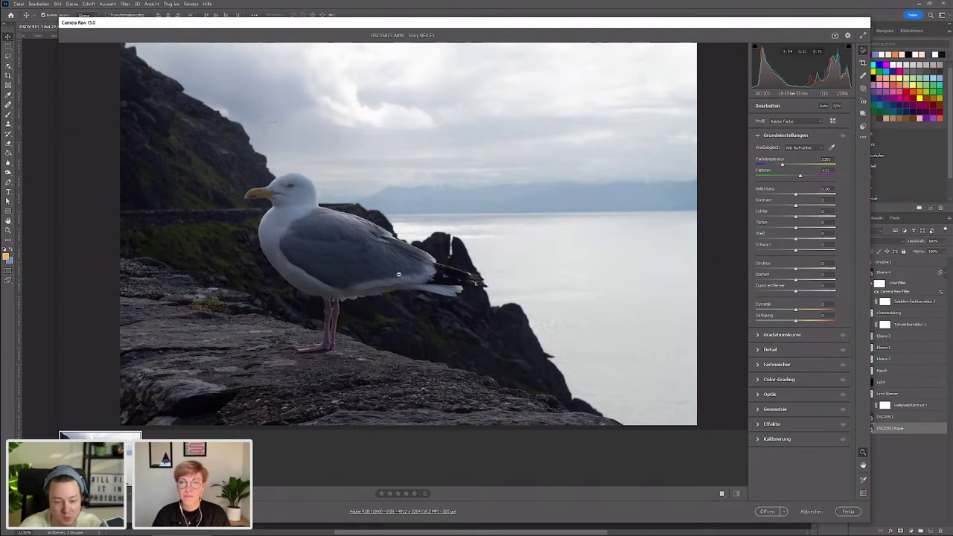
{"action": "left_click", "coordinate": [312, 265]}
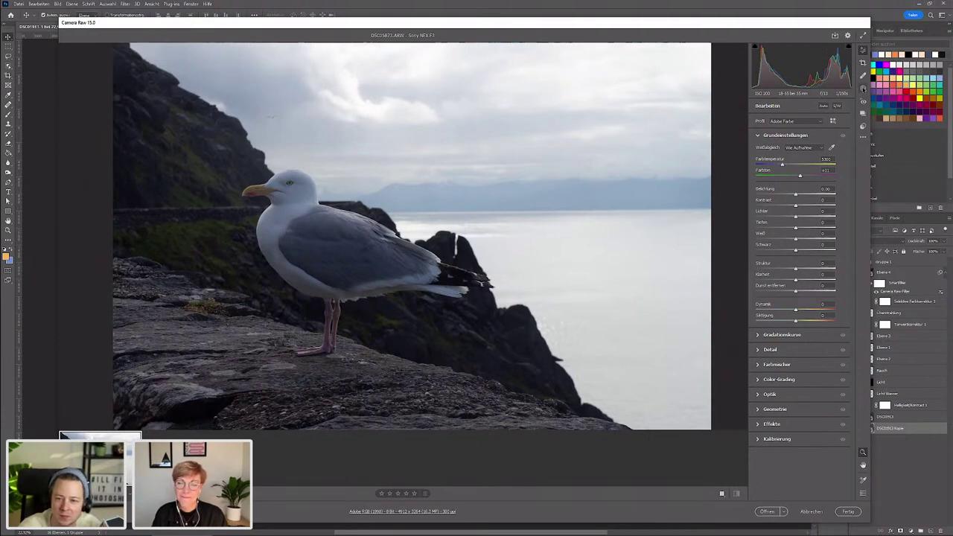
{"action": "left_click", "coordinate": [863, 89]}
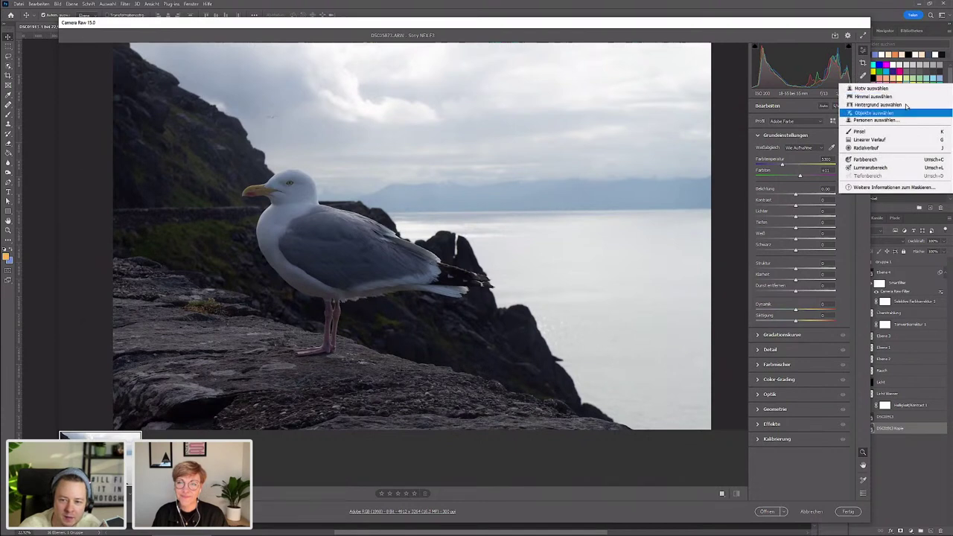
- Auto-mask the seagull as the subject (Maskieren 1) with the Shift+W shortcut
{"action": "left_click", "coordinate": [863, 89]}
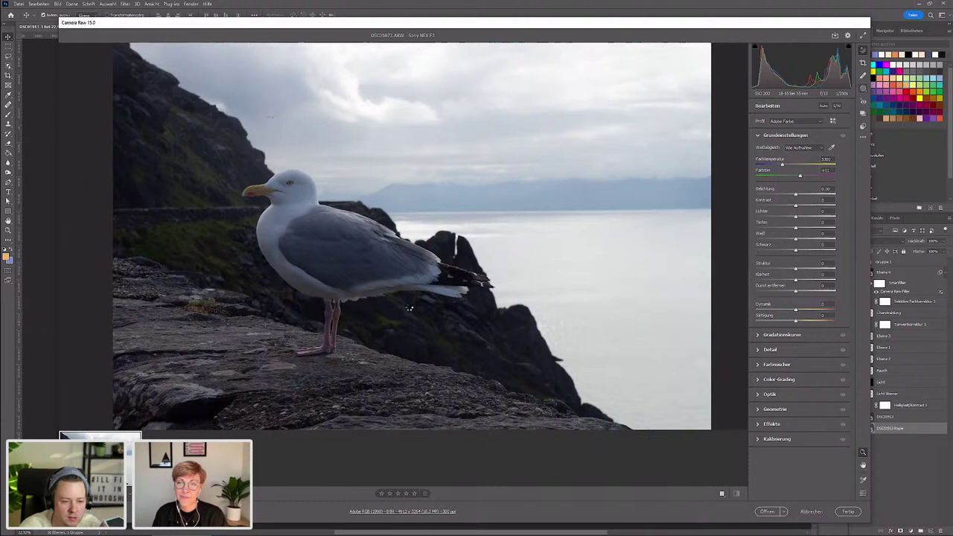
{"action": "key", "text": "shift+w"}
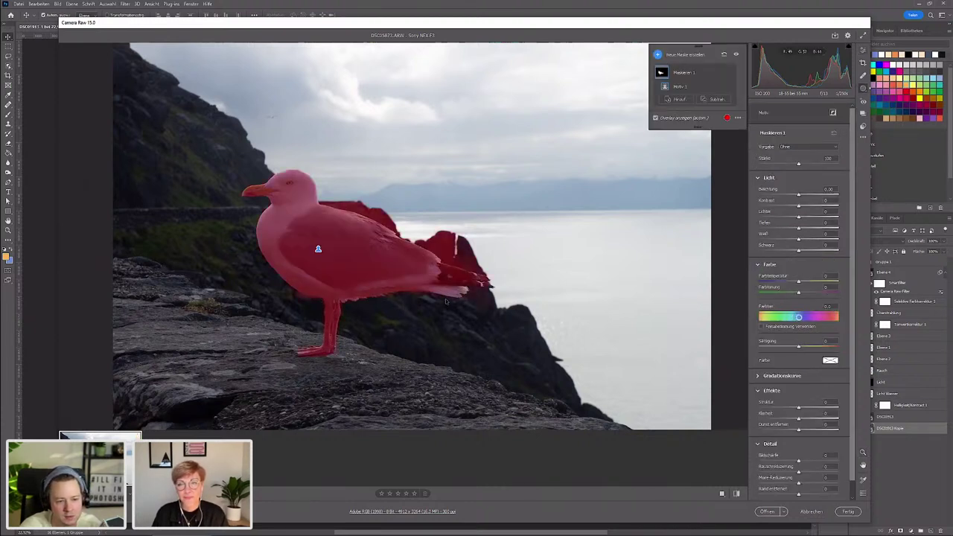
{"action": "left_click_drag", "start_coordinate": [354, 210], "coordinate": [344, 218]}
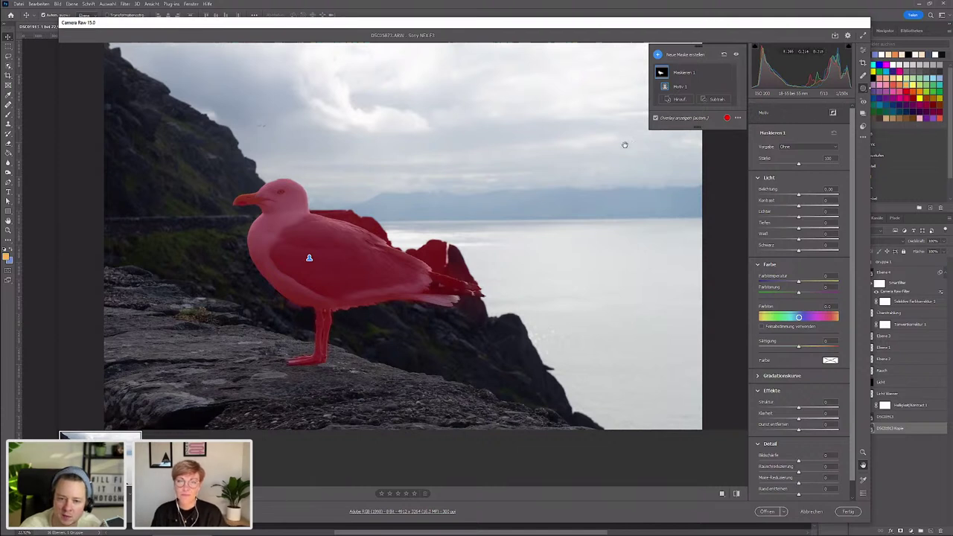
{"action": "mouse_move", "coordinate": [693, 72]}
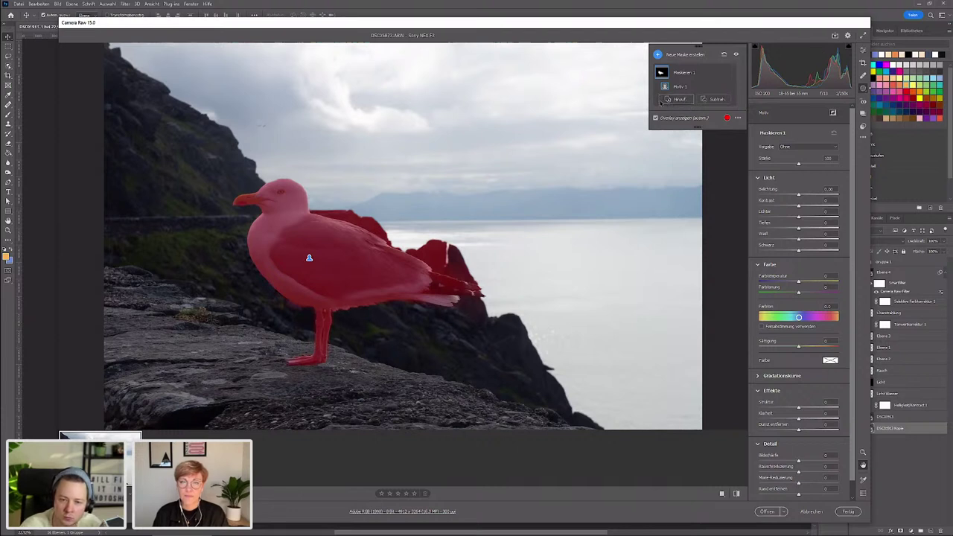
- Choose Subtract > Select Objects for Maskieren 1 and zoom far into the gull's back
{"action": "left_click", "coordinate": [666, 101]}
{"action": "key", "text": "Escape"}
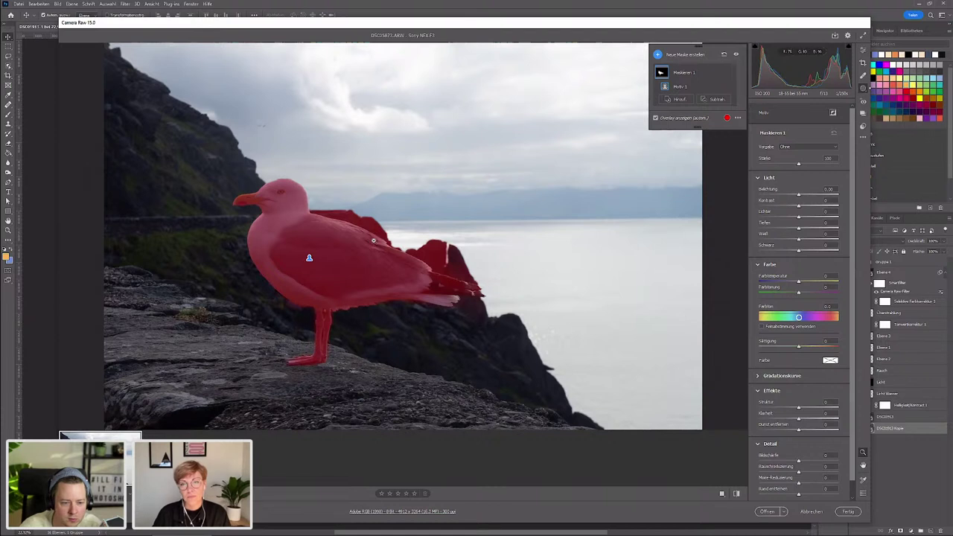
{"action": "left_click", "coordinate": [716, 100]}
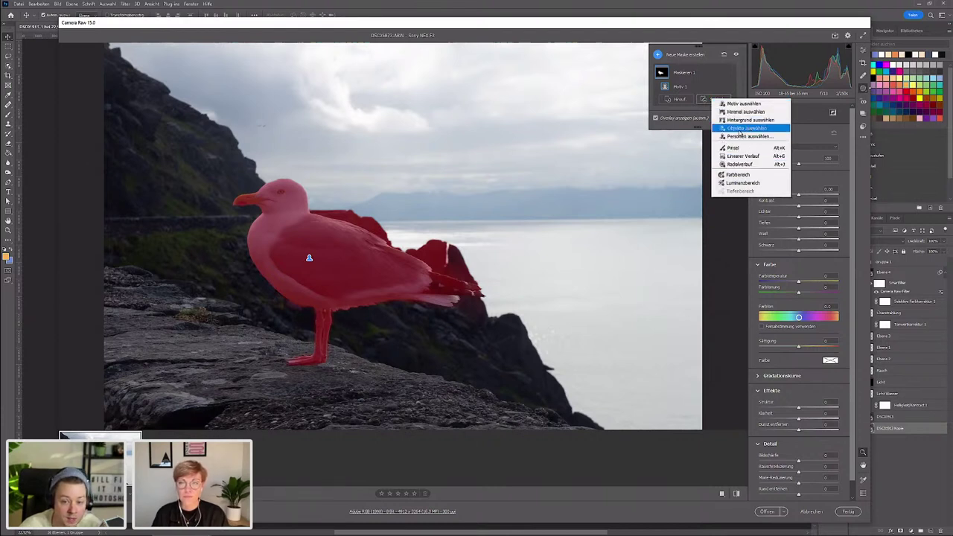
{"action": "left_click", "coordinate": [739, 129]}
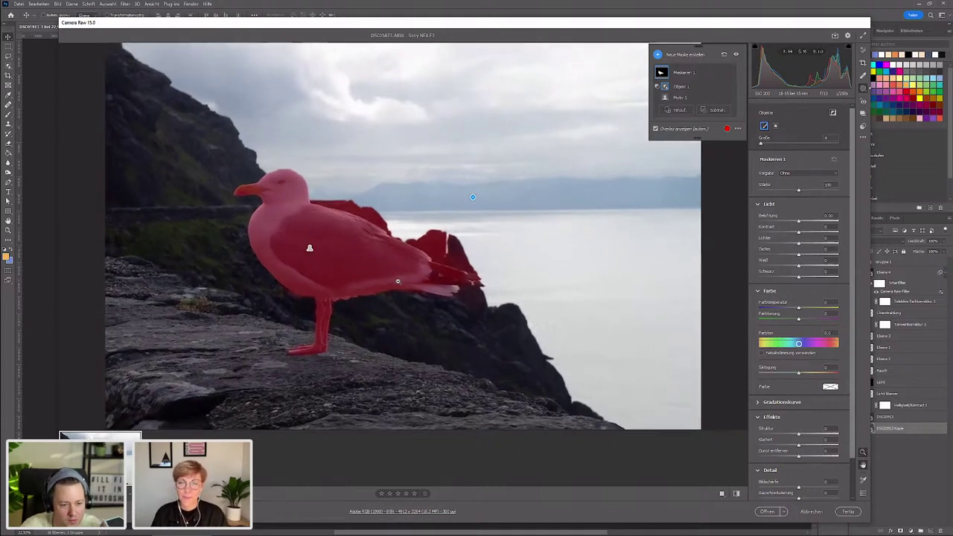
{"action": "right_click", "coordinate": [431, 218]}
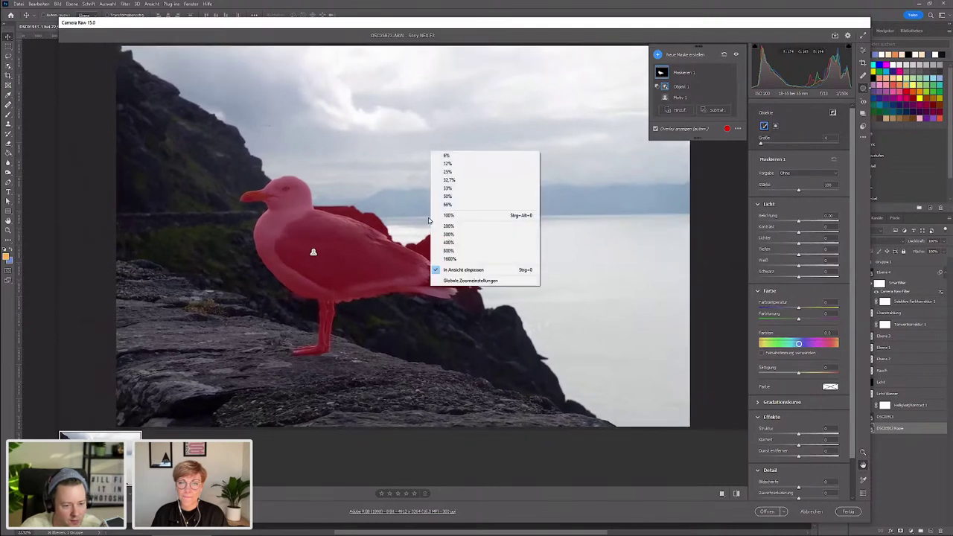
{"action": "left_click", "coordinate": [464, 215]}
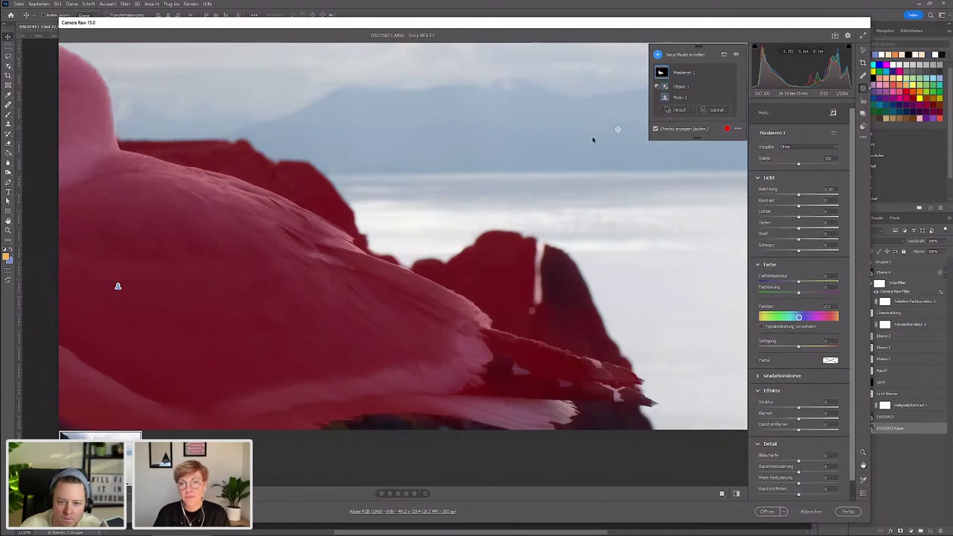
- Resize the object brush and subtract the first rock behind the gull from the mask
{"action": "left_click", "coordinate": [714, 110]}
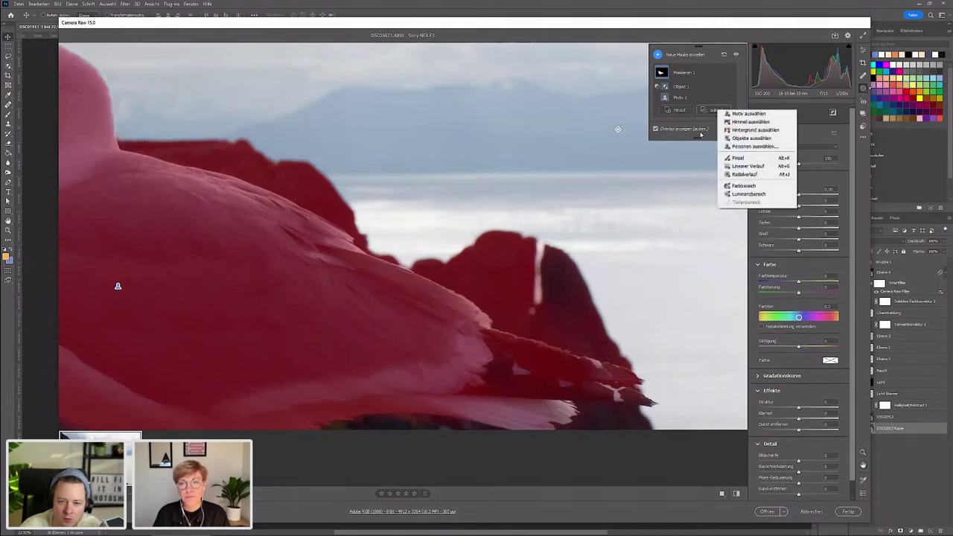
{"action": "left_click", "coordinate": [748, 139]}
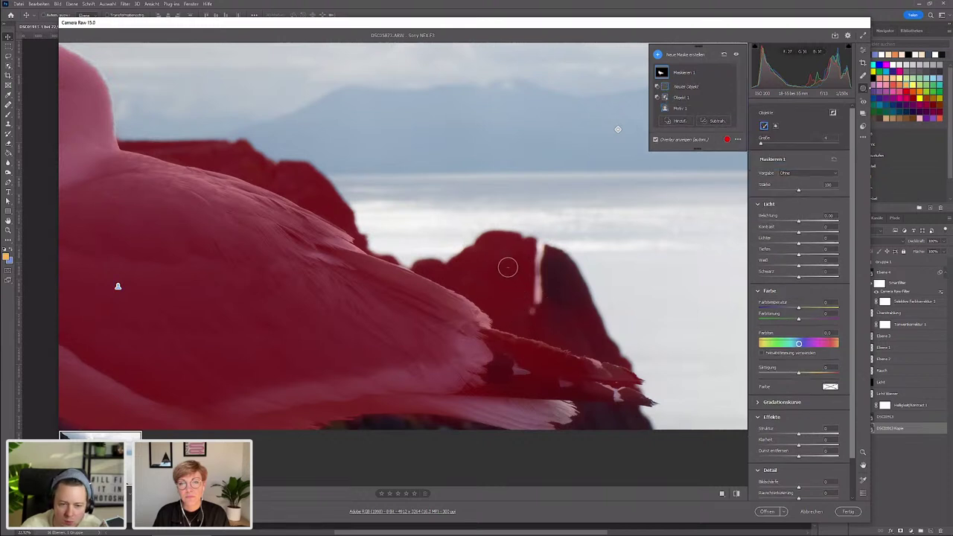
{"action": "key", "text": "bracketright"}
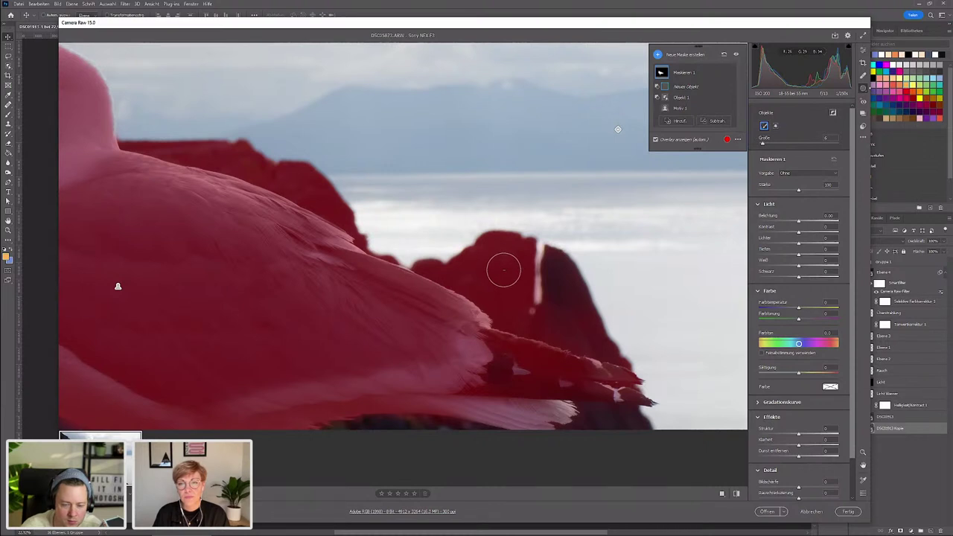
{"action": "key", "text": "bracketright"}
{"action": "key", "text": "bracketright"}
{"action": "key", "text": "bracketleft"}
{"action": "key", "text": "bracketleft"}
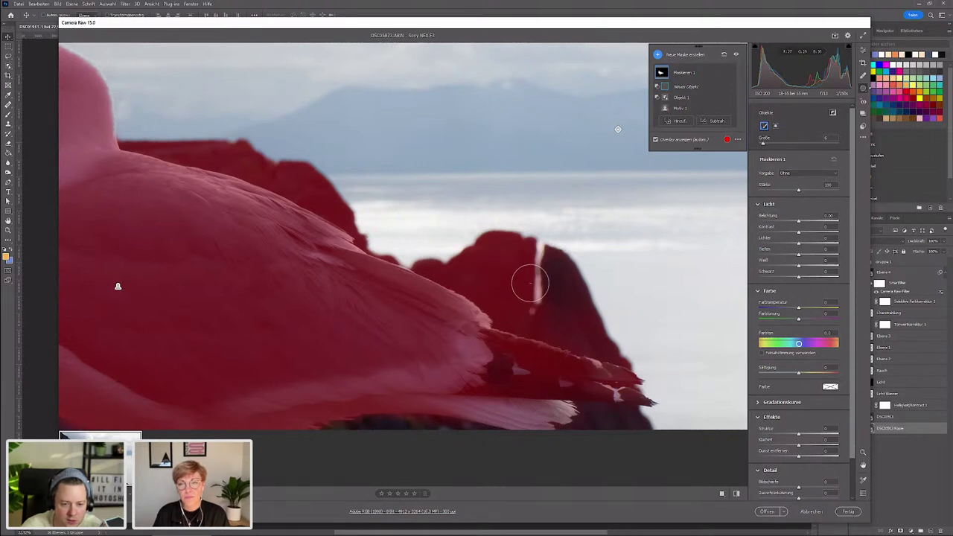
{"action": "mouse_move", "coordinate": [492, 219]}
{"action": "left_mouse_down"}
{"action": "mouse_move", "coordinate": [447, 267]}
{"action": "mouse_move", "coordinate": [365, 231]}
{"action": "mouse_move", "coordinate": [298, 181]}
{"action": "mouse_move", "coordinate": [119, 131]}
{"action": "mouse_move", "coordinate": [528, 231]}
{"action": "mouse_move", "coordinate": [581, 269]}
{"action": "mouse_move", "coordinate": [637, 349]}
{"action": "mouse_move", "coordinate": [503, 313]}
{"action": "left_mouse_up"}
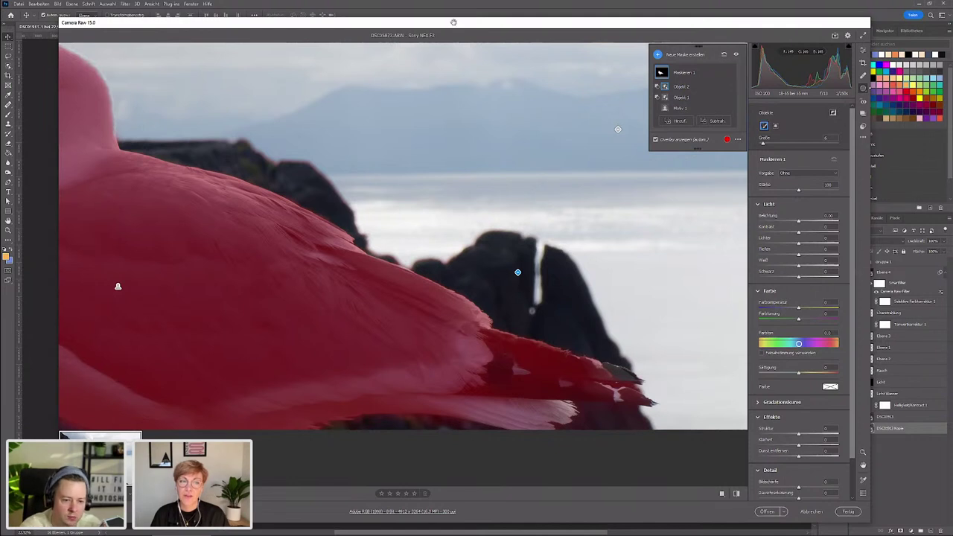
- Subtract the remaining rocks behind the back and near the horizon from the mask
{"action": "left_click_drag", "start_coordinate": [395, 200], "coordinate": [337, 139]}
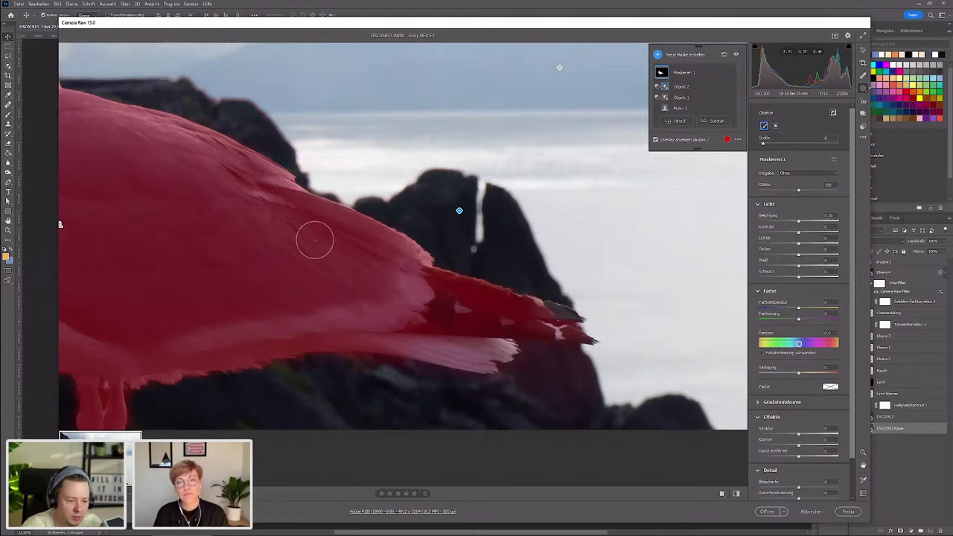
{"action": "left_click_drag", "start_coordinate": [71, 224], "coordinate": [215, 336]}
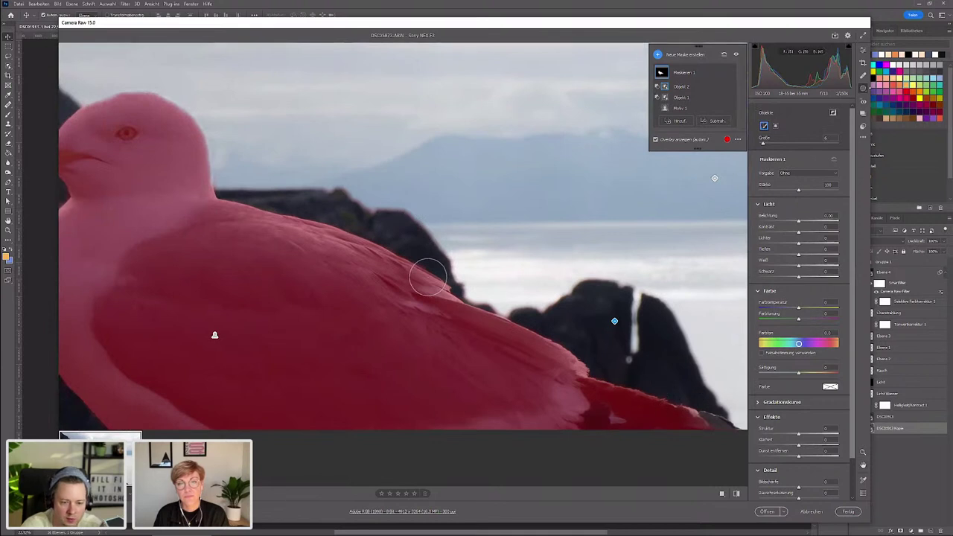
{"action": "left_click_drag", "start_coordinate": [320, 192], "coordinate": [445, 248]}
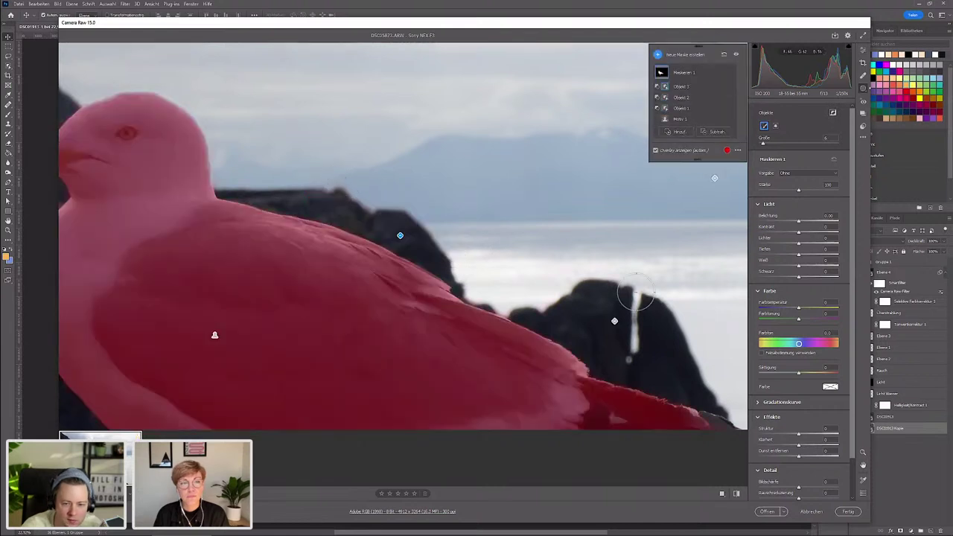
{"action": "left_click_drag", "start_coordinate": [640, 289], "coordinate": [518, 253]}
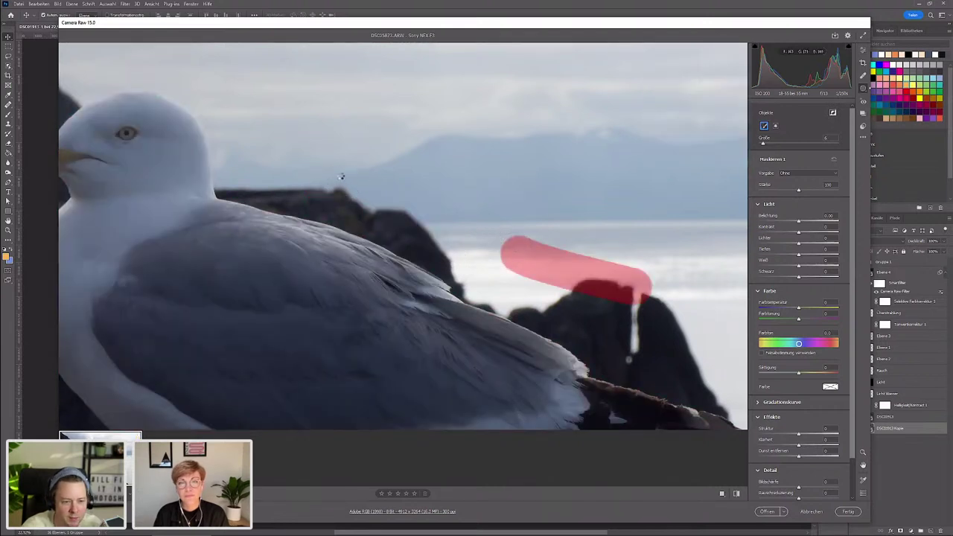
{"action": "left_click_drag", "start_coordinate": [510, 264], "coordinate": [332, 78]}
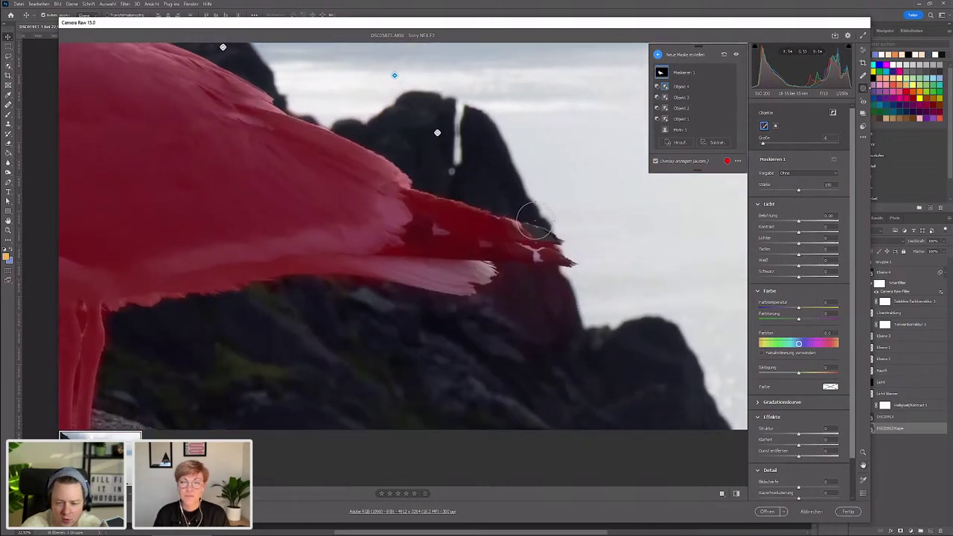
{"action": "left_click", "coordinate": [674, 143]}
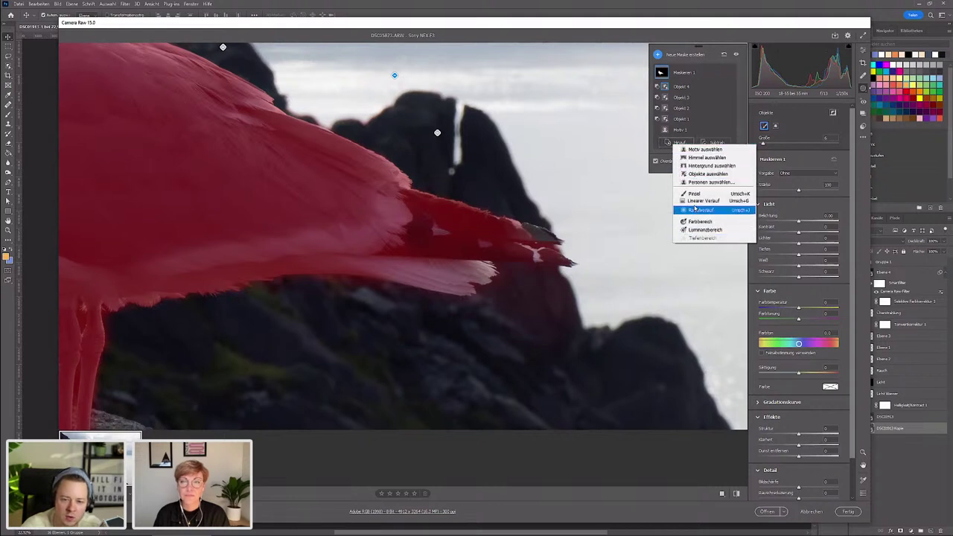
- Add a size-1 brush component to Maskieren 1 and paint the gull's wing tip in
{"action": "left_click", "coordinate": [694, 194]}
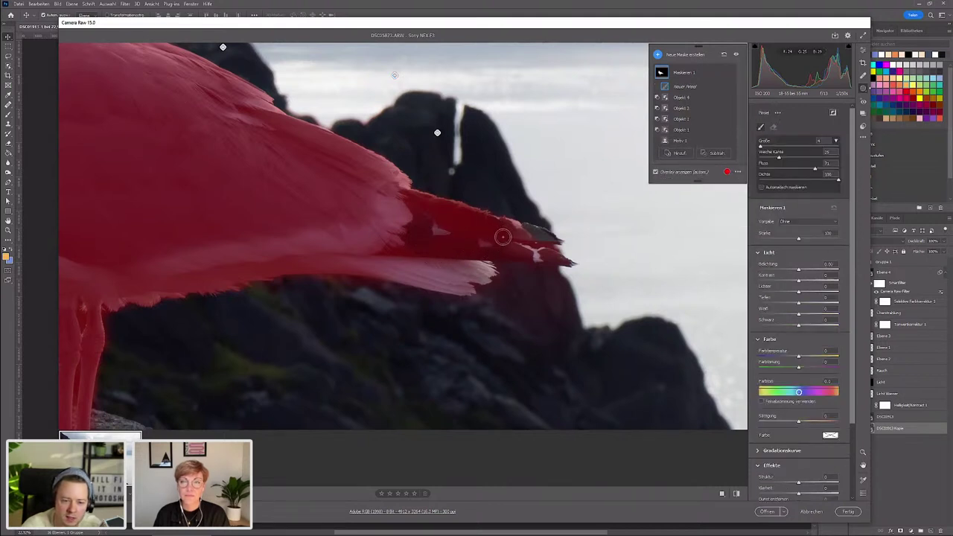
{"action": "left_click_drag", "start_coordinate": [536, 237], "coordinate": [541, 237]}
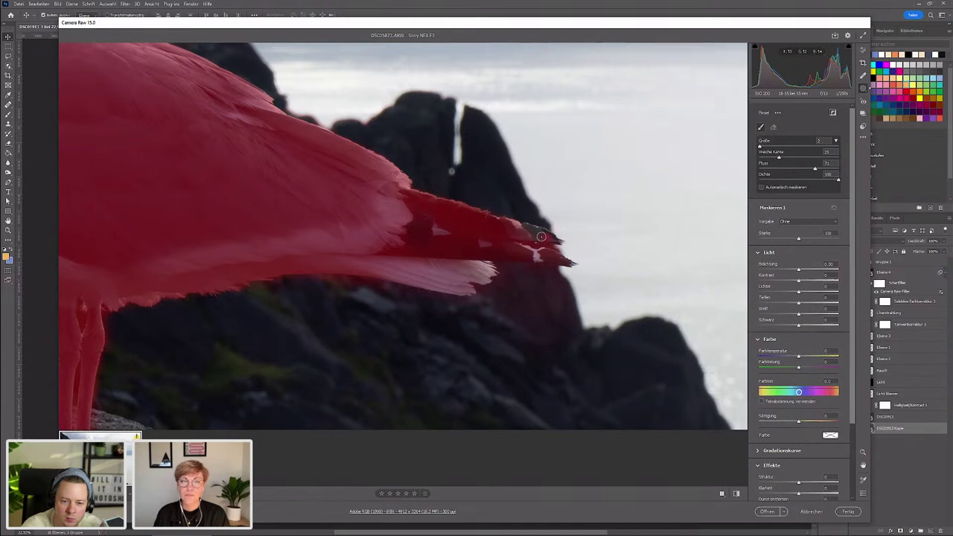
{"action": "key", "text": "bracketleft"}
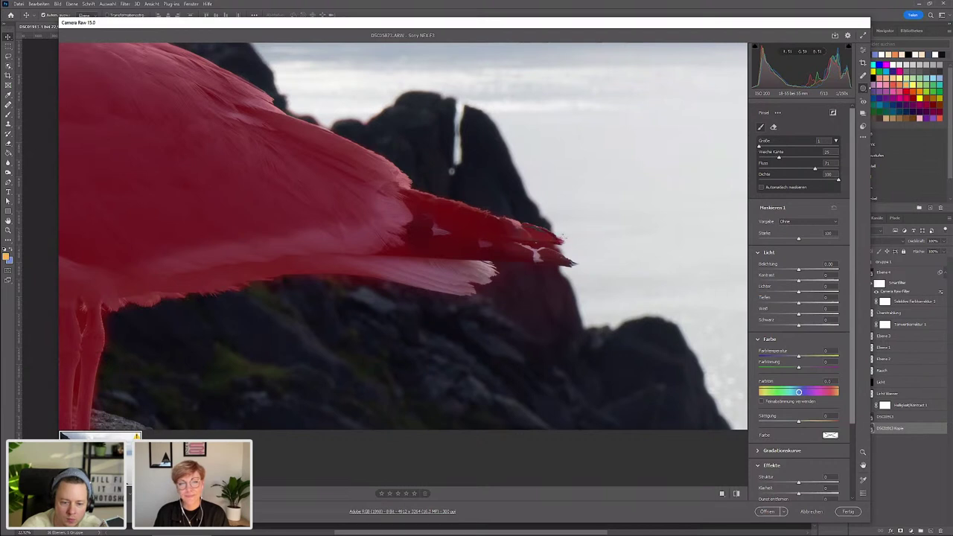
{"action": "left_click", "coordinate": [538, 237]}
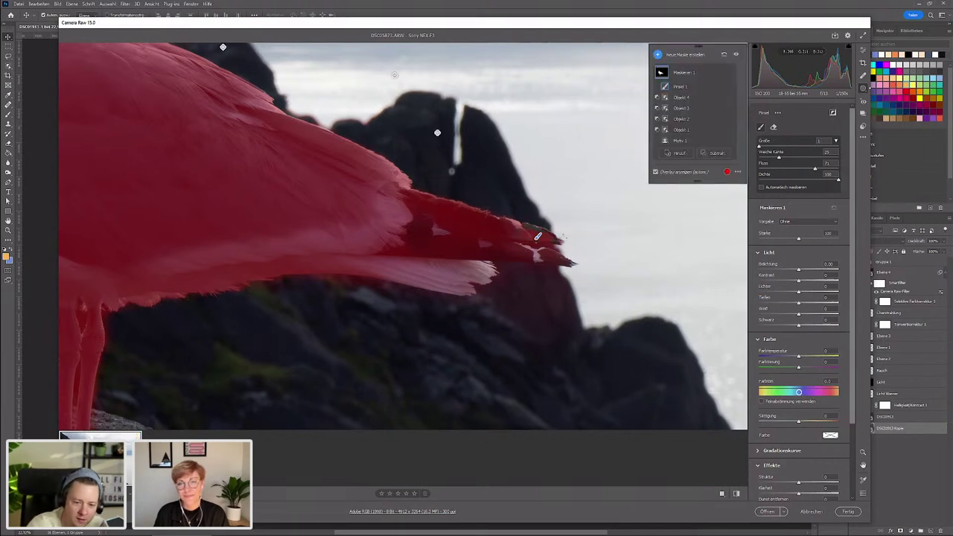
{"action": "mouse_move", "coordinate": [531, 241]}
{"action": "left_mouse_down"}
{"action": "mouse_move", "coordinate": [533, 227]}
{"action": "mouse_move", "coordinate": [557, 239]}
{"action": "left_mouse_up"}
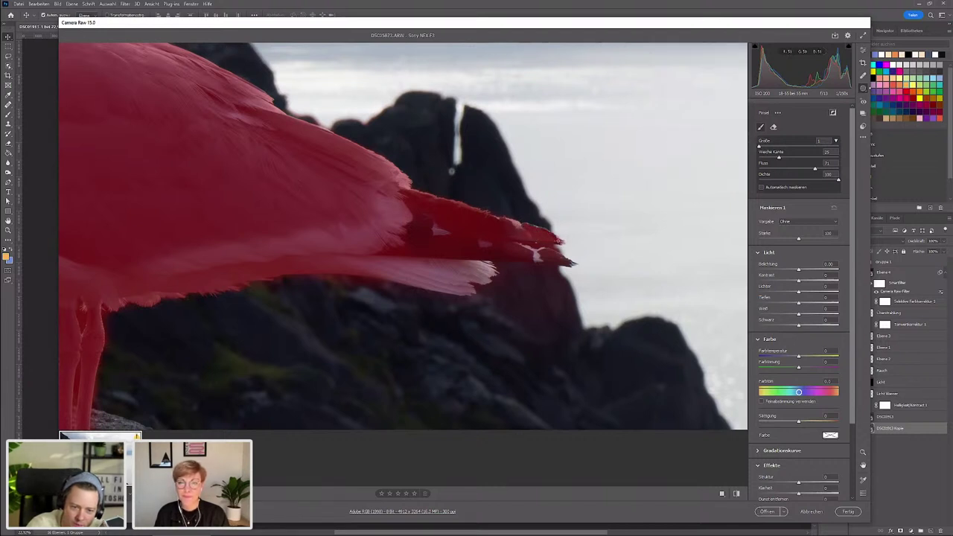
{"action": "left_click_drag", "start_coordinate": [557, 240], "coordinate": [538, 236]}
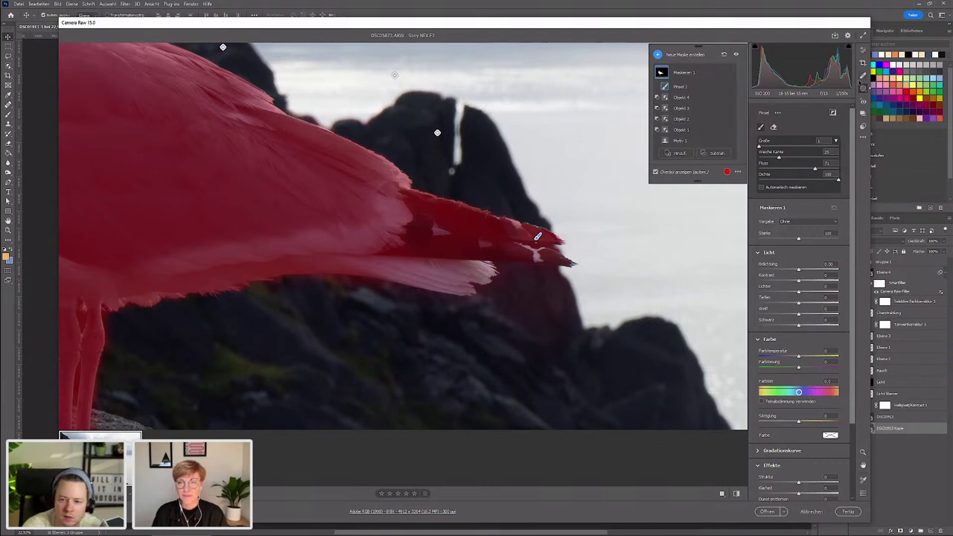
- Fit the photo in view and invert Maskieren 1 so it covers the background
{"action": "left_click", "coordinate": [864, 51]}
{"action": "right_click", "coordinate": [475, 143]}
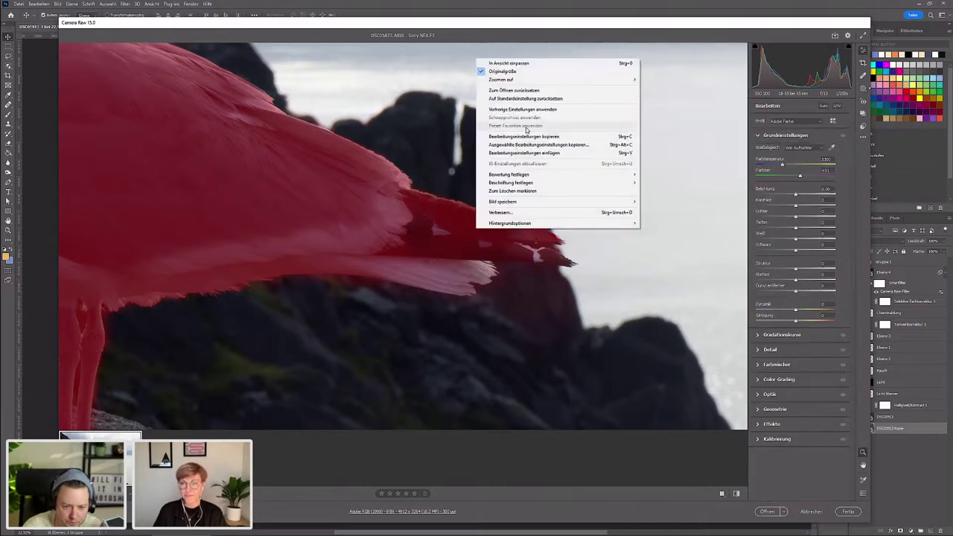
{"action": "left_click", "coordinate": [522, 126]}
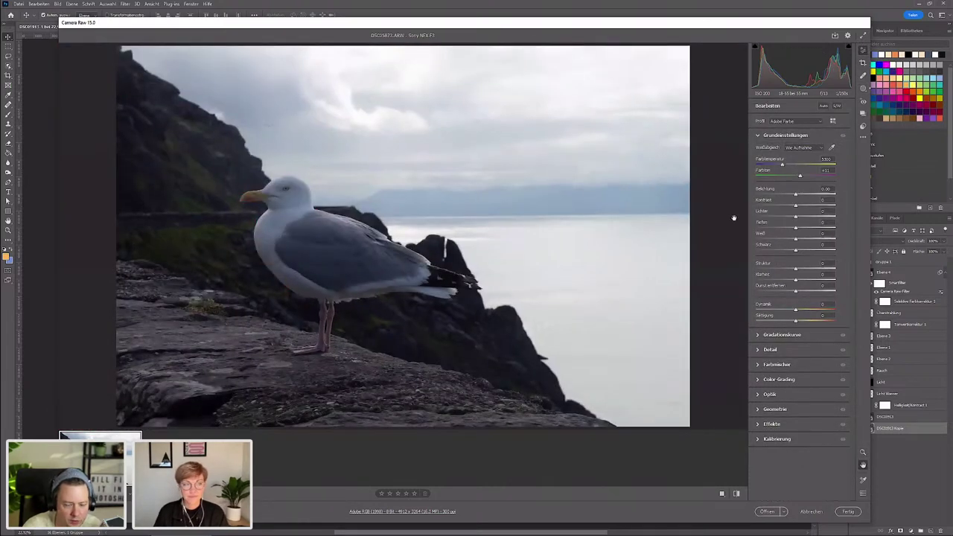
{"action": "left_click", "coordinate": [863, 89]}
{"action": "mouse_move", "coordinate": [661, 72]}
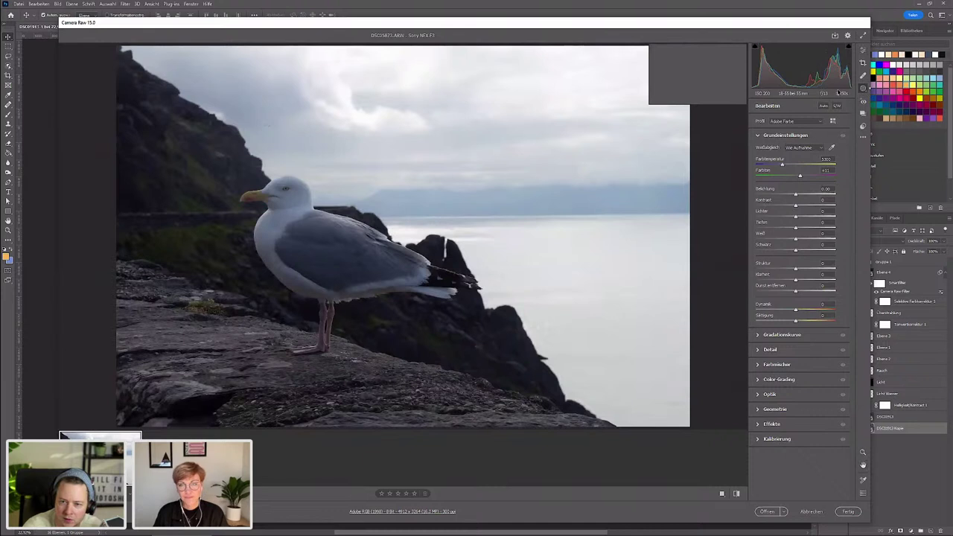
{"action": "left_click", "coordinate": [661, 73]}
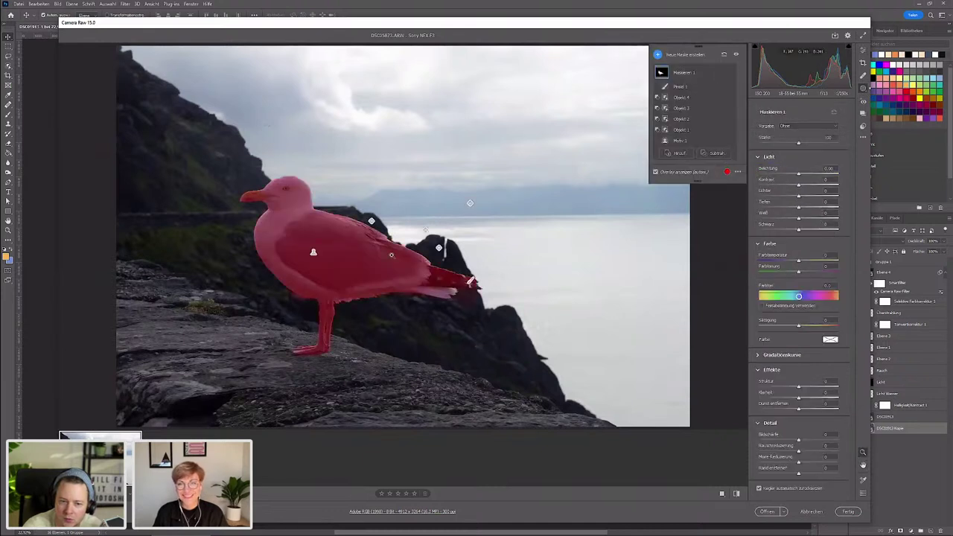
{"action": "right_click", "coordinate": [663, 75]}
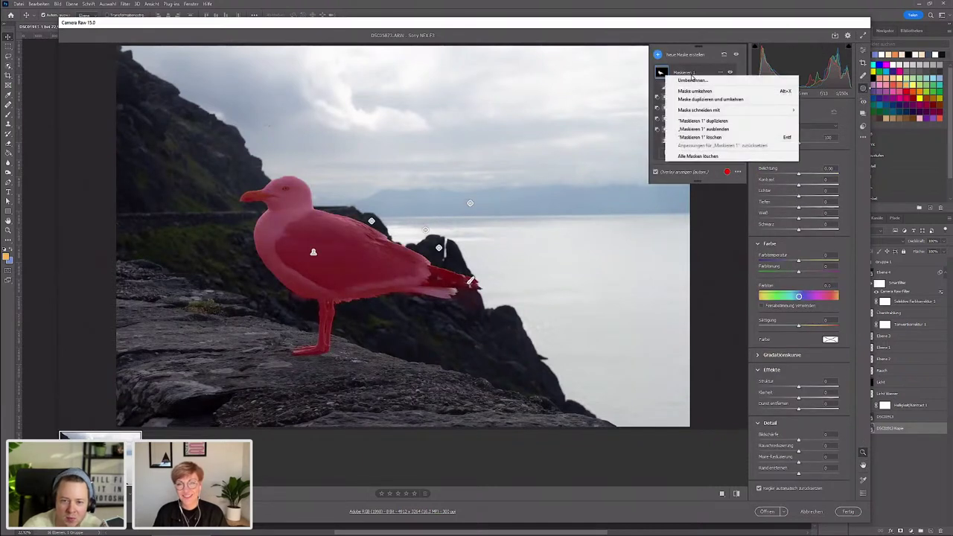
{"action": "left_click", "coordinate": [691, 92]}
{"action": "left_click", "coordinate": [690, 91]}
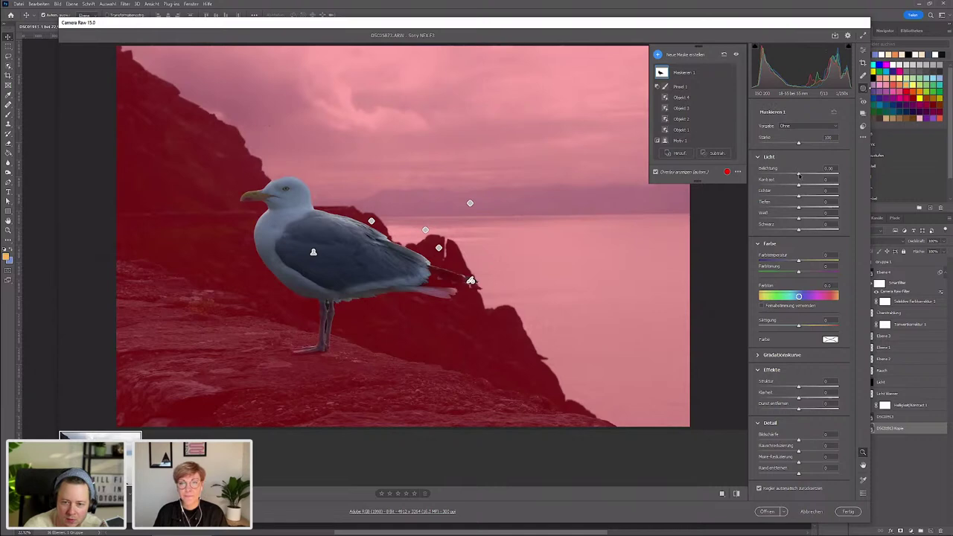
- Darken the masked background by lowering exposure and highlights to -65, then collapse Farbe
{"action": "left_click_drag", "start_coordinate": [799, 174], "coordinate": [791, 174]}
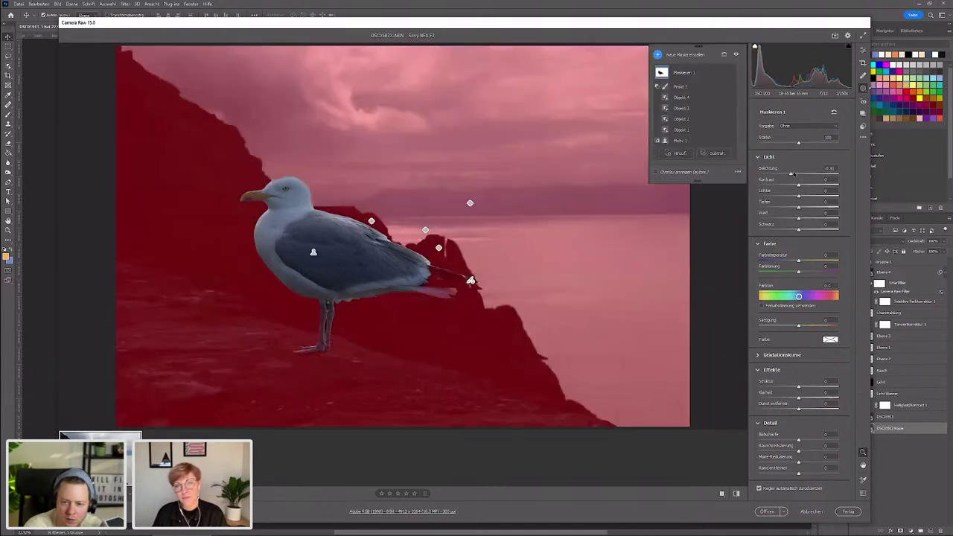
{"action": "left_click_drag", "start_coordinate": [794, 173], "coordinate": [794, 174]}
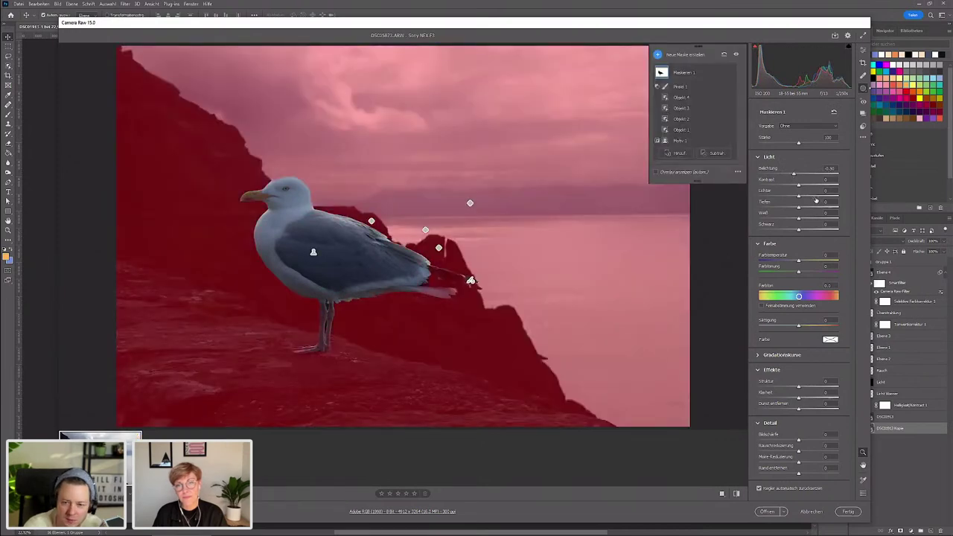
{"action": "mouse_move", "coordinate": [799, 196]}
{"action": "left_mouse_down"}
{"action": "mouse_move", "coordinate": [777, 200]}
{"action": "mouse_move", "coordinate": [787, 193]}
{"action": "left_mouse_up"}
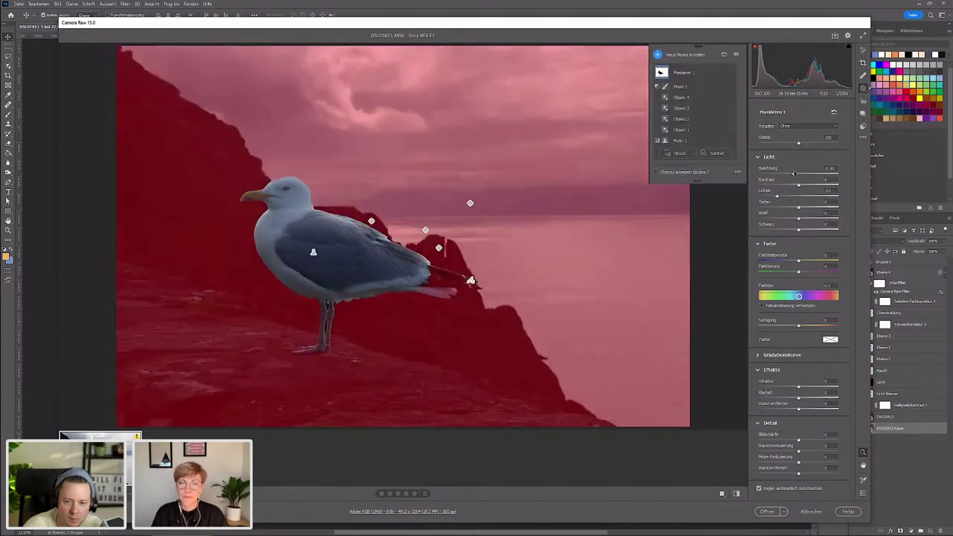
{"action": "left_click_drag", "start_coordinate": [794, 173], "coordinate": [795, 175]}
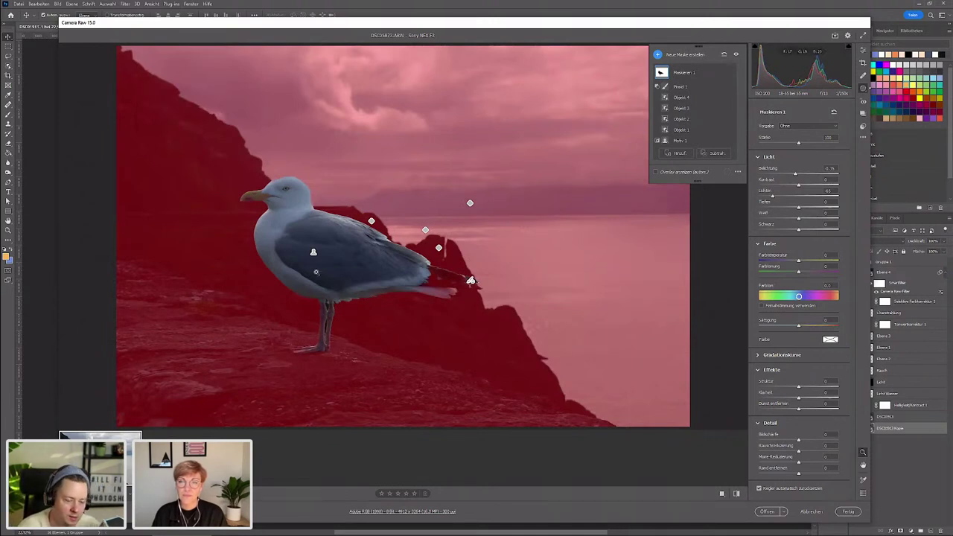
{"action": "left_click", "coordinate": [779, 244]}
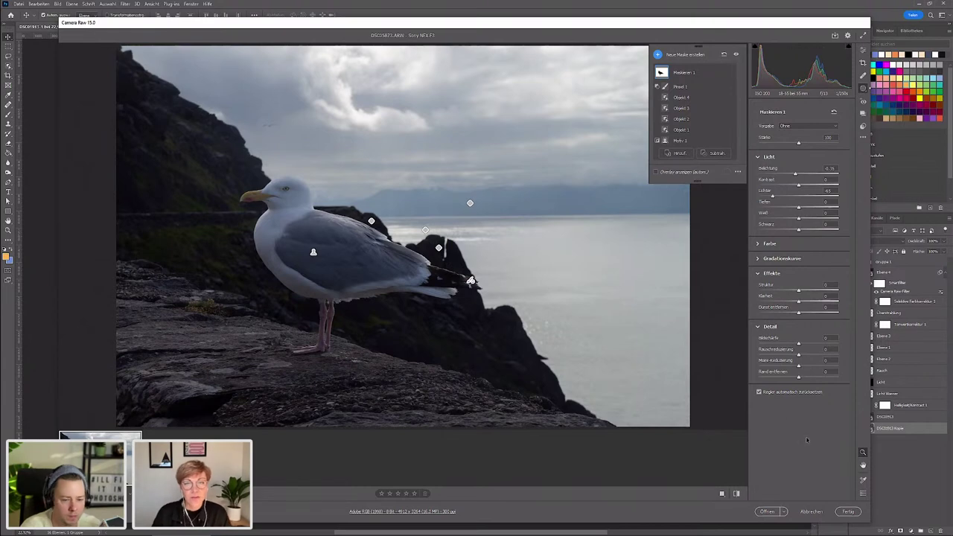
- Open the Camera Raw result via Objekt öffnen, confirm the colour profile, and inspect the gull
{"action": "key", "text": "shift"}
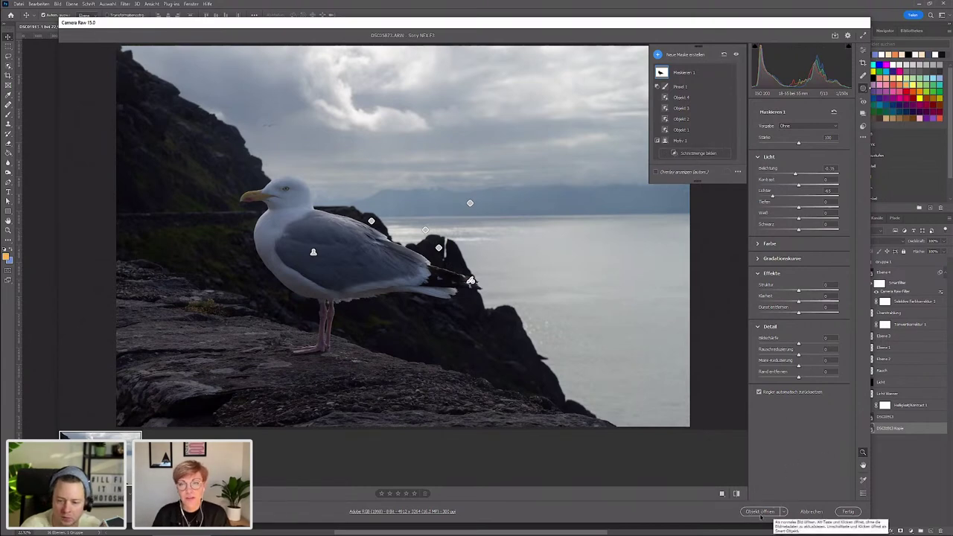
{"action": "left_click", "coordinate": [765, 510]}
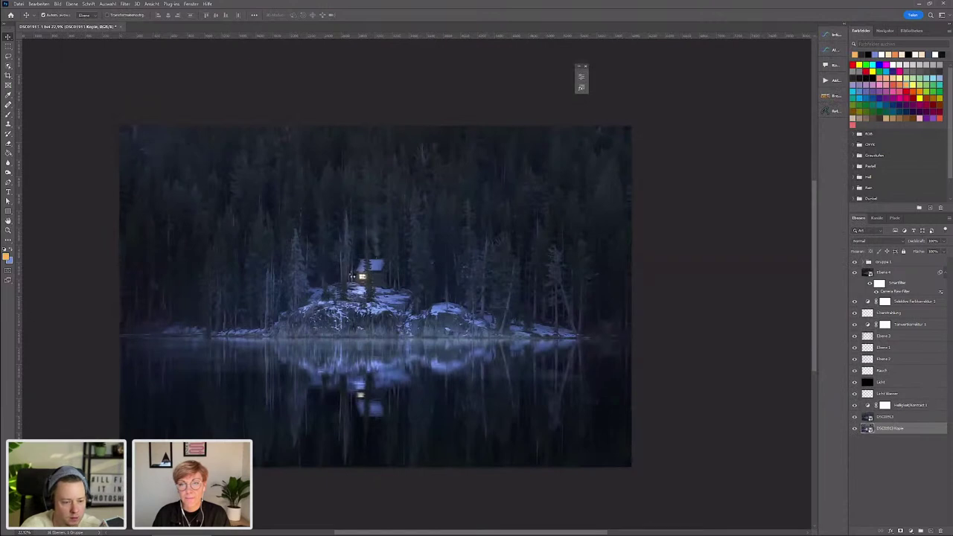
{"action": "left_click", "coordinate": [517, 280]}
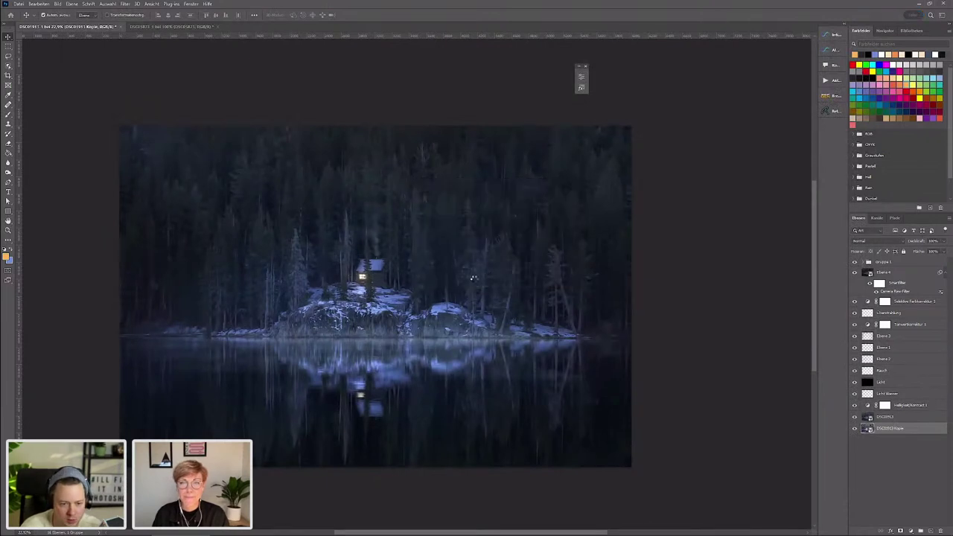
{"action": "scroll", "coordinate": [325, 250], "scroll_direction": "down", "scroll_amount": 1}
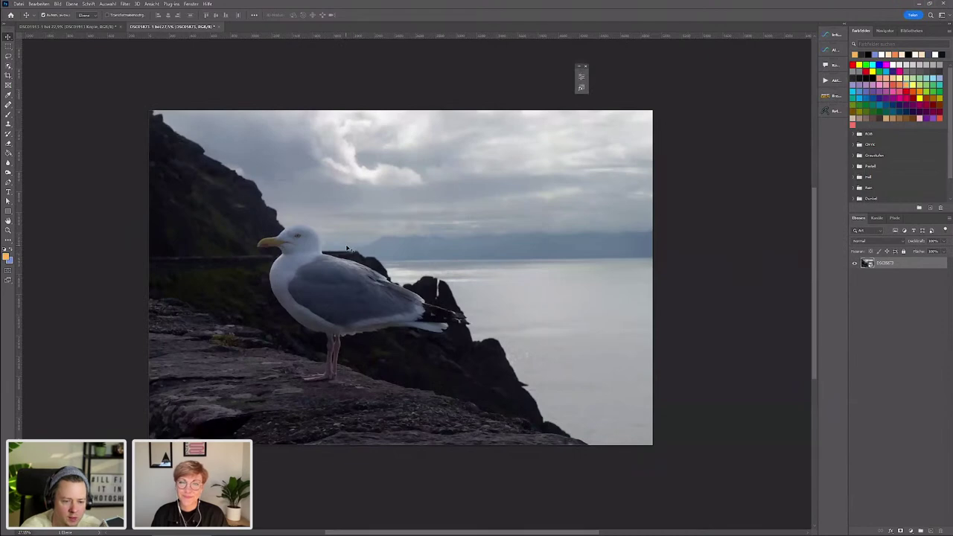
{"action": "scroll", "coordinate": [362, 220], "scroll_direction": "up", "scroll_amount": 3}
{"action": "scroll", "coordinate": [365, 221], "scroll_direction": "up", "scroll_amount": 3}
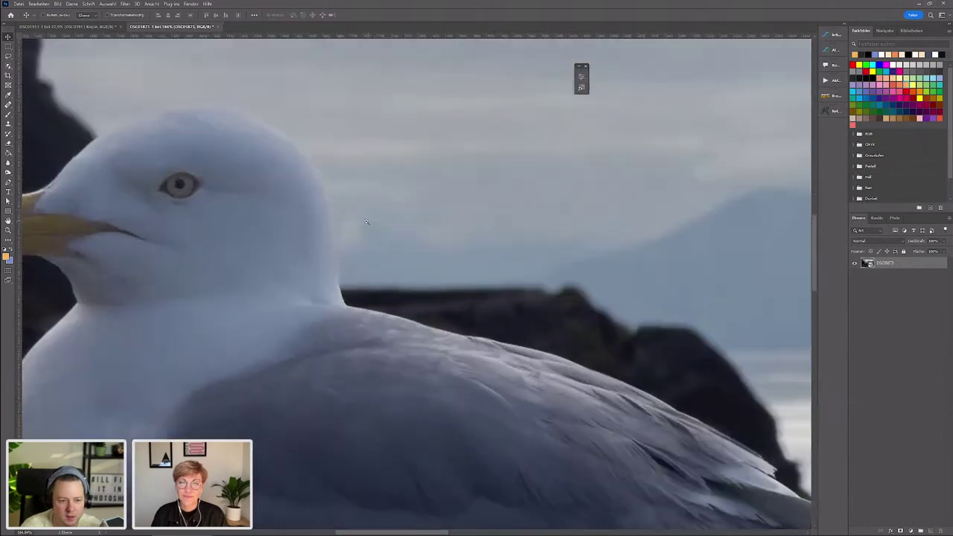
{"action": "scroll", "coordinate": [325, 201], "scroll_direction": "down", "scroll_amount": 2}
{"action": "left_click_drag", "start_coordinate": [430, 263], "coordinate": [420, 228]}
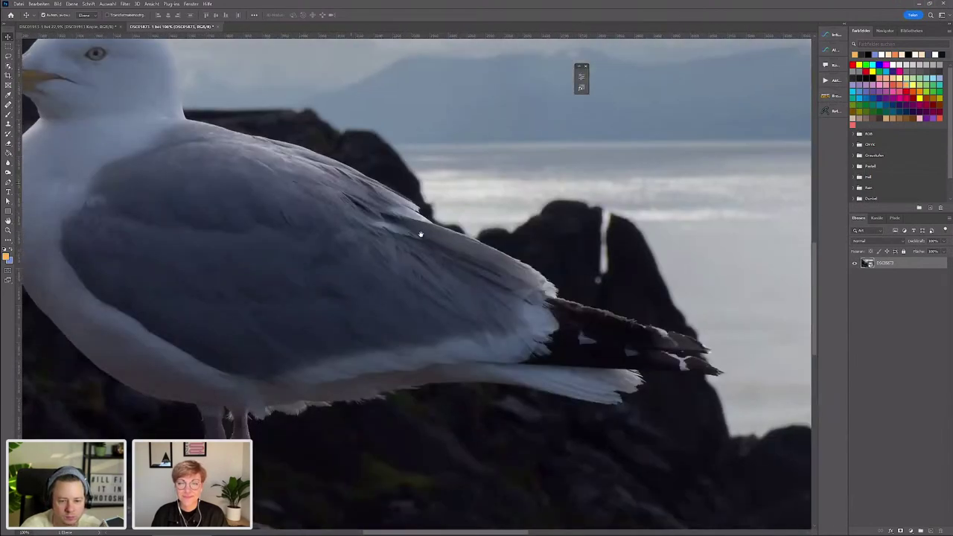
{"action": "scroll", "coordinate": [560, 289], "scroll_direction": "down", "scroll_amount": 2}
{"action": "left_click_drag", "start_coordinate": [559, 289], "coordinate": [430, 335]}
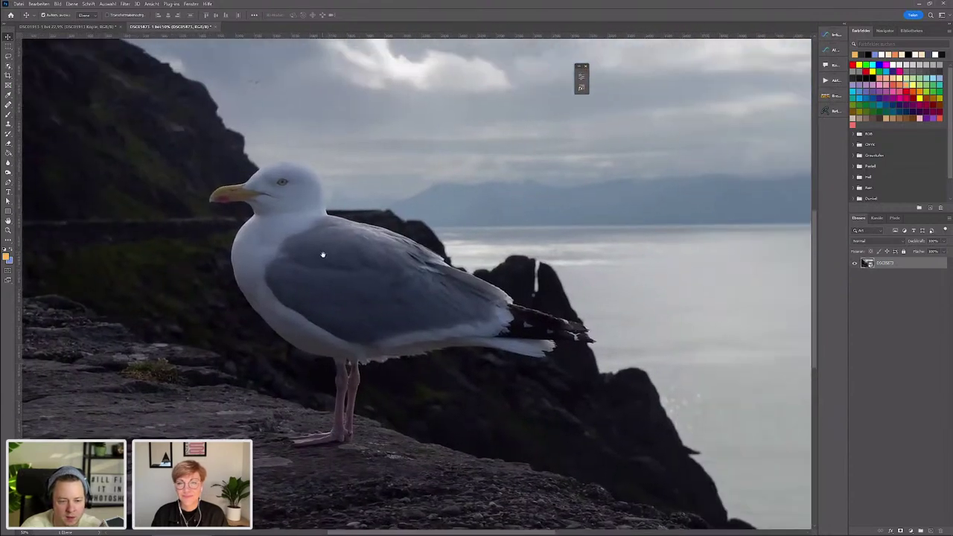
{"action": "scroll", "coordinate": [289, 252], "scroll_direction": "down", "scroll_amount": 1}
{"action": "scroll", "coordinate": [290, 252], "scroll_direction": "down", "scroll_amount": 1}
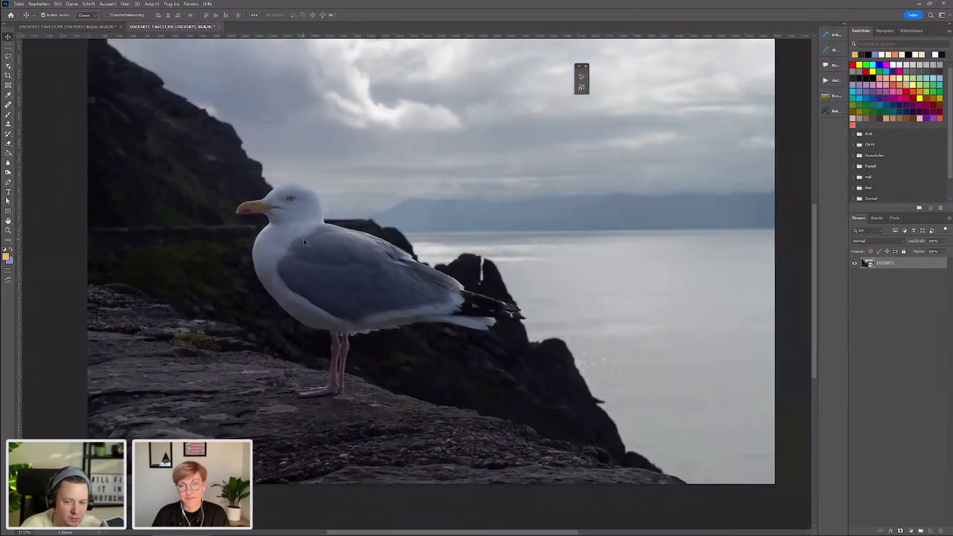
{"action": "scroll", "coordinate": [170, 228], "scroll_direction": "up", "scroll_amount": 2}
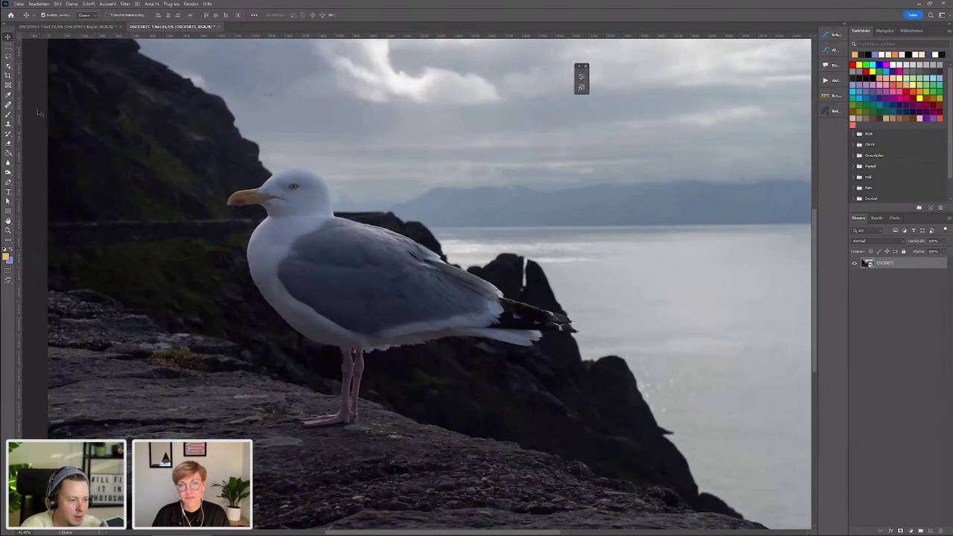
- Object-select the gull, add a layer mask hiding the background, and duplicate the layer
{"action": "left_click", "coordinate": [9, 67]}
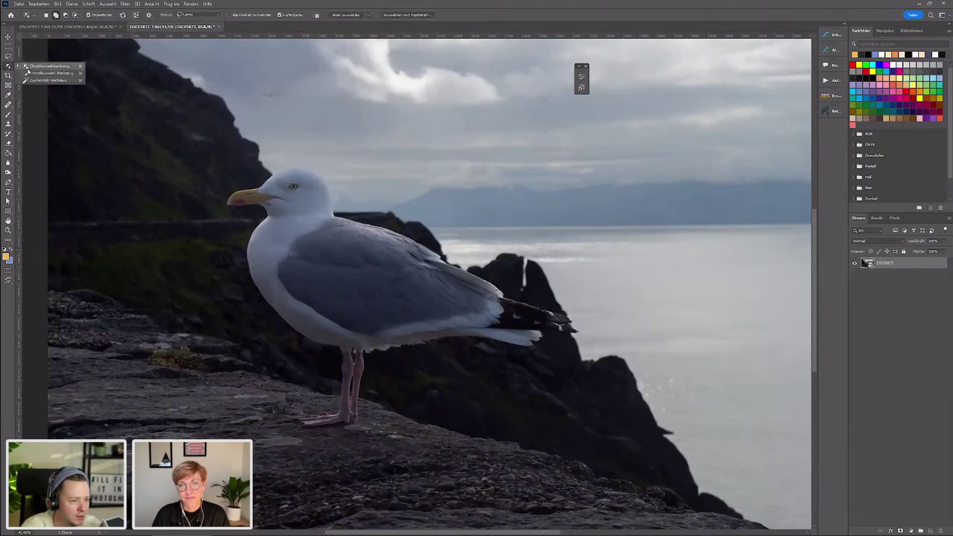
{"action": "left_click", "coordinate": [45, 67]}
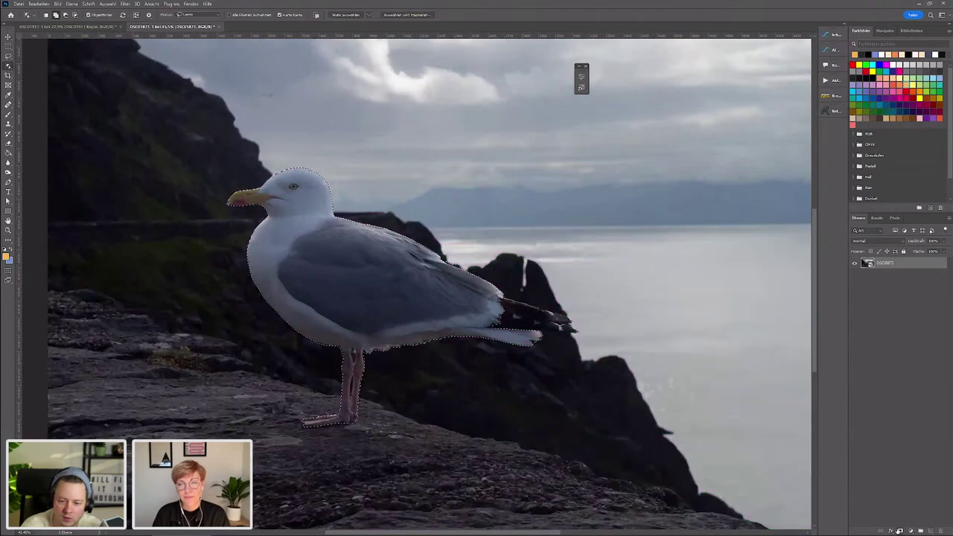
{"action": "left_click", "coordinate": [900, 530]}
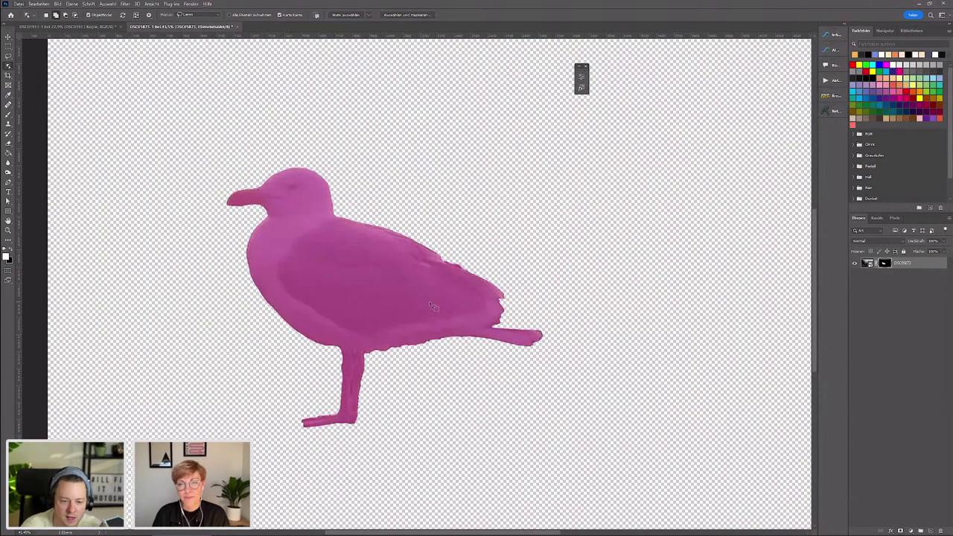
{"action": "scroll", "coordinate": [341, 388], "scroll_direction": "up", "scroll_amount": 2}
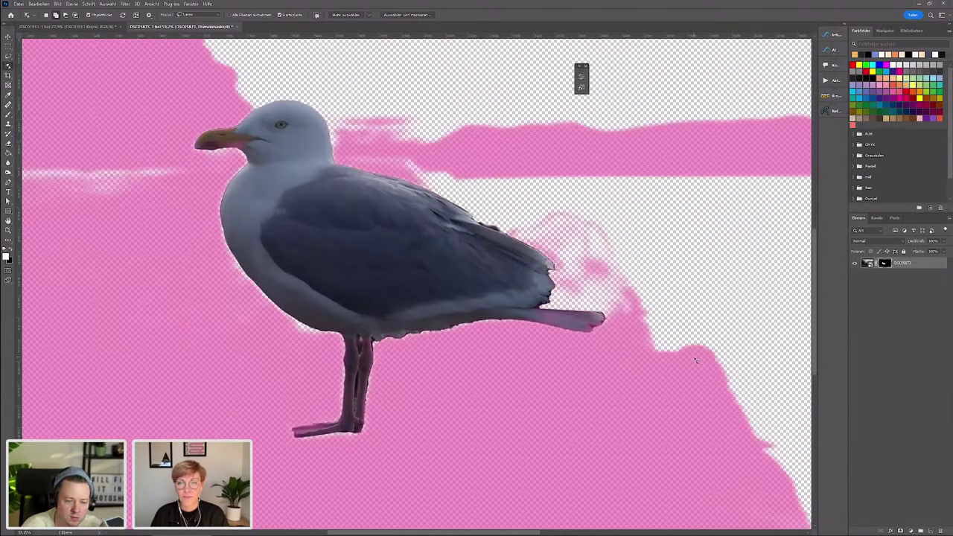
{"action": "key", "text": "ctrl+j"}
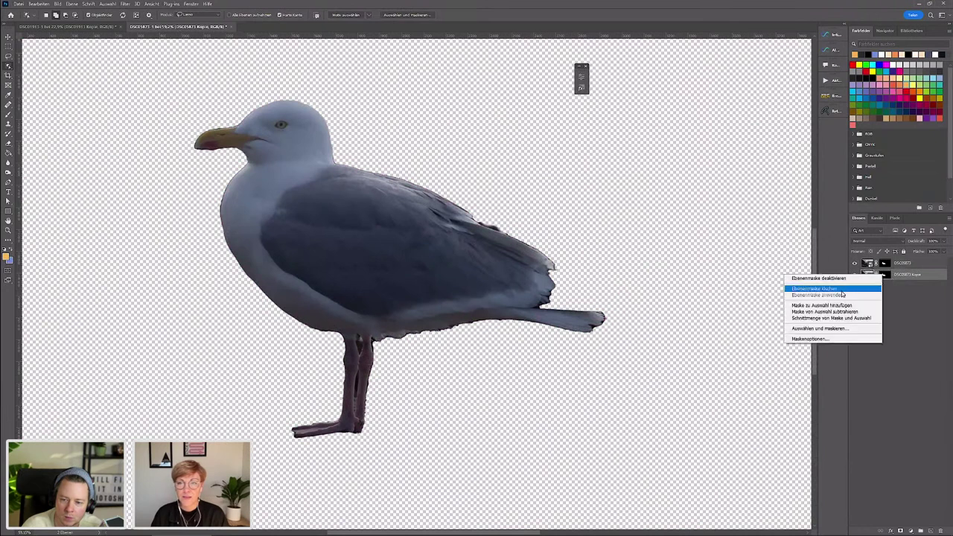
- Delete the copy layer's mask and reduce its opacity so the background shows faintly
{"action": "left_click", "coordinate": [828, 289]}
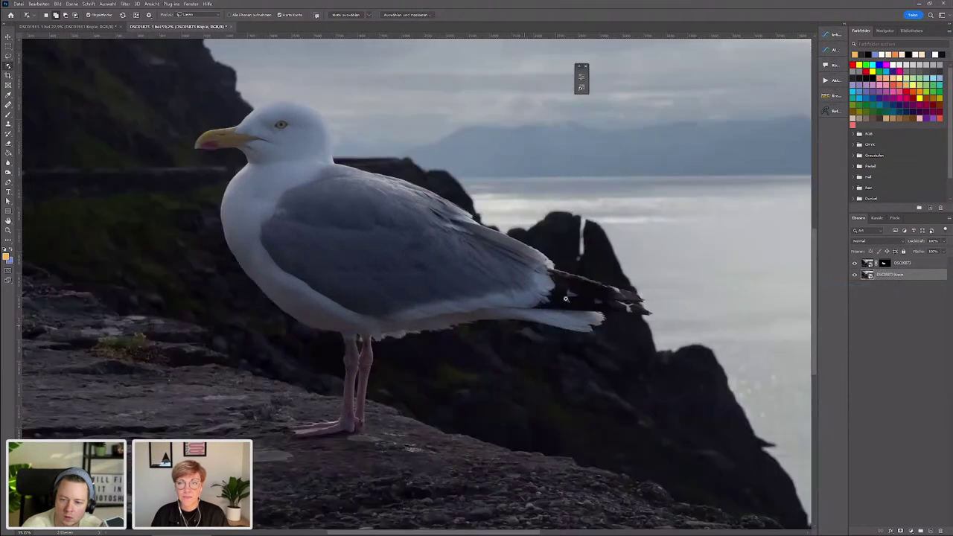
{"action": "scroll", "coordinate": [565, 299], "scroll_direction": "up", "scroll_amount": 2}
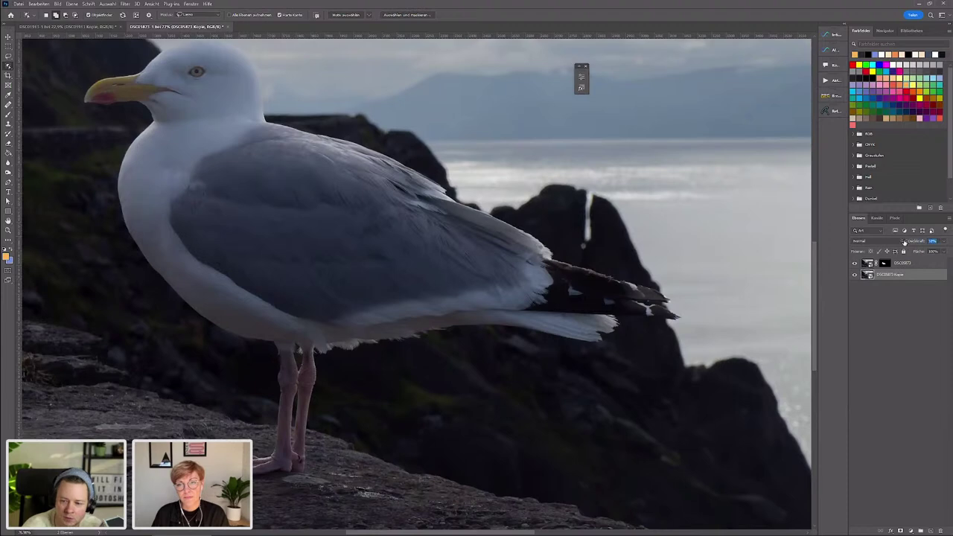
{"action": "left_click_drag", "start_coordinate": [904, 242], "coordinate": [909, 244]}
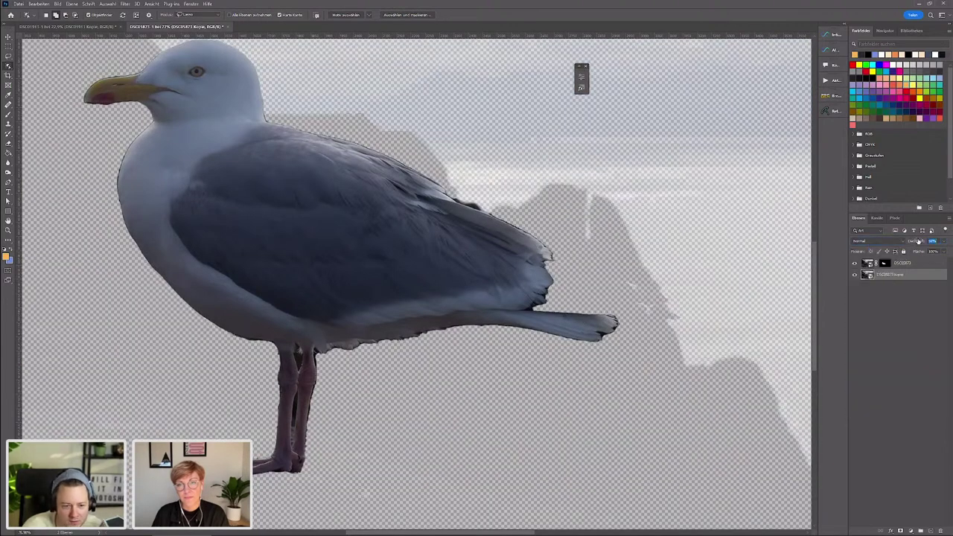
{"action": "left_click_drag", "start_coordinate": [920, 242], "coordinate": [912, 246]}
- Invert the Quick Mask, exit Quick Mask mode, and switch to the Move tool
{"action": "key", "text": "q"}
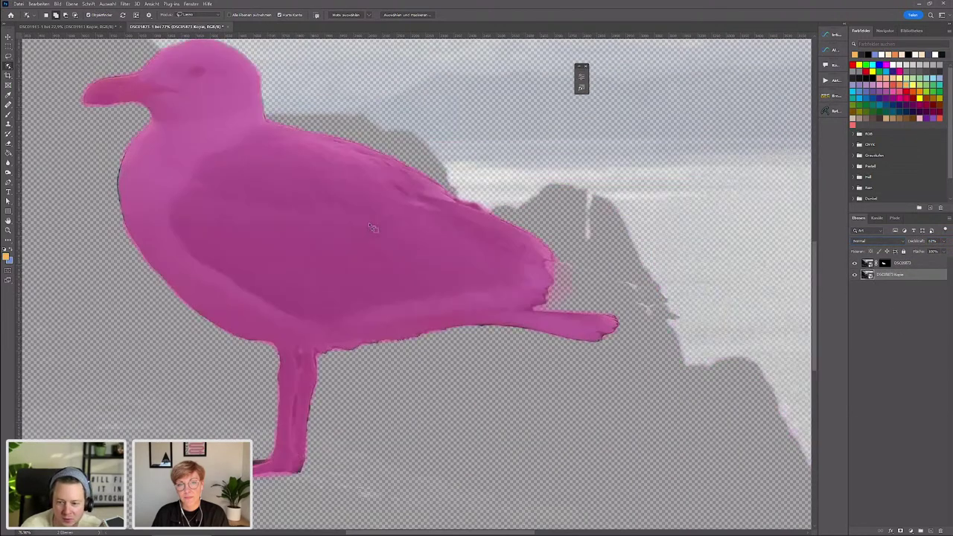
{"action": "key", "text": "ctrl+i"}
{"action": "key", "text": "q"}
{"action": "key", "text": "v"}
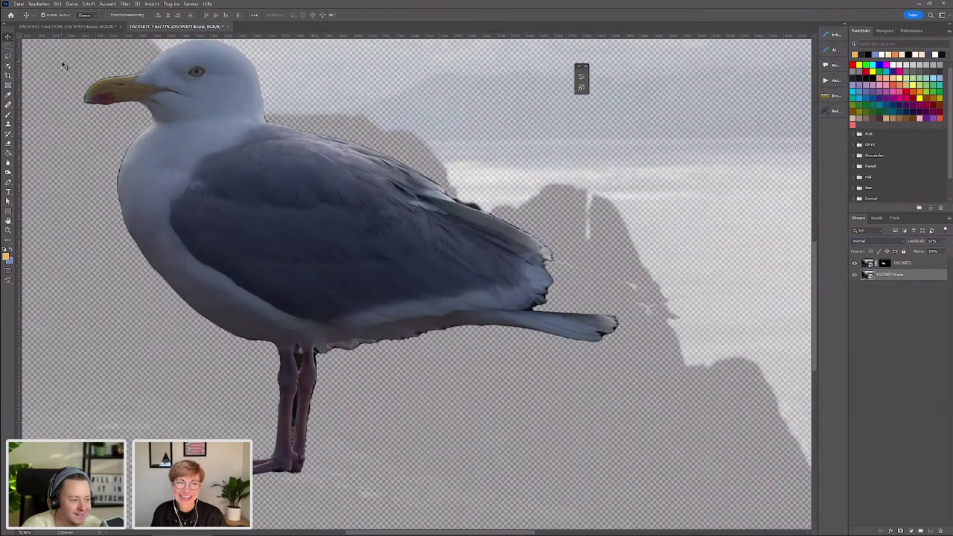
{"action": "scroll", "coordinate": [514, 240], "scroll_direction": "up", "scroll_amount": 1}
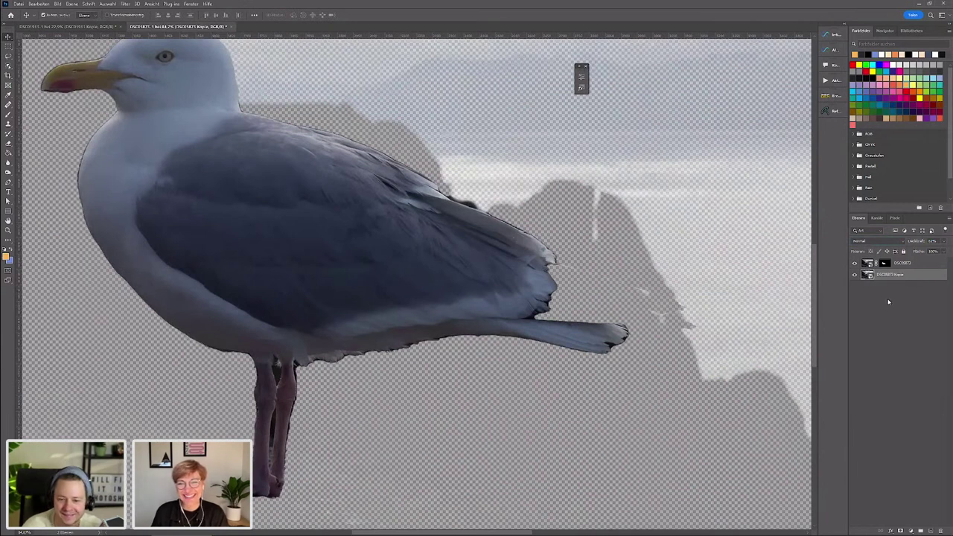
- Set up a smaller brush on the top layer's mask and adjust DSC05873 Kopie's opacity
{"action": "left_click", "coordinate": [884, 263]}
{"action": "scroll", "coordinate": [243, 240], "scroll_direction": "up", "scroll_amount": 1}
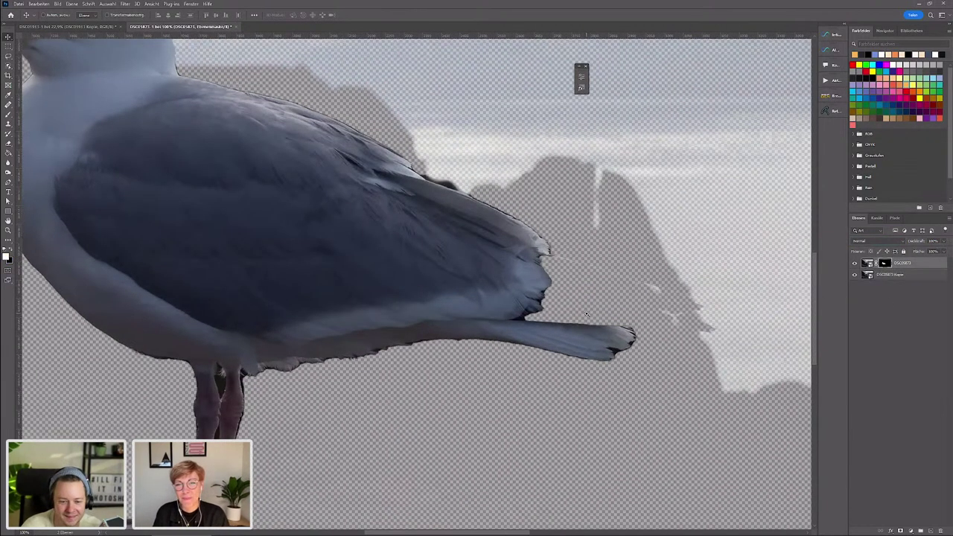
{"action": "scroll", "coordinate": [244, 240], "scroll_direction": "up", "scroll_amount": 1}
{"action": "scroll", "coordinate": [243, 239], "scroll_direction": "up", "scroll_amount": 2}
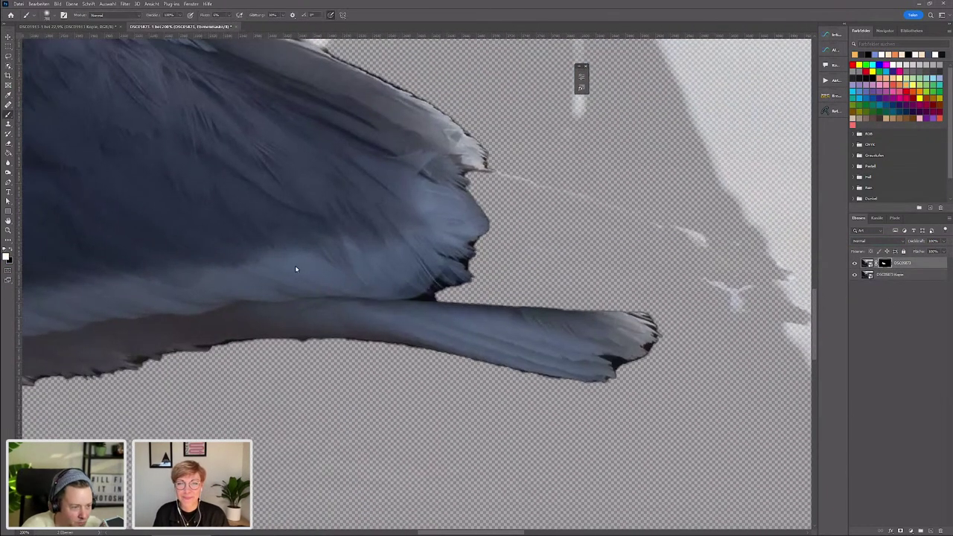
{"action": "key", "text": "b"}
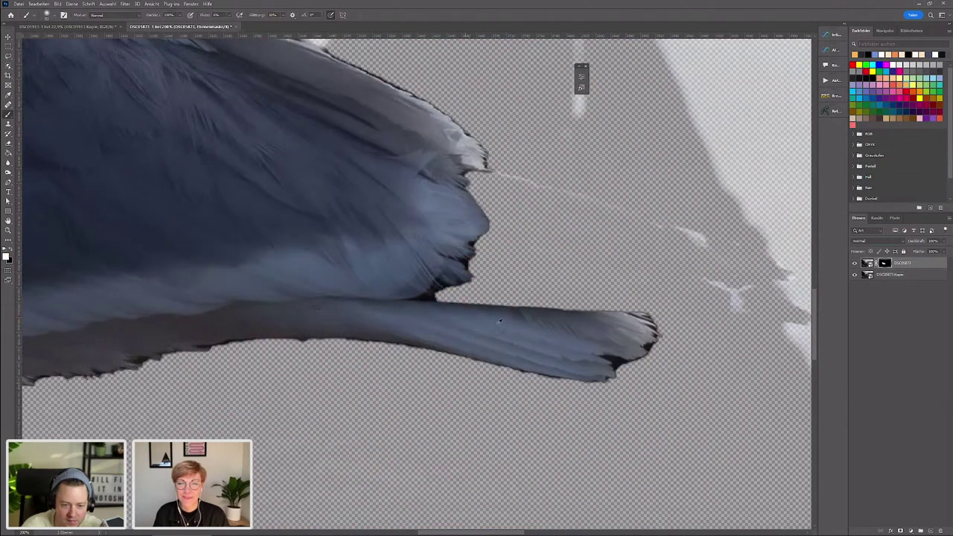
{"action": "right_click", "coordinate": [499, 321], "text": "alt"}
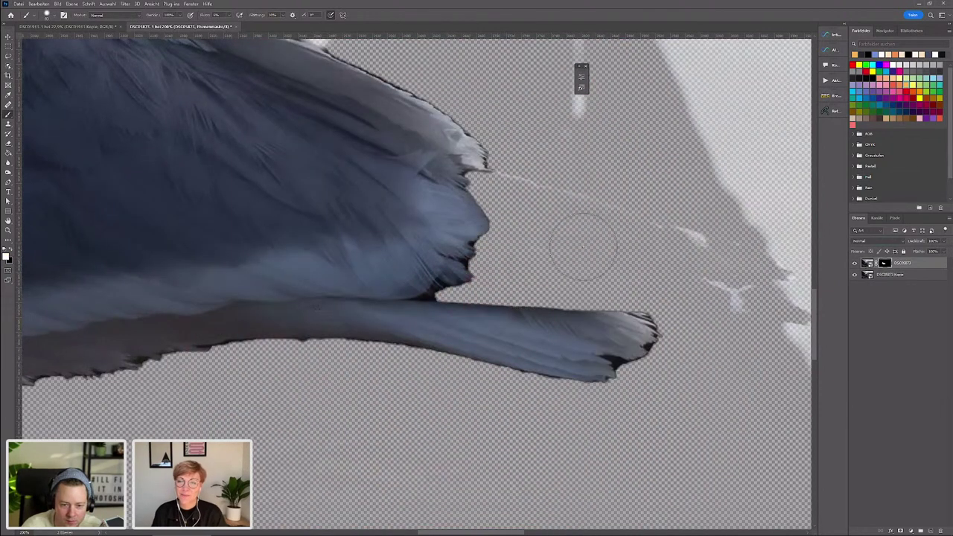
{"action": "right_click", "coordinate": [447, 271], "text": "alt"}
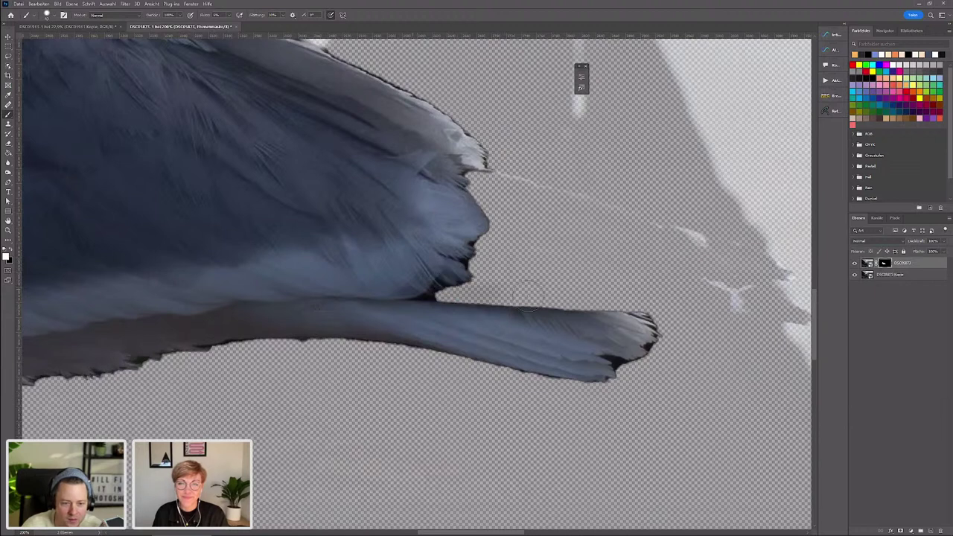
{"action": "left_click", "coordinate": [897, 275]}
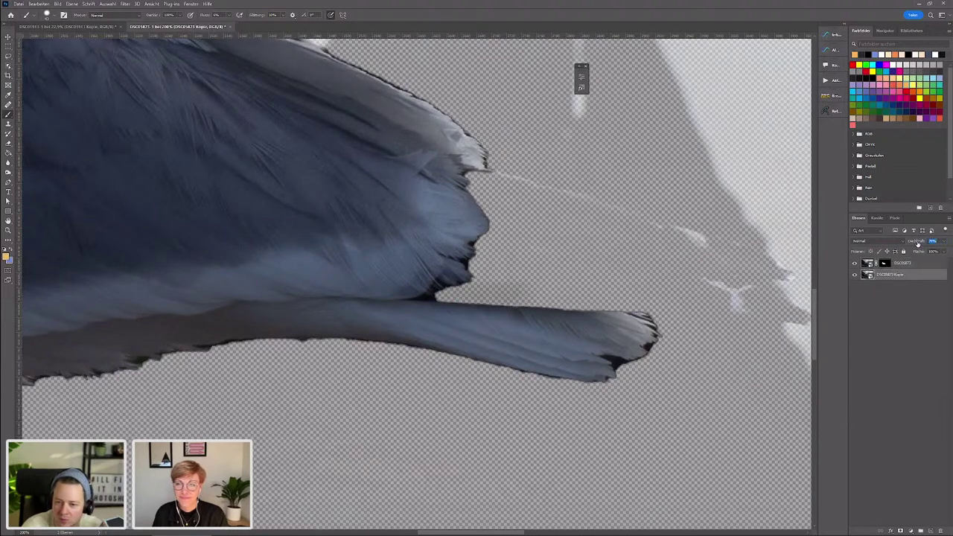
{"action": "left_click_drag", "start_coordinate": [920, 244], "coordinate": [922, 242]}
{"action": "scroll", "coordinate": [335, 263], "scroll_direction": "right", "scroll_amount": 2}
{"action": "scroll", "coordinate": [374, 260], "scroll_direction": "right", "scroll_amount": 3}
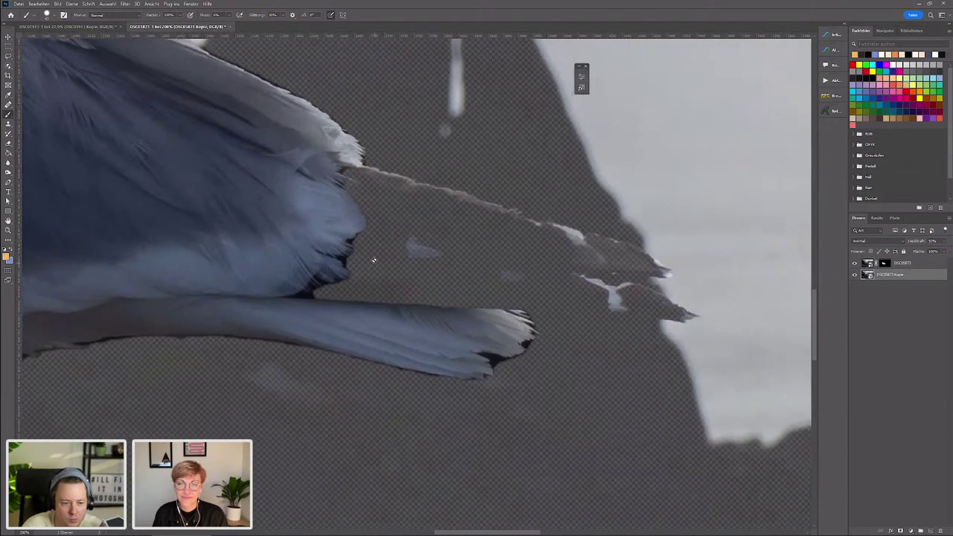
{"action": "left_click", "coordinate": [890, 262]}
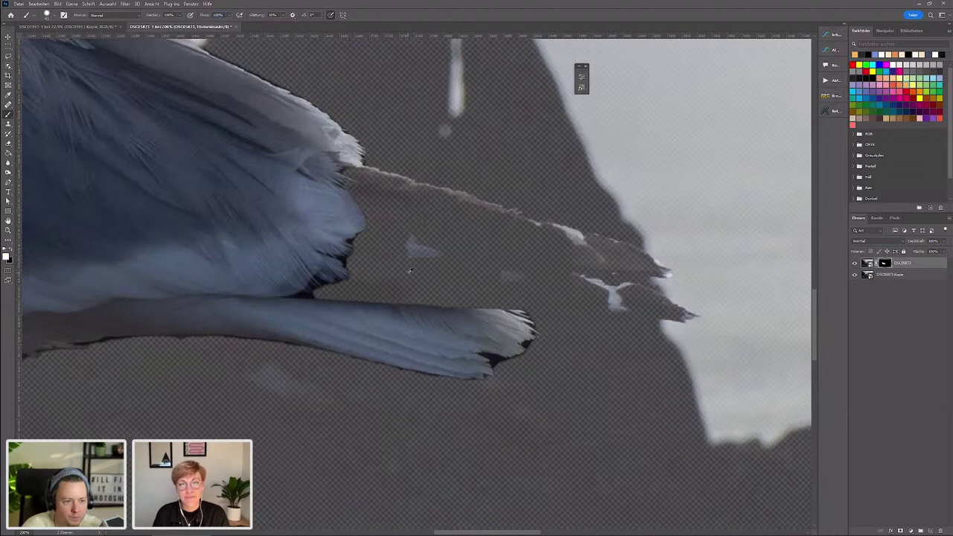
- Paint the long and lower dark wingtip feathers back into the top layer's mask
{"action": "left_click_drag", "start_coordinate": [344, 174], "coordinate": [417, 200]}
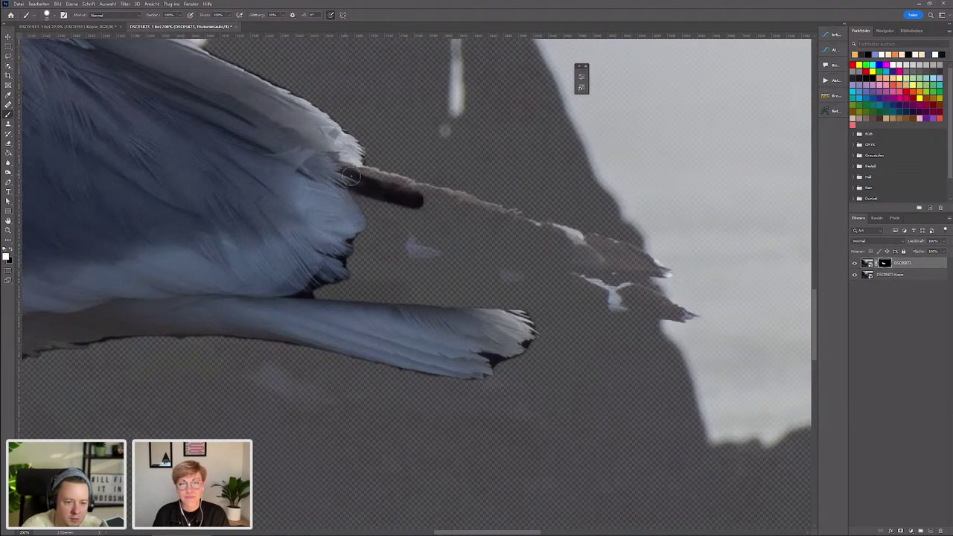
{"action": "left_click_drag", "start_coordinate": [359, 179], "coordinate": [415, 197]}
{"action": "left_click", "coordinate": [515, 226], "text": "shift"}
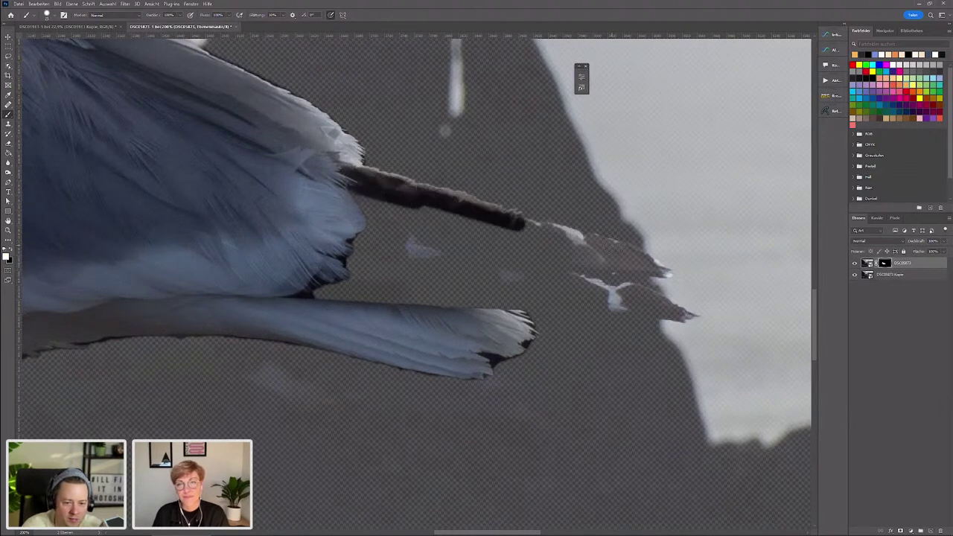
{"action": "left_click", "coordinate": [630, 256], "text": "shift"}
{"action": "left_click_drag", "start_coordinate": [641, 259], "coordinate": [663, 271]}
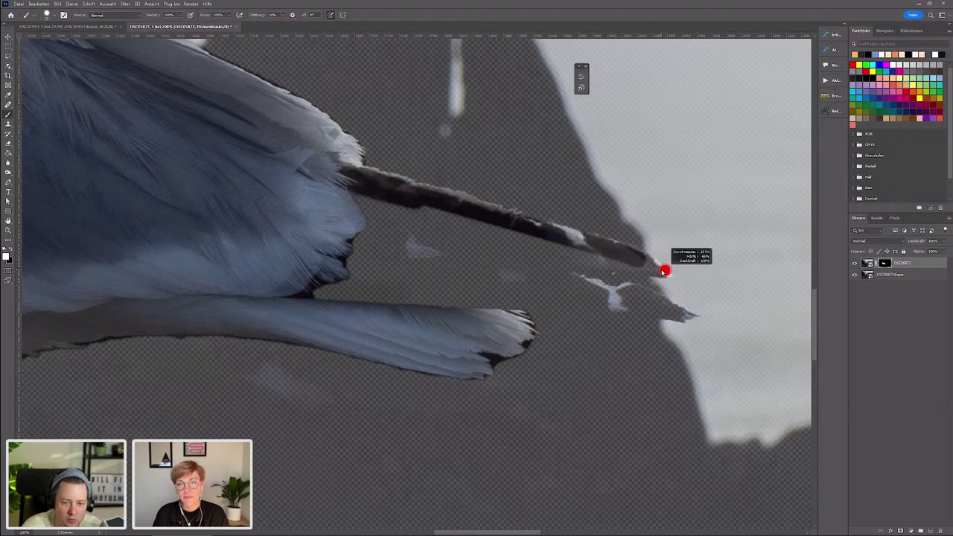
{"action": "mouse_move", "coordinate": [367, 231]}
{"action": "left_mouse_down"}
{"action": "mouse_move", "coordinate": [562, 253]}
{"action": "mouse_move", "coordinate": [561, 261]}
{"action": "mouse_move", "coordinate": [365, 216]}
{"action": "mouse_move", "coordinate": [366, 271]}
{"action": "mouse_move", "coordinate": [389, 299]}
{"action": "mouse_move", "coordinate": [517, 248]}
{"action": "mouse_move", "coordinate": [452, 285]}
{"action": "mouse_move", "coordinate": [596, 295]}
{"action": "mouse_move", "coordinate": [568, 275]}
{"action": "left_mouse_up"}
{"action": "left_click", "coordinate": [452, 245]}
{"action": "key", "text": "ctrl+z"}
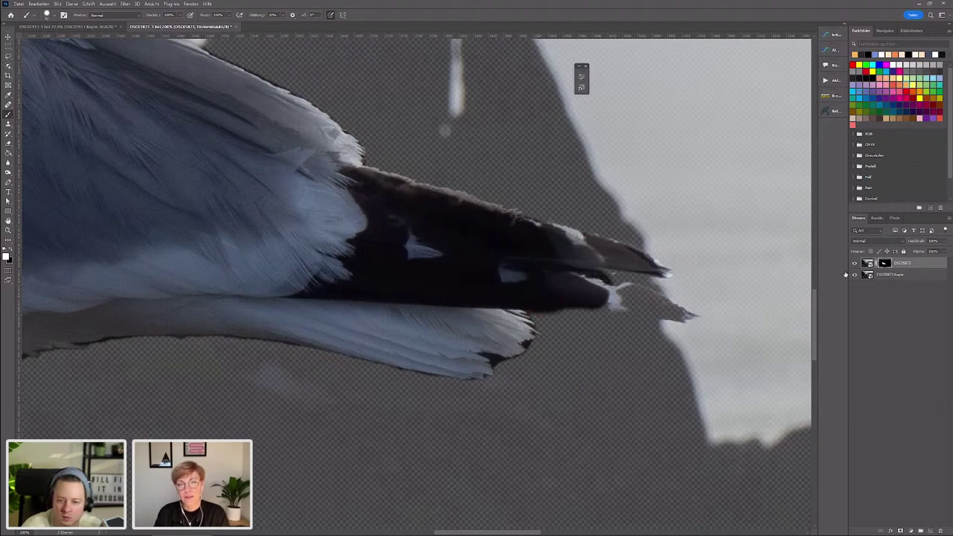
{"action": "left_click", "coordinate": [868, 264]}
{"action": "left_click", "coordinate": [884, 264], "text": "shift"}
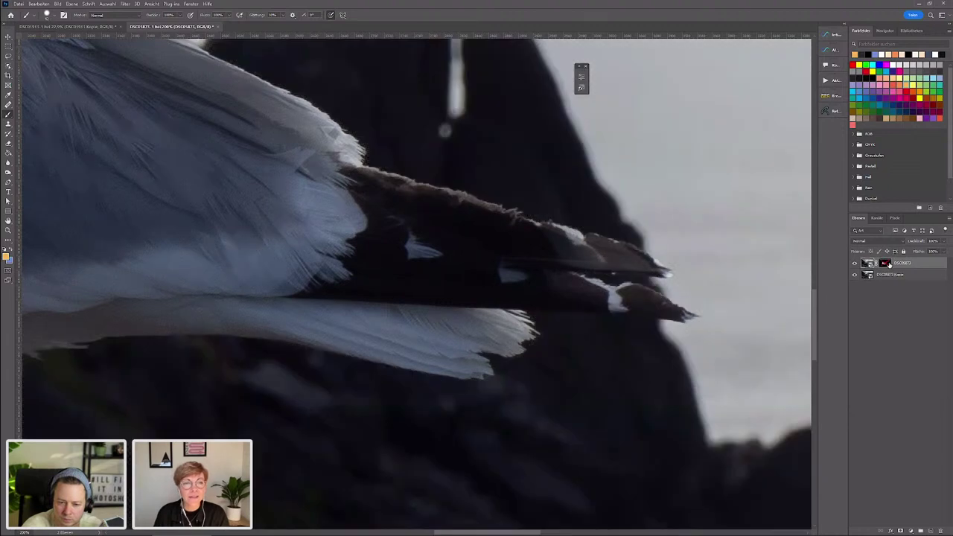
{"action": "left_click", "coordinate": [884, 263], "text": "shift"}
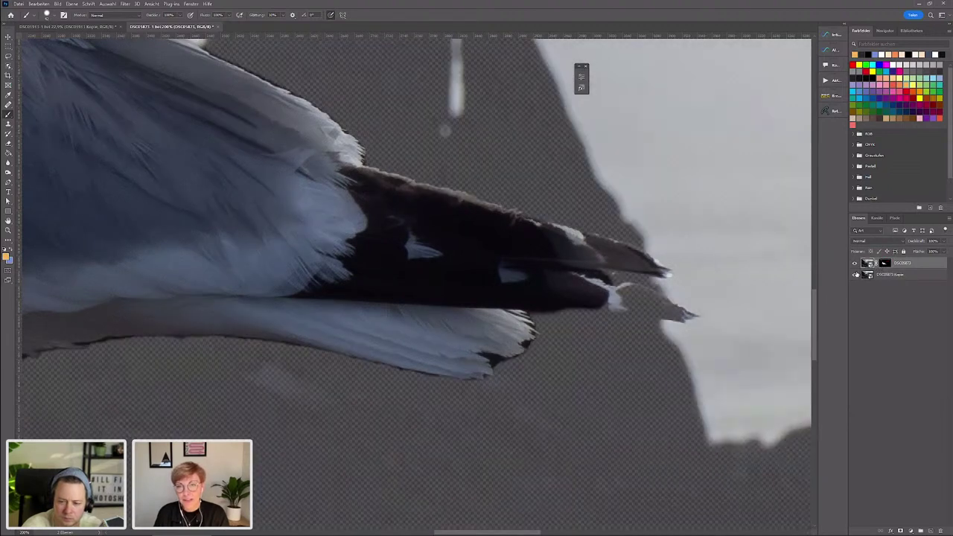
{"action": "left_click", "coordinate": [885, 264]}
{"action": "scroll", "coordinate": [641, 271], "scroll_direction": "up", "scroll_amount": 1}
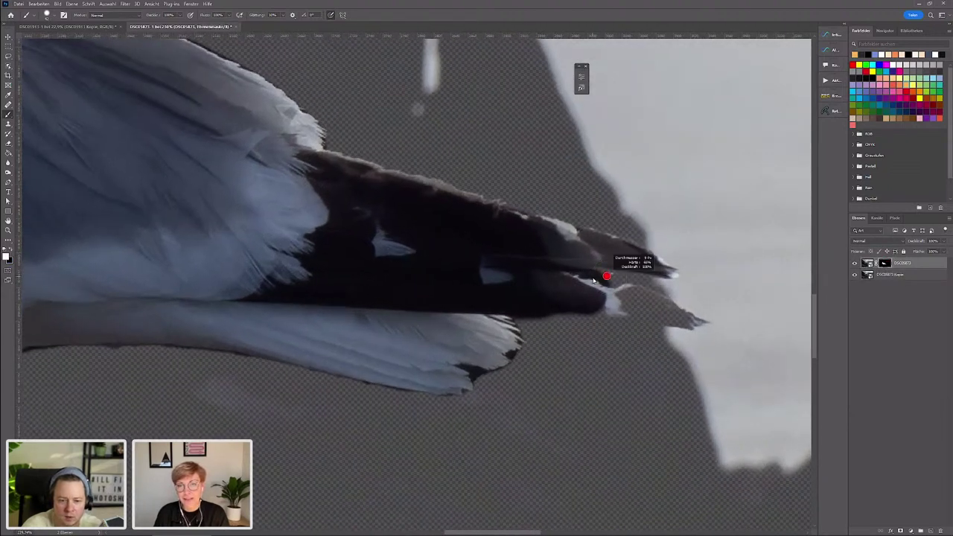
{"action": "key", "text": "x"}
{"action": "scroll", "coordinate": [608, 275], "scroll_direction": "up", "scroll_amount": 1}
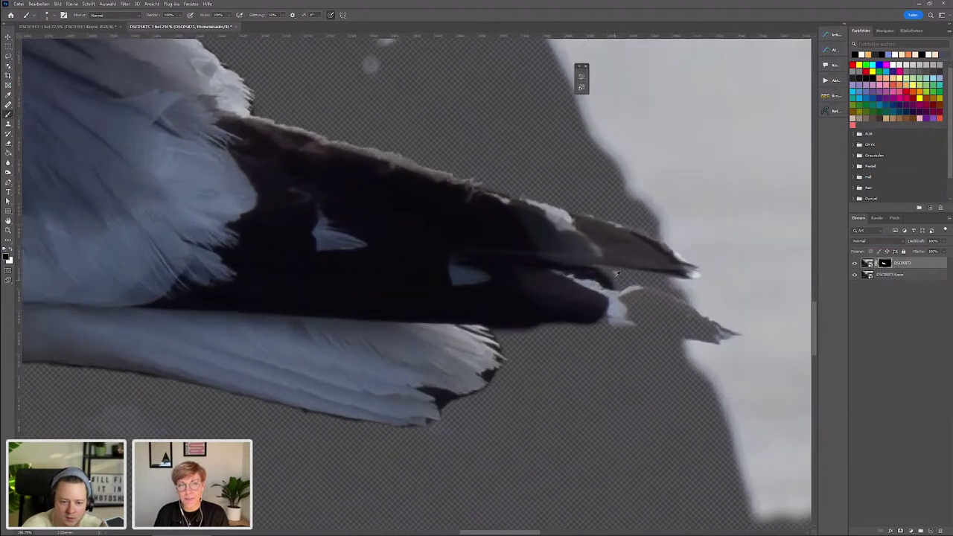
{"action": "left_click_drag", "start_coordinate": [603, 283], "coordinate": [597, 273]}
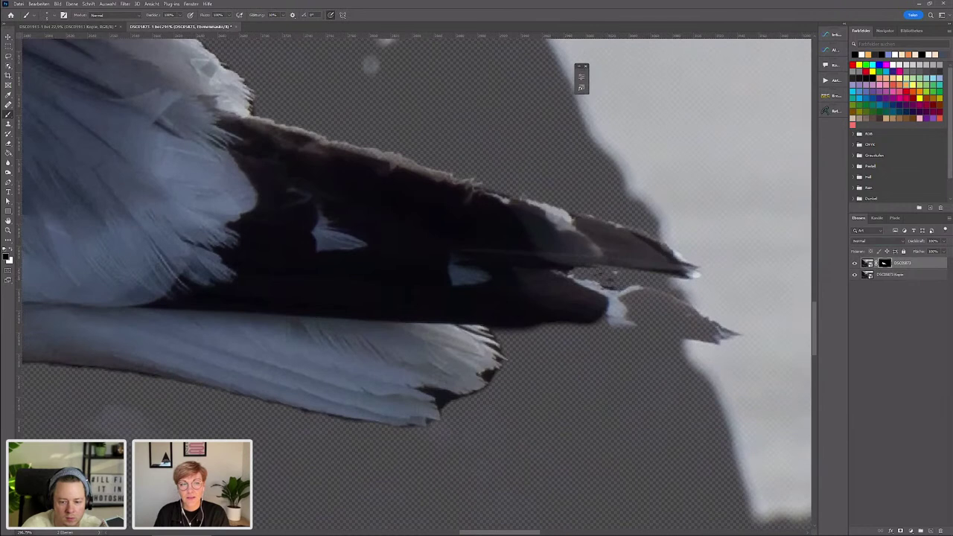
{"action": "left_click_drag", "start_coordinate": [604, 291], "coordinate": [644, 271]}
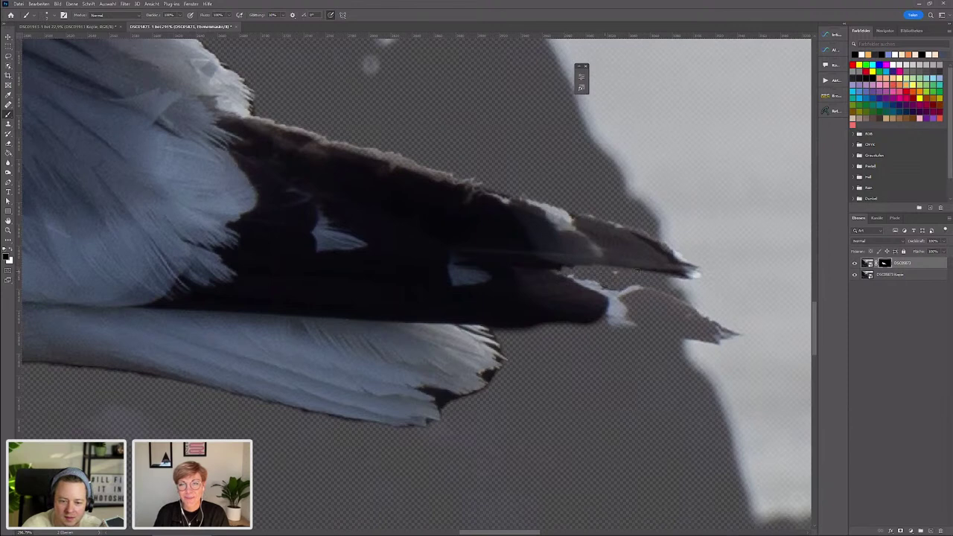
{"action": "key", "text": "x"}
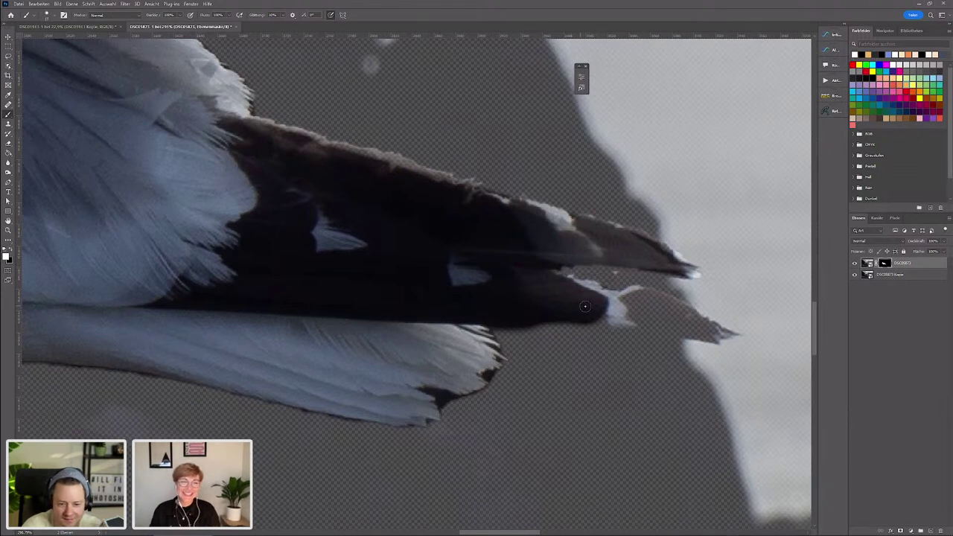
{"action": "mouse_move", "coordinate": [618, 296]}
{"action": "left_mouse_down"}
{"action": "mouse_move", "coordinate": [686, 308]}
{"action": "mouse_move", "coordinate": [596, 322]}
{"action": "mouse_move", "coordinate": [713, 338]}
{"action": "mouse_move", "coordinate": [648, 304]}
{"action": "mouse_move", "coordinate": [663, 322]}
{"action": "left_mouse_up"}
{"action": "scroll", "coordinate": [712, 286], "scroll_direction": "down", "scroll_amount": 5}
{"action": "scroll", "coordinate": [712, 286], "scroll_direction": "down", "scroll_amount": 5}
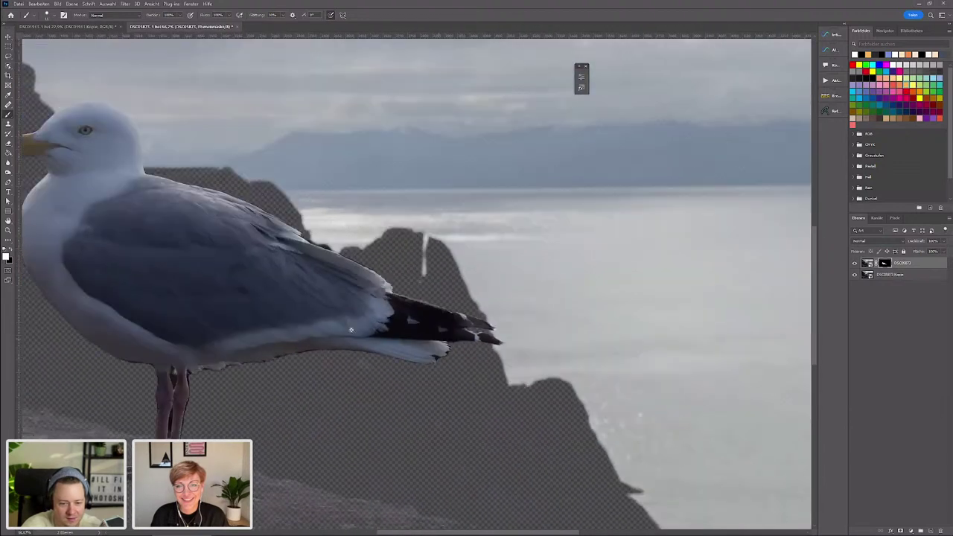
{"action": "scroll", "coordinate": [347, 362], "scroll_direction": "up", "scroll_amount": 5}
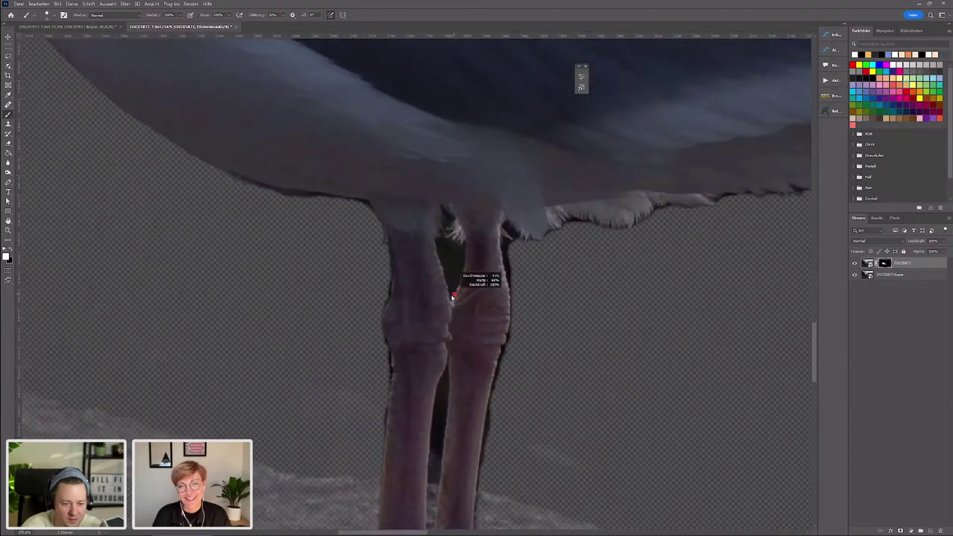
{"action": "key", "text": "x"}
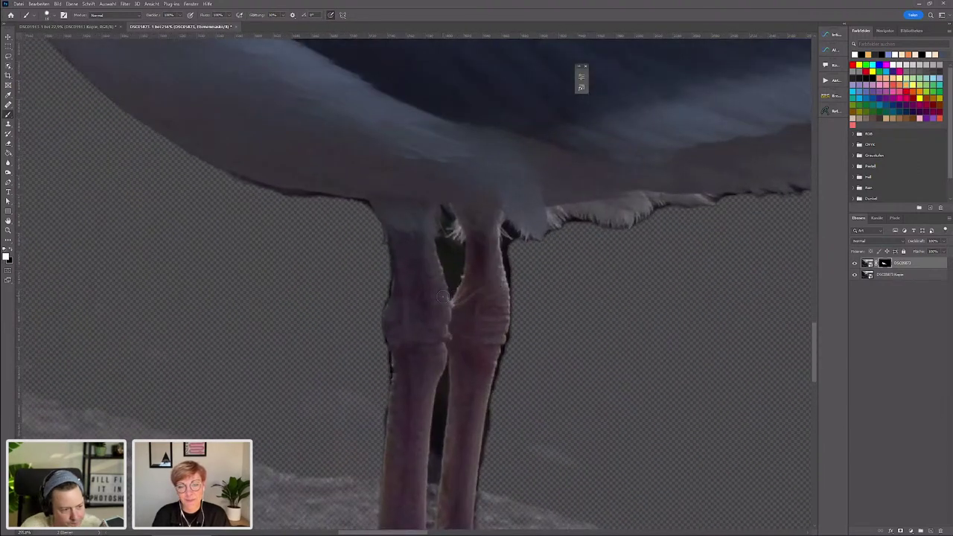
{"action": "mouse_move", "coordinate": [449, 286]}
{"action": "left_mouse_down"}
{"action": "mouse_move", "coordinate": [458, 254]}
{"action": "mouse_move", "coordinate": [450, 236]}
{"action": "mouse_move", "coordinate": [445, 265]}
{"action": "mouse_move", "coordinate": [451, 216]}
{"action": "left_mouse_up"}
{"action": "left_click_drag", "start_coordinate": [450, 432], "coordinate": [440, 298]}
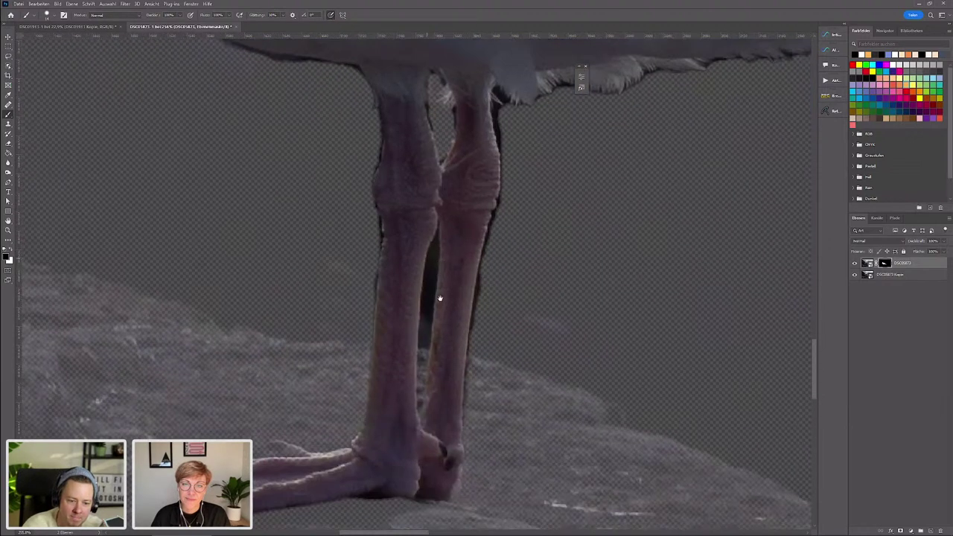
{"action": "left_click_drag", "start_coordinate": [437, 243], "coordinate": [423, 356]}
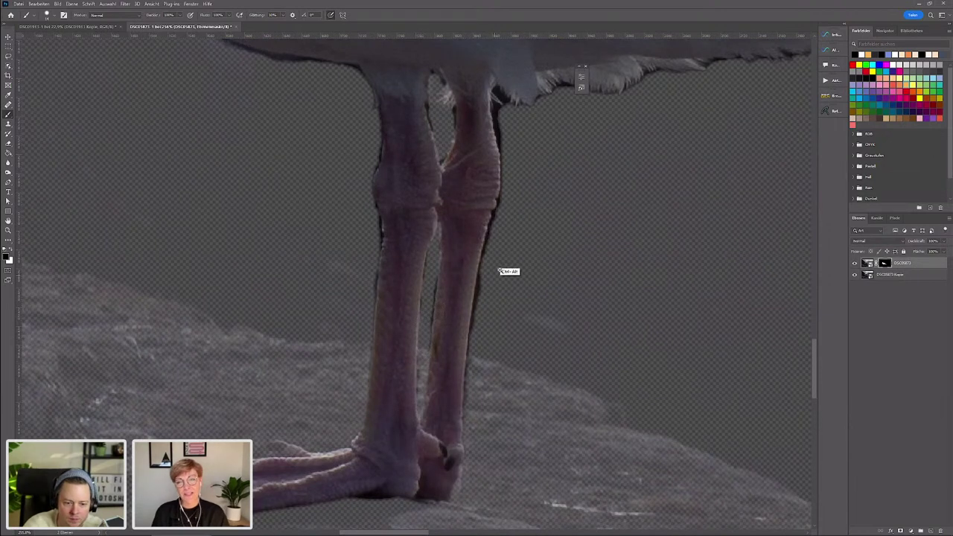
{"action": "scroll", "coordinate": [499, 264], "scroll_direction": "down", "scroll_amount": 3}
{"action": "scroll", "coordinate": [501, 262], "scroll_direction": "down", "scroll_amount": 1}
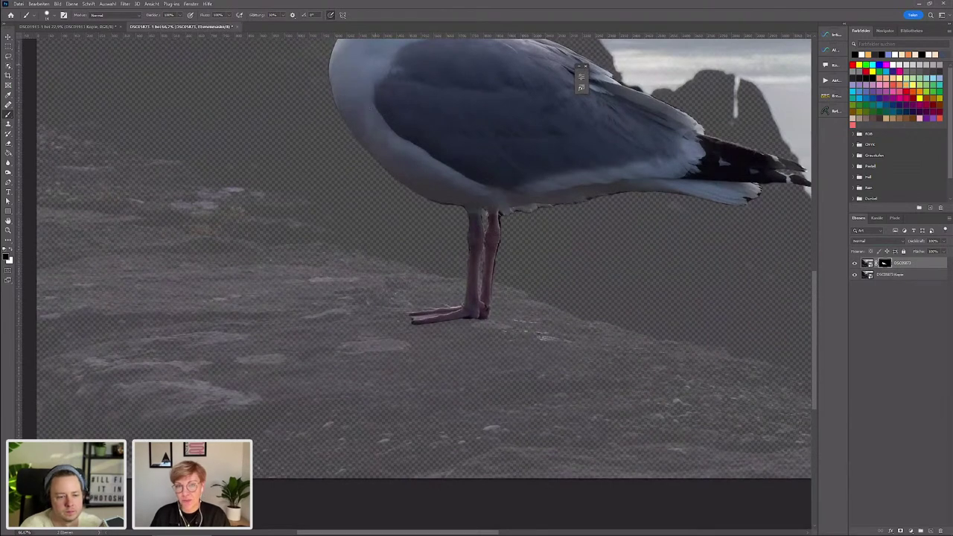
{"action": "scroll", "coordinate": [417, 253], "scroll_direction": "down", "scroll_amount": 1}
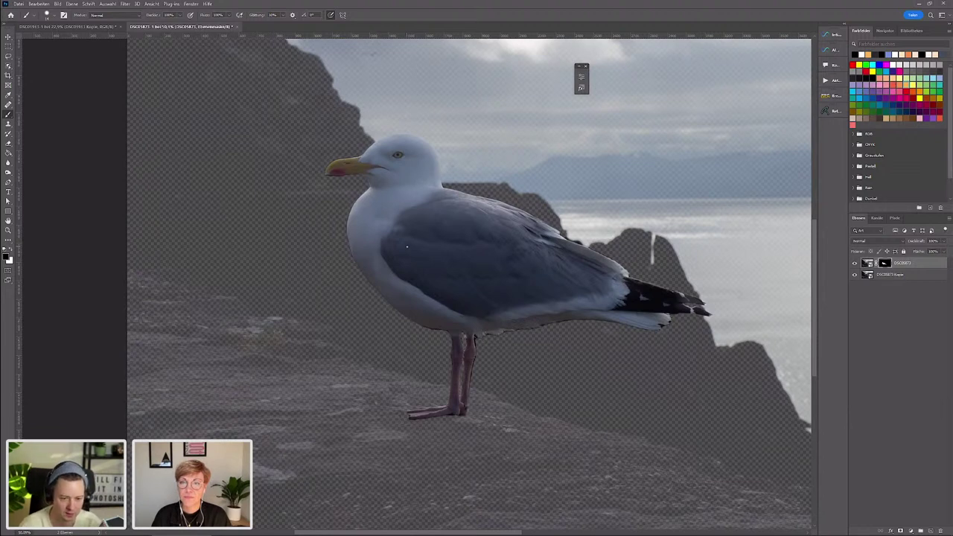
{"action": "scroll", "coordinate": [525, 374], "scroll_direction": "up", "scroll_amount": 2}
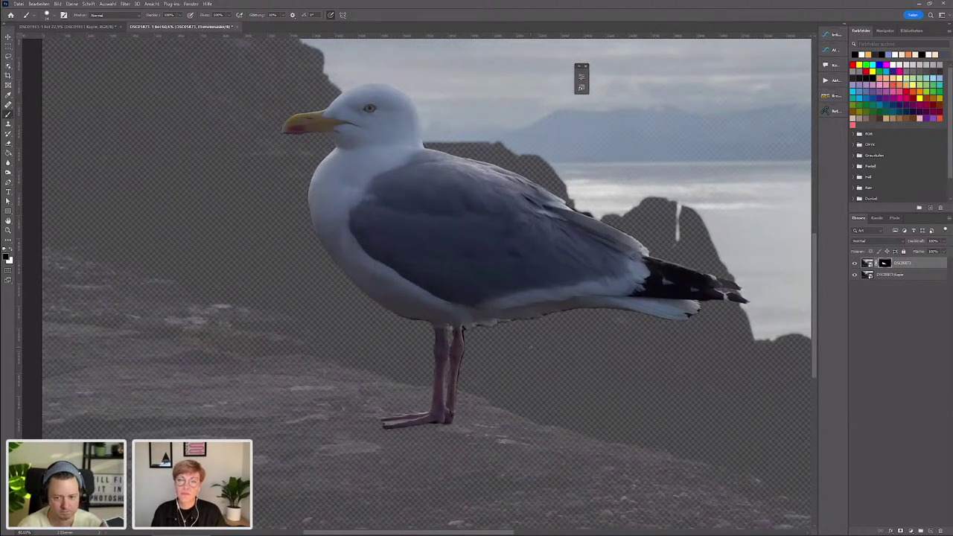
{"action": "scroll", "coordinate": [544, 311], "scroll_direction": "up", "scroll_amount": 2}
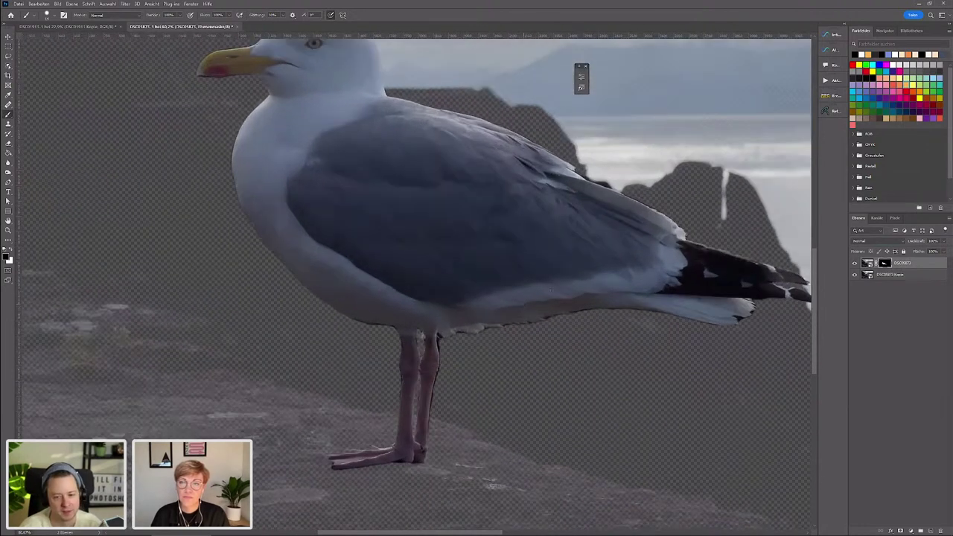
- Open the gull's layer mask in Select and Mask and inspect the tail edges
{"action": "right_click", "coordinate": [885, 264]}
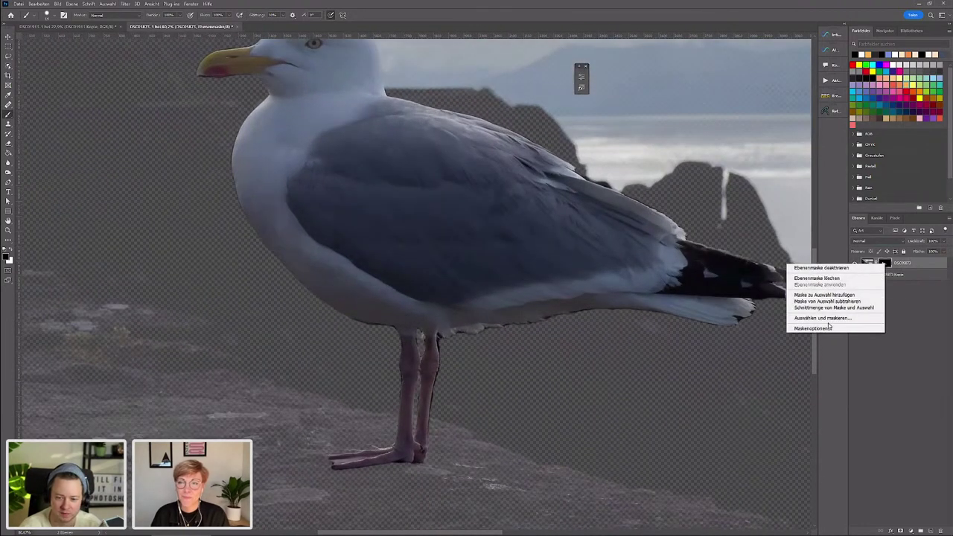
{"action": "left_click", "coordinate": [575, 334]}
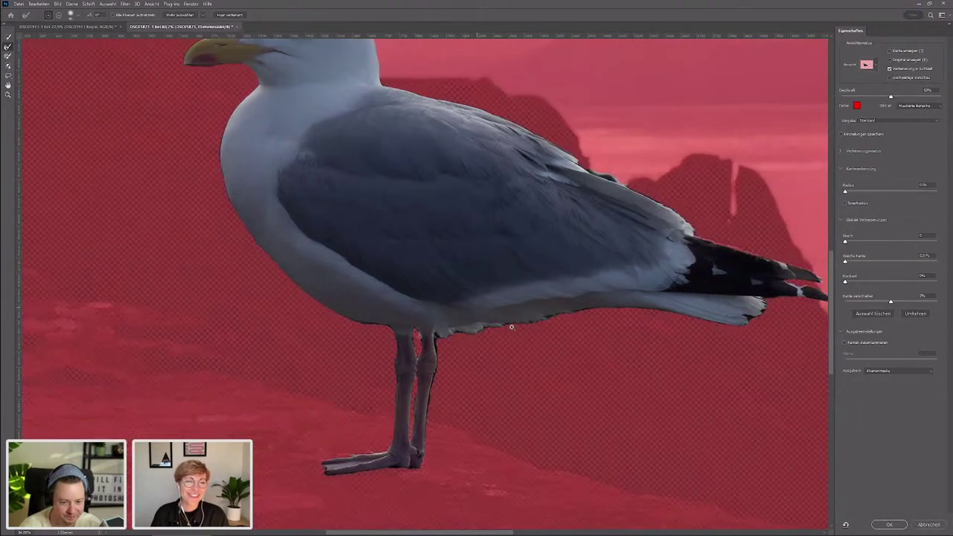
{"action": "scroll", "coordinate": [511, 327], "scroll_direction": "up", "scroll_amount": 2}
{"action": "scroll", "coordinate": [477, 335], "scroll_direction": "up", "scroll_amount": 1}
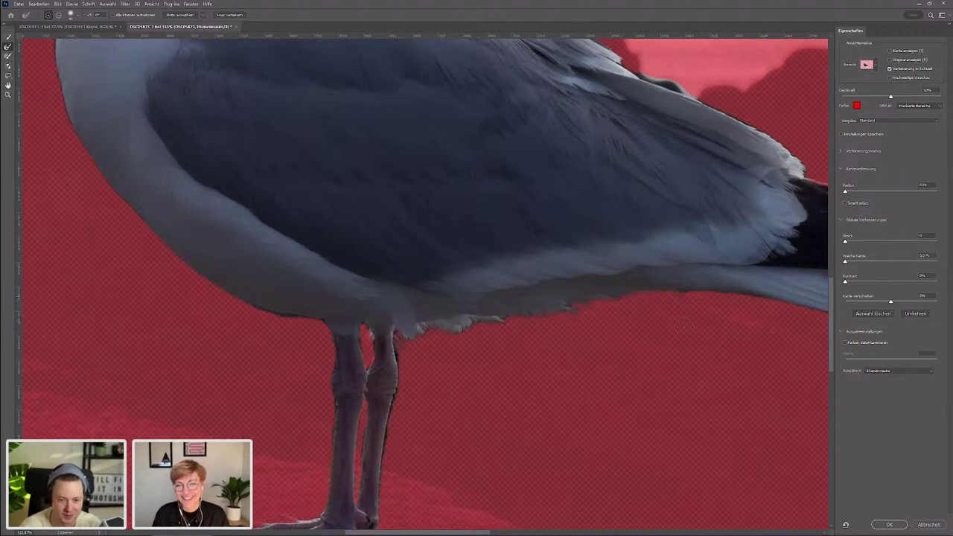
{"action": "left_click_drag", "start_coordinate": [558, 312], "coordinate": [423, 330]}
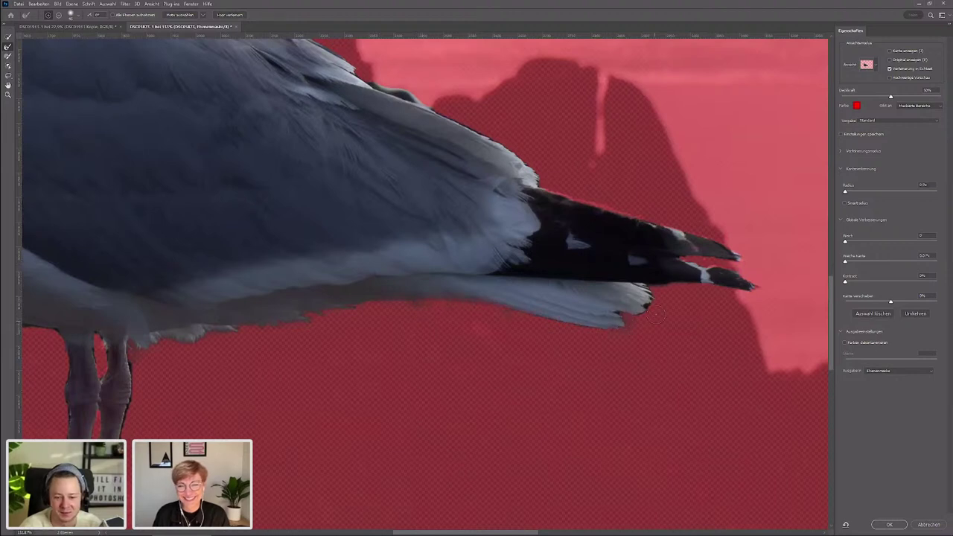
{"action": "left_click_drag", "start_coordinate": [653, 360], "coordinate": [694, 449]}
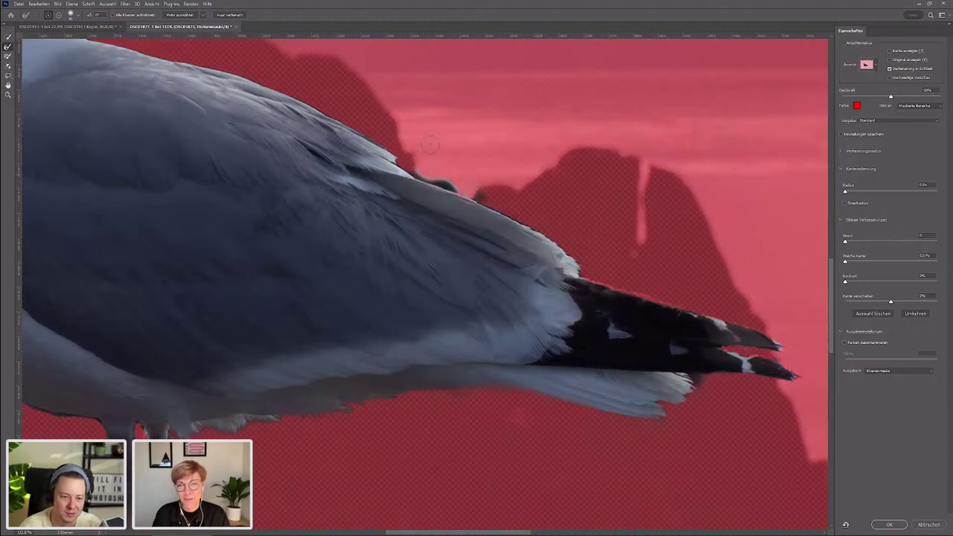
{"action": "left_click_drag", "start_coordinate": [499, 202], "coordinate": [542, 240]}
{"action": "scroll", "coordinate": [323, 277], "scroll_direction": "down", "scroll_amount": 5}
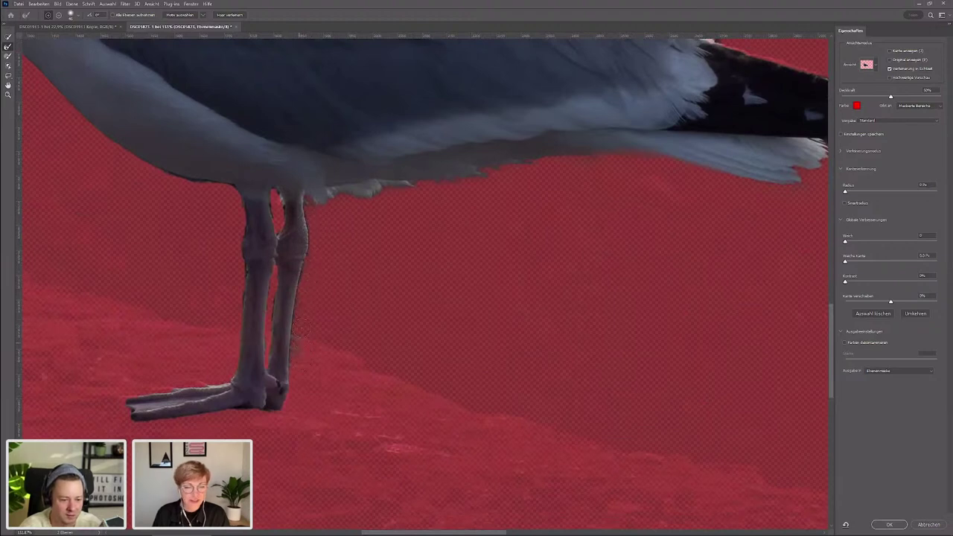
- Pan and zoom to inspect the mask outline around the gull's legs, feet and head
{"action": "left_click_drag", "start_coordinate": [308, 248], "coordinate": [365, 265]}
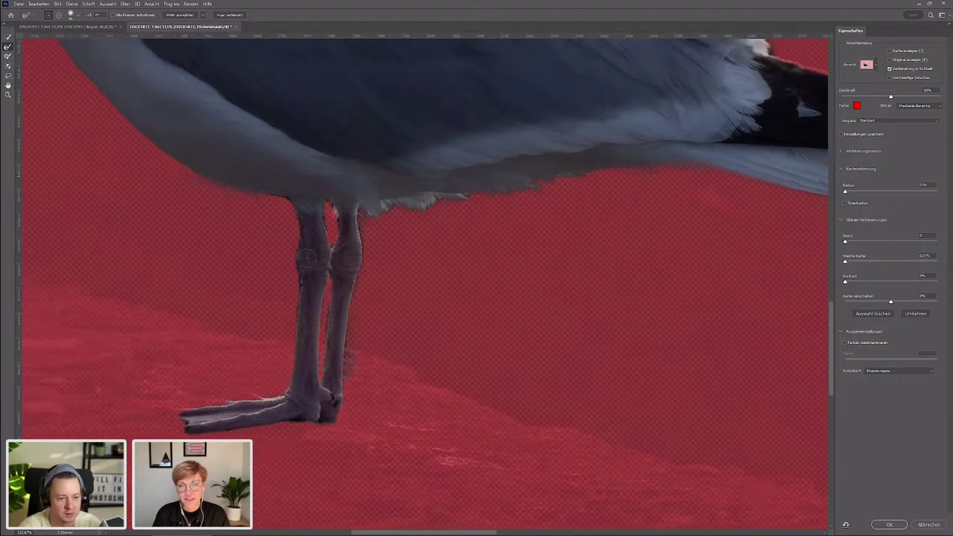
{"action": "scroll", "coordinate": [221, 212], "scroll_direction": "up", "scroll_amount": 2}
{"action": "scroll", "coordinate": [259, 248], "scroll_direction": "up", "scroll_amount": 3}
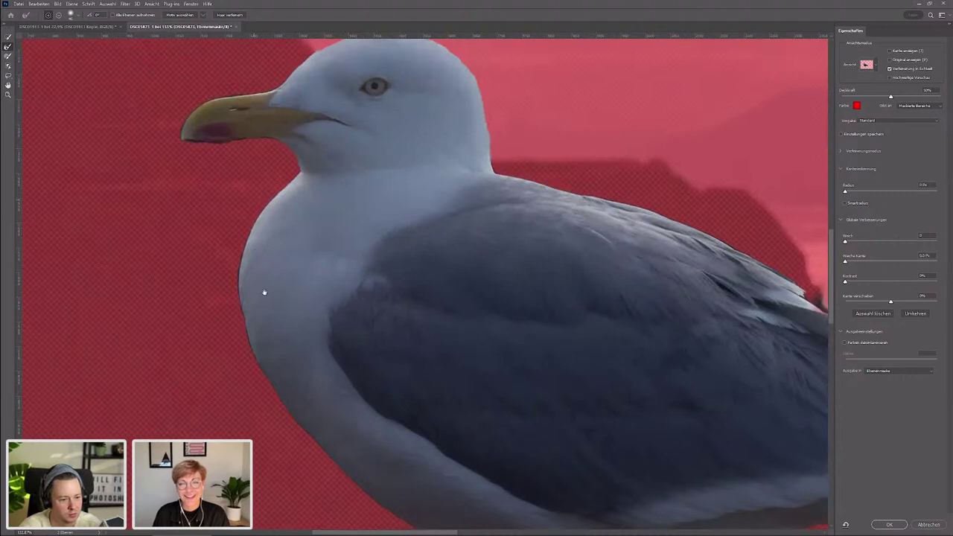
{"action": "scroll", "coordinate": [262, 290], "scroll_direction": "up", "scroll_amount": 1}
{"action": "scroll", "coordinate": [230, 264], "scroll_direction": "down", "scroll_amount": 1}
{"action": "scroll", "coordinate": [412, 303], "scroll_direction": "up", "scroll_amount": 1}
{"action": "scroll", "coordinate": [564, 362], "scroll_direction": "down", "scroll_amount": 3}
{"action": "scroll", "coordinate": [564, 361], "scroll_direction": "right", "scroll_amount": 3}
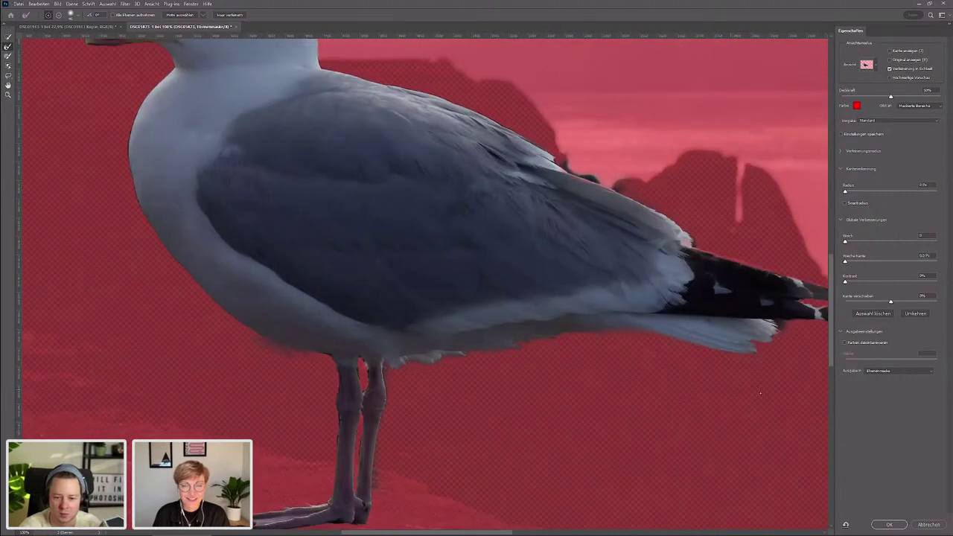
- Apply the refined mask and return to the main document
{"action": "left_click", "coordinate": [890, 527]}
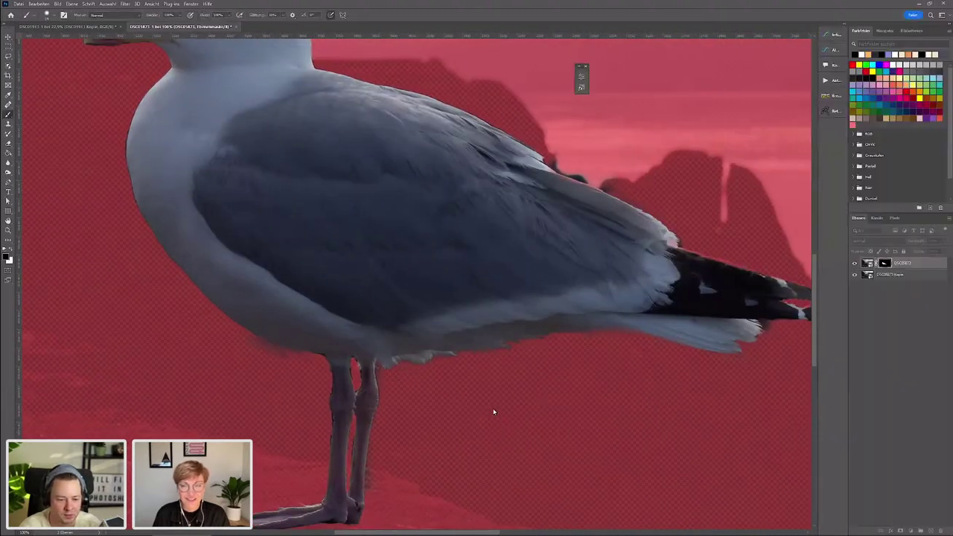
{"action": "scroll", "coordinate": [470, 297], "scroll_direction": "down", "scroll_amount": 3}
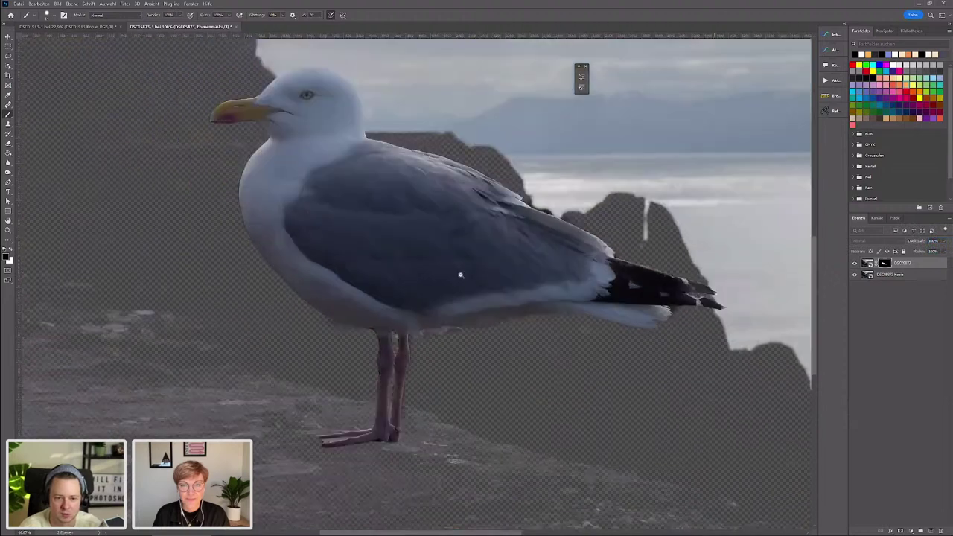
{"action": "scroll", "coordinate": [618, 223], "scroll_direction": "up", "scroll_amount": 5}
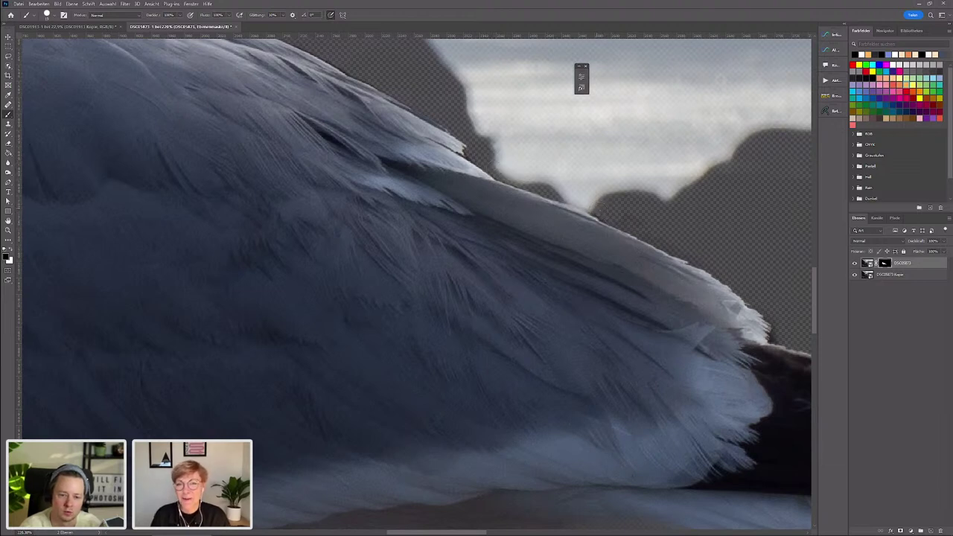
{"action": "scroll", "coordinate": [611, 449], "scroll_direction": "down", "scroll_amount": 5}
{"action": "scroll", "coordinate": [505, 281], "scroll_direction": "down", "scroll_amount": 3}
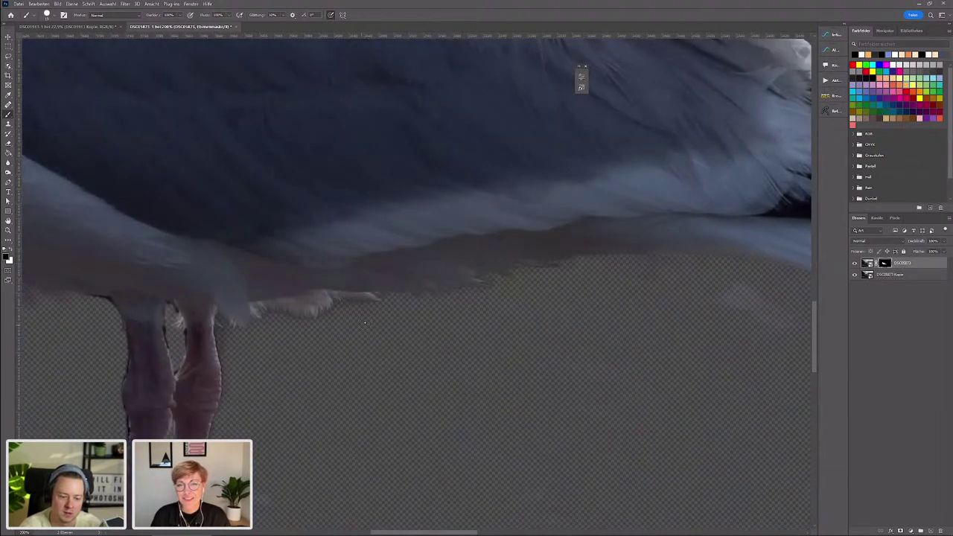
- Zoom in on the belly and paint out the leftover smudges below it on the mask
{"action": "key", "text": "ctrl+0"}
{"action": "scroll", "coordinate": [312, 323], "scroll_direction": "up", "scroll_amount": 2}
{"action": "scroll", "coordinate": [313, 323], "scroll_direction": "up", "scroll_amount": 3}
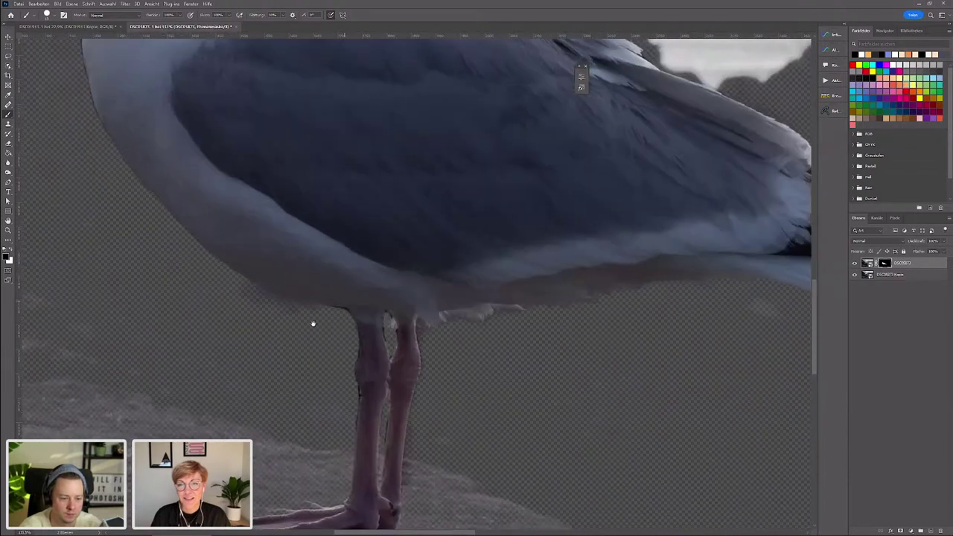
{"action": "scroll", "coordinate": [280, 309], "scroll_direction": "up", "scroll_amount": 3}
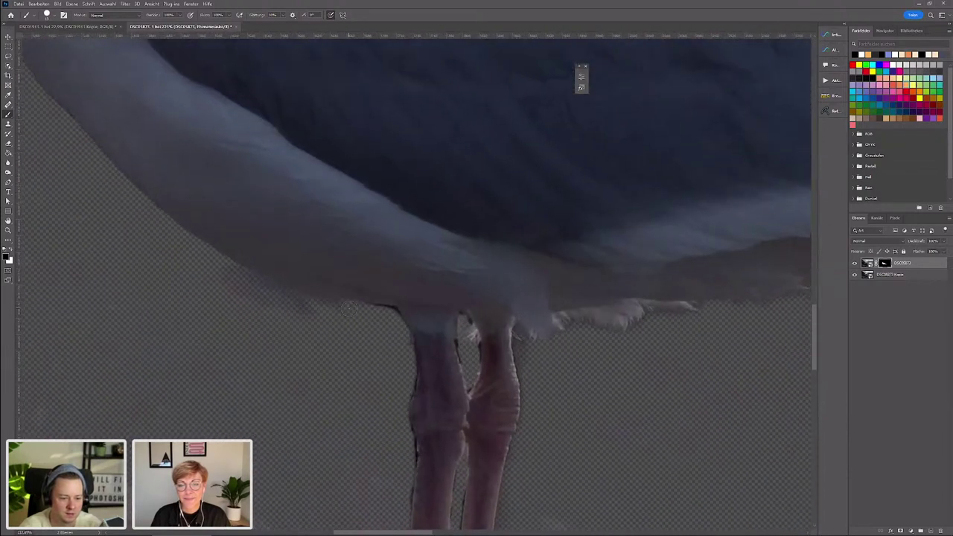
{"action": "left_click_drag", "start_coordinate": [274, 293], "coordinate": [241, 264]}
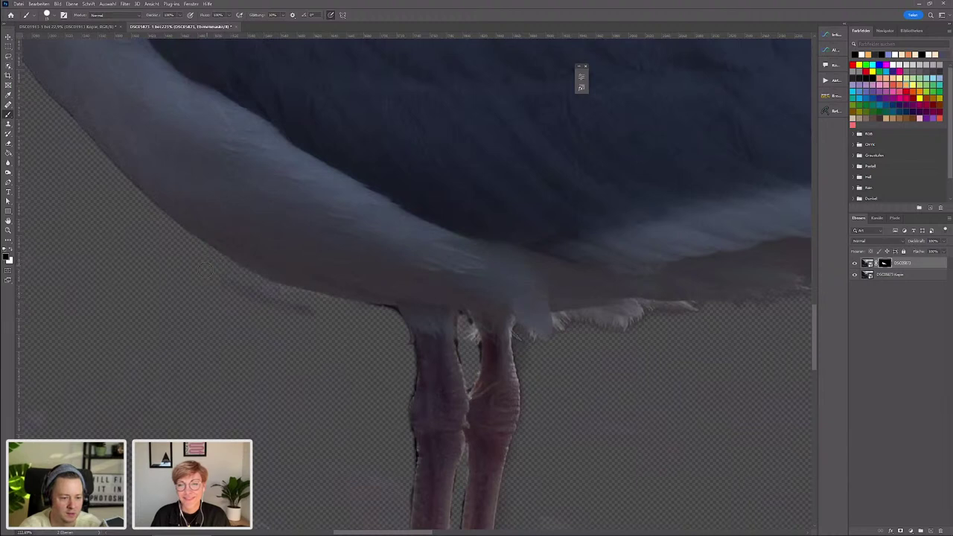
{"action": "left_click_drag", "start_coordinate": [209, 295], "coordinate": [313, 312]}
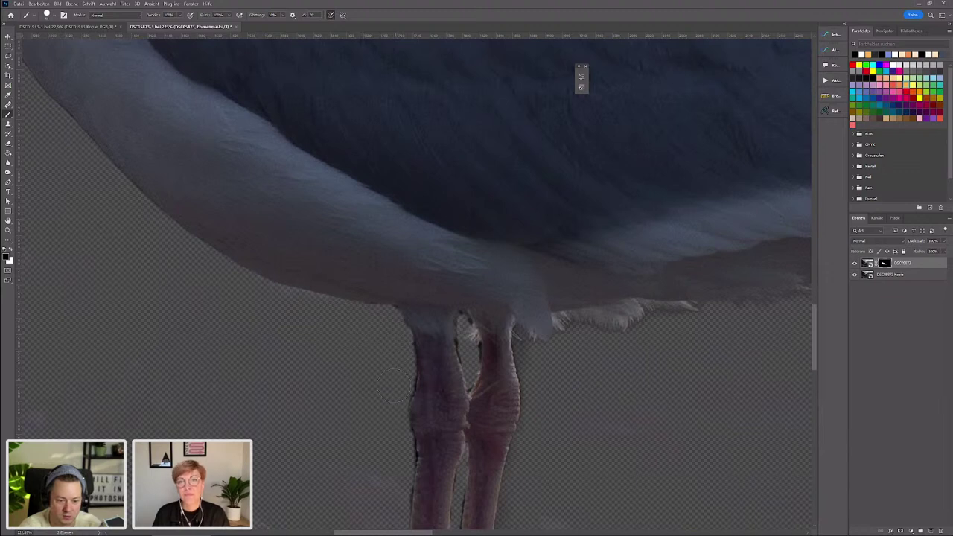
- With a smaller brush, paint the DSC05873 mask to remove the dark fringe along both legs
{"action": "scroll", "coordinate": [396, 396], "scroll_direction": "up", "scroll_amount": 3}
{"action": "left_click", "coordinate": [415, 383]}
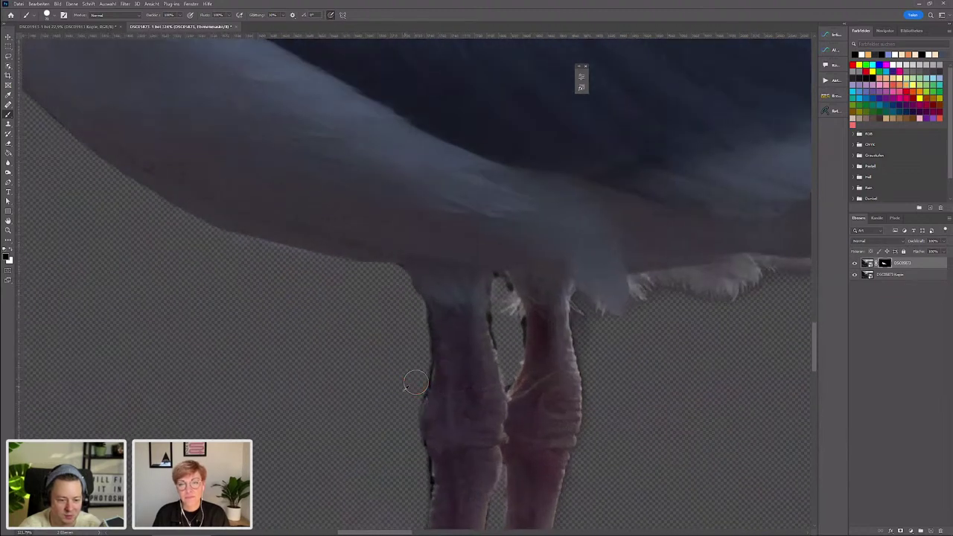
{"action": "right_click", "coordinate": [410, 397], "text": "alt"}
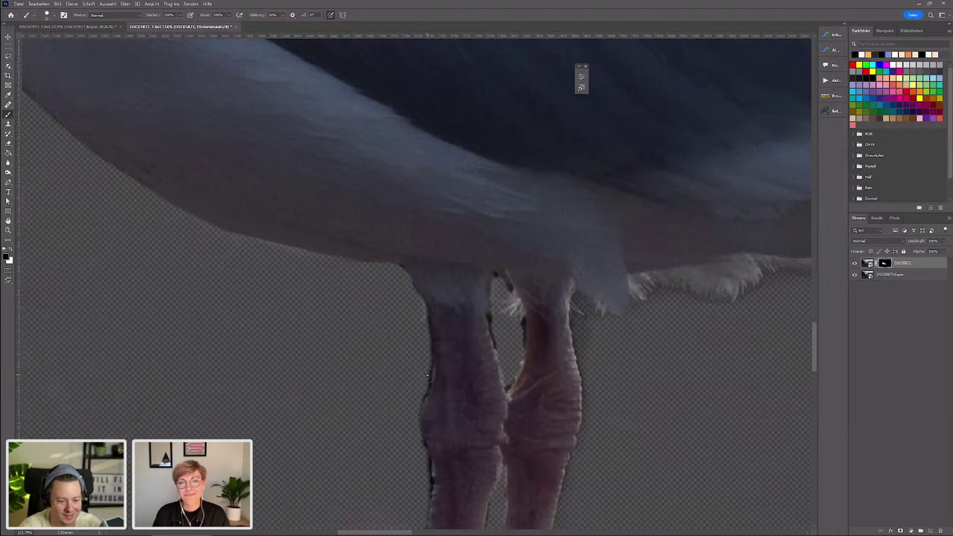
{"action": "left_click_drag", "start_coordinate": [406, 377], "coordinate": [410, 295]}
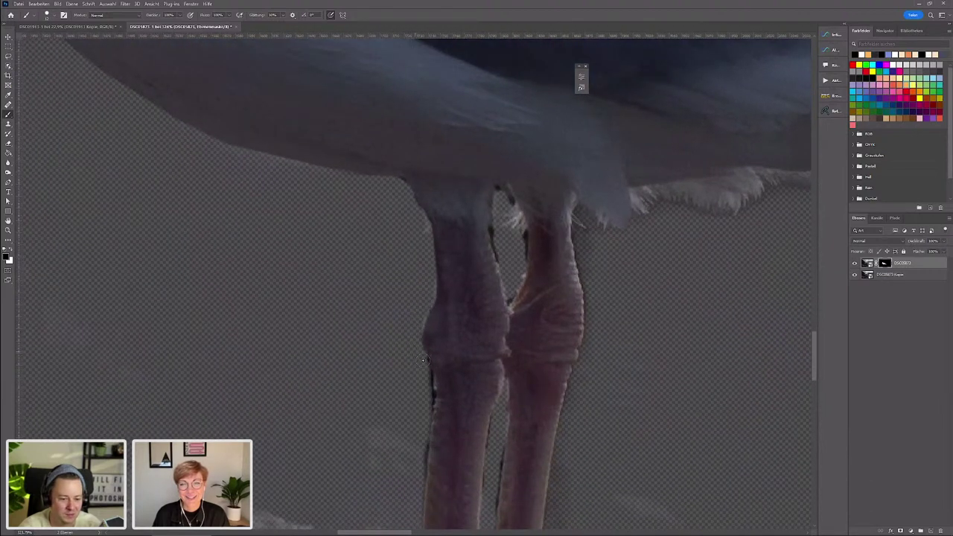
{"action": "left_click_drag", "start_coordinate": [422, 474], "coordinate": [404, 388]}
{"action": "left_click_drag", "start_coordinate": [416, 287], "coordinate": [403, 394]}
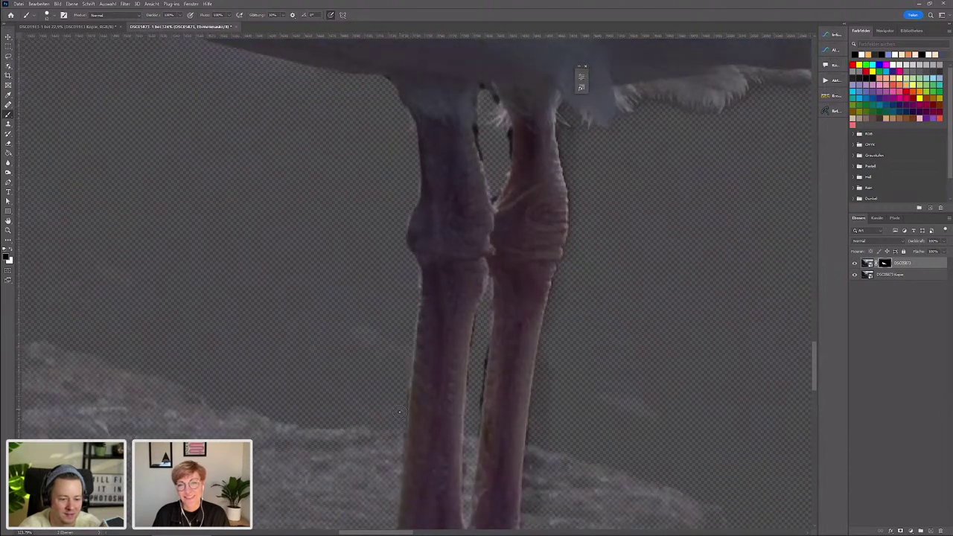
{"action": "left_click_drag", "start_coordinate": [395, 436], "coordinate": [384, 302]}
{"action": "left_click", "coordinate": [464, 307]}
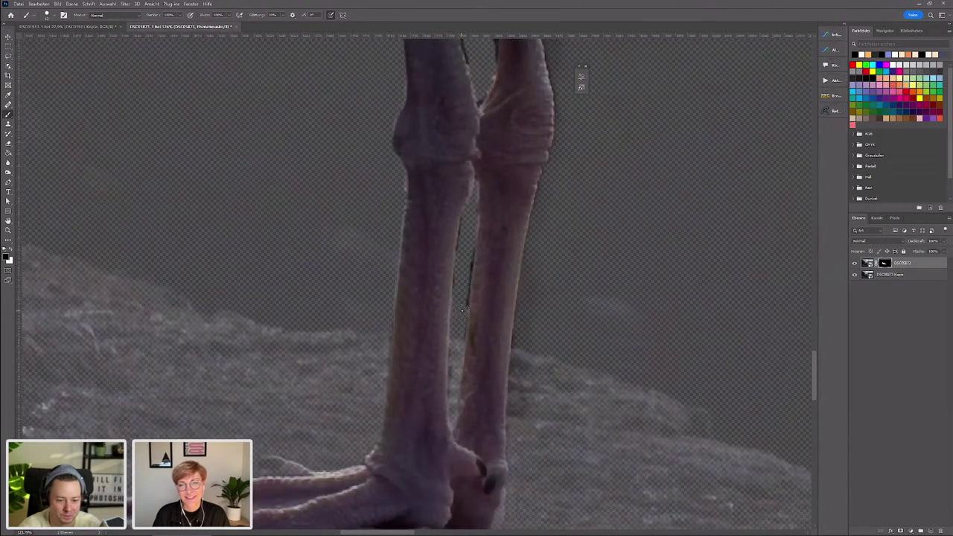
{"action": "left_click", "coordinate": [472, 230], "text": "shift"}
{"action": "left_click_drag", "start_coordinate": [478, 77], "coordinate": [462, 216]}
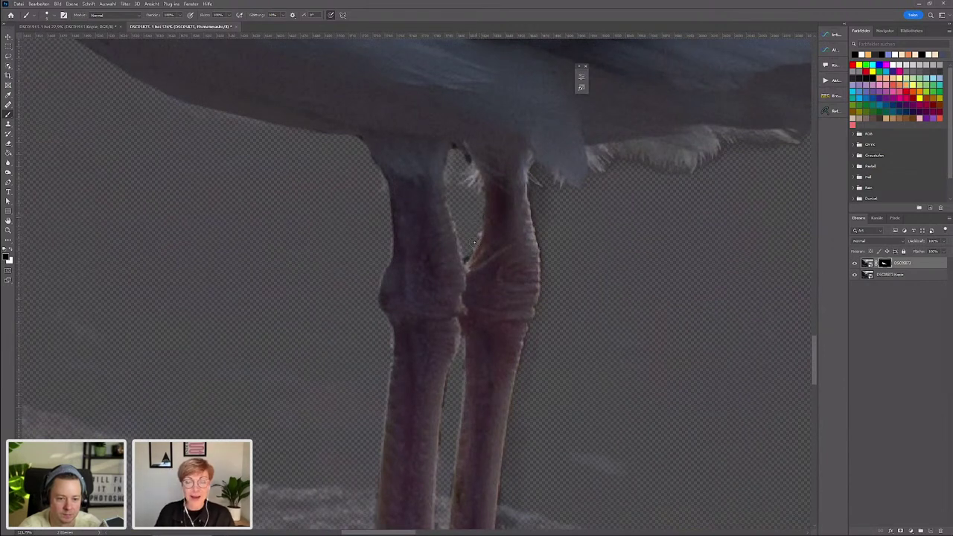
{"action": "left_click_drag", "start_coordinate": [469, 252], "coordinate": [482, 234]}
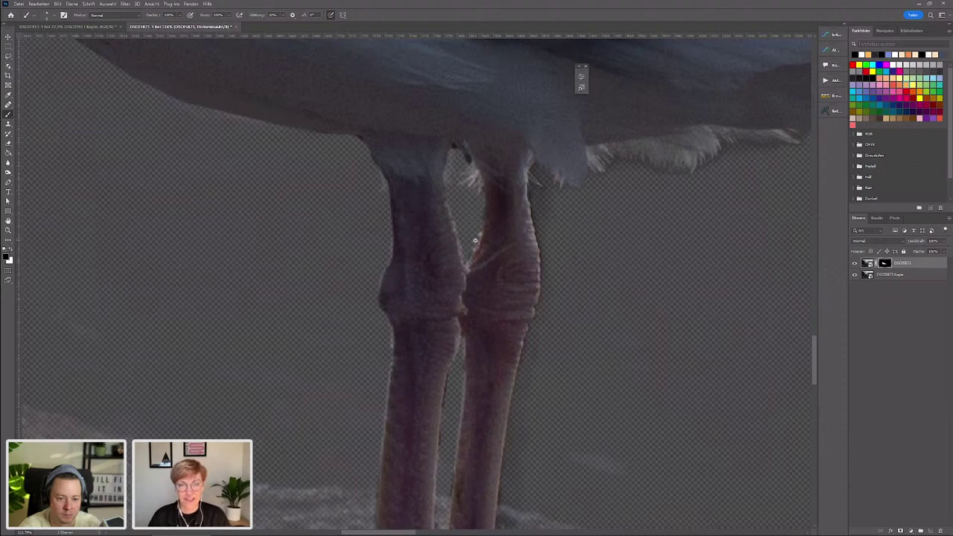
{"action": "scroll", "coordinate": [476, 240], "scroll_direction": "down", "scroll_amount": 3}
{"action": "scroll", "coordinate": [484, 330], "scroll_direction": "up", "scroll_amount": 3}
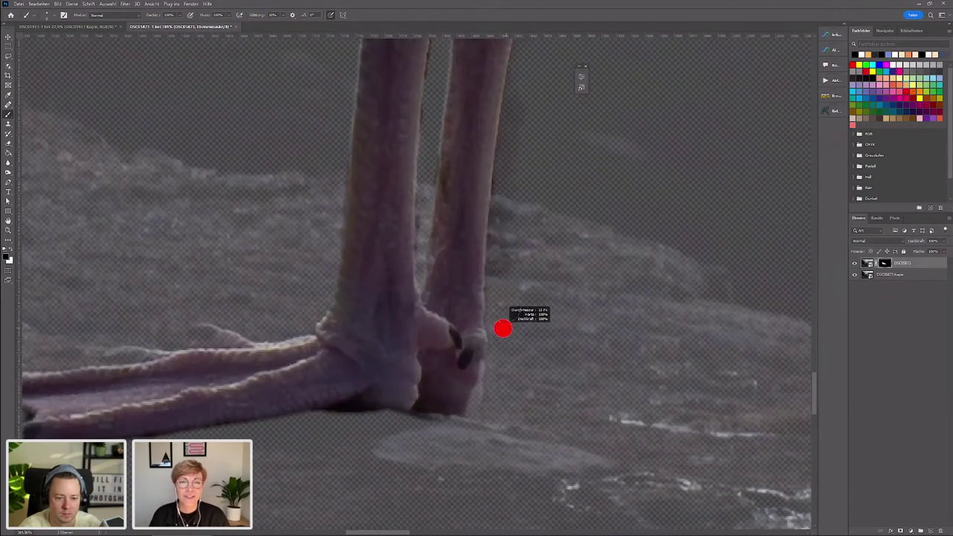
{"action": "left_click_drag", "start_coordinate": [507, 283], "coordinate": [506, 207]}
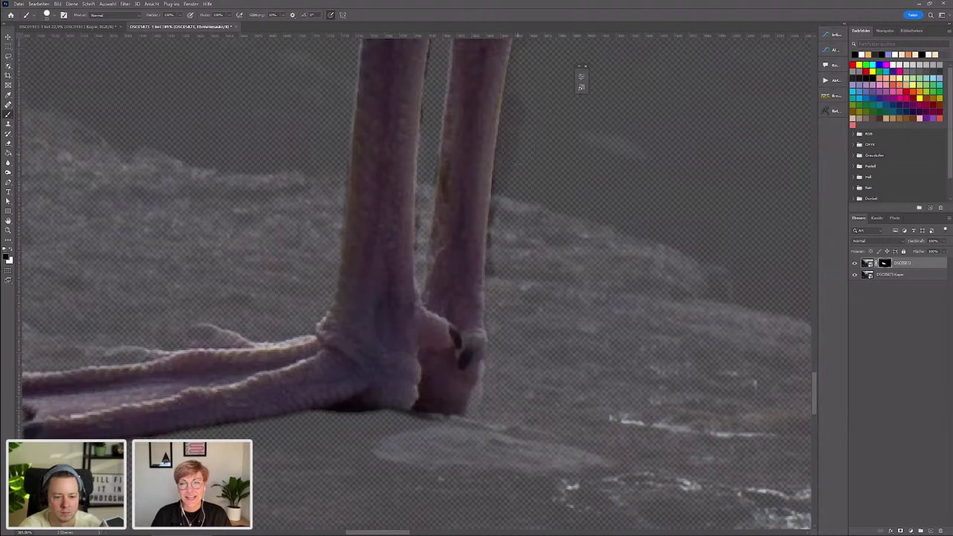
- Paint the mask along the toes to extend the left toe tip and upper toe edge
{"action": "scroll", "coordinate": [519, 288], "scroll_direction": "up", "scroll_amount": 3}
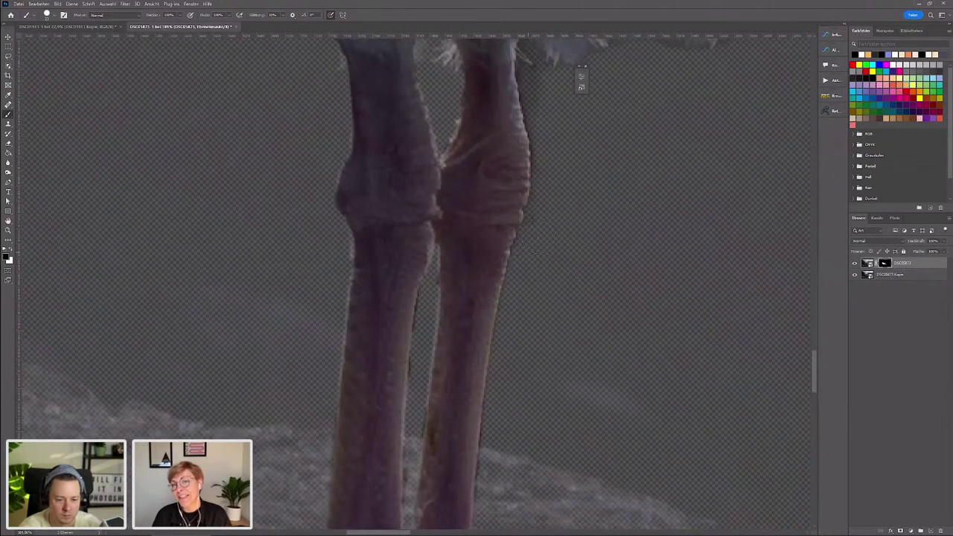
{"action": "scroll", "coordinate": [581, 224], "scroll_direction": "down", "scroll_amount": 2}
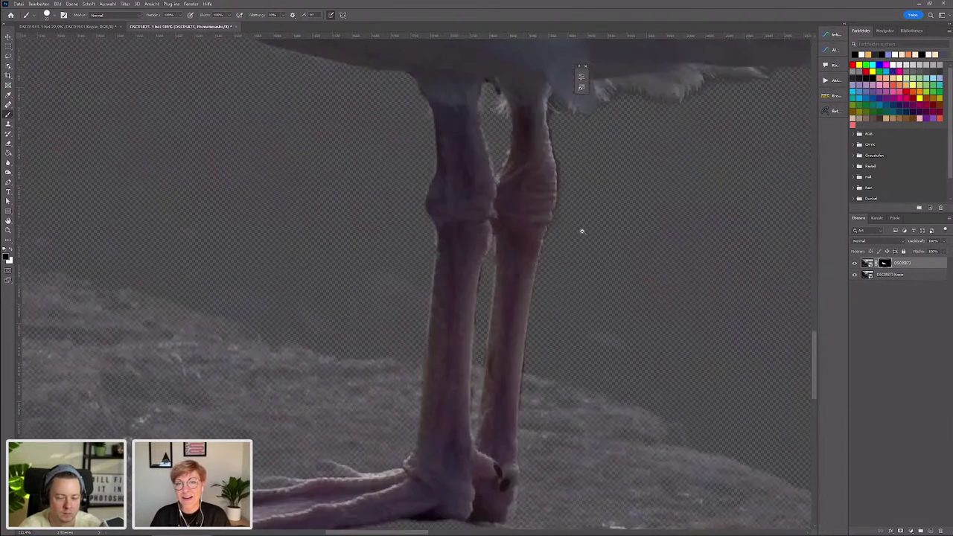
{"action": "scroll", "coordinate": [589, 223], "scroll_direction": "down", "scroll_amount": 2}
{"action": "scroll", "coordinate": [579, 134], "scroll_direction": "up", "scroll_amount": 2}
{"action": "scroll", "coordinate": [578, 135], "scroll_direction": "up", "scroll_amount": 2}
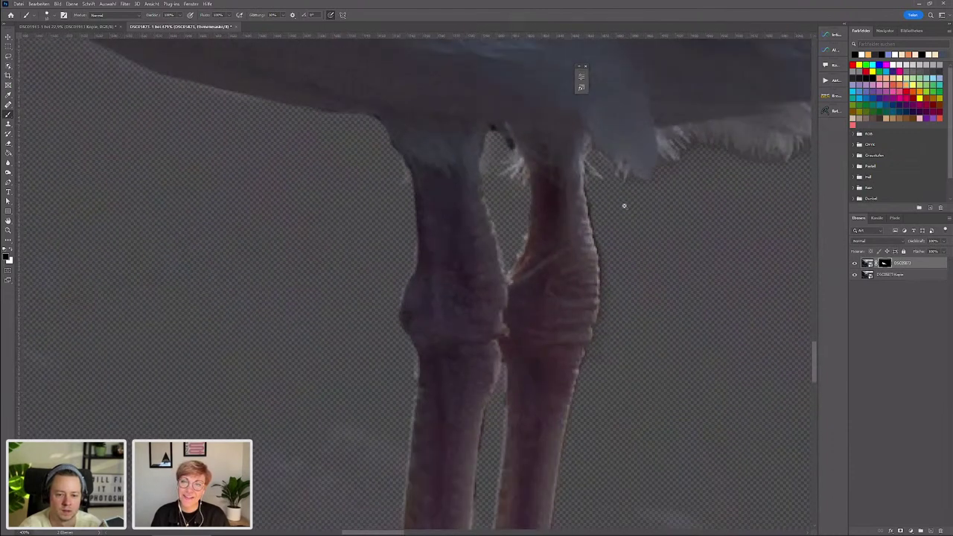
{"action": "scroll", "coordinate": [624, 206], "scroll_direction": "down", "scroll_amount": 2}
{"action": "scroll", "coordinate": [468, 183], "scroll_direction": "down", "scroll_amount": 2}
{"action": "scroll", "coordinate": [469, 194], "scroll_direction": "down", "scroll_amount": 2}
{"action": "scroll", "coordinate": [447, 246], "scroll_direction": "up", "scroll_amount": 2}
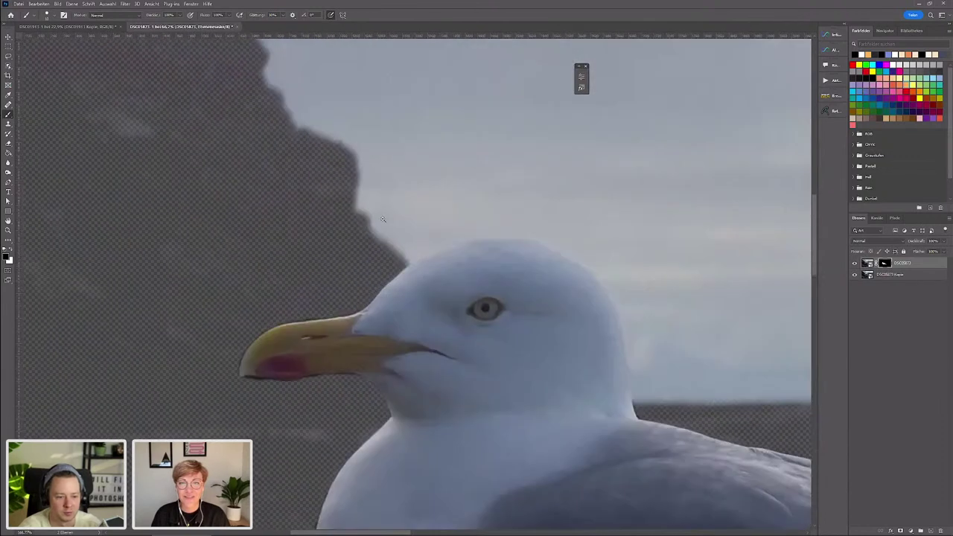
{"action": "scroll", "coordinate": [490, 268], "scroll_direction": "up", "scroll_amount": 2}
{"action": "scroll", "coordinate": [490, 268], "scroll_direction": "up", "scroll_amount": 2}
{"action": "scroll", "coordinate": [452, 248], "scroll_direction": "down", "scroll_amount": 2}
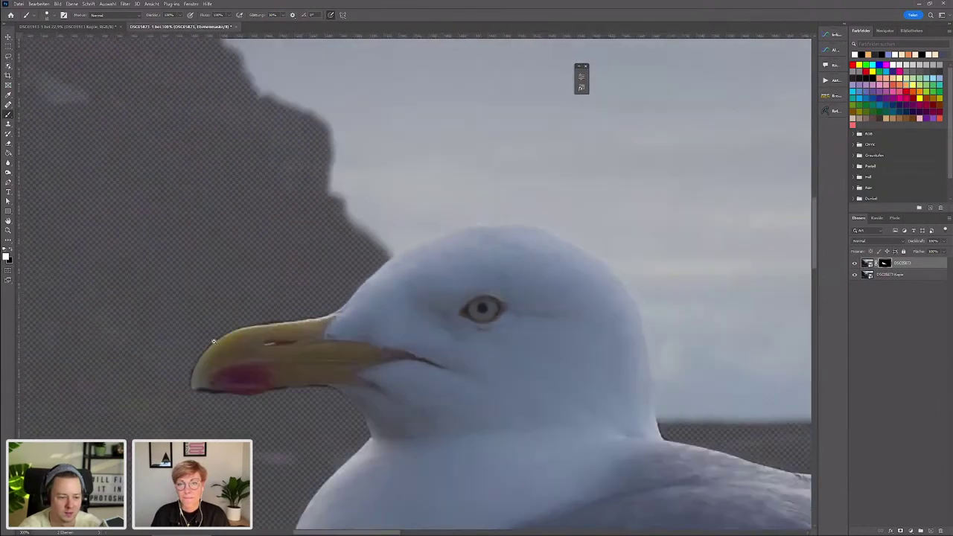
{"action": "scroll", "coordinate": [241, 355], "scroll_direction": "down", "scroll_amount": 3}
{"action": "scroll", "coordinate": [242, 355], "scroll_direction": "down", "scroll_amount": 2}
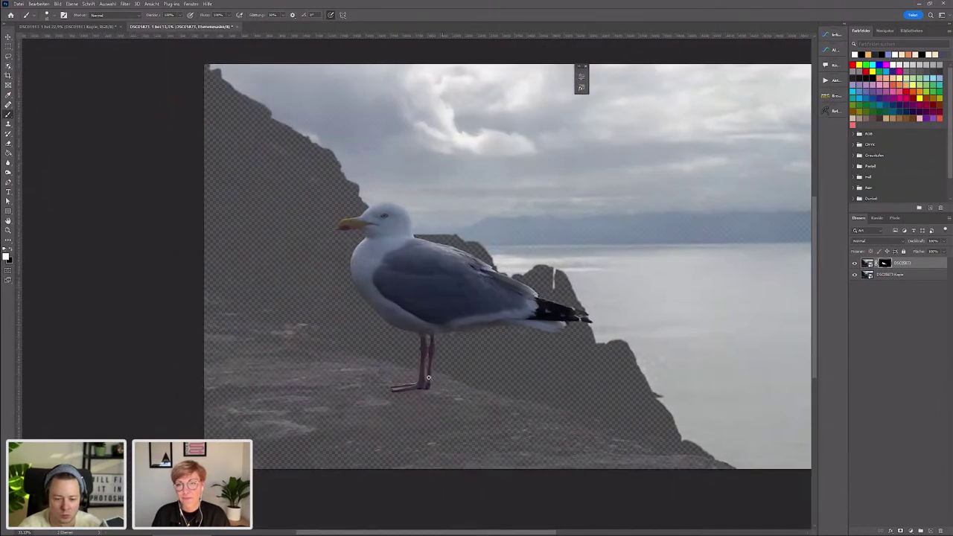
{"action": "scroll", "coordinate": [676, 343], "scroll_direction": "up", "scroll_amount": 2}
{"action": "scroll", "coordinate": [342, 352], "scroll_direction": "up", "scroll_amount": 3}
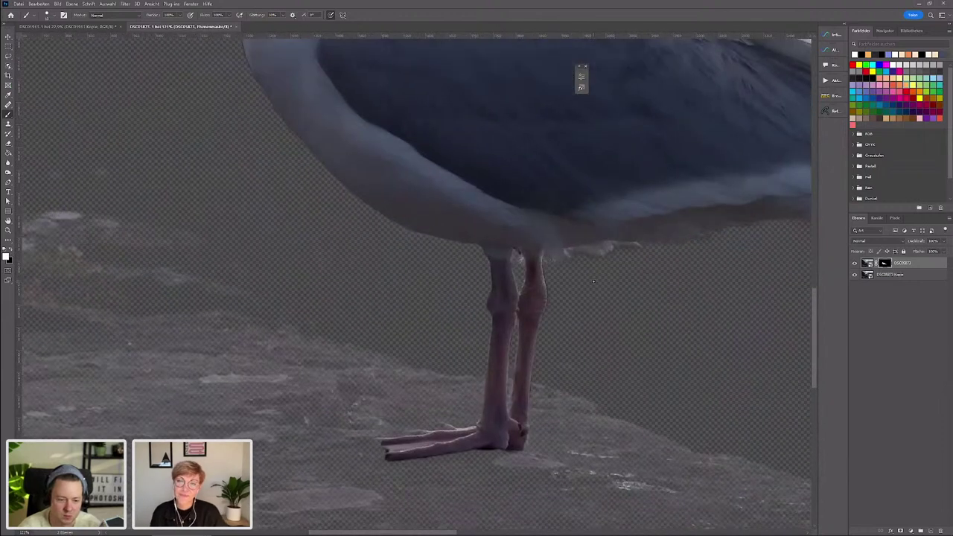
{"action": "scroll", "coordinate": [423, 424], "scroll_direction": "up", "scroll_amount": 3}
{"action": "scroll", "coordinate": [423, 424], "scroll_direction": "up", "scroll_amount": 2}
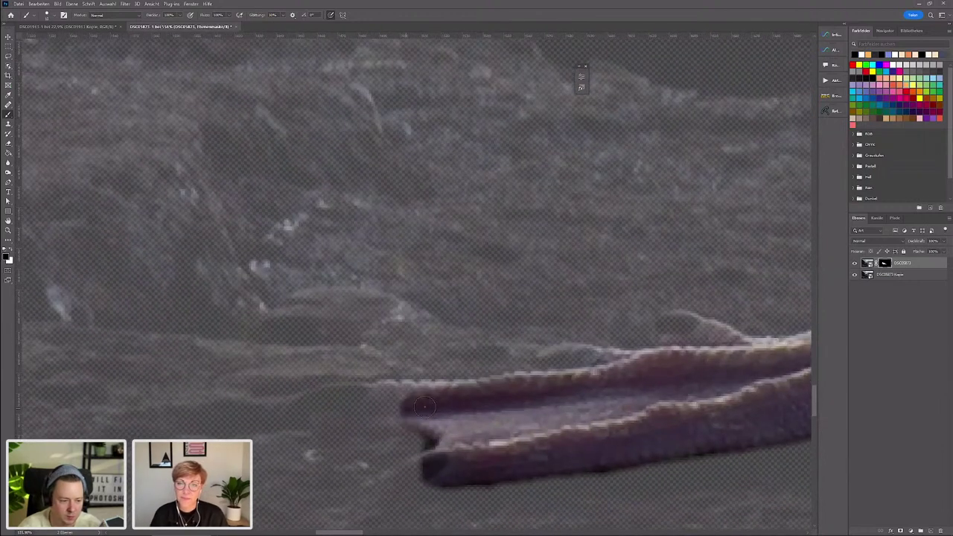
{"action": "mouse_move", "coordinate": [417, 400]}
{"action": "left_mouse_down"}
{"action": "mouse_move", "coordinate": [394, 397]}
{"action": "mouse_move", "coordinate": [317, 424]}
{"action": "left_mouse_up"}
{"action": "left_click_drag", "start_coordinate": [522, 398], "coordinate": [392, 388]}
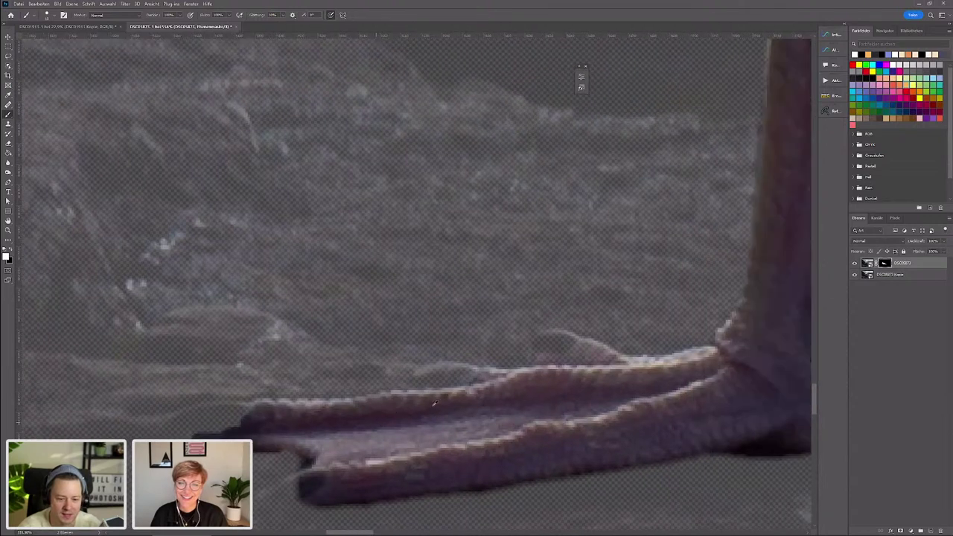
{"action": "left_click", "coordinate": [393, 388]}
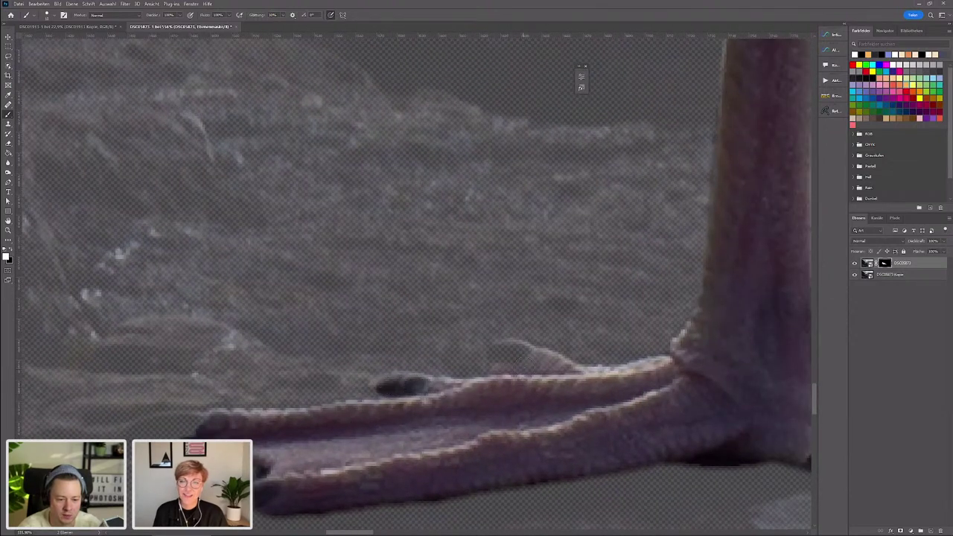
{"action": "mouse_move", "coordinate": [525, 368]}
{"action": "left_mouse_down"}
{"action": "mouse_move", "coordinate": [499, 358]}
{"action": "mouse_move", "coordinate": [504, 365]}
{"action": "left_mouse_up"}
{"action": "scroll", "coordinate": [546, 350], "scroll_direction": "down", "scroll_amount": 3}
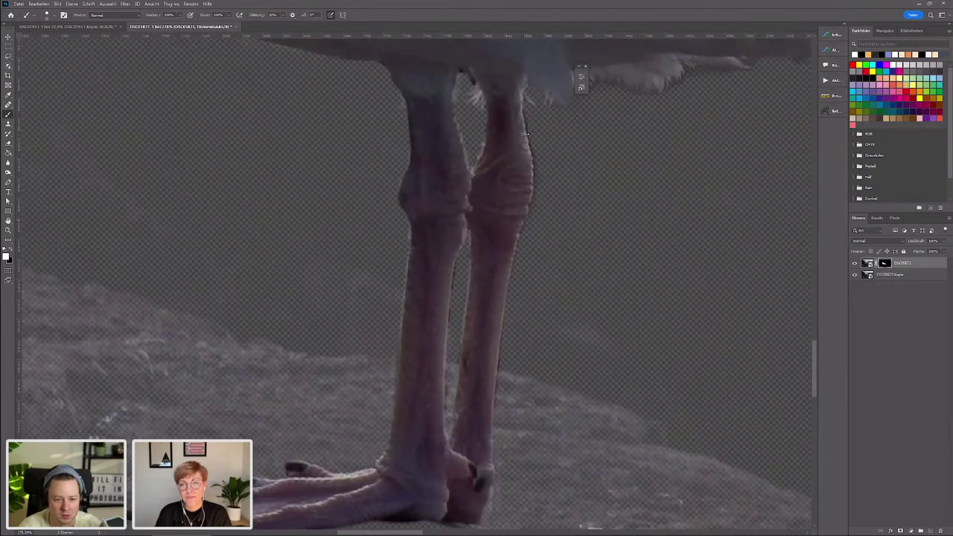
{"action": "mouse_move", "coordinate": [527, 134]}
{"action": "left_mouse_down"}
{"action": "mouse_move", "coordinate": [657, 241]}
{"action": "mouse_move", "coordinate": [613, 394]}
{"action": "mouse_move", "coordinate": [351, 276]}
{"action": "mouse_move", "coordinate": [434, 330]}
{"action": "left_mouse_up"}
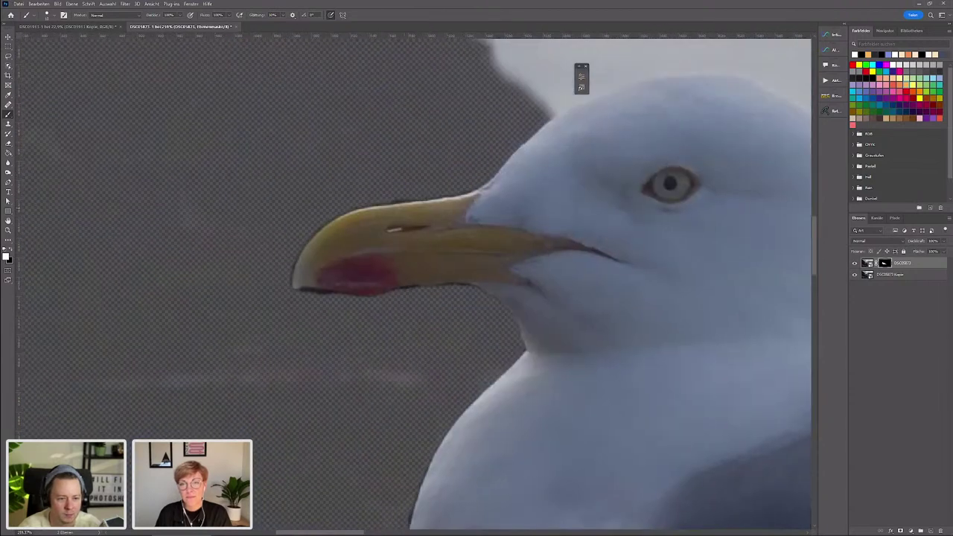
{"action": "scroll", "coordinate": [371, 273], "scroll_direction": "down", "scroll_amount": 2}
{"action": "scroll", "coordinate": [370, 313], "scroll_direction": "down", "scroll_amount": 2}
{"action": "scroll", "coordinate": [371, 313], "scroll_direction": "up", "scroll_amount": 3}
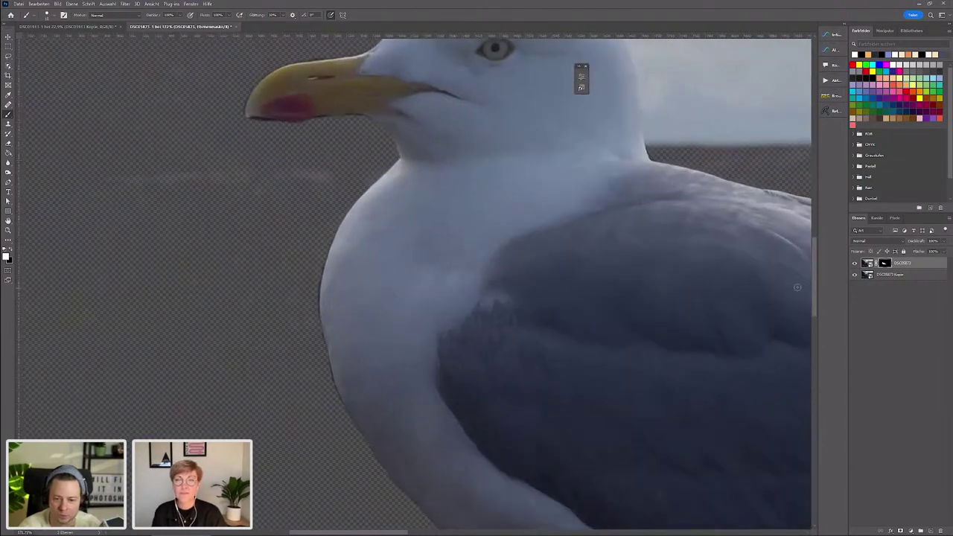
- Open the Dunkle Bereiche vergrößern filter and inspect its effect on the head, back and wing tips
{"action": "left_click", "coordinate": [125, 4]}
{"action": "mouse_move", "coordinate": [44, 155]}
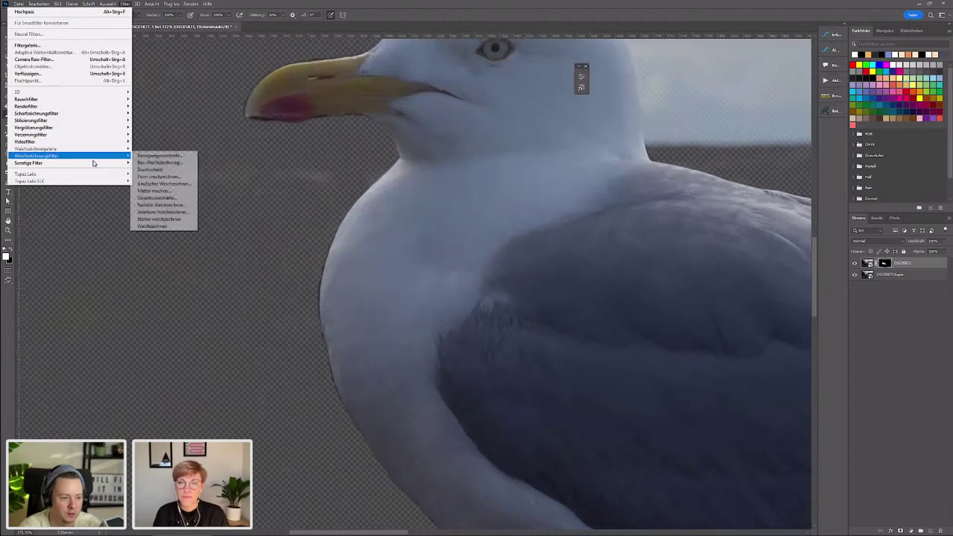
{"action": "left_click", "coordinate": [164, 163]}
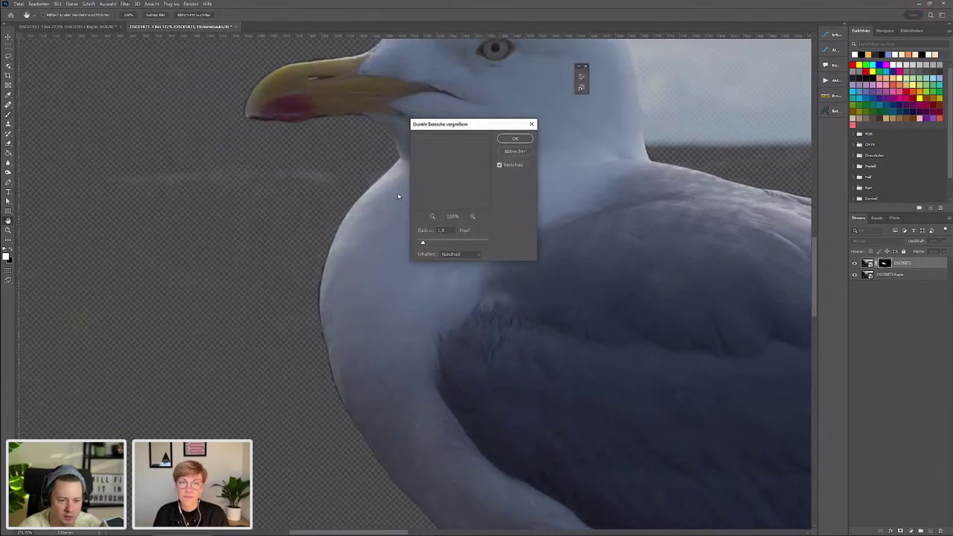
{"action": "left_click_drag", "start_coordinate": [331, 159], "coordinate": [392, 280]}
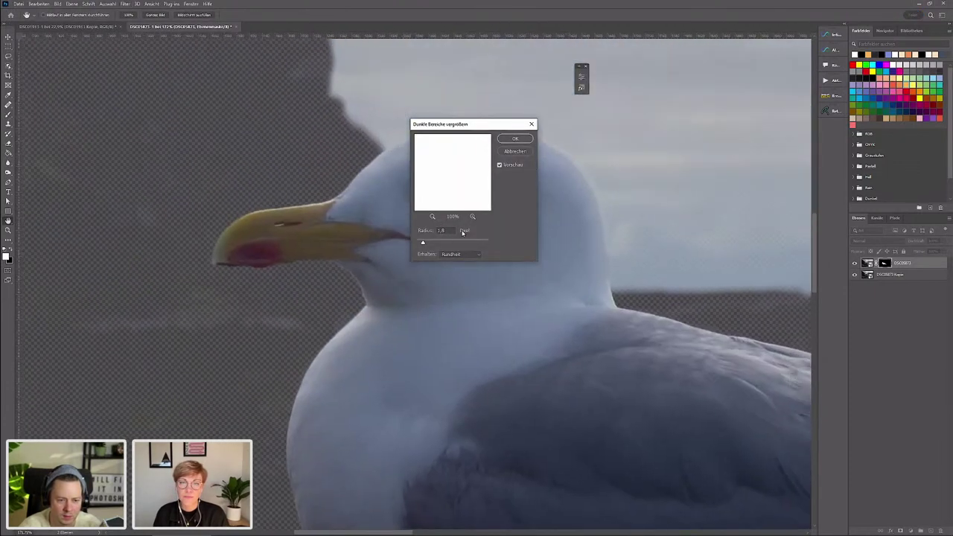
{"action": "mouse_move", "coordinate": [395, 416]}
{"action": "left_mouse_down"}
{"action": "mouse_move", "coordinate": [349, 217]}
{"action": "mouse_move", "coordinate": [181, 162]}
{"action": "left_mouse_up"}
{"action": "scroll", "coordinate": [223, 119], "scroll_direction": "down", "scroll_amount": 5}
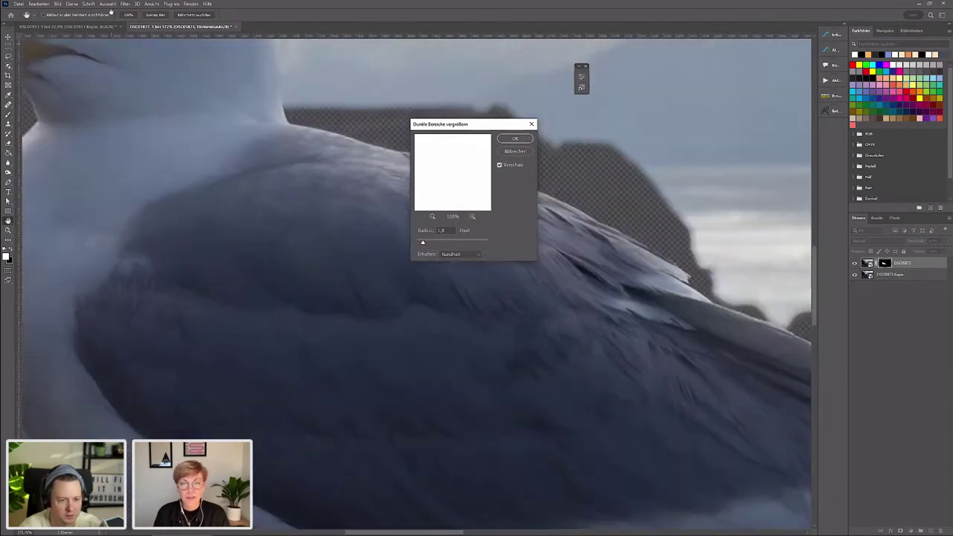
{"action": "scroll", "coordinate": [268, 81], "scroll_direction": "down", "scroll_amount": 5}
{"action": "mouse_move", "coordinate": [376, 289]}
{"action": "left_mouse_down"}
{"action": "mouse_move", "coordinate": [219, 184]}
{"action": "mouse_move", "coordinate": [81, 254]}
{"action": "mouse_move", "coordinate": [166, 377]}
{"action": "mouse_move", "coordinate": [206, 315]}
{"action": "mouse_move", "coordinate": [276, 322]}
{"action": "left_mouse_up"}
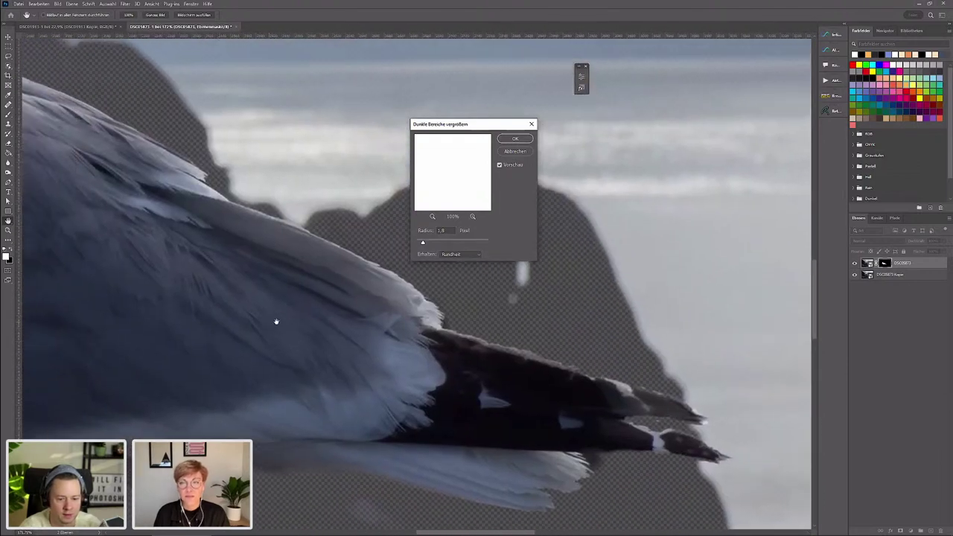
- Compare the edges with Vorschau toggled, then apply the filter at 1,8 pixel radius
{"action": "left_click", "coordinate": [500, 165]}
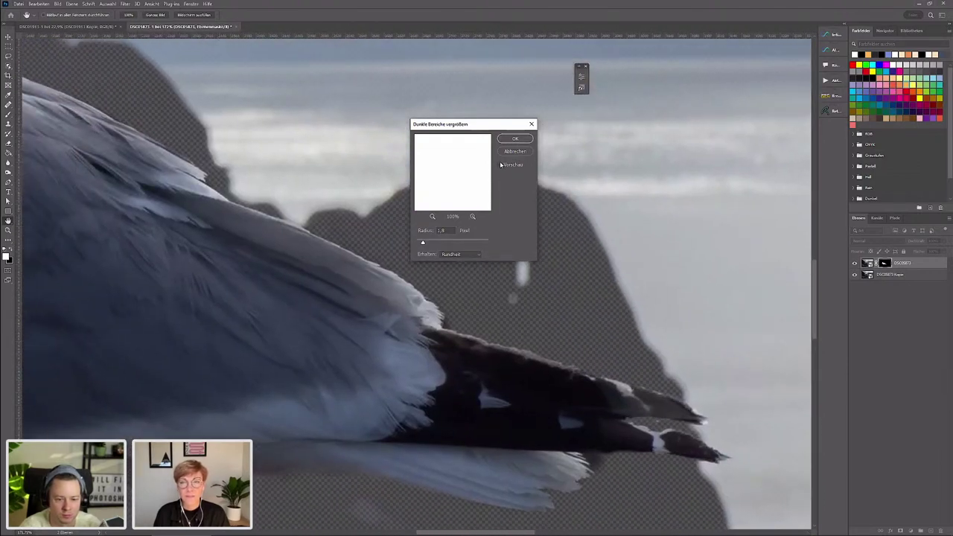
{"action": "left_click", "coordinate": [500, 164]}
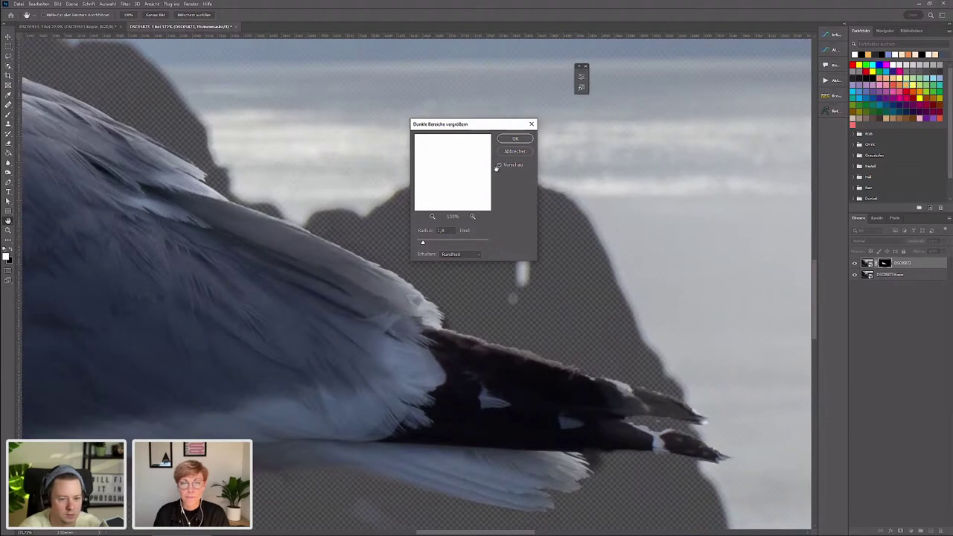
{"action": "left_click", "coordinate": [498, 166]}
{"action": "left_click", "coordinate": [499, 165]}
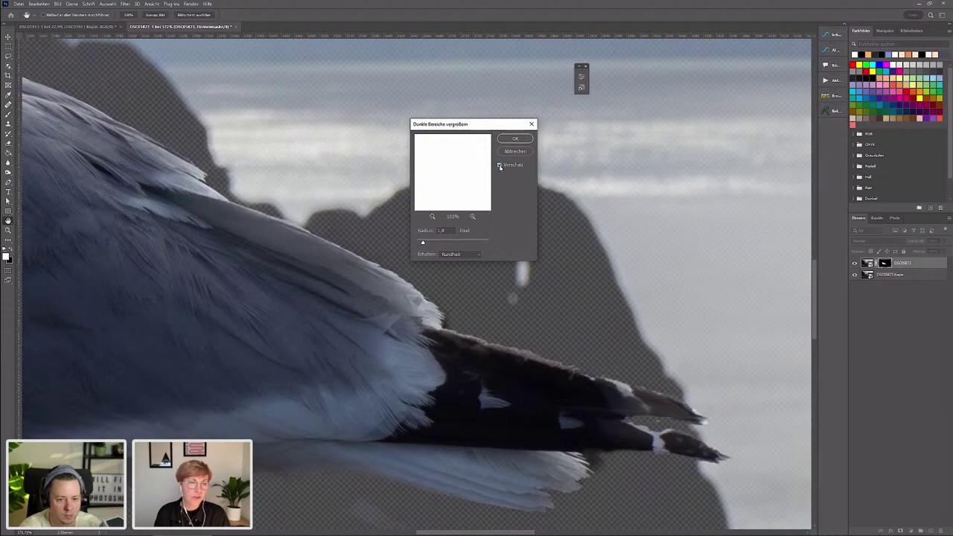
{"action": "left_click", "coordinate": [499, 165]}
{"action": "left_click", "coordinate": [514, 139]}
{"action": "key", "text": "b"}
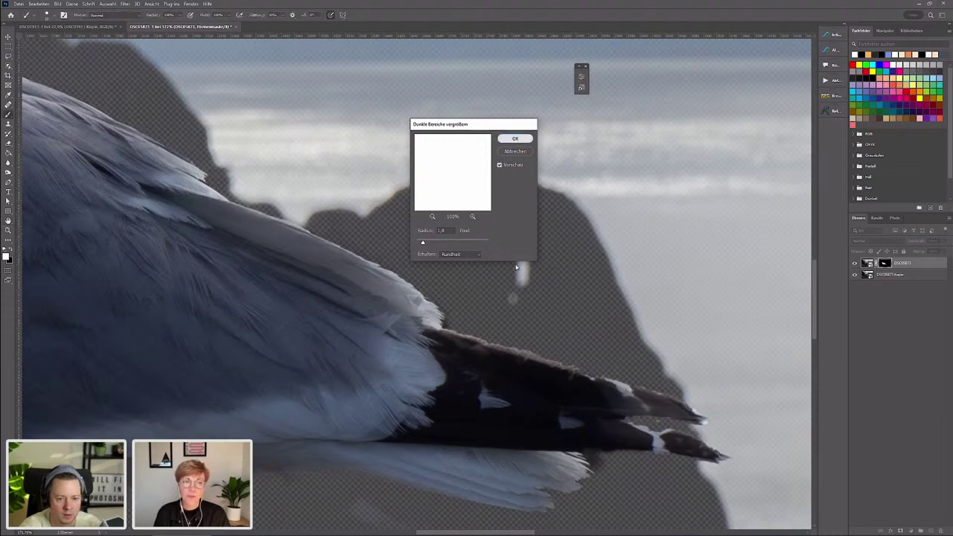
{"action": "key", "text": "ctrl+1"}
{"action": "scroll", "coordinate": [372, 255], "scroll_direction": "down", "scroll_amount": 3}
- Select the DSC05873 Kopie layer and add a new empty layer, Ebene 1, above it
{"action": "scroll", "coordinate": [347, 186], "scroll_direction": "up", "scroll_amount": 5}
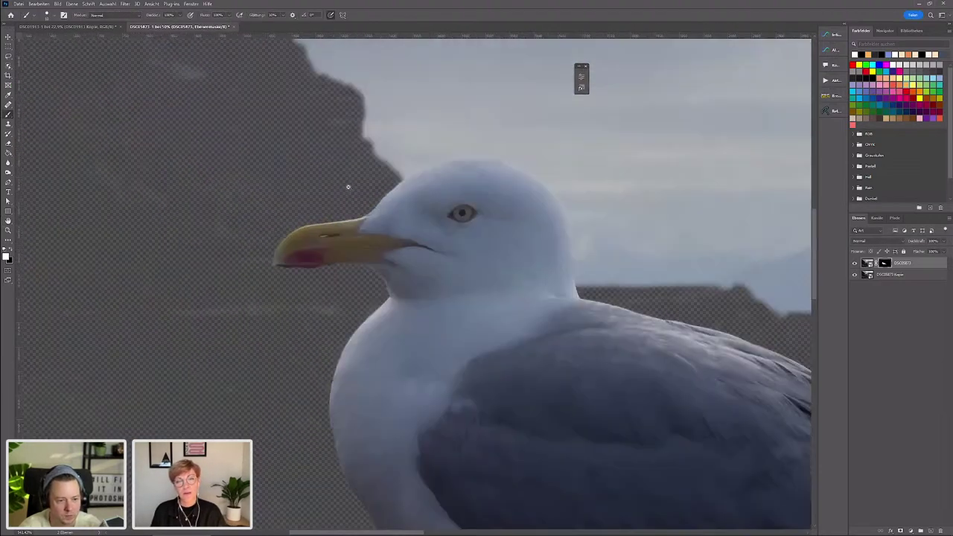
{"action": "scroll", "coordinate": [347, 186], "scroll_direction": "up", "scroll_amount": 1}
{"action": "scroll", "coordinate": [563, 290], "scroll_direction": "down", "scroll_amount": 3}
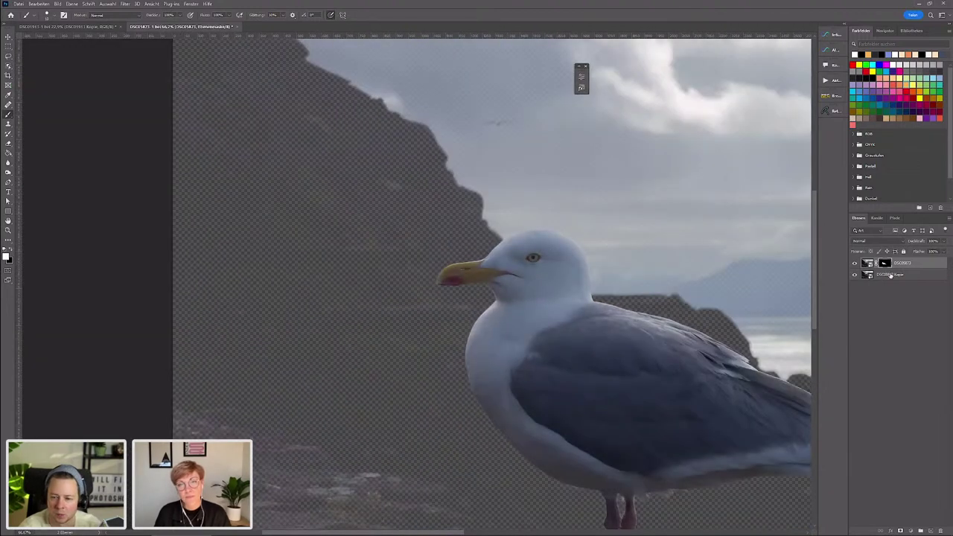
{"action": "left_click", "coordinate": [892, 275]}
{"action": "scroll", "coordinate": [400, 306], "scroll_direction": "down", "scroll_amount": 2}
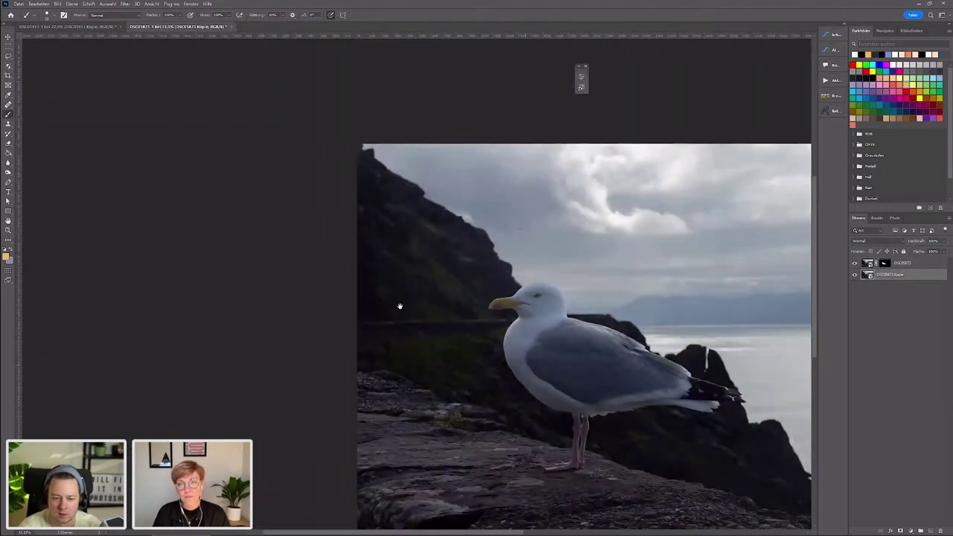
{"action": "left_click_drag", "start_coordinate": [400, 306], "coordinate": [256, 236]}
{"action": "key", "text": "v"}
{"action": "scroll", "coordinate": [417, 358], "scroll_direction": "down", "scroll_amount": 1}
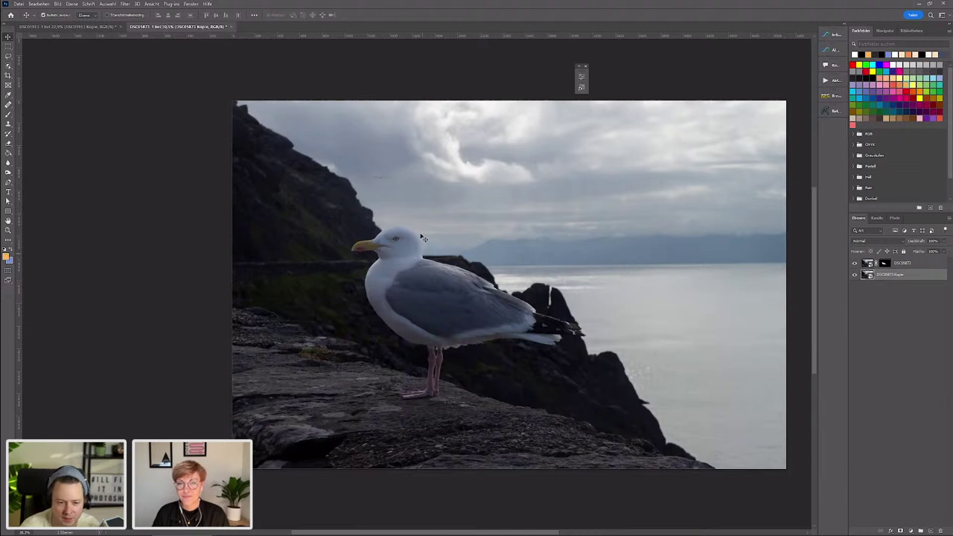
{"action": "left_click", "coordinate": [932, 531]}
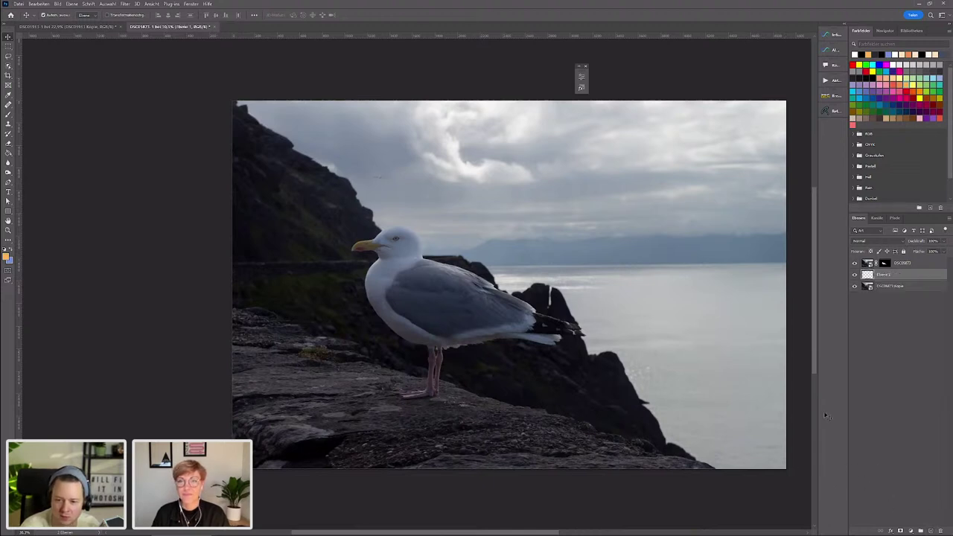
- Sample a grey from the photo, hide Ebene 1, and reselect DSC05873 Kopie for filtering
{"action": "left_click", "coordinate": [6, 115]}
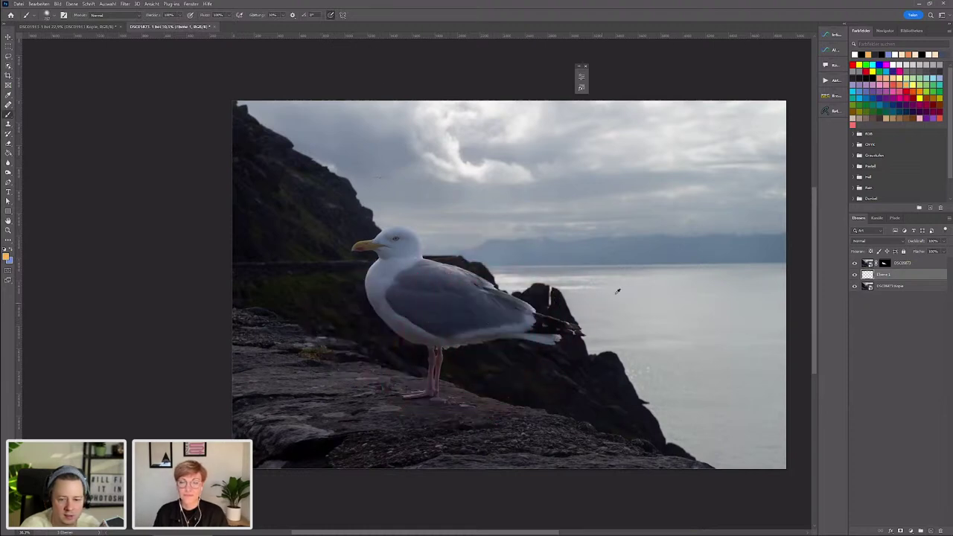
{"action": "left_click", "coordinate": [678, 256], "text": "alt"}
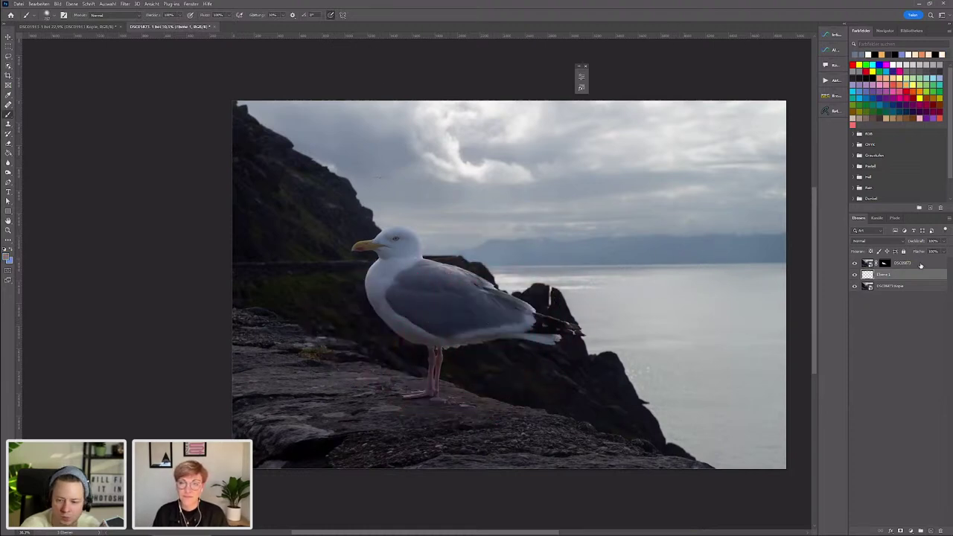
{"action": "left_click", "coordinate": [855, 275]}
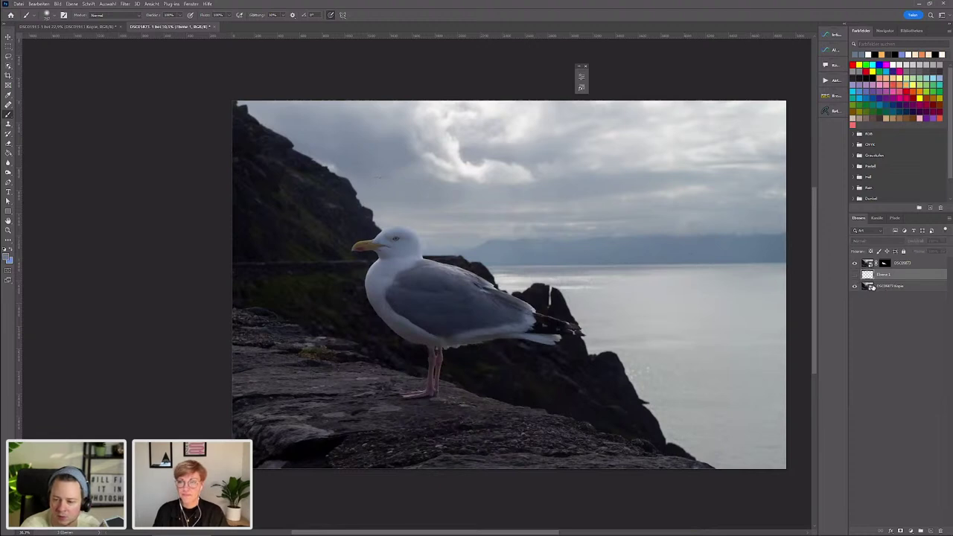
{"action": "left_click", "coordinate": [875, 289]}
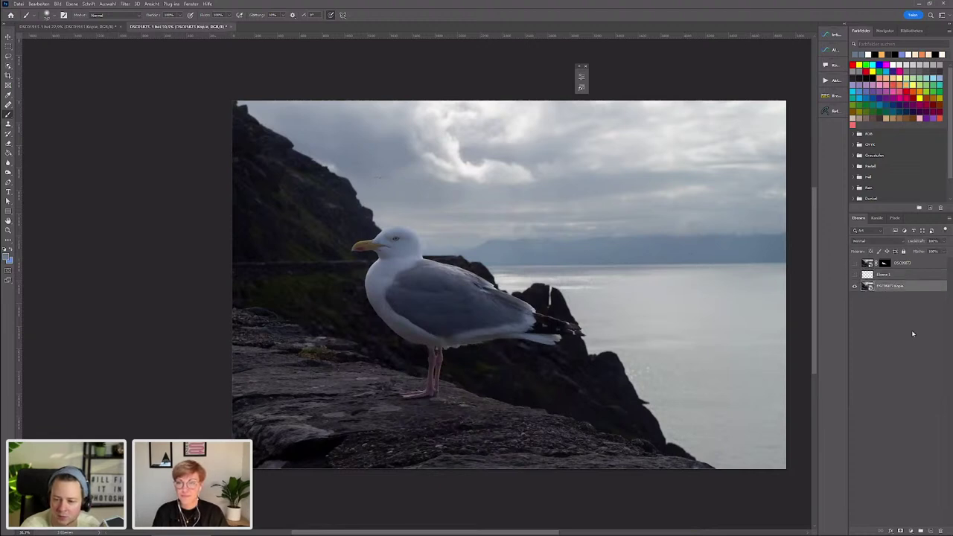
{"action": "left_click", "coordinate": [125, 4]}
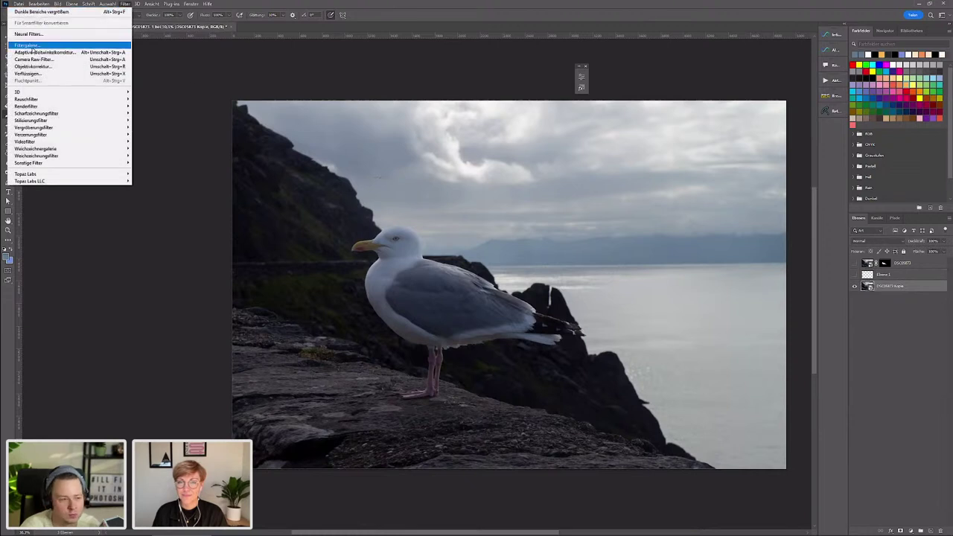
- Run the Tiefenunschärfe neural filter with 'Nur Ausgabe Tiefen-Map' output to a new layer, Ebene 2
{"action": "key", "text": "Escape"}
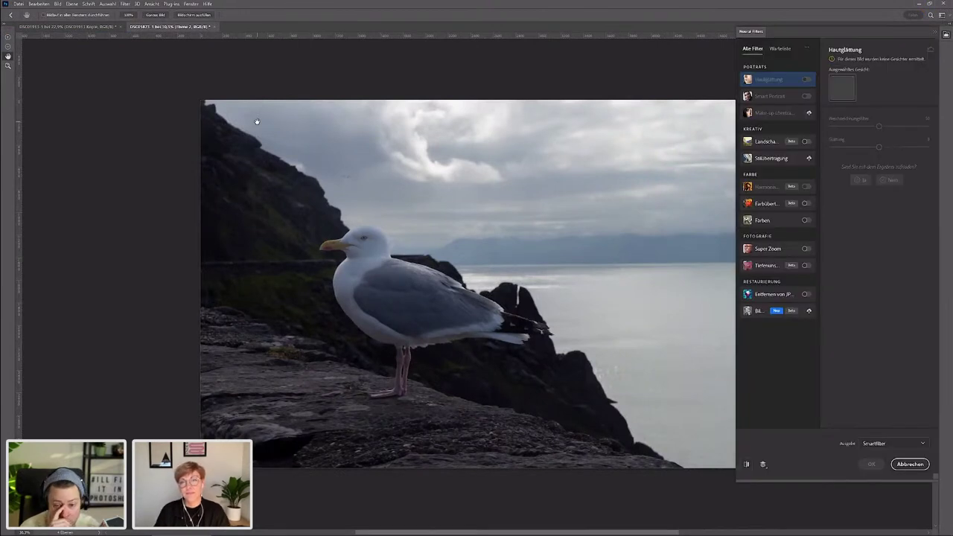
{"action": "left_click", "coordinate": [805, 266]}
{"action": "left_click", "coordinate": [806, 265]}
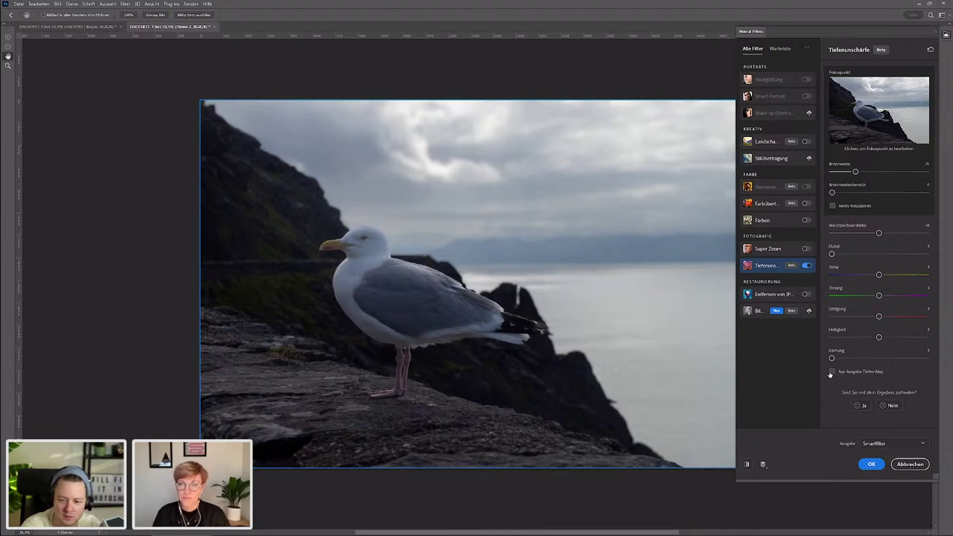
{"action": "left_click", "coordinate": [832, 371]}
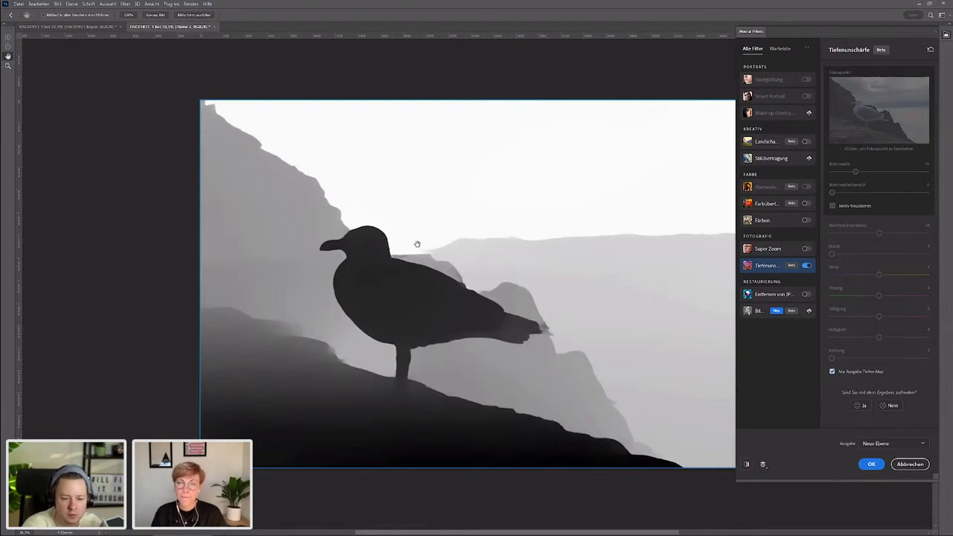
{"action": "left_click", "coordinate": [869, 465]}
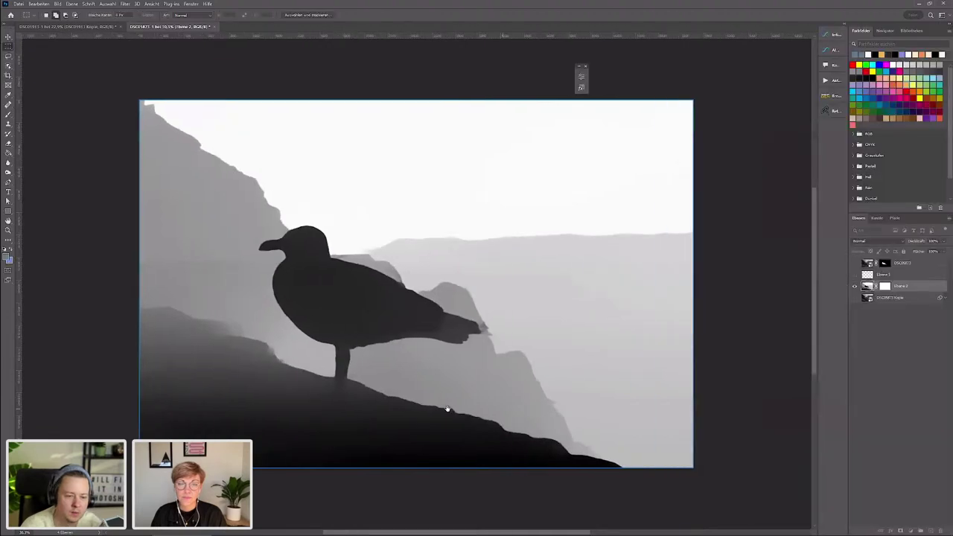
- Lower Ebene 2's opacity to 75% so the gull photo shows through the depth map
{"action": "key", "text": "b"}
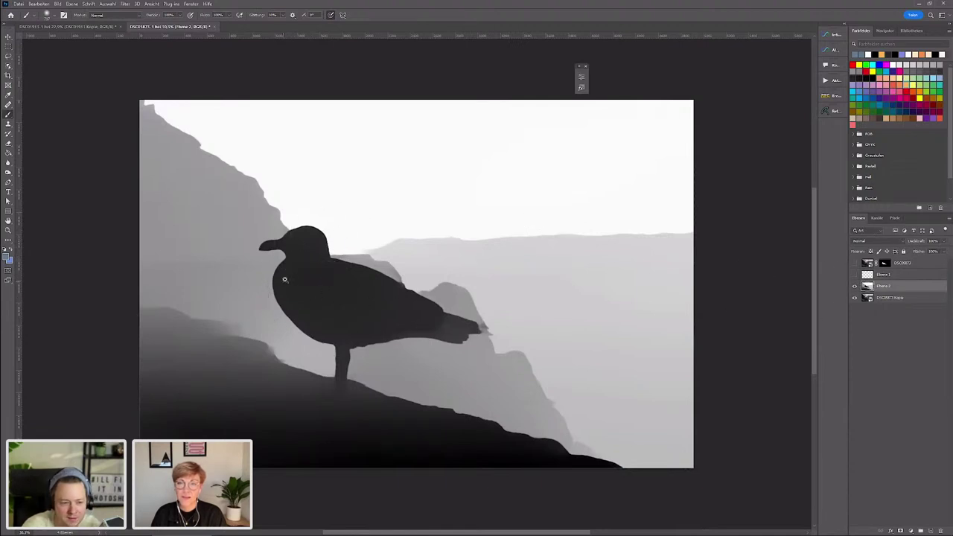
{"action": "scroll", "coordinate": [285, 281], "scroll_direction": "up", "scroll_amount": 3}
{"action": "scroll", "coordinate": [318, 238], "scroll_direction": "down", "scroll_amount": 3}
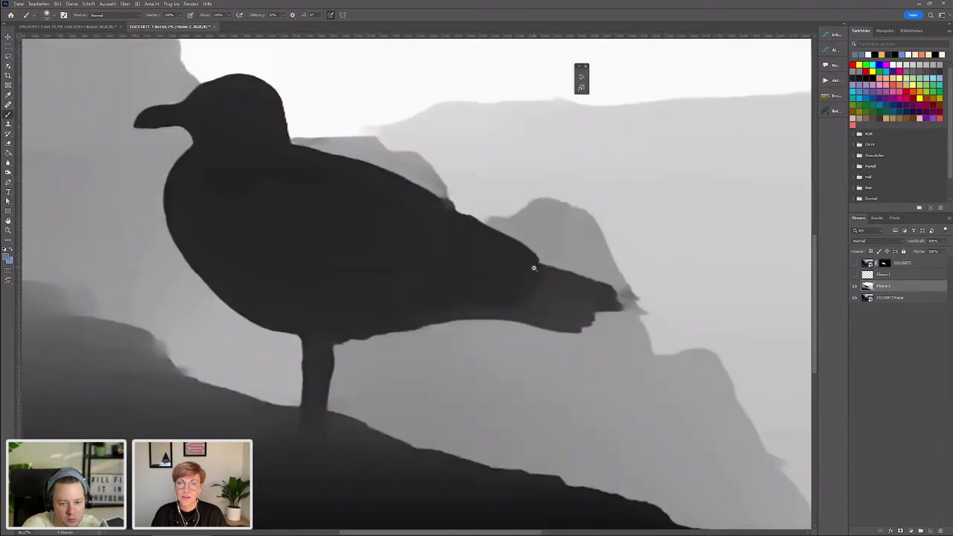
{"action": "scroll", "coordinate": [468, 296], "scroll_direction": "up", "scroll_amount": 1}
{"action": "scroll", "coordinate": [474, 259], "scroll_direction": "up", "scroll_amount": 1}
{"action": "scroll", "coordinate": [475, 260], "scroll_direction": "down", "scroll_amount": 1}
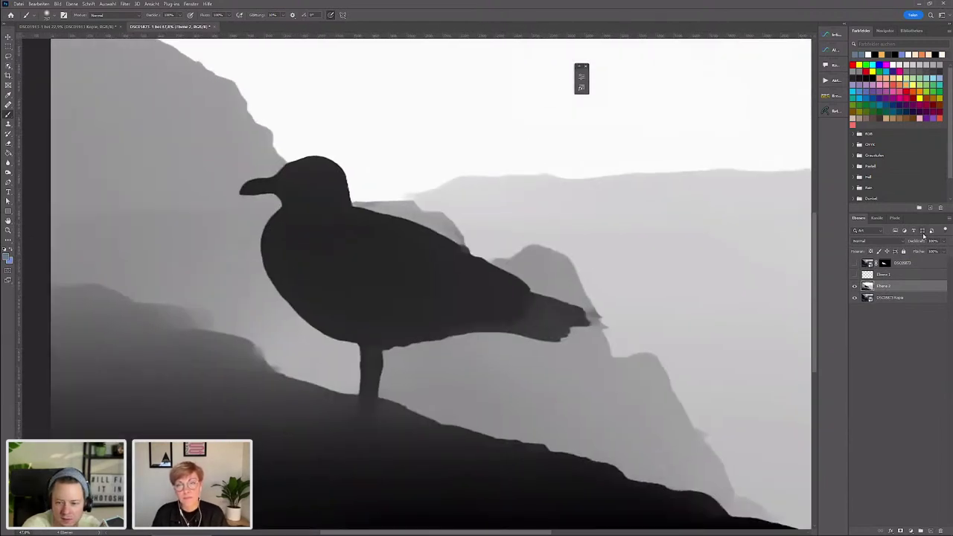
{"action": "left_click_drag", "start_coordinate": [924, 242], "coordinate": [907, 242]}
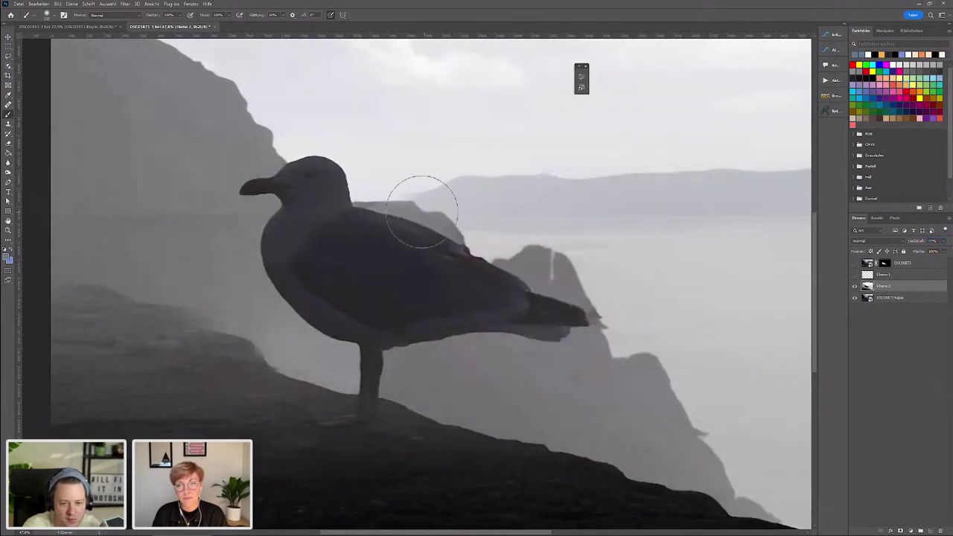
- Restore Ebene 2 to 100% opacity and load the RGB channel brightness as a selection
{"action": "key", "text": "Return"}
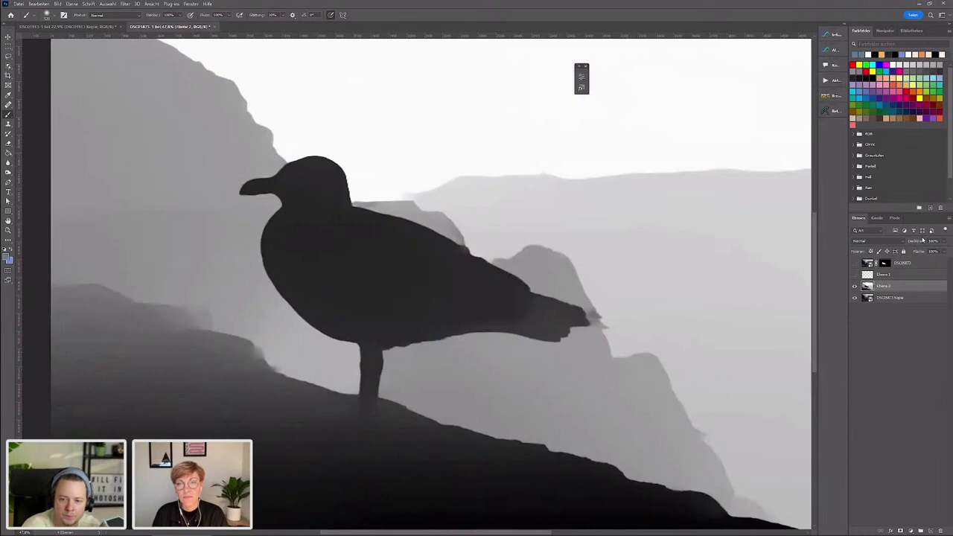
{"action": "left_click", "coordinate": [878, 217]}
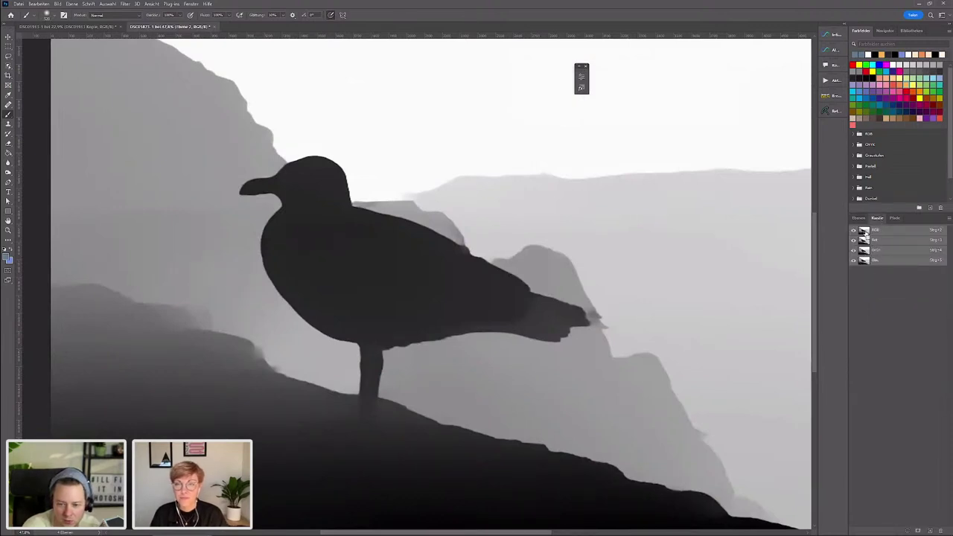
{"action": "left_click", "coordinate": [864, 231], "text": "ctrl"}
{"action": "key", "text": "ctrl+minus"}
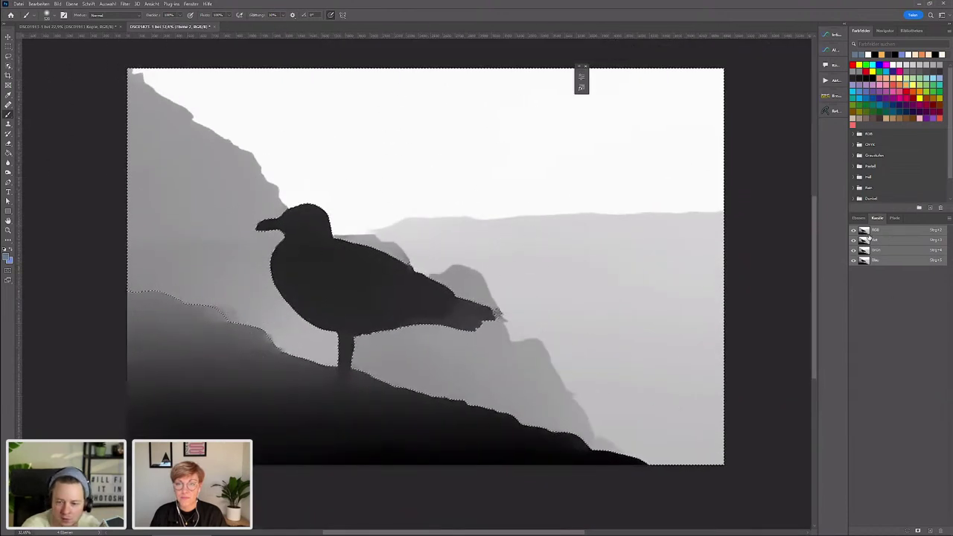
- Hide the Ebene 2 depth map and add a new empty layer above it
{"action": "left_click", "coordinate": [859, 219]}
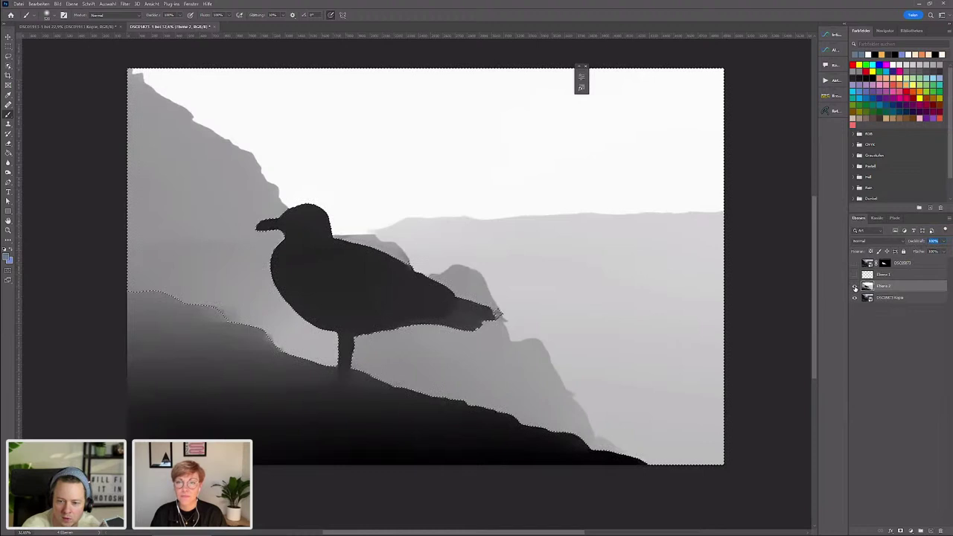
{"action": "left_click", "coordinate": [853, 286]}
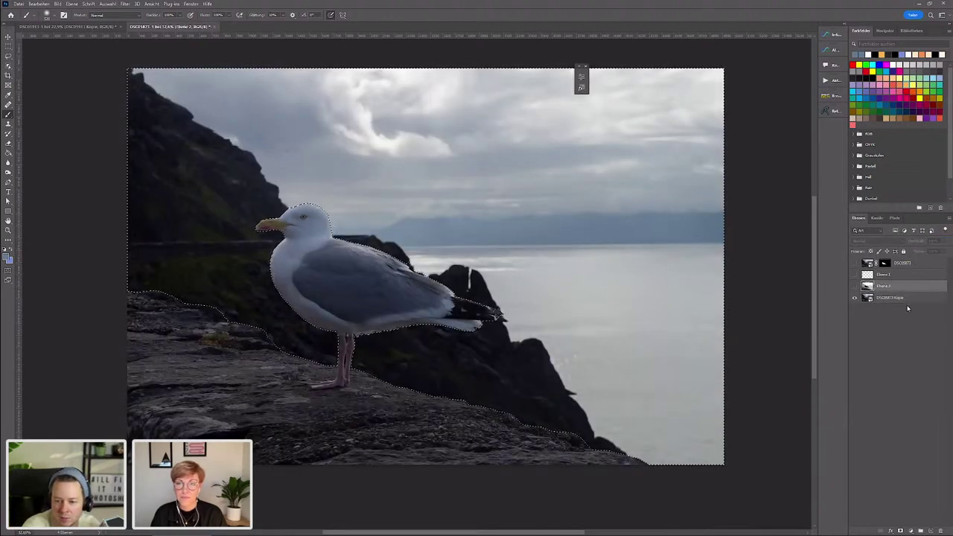
{"action": "left_click", "coordinate": [931, 531]}
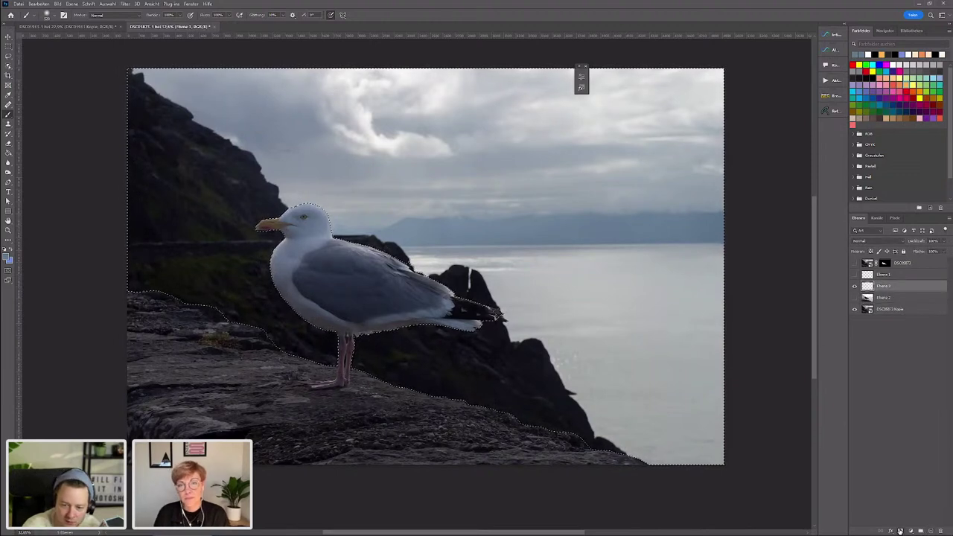
- Turn the depth selection into a mask on Ebene 3 and adjust brush size and flow
{"action": "left_click", "coordinate": [900, 531]}
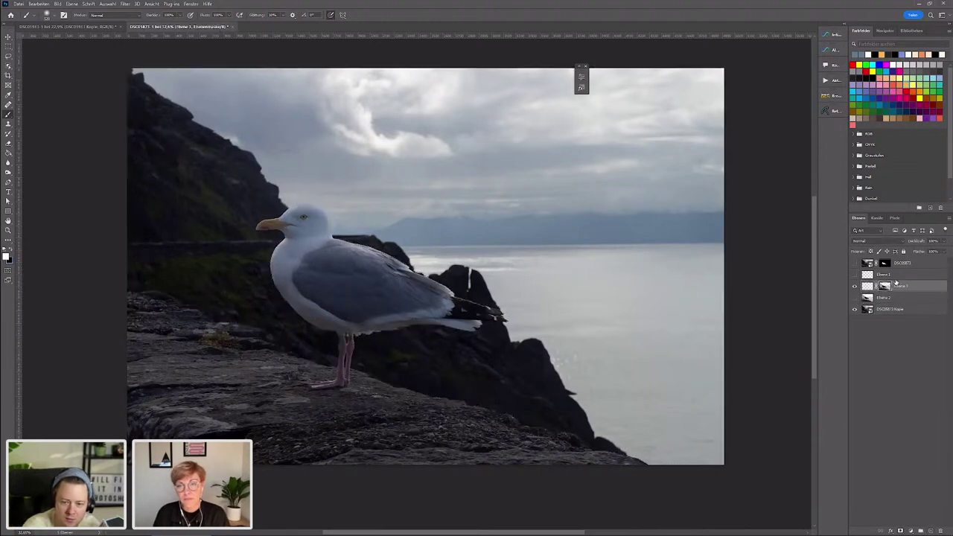
{"action": "left_click", "coordinate": [886, 288], "text": "alt"}
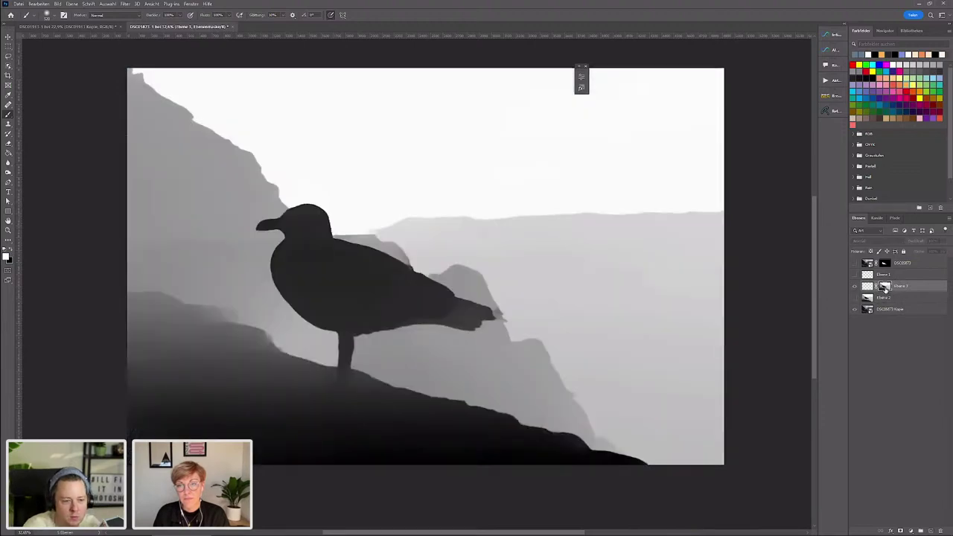
{"action": "left_click", "coordinate": [885, 289], "text": "alt"}
{"action": "scroll", "coordinate": [472, 243], "scroll_direction": "down", "scroll_amount": 1}
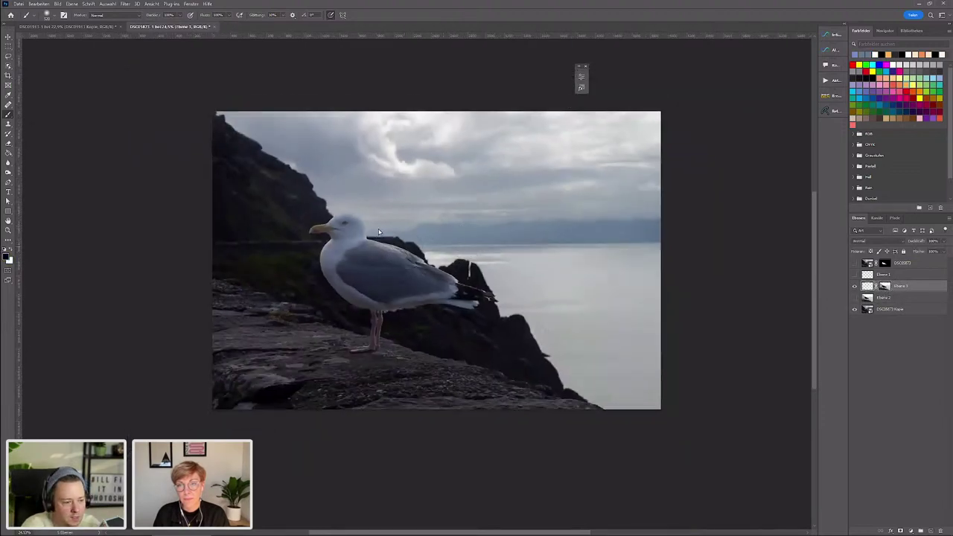
{"action": "key", "text": "alt+d"}
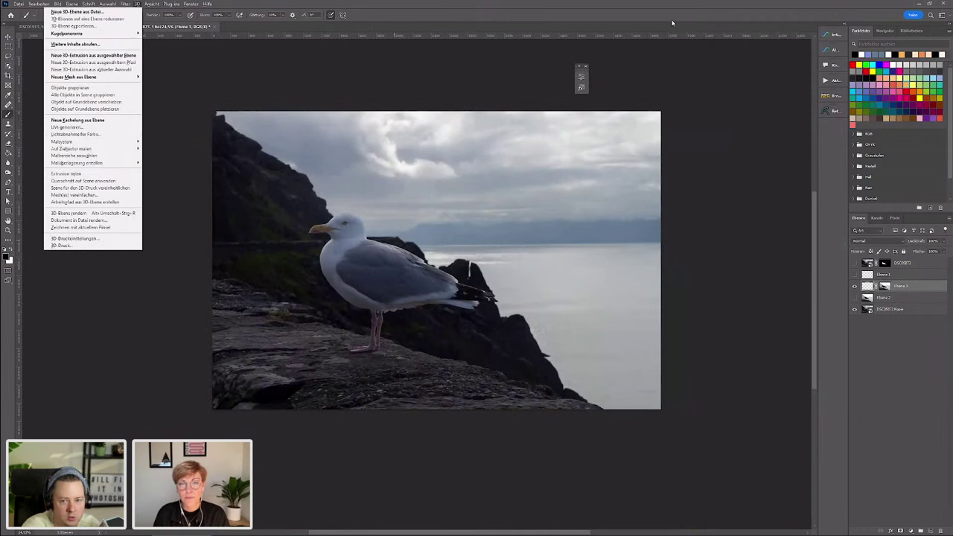
{"action": "mouse_move", "coordinate": [511, 234]}
{"action": "left_mouse_down"}
{"action": "mouse_move", "coordinate": [549, 233]}
{"action": "mouse_move", "coordinate": [395, 247]}
{"action": "left_mouse_up"}
{"action": "key", "text": "ctrl+z"}
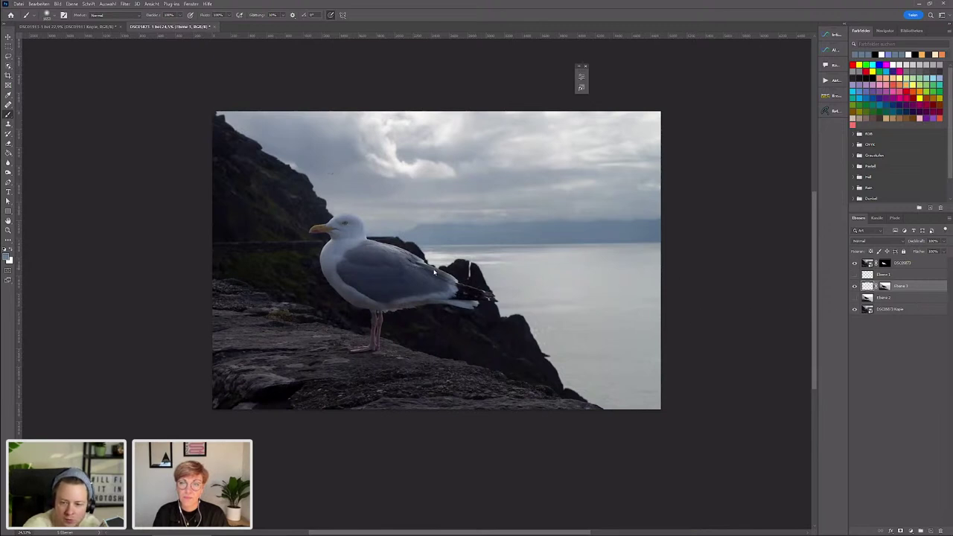
{"action": "left_click", "coordinate": [205, 15]}
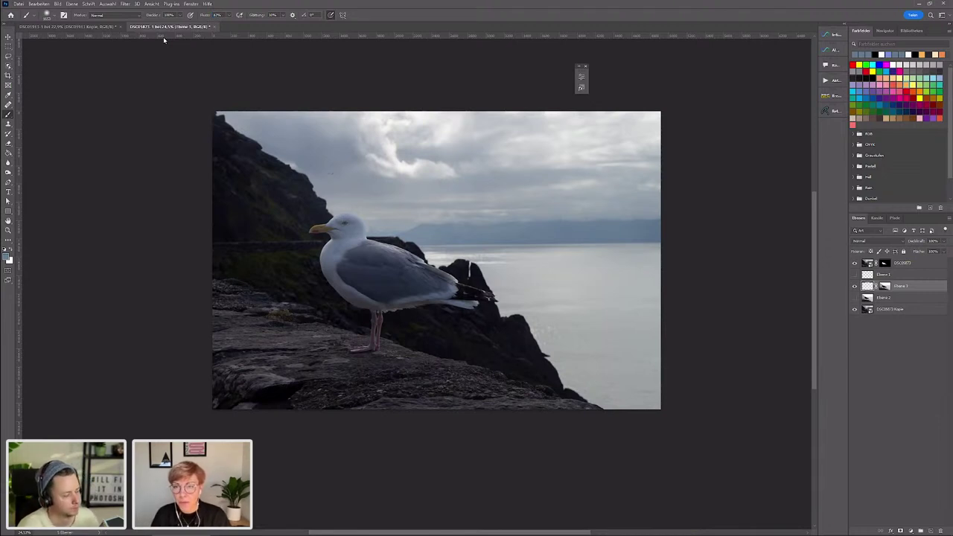
- Toggle the mask-only view to inspect Ebene 3's grayscale depth mask and re-show the haze layer
{"action": "left_click", "coordinate": [856, 297]}
{"action": "left_click", "coordinate": [856, 298]}
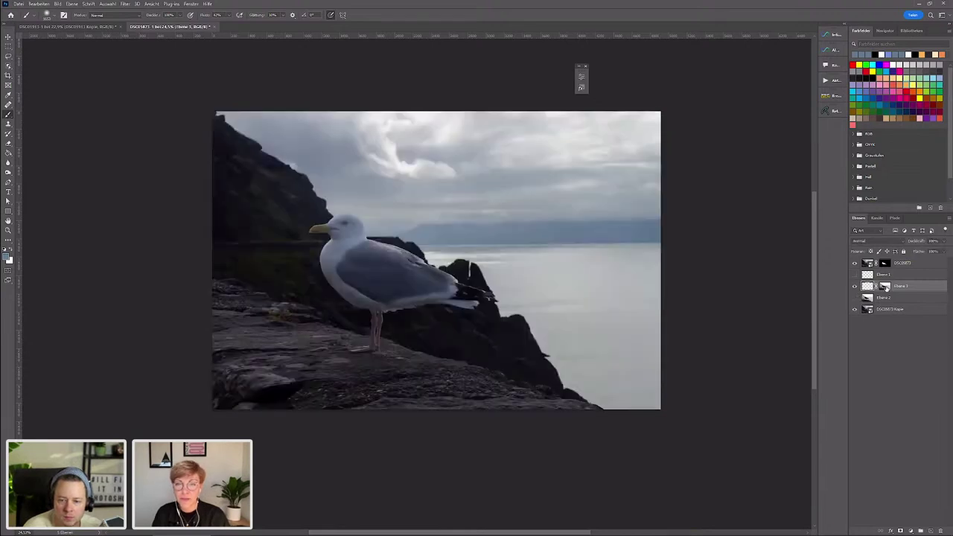
{"action": "left_click", "coordinate": [885, 286], "text": "alt"}
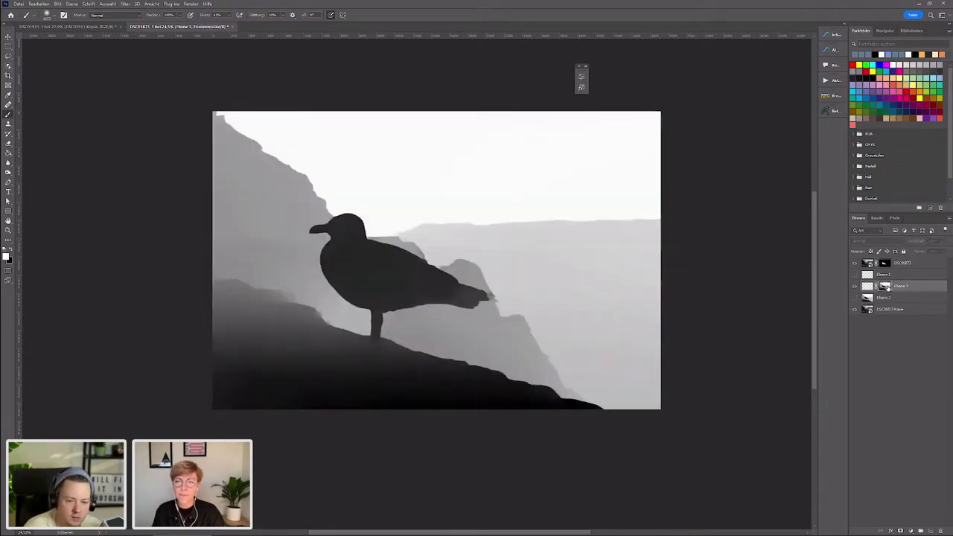
{"action": "left_click", "coordinate": [885, 286], "text": "alt"}
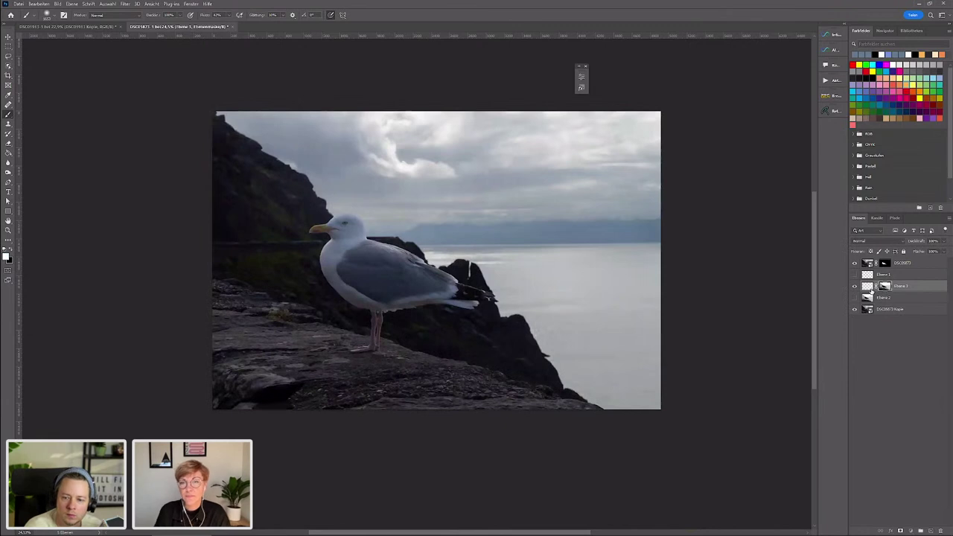
{"action": "left_click", "coordinate": [855, 286]}
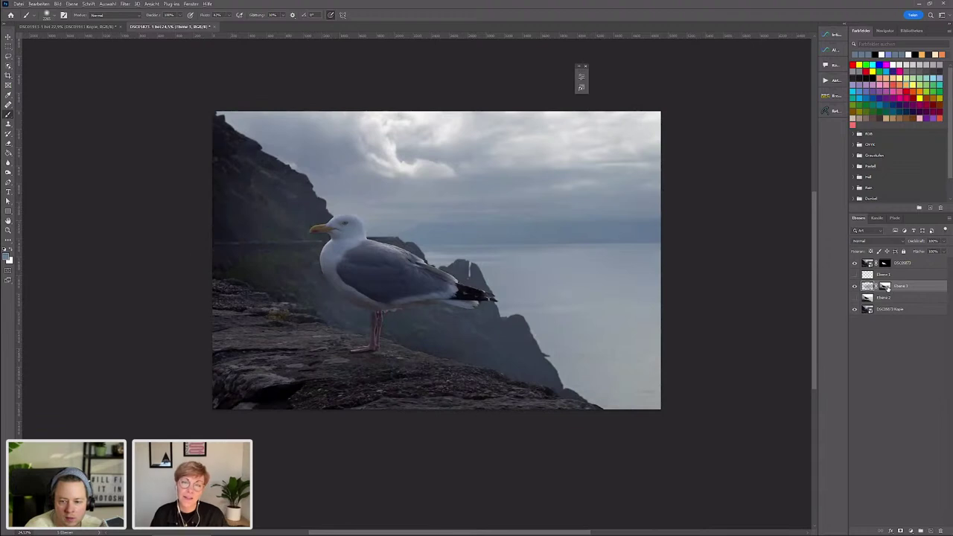
{"action": "left_click", "coordinate": [886, 287], "text": "alt"}
- Return to the colour composite and set up a soft Brush, adjusting its size
{"action": "key", "text": "v"}
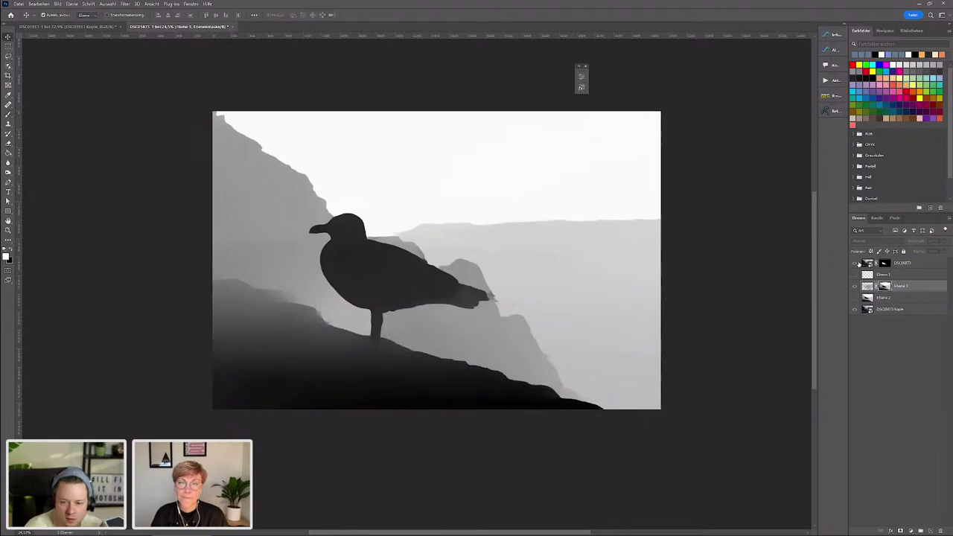
{"action": "left_click", "coordinate": [883, 290], "text": "alt"}
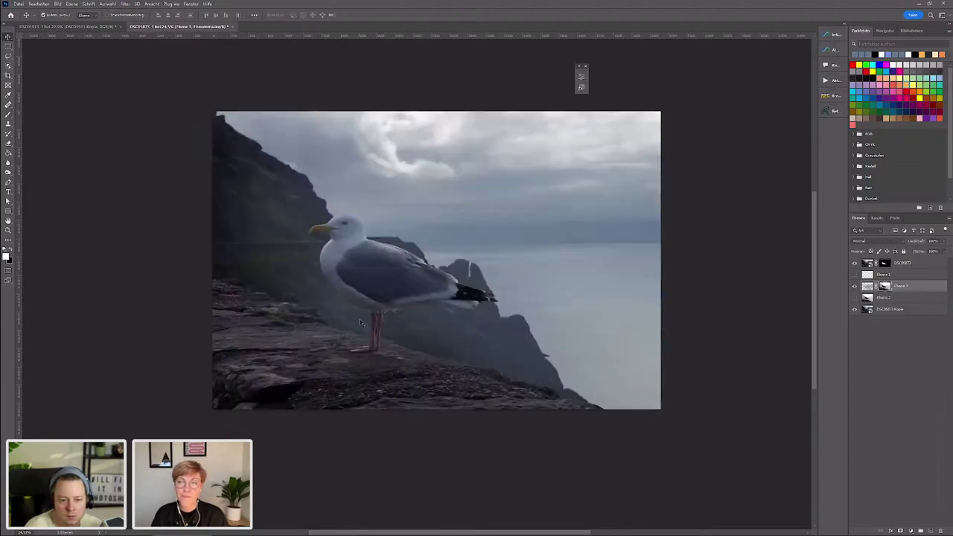
{"action": "left_click", "coordinate": [9, 114]}
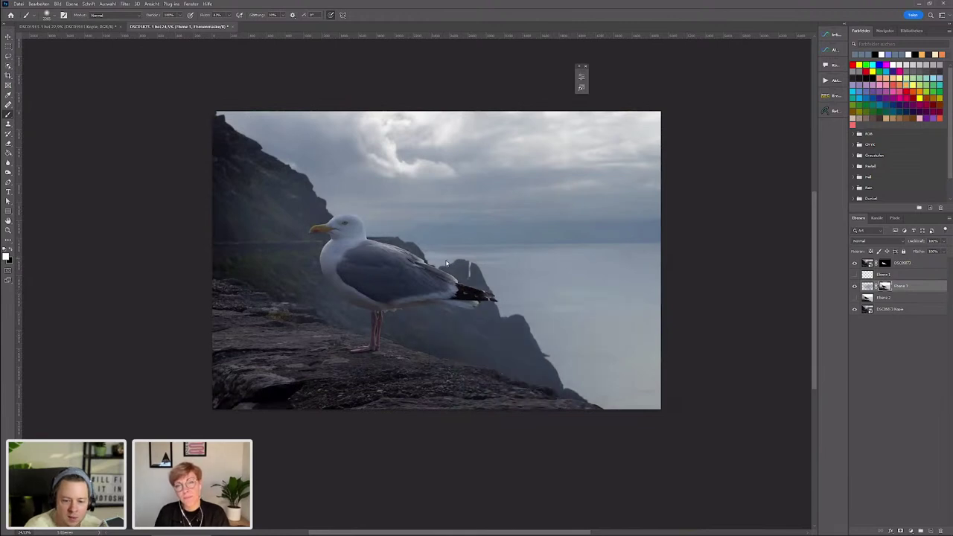
{"action": "right_click", "coordinate": [511, 245], "text": "alt"}
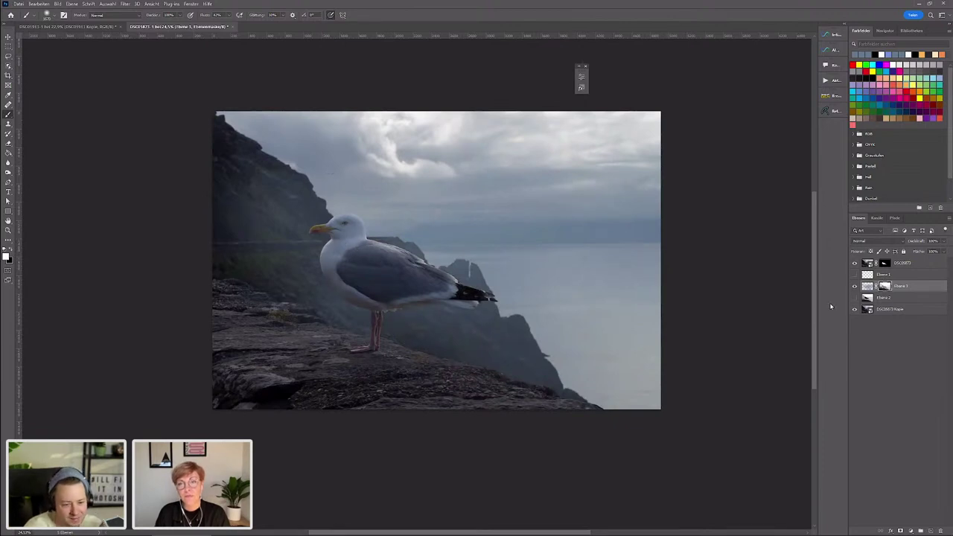
{"action": "left_click_drag", "start_coordinate": [264, 258], "coordinate": [298, 246]}
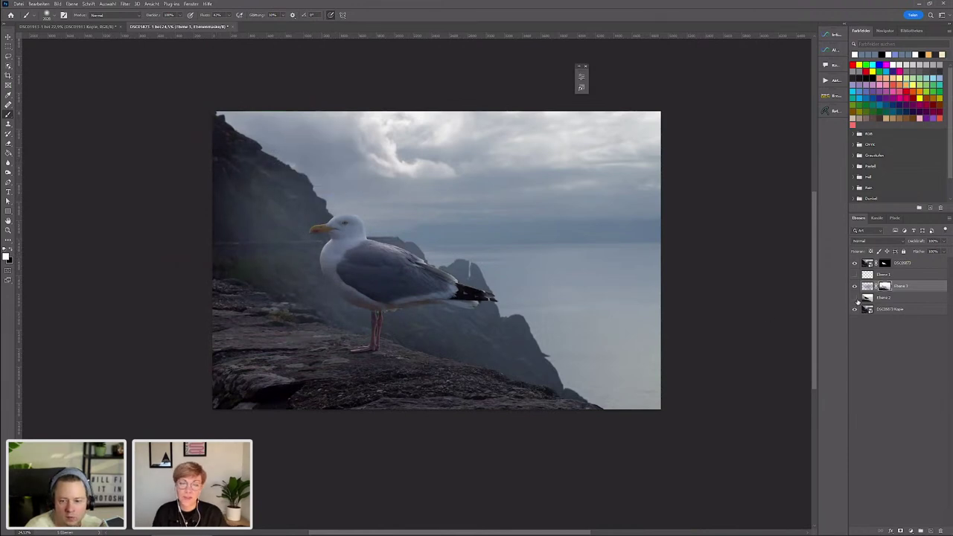
- Check Ebene 3's mask as a red rubylith overlay, then paint more haze over the left cliff
{"action": "left_click", "coordinate": [886, 287], "text": "alt"}
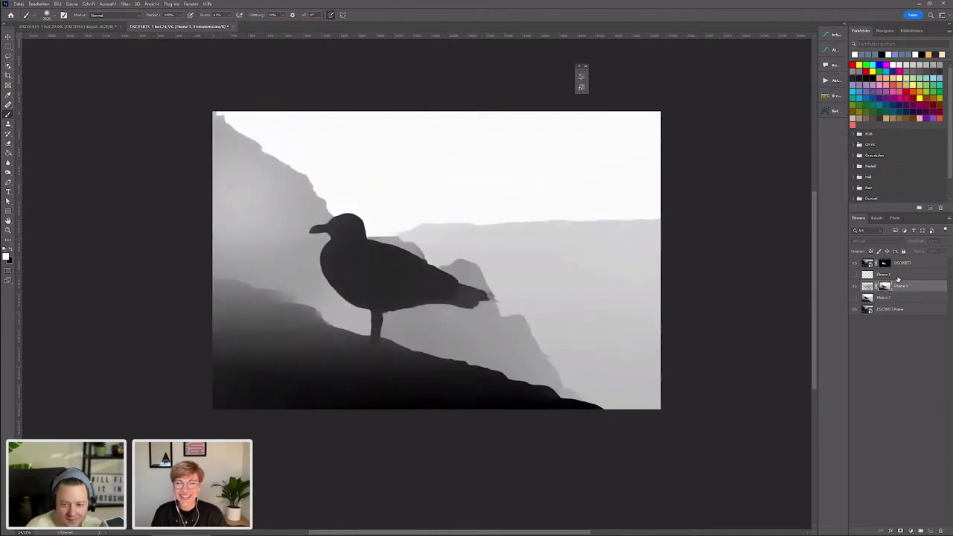
{"action": "key", "text": "backslash"}
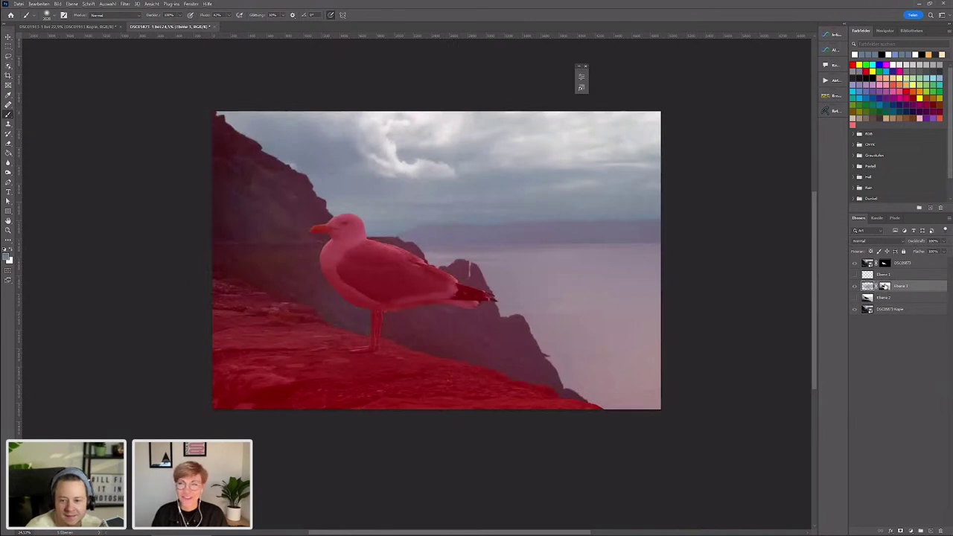
{"action": "key", "text": "backslash"}
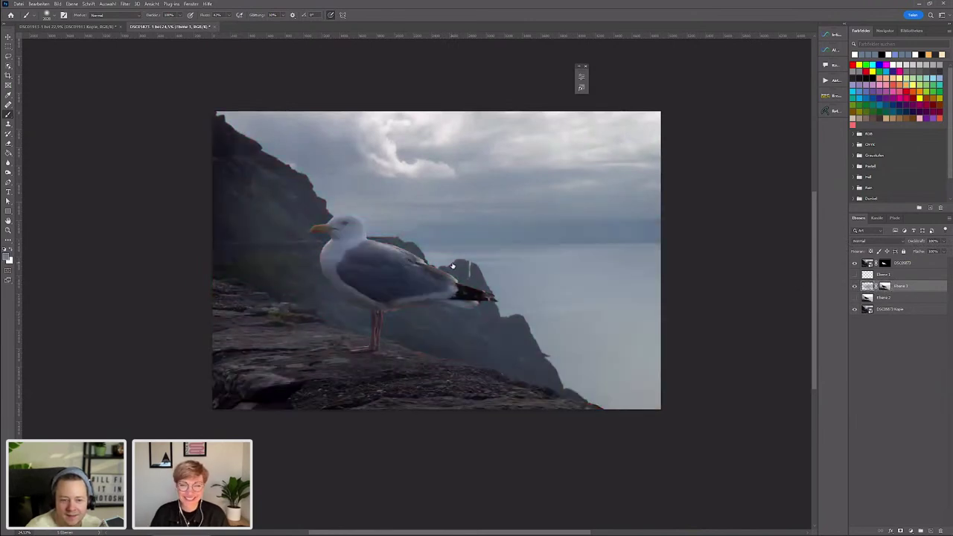
{"action": "left_click_drag", "start_coordinate": [243, 246], "coordinate": [268, 276]}
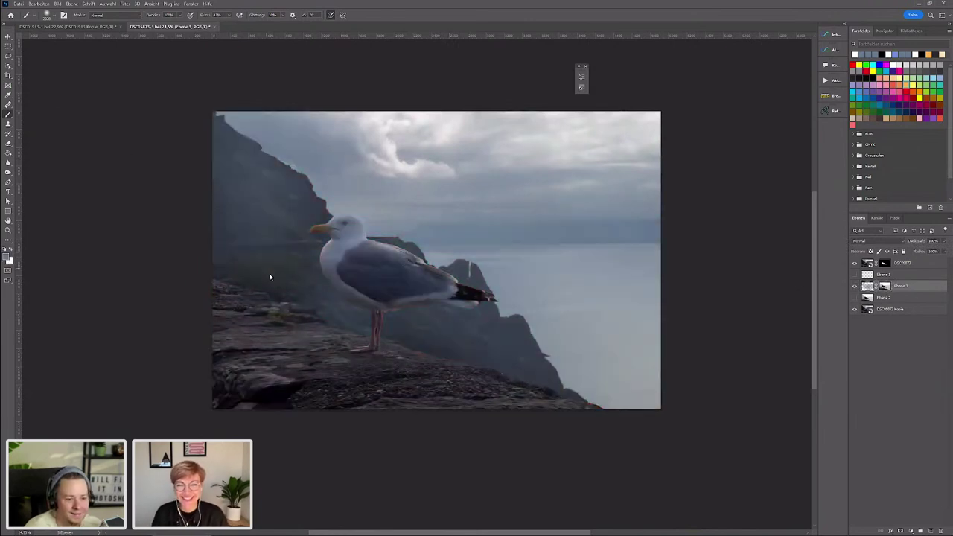
{"action": "mouse_move", "coordinate": [606, 398]}
{"action": "left_mouse_down"}
{"action": "mouse_move", "coordinate": [609, 345]}
{"action": "mouse_move", "coordinate": [602, 355]}
{"action": "left_mouse_up"}
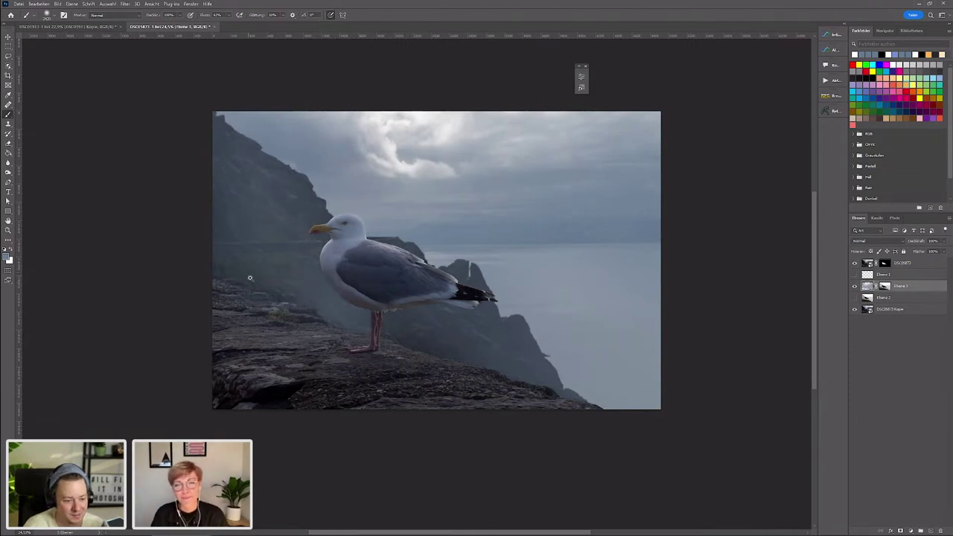
- Select Ebene 2 and add a new empty layer, Ebene 4, above it
{"action": "scroll", "coordinate": [249, 279], "scroll_direction": "up", "scroll_amount": 2}
{"action": "scroll", "coordinate": [351, 266], "scroll_direction": "down", "scroll_amount": 1}
{"action": "scroll", "coordinate": [351, 267], "scroll_direction": "down", "scroll_amount": 1}
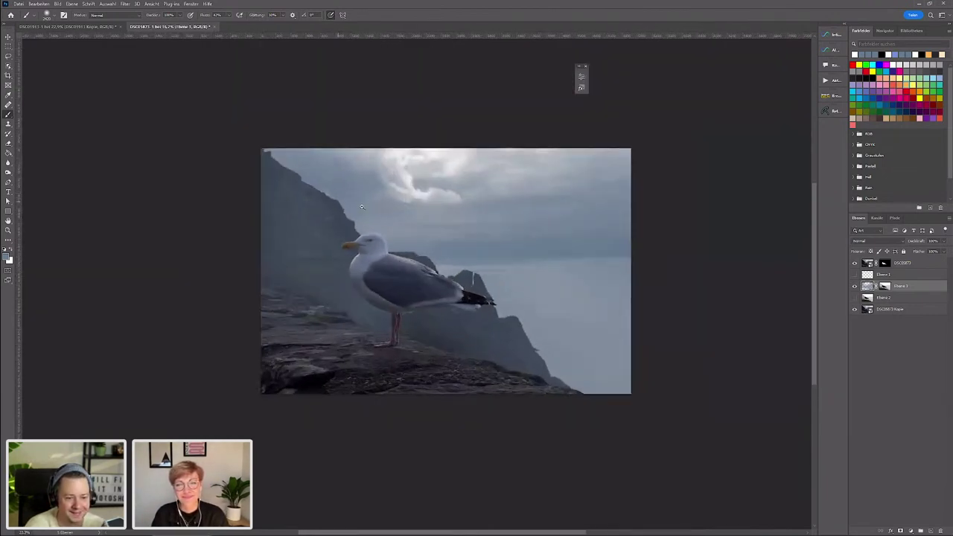
{"action": "scroll", "coordinate": [347, 268], "scroll_direction": "up", "scroll_amount": 1}
{"action": "scroll", "coordinate": [377, 308], "scroll_direction": "down", "scroll_amount": 1}
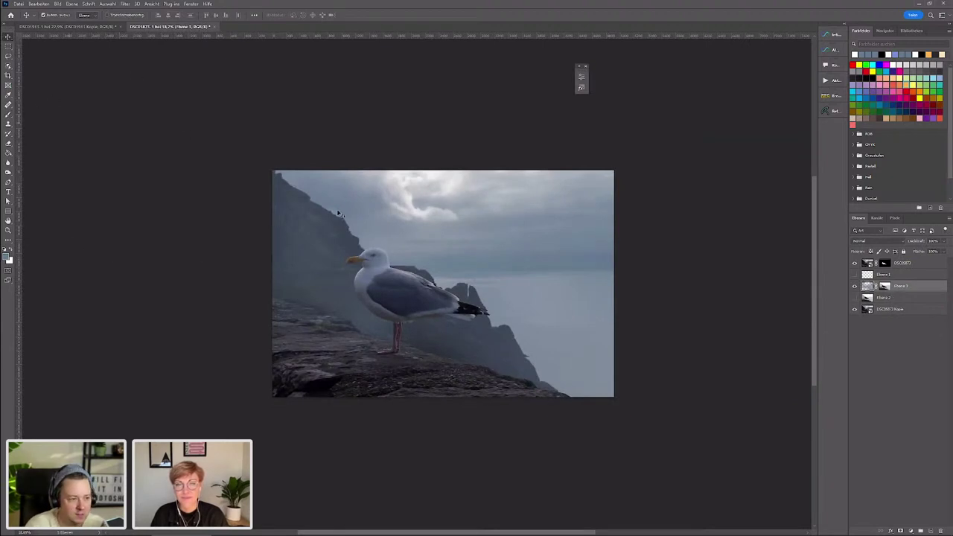
{"action": "scroll", "coordinate": [423, 322], "scroll_direction": "up", "scroll_amount": 1}
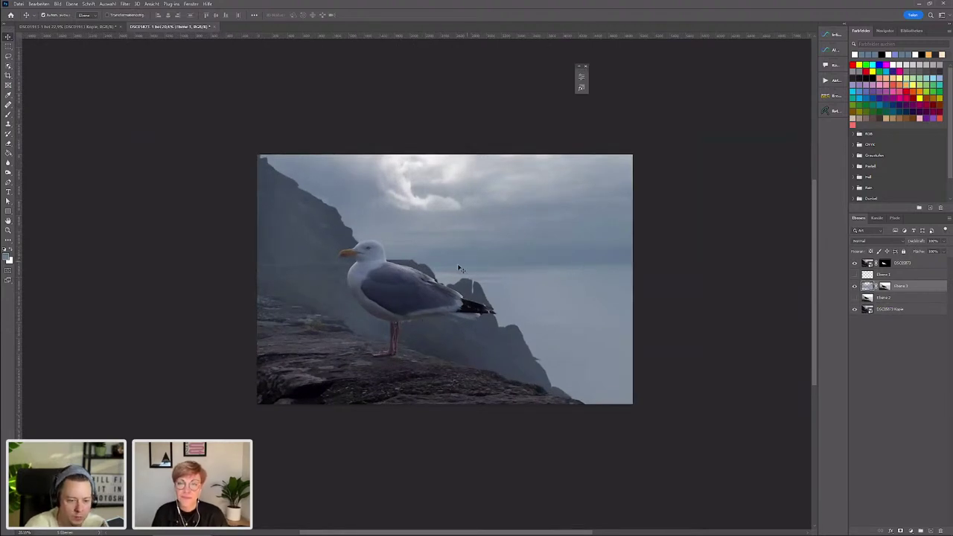
{"action": "scroll", "coordinate": [357, 291], "scroll_direction": "up", "scroll_amount": 2}
{"action": "scroll", "coordinate": [357, 291], "scroll_direction": "up", "scroll_amount": 1}
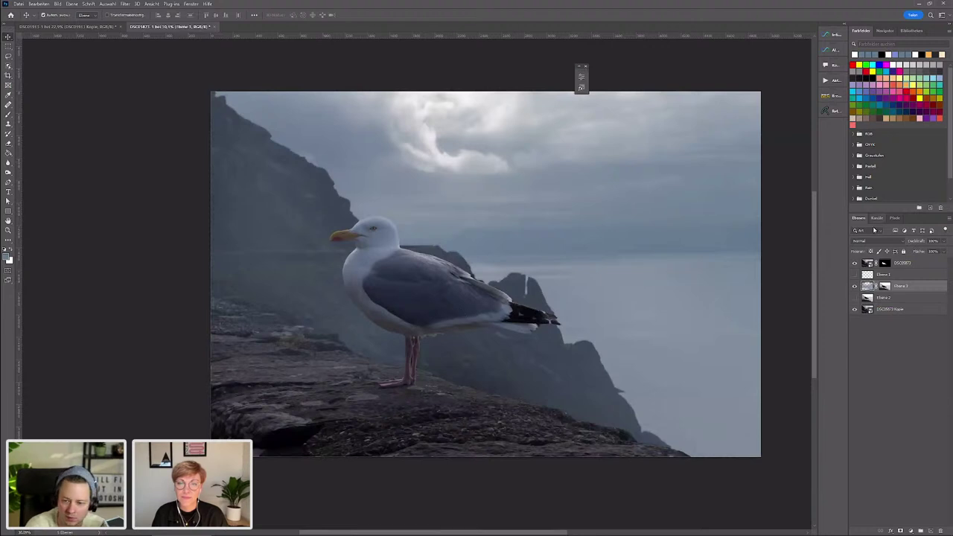
{"action": "key", "text": "ctrl+minus"}
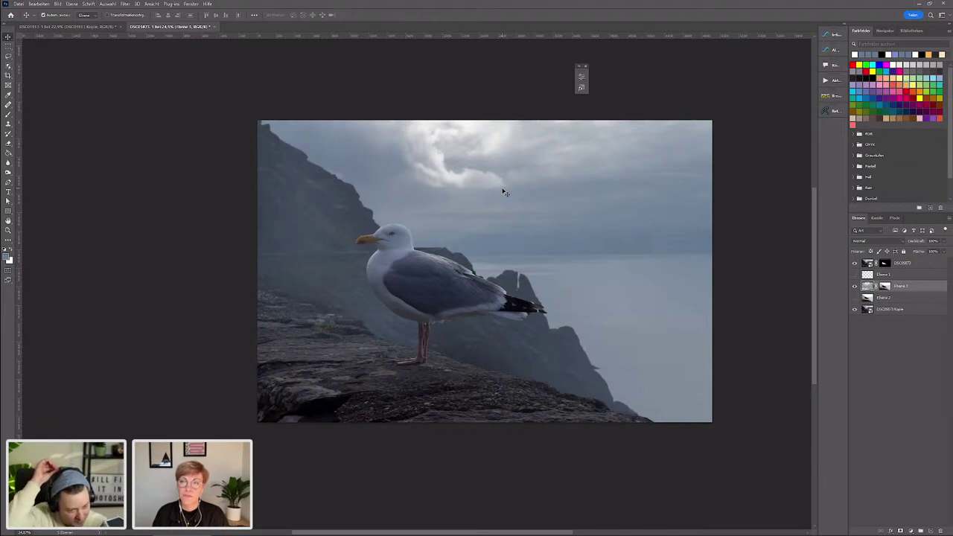
{"action": "scroll", "coordinate": [385, 231], "scroll_direction": "up", "scroll_amount": 1}
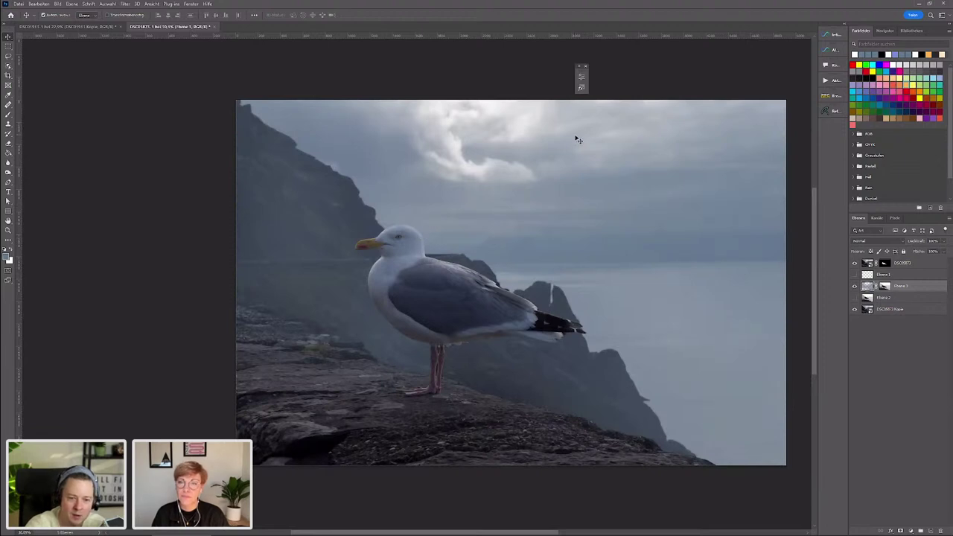
{"action": "scroll", "coordinate": [394, 240], "scroll_direction": "down", "scroll_amount": 1}
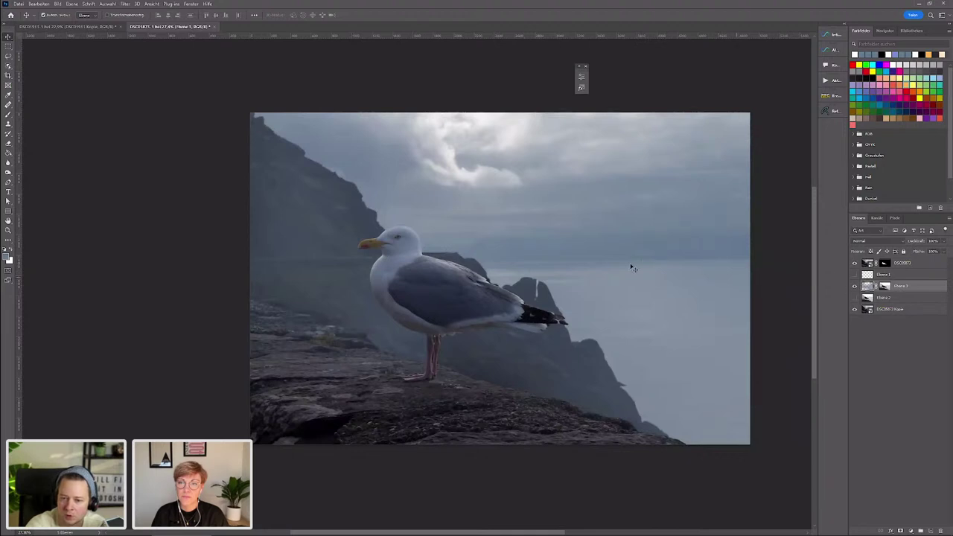
{"action": "left_click", "coordinate": [890, 298]}
{"action": "left_click", "coordinate": [930, 531]}
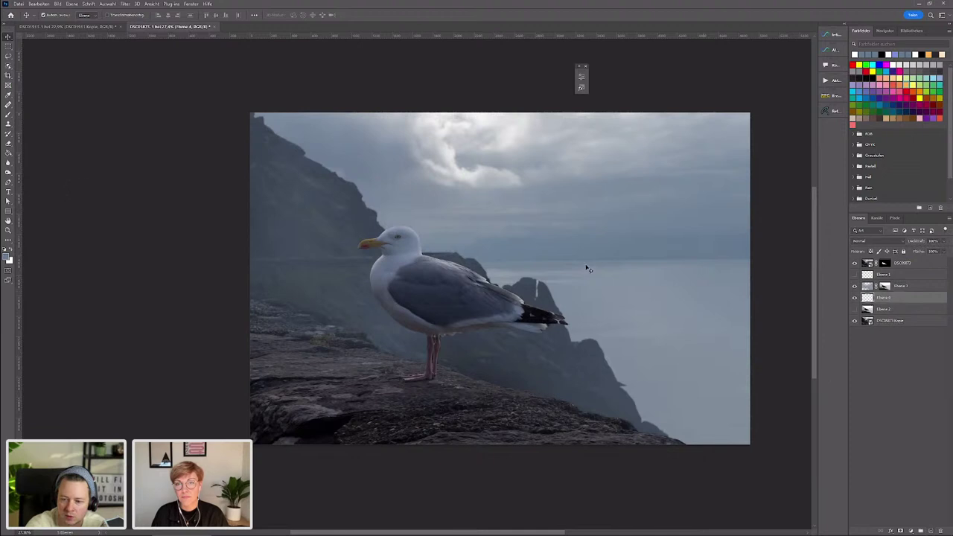
- Fill the new layer with white using the Paint Bucket and pick its blend mode, Farbig nachbelichten
{"action": "left_click", "coordinate": [7, 155]}
{"action": "key", "text": "x"}
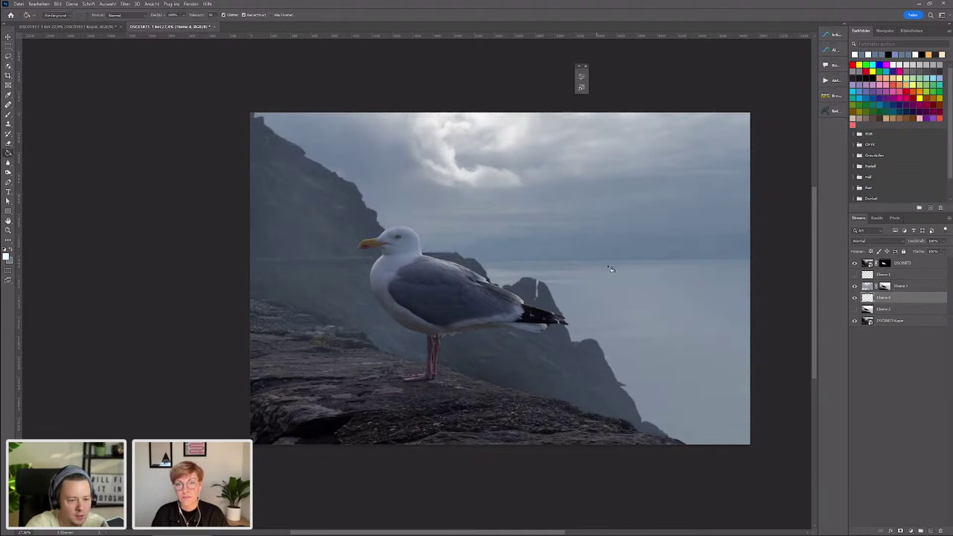
{"action": "left_click", "coordinate": [611, 269]}
{"action": "left_click", "coordinate": [868, 242]}
- Set Ebene 4 to Farbig nachbelichten blend mode and prepare a soft, low-flow brush
{"action": "left_click", "coordinate": [864, 249]}
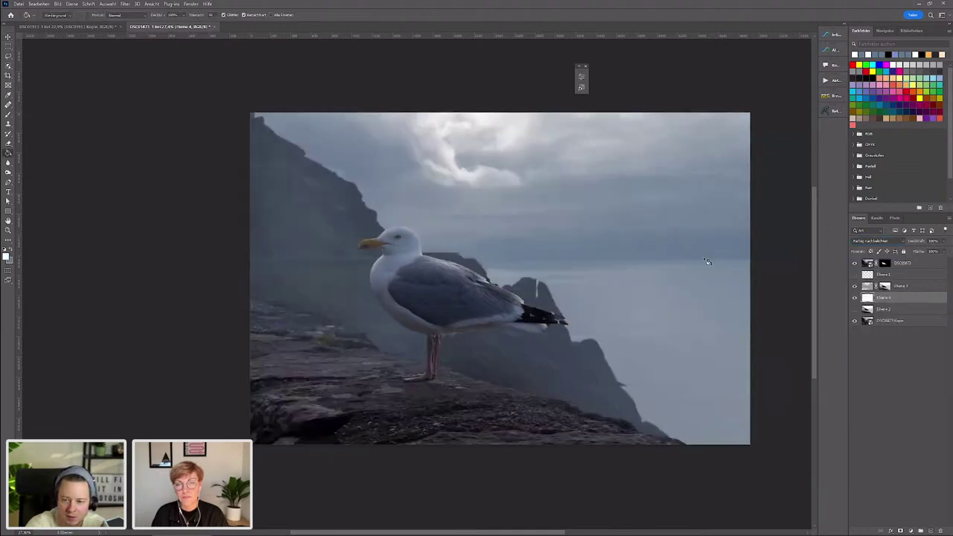
{"action": "left_click", "coordinate": [8, 115]}
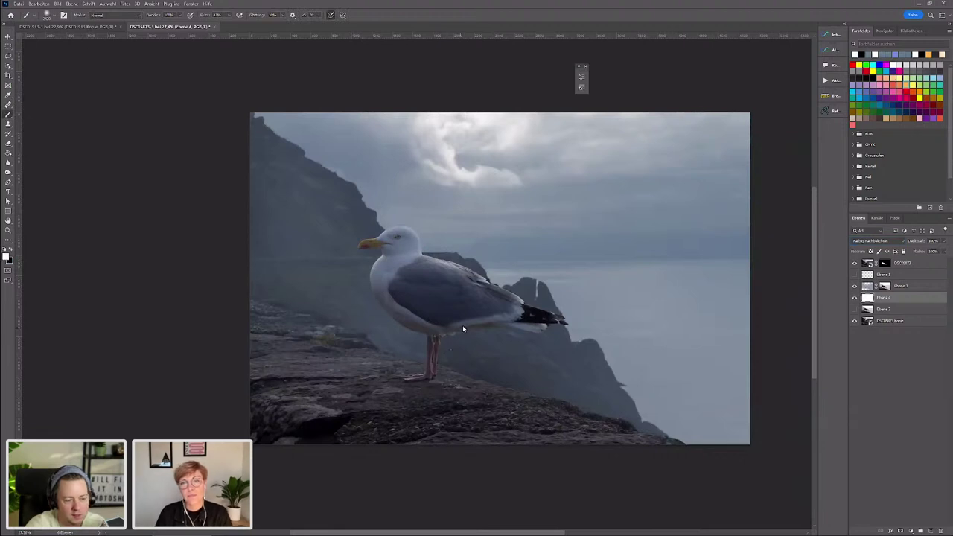
{"action": "left_click_drag", "start_coordinate": [464, 261], "coordinate": [407, 273]}
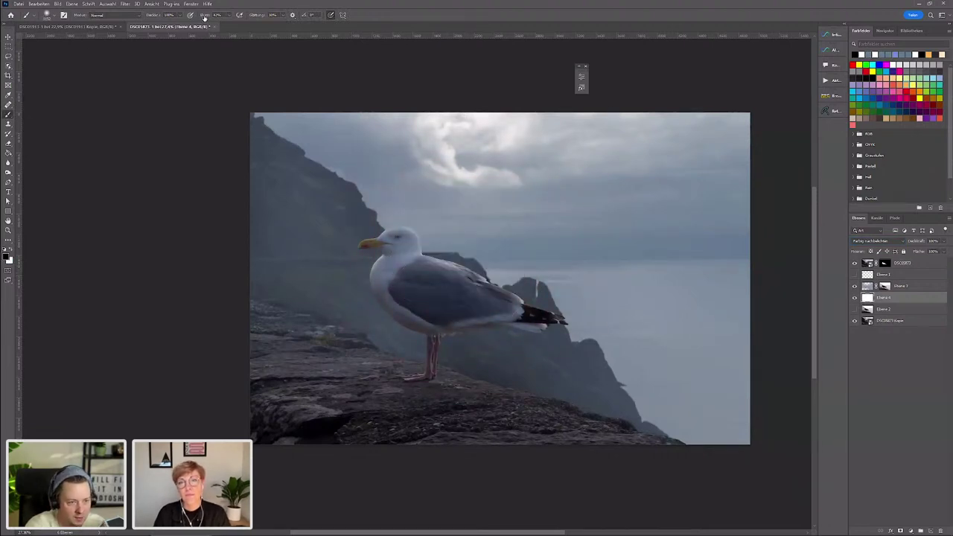
{"action": "left_click_drag", "start_coordinate": [205, 14], "coordinate": [186, 14]}
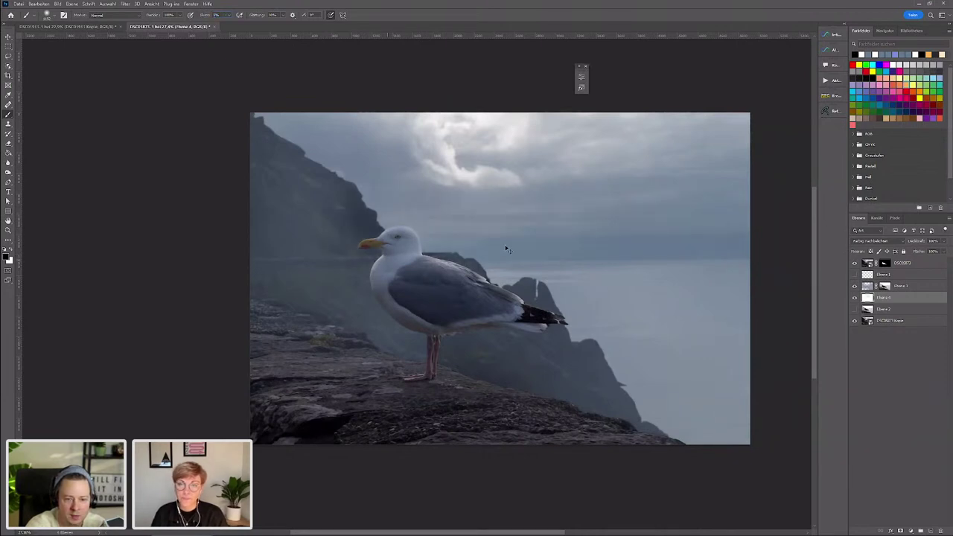
{"action": "left_click_drag", "start_coordinate": [477, 222], "coordinate": [462, 221]}
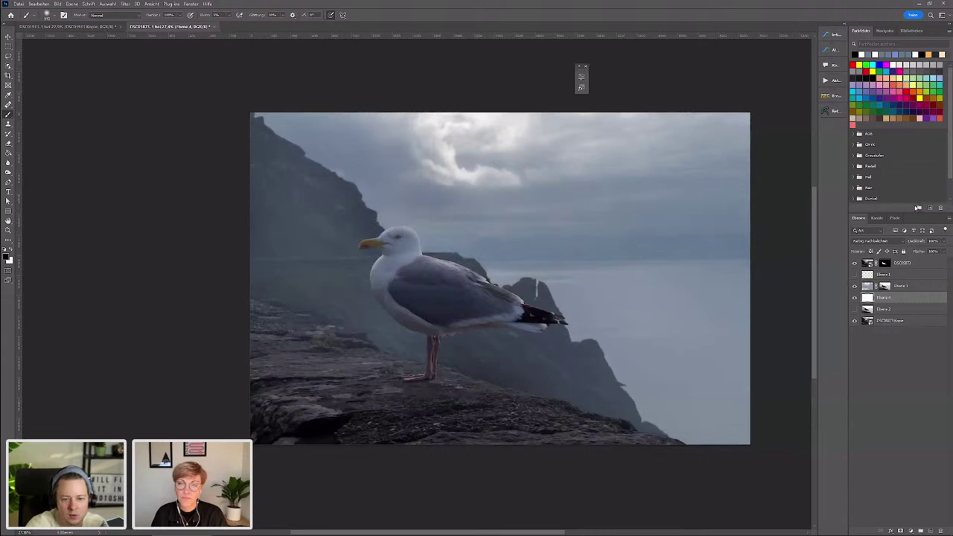
- Brush faint haze over the dark clouds across the sky, then zoom out to view the whole photo
{"action": "mouse_move", "coordinate": [651, 145]}
{"action": "left_mouse_down"}
{"action": "mouse_move", "coordinate": [504, 143]}
{"action": "mouse_move", "coordinate": [652, 176]}
{"action": "left_mouse_up"}
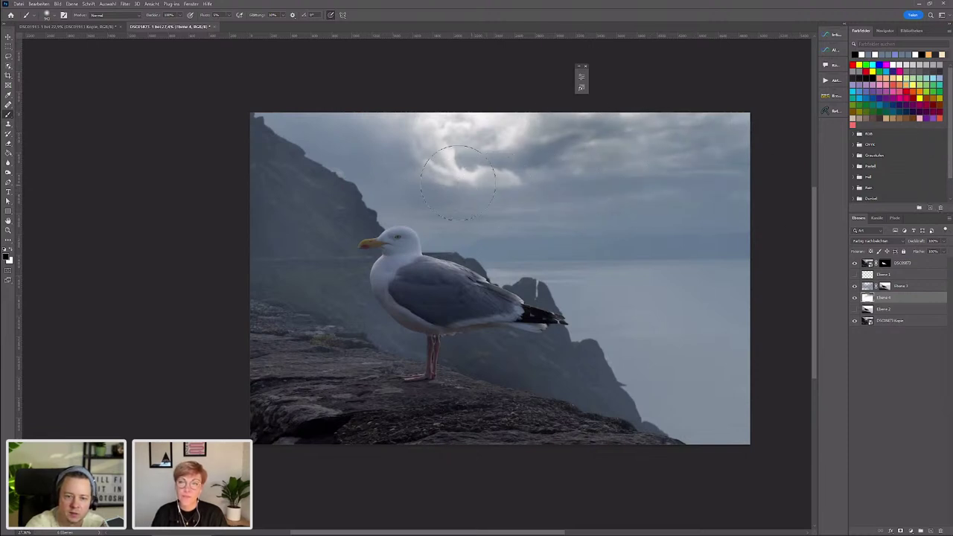
{"action": "left_click_drag", "start_coordinate": [458, 181], "coordinate": [458, 139]}
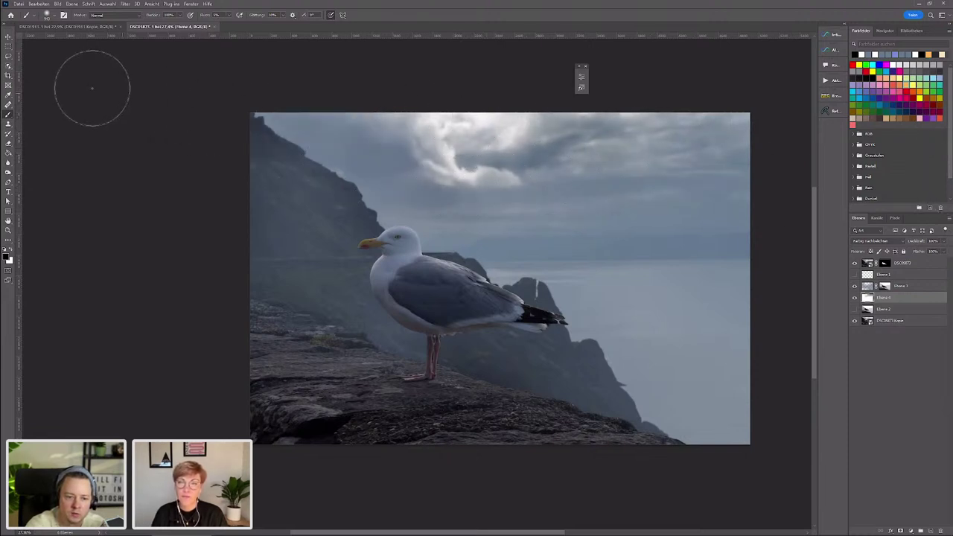
{"action": "left_click_drag", "start_coordinate": [551, 129], "coordinate": [655, 137]}
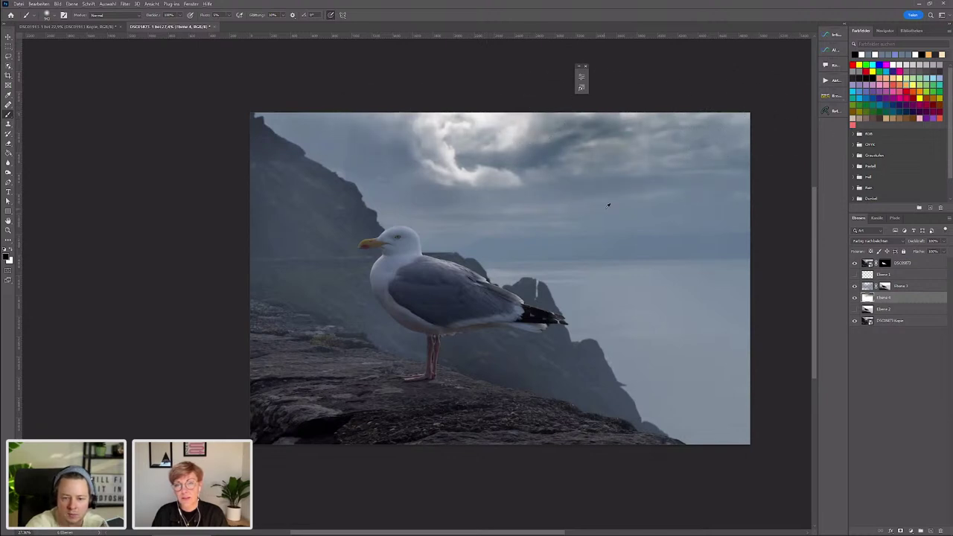
{"action": "right_click", "coordinate": [409, 223], "text": "alt"}
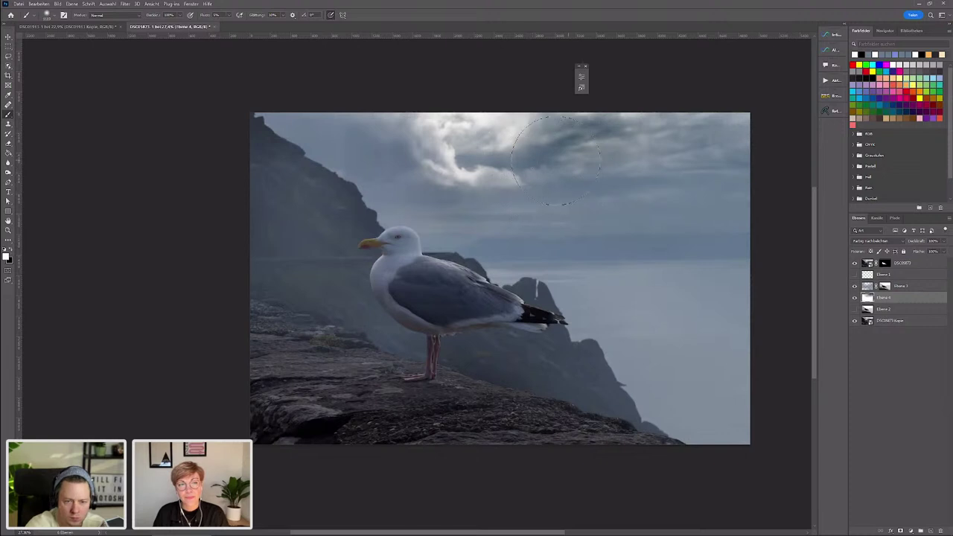
{"action": "left_click_drag", "start_coordinate": [554, 171], "coordinate": [574, 148]}
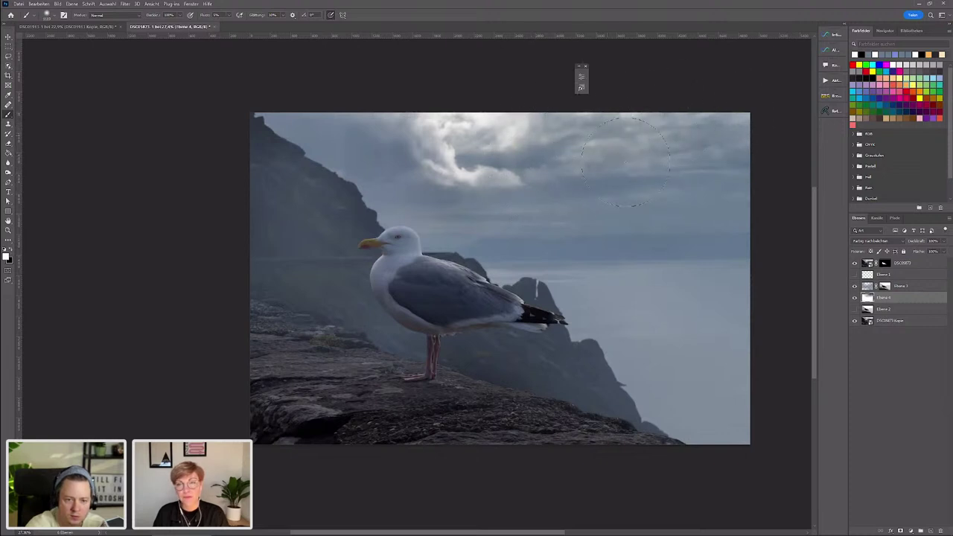
{"action": "key", "text": "ctrl+minus"}
{"action": "key", "text": "ctrl+minus"}
- Compare the cloud haze on and off, leave Ebene 4 visible, and raise its opacity
{"action": "left_click", "coordinate": [855, 297]}
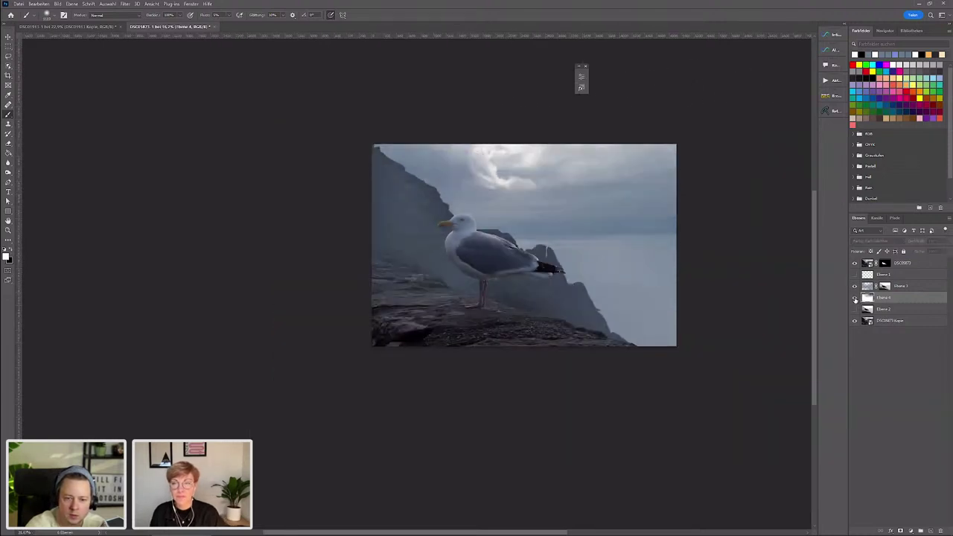
{"action": "left_click", "coordinate": [854, 298]}
{"action": "left_click", "coordinate": [855, 298]}
{"action": "scroll", "coordinate": [552, 238], "scroll_direction": "up", "scroll_amount": 3}
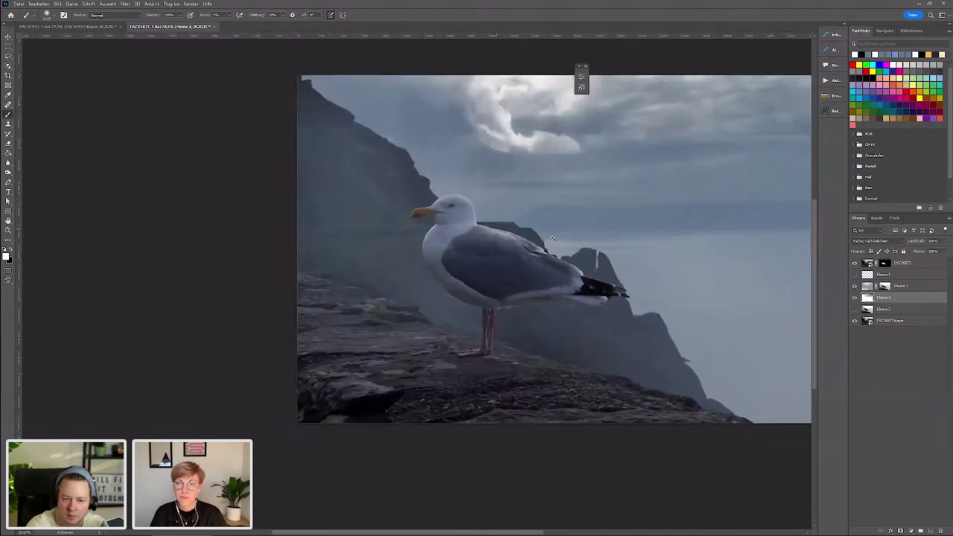
{"action": "left_click_drag", "start_coordinate": [917, 245], "coordinate": [909, 245]}
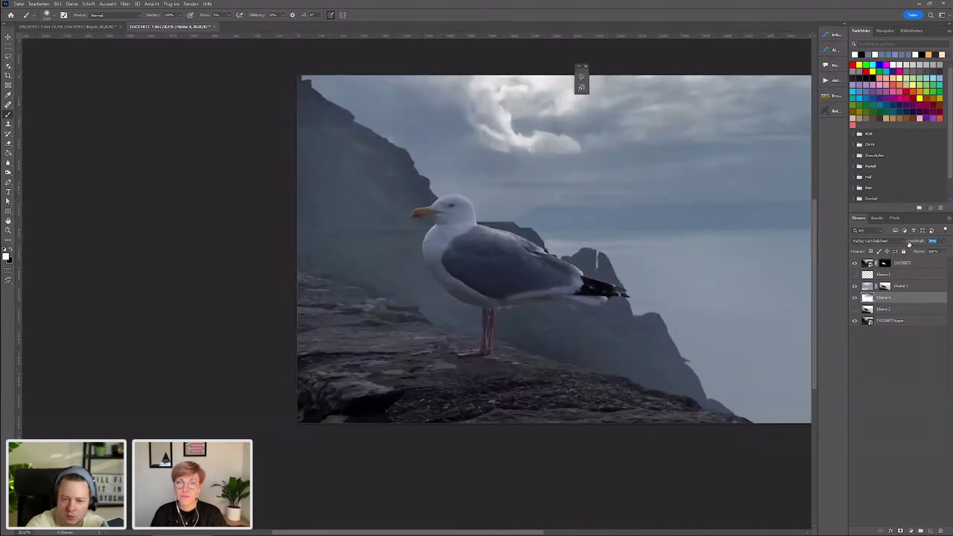
{"action": "scroll", "coordinate": [504, 204], "scroll_direction": "down", "scroll_amount": 3}
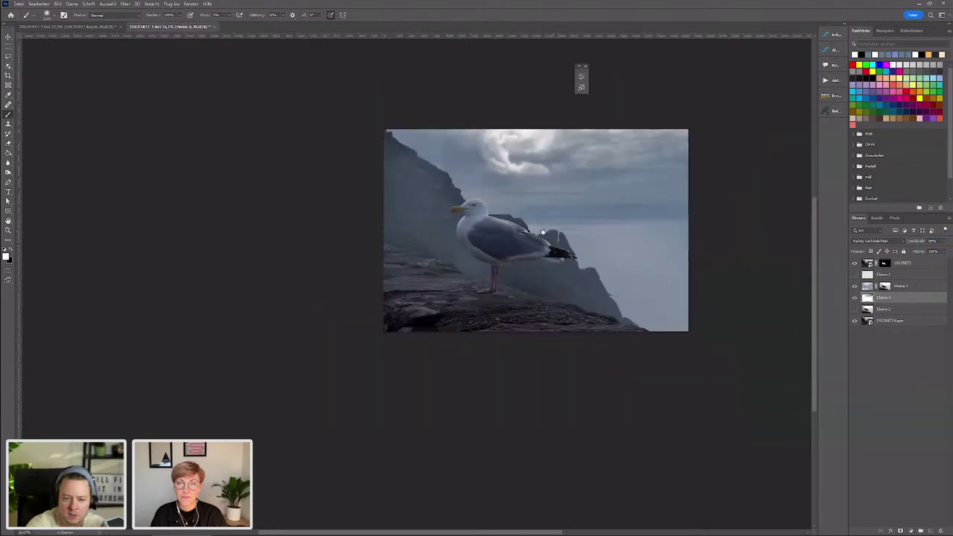
{"action": "scroll", "coordinate": [514, 157], "scroll_direction": "up", "scroll_amount": 2}
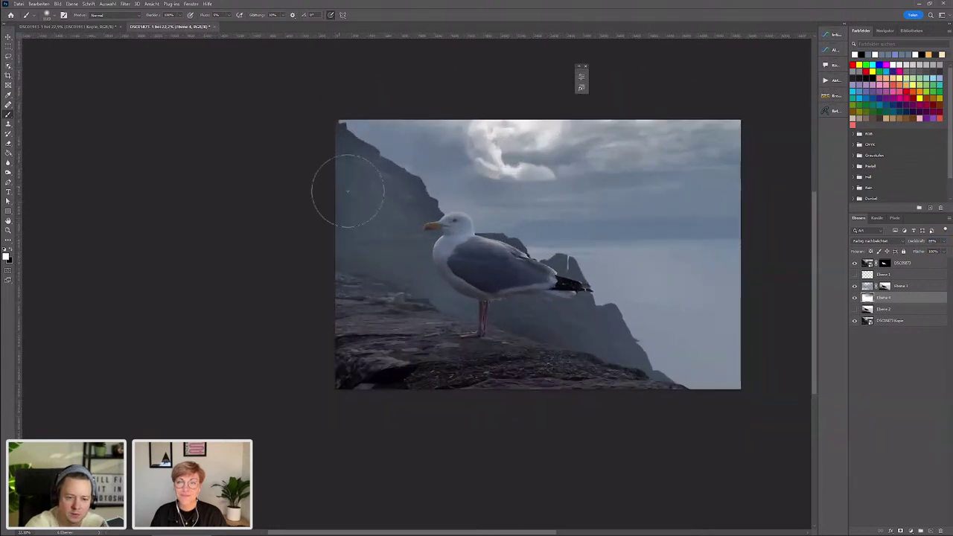
{"action": "scroll", "coordinate": [439, 214], "scroll_direction": "up", "scroll_amount": 1}
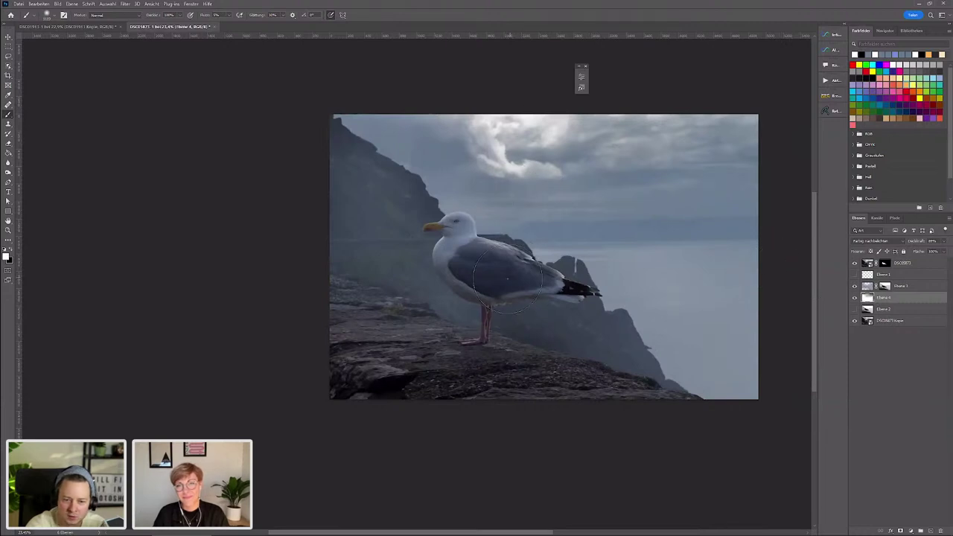
{"action": "scroll", "coordinate": [506, 279], "scroll_direction": "down", "scroll_amount": 1}
- Switch to the Move tool and select the top layer DSC05873
{"action": "key", "text": "v"}
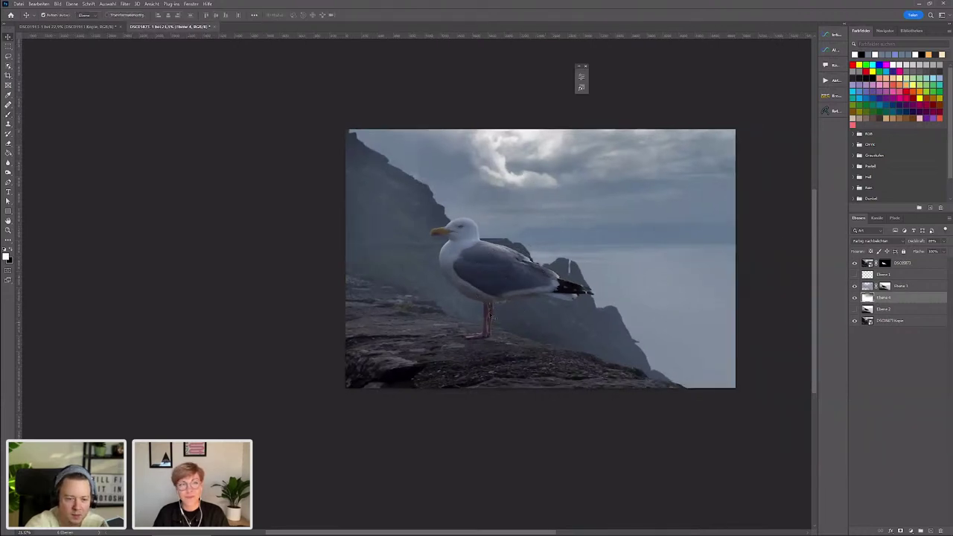
{"action": "scroll", "coordinate": [457, 311], "scroll_direction": "up", "scroll_amount": 1}
{"action": "left_click", "coordinate": [916, 265]}
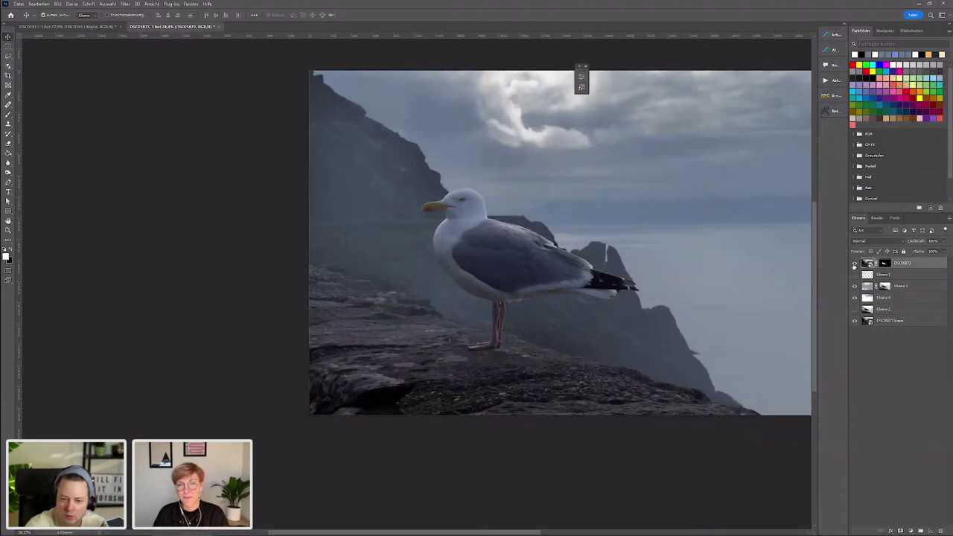
{"action": "scroll", "coordinate": [565, 345], "scroll_direction": "down", "scroll_amount": 1}
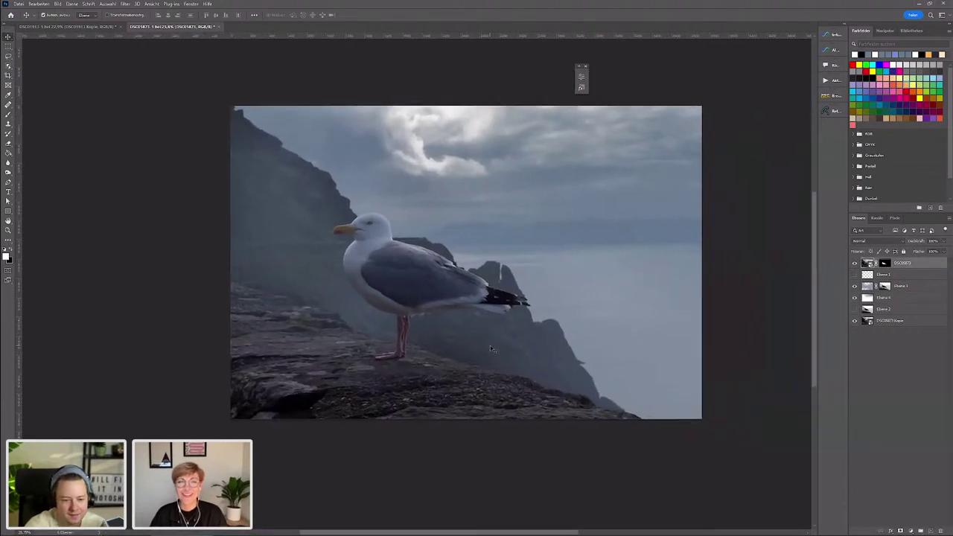
{"action": "scroll", "coordinate": [345, 315], "scroll_direction": "up", "scroll_amount": 1}
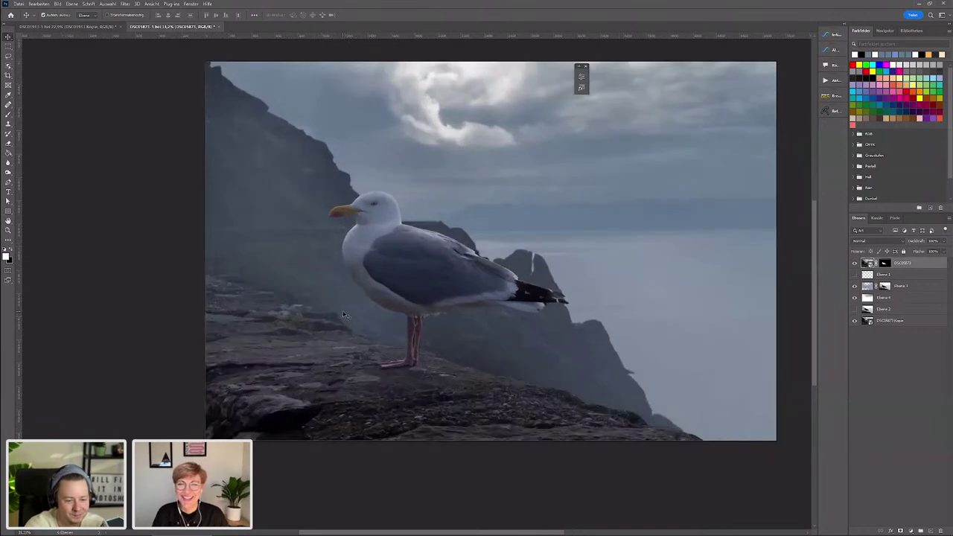
{"action": "scroll", "coordinate": [343, 312], "scroll_direction": "up", "scroll_amount": 2}
{"action": "scroll", "coordinate": [349, 298], "scroll_direction": "down", "scroll_amount": 1}
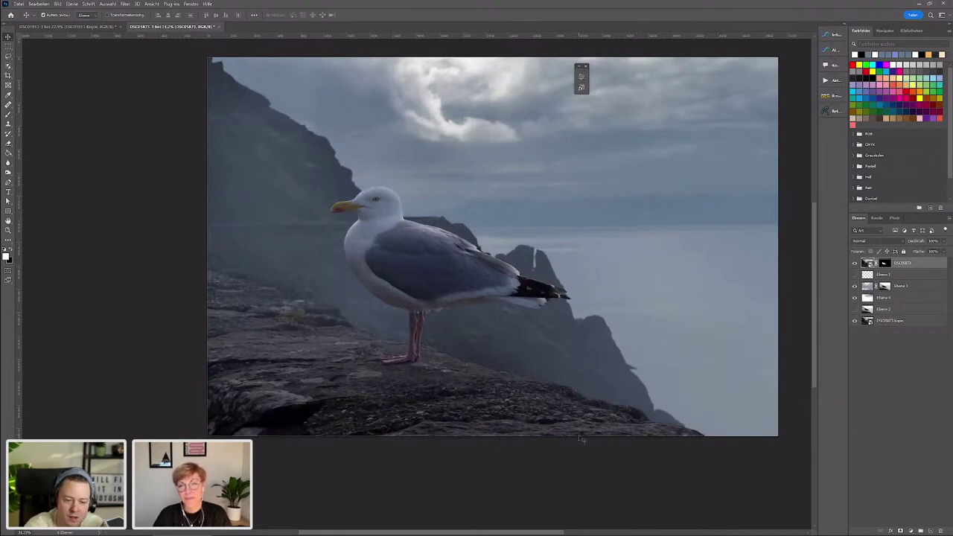
- Stamp all visible layers into a new layer Ebene 5 and convert it to a smart object
{"action": "key", "text": "ctrl+shift+alt+e"}
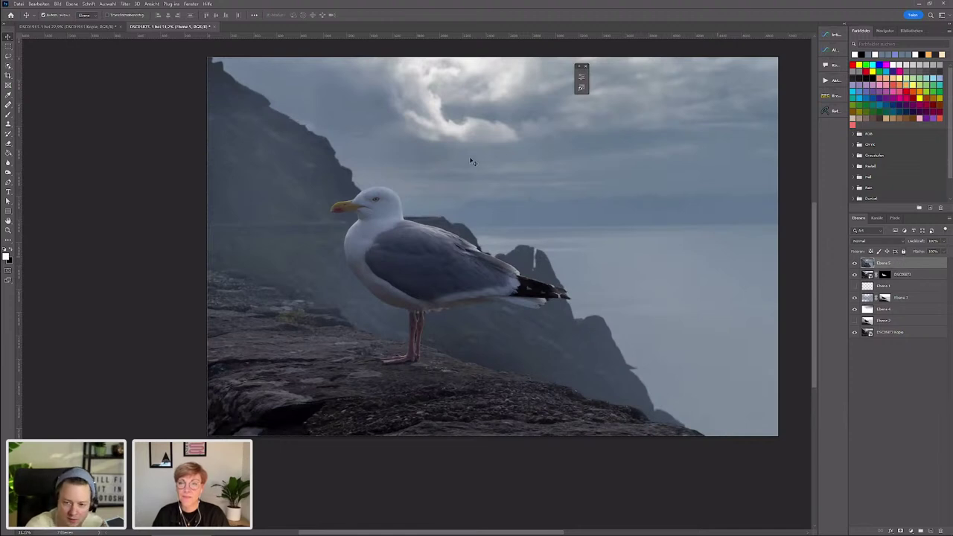
{"action": "right_click", "coordinate": [899, 266]}
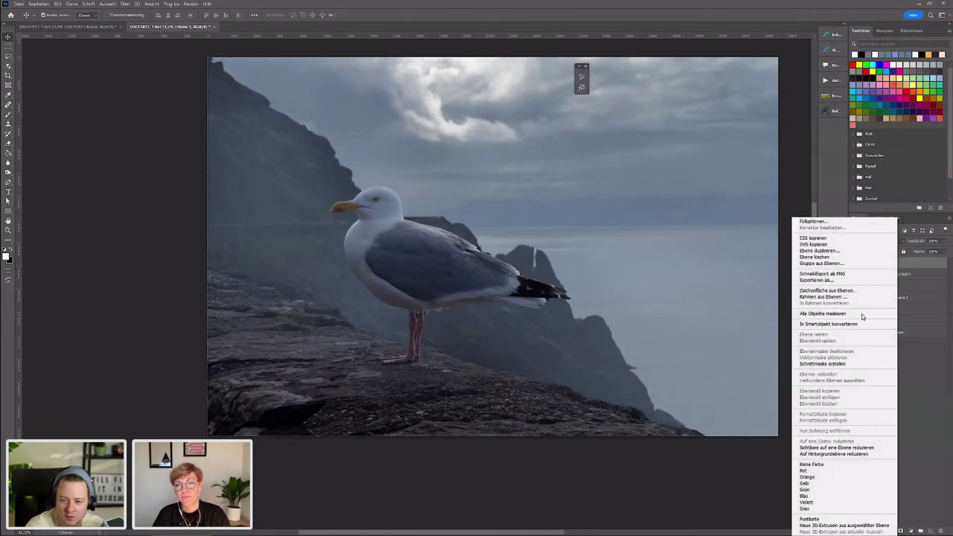
{"action": "left_click", "coordinate": [849, 325]}
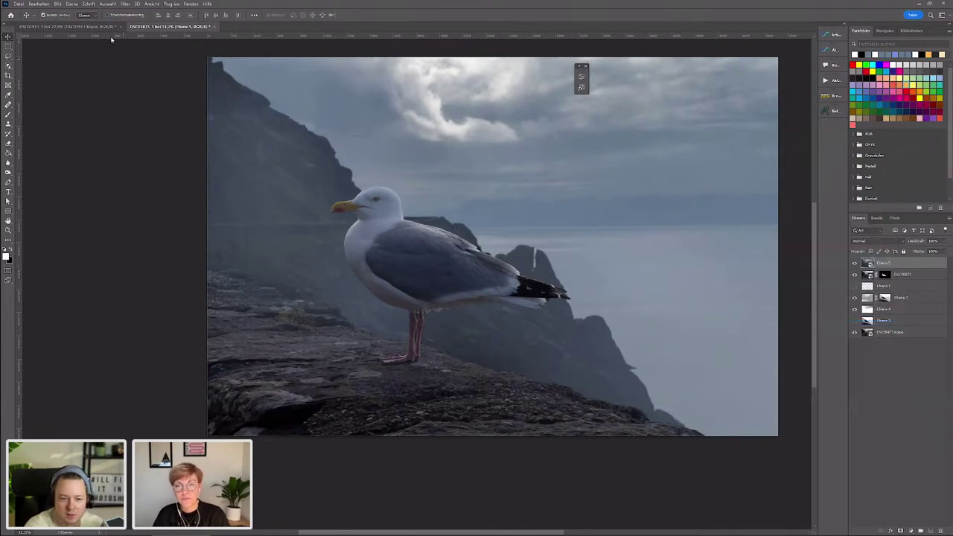
{"action": "left_click", "coordinate": [125, 4]}
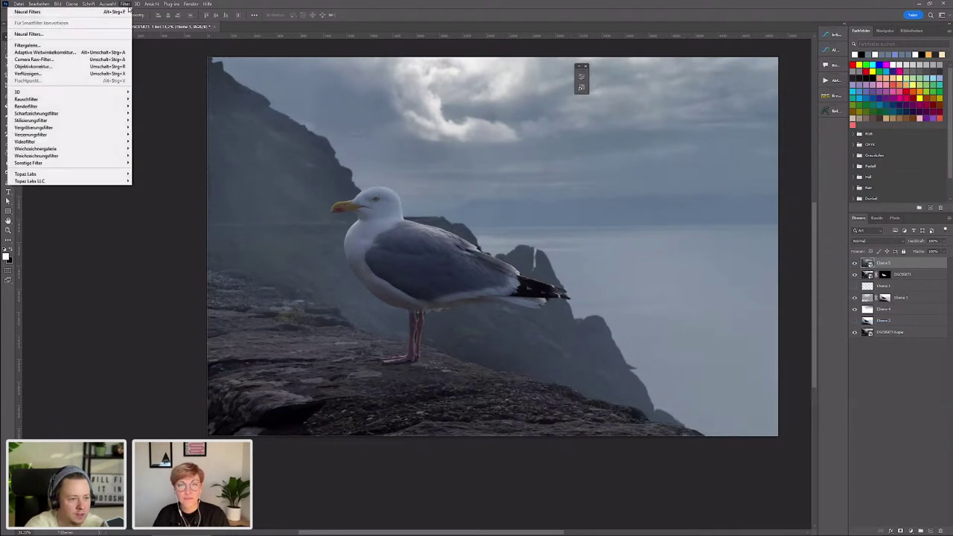
- Preview the Kunststofffolie filter in the Filter Gallery with Detail 10 and Glättung 3
{"action": "left_click", "coordinate": [38, 59]}
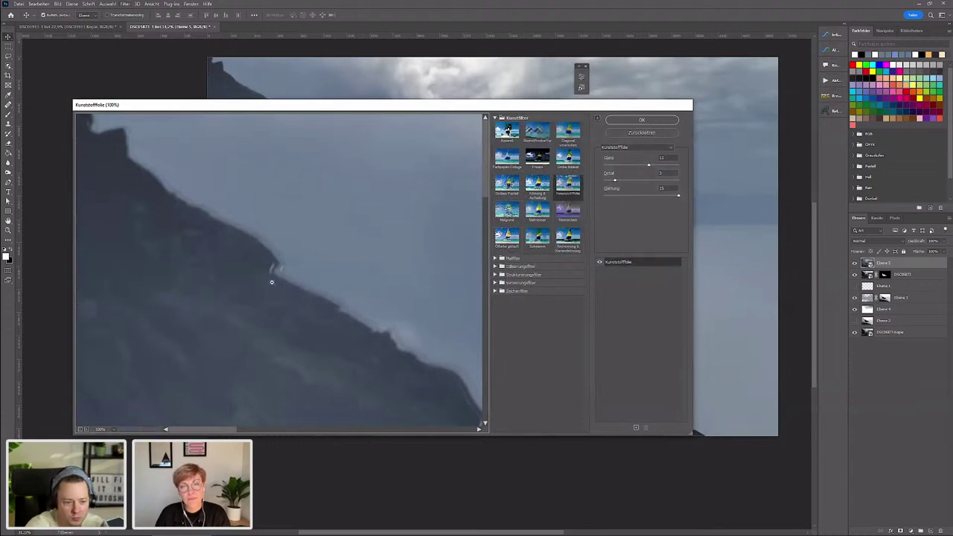
{"action": "scroll", "coordinate": [272, 281], "scroll_direction": "down", "scroll_amount": 1, "text": "alt"}
{"action": "scroll", "coordinate": [279, 297], "scroll_direction": "down", "scroll_amount": 3}
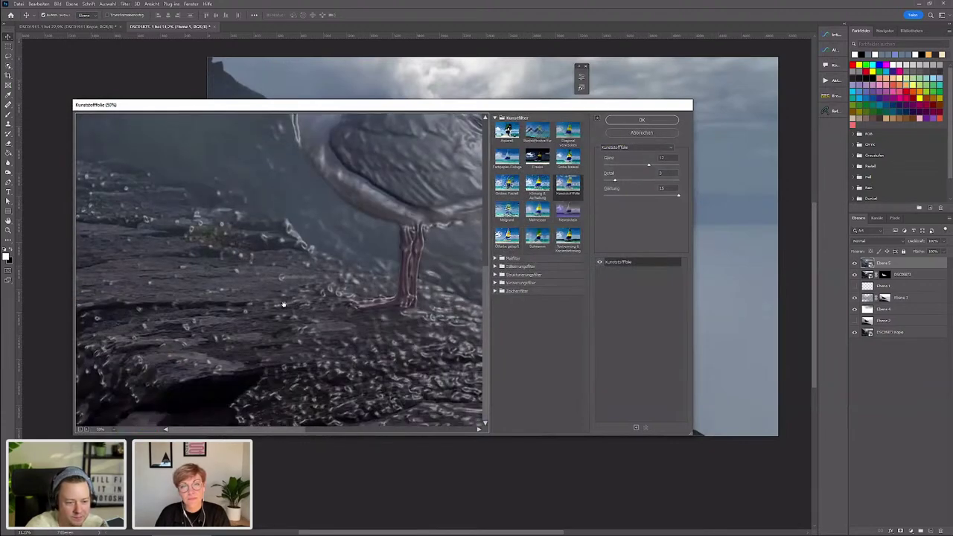
{"action": "scroll", "coordinate": [284, 303], "scroll_direction": "down", "scroll_amount": 1, "text": "alt"}
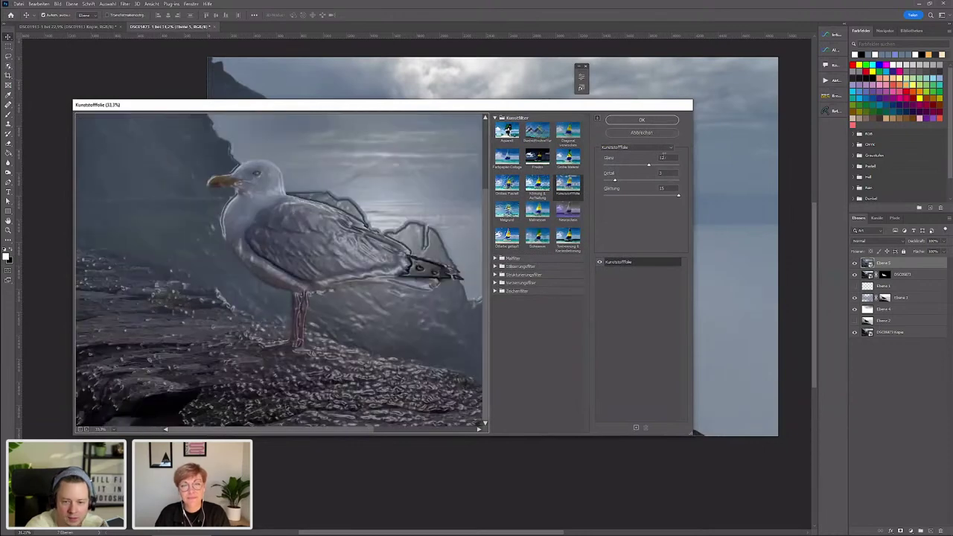
{"action": "left_click", "coordinate": [649, 196]}
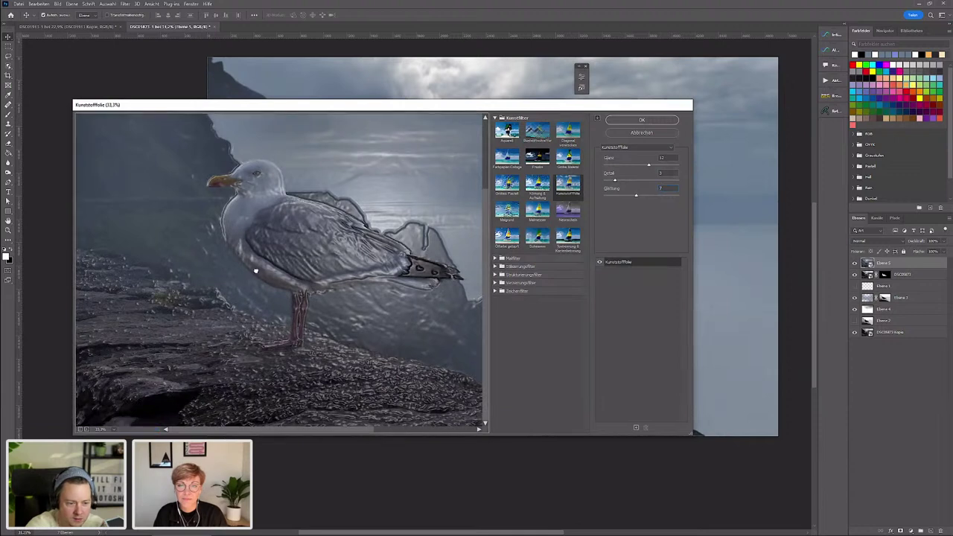
{"action": "left_click", "coordinate": [652, 180]}
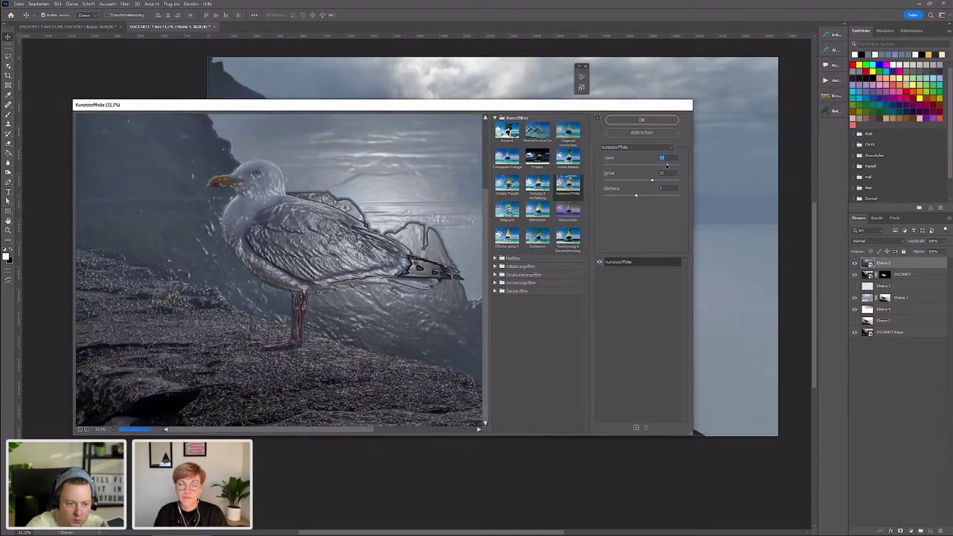
{"action": "left_click", "coordinate": [614, 195]}
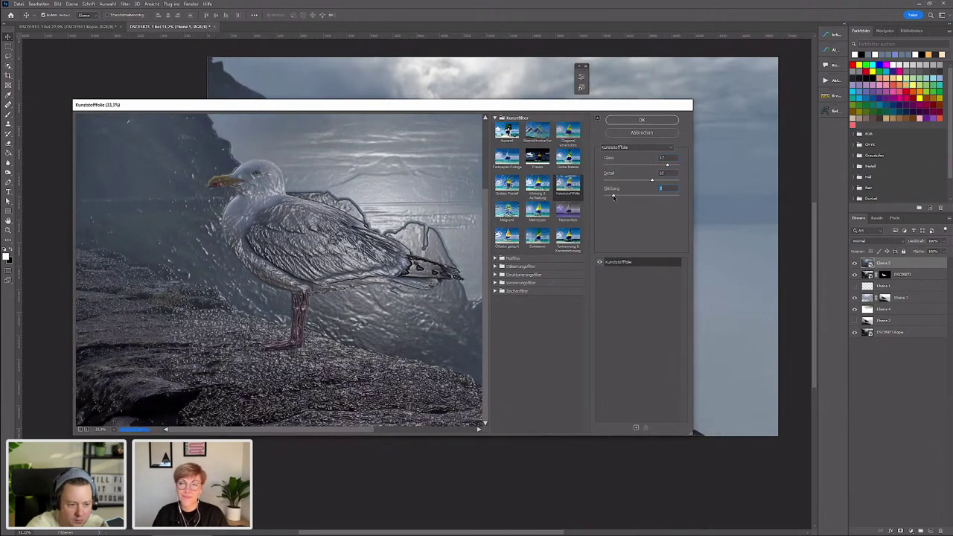
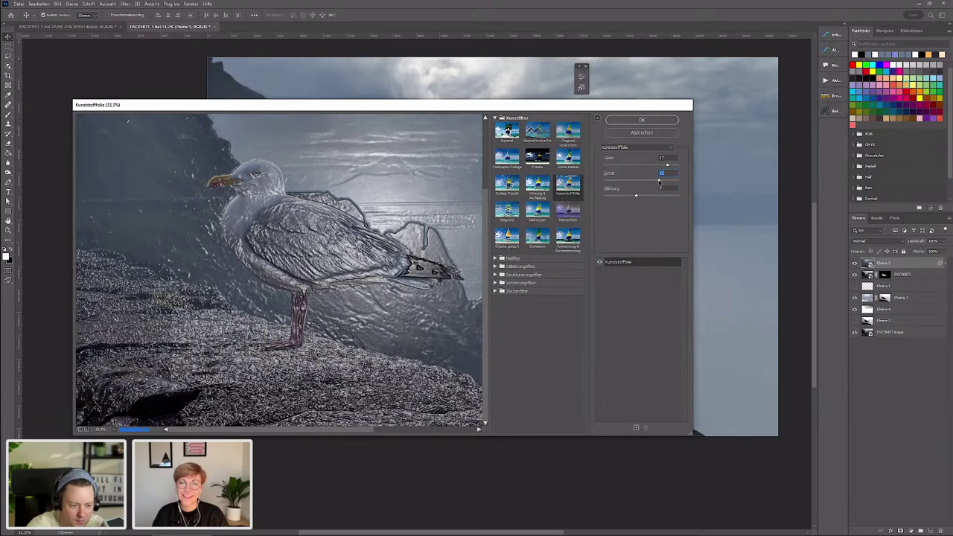
- Confirm the Kunststofffolie filter and set the gull layer to Normal at 60% opacity
{"action": "left_click", "coordinate": [642, 120]}
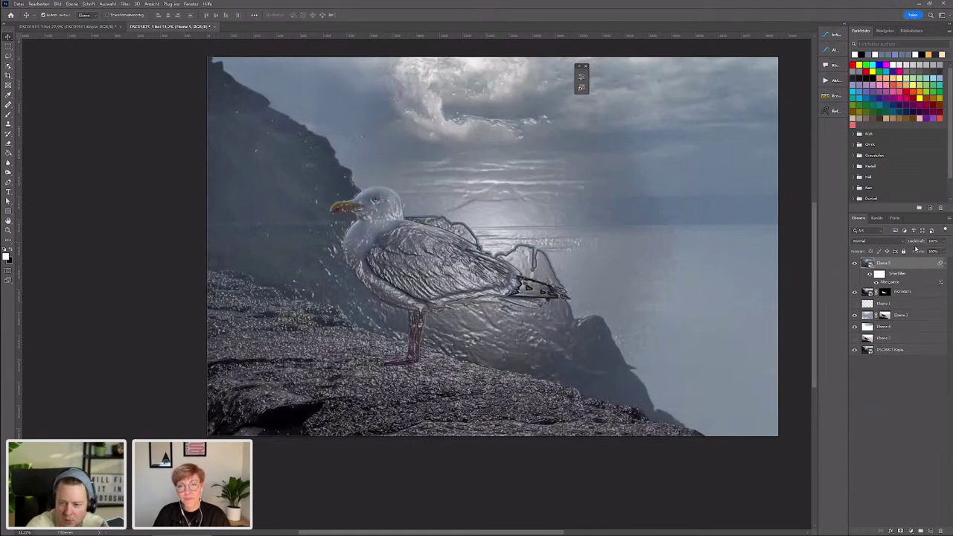
{"action": "left_click_drag", "start_coordinate": [916, 242], "coordinate": [909, 248]}
{"action": "scroll", "coordinate": [398, 401], "scroll_direction": "up", "scroll_amount": 5}
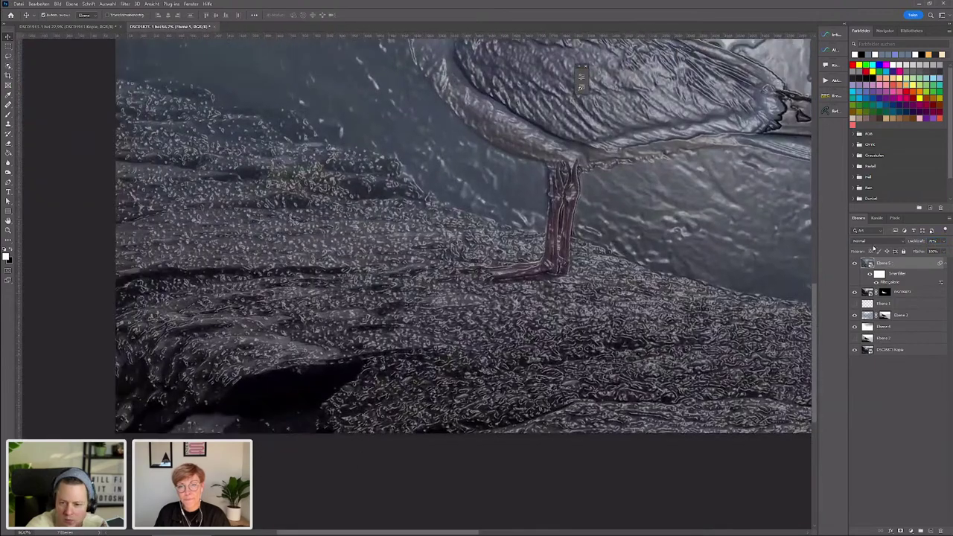
{"action": "left_click", "coordinate": [871, 242]}
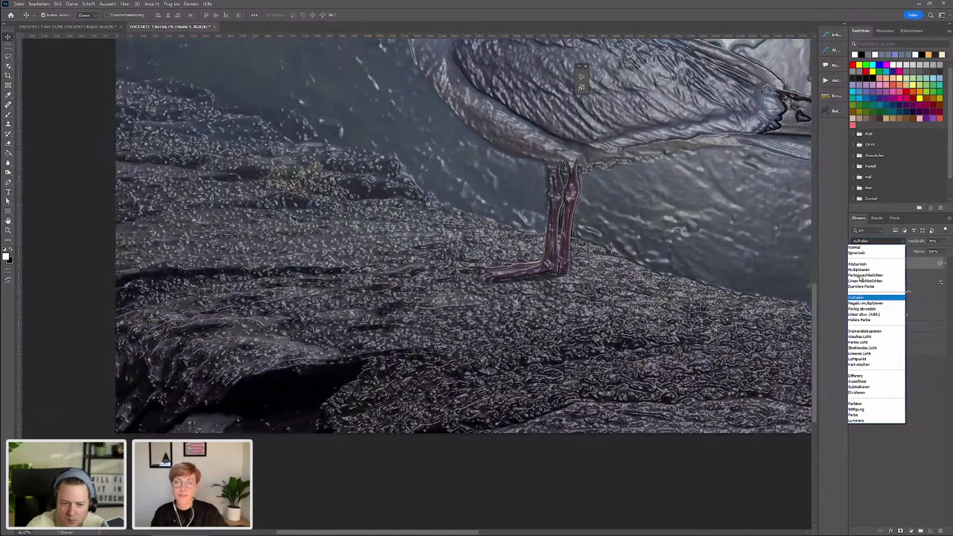
{"action": "left_click", "coordinate": [931, 242]}
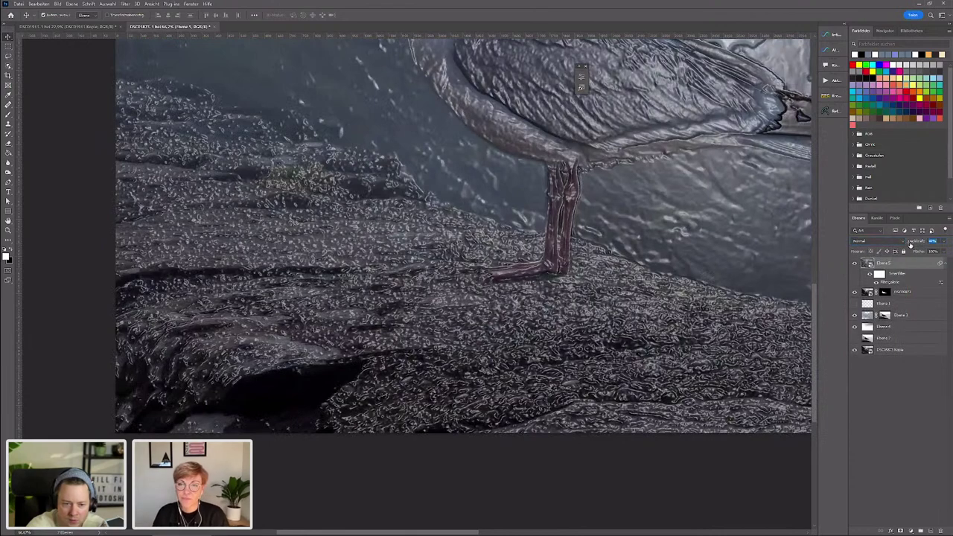
{"action": "key", "text": "6"}
{"action": "left_click_drag", "start_coordinate": [905, 247], "coordinate": [914, 248]}
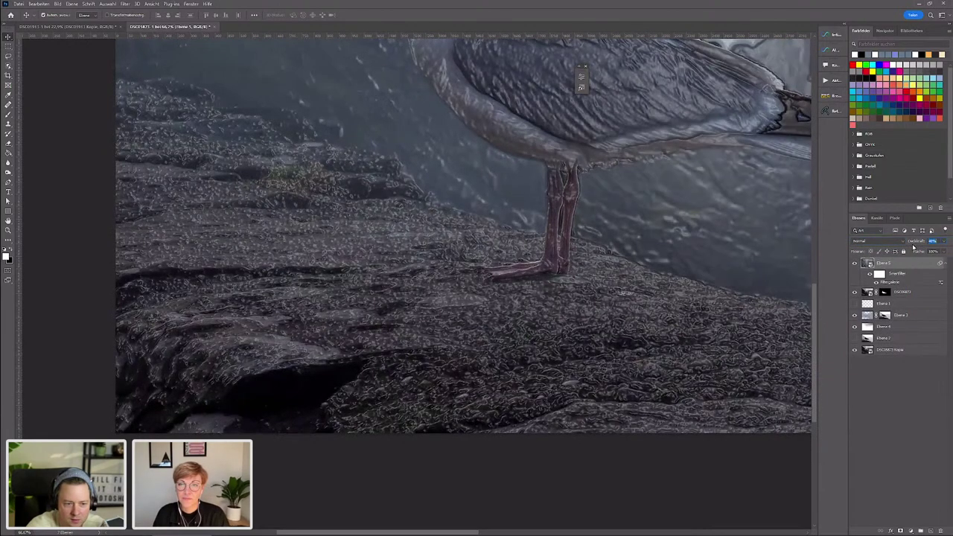
{"action": "key", "text": "ctrl+0"}
{"action": "scroll", "coordinate": [598, 383], "scroll_direction": "up", "scroll_amount": 3}
{"action": "scroll", "coordinate": [405, 345], "scroll_direction": "up", "scroll_amount": 3}
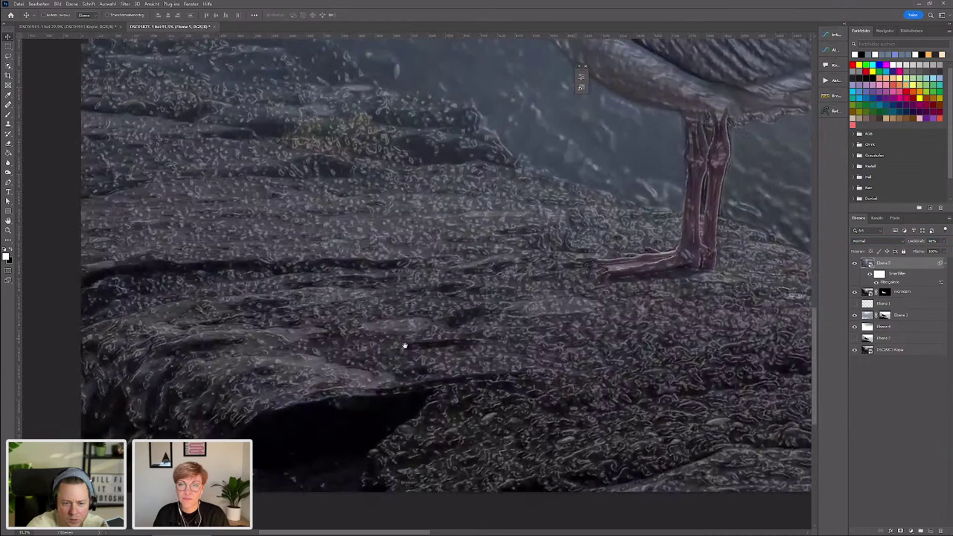
- Apply the Ölfarbe filter with stylization 2.1, cleanliness 7.2 and scale 2.3
{"action": "left_click", "coordinate": [125, 3]}
{"action": "mouse_move", "coordinate": [31, 120]}
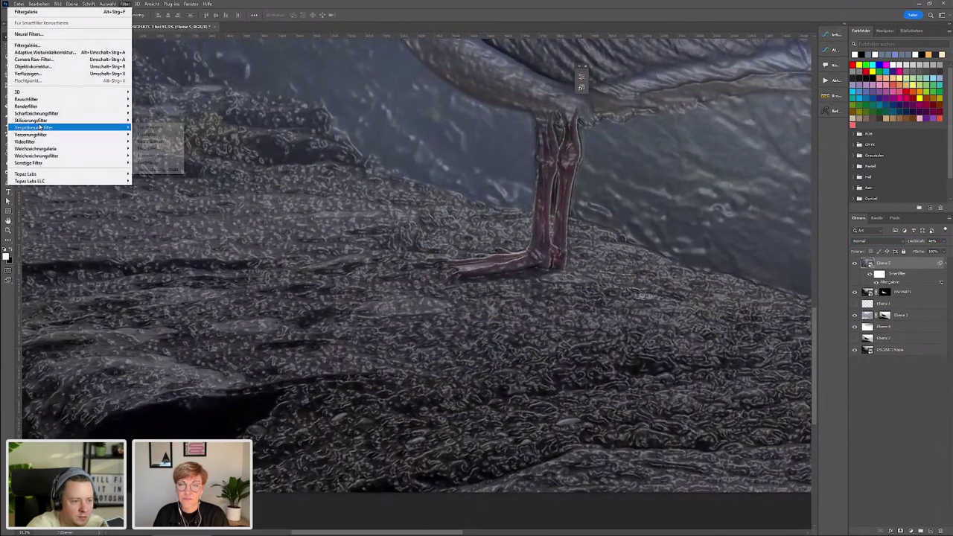
{"action": "left_click", "coordinate": [146, 155]}
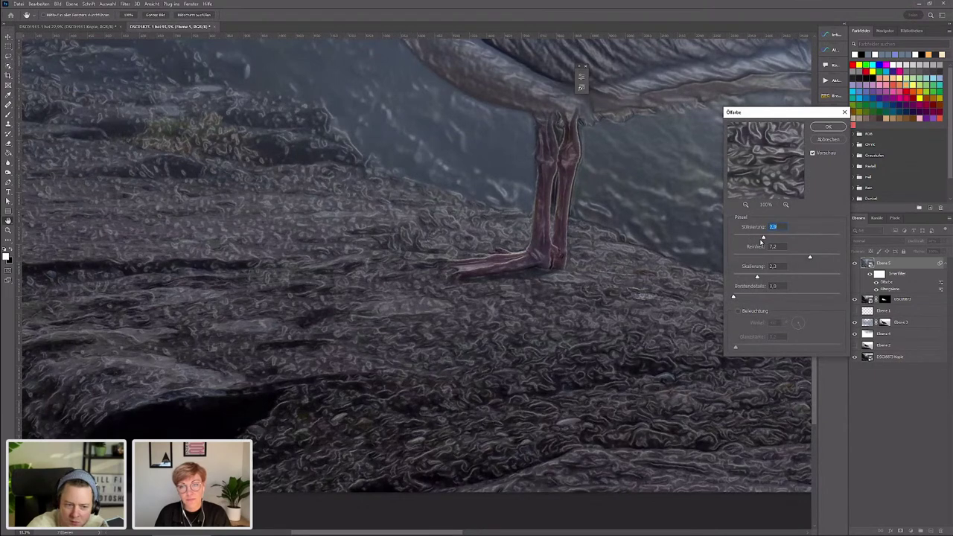
{"action": "left_click", "coordinate": [829, 130]}
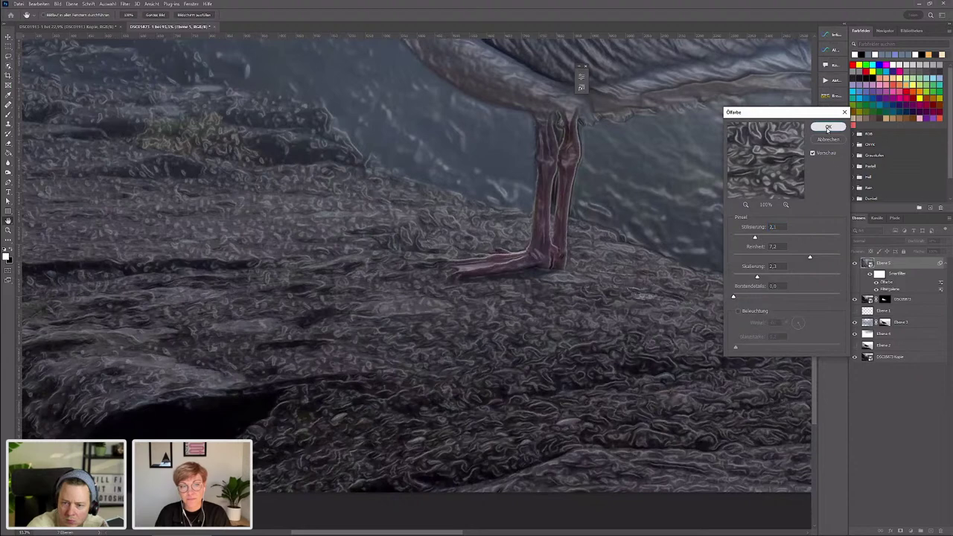
- Add a black layer mask and paint the texture back onto the left rocks
{"action": "left_click", "coordinate": [911, 531], "text": "alt"}
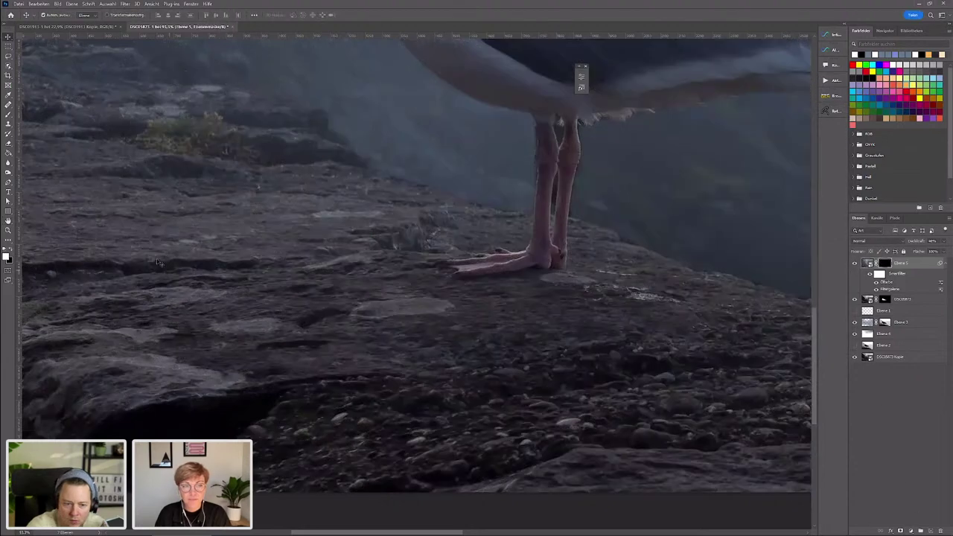
{"action": "left_click", "coordinate": [7, 118]}
{"action": "left_click_drag", "start_coordinate": [351, 379], "coordinate": [382, 362]}
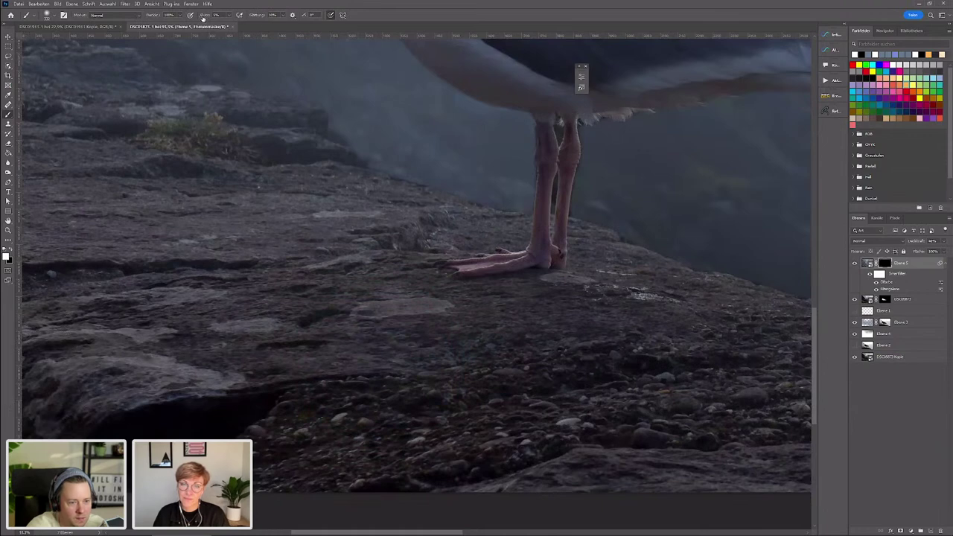
{"action": "left_click_drag", "start_coordinate": [174, 356], "coordinate": [373, 335]}
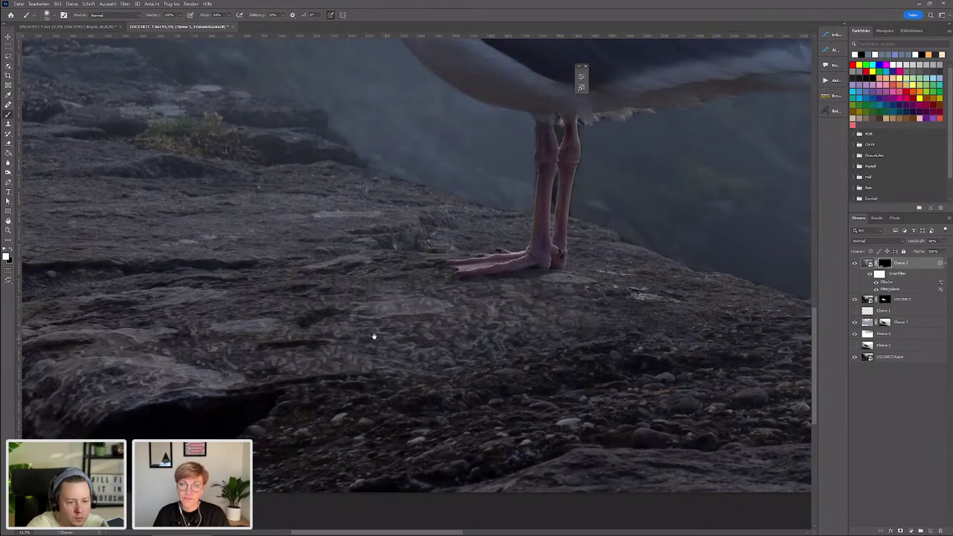
{"action": "scroll", "coordinate": [88, 309], "scroll_direction": "up", "scroll_amount": 2}
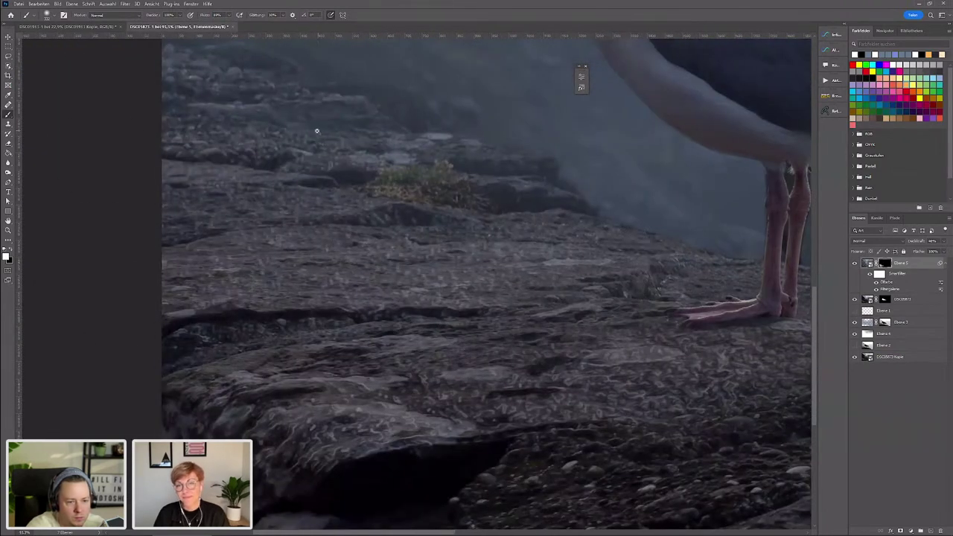
{"action": "scroll", "coordinate": [449, 260], "scroll_direction": "down", "scroll_amount": 3}
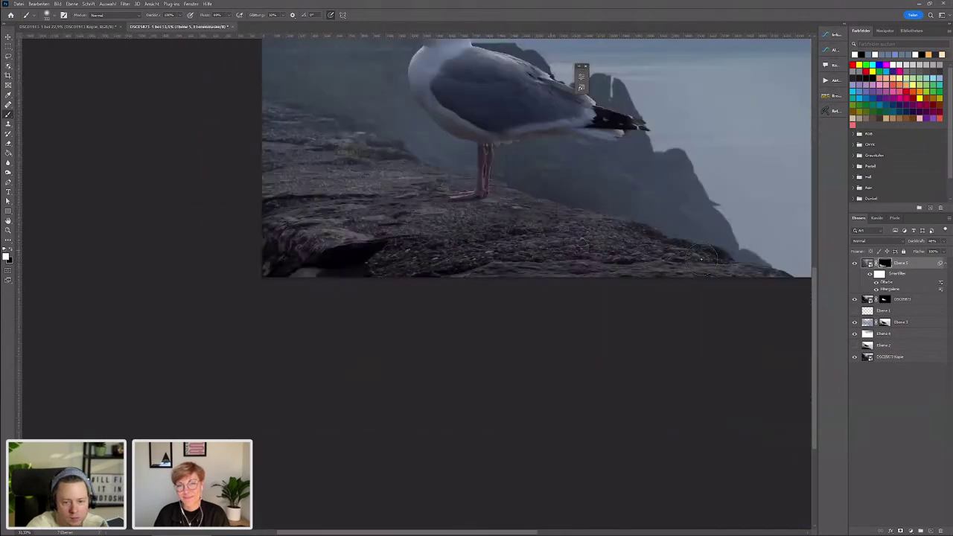
{"action": "scroll", "coordinate": [466, 242], "scroll_direction": "up", "scroll_amount": 2}
{"action": "key", "text": "x"}
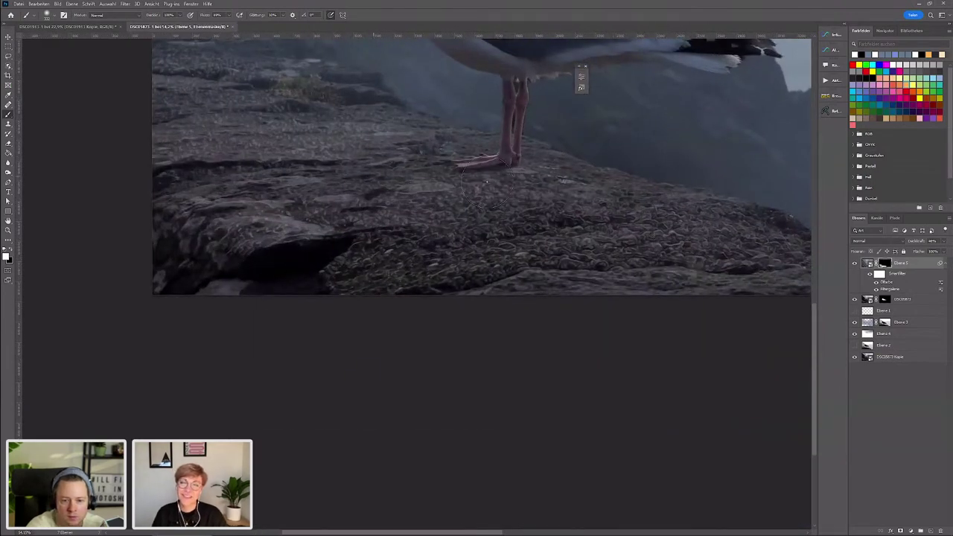
- Set brush flow to 23% with white and move to the rocks left of the gull
{"action": "left_click_drag", "start_coordinate": [259, 128], "coordinate": [333, 232]}
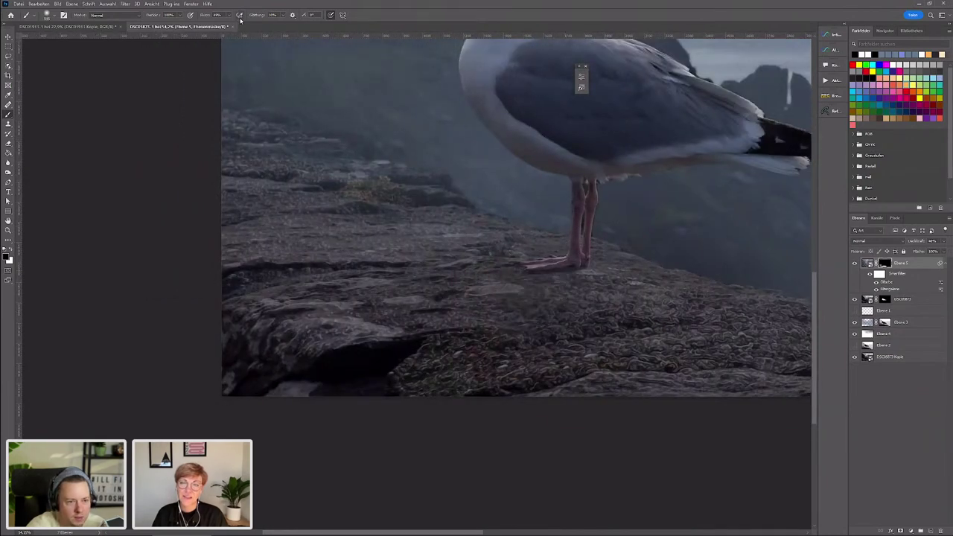
{"action": "key", "text": "shift+2"}
{"action": "key", "text": "shift+3"}
{"action": "key", "text": "x"}
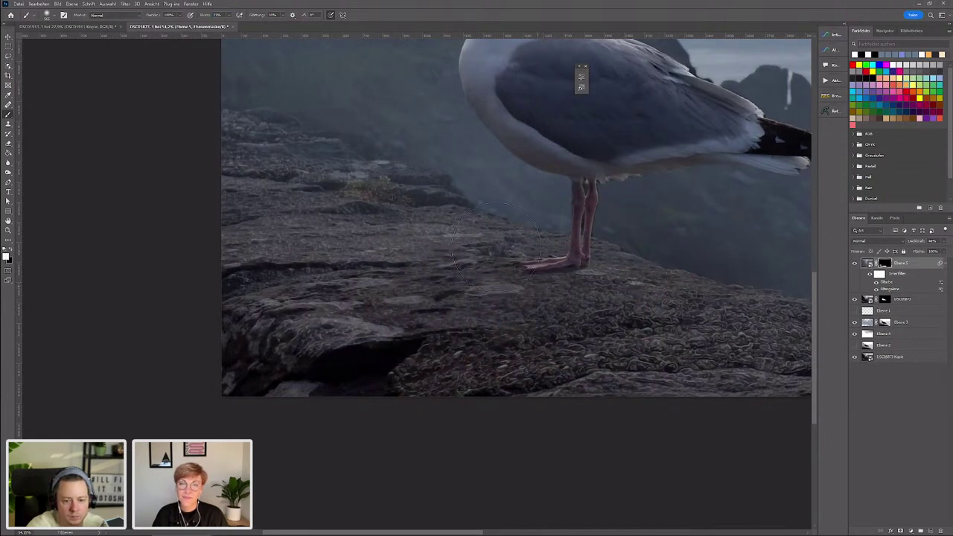
{"action": "scroll", "coordinate": [326, 244], "scroll_direction": "up", "scroll_amount": 1}
{"action": "scroll", "coordinate": [325, 245], "scroll_direction": "left", "scroll_amount": 2}
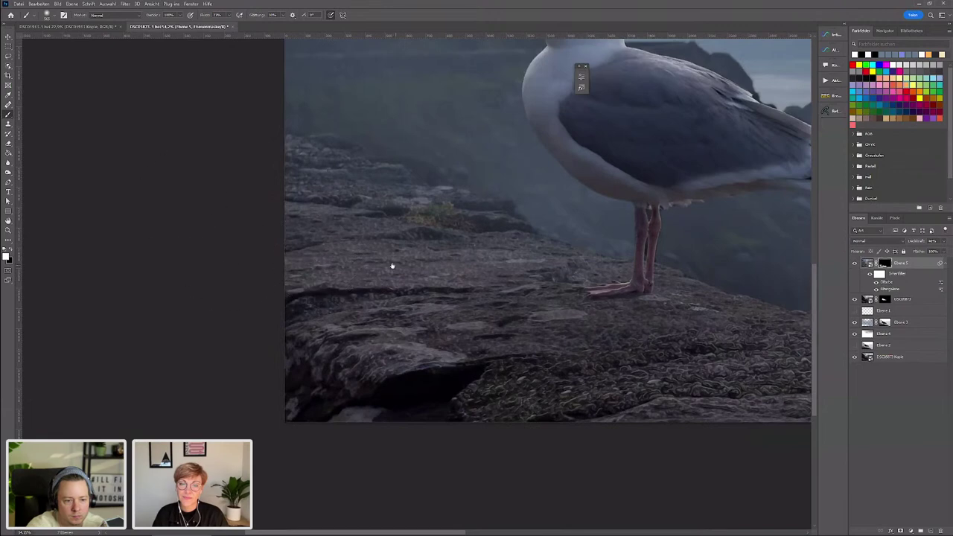
{"action": "left_click_drag", "start_coordinate": [392, 266], "coordinate": [50, 184]}
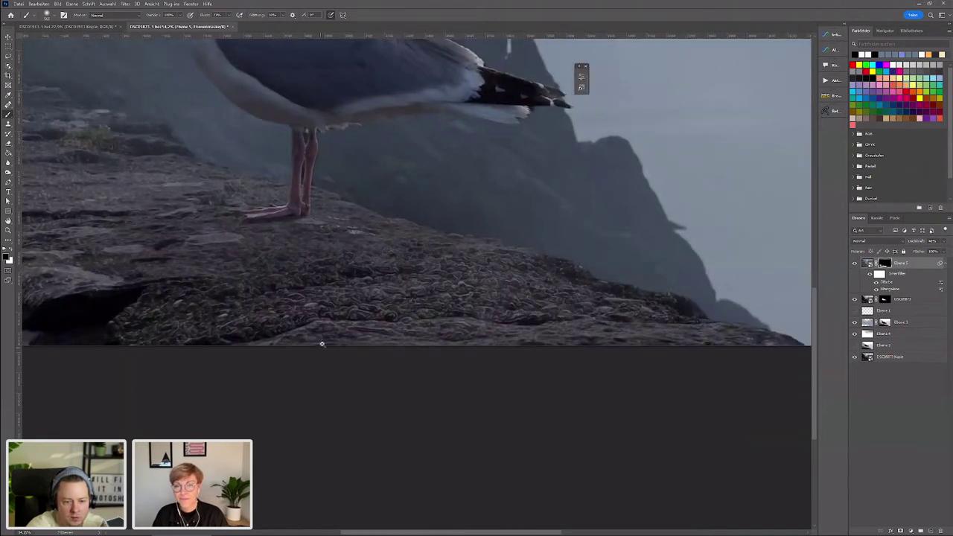
{"action": "scroll", "coordinate": [254, 287], "scroll_direction": "up", "scroll_amount": 2}
{"action": "scroll", "coordinate": [319, 304], "scroll_direction": "up", "scroll_amount": 2}
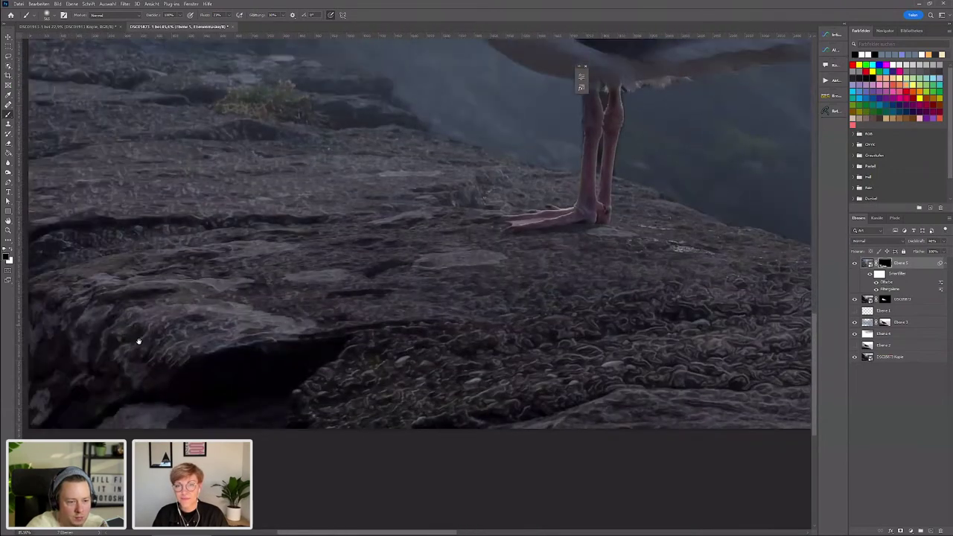
{"action": "scroll", "coordinate": [146, 321], "scroll_direction": "down", "scroll_amount": 1}
{"action": "scroll", "coordinate": [357, 279], "scroll_direction": "down", "scroll_amount": 1}
{"action": "scroll", "coordinate": [372, 276], "scroll_direction": "down", "scroll_amount": 1}
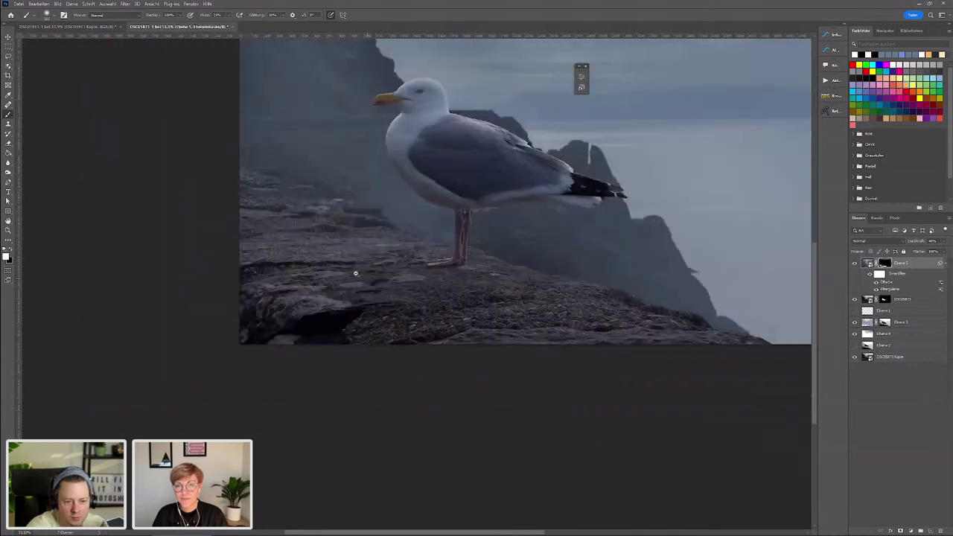
{"action": "scroll", "coordinate": [356, 273], "scroll_direction": "up", "scroll_amount": 1}
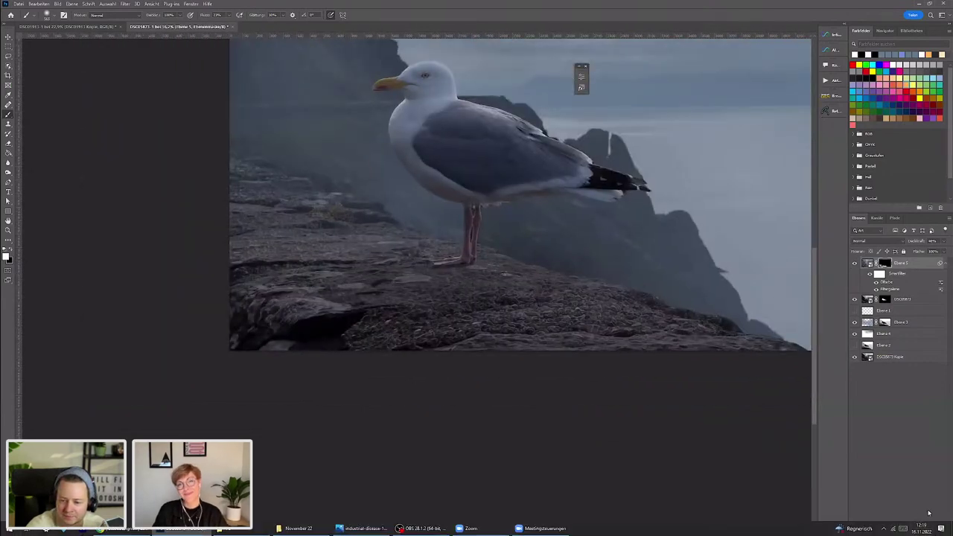
- Add a new black-filled layer in Farbig abwedeln blend mode
{"action": "left_click", "coordinate": [932, 529]}
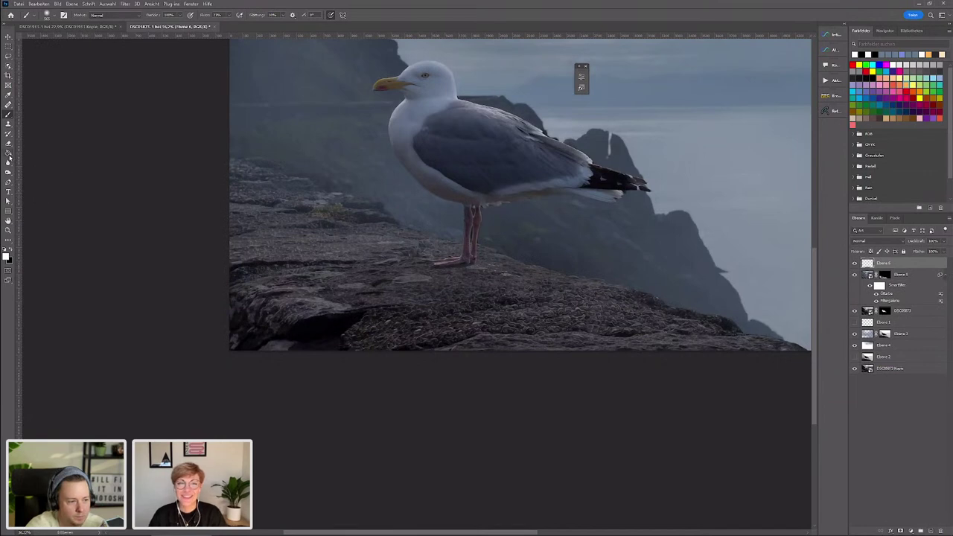
{"action": "left_click", "coordinate": [9, 155]}
{"action": "left_click", "coordinate": [694, 252]}
{"action": "left_click", "coordinate": [875, 242]}
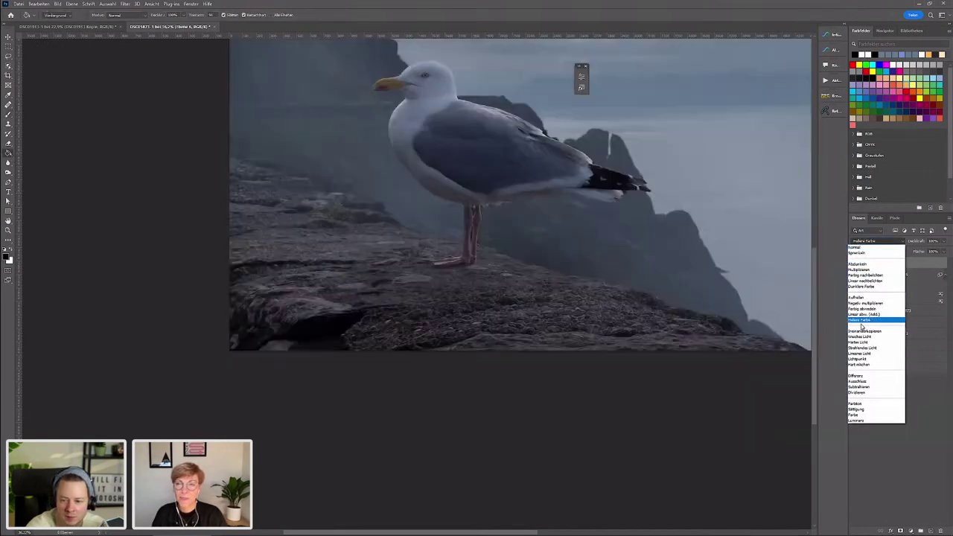
{"action": "left_click", "coordinate": [862, 309]}
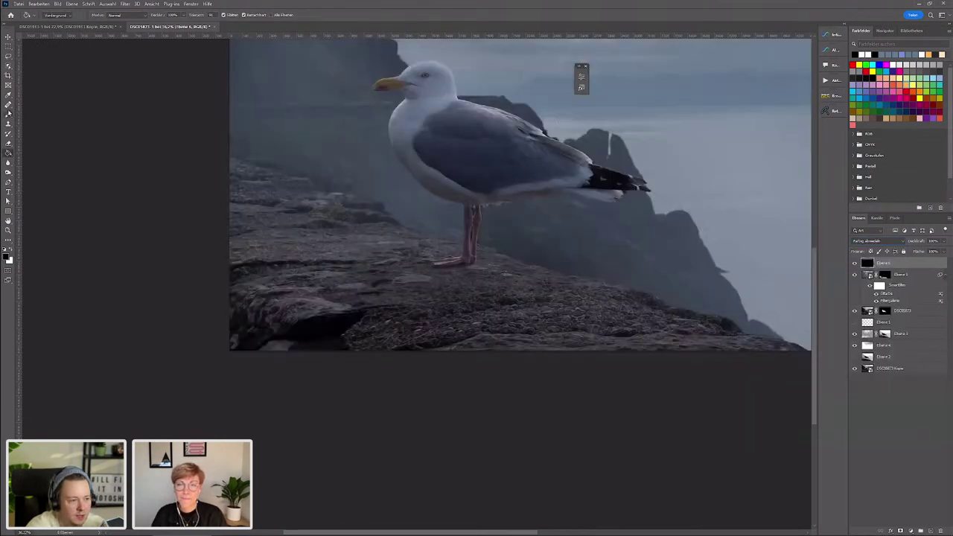
- Set up a very soft 254 px brush with swapped foreground and background colours
{"action": "key", "text": "b"}
{"action": "key", "text": "x"}
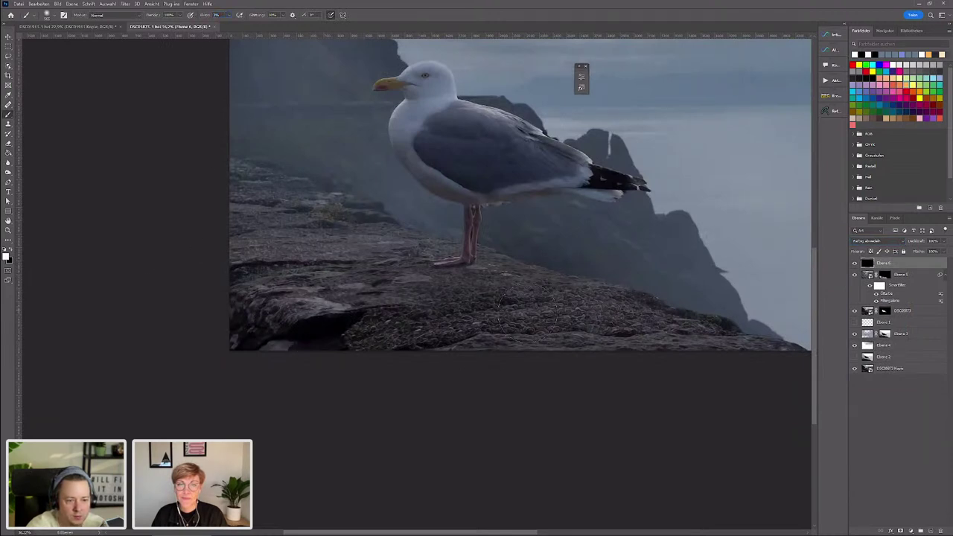
{"action": "right_click", "coordinate": [483, 325], "text": "alt"}
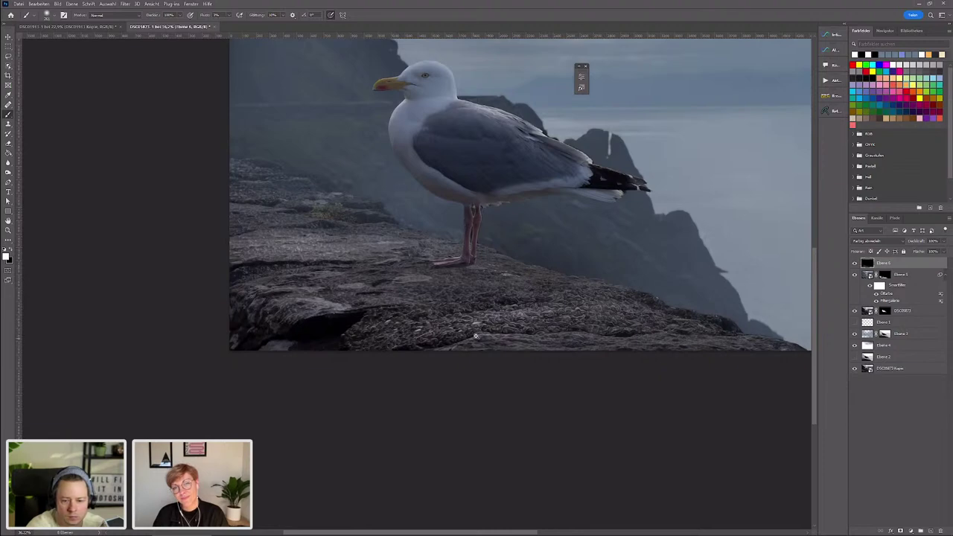
{"action": "scroll", "coordinate": [476, 336], "scroll_direction": "up", "scroll_amount": 5}
{"action": "scroll", "coordinate": [475, 335], "scroll_direction": "up", "scroll_amount": 5}
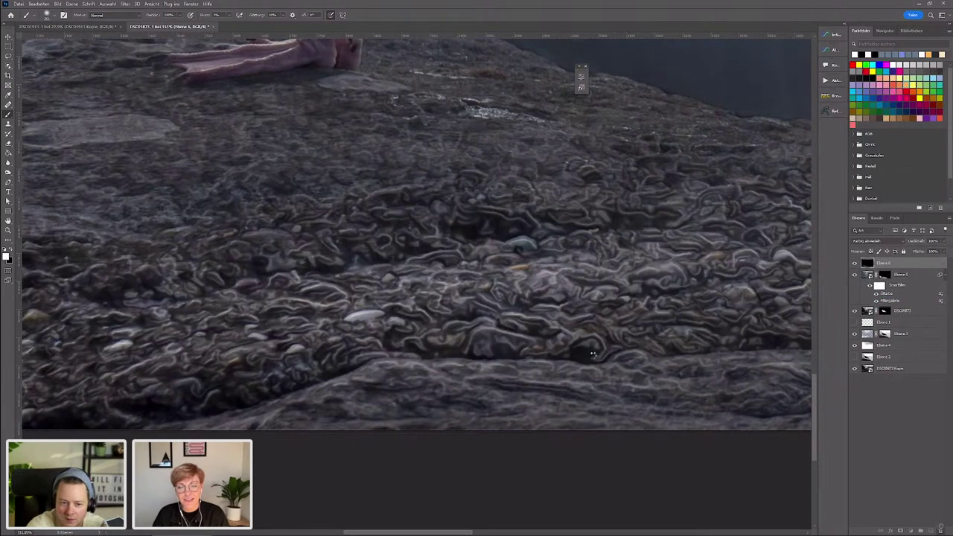
- Undo and redo the oil-paint filter on the rock, zooming out to compare
{"action": "key", "text": "ctrl+z"}
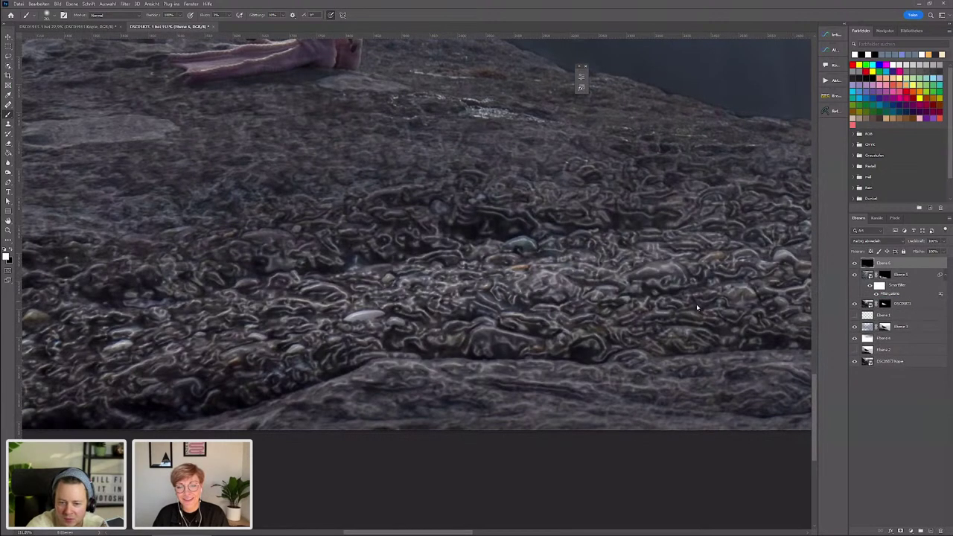
{"action": "key", "text": "ctrl+minus"}
{"action": "key", "text": "ctrl+minus"}
{"action": "scroll", "coordinate": [520, 301], "scroll_direction": "up", "scroll_amount": 2}
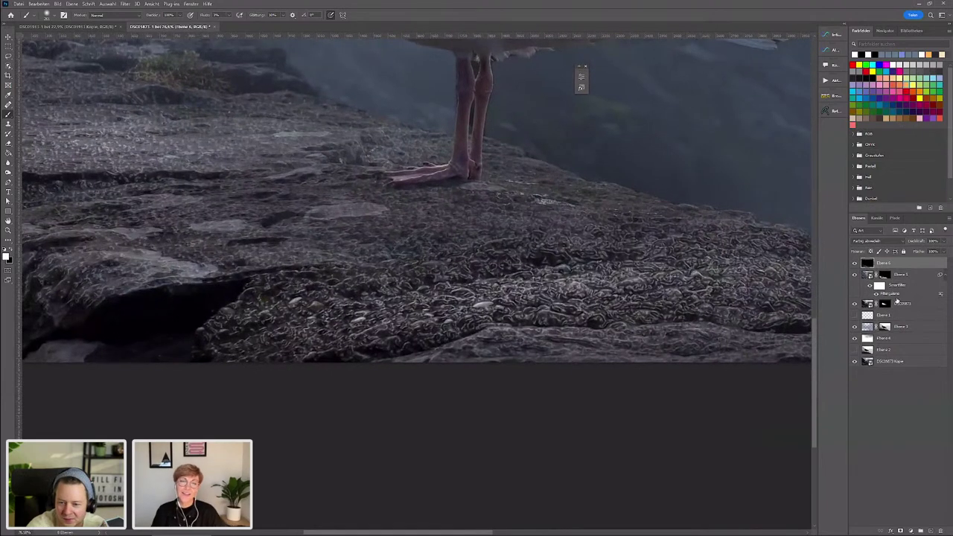
{"action": "key", "text": "ctrl+shift+z"}
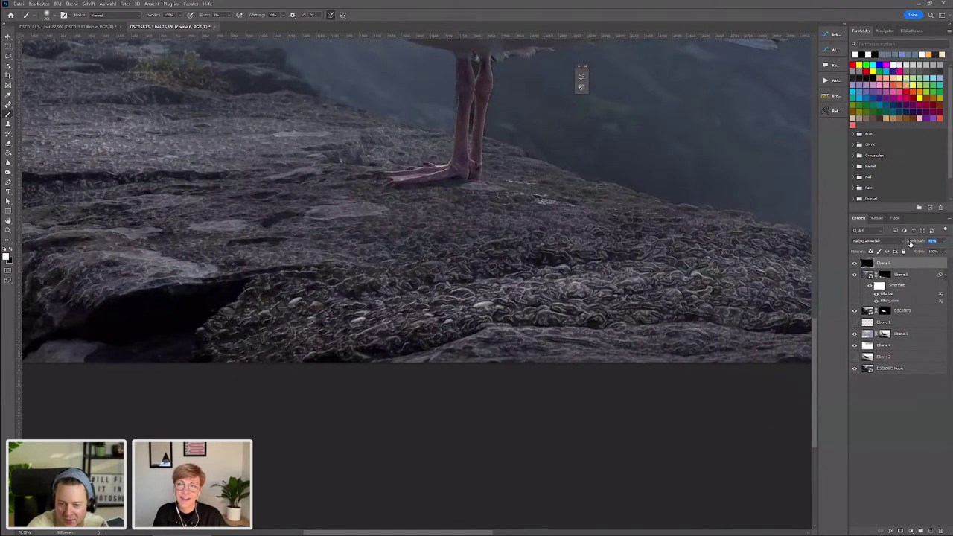
{"action": "scroll", "coordinate": [386, 257], "scroll_direction": "down", "scroll_amount": 3}
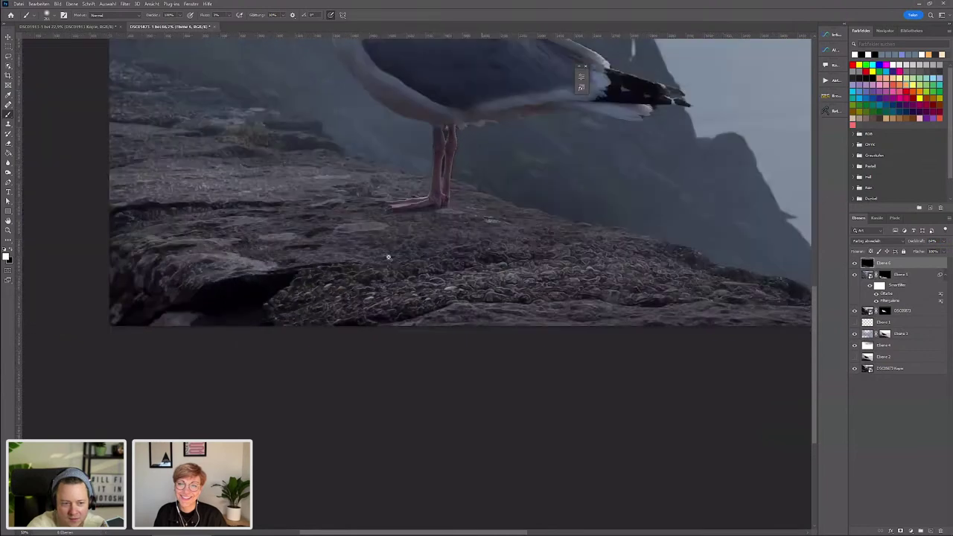
{"action": "scroll", "coordinate": [310, 223], "scroll_direction": "up", "scroll_amount": 3}
{"action": "scroll", "coordinate": [264, 199], "scroll_direction": "down", "scroll_amount": 2}
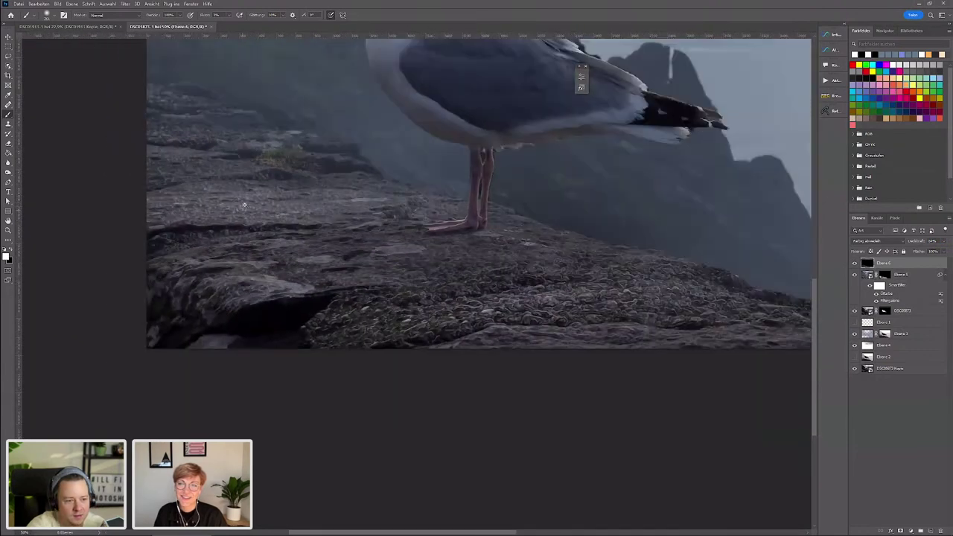
{"action": "scroll", "coordinate": [298, 223], "scroll_direction": "up", "scroll_amount": 2}
{"action": "scroll", "coordinate": [357, 261], "scroll_direction": "down", "scroll_amount": 2}
{"action": "scroll", "coordinate": [389, 289], "scroll_direction": "down", "scroll_amount": 3}
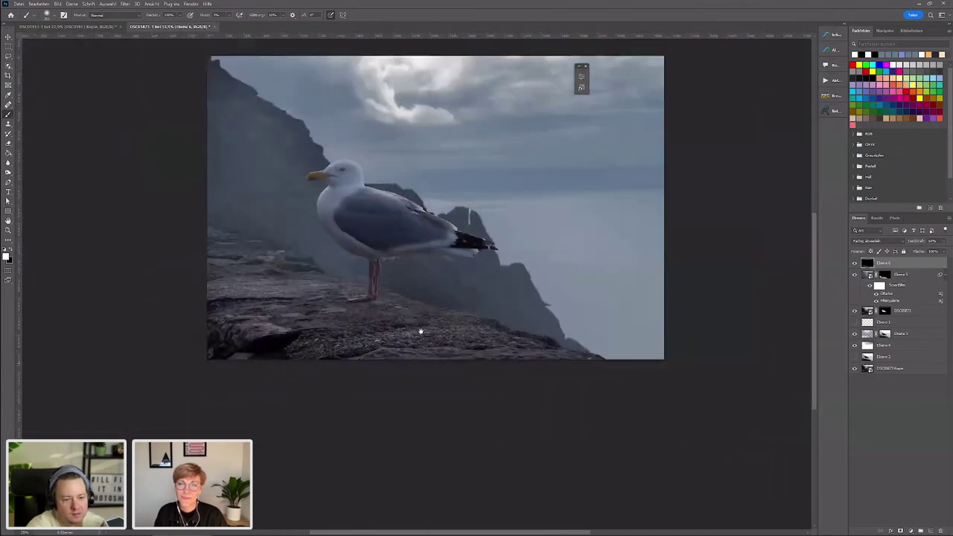
- Inspect the painted rock across the full composite and return to the Brush tool
{"action": "key", "text": "v"}
{"action": "scroll", "coordinate": [387, 325], "scroll_direction": "up", "scroll_amount": 1}
{"action": "scroll", "coordinate": [375, 289], "scroll_direction": "up", "scroll_amount": 1}
{"action": "scroll", "coordinate": [375, 288], "scroll_direction": "down", "scroll_amount": 1}
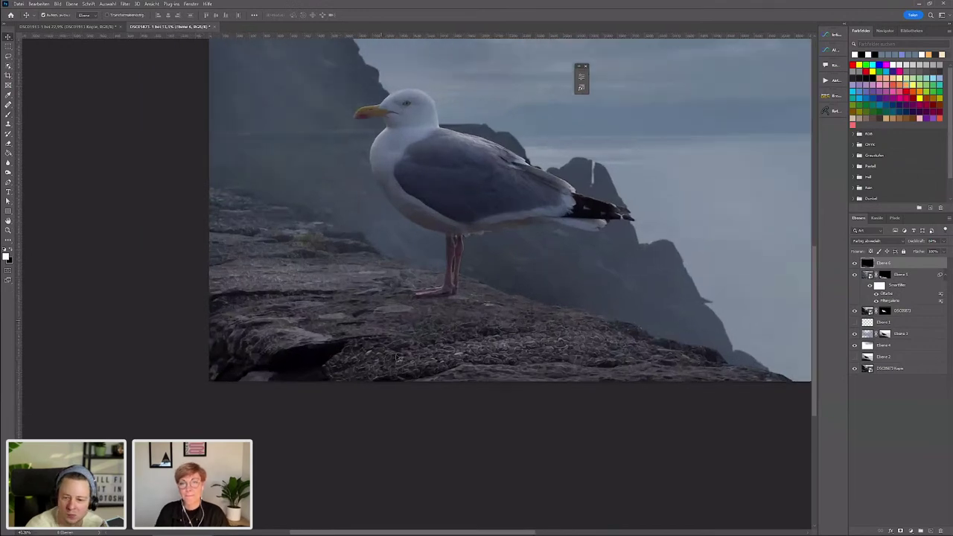
{"action": "scroll", "coordinate": [384, 343], "scroll_direction": "up", "scroll_amount": 2}
{"action": "scroll", "coordinate": [366, 337], "scroll_direction": "down", "scroll_amount": 2}
{"action": "scroll", "coordinate": [339, 297], "scroll_direction": "up", "scroll_amount": 1}
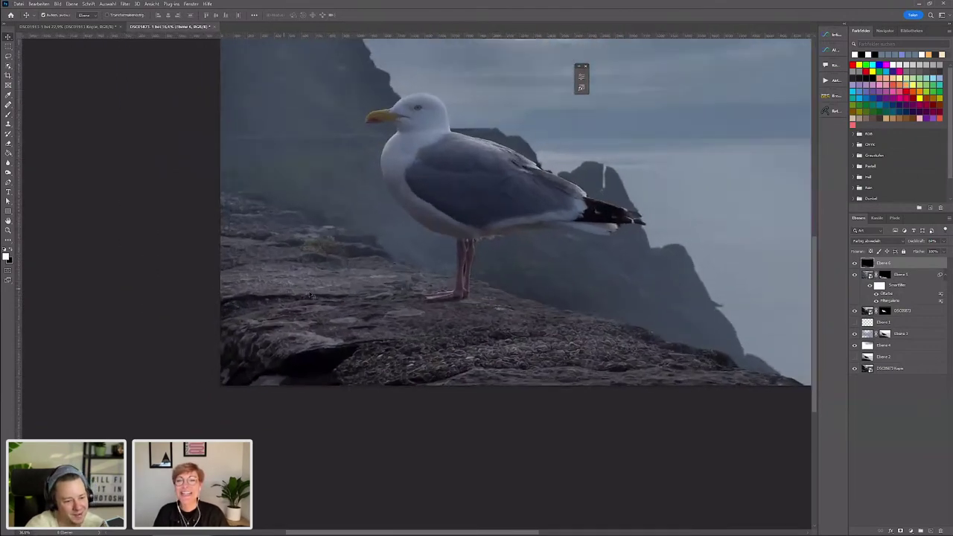
{"action": "left_click", "coordinate": [8, 114]}
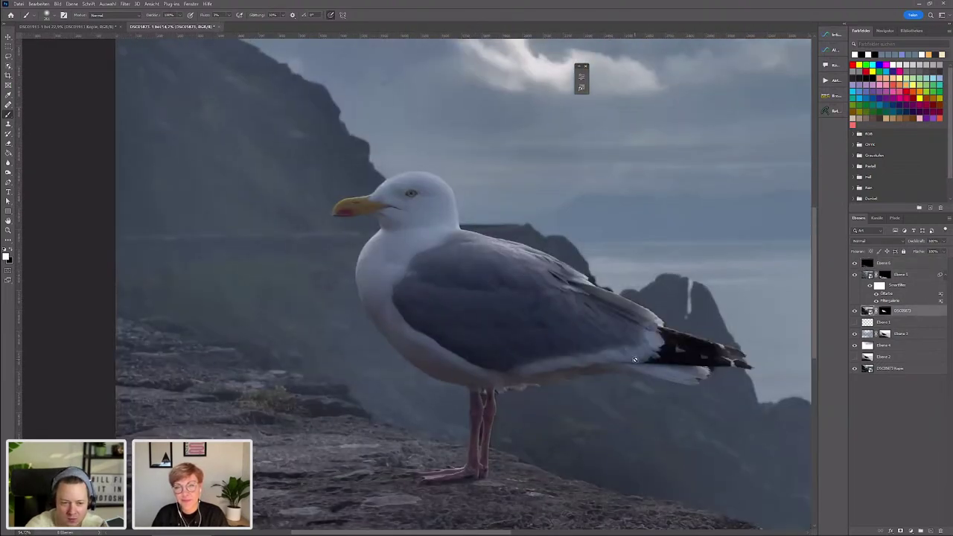
- Add a new layer clipped to the gull in Weiches Licht mode, painting in white
{"action": "left_click", "coordinate": [931, 531]}
{"action": "left_click", "coordinate": [922, 316], "text": "alt"}
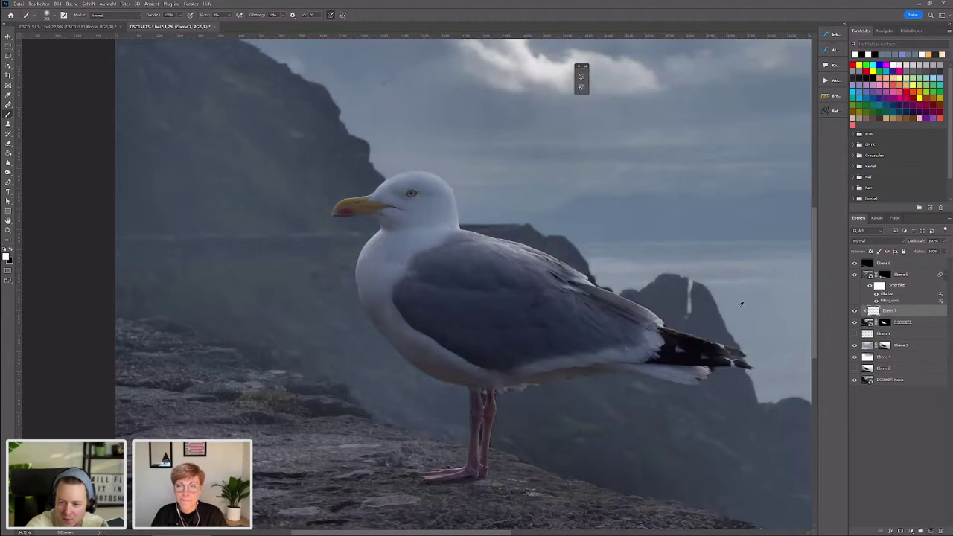
{"action": "left_click", "coordinate": [877, 243]}
{"action": "left_click", "coordinate": [868, 339]}
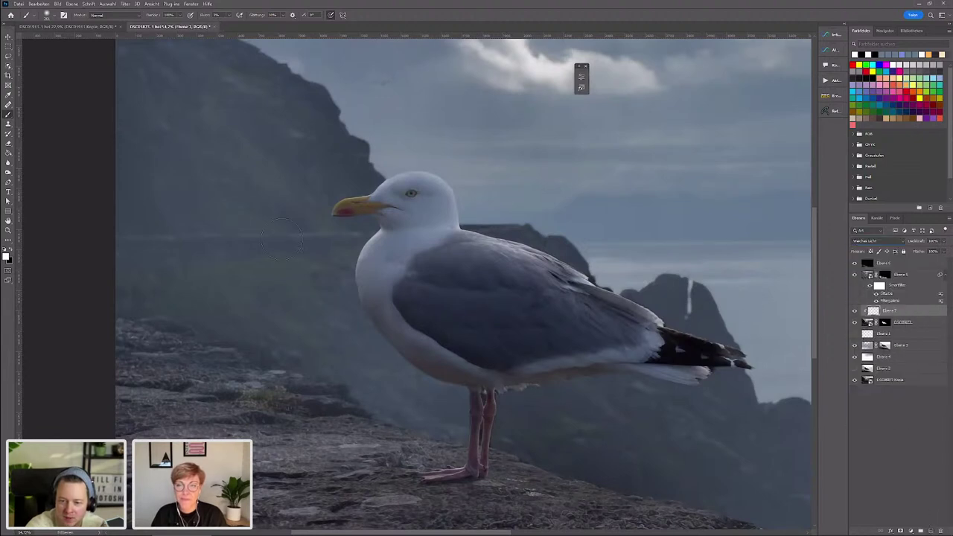
{"action": "scroll", "coordinate": [492, 244], "scroll_direction": "up", "scroll_amount": 2}
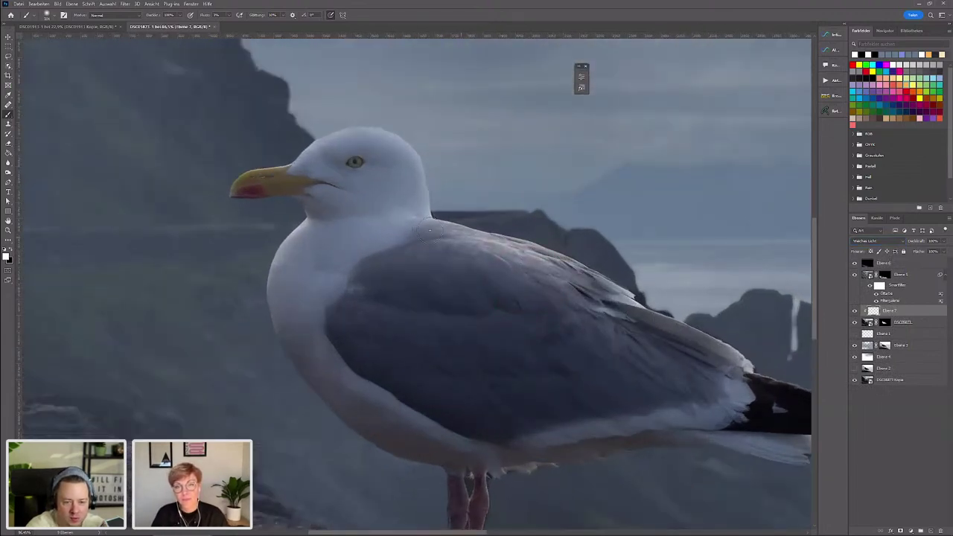
{"action": "key", "text": "x"}
- Adjust the brush size and work along the gull's body to its tail and legs
{"action": "left_click_drag", "start_coordinate": [581, 328], "coordinate": [499, 321]}
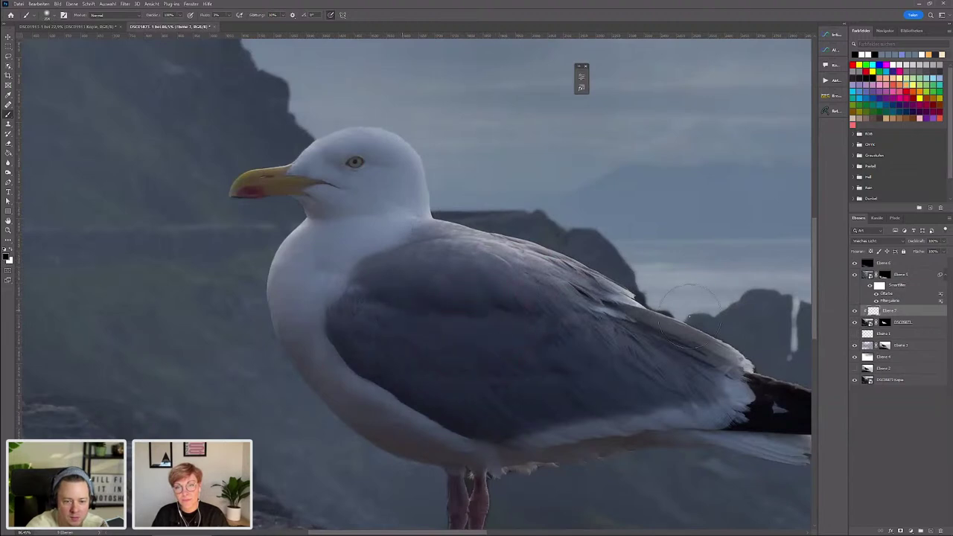
{"action": "left_click_drag", "start_coordinate": [621, 400], "coordinate": [663, 457]}
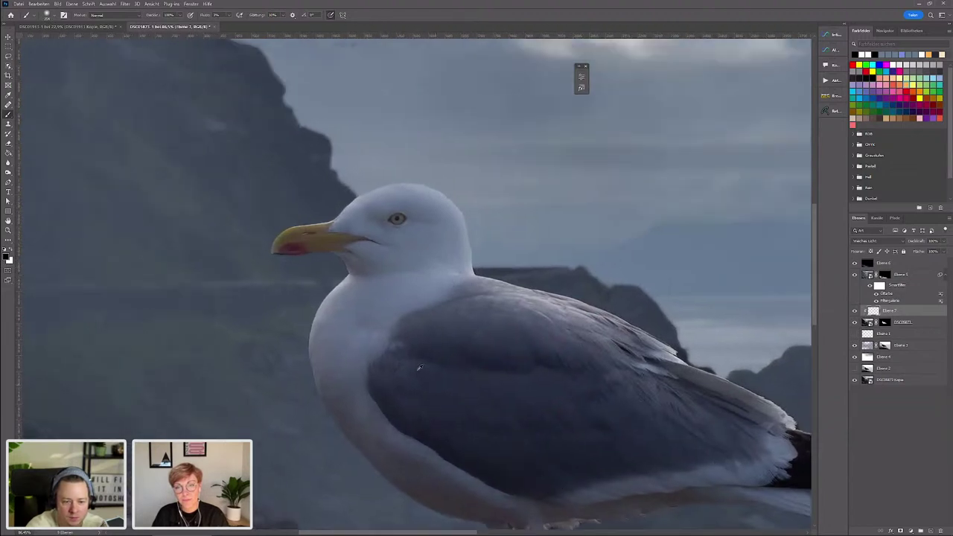
{"action": "left_click_drag", "start_coordinate": [417, 365], "coordinate": [406, 368]}
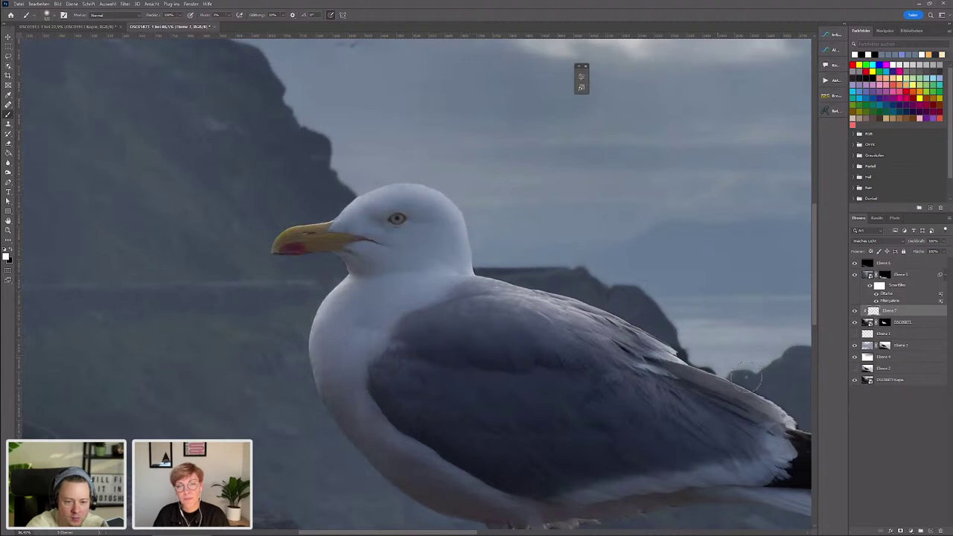
{"action": "left_click_drag", "start_coordinate": [735, 399], "coordinate": [509, 300]}
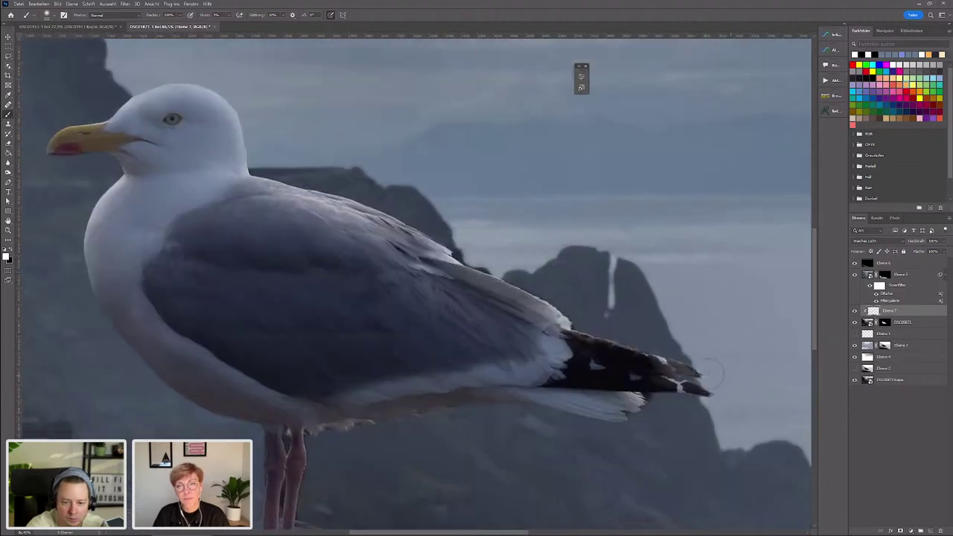
{"action": "scroll", "coordinate": [474, 350], "scroll_direction": "down", "scroll_amount": 3}
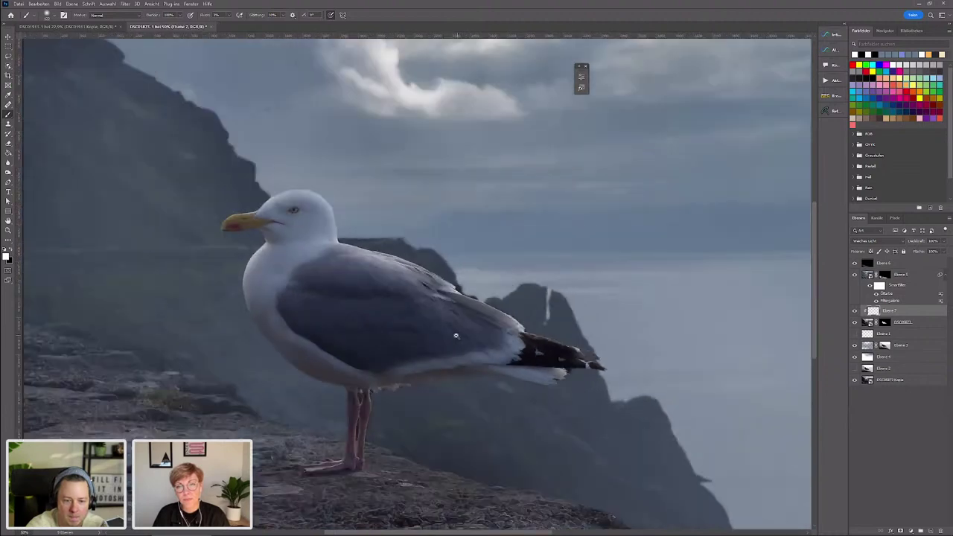
{"action": "scroll", "coordinate": [428, 237], "scroll_direction": "up", "scroll_amount": 5}
{"action": "scroll", "coordinate": [428, 237], "scroll_direction": "up", "scroll_amount": 2}
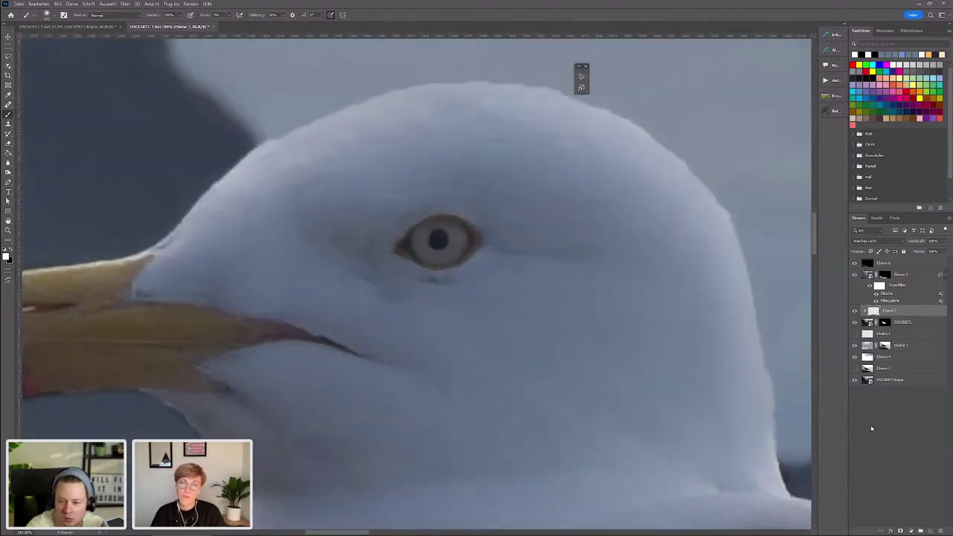
- Add another clipped layer for the eye and shrink the brush to a small dot
{"action": "left_click", "coordinate": [931, 530]}
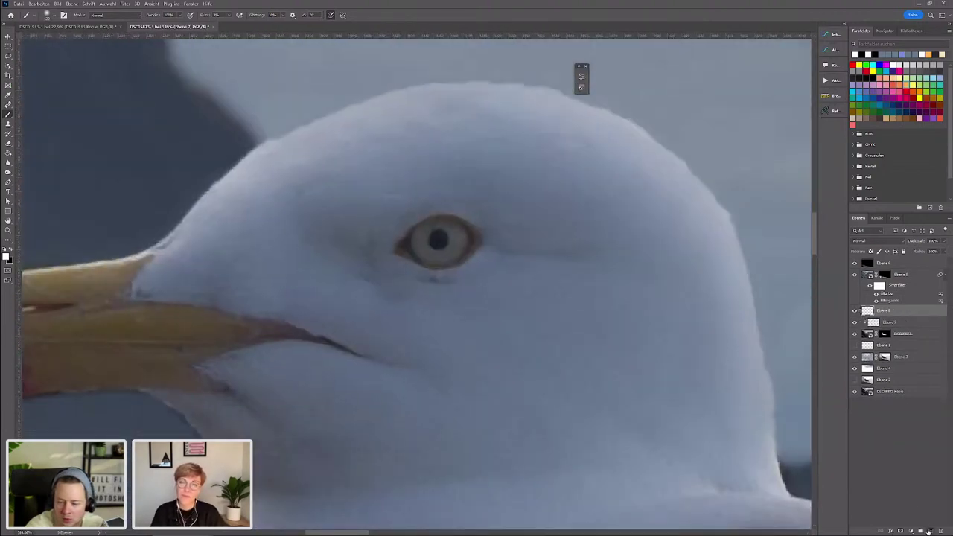
{"action": "left_click", "coordinate": [879, 317], "text": "alt"}
{"action": "left_click_drag", "start_coordinate": [482, 220], "coordinate": [397, 227]}
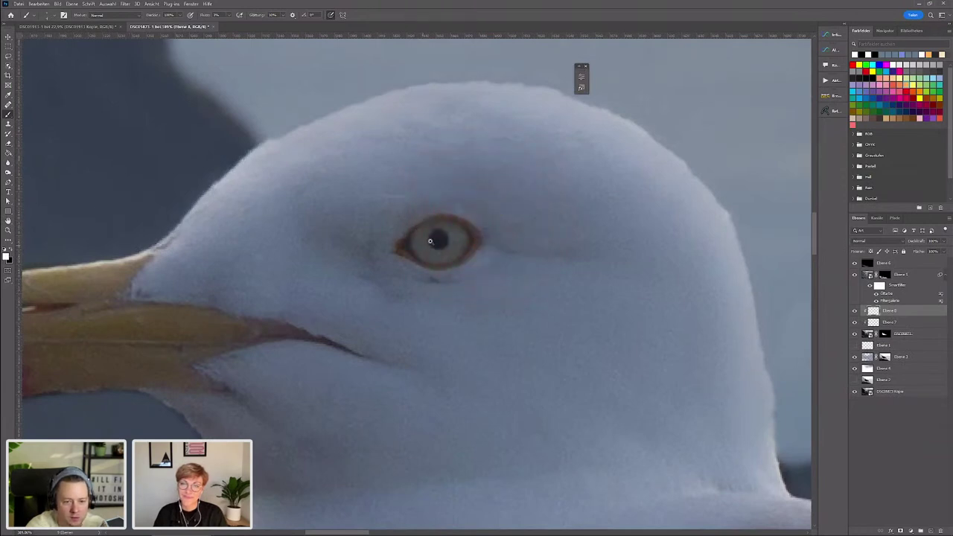
{"action": "scroll", "coordinate": [429, 242], "scroll_direction": "up", "scroll_amount": 2}
{"action": "scroll", "coordinate": [447, 235], "scroll_direction": "down", "scroll_amount": 1}
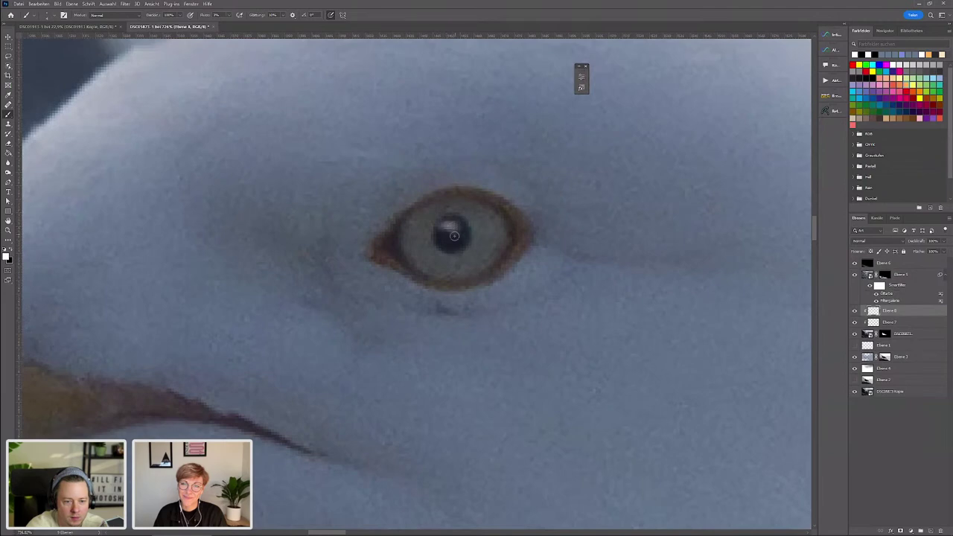
{"action": "scroll", "coordinate": [417, 246], "scroll_direction": "down", "scroll_amount": 1}
{"action": "scroll", "coordinate": [366, 263], "scroll_direction": "down", "scroll_amount": 5}
{"action": "scroll", "coordinate": [382, 271], "scroll_direction": "up", "scroll_amount": 3}
{"action": "scroll", "coordinate": [382, 270], "scroll_direction": "up", "scroll_amount": 3}
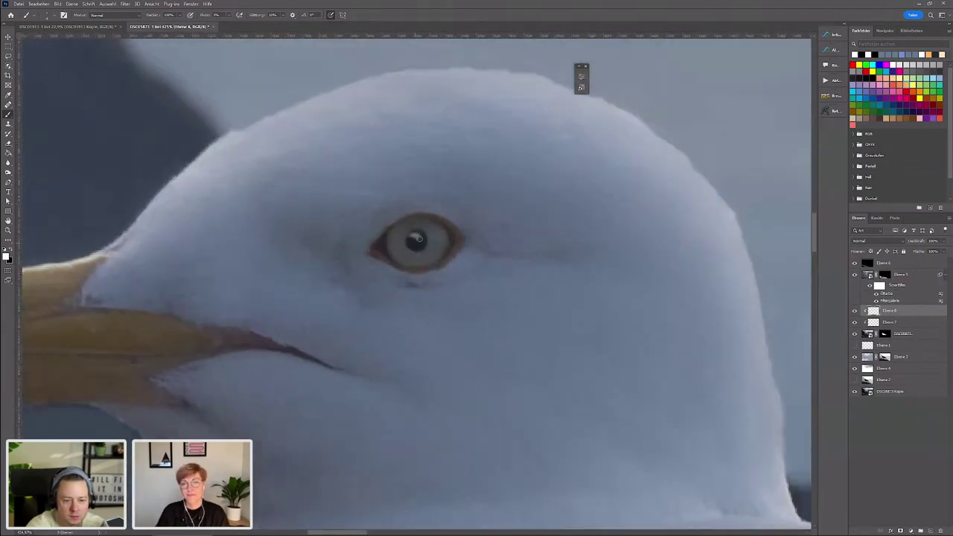
{"action": "scroll", "coordinate": [432, 245], "scroll_direction": "down", "scroll_amount": 5}
{"action": "scroll", "coordinate": [432, 245], "scroll_direction": "down", "scroll_amount": 1}
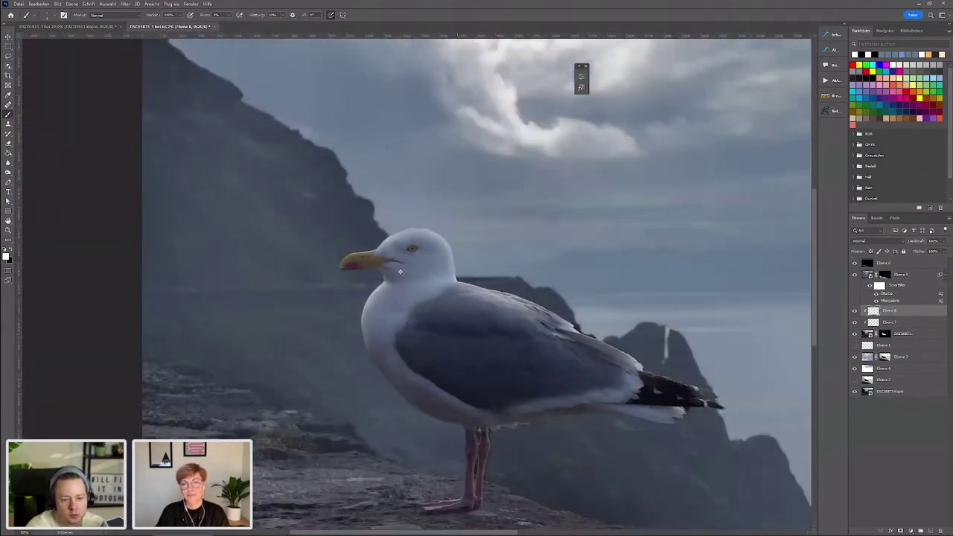
{"action": "scroll", "coordinate": [519, 330], "scroll_direction": "down", "scroll_amount": 2}
- Return to the soft-light layer and brighten the top edge of the beak
{"action": "key", "text": "v"}
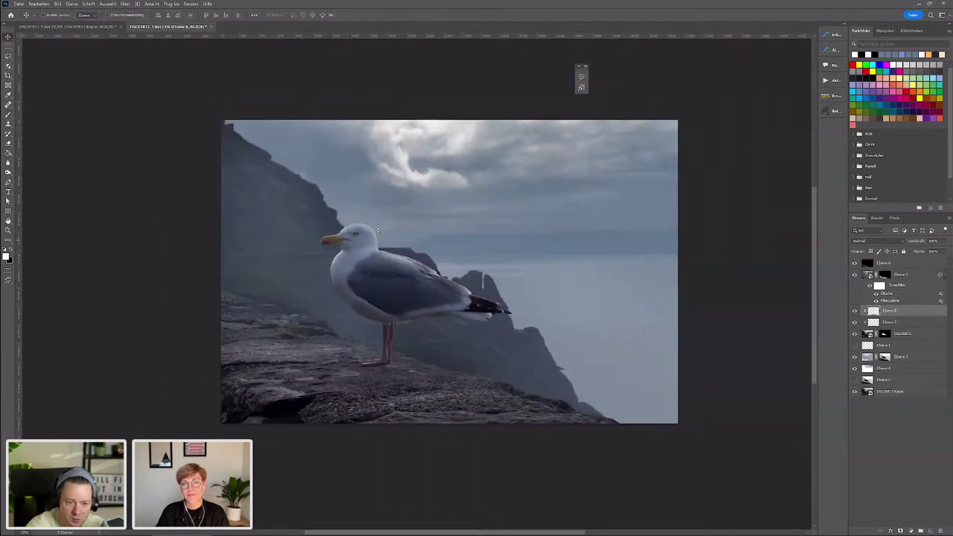
{"action": "scroll", "coordinate": [385, 260], "scroll_direction": "up", "scroll_amount": 5}
{"action": "left_click", "coordinate": [891, 322]}
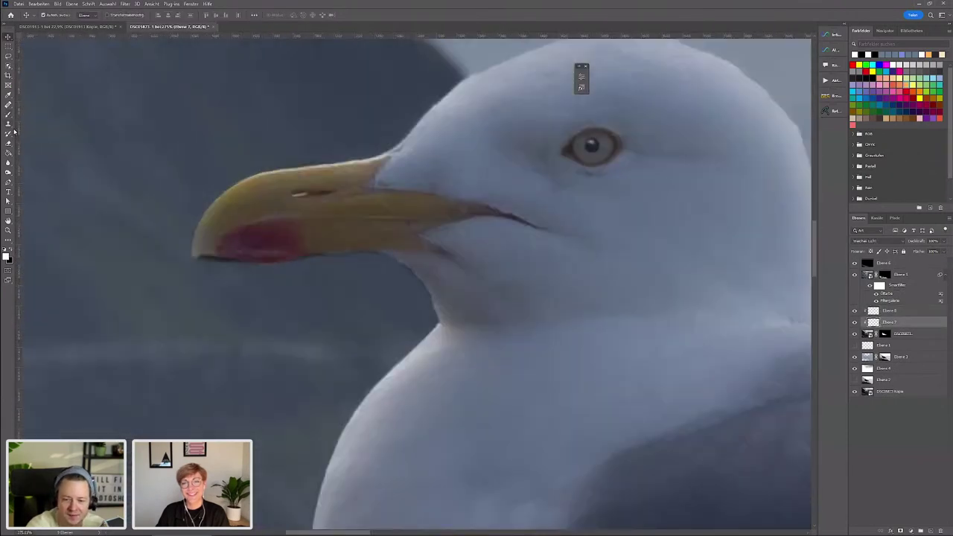
{"action": "left_click", "coordinate": [7, 114]}
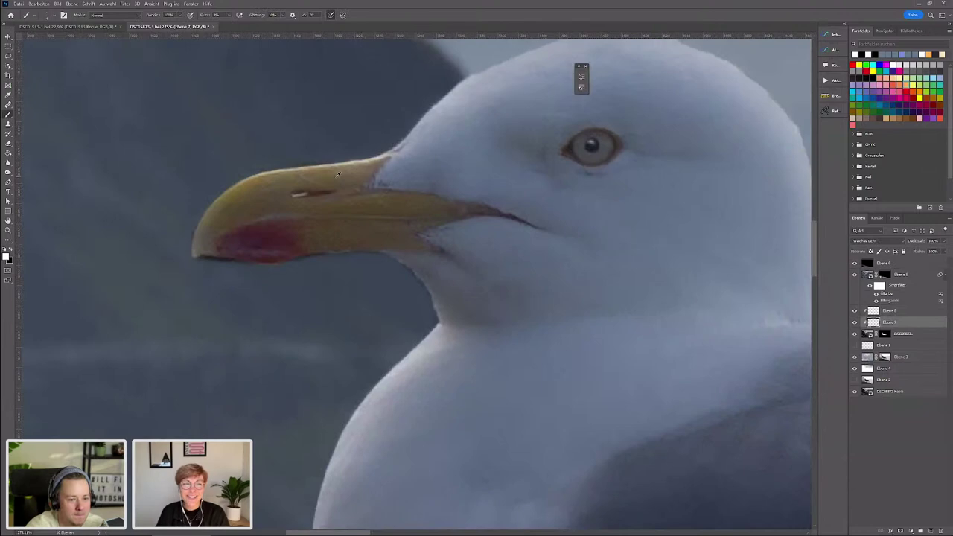
{"action": "left_click_drag", "start_coordinate": [378, 158], "coordinate": [287, 171]}
- Zoom out to view the whole image and select the top layer Ebene 6
{"action": "key", "text": "v"}
{"action": "scroll", "coordinate": [342, 324], "scroll_direction": "down", "scroll_amount": 3}
{"action": "scroll", "coordinate": [342, 324], "scroll_direction": "down", "scroll_amount": 3}
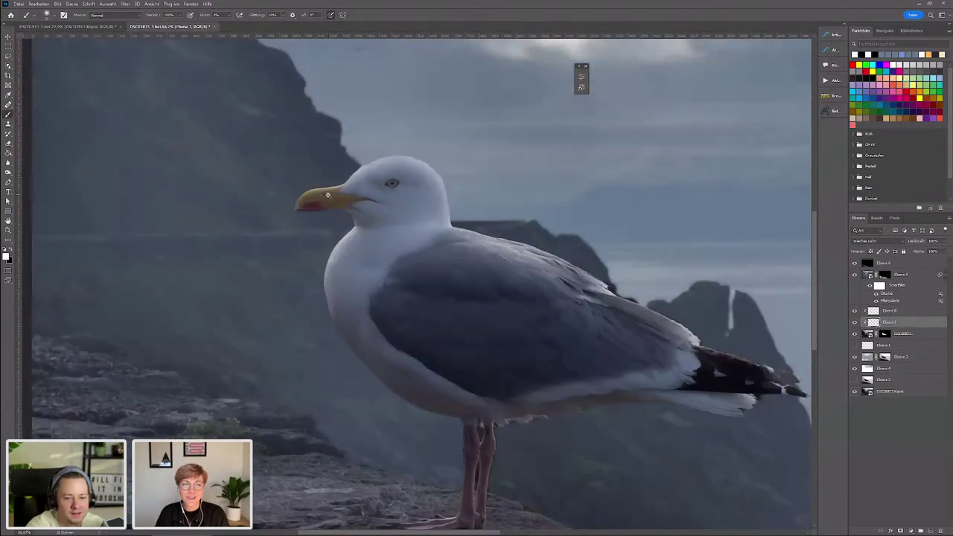
{"action": "scroll", "coordinate": [342, 323], "scroll_direction": "down", "scroll_amount": 3}
{"action": "scroll", "coordinate": [350, 317], "scroll_direction": "up", "scroll_amount": 2}
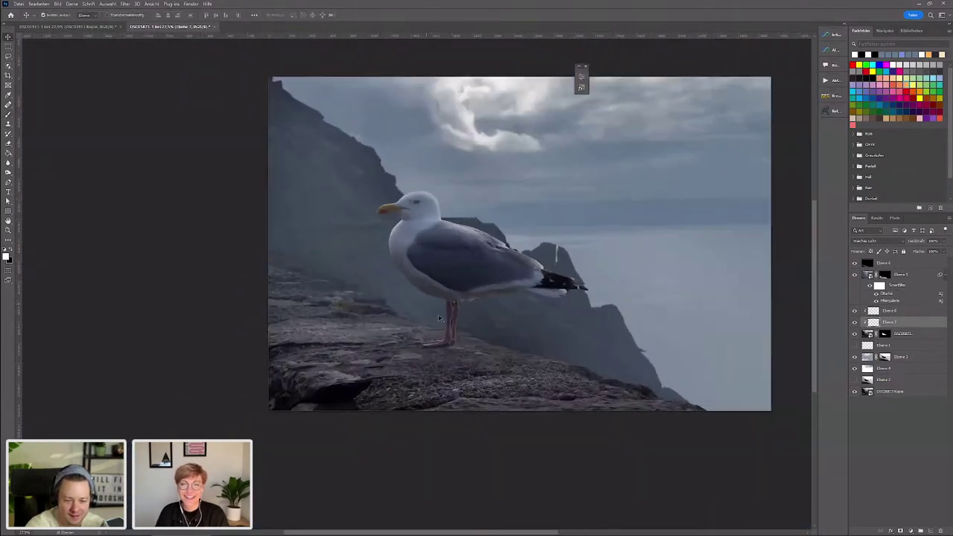
{"action": "scroll", "coordinate": [514, 298], "scroll_direction": "up", "scroll_amount": 1}
{"action": "scroll", "coordinate": [502, 288], "scroll_direction": "down", "scroll_amount": 3}
{"action": "scroll", "coordinate": [511, 302], "scroll_direction": "up", "scroll_amount": 1}
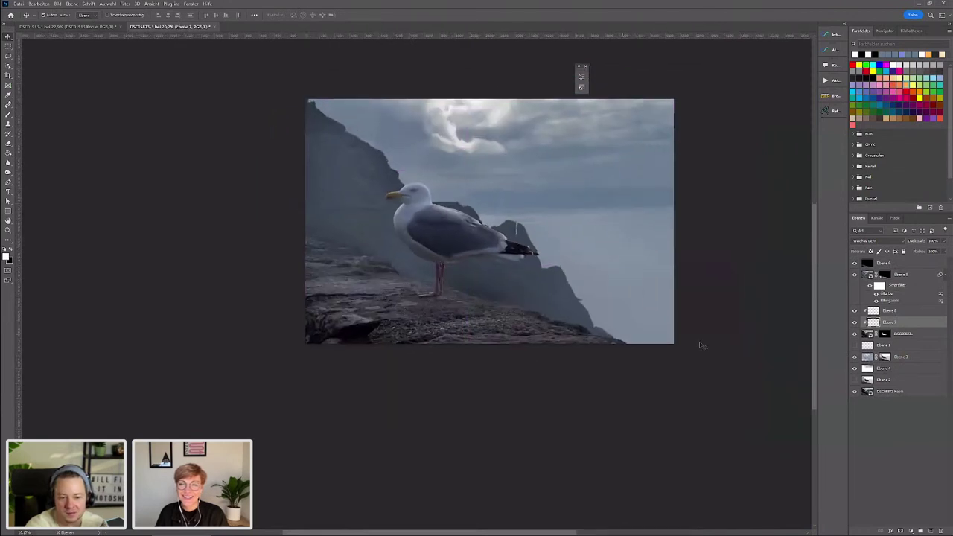
{"action": "key", "text": "alt+period"}
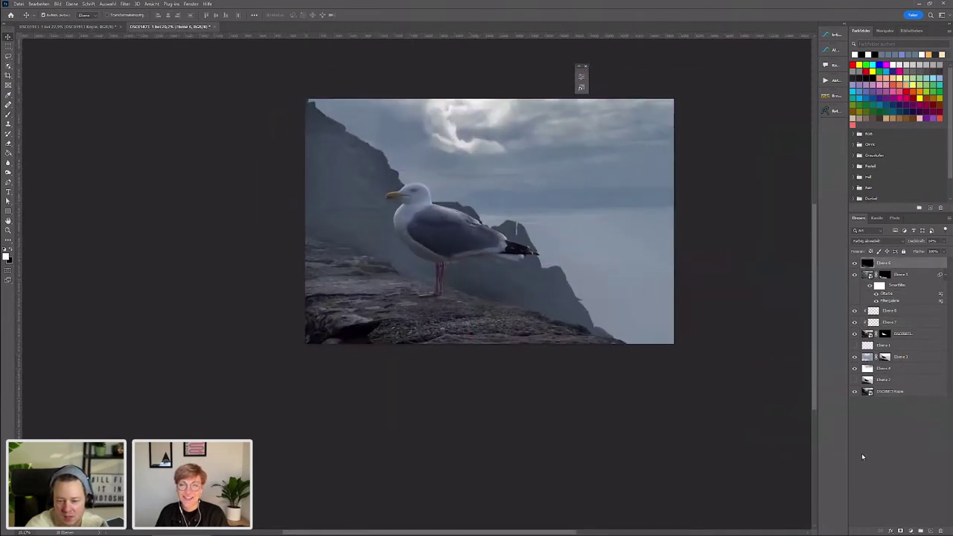
- Try a Weiches Licht Tonwertkorrektur layer with output black near 14, then delete it
{"action": "left_click", "coordinate": [911, 530]}
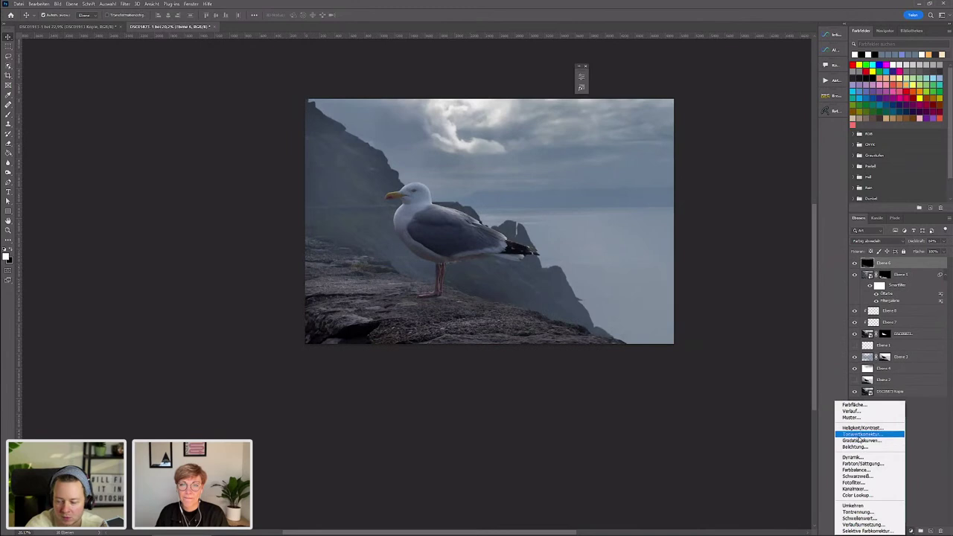
{"action": "left_click", "coordinate": [856, 437]}
{"action": "left_click", "coordinate": [878, 241]}
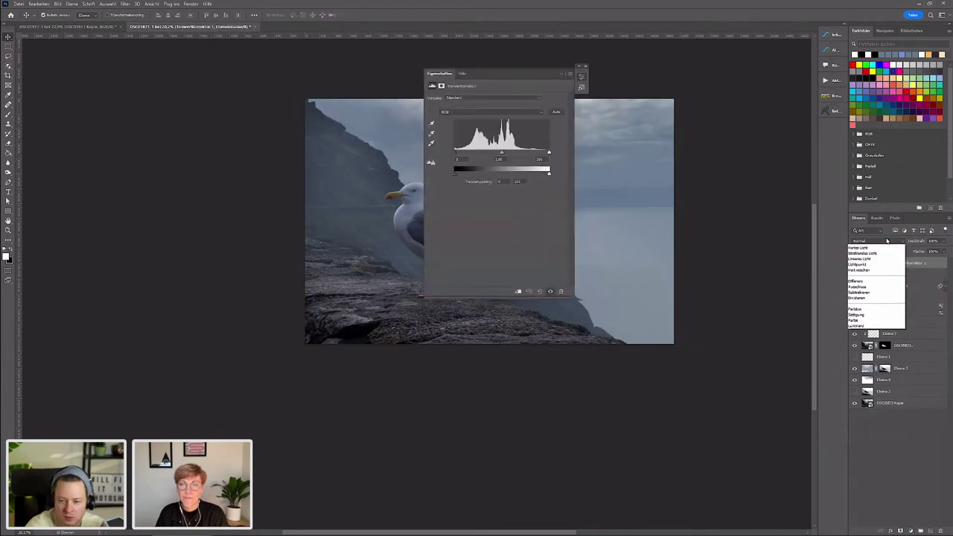
{"action": "left_click", "coordinate": [861, 337]}
{"action": "left_click_drag", "start_coordinate": [492, 73], "coordinate": [693, 65]}
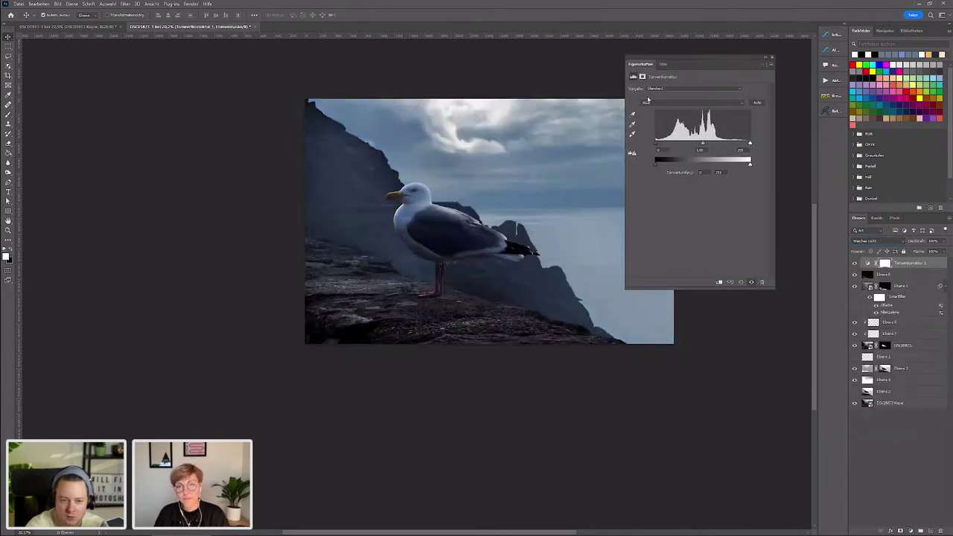
{"action": "left_click_drag", "start_coordinate": [660, 172], "coordinate": [676, 167]}
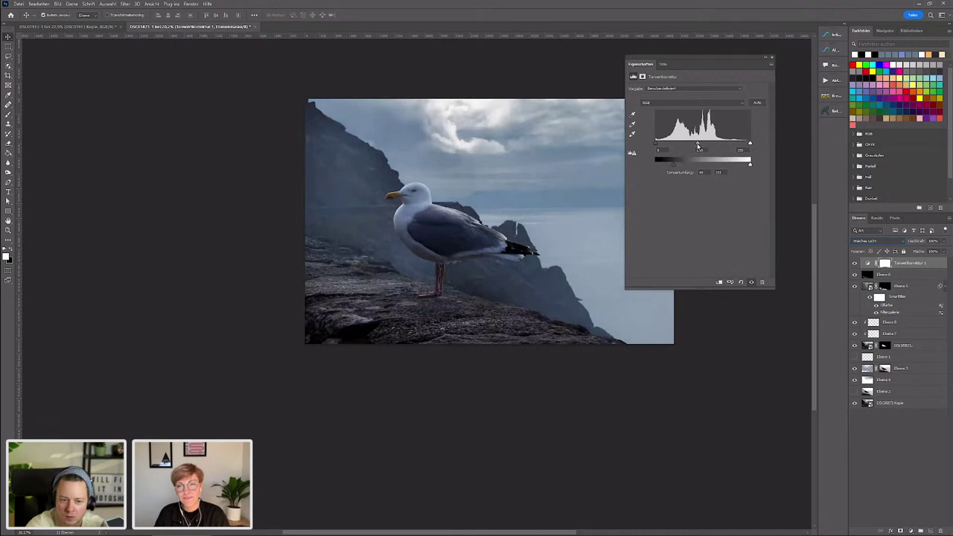
{"action": "left_click", "coordinate": [764, 61]}
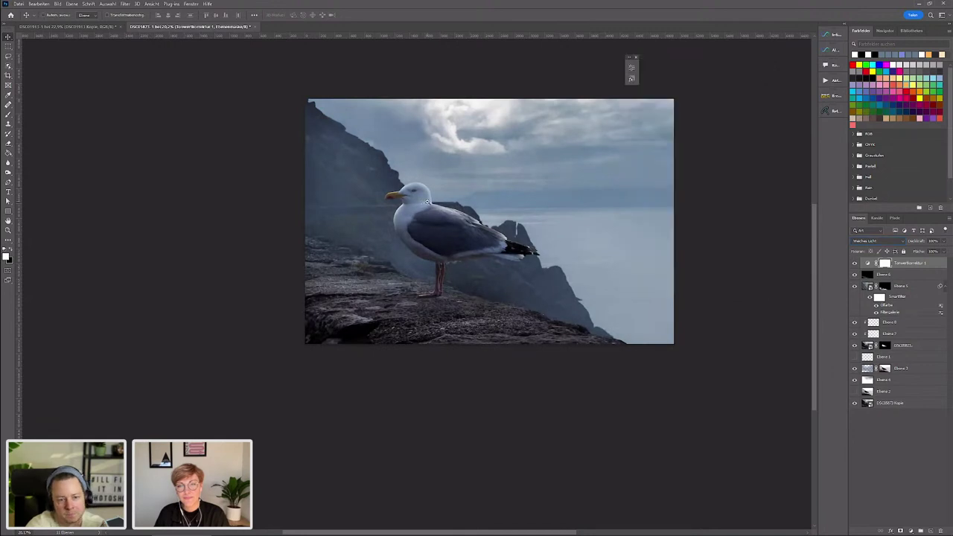
{"action": "scroll", "coordinate": [792, 241], "scroll_direction": "up", "scroll_amount": 1}
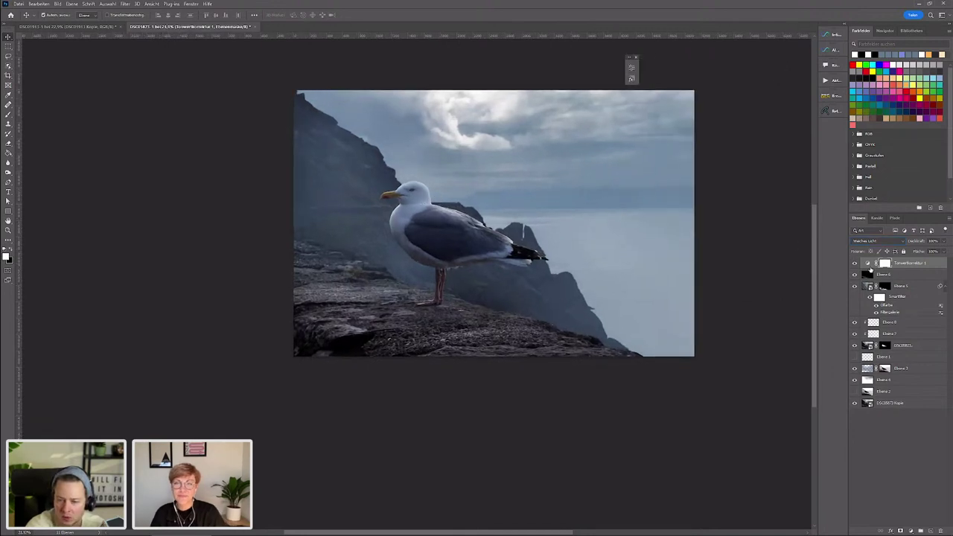
{"action": "left_click", "coordinate": [945, 526]}
- Add a Brightness/Contrast adjustment layer with lowered brightness
{"action": "left_click", "coordinate": [909, 530]}
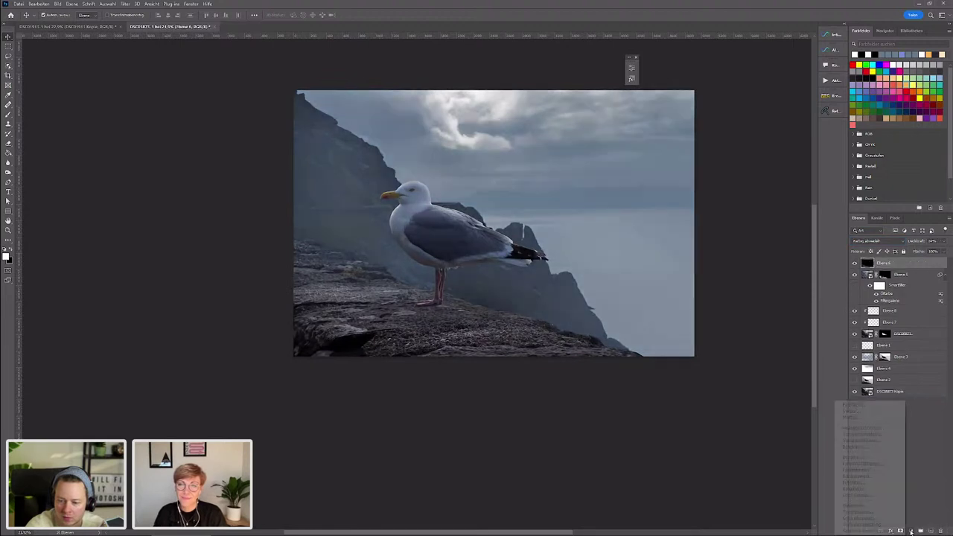
{"action": "left_click", "coordinate": [877, 430]}
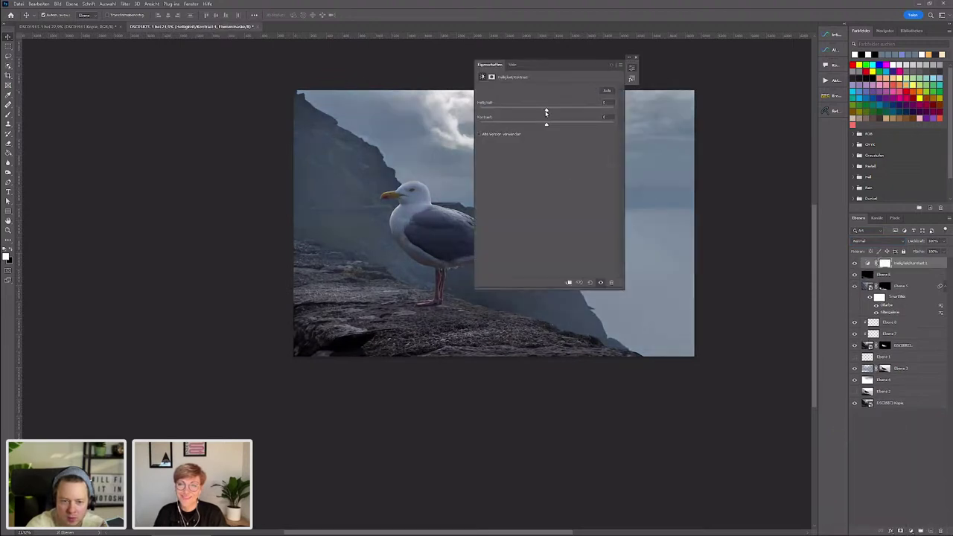
{"action": "left_click_drag", "start_coordinate": [547, 111], "coordinate": [522, 115]}
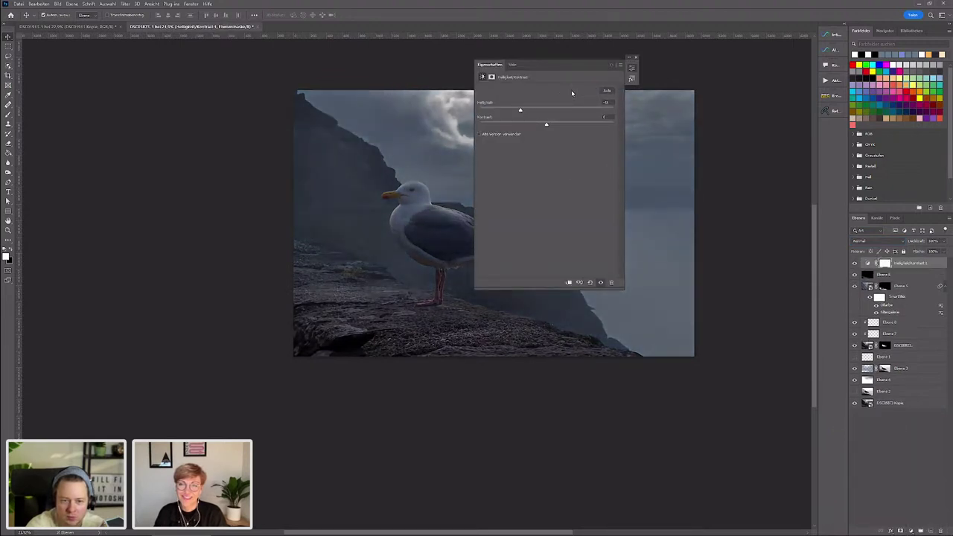
{"action": "left_click", "coordinate": [632, 68]}
- Paint its mask at 30% flow to keep the gull, cliff and clouds brighter
{"action": "left_click", "coordinate": [8, 104]}
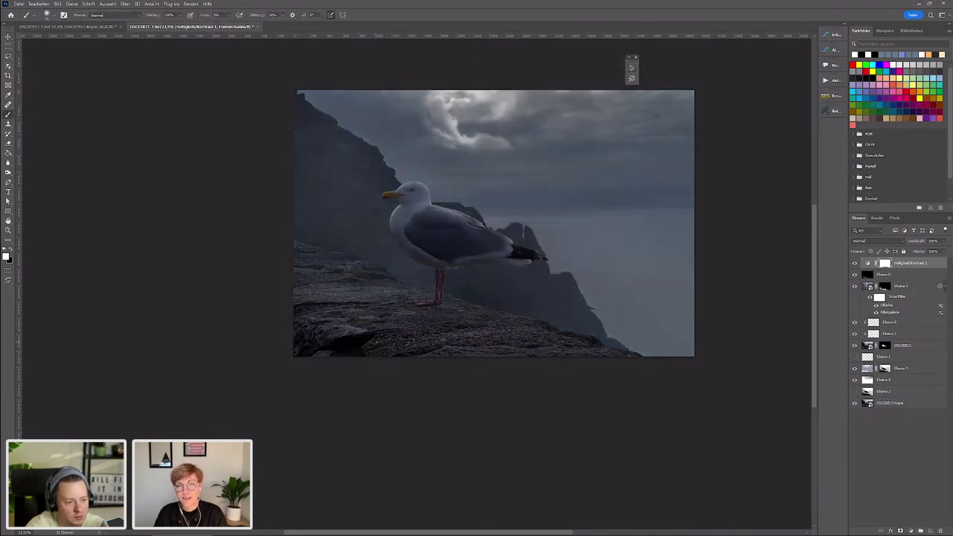
{"action": "left_click_drag", "start_coordinate": [404, 202], "coordinate": [558, 231]}
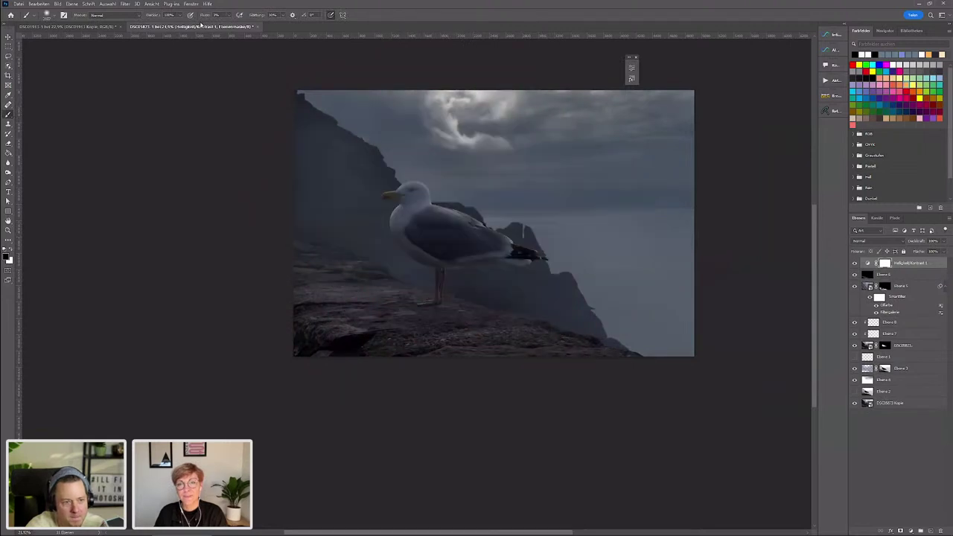
{"action": "type", "text": "0"}
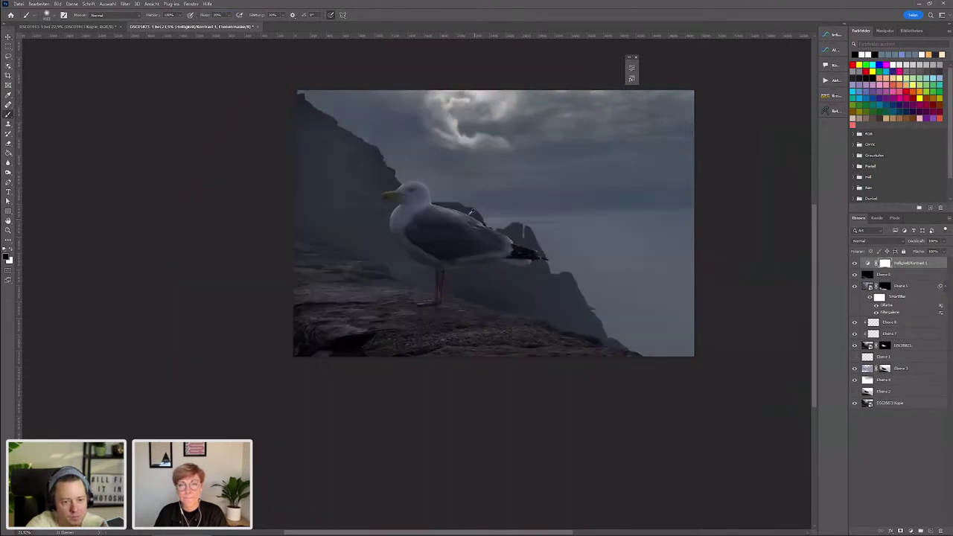
{"action": "left_click_drag", "start_coordinate": [471, 212], "coordinate": [418, 190]}
{"action": "left_click_drag", "start_coordinate": [447, 135], "coordinate": [536, 112]}
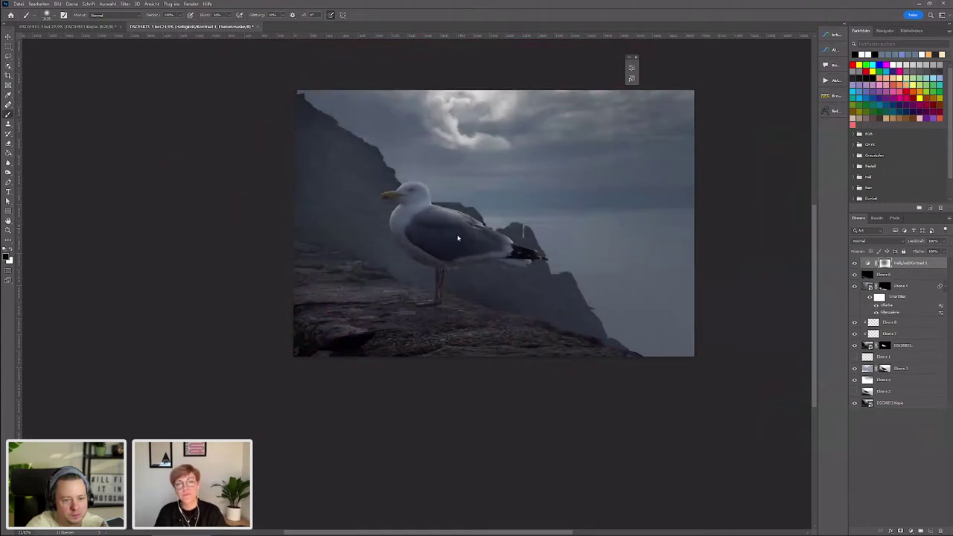
{"action": "left_click_drag", "start_coordinate": [441, 214], "coordinate": [406, 186]}
{"action": "left_click_drag", "start_coordinate": [474, 134], "coordinate": [447, 108]}
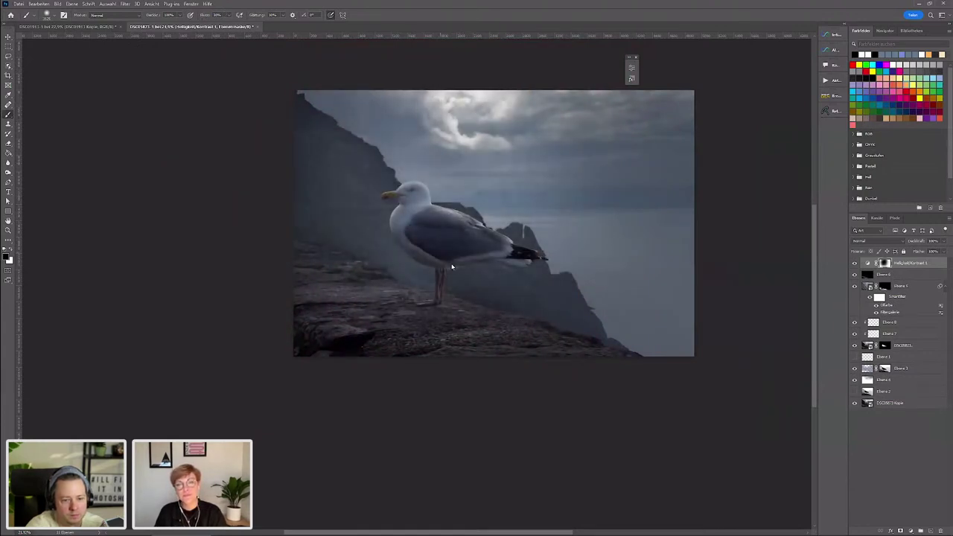
{"action": "scroll", "coordinate": [421, 238], "scroll_direction": "down", "scroll_amount": 2}
{"action": "scroll", "coordinate": [422, 238], "scroll_direction": "up", "scroll_amount": 1}
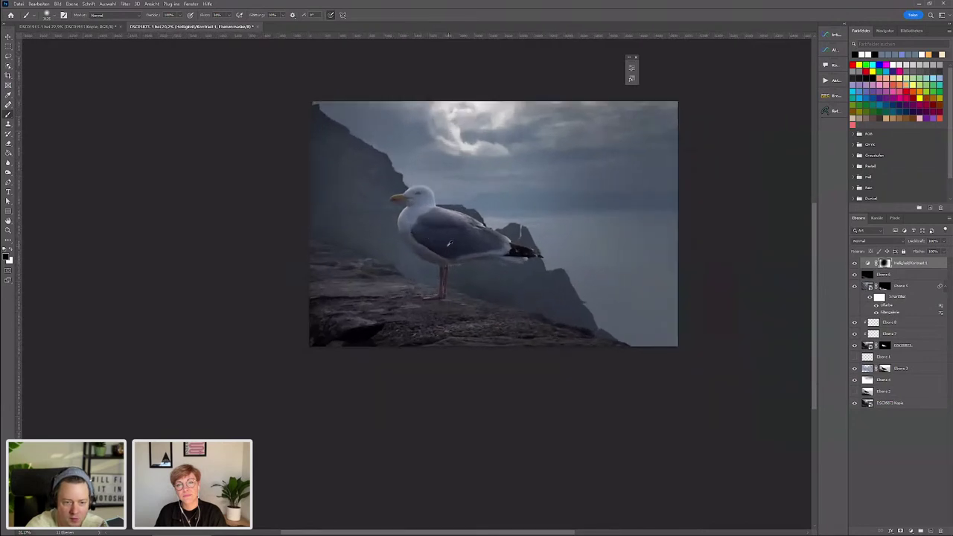
{"action": "left_click_drag", "start_coordinate": [472, 117], "coordinate": [485, 135]}
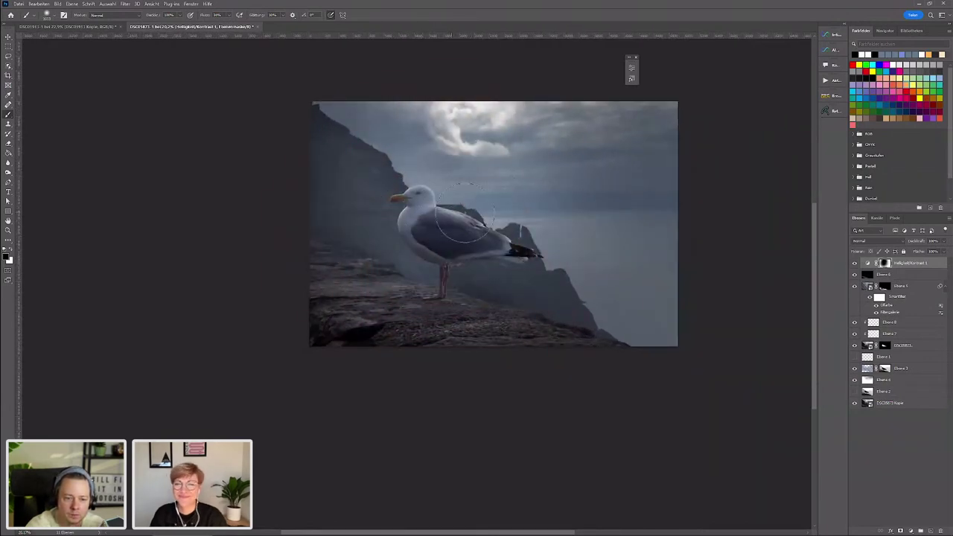
{"action": "scroll", "coordinate": [489, 253], "scroll_direction": "down", "scroll_amount": 2}
{"action": "scroll", "coordinate": [489, 252], "scroll_direction": "up", "scroll_amount": 2}
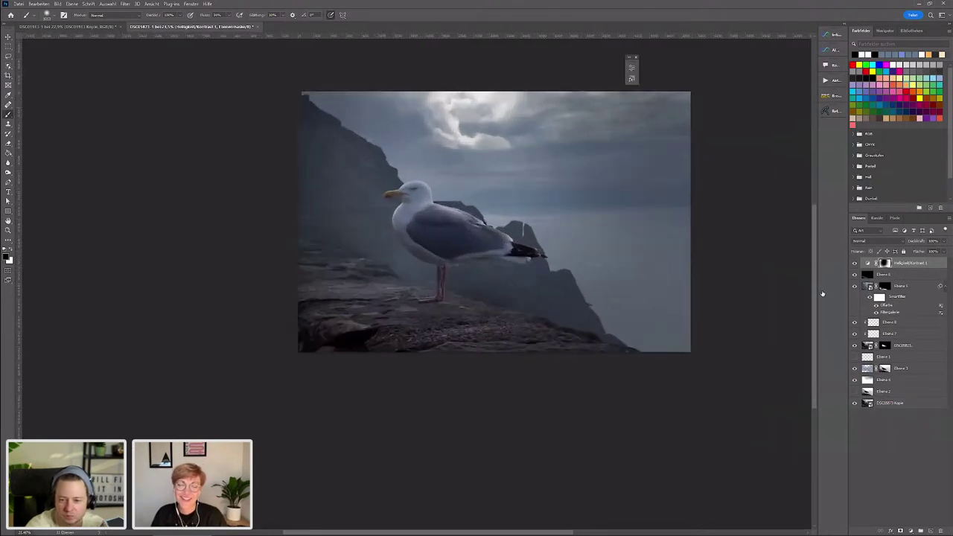
- Add empty layer Ebene 8 and pick the Regen I brush from Regen und Schnee
{"action": "left_click", "coordinate": [929, 529]}
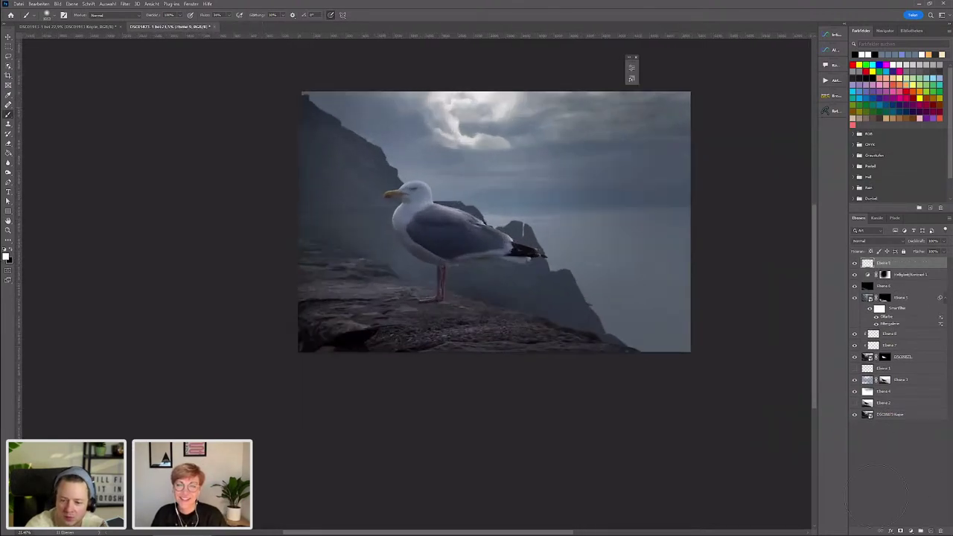
{"action": "right_click", "coordinate": [291, 170]}
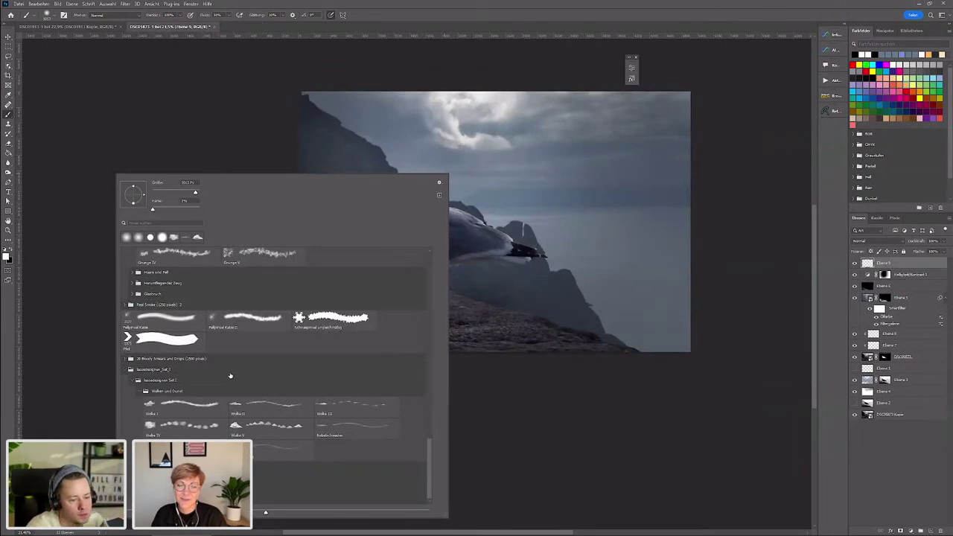
{"action": "scroll", "coordinate": [224, 383], "scroll_direction": "up", "scroll_amount": 1}
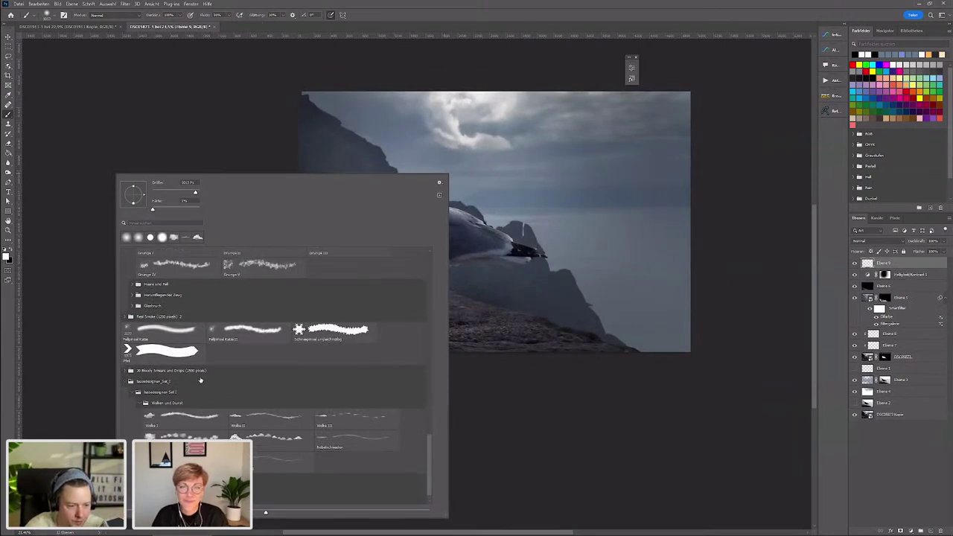
{"action": "scroll", "coordinate": [213, 382], "scroll_direction": "up", "scroll_amount": 2}
{"action": "scroll", "coordinate": [209, 382], "scroll_direction": "up", "scroll_amount": 1}
{"action": "scroll", "coordinate": [260, 395], "scroll_direction": "up", "scroll_amount": 1}
{"action": "scroll", "coordinate": [335, 410], "scroll_direction": "up", "scroll_amount": 1}
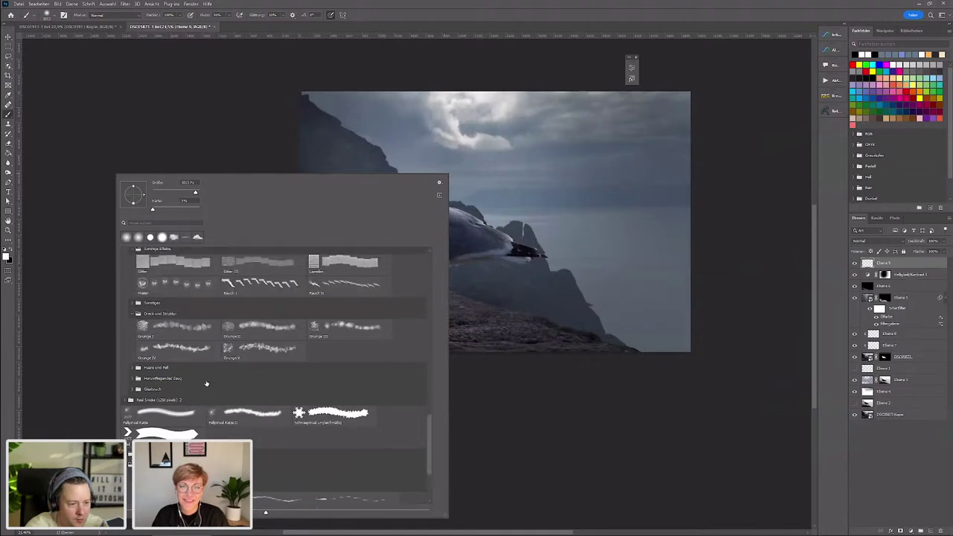
{"action": "scroll", "coordinate": [431, 430], "scroll_direction": "up", "scroll_amount": 1}
{"action": "scroll", "coordinate": [430, 428], "scroll_direction": "up", "scroll_amount": 1}
{"action": "scroll", "coordinate": [430, 425], "scroll_direction": "up", "scroll_amount": 1}
{"action": "scroll", "coordinate": [430, 419], "scroll_direction": "up", "scroll_amount": 1}
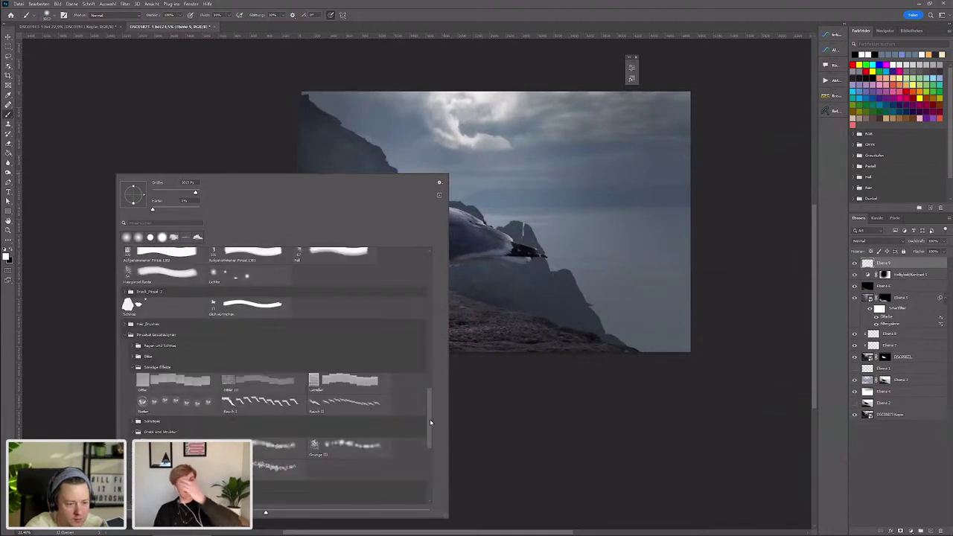
{"action": "left_click", "coordinate": [132, 347]}
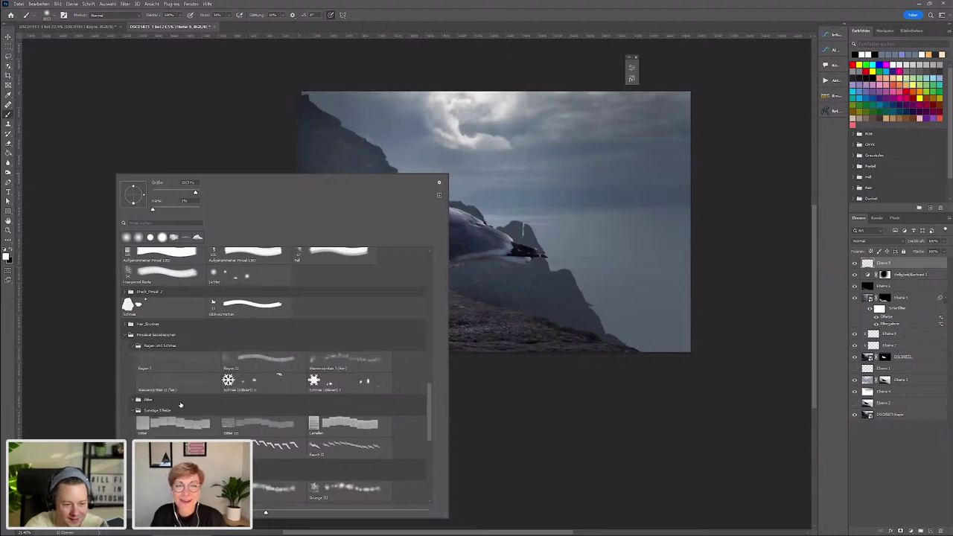
{"action": "left_click", "coordinate": [170, 364]}
{"action": "left_click", "coordinate": [635, 23]}
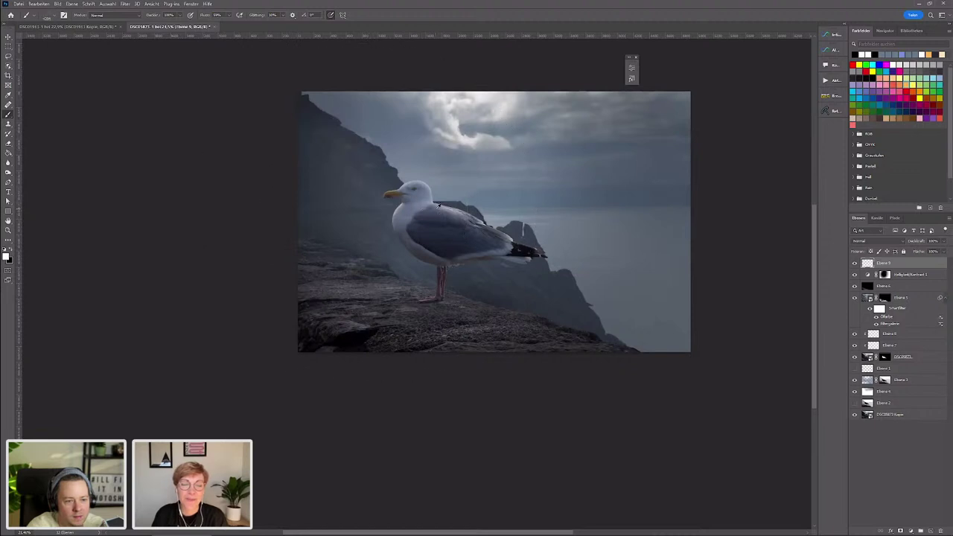
- Paint two test rain strokes over the photo and undo both
{"action": "left_click_drag", "start_coordinate": [335, 142], "coordinate": [472, 318]}
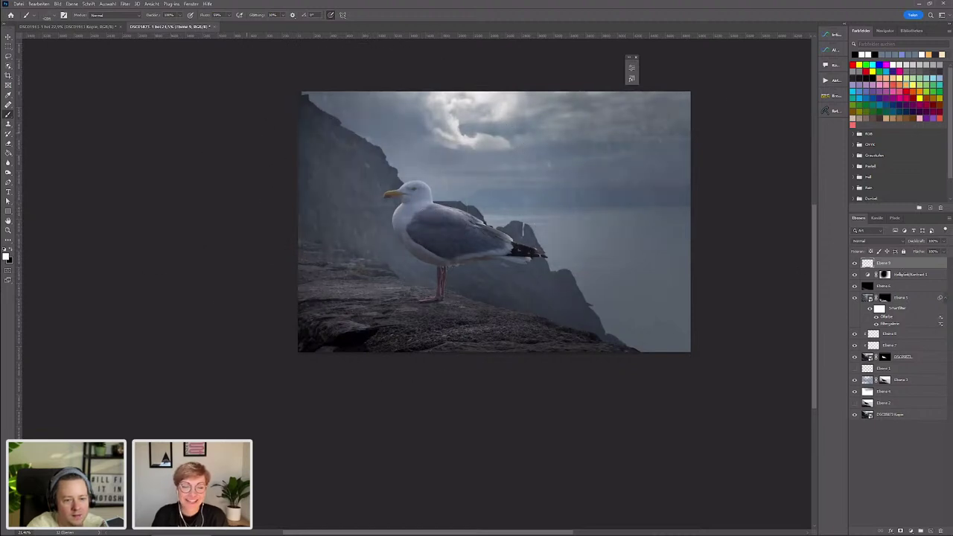
{"action": "key", "text": "ctrl+z"}
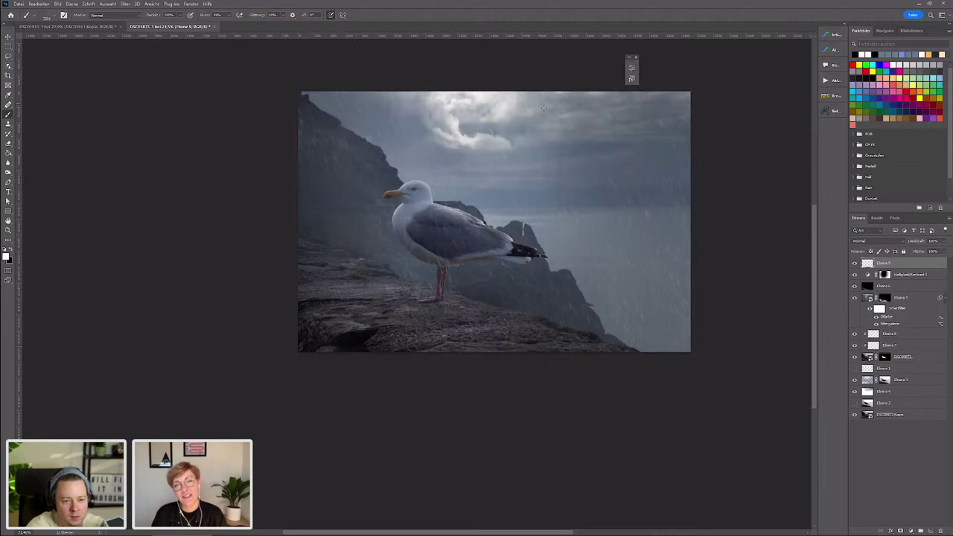
{"action": "left_click_drag", "start_coordinate": [609, 238], "coordinate": [610, 209]}
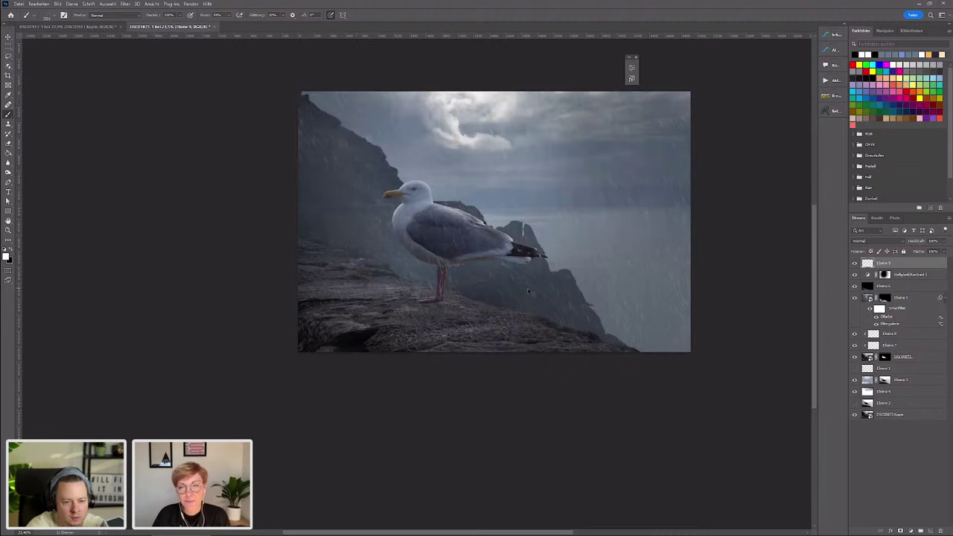
{"action": "key", "text": "ctrl+z"}
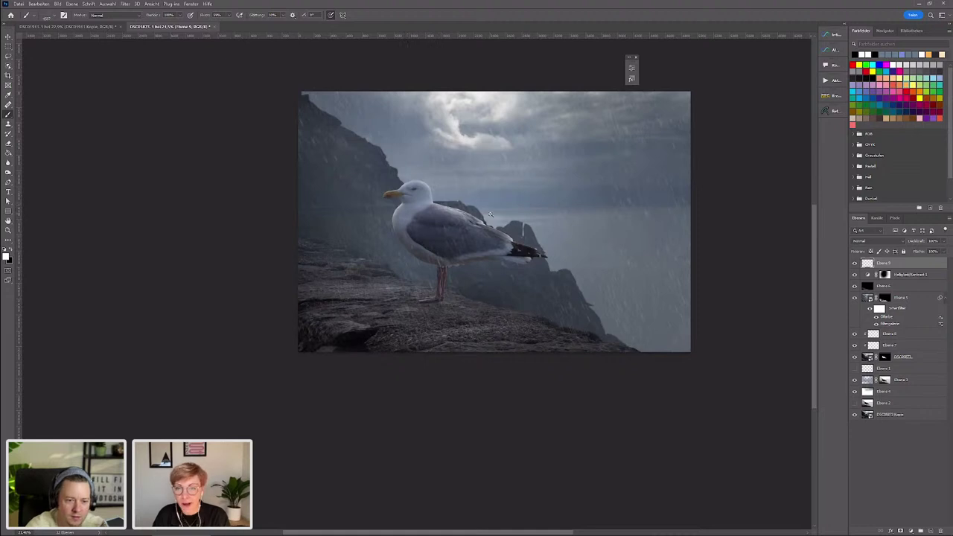
{"action": "scroll", "coordinate": [491, 215], "scroll_direction": "down", "scroll_amount": 3}
{"action": "scroll", "coordinate": [491, 213], "scroll_direction": "up", "scroll_amount": 2}
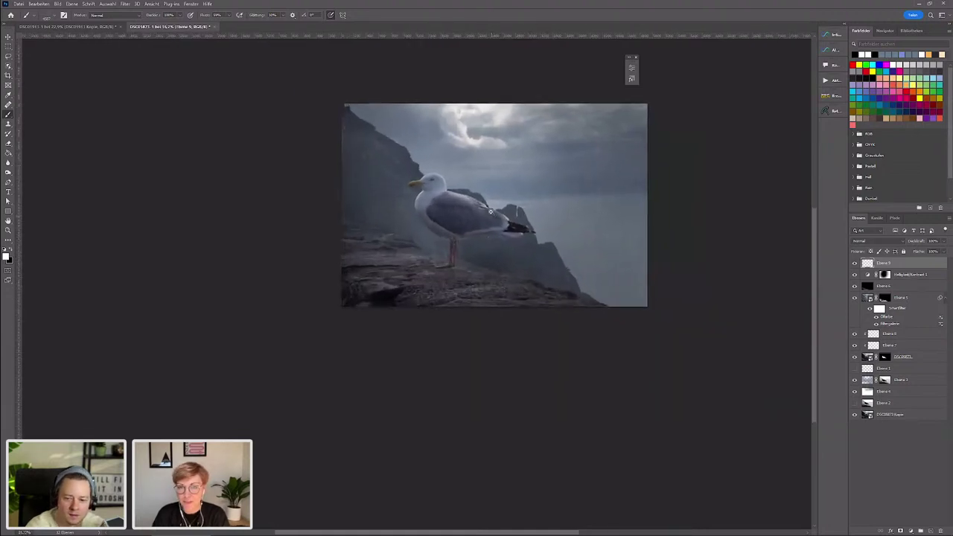
{"action": "scroll", "coordinate": [491, 212], "scroll_direction": "up", "scroll_amount": 1}
{"action": "scroll", "coordinate": [493, 184], "scroll_direction": "up", "scroll_amount": 3}
{"action": "scroll", "coordinate": [473, 194], "scroll_direction": "down", "scroll_amount": 1}
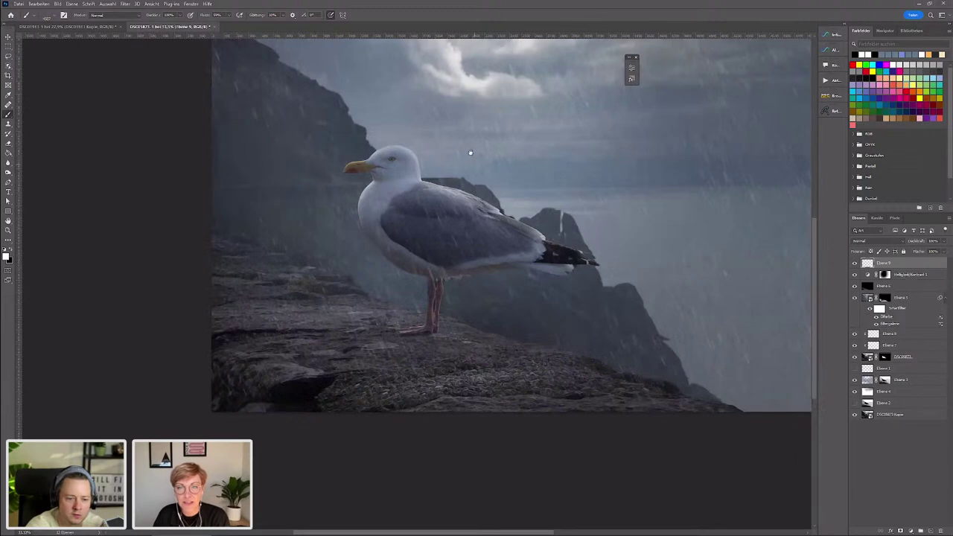
{"action": "scroll", "coordinate": [373, 224], "scroll_direction": "up", "scroll_amount": 1}
{"action": "scroll", "coordinate": [353, 233], "scroll_direction": "up", "scroll_amount": 2}
- Switch to the Move tool and add a Farbfläche (Solid Color) fill layer
{"action": "key", "text": "v"}
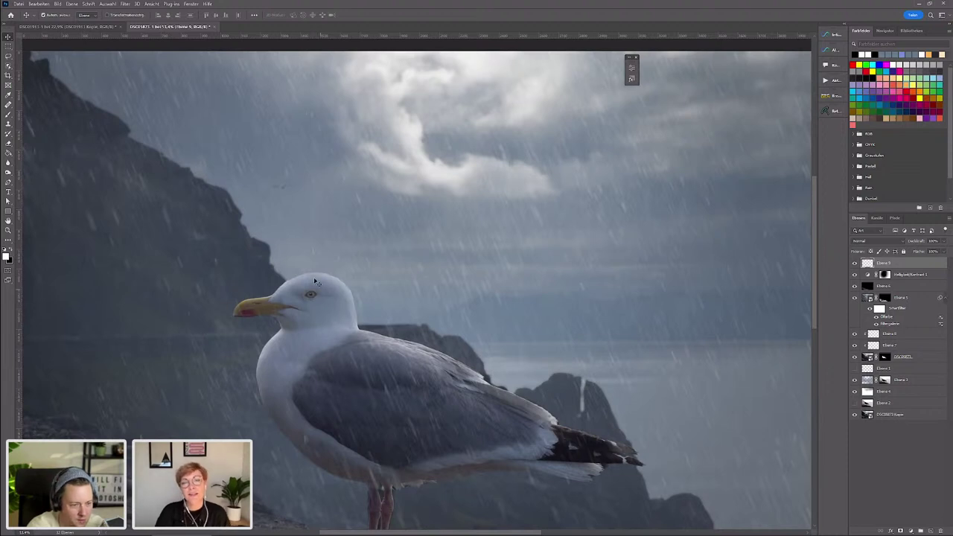
{"action": "scroll", "coordinate": [318, 244], "scroll_direction": "down", "scroll_amount": 2}
{"action": "scroll", "coordinate": [438, 273], "scroll_direction": "up", "scroll_amount": 1}
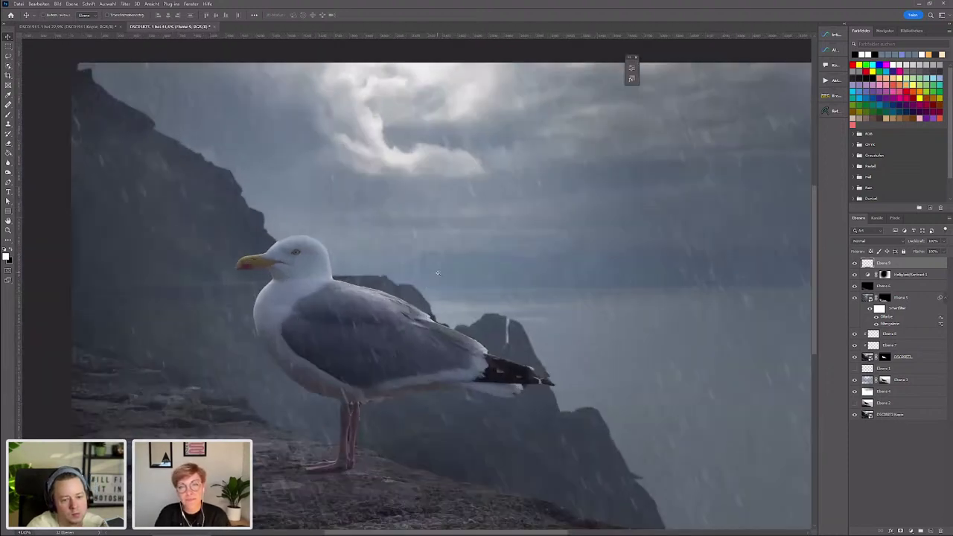
{"action": "scroll", "coordinate": [437, 273], "scroll_direction": "down", "scroll_amount": 1}
{"action": "scroll", "coordinate": [319, 263], "scroll_direction": "down", "scroll_amount": 2}
{"action": "scroll", "coordinate": [329, 282], "scroll_direction": "up", "scroll_amount": 1}
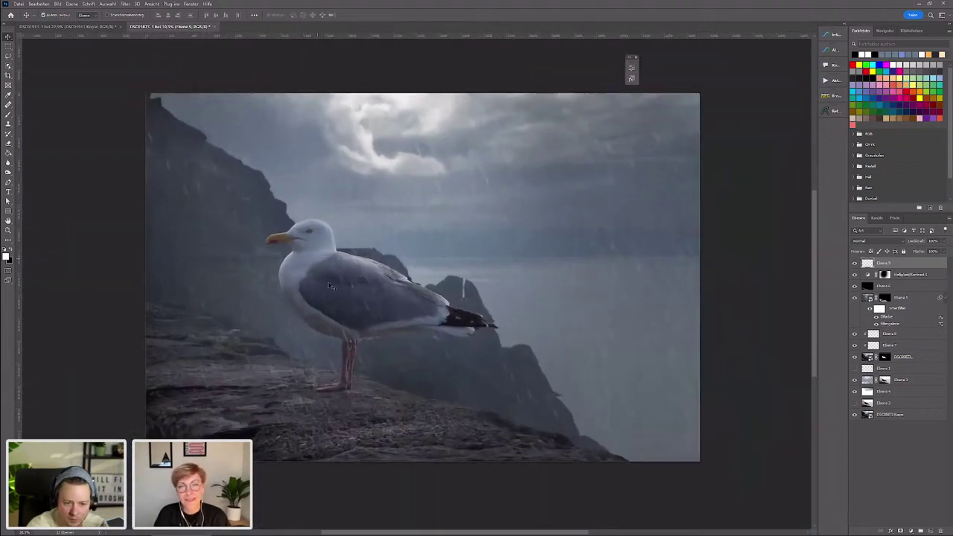
{"action": "scroll", "coordinate": [477, 257], "scroll_direction": "down", "scroll_amount": 1}
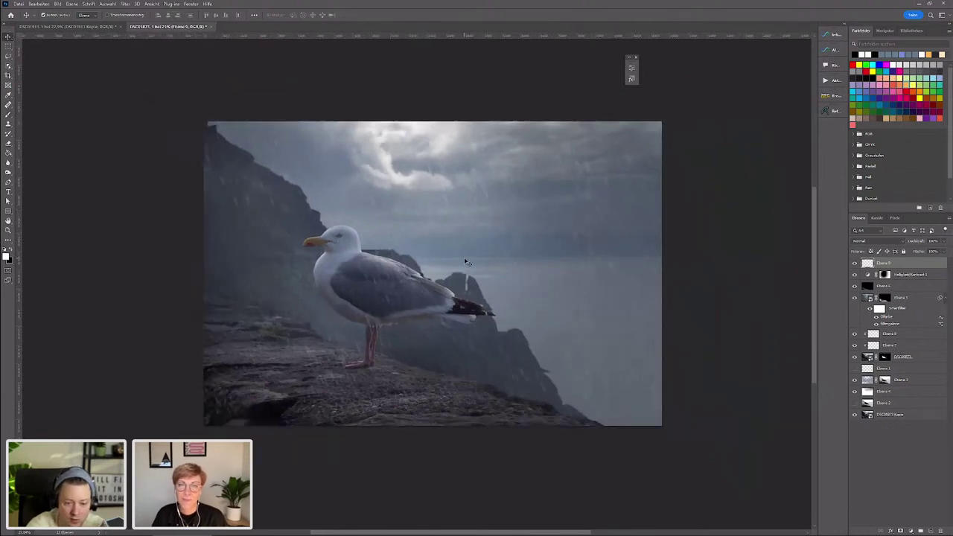
{"action": "scroll", "coordinate": [466, 262], "scroll_direction": "up", "scroll_amount": 1}
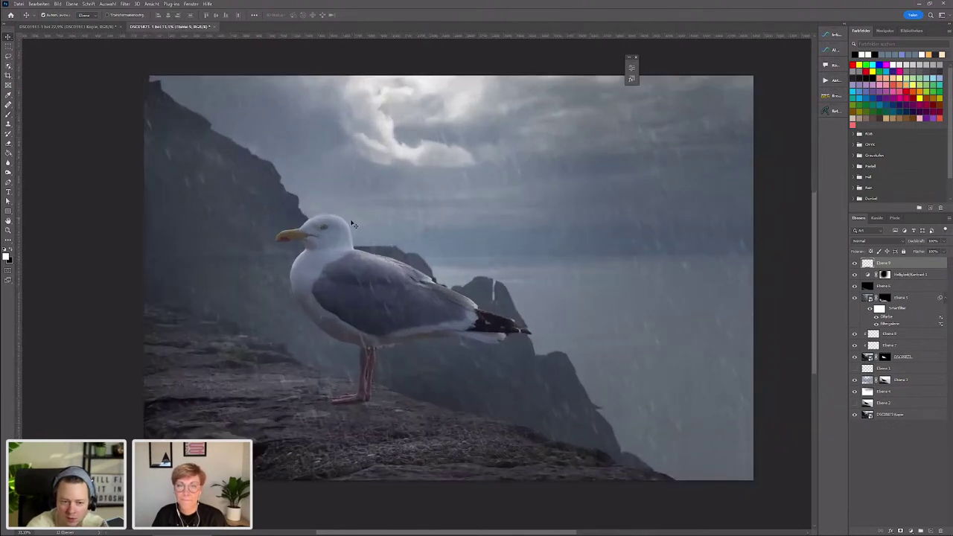
{"action": "scroll", "coordinate": [353, 225], "scroll_direction": "down", "scroll_amount": 1}
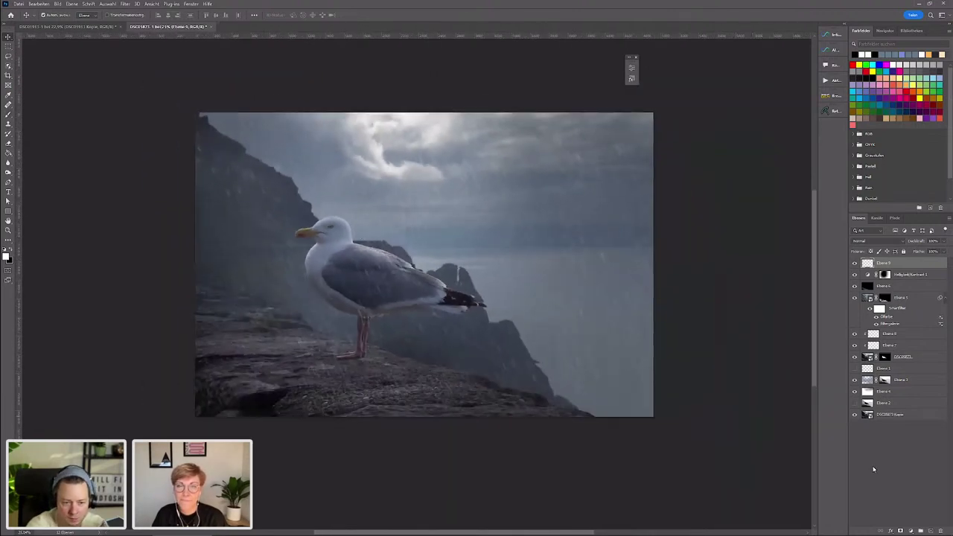
{"action": "left_click", "coordinate": [910, 531]}
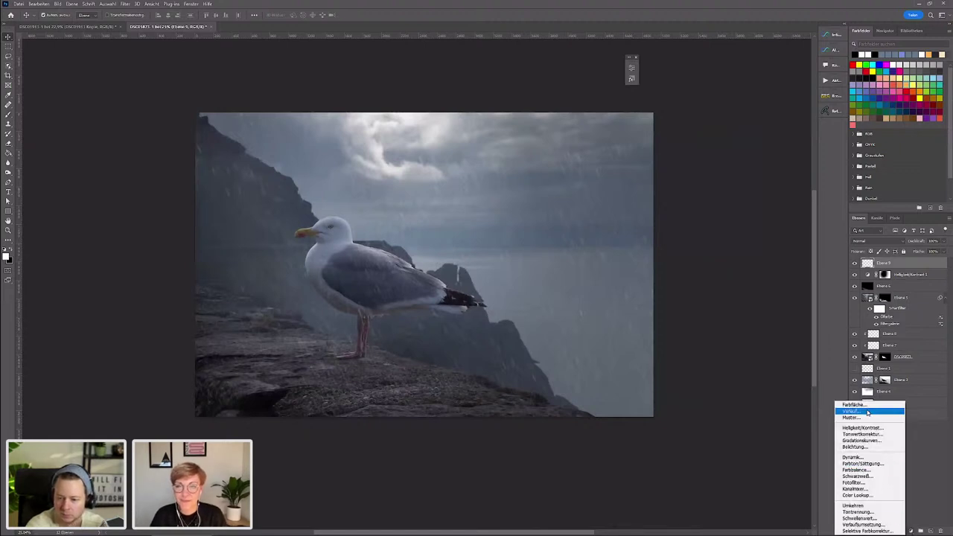
{"action": "left_click", "coordinate": [860, 405]}
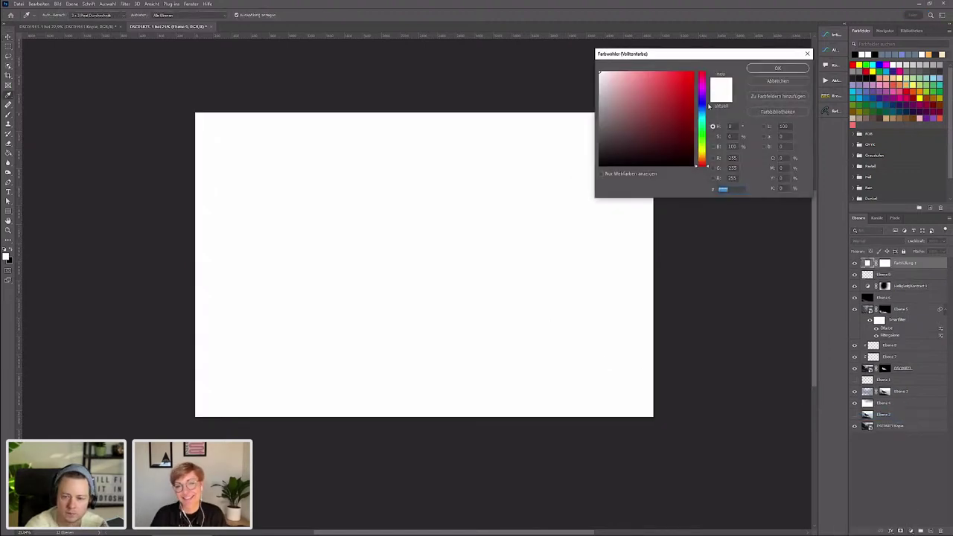
- Set the fill layer's colour to a light blue in the Color Picker
{"action": "left_click", "coordinate": [705, 108]}
{"action": "left_click_drag", "start_coordinate": [670, 73], "coordinate": [671, 69]}
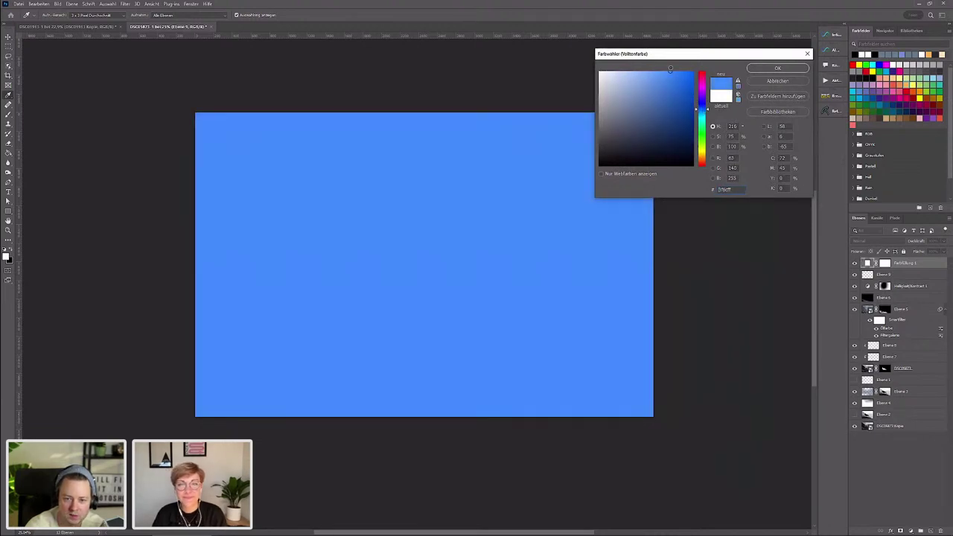
{"action": "left_click", "coordinate": [778, 68]}
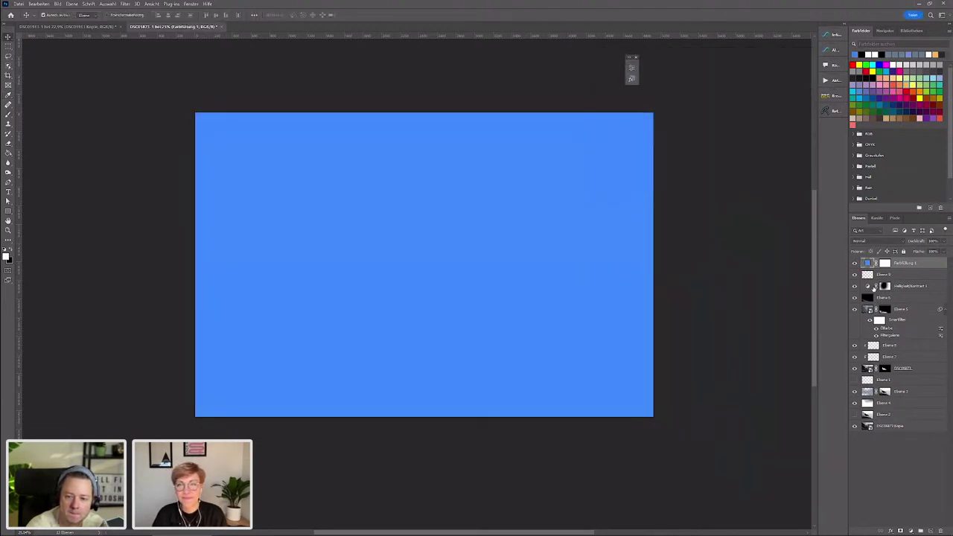
- Set Farbfüllung 1's blend mode to Multiplizieren (Multiply)
{"action": "left_click", "coordinate": [867, 242]}
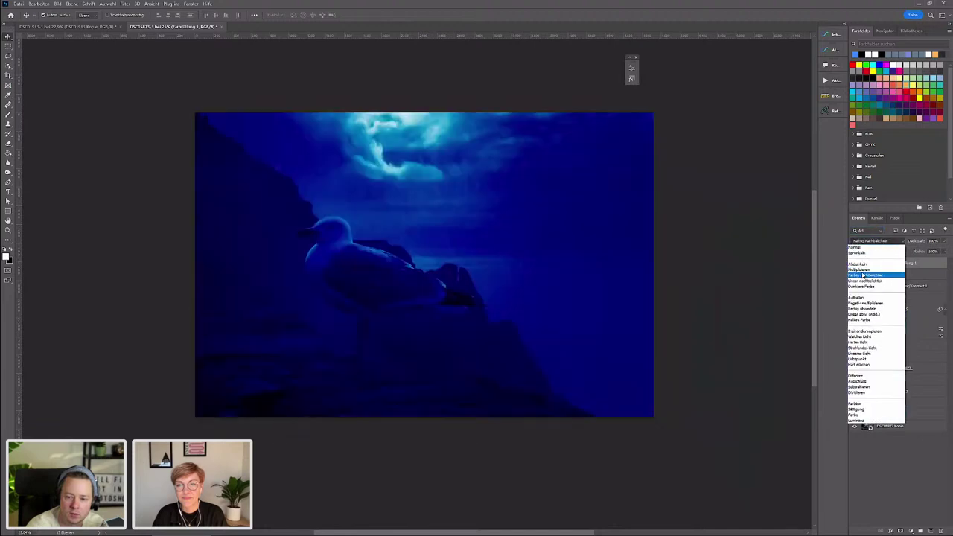
{"action": "left_click", "coordinate": [860, 270]}
{"action": "scroll", "coordinate": [323, 287], "scroll_direction": "up", "scroll_amount": 2}
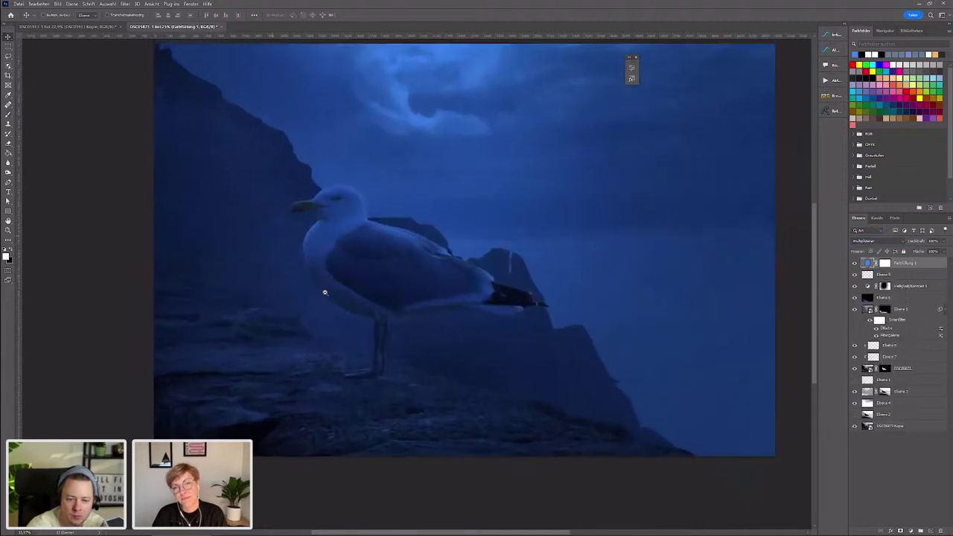
{"action": "left_click", "coordinate": [910, 531]}
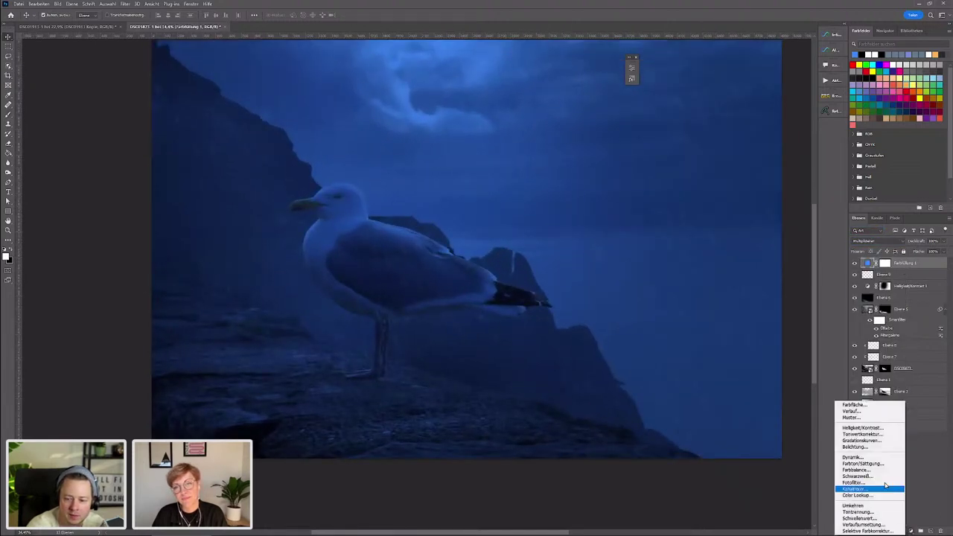
{"action": "left_click", "coordinate": [911, 273]}
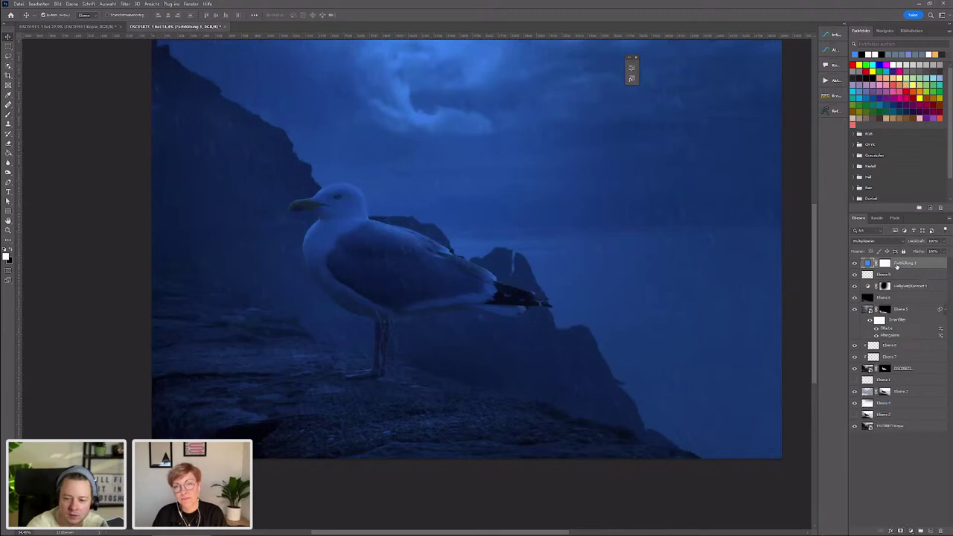
{"action": "scroll", "coordinate": [298, 254], "scroll_direction": "down", "scroll_amount": 1}
{"action": "scroll", "coordinate": [372, 261], "scroll_direction": "up", "scroll_amount": 1}
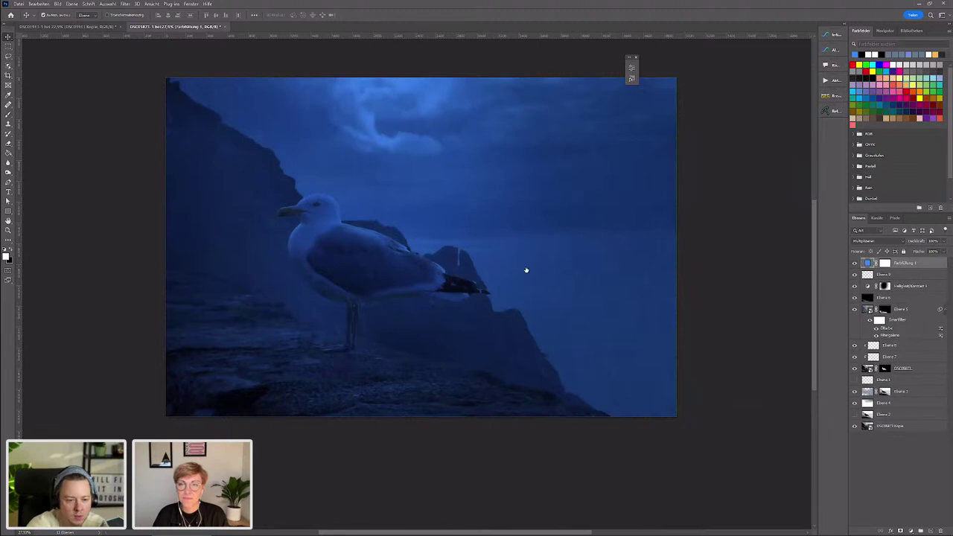
- Experiment with the fill layer's Blend If sliders, then discard the changes
{"action": "double_click", "coordinate": [931, 267]}
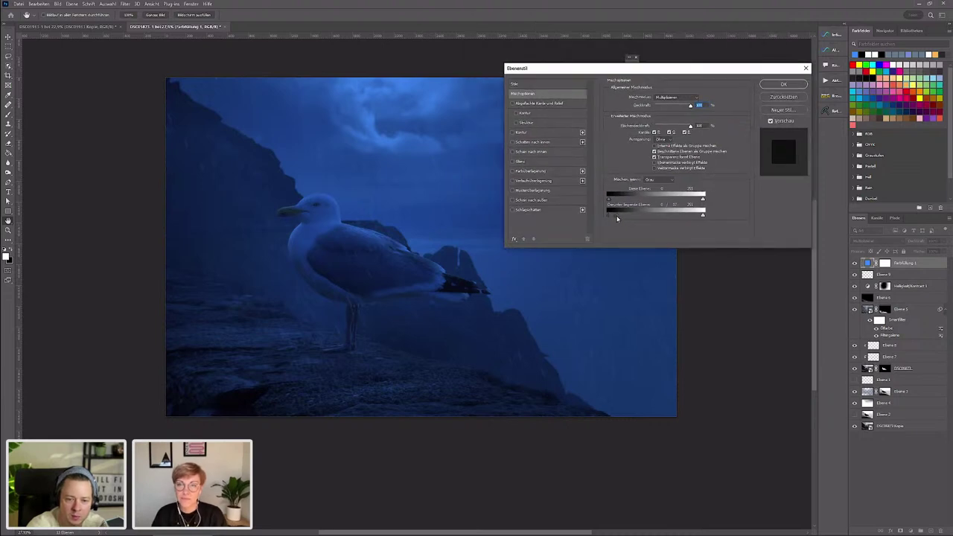
{"action": "left_click_drag", "start_coordinate": [631, 218], "coordinate": [620, 216]}
{"action": "mouse_move", "coordinate": [701, 217]}
{"action": "left_mouse_down"}
{"action": "mouse_move", "coordinate": [671, 219]}
{"action": "mouse_move", "coordinate": [703, 216]}
{"action": "left_mouse_up"}
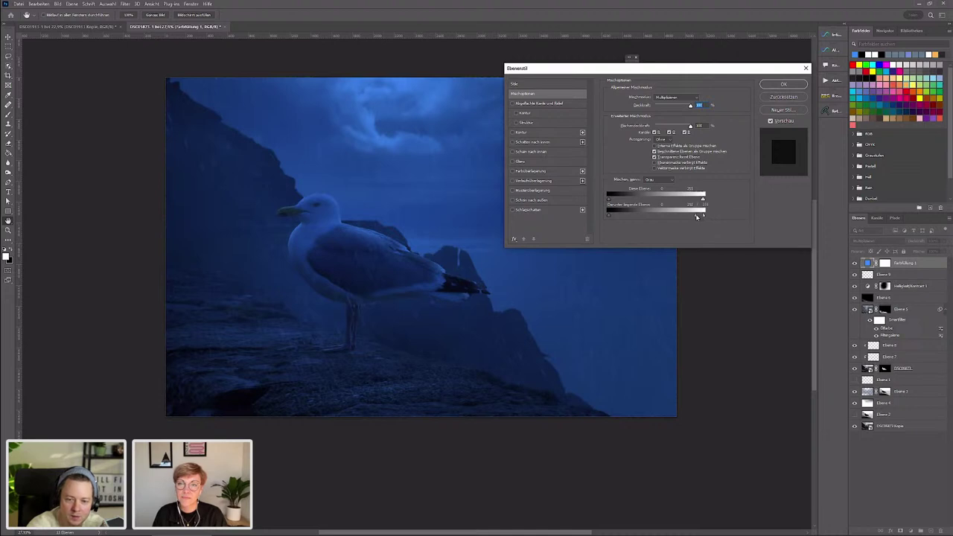
{"action": "left_click_drag", "start_coordinate": [698, 217], "coordinate": [611, 216]}
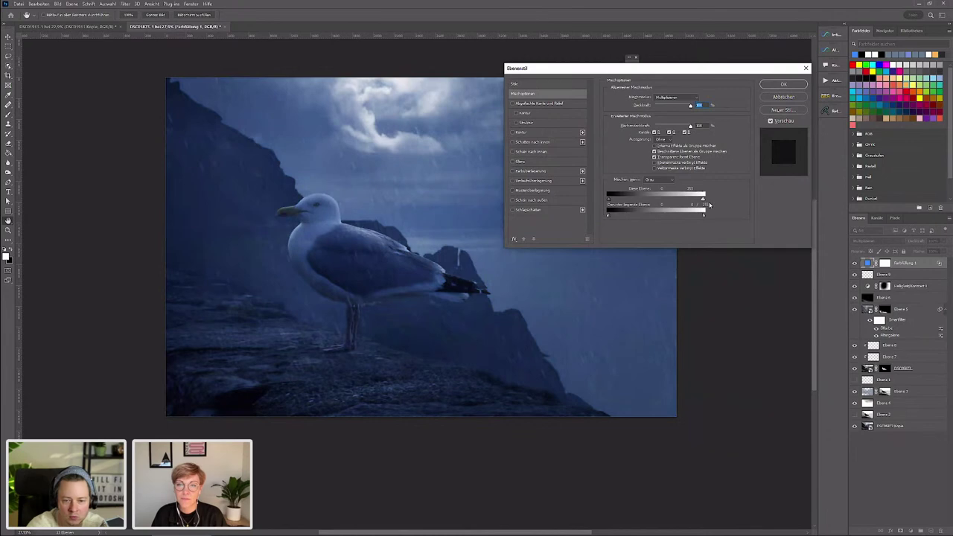
{"action": "mouse_move", "coordinate": [677, 206]}
{"action": "left_mouse_down"}
{"action": "mouse_move", "coordinate": [611, 209]}
{"action": "mouse_move", "coordinate": [704, 199]}
{"action": "left_mouse_up"}
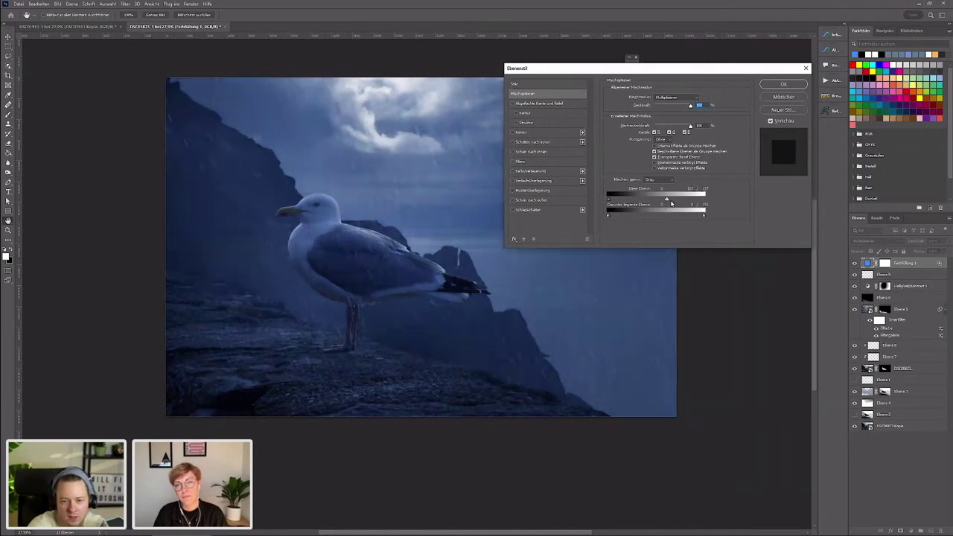
{"action": "left_click_drag", "start_coordinate": [672, 203], "coordinate": [740, 200]}
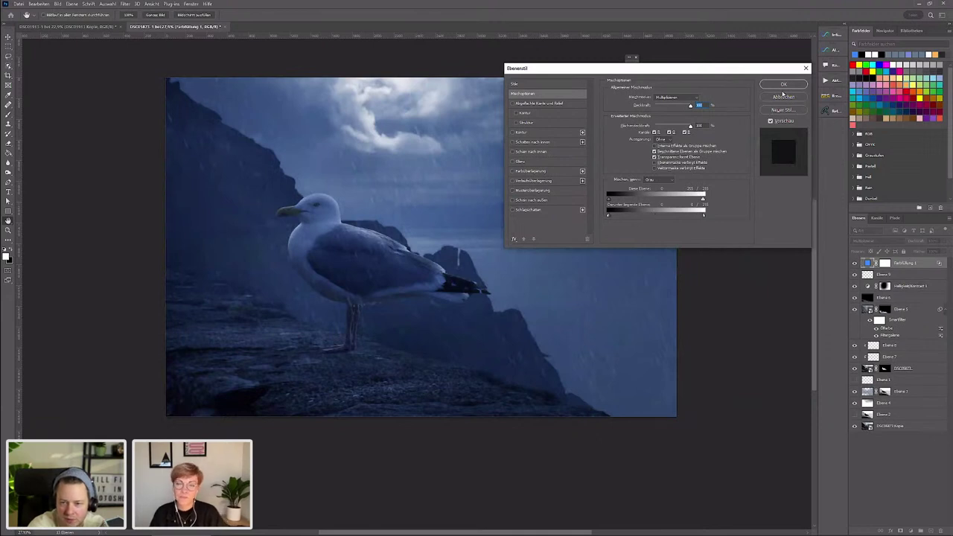
{"action": "key", "text": "Escape"}
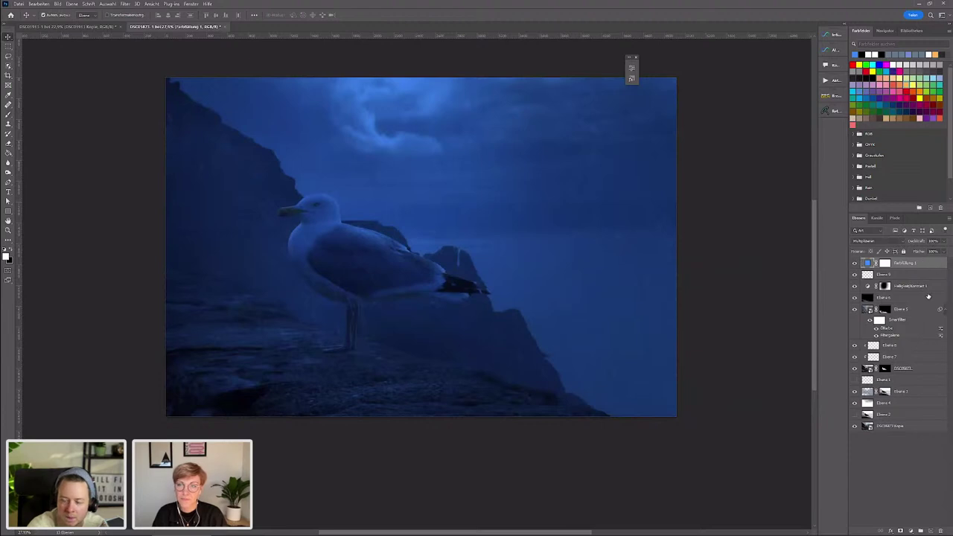
- Split the 'Darunter liegende Ebene' highlight slider so bright clouds show through, and apply
{"action": "double_click", "coordinate": [928, 296]}
{"action": "left_click_drag", "start_coordinate": [705, 216], "coordinate": [669, 215]}
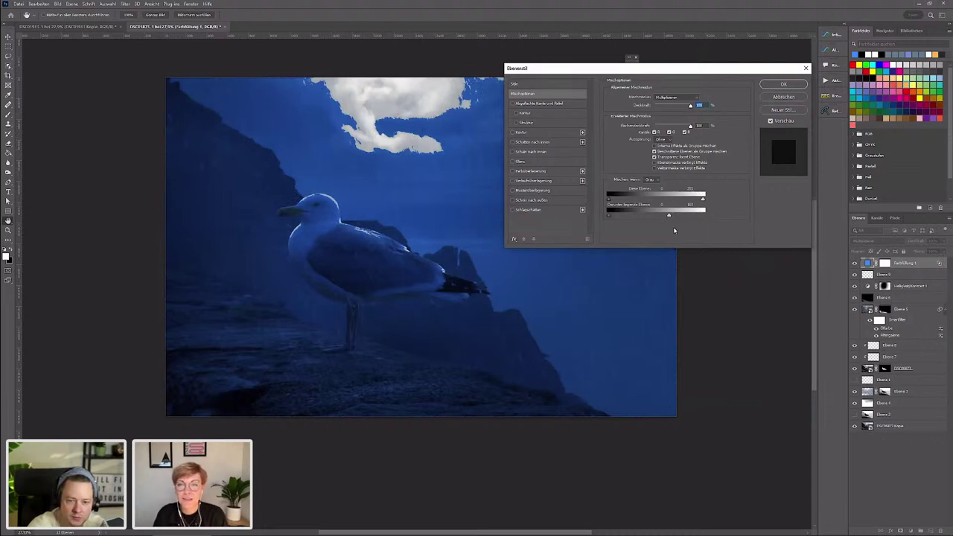
{"action": "mouse_move", "coordinate": [686, 217]}
{"action": "left_mouse_down"}
{"action": "mouse_move", "coordinate": [703, 215]}
{"action": "mouse_move", "coordinate": [625, 219]}
{"action": "left_mouse_up"}
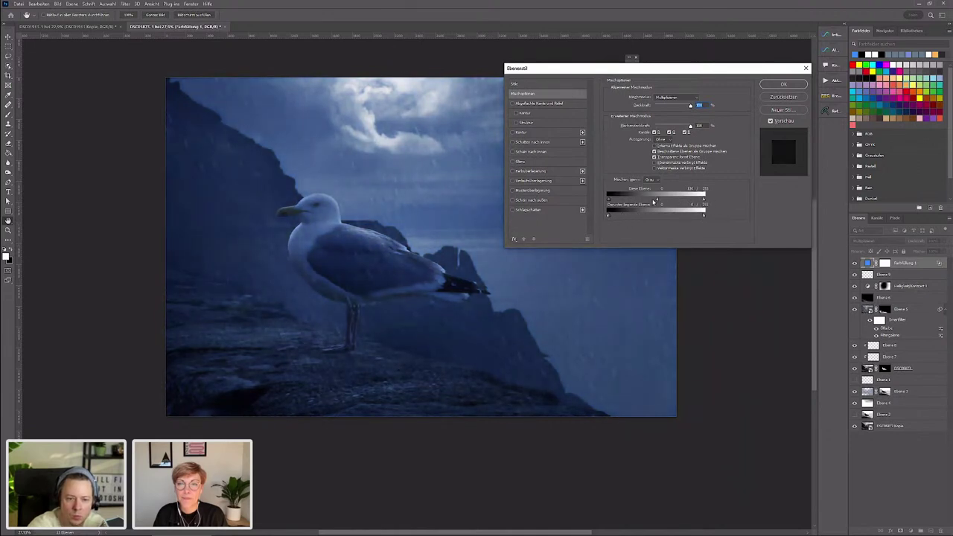
{"action": "key", "text": "Return"}
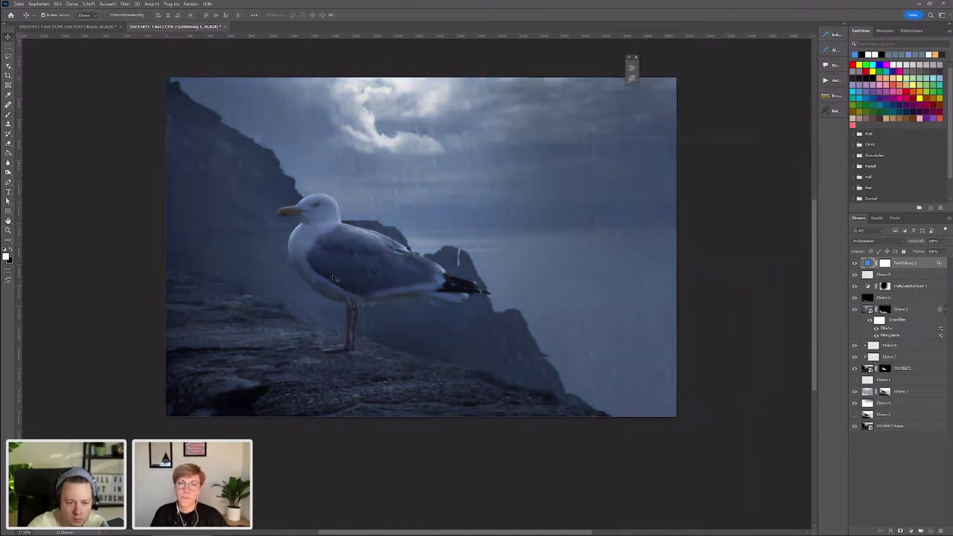
{"action": "scroll", "coordinate": [332, 274], "scroll_direction": "up", "scroll_amount": 1}
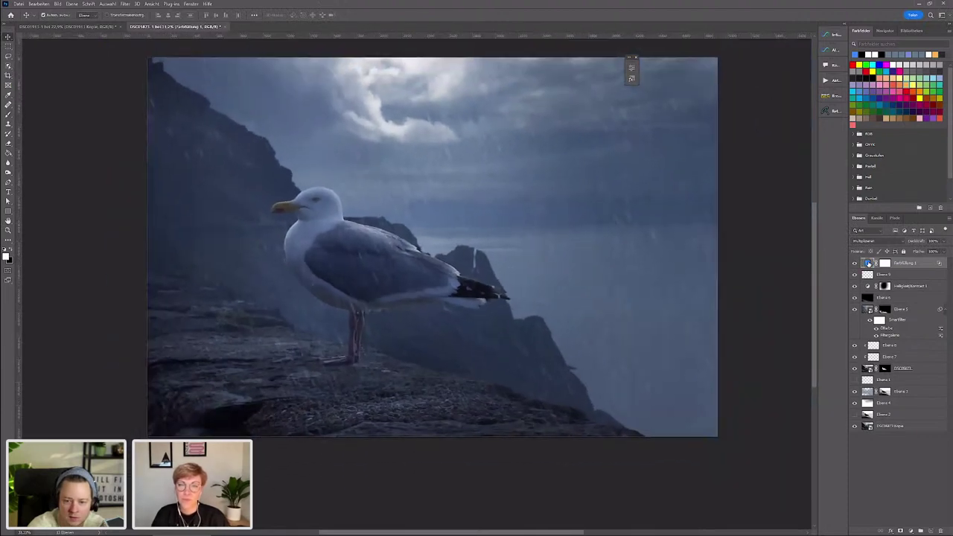
- Change the Farbfüllung 1 colour to a lighter sky blue
{"action": "double_click", "coordinate": [868, 263]}
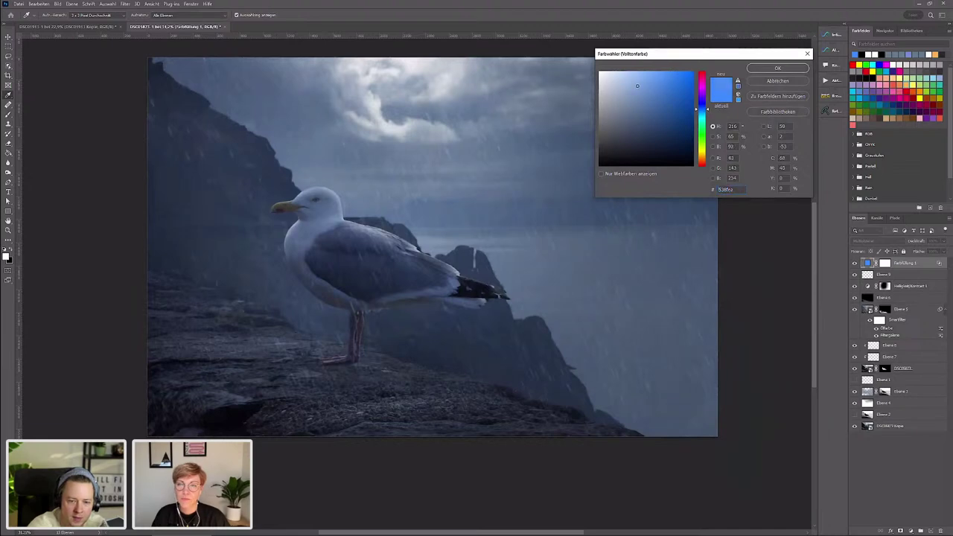
{"action": "mouse_move", "coordinate": [637, 85]}
{"action": "left_mouse_down"}
{"action": "mouse_move", "coordinate": [608, 115]}
{"action": "mouse_move", "coordinate": [633, 91]}
{"action": "left_mouse_up"}
{"action": "left_click_drag", "start_coordinate": [707, 114], "coordinate": [708, 153]}
{"action": "left_click_drag", "start_coordinate": [633, 91], "coordinate": [661, 100]}
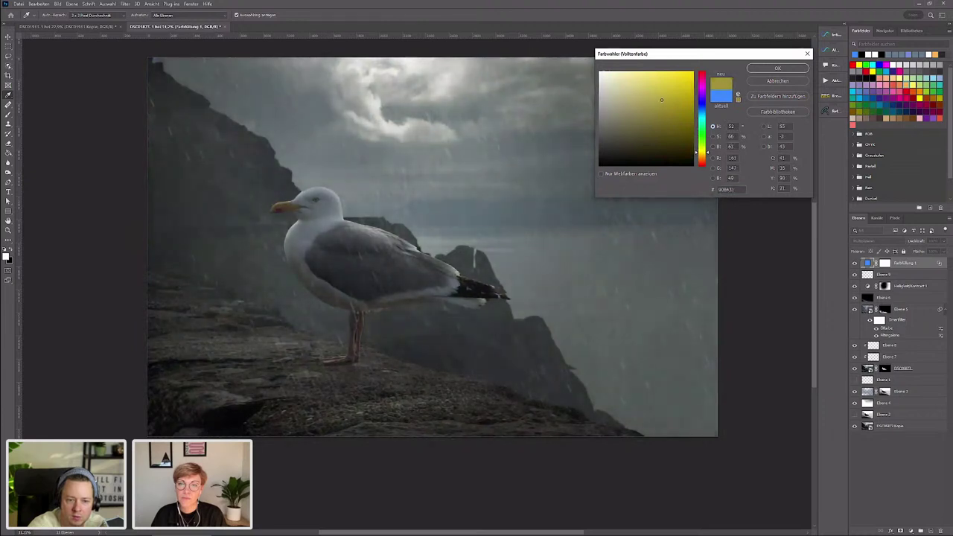
{"action": "left_click", "coordinate": [672, 97]}
{"action": "left_click_drag", "start_coordinate": [708, 153], "coordinate": [704, 114]}
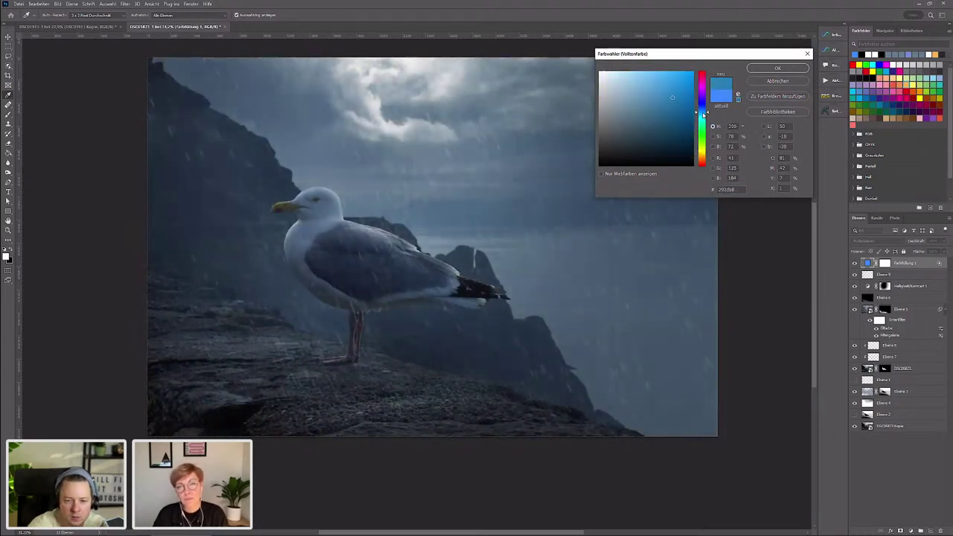
{"action": "left_click", "coordinate": [658, 82]}
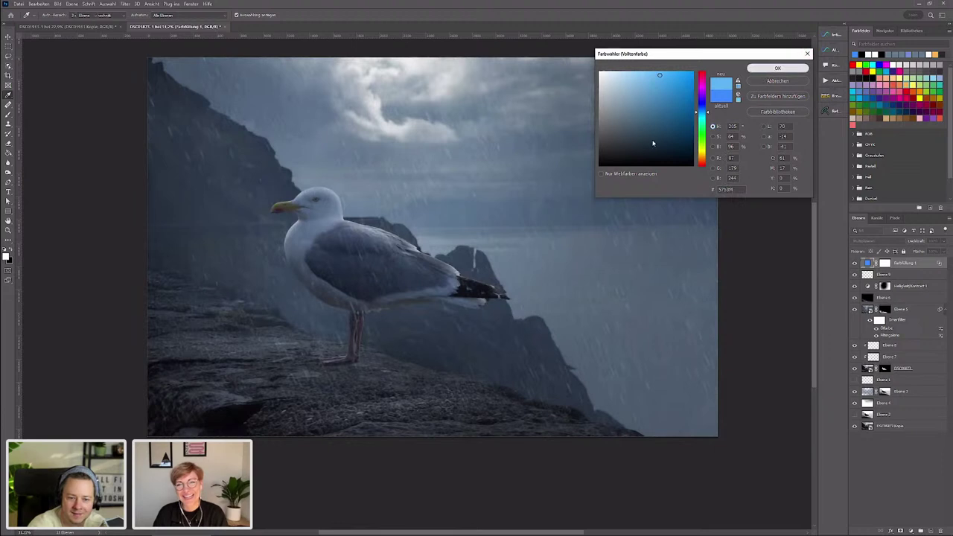
{"action": "left_click", "coordinate": [778, 69]}
- Select Ebene 9 in the Layers panel
{"action": "scroll", "coordinate": [319, 243], "scroll_direction": "down", "scroll_amount": 1}
{"action": "scroll", "coordinate": [319, 242], "scroll_direction": "down", "scroll_amount": 2}
{"action": "scroll", "coordinate": [318, 246], "scroll_direction": "up", "scroll_amount": 2}
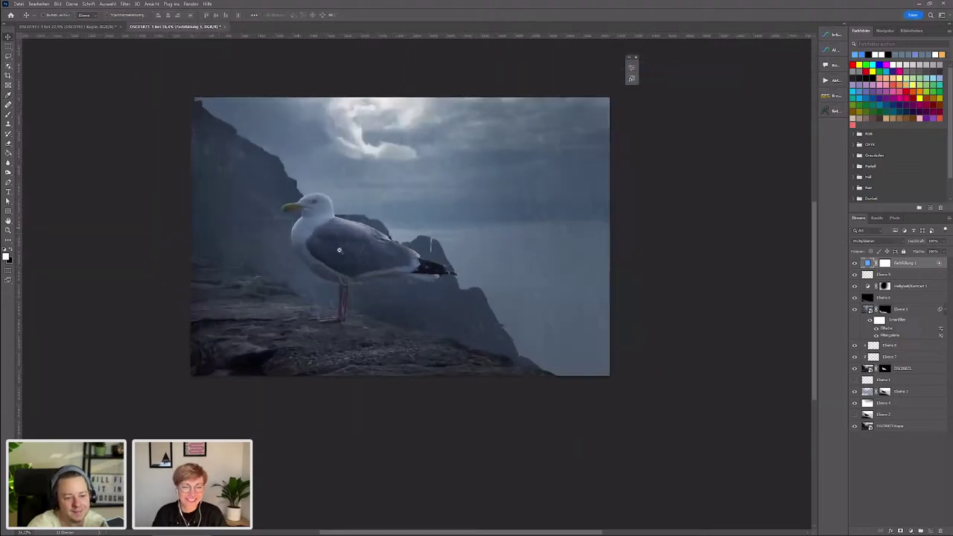
{"action": "scroll", "coordinate": [313, 254], "scroll_direction": "up", "scroll_amount": 1}
{"action": "scroll", "coordinate": [306, 258], "scroll_direction": "up", "scroll_amount": 1}
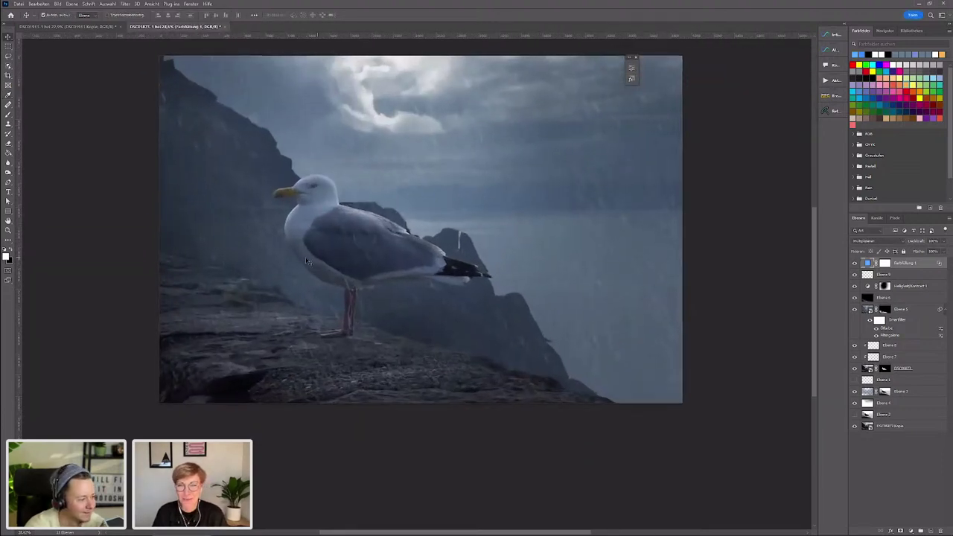
{"action": "scroll", "coordinate": [331, 275], "scroll_direction": "up", "scroll_amount": 1}
{"action": "scroll", "coordinate": [331, 274], "scroll_direction": "down", "scroll_amount": 1}
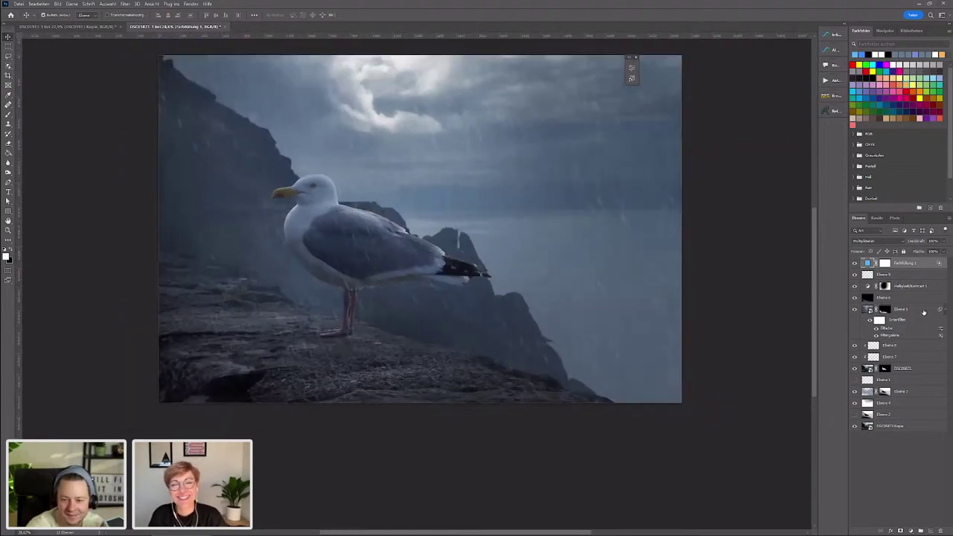
{"action": "left_click", "coordinate": [913, 276]}
- Add a new layer above Ebene 9, then shrink the brush and reduce its Flow
{"action": "left_click", "coordinate": [929, 532]}
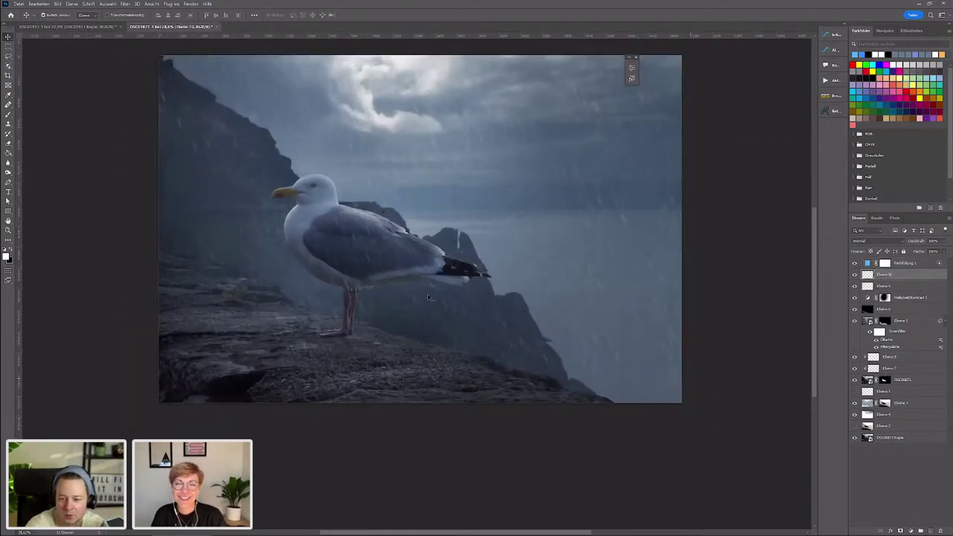
{"action": "key", "text": "b"}
{"action": "left_click_drag", "start_coordinate": [319, 278], "coordinate": [229, 273]}
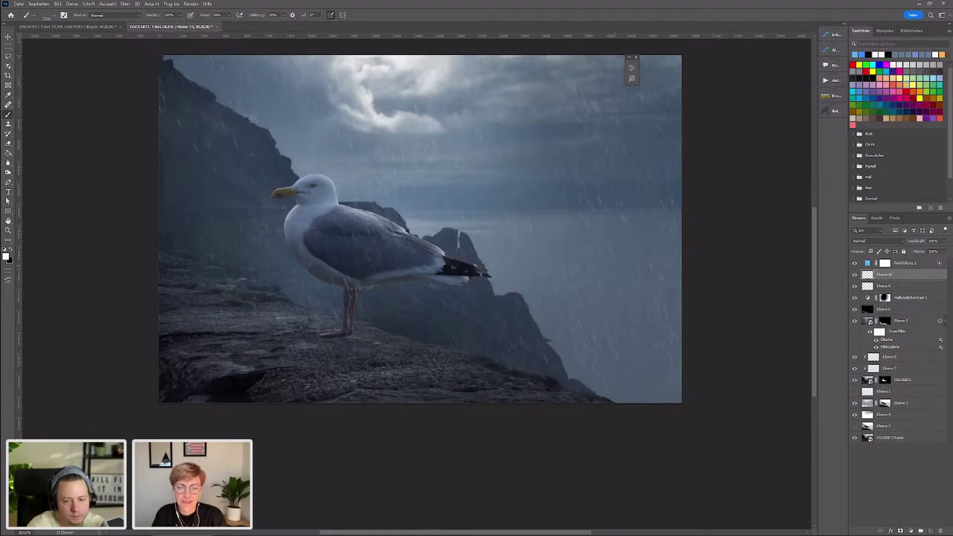
{"action": "right_click", "coordinate": [231, 254]}
{"action": "left_click", "coordinate": [402, 25]}
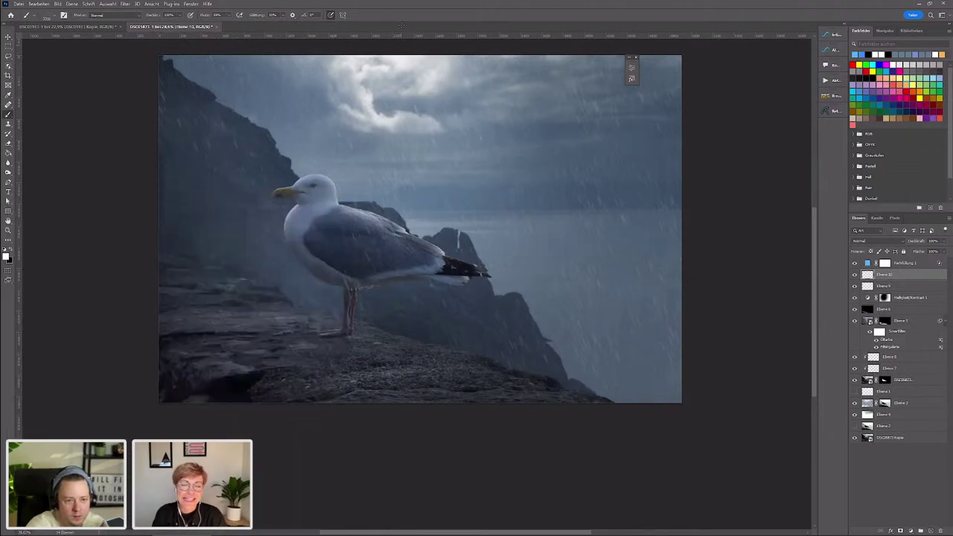
{"action": "right_click", "coordinate": [231, 183]}
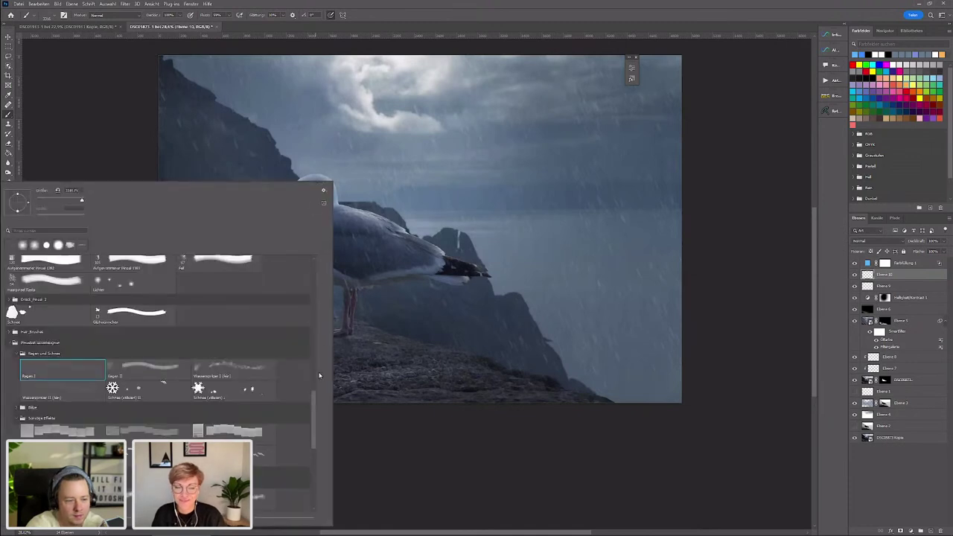
{"action": "left_click_drag", "start_coordinate": [313, 427], "coordinate": [313, 254]}
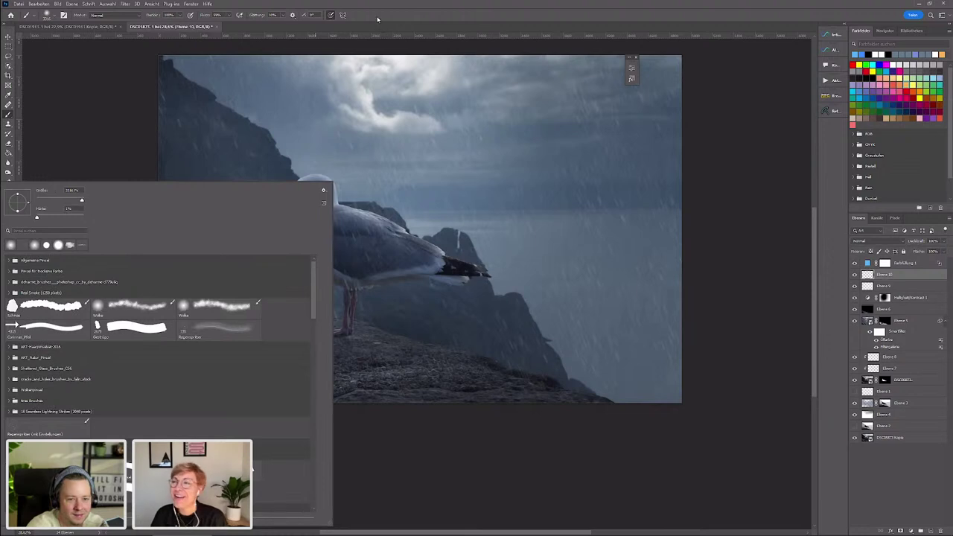
{"action": "right_click", "coordinate": [341, 170], "text": "alt"}
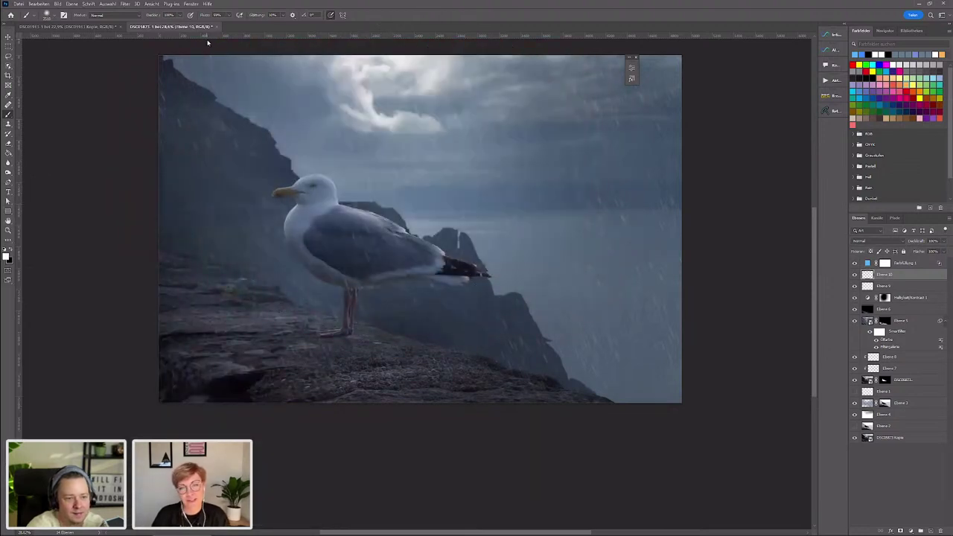
{"action": "left_click_drag", "start_coordinate": [206, 15], "coordinate": [196, 19]}
{"action": "right_click", "coordinate": [301, 187], "text": "alt"}
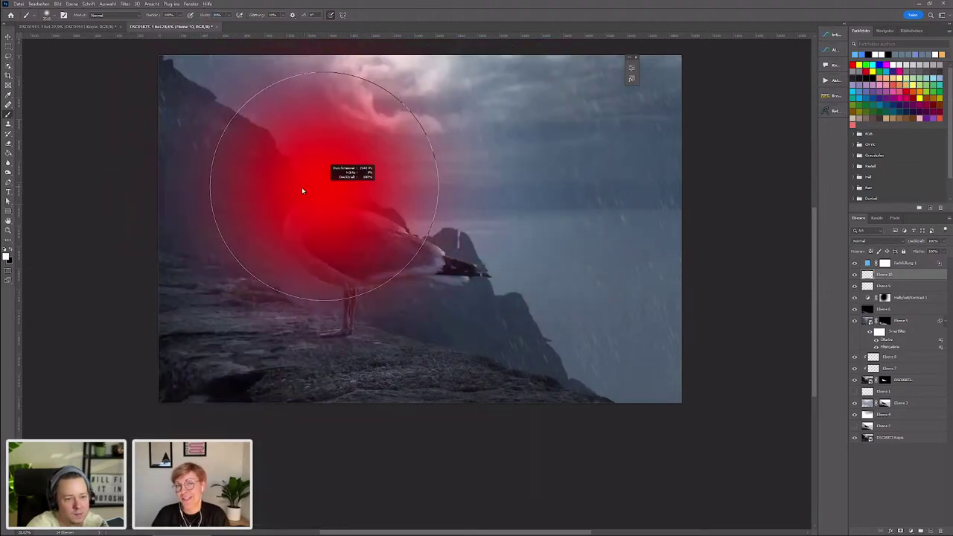
{"action": "left_click", "coordinate": [250, 156]}
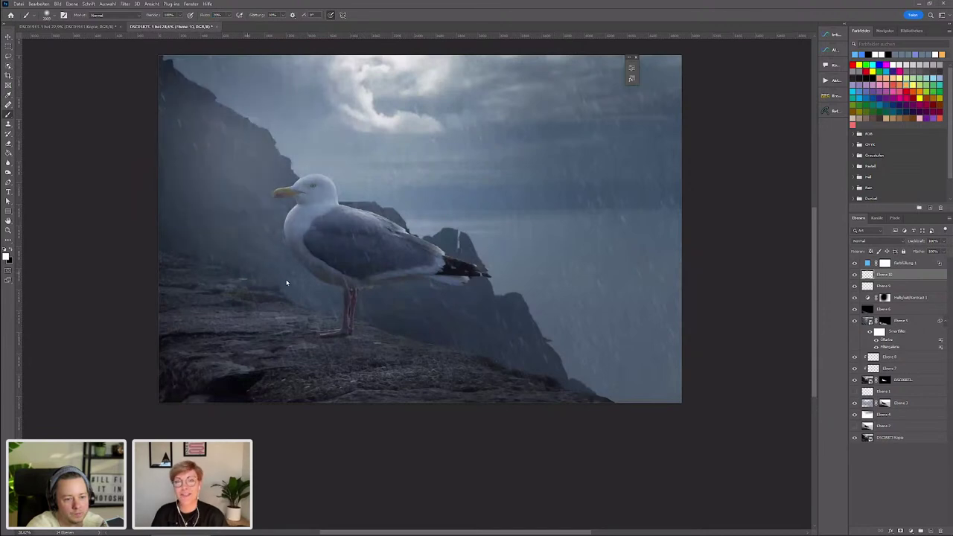
{"action": "key", "text": "ctrl+z"}
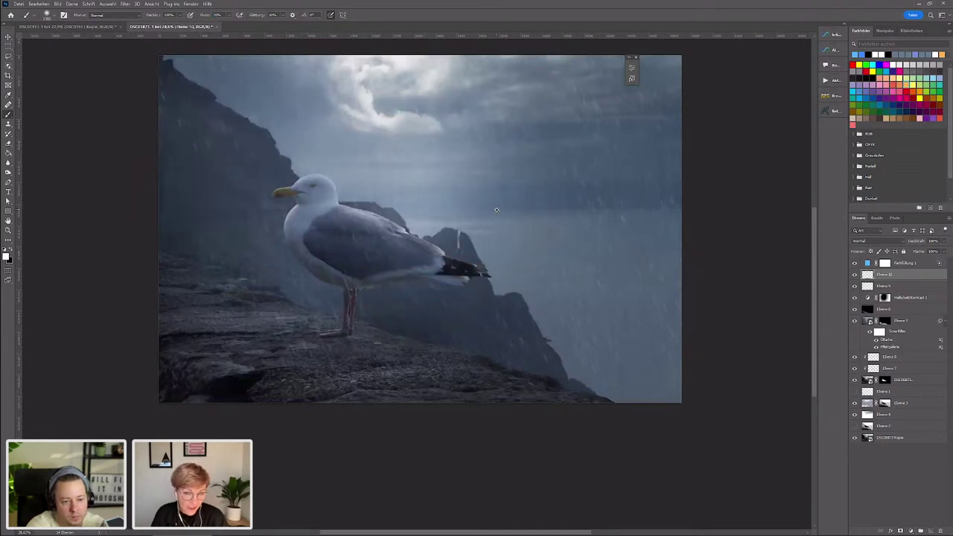
- Toggle Ebene 9's visibility to compare, then add another empty layer, Ebene 11
{"action": "scroll", "coordinate": [423, 207], "scroll_direction": "up", "scroll_amount": 2}
{"action": "scroll", "coordinate": [298, 212], "scroll_direction": "up", "scroll_amount": 2}
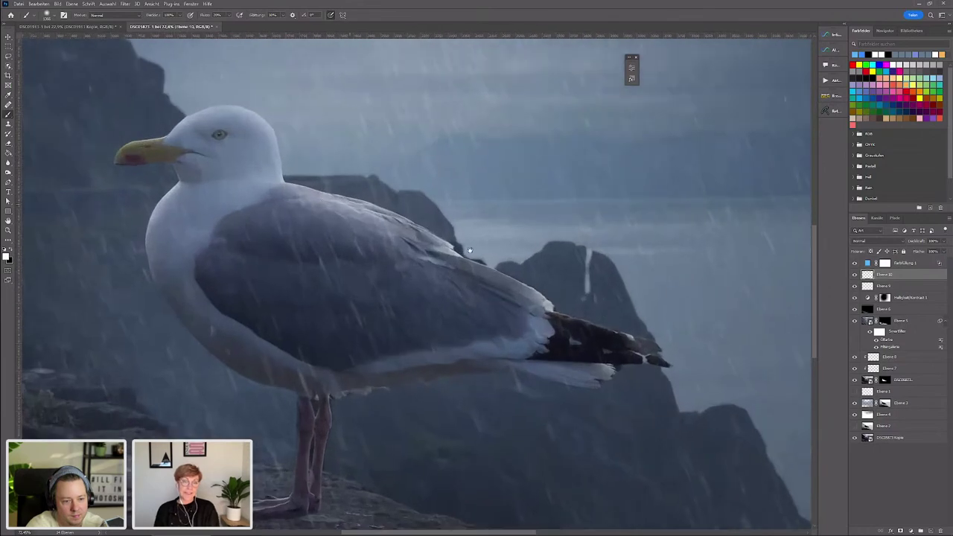
{"action": "left_click", "coordinate": [883, 286]}
{"action": "left_click", "coordinate": [854, 286]}
{"action": "left_click", "coordinate": [855, 286]}
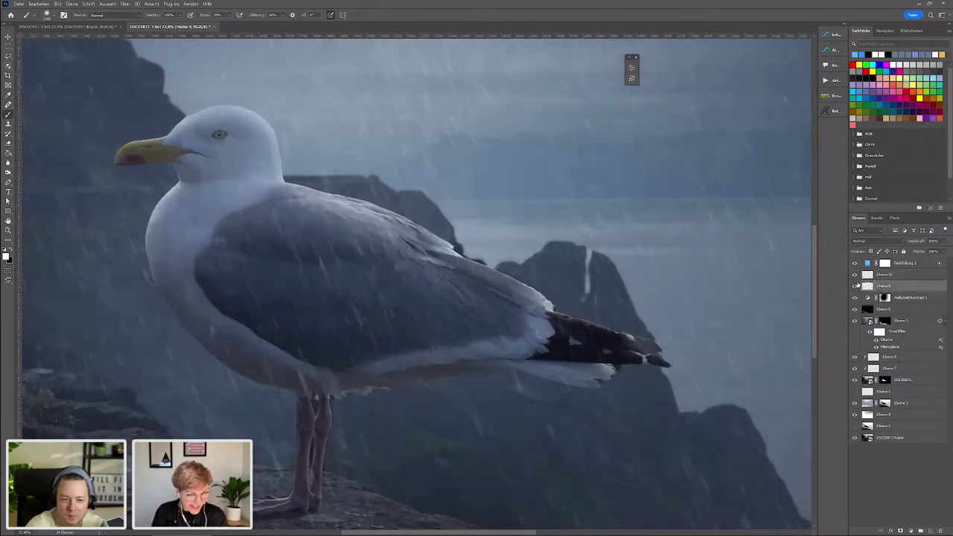
{"action": "left_click", "coordinate": [931, 532]}
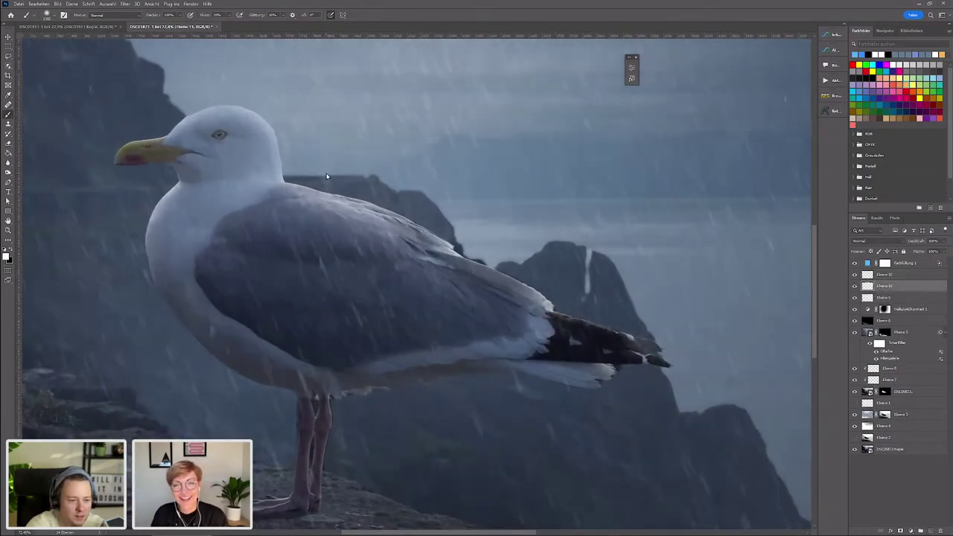
- Pick a soft round brush preset and resize it over the gull's wing
{"action": "right_click", "coordinate": [130, 296]}
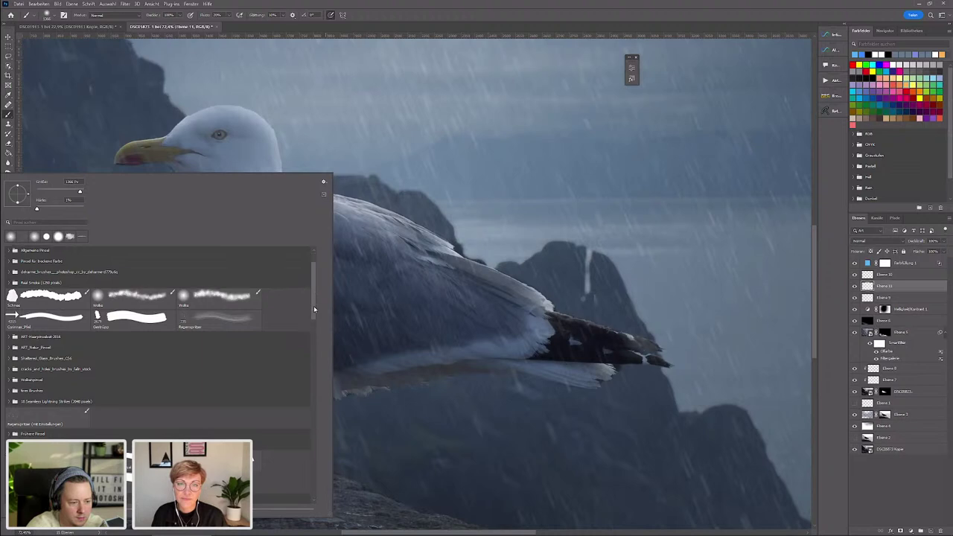
{"action": "mouse_move", "coordinate": [314, 302]}
{"action": "left_mouse_down"}
{"action": "mouse_move", "coordinate": [313, 485]}
{"action": "mouse_move", "coordinate": [305, 264]}
{"action": "left_mouse_up"}
{"action": "left_click", "coordinate": [663, 15]}
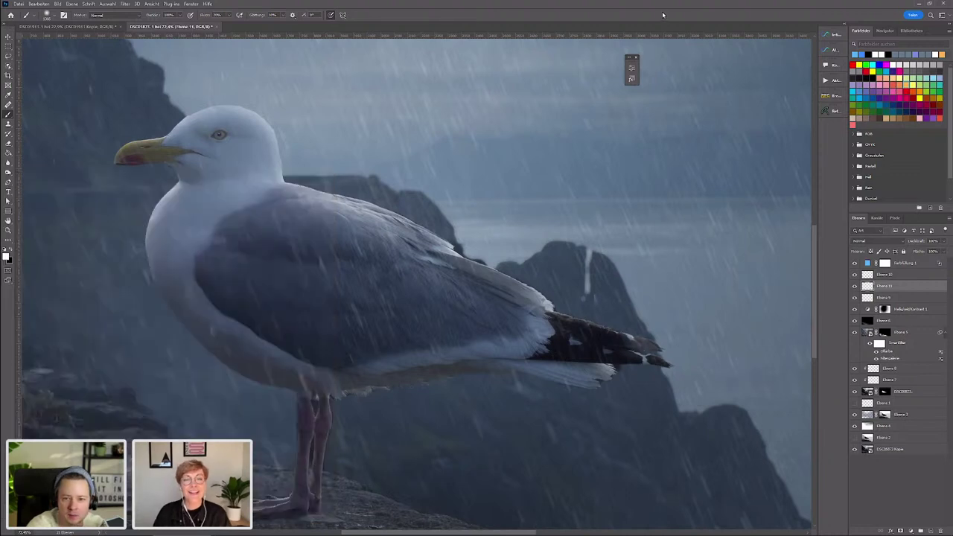
{"action": "left_click_drag", "start_coordinate": [368, 233], "coordinate": [392, 232]}
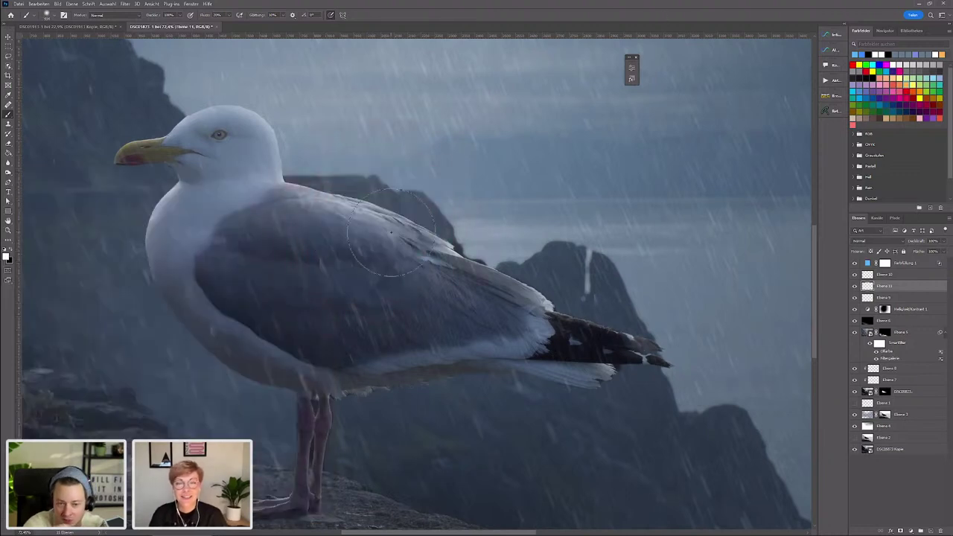
- Create a new 1500 × 1500 px document
{"action": "left_click", "coordinate": [18, 3]}
{"action": "left_click", "coordinate": [30, 12]}
{"action": "type", "text": "1"}
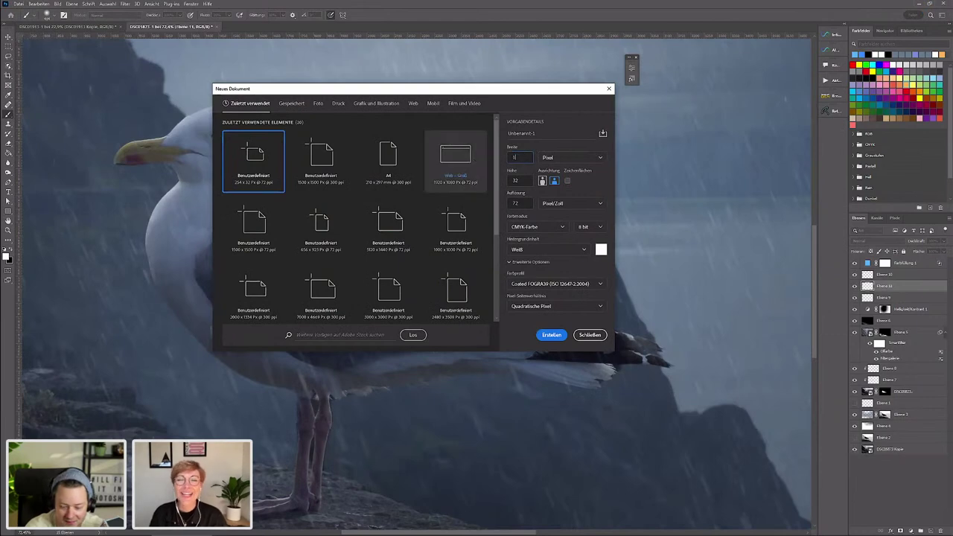
{"action": "type", "text": "500"}
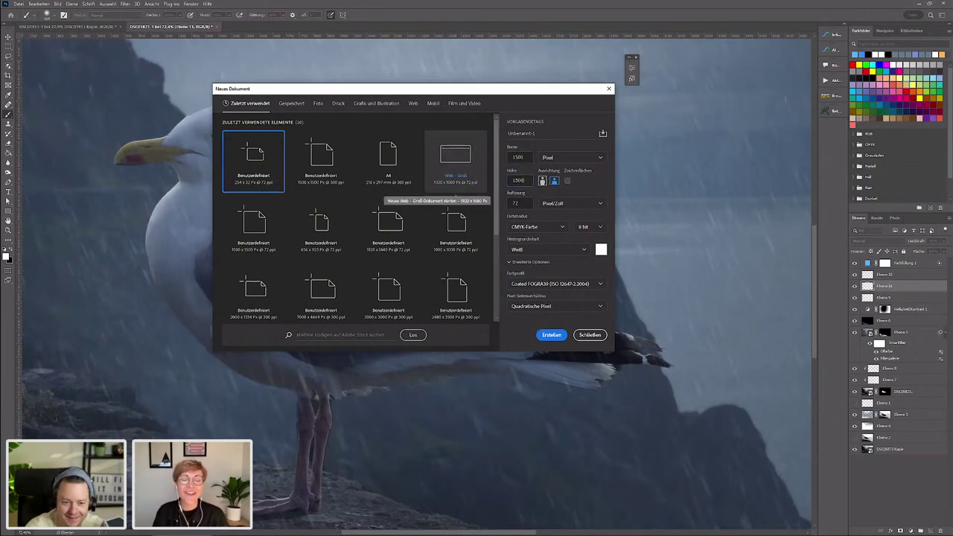
{"action": "key", "text": "Return"}
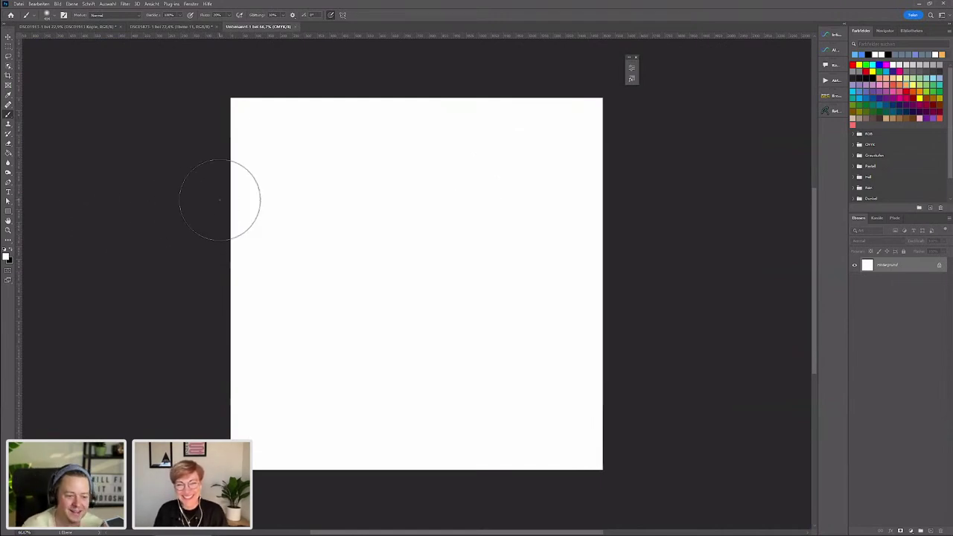
- Set black as the painting colour and shrink the brush to a tiny size
{"action": "key", "text": "x"}
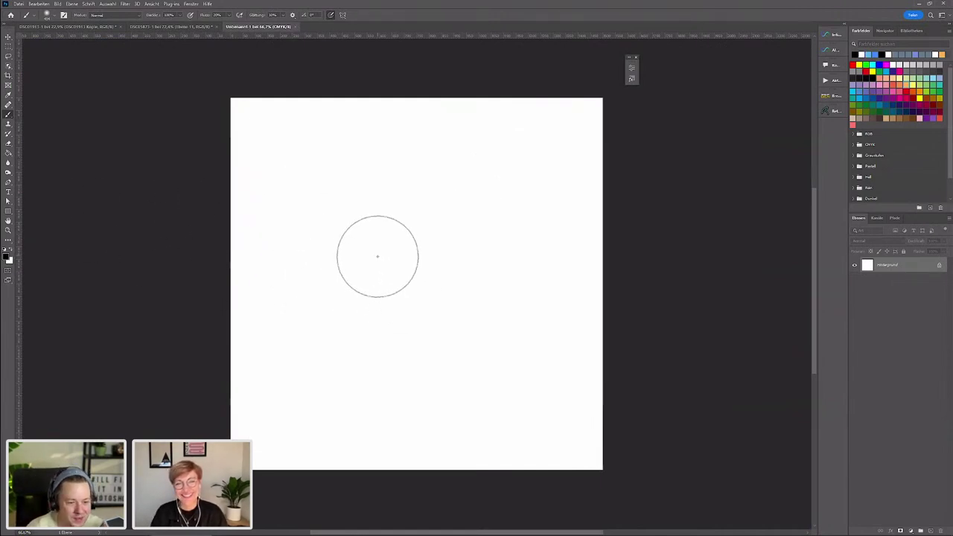
{"action": "left_click_drag", "start_coordinate": [378, 256], "coordinate": [341, 220]}
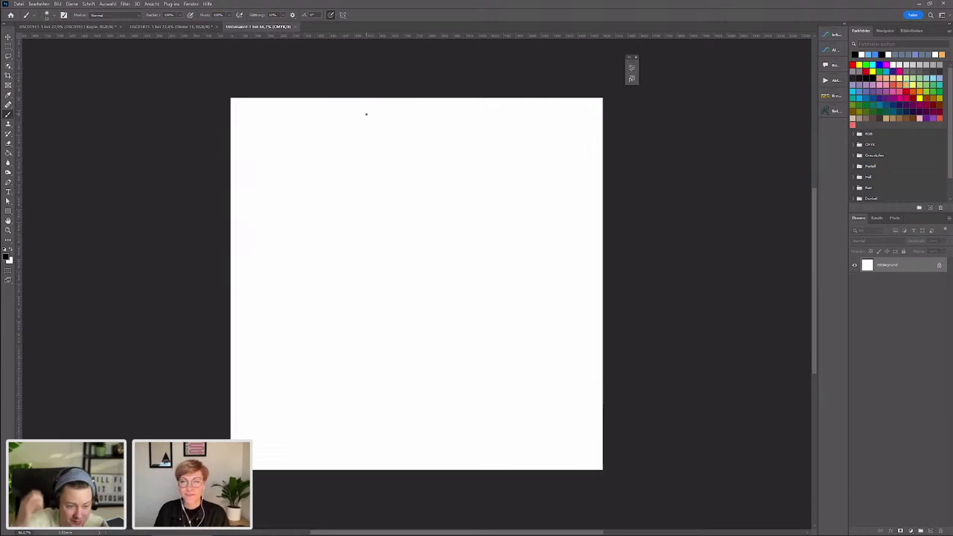
{"action": "left_click_drag", "start_coordinate": [314, 222], "coordinate": [332, 241]}
{"action": "key", "text": "ctrl+z"}
{"action": "key", "text": "ctrl+z"}
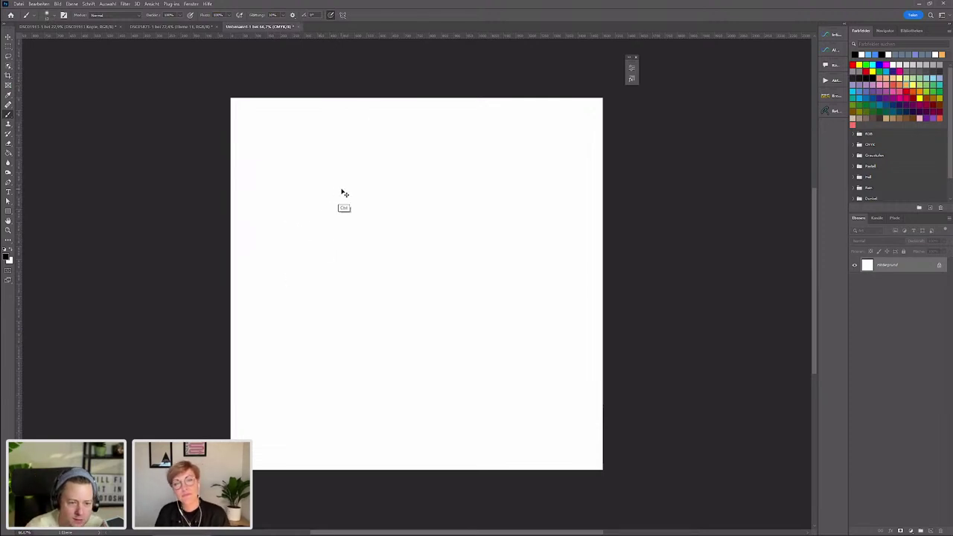
{"action": "right_click", "coordinate": [397, 260]}
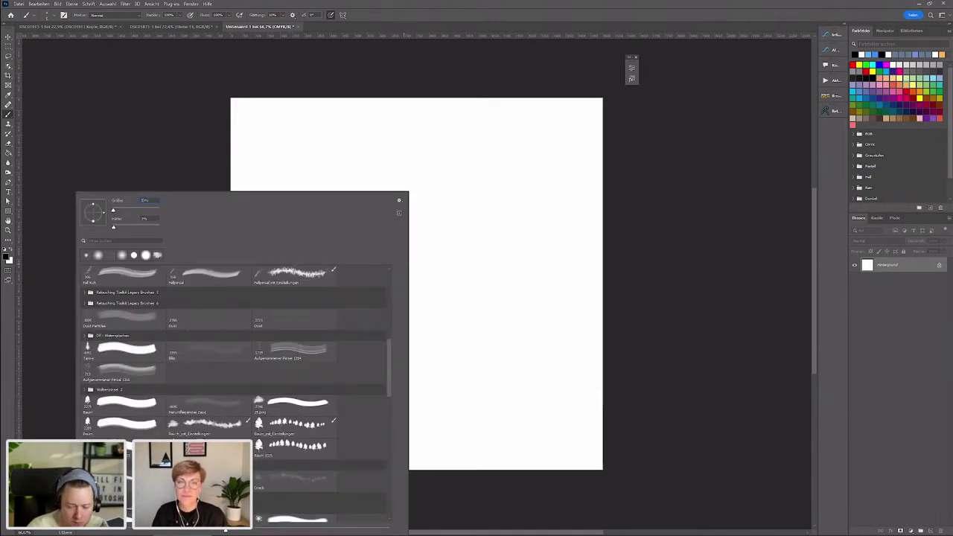
{"action": "key", "text": "Escape"}
- Paint a loose cluster of short, slanted black rain streaks on the canvas
{"action": "left_click_drag", "start_coordinate": [328, 206], "coordinate": [333, 216]}
{"action": "left_click_drag", "start_coordinate": [344, 211], "coordinate": [343, 215]}
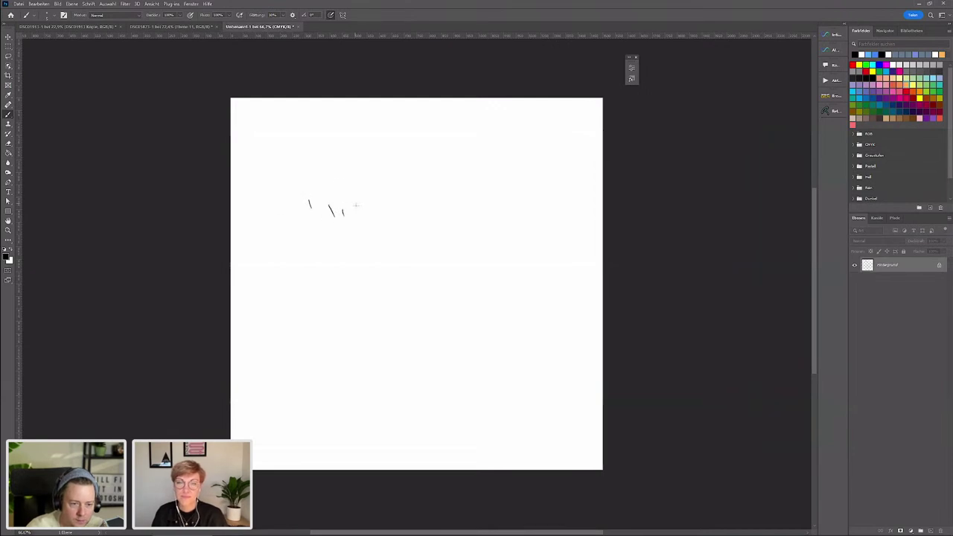
{"action": "left_click_drag", "start_coordinate": [335, 174], "coordinate": [336, 187]}
{"action": "left_click_drag", "start_coordinate": [313, 169], "coordinate": [317, 179]}
{"action": "left_click_drag", "start_coordinate": [327, 239], "coordinate": [331, 250]}
{"action": "left_click_drag", "start_coordinate": [357, 240], "coordinate": [359, 251]}
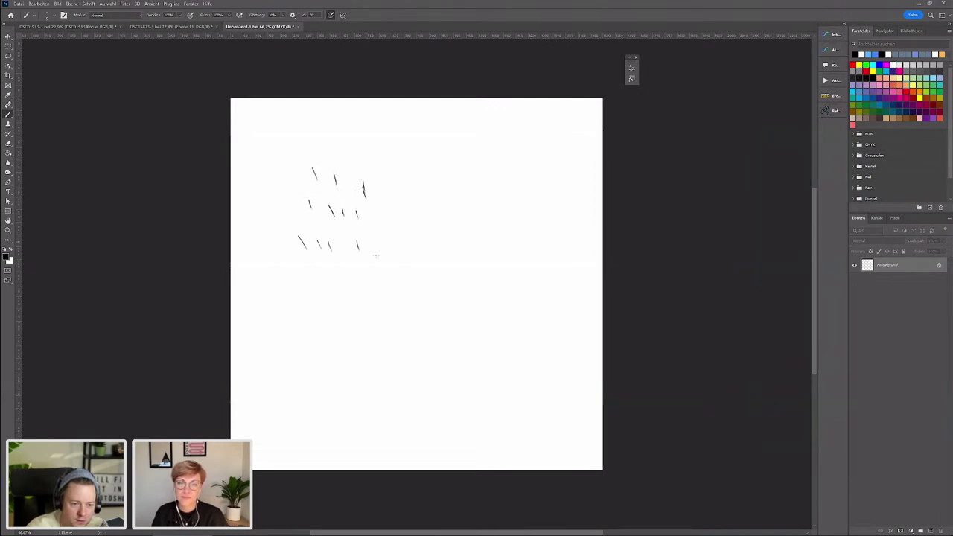
{"action": "left_click_drag", "start_coordinate": [371, 159], "coordinate": [374, 167]}
{"action": "left_click_drag", "start_coordinate": [409, 245], "coordinate": [414, 257]}
{"action": "left_click_drag", "start_coordinate": [342, 258], "coordinate": [343, 272]}
{"action": "left_click_drag", "start_coordinate": [373, 260], "coordinate": [377, 269]}
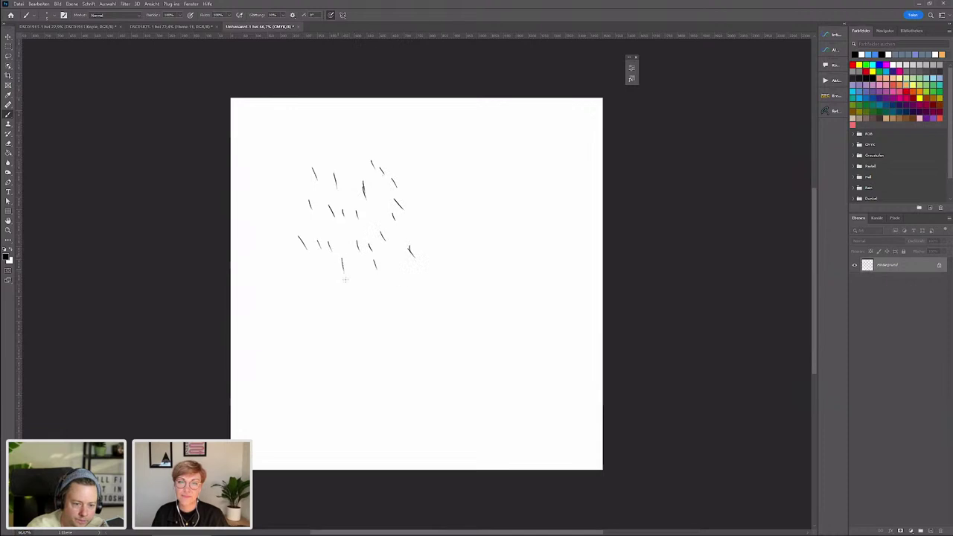
{"action": "left_click_drag", "start_coordinate": [346, 238], "coordinate": [351, 252]}
{"action": "left_click_drag", "start_coordinate": [359, 287], "coordinate": [363, 294]}
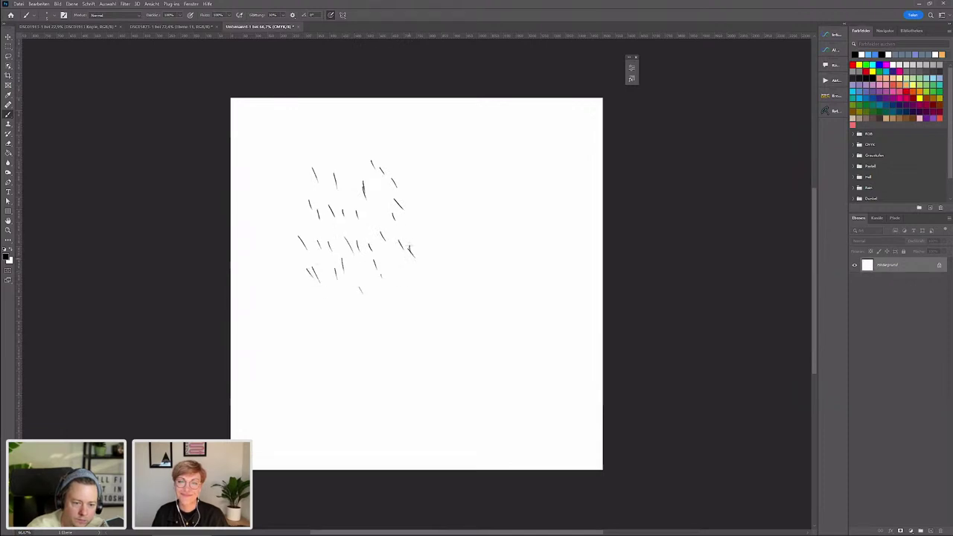
{"action": "left_click_drag", "start_coordinate": [335, 169], "coordinate": [337, 178]}
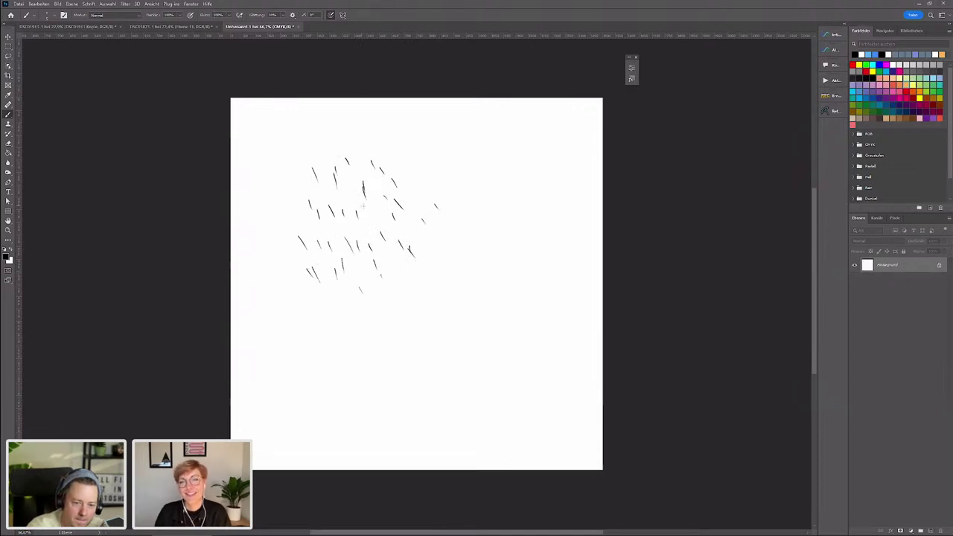
{"action": "left_click_drag", "start_coordinate": [352, 214], "coordinate": [356, 226]}
{"action": "left_click_drag", "start_coordinate": [405, 272], "coordinate": [407, 281]}
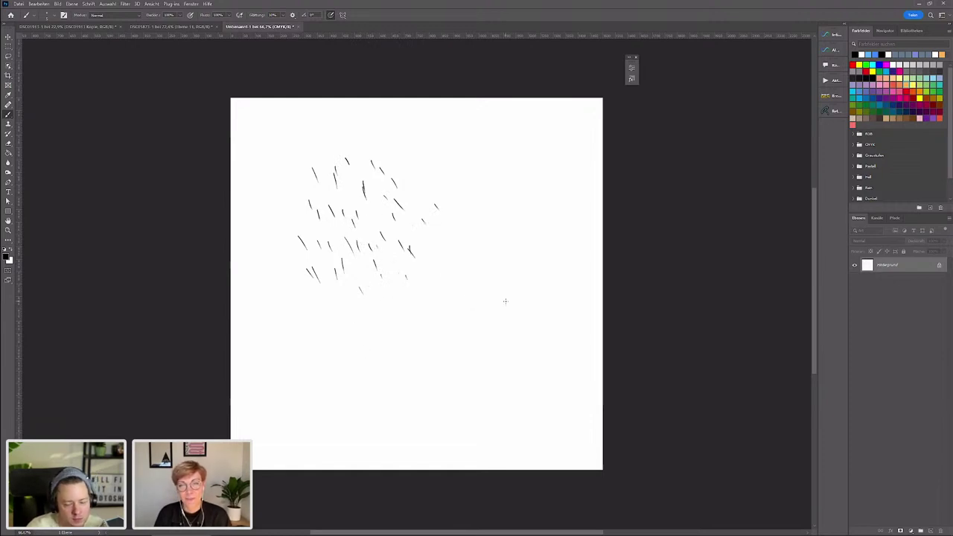
- Enable Transfer in Brush Settings and raise the brush's Opacity Jitter
{"action": "left_click", "coordinate": [65, 16]}
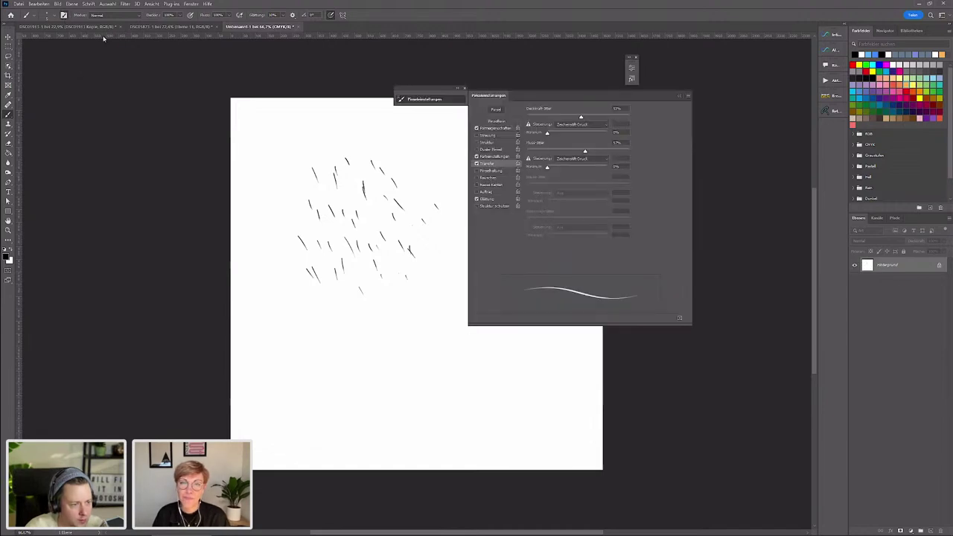
{"action": "left_click", "coordinate": [483, 164]}
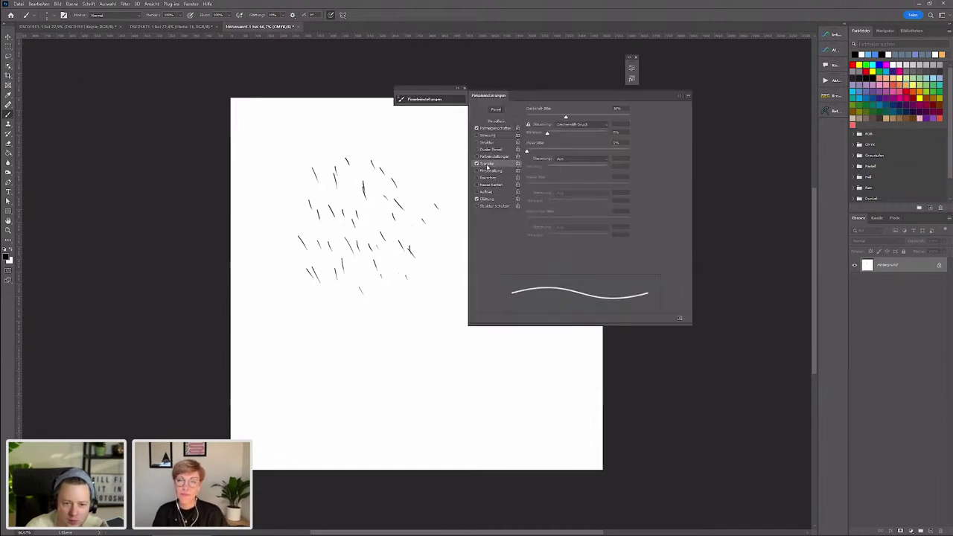
{"action": "left_click_drag", "start_coordinate": [580, 117], "coordinate": [607, 121]}
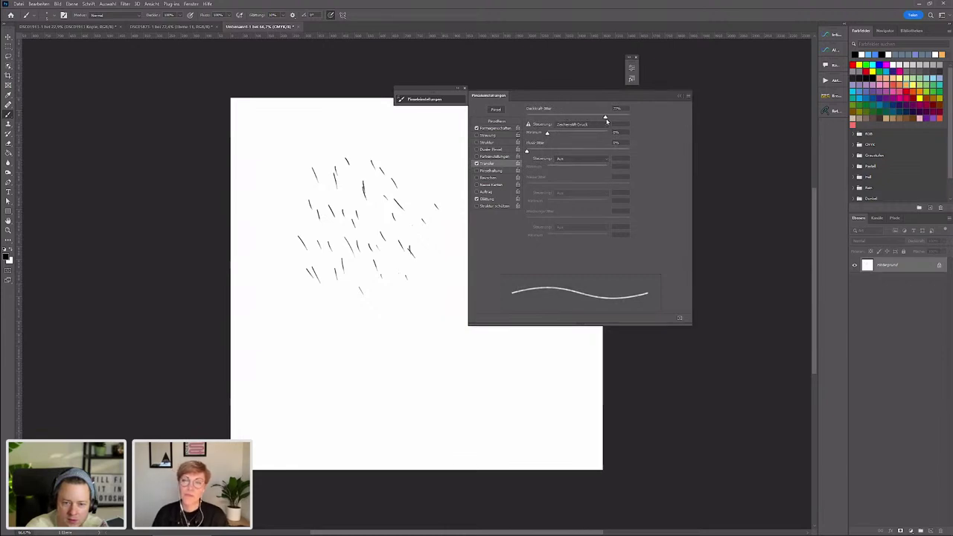
{"action": "left_click", "coordinate": [678, 96]}
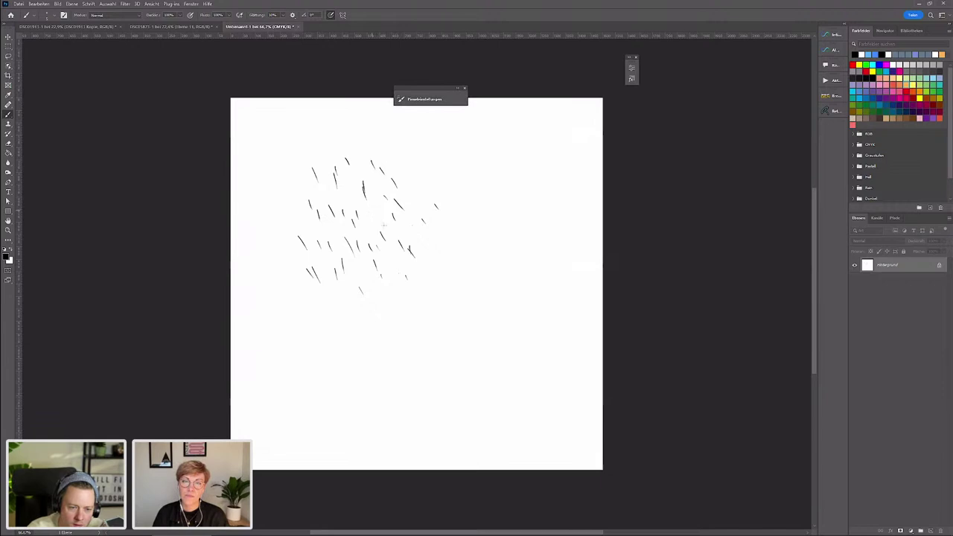
- Undo the last two stray rain strokes while zoomed in on the cluster
{"action": "left_click_drag", "start_coordinate": [397, 236], "coordinate": [410, 248]}
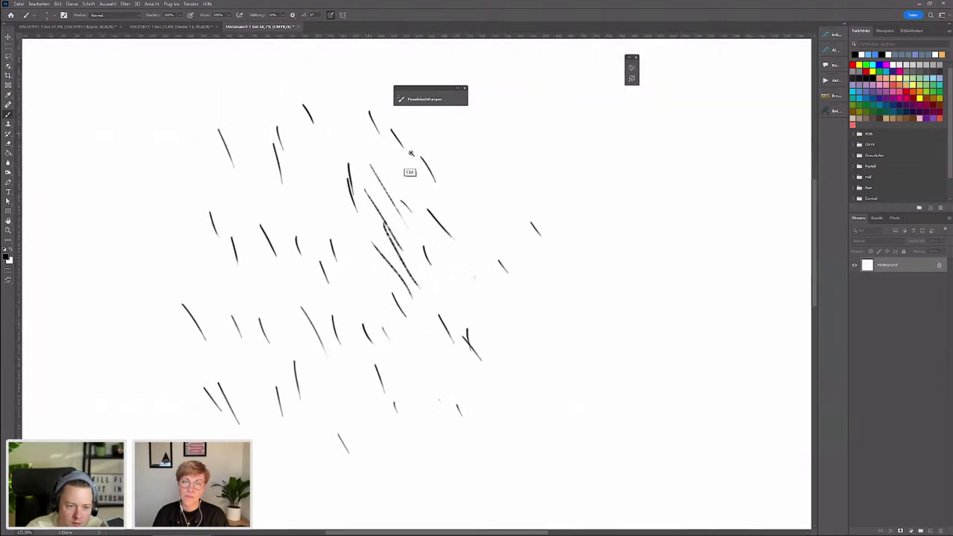
{"action": "key", "text": "ctrl+z"}
{"action": "key", "text": "ctrl+z"}
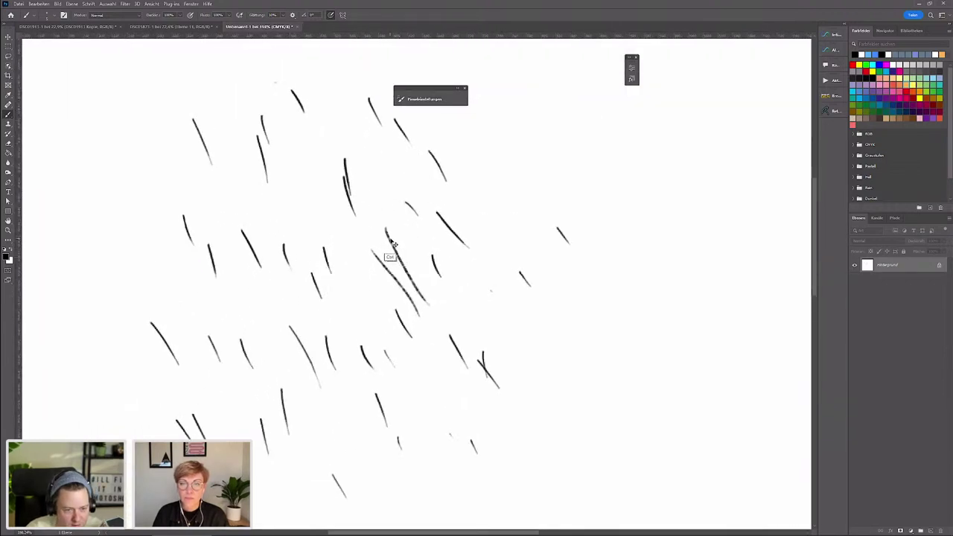
{"action": "key", "text": "ctrl+z"}
{"action": "key", "text": "ctrl+z"}
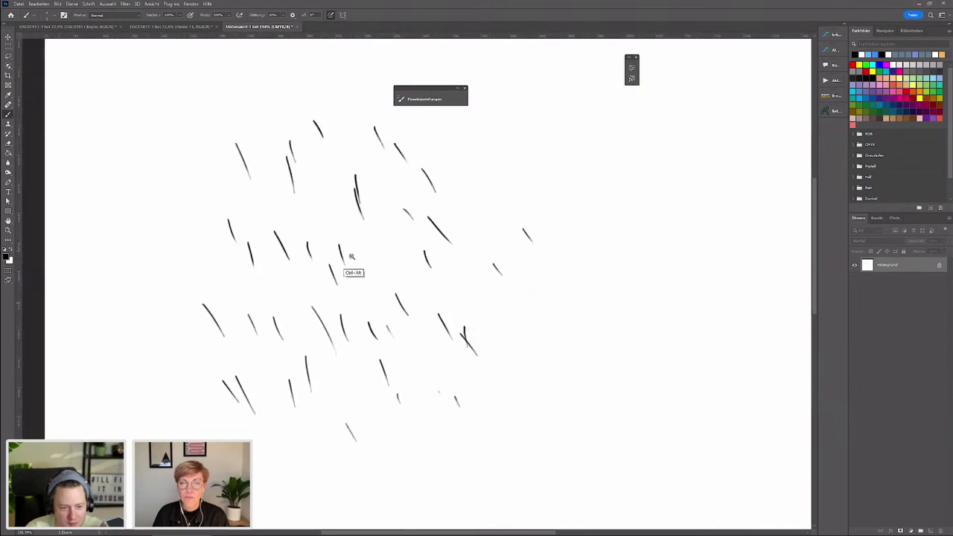
{"action": "left_click_drag", "start_coordinate": [453, 295], "coordinate": [347, 281]}
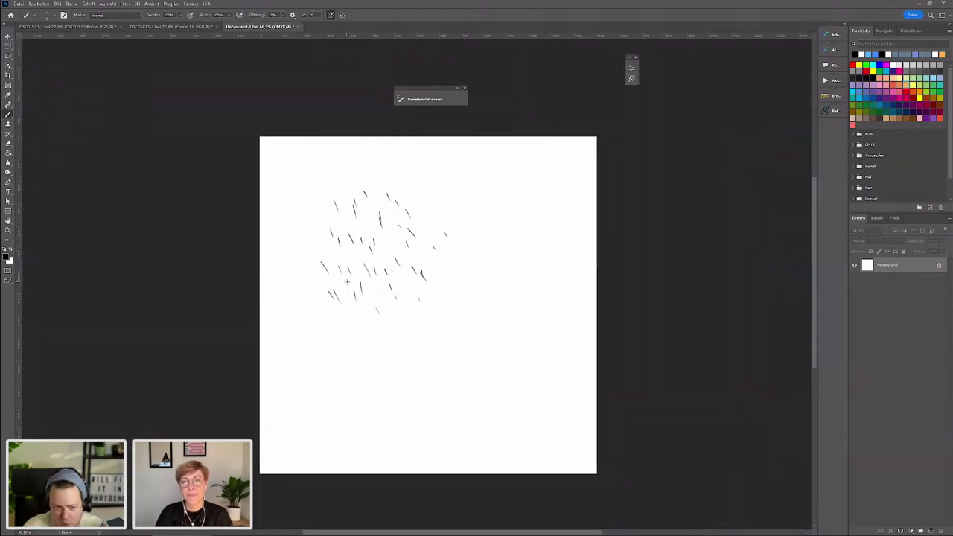
{"action": "left_click_drag", "start_coordinate": [350, 287], "coordinate": [366, 260]}
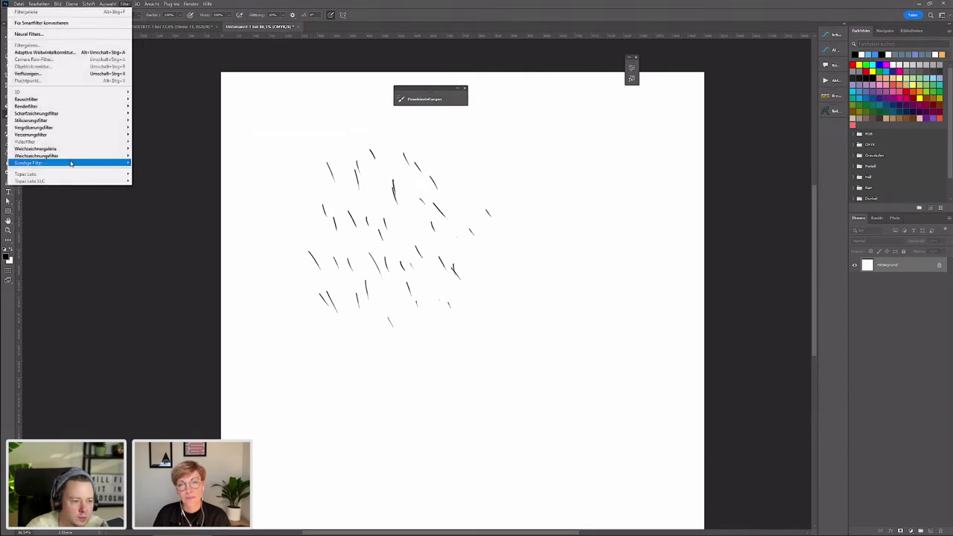
- Apply a Motion Blur at -61° to the rain strokes
{"action": "mouse_move", "coordinate": [36, 156]}
{"action": "left_click", "coordinate": [167, 156]}
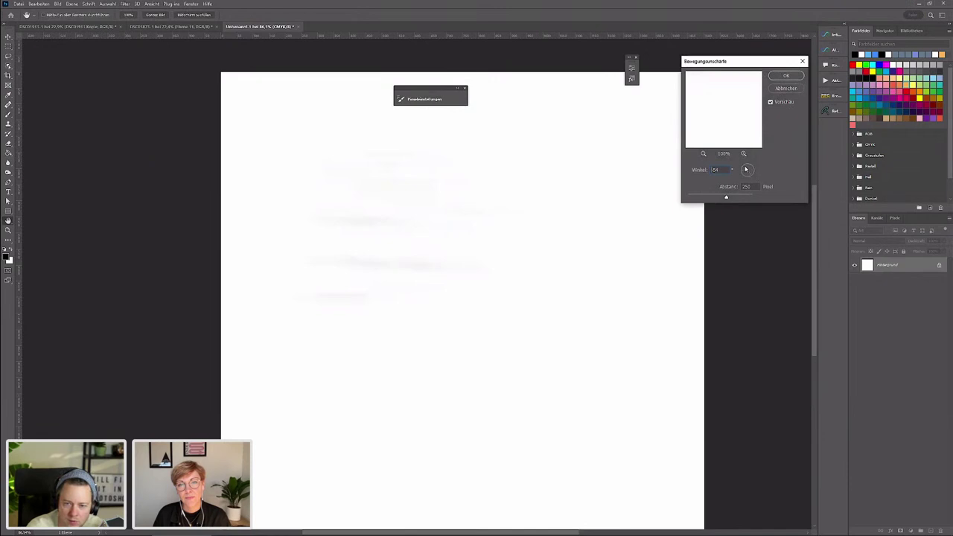
{"action": "left_click_drag", "start_coordinate": [747, 169], "coordinate": [702, 199]}
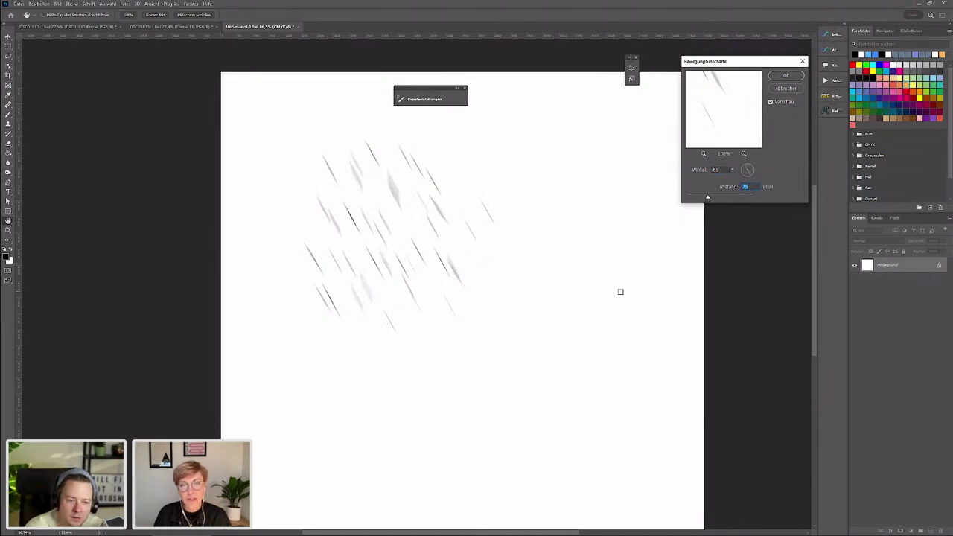
{"action": "left_click", "coordinate": [786, 75]}
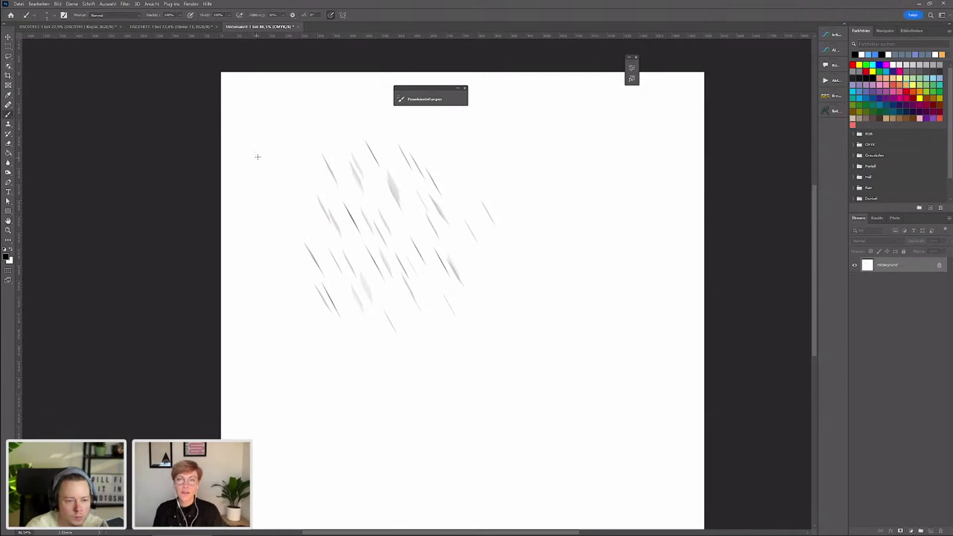
- Select the blurred strokes and define them as a brush preset named Regen
{"action": "key", "text": "m"}
{"action": "left_click_drag", "start_coordinate": [260, 102], "coordinate": [531, 365]}
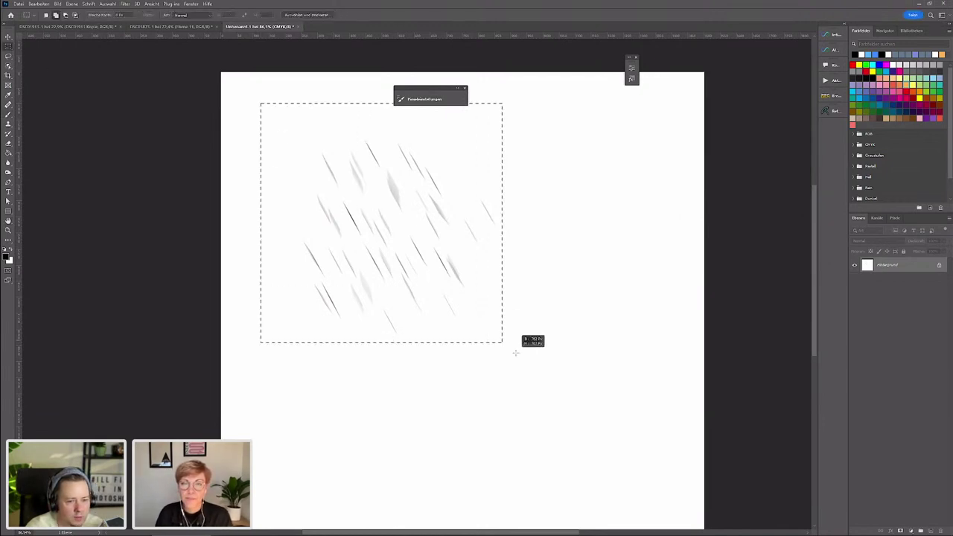
{"action": "left_click", "coordinate": [443, 422]}
{"action": "key", "text": "ctrl+z"}
{"action": "key", "text": "ctrl+minus"}
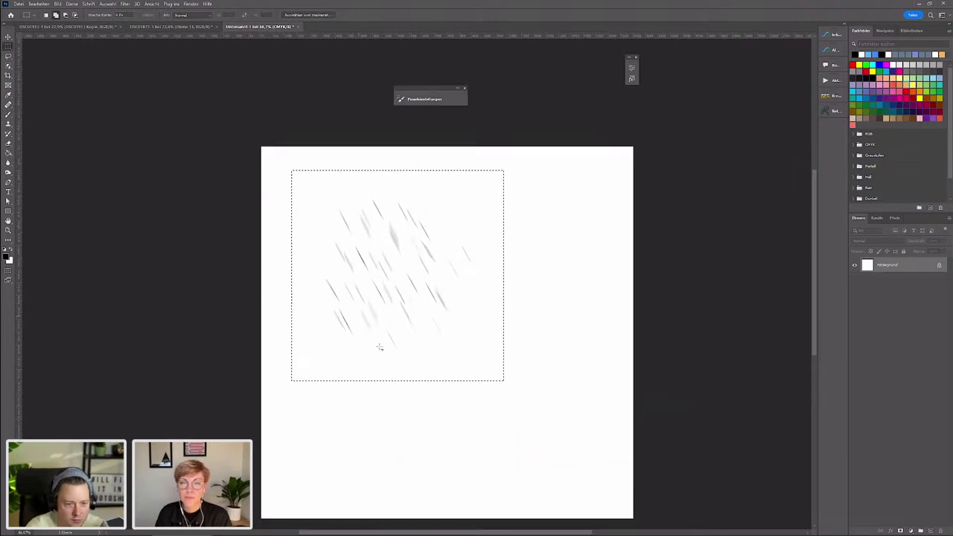
{"action": "left_click", "coordinate": [39, 3]}
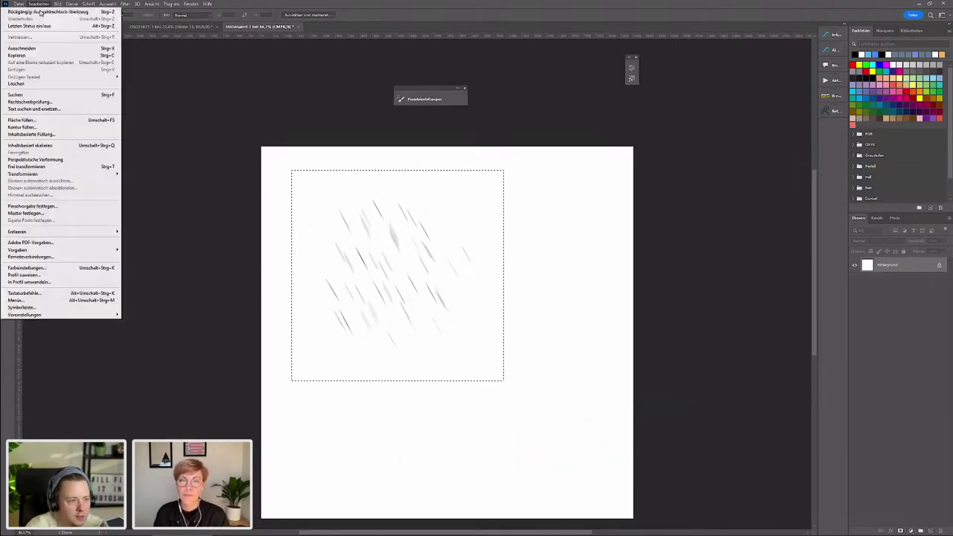
{"action": "left_click", "coordinate": [44, 206]}
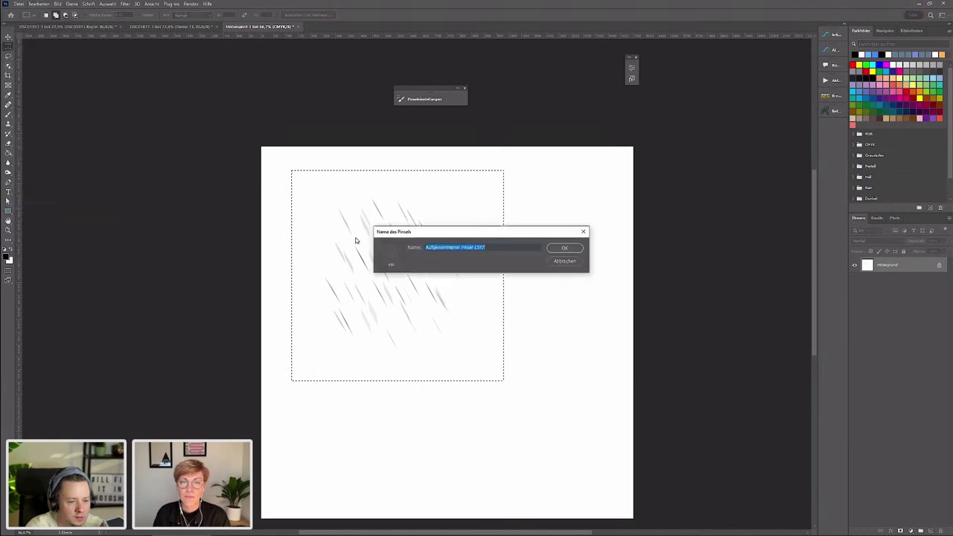
{"action": "type", "text": "Regen"}
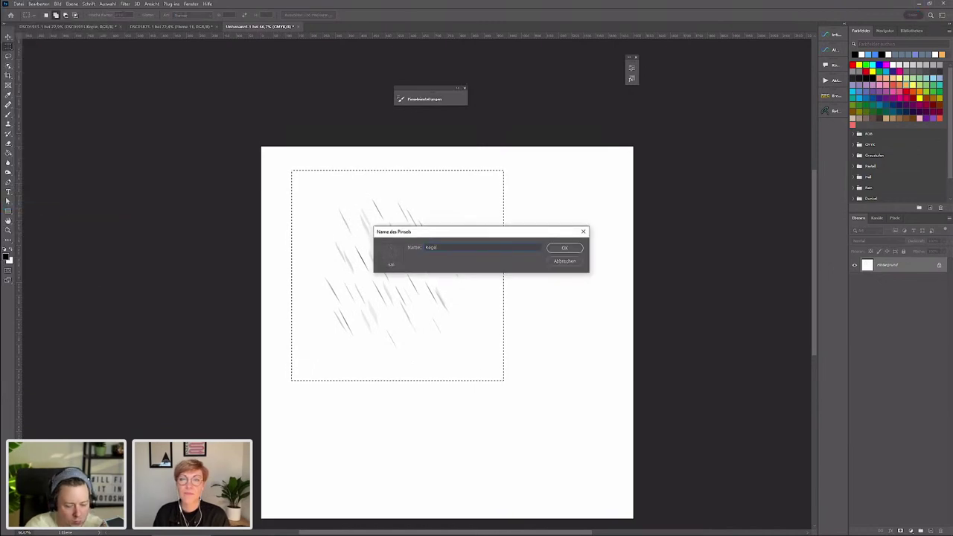
{"action": "key", "text": "Return"}
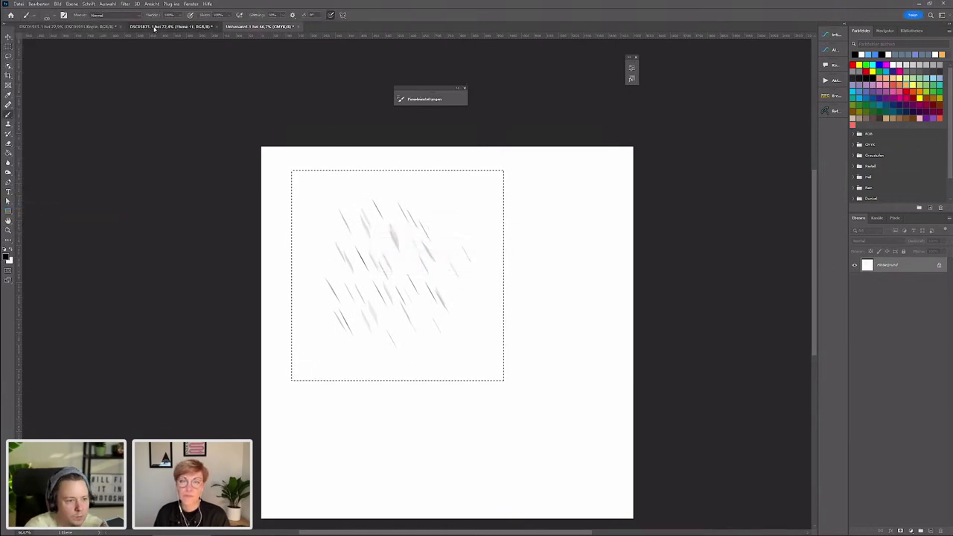
{"action": "left_click", "coordinate": [155, 28]}
- Fit the seagull composite on screen and hide its existing rain layer
{"action": "key", "text": "ctrl+0"}
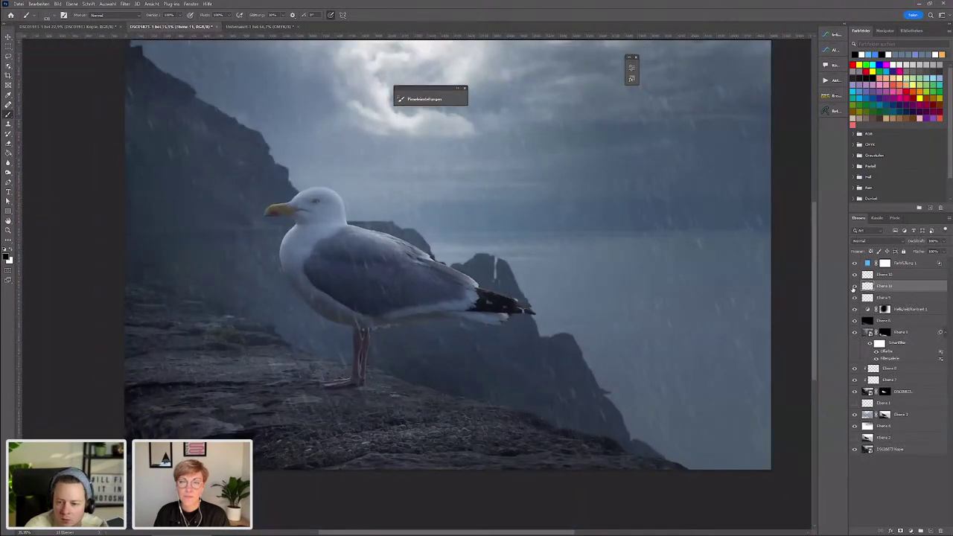
{"action": "left_click", "coordinate": [856, 284]}
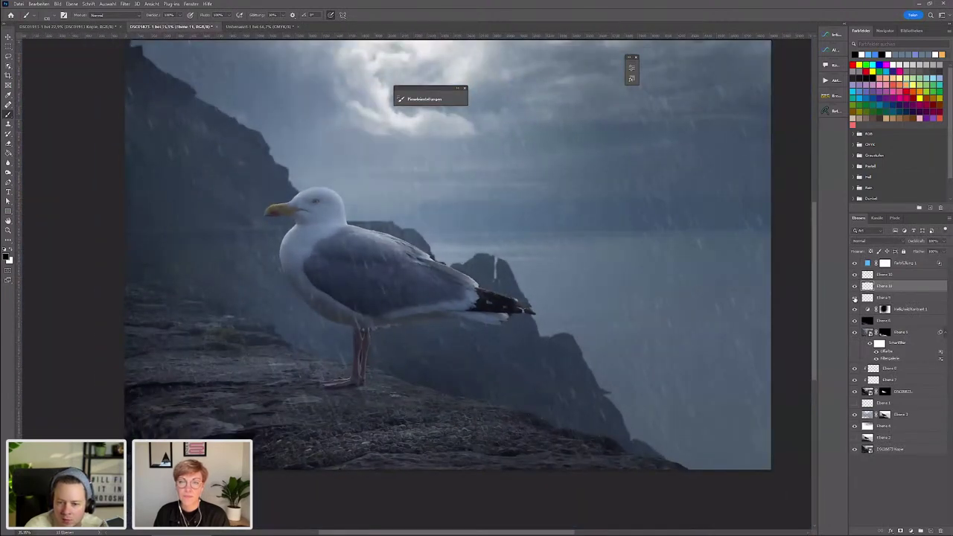
{"action": "left_click", "coordinate": [855, 297]}
{"action": "key", "text": "ctrl+minus"}
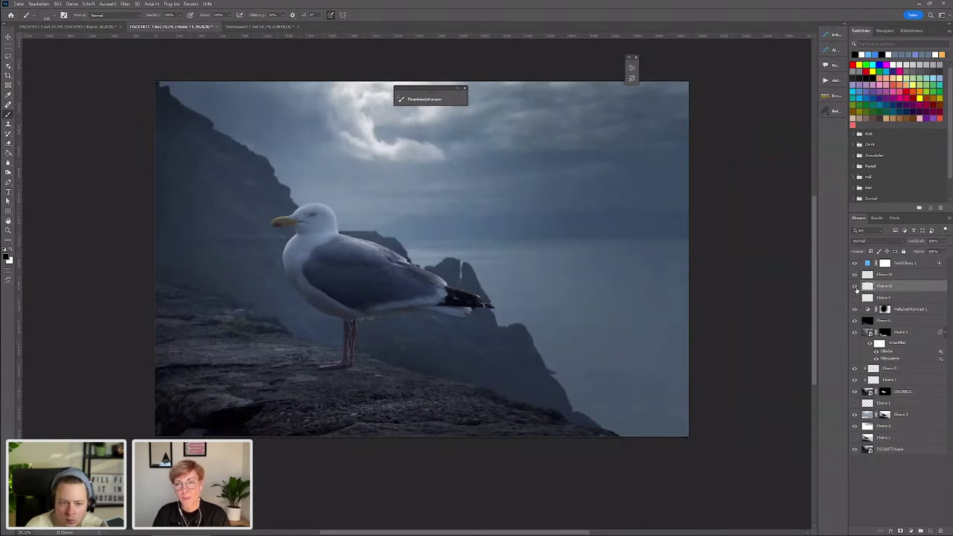
{"action": "left_click", "coordinate": [810, 290]}
{"action": "key", "text": "Return"}
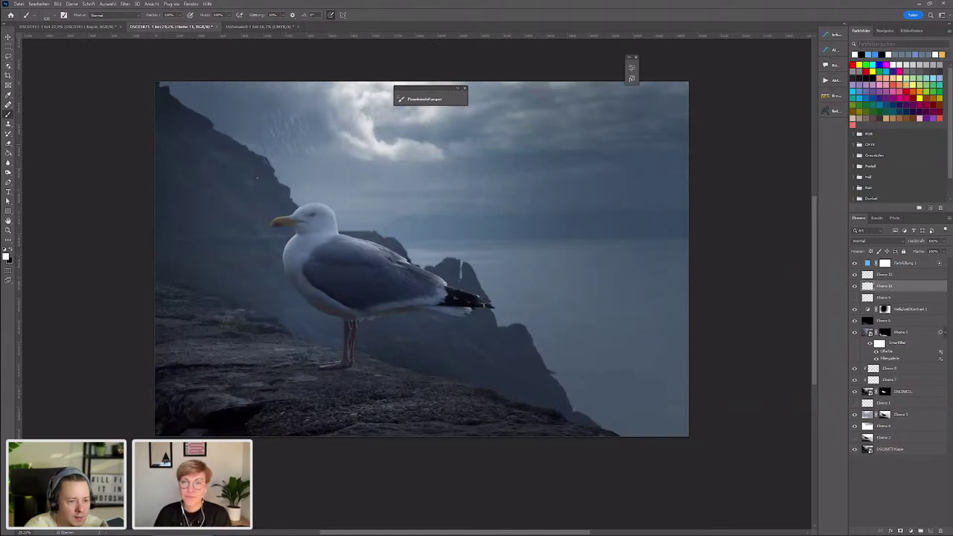
- Test-paint rain with the Regen brush, undo it, and show its Brush Settings
{"action": "mouse_move", "coordinate": [243, 186]}
{"action": "left_mouse_down"}
{"action": "mouse_move", "coordinate": [376, 222]}
{"action": "mouse_move", "coordinate": [321, 245]}
{"action": "left_mouse_up"}
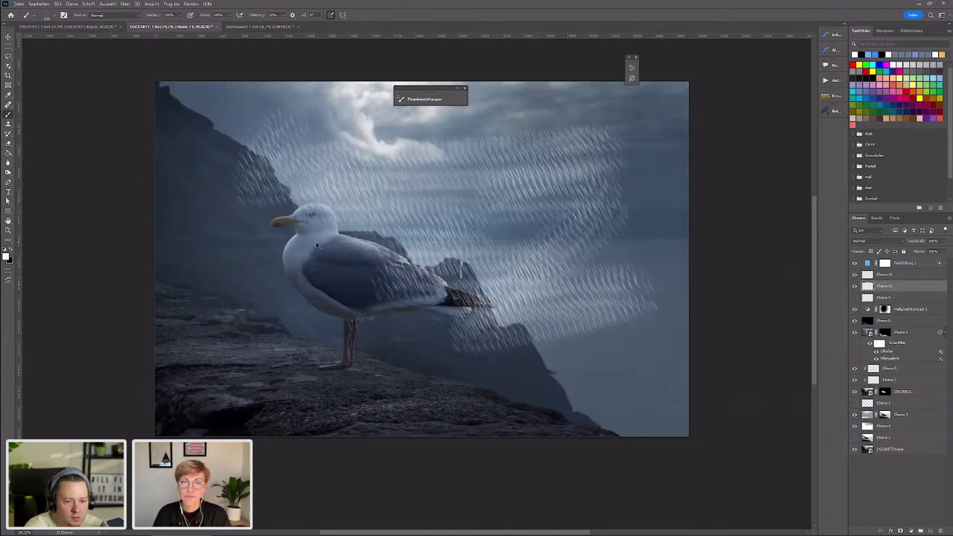
{"action": "key", "text": "ctrl+z"}
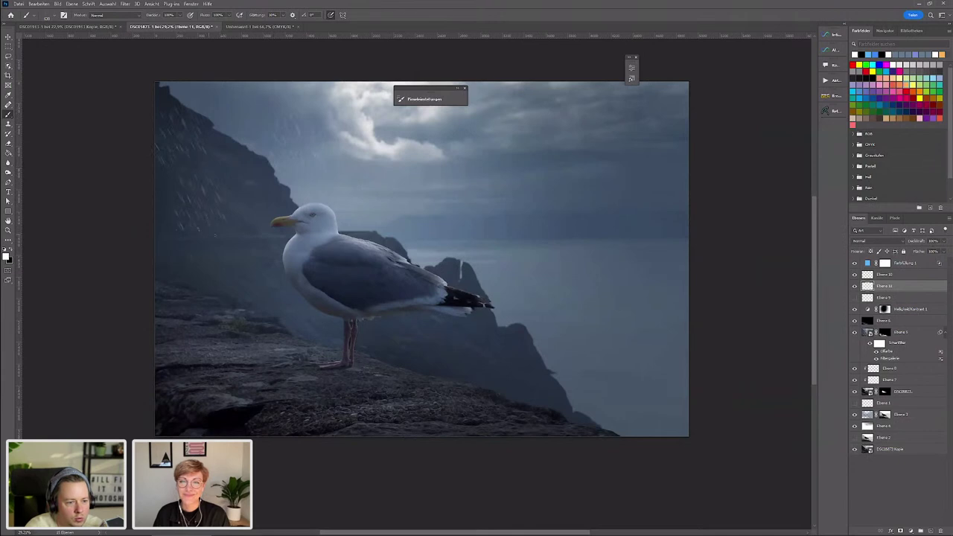
{"action": "key", "text": "ctrl+z"}
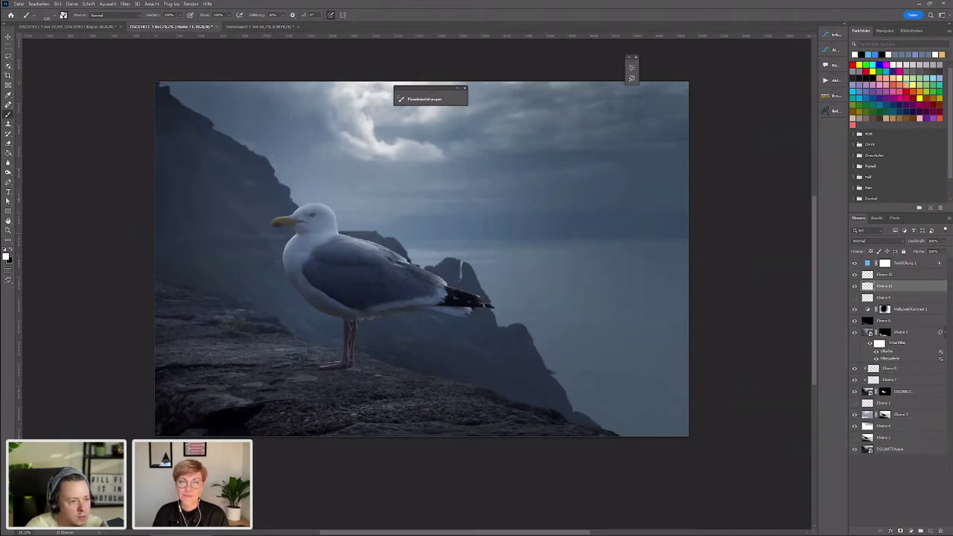
{"action": "left_click", "coordinate": [424, 99]}
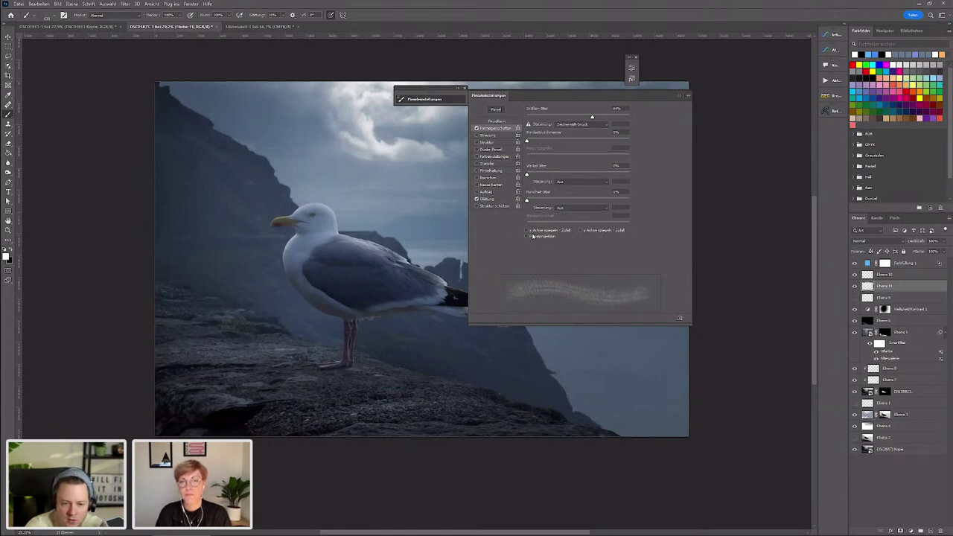
- Add roundness variation and about 218% scattering to the rain brush
{"action": "left_click_drag", "start_coordinate": [530, 202], "coordinate": [583, 208]}
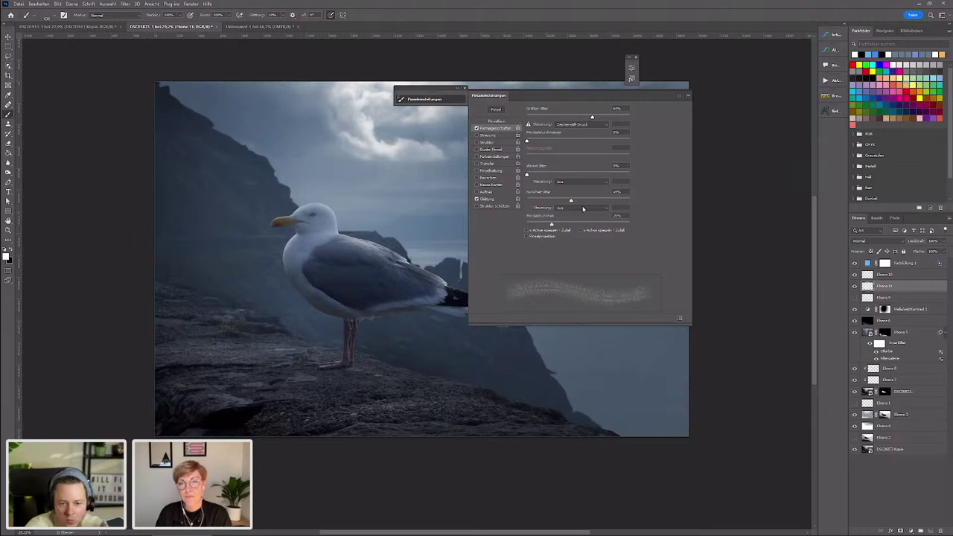
{"action": "left_click", "coordinate": [489, 136]}
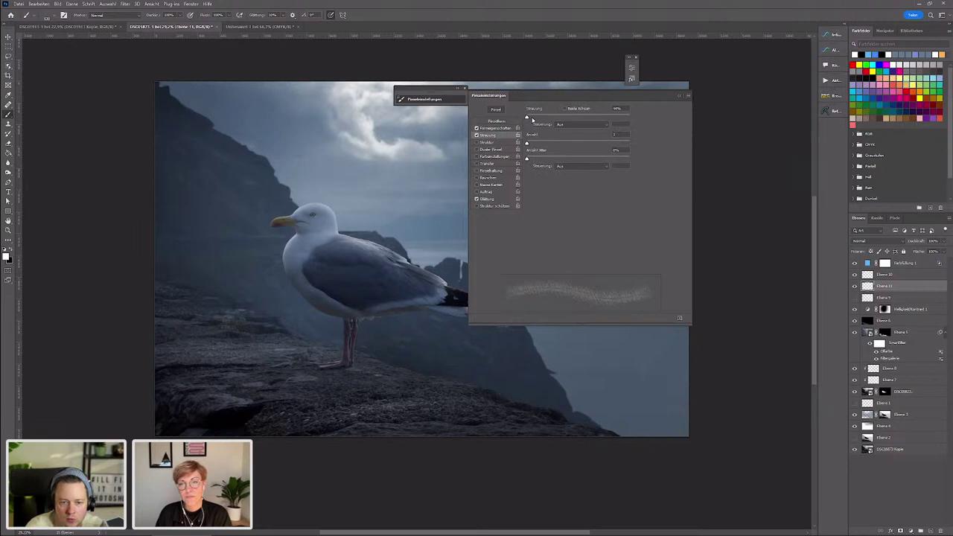
{"action": "mouse_move", "coordinate": [533, 120]}
{"action": "left_mouse_down"}
{"action": "mouse_move", "coordinate": [551, 123]}
{"action": "mouse_move", "coordinate": [563, 144]}
{"action": "mouse_move", "coordinate": [515, 146]}
{"action": "left_mouse_up"}
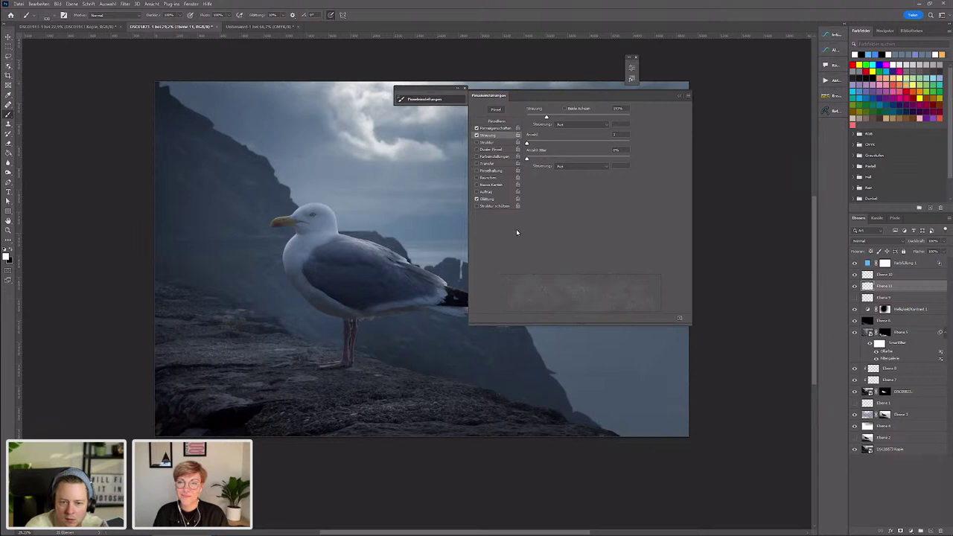
{"action": "left_click", "coordinate": [488, 164]}
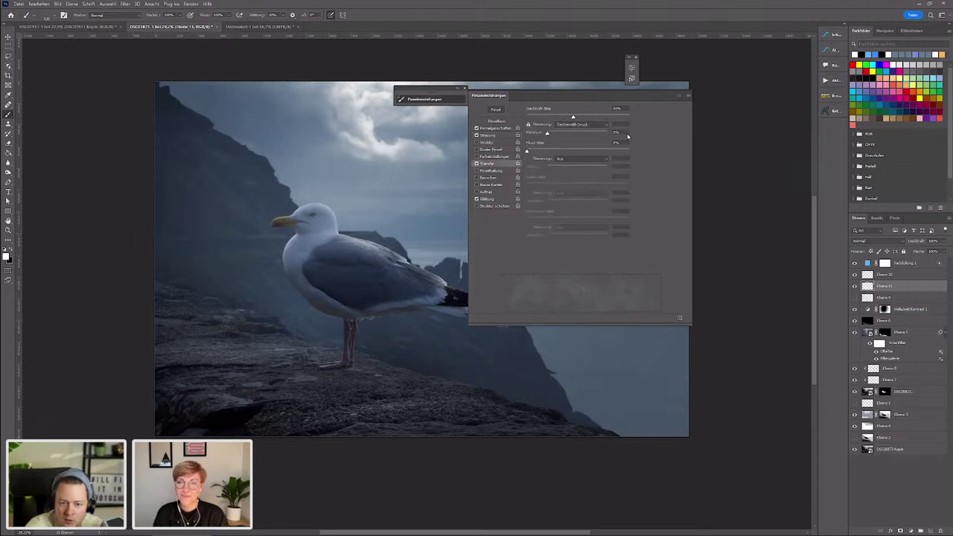
{"action": "left_click", "coordinate": [677, 97]}
{"action": "right_click", "coordinate": [326, 296], "text": "alt"}
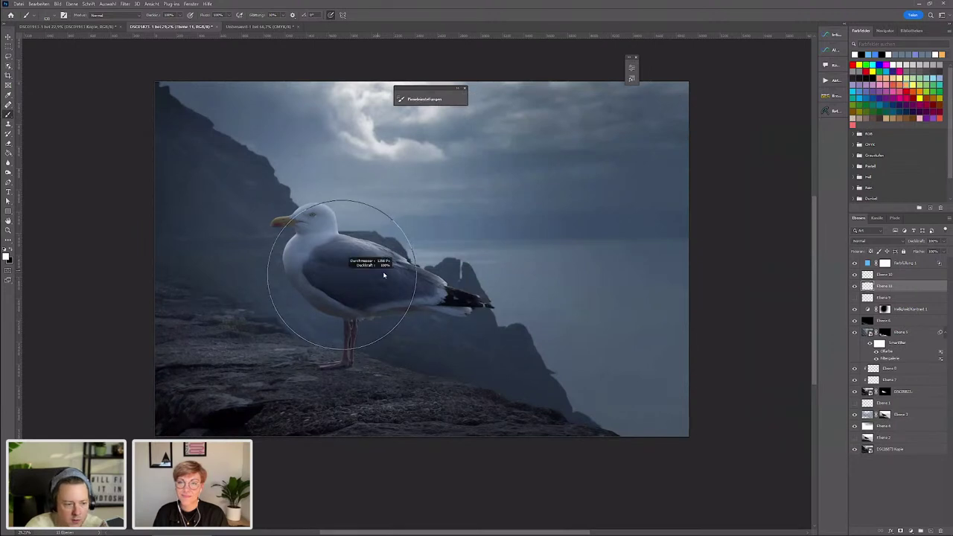
- Save the tuned brush as a new preset named 'Regen mit Einstellungen'
{"action": "left_click", "coordinate": [63, 15]}
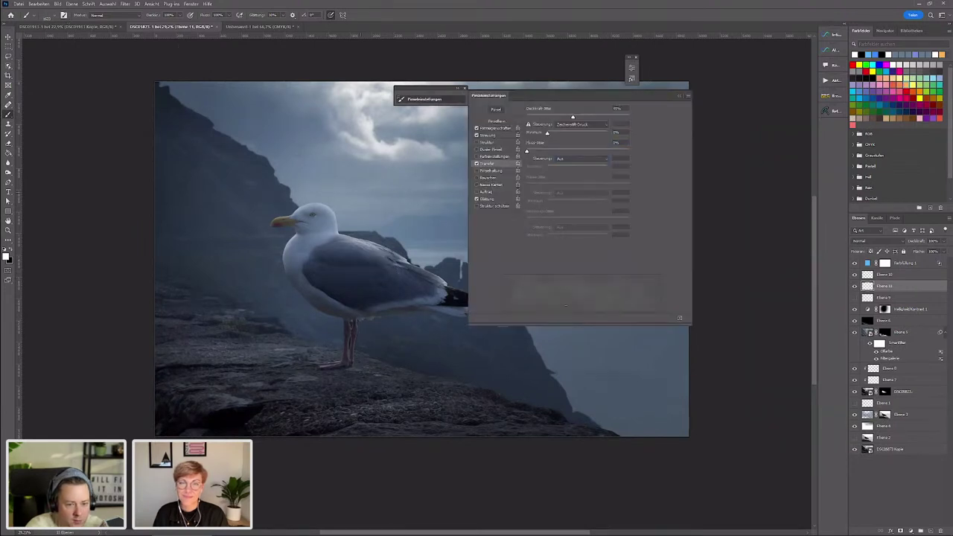
{"action": "left_click", "coordinate": [679, 320]}
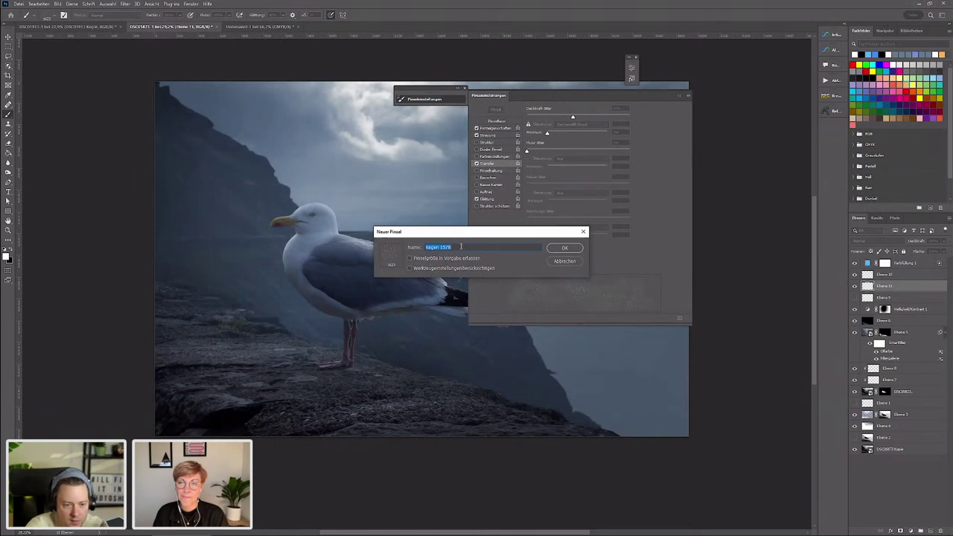
{"action": "type", "text": "Regen mit "}
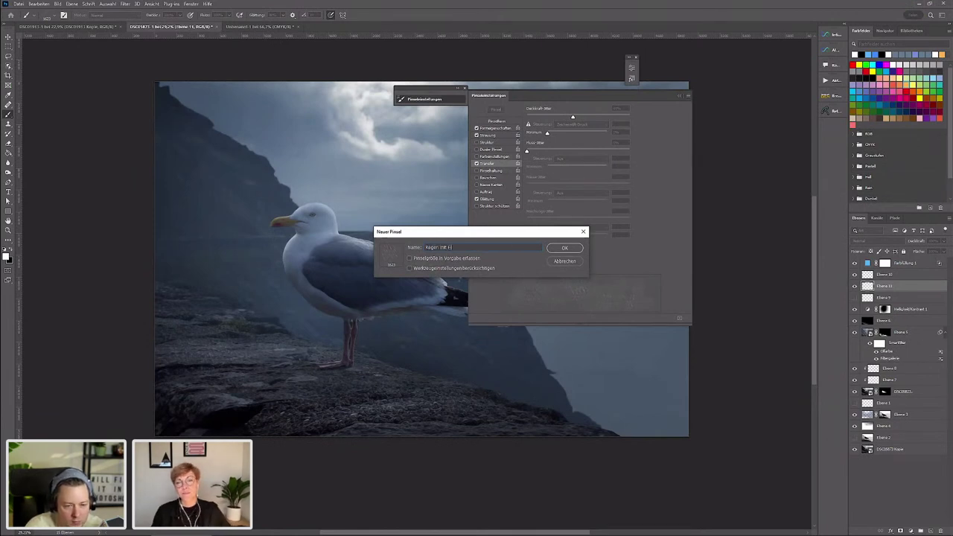
{"action": "type", "text": "Elst"}
{"action": "type", "text": "ellungen"}
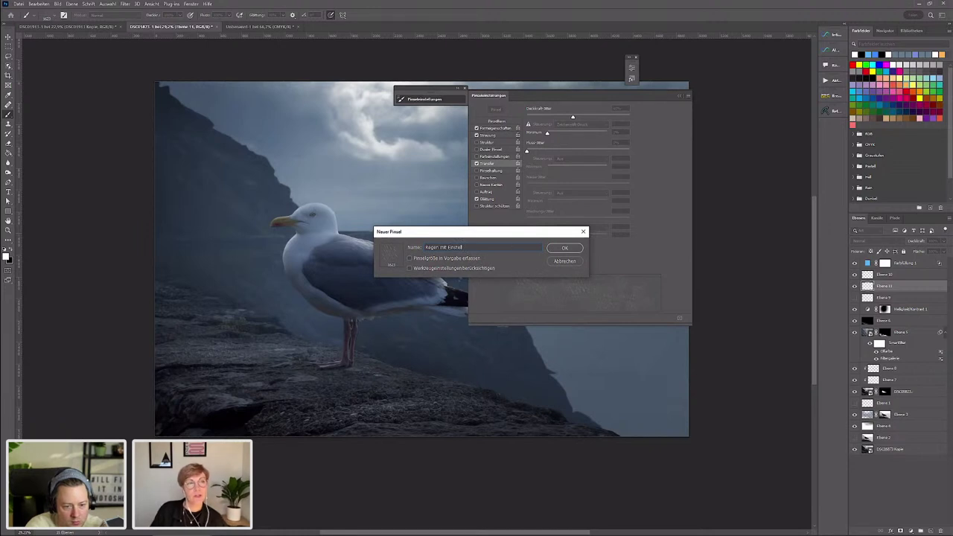
{"action": "left_click", "coordinate": [565, 248]}
{"action": "left_click", "coordinate": [680, 95]}
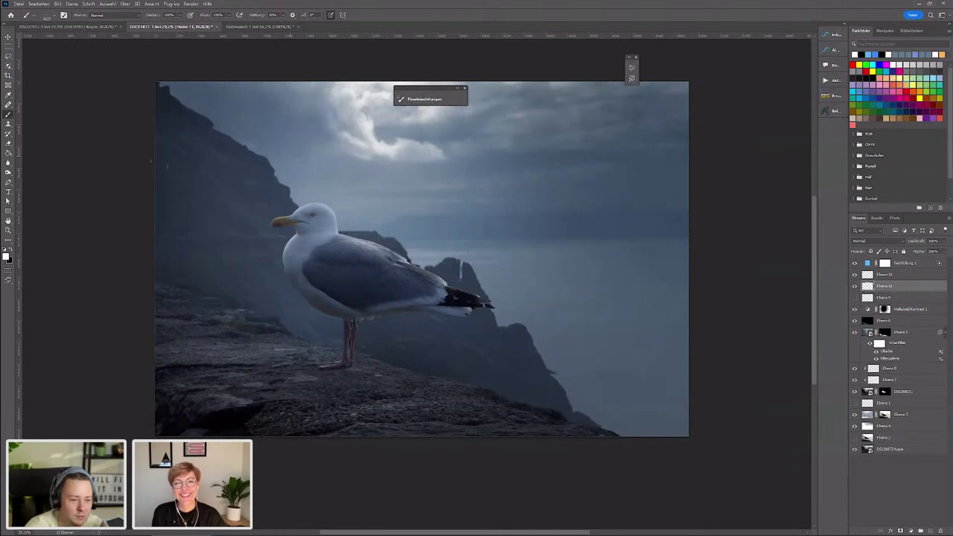
- Paint lighter diagonal rain streaks across the photo, replacing the first attempt
{"action": "left_click_drag", "start_coordinate": [194, 119], "coordinate": [727, 319]}
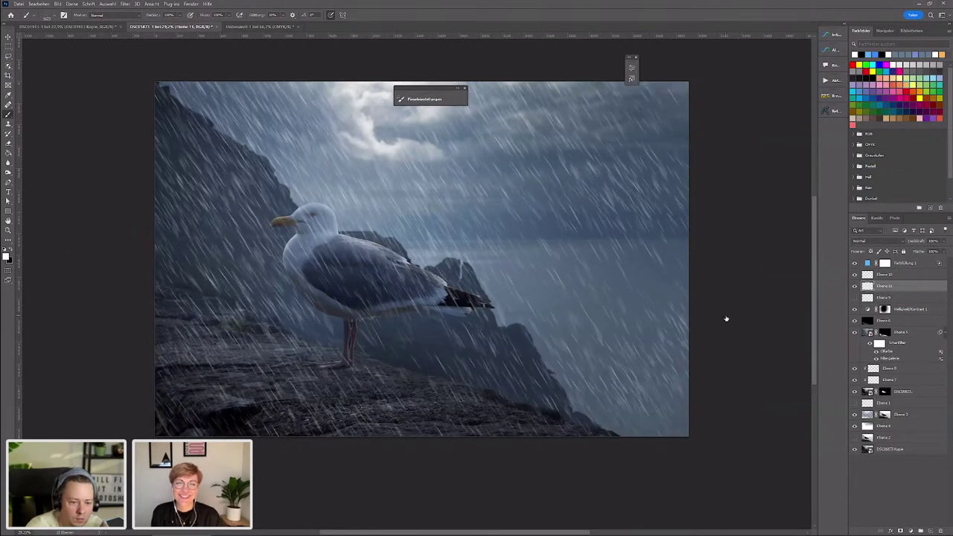
{"action": "key", "text": "ctrl+z"}
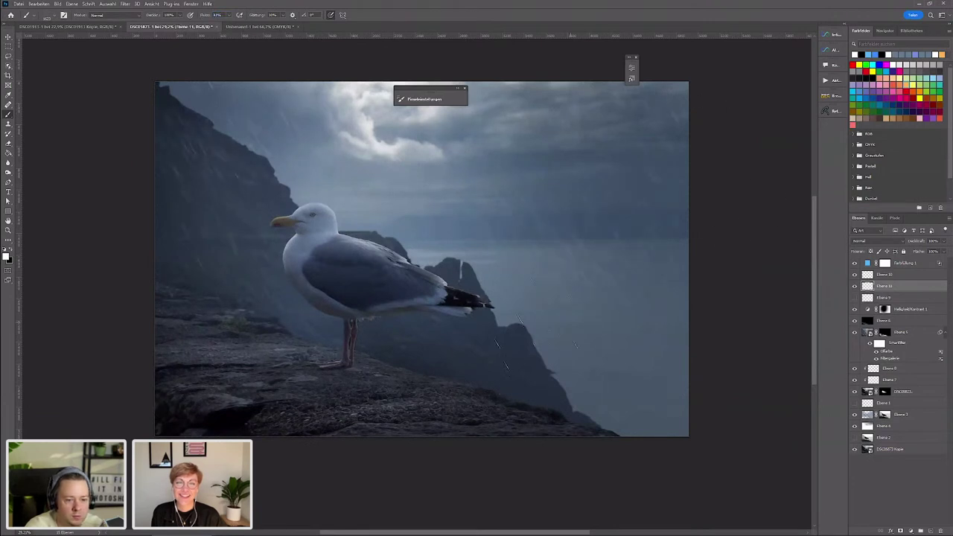
{"action": "left_click_drag", "start_coordinate": [532, 339], "coordinate": [458, 402]}
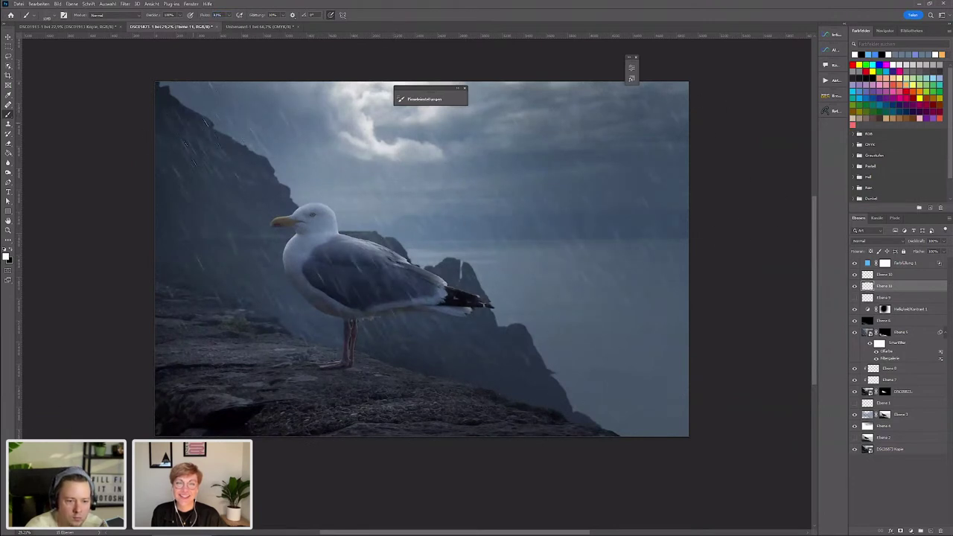
{"action": "scroll", "coordinate": [428, 328], "scroll_direction": "down", "scroll_amount": 1}
{"action": "scroll", "coordinate": [298, 272], "scroll_direction": "up", "scroll_amount": 2}
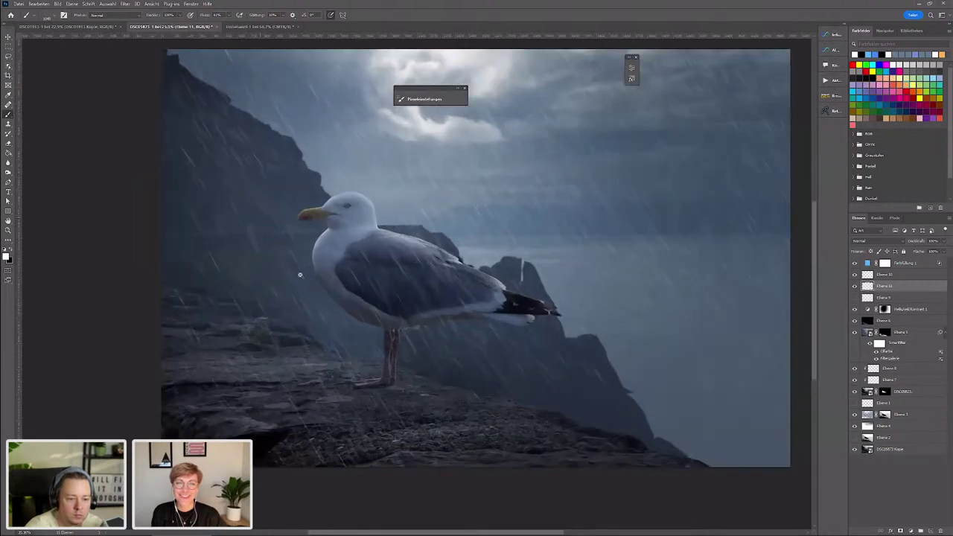
{"action": "scroll", "coordinate": [490, 164], "scroll_direction": "down", "scroll_amount": 1}
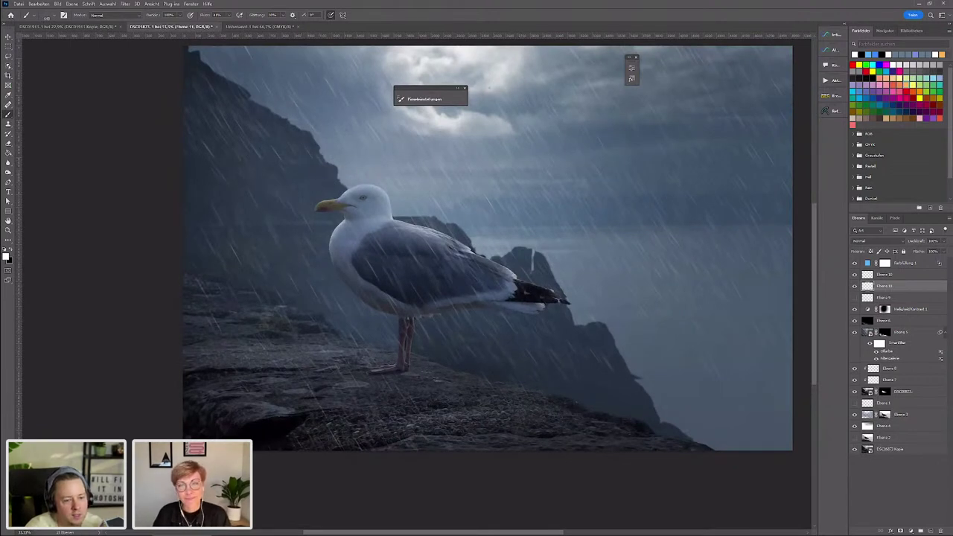
- Add a new empty layer, Ebene 12, with brush flow at 100%
{"action": "scroll", "coordinate": [359, 222], "scroll_direction": "down", "scroll_amount": 1}
{"action": "scroll", "coordinate": [358, 222], "scroll_direction": "down", "scroll_amount": 1}
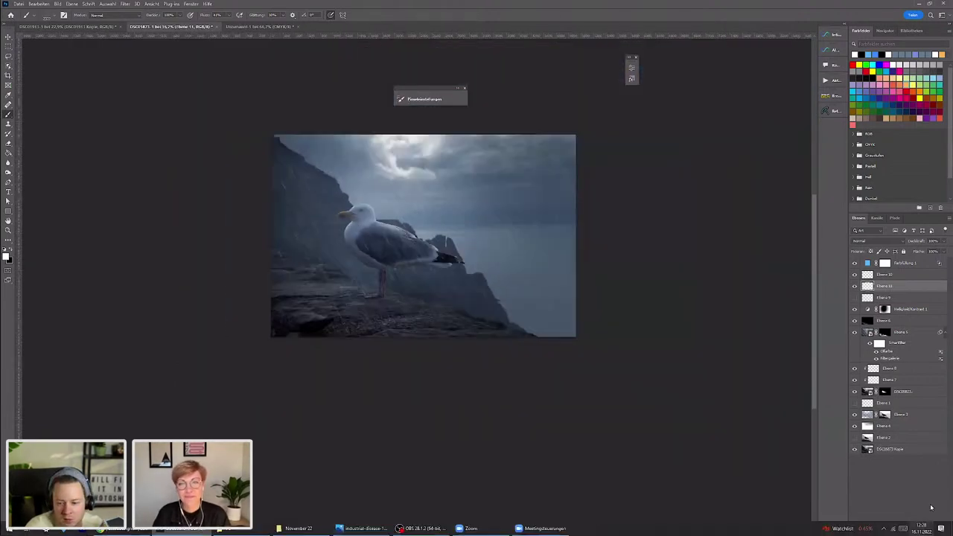
{"action": "left_click", "coordinate": [931, 531]}
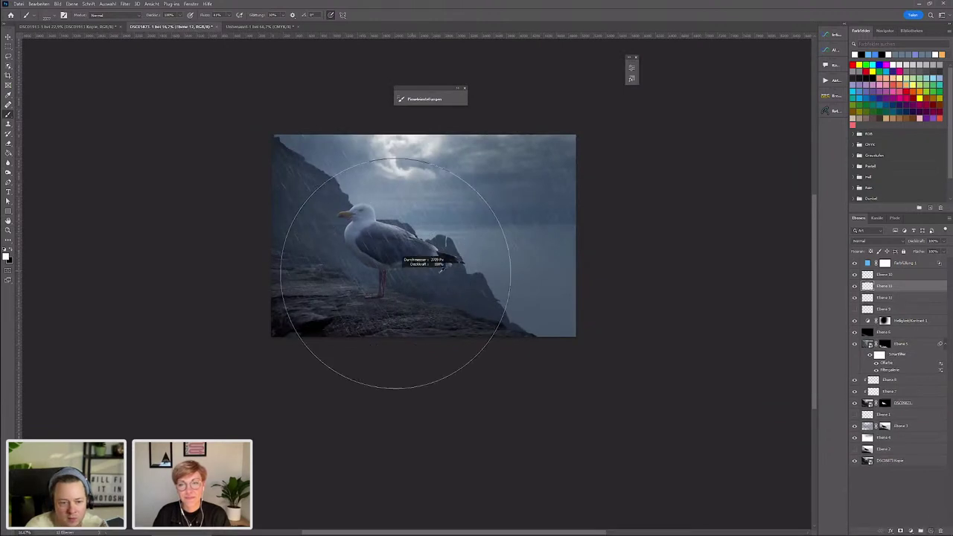
{"action": "key", "text": "shift+0"}
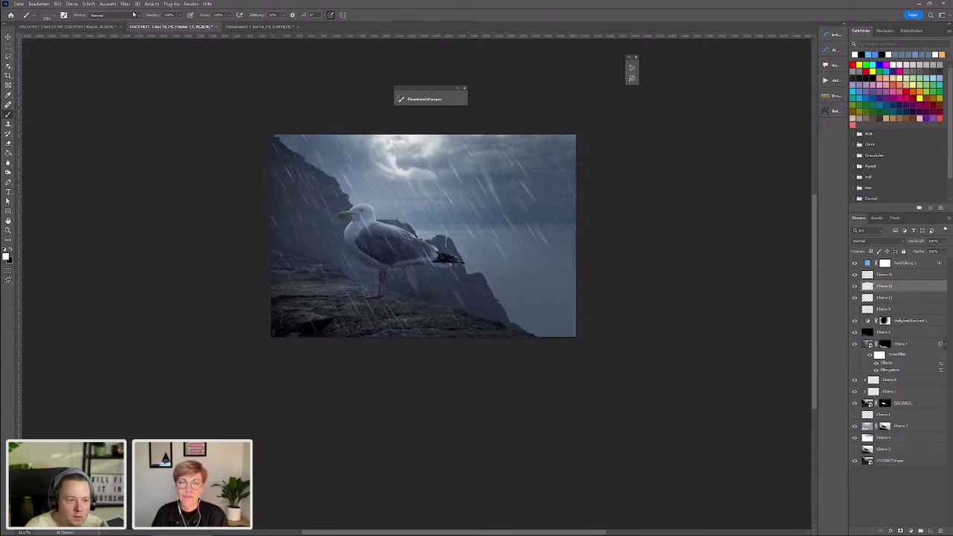
- Soften the rain layer with a Gaussian blur of about 22 px
{"action": "left_click", "coordinate": [125, 3]}
{"action": "mouse_move", "coordinate": [35, 156]}
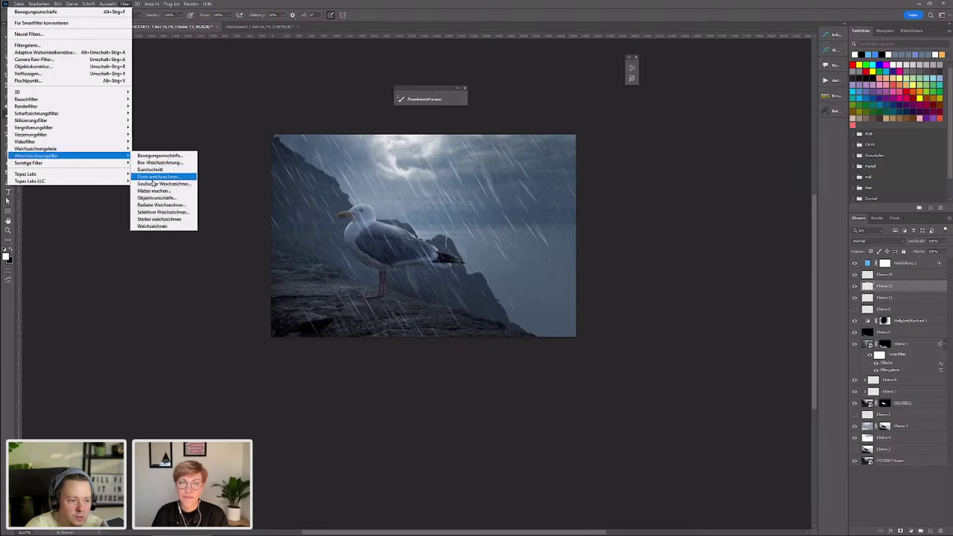
{"action": "left_click", "coordinate": [154, 183]}
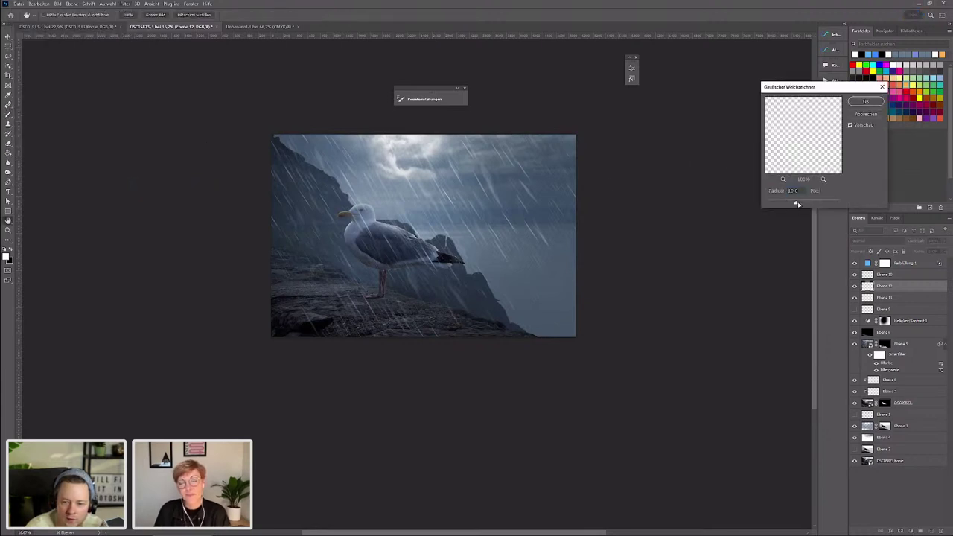
{"action": "left_click_drag", "start_coordinate": [794, 202], "coordinate": [801, 204]}
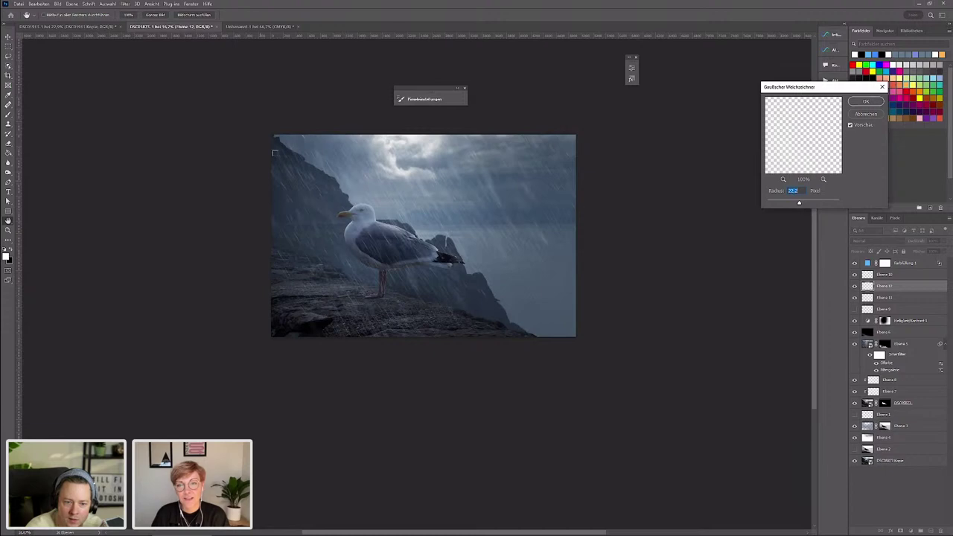
{"action": "left_click", "coordinate": [866, 102]}
- Return to the brush tool and zoom around the rain-covered composite
{"action": "key", "text": "b"}
{"action": "scroll", "coordinate": [435, 233], "scroll_direction": "up", "scroll_amount": 5}
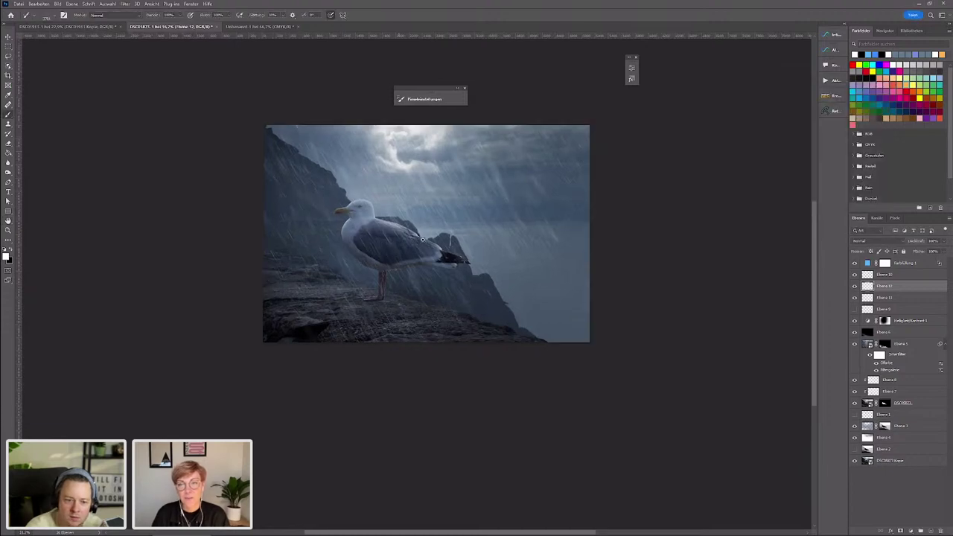
{"action": "scroll", "coordinate": [438, 237], "scroll_direction": "down", "scroll_amount": 2}
{"action": "scroll", "coordinate": [402, 252], "scroll_direction": "down", "scroll_amount": 2}
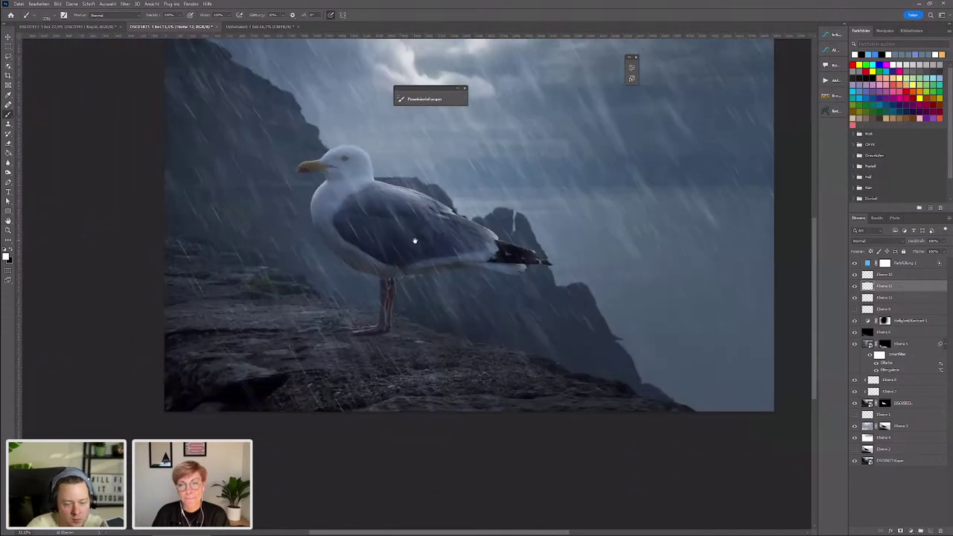
{"action": "scroll", "coordinate": [476, 283], "scroll_direction": "down", "scroll_amount": 1}
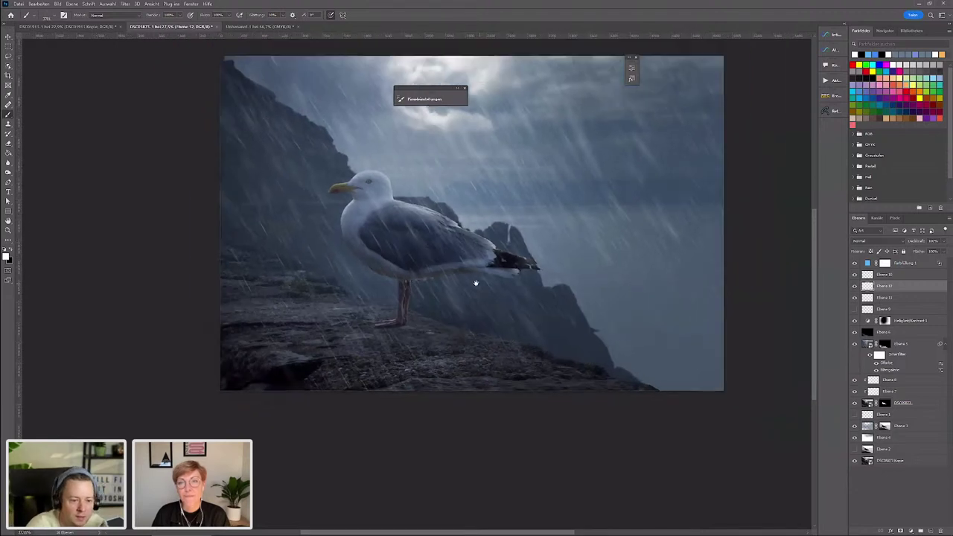
{"action": "scroll", "coordinate": [475, 283], "scroll_direction": "down", "scroll_amount": 1}
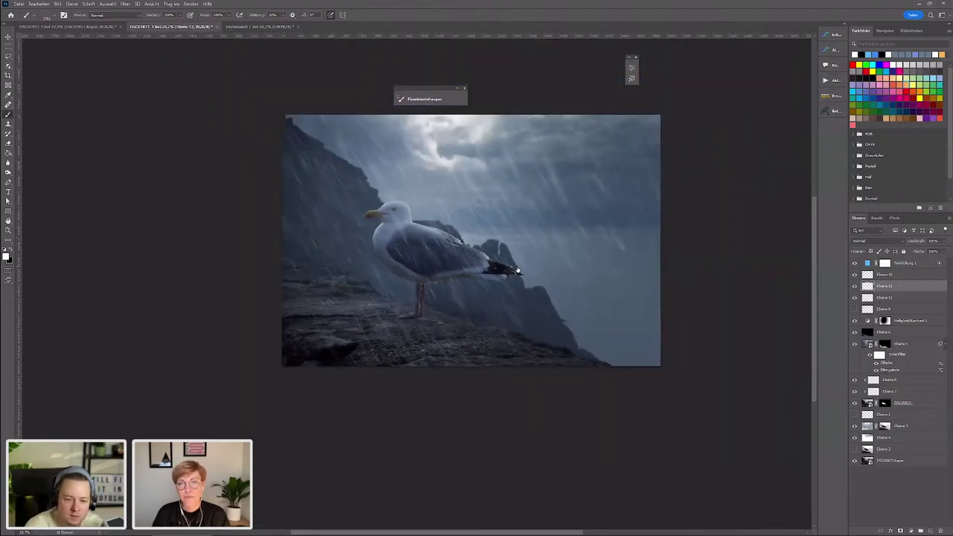
{"action": "scroll", "coordinate": [412, 276], "scroll_direction": "down", "scroll_amount": 1}
{"action": "scroll", "coordinate": [445, 253], "scroll_direction": "up", "scroll_amount": 3}
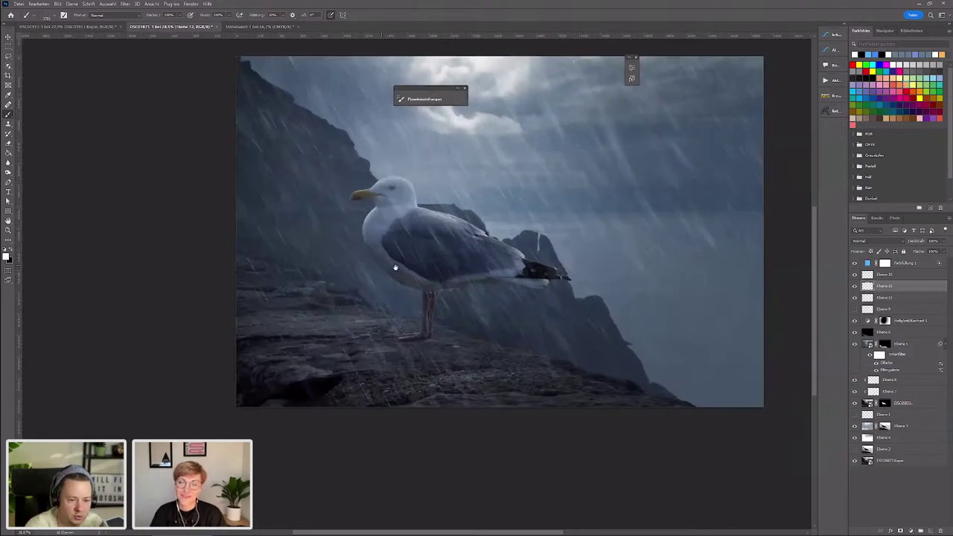
{"action": "scroll", "coordinate": [396, 267], "scroll_direction": "down", "scroll_amount": 1}
{"action": "scroll", "coordinate": [492, 273], "scroll_direction": "up", "scroll_amount": 3}
{"action": "scroll", "coordinate": [484, 257], "scroll_direction": "up", "scroll_amount": 2}
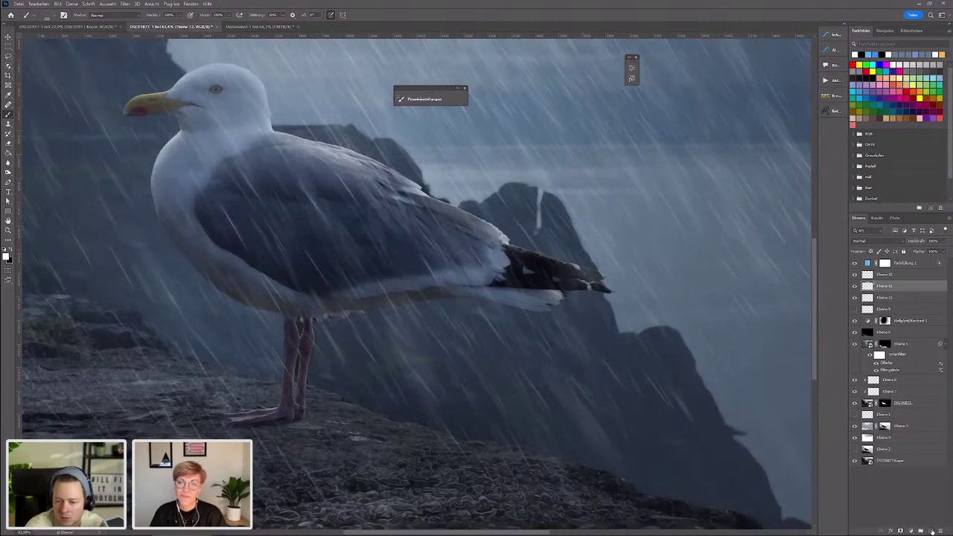
- Add a new empty layer, Ebene 13, and dismiss the error message
{"action": "left_click", "coordinate": [931, 531]}
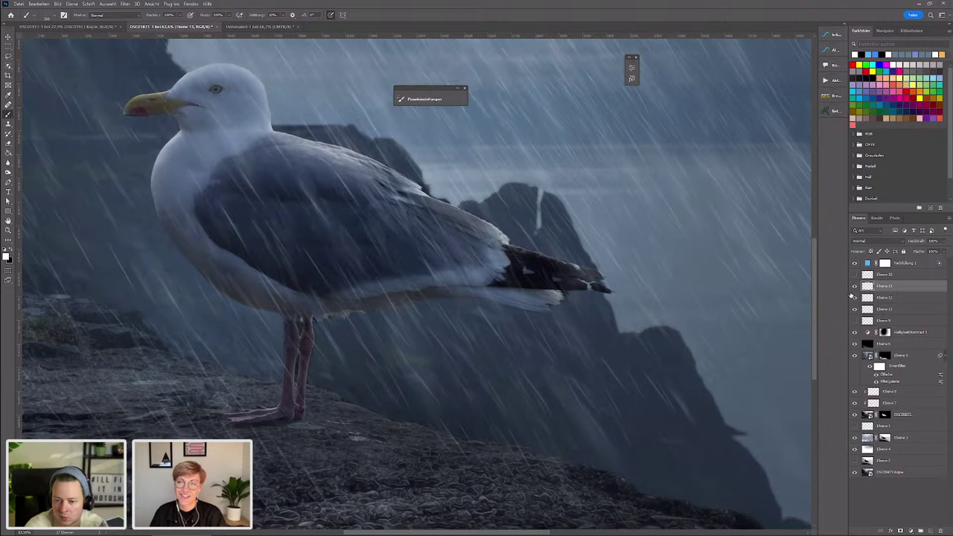
{"action": "left_click", "coordinate": [854, 286]}
{"action": "left_click", "coordinate": [854, 286]}
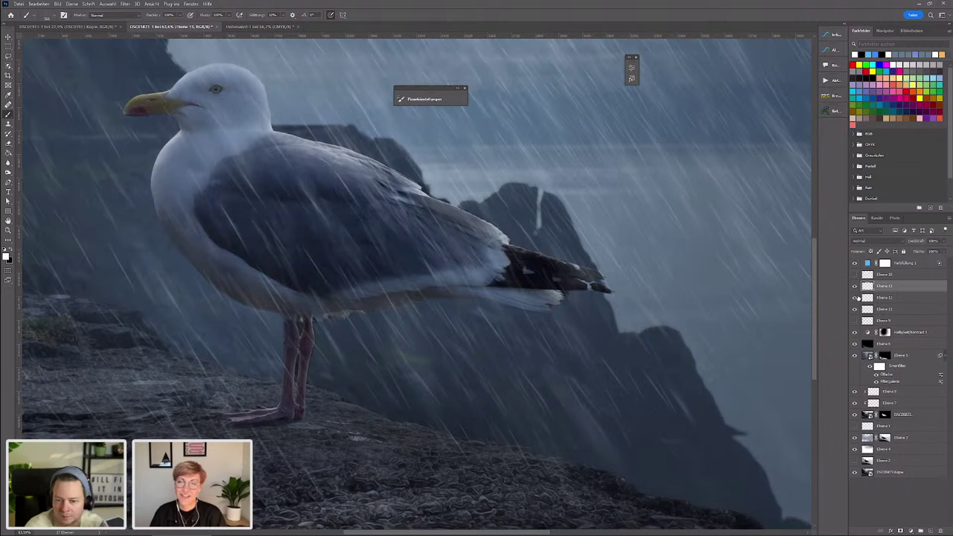
{"action": "left_click", "coordinate": [211, 177]}
{"action": "key", "text": "Return"}
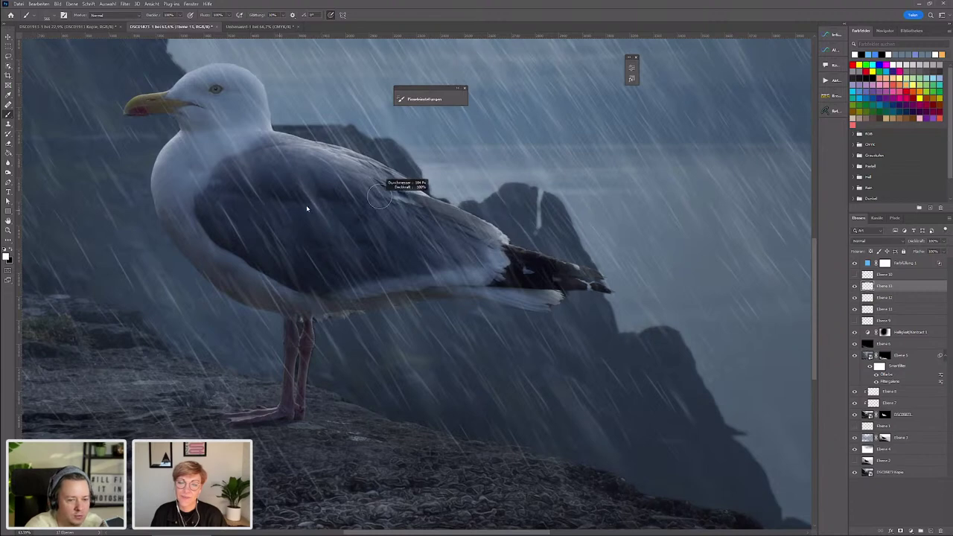
{"action": "scroll", "coordinate": [482, 208], "scroll_direction": "up", "scroll_amount": 3}
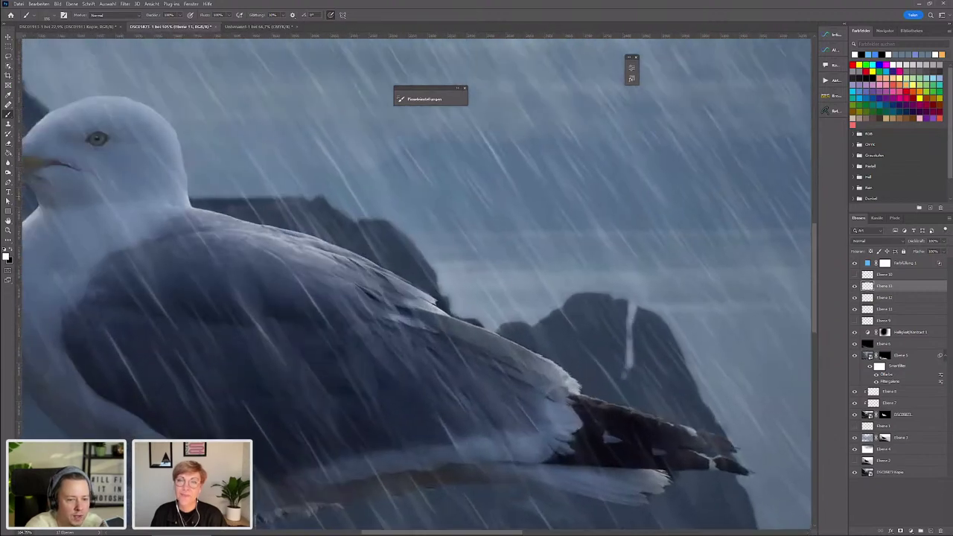
- Increase the rain brush tip spacing so strokes come out sparser
{"action": "left_click", "coordinate": [424, 99]}
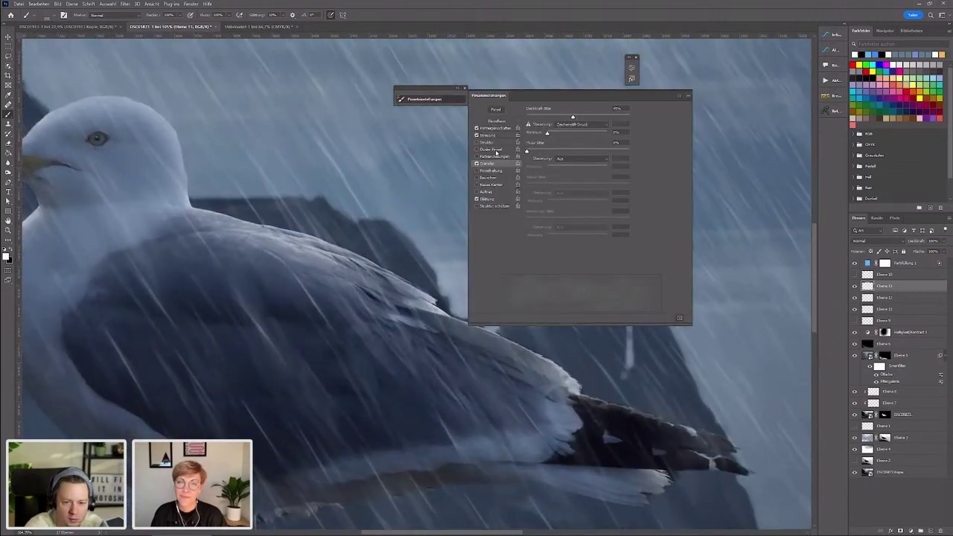
{"action": "left_click", "coordinate": [493, 129]}
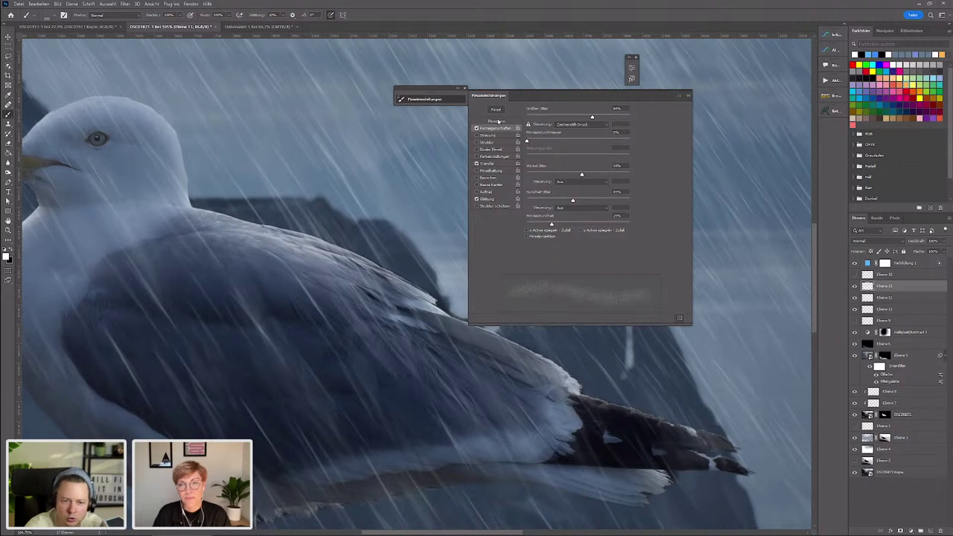
{"action": "left_click", "coordinate": [498, 122]}
{"action": "left_click_drag", "start_coordinate": [531, 257], "coordinate": [549, 258]}
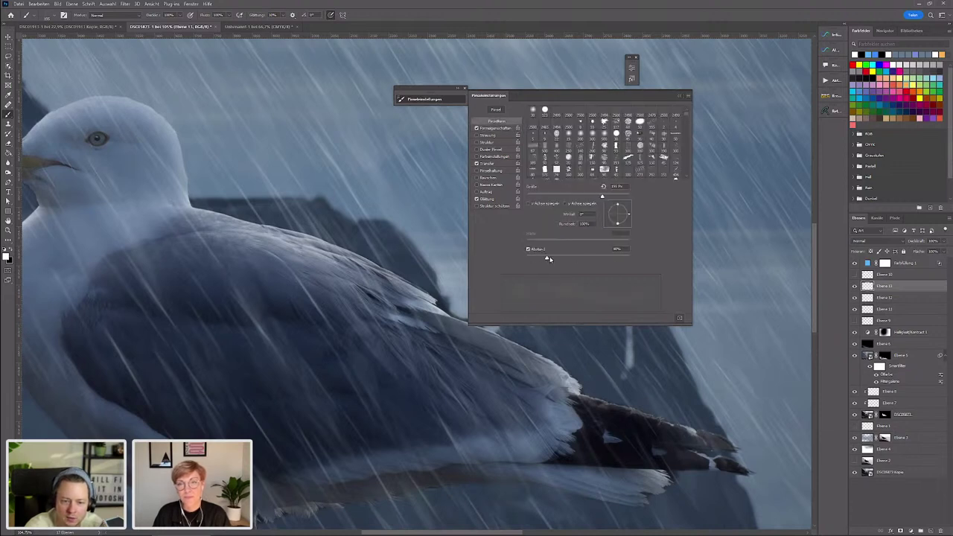
{"action": "left_click", "coordinate": [681, 97]}
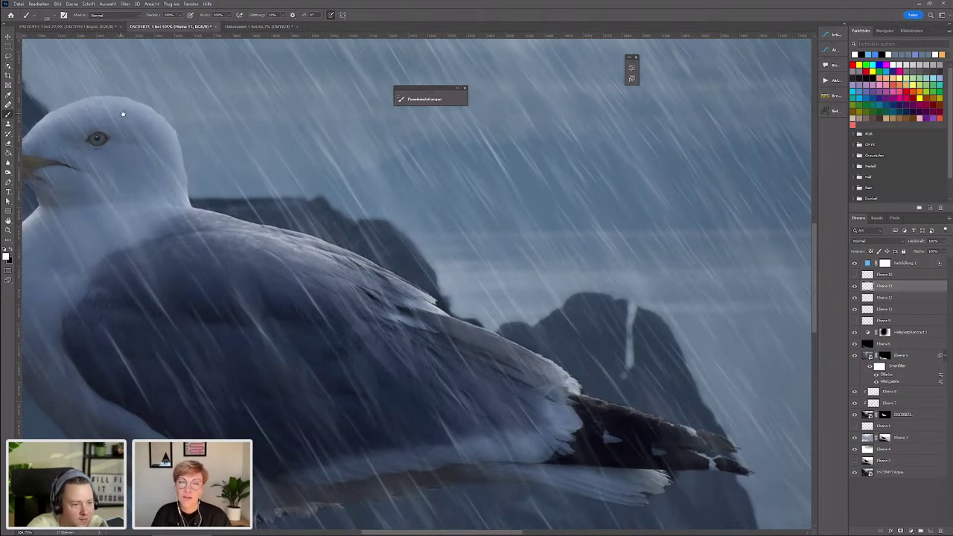
- Pan and zoom around the gull's head and cliffs to inspect the rain
{"action": "left_click_drag", "start_coordinate": [204, 176], "coordinate": [432, 200]}
{"action": "left_click_drag", "start_coordinate": [641, 326], "coordinate": [393, 225]}
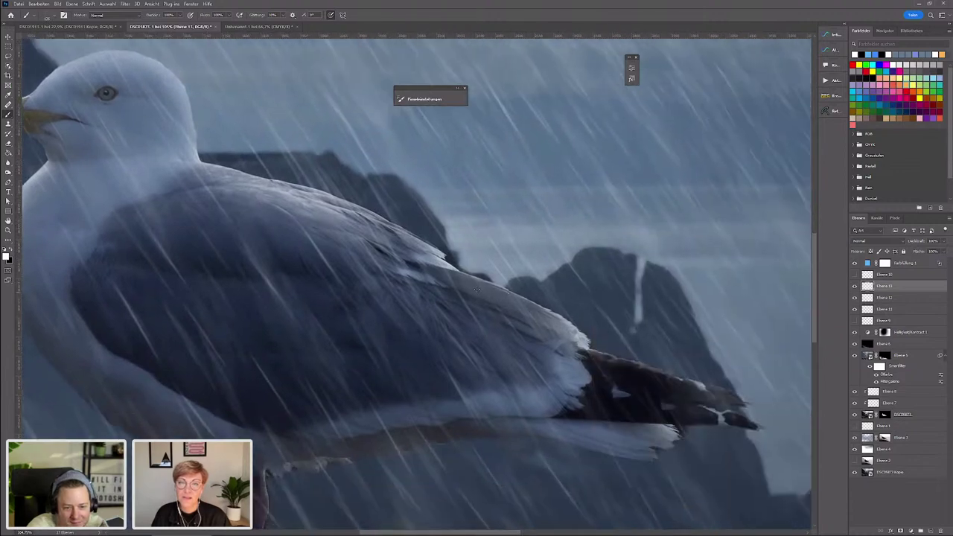
{"action": "scroll", "coordinate": [753, 397], "scroll_direction": "down", "scroll_amount": 5}
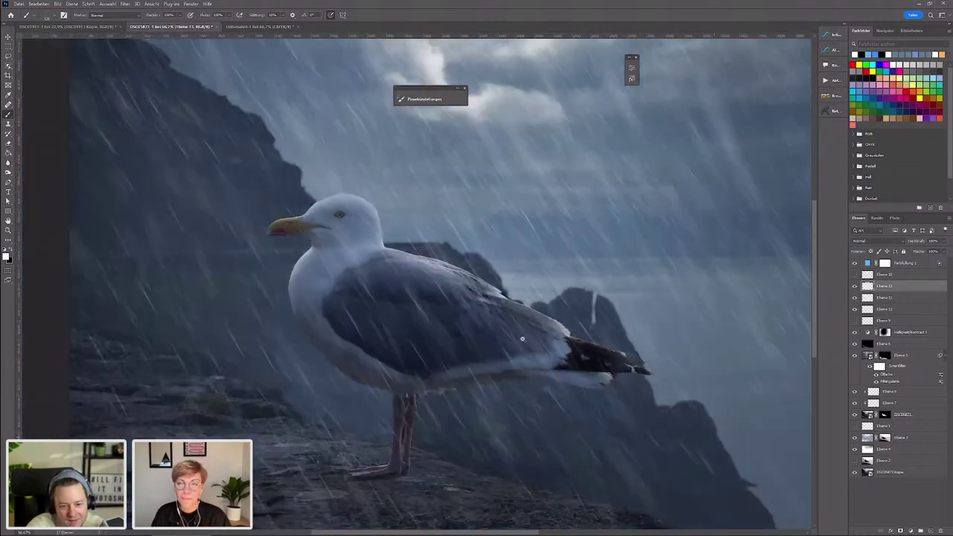
{"action": "scroll", "coordinate": [754, 381], "scroll_direction": "up", "scroll_amount": 4}
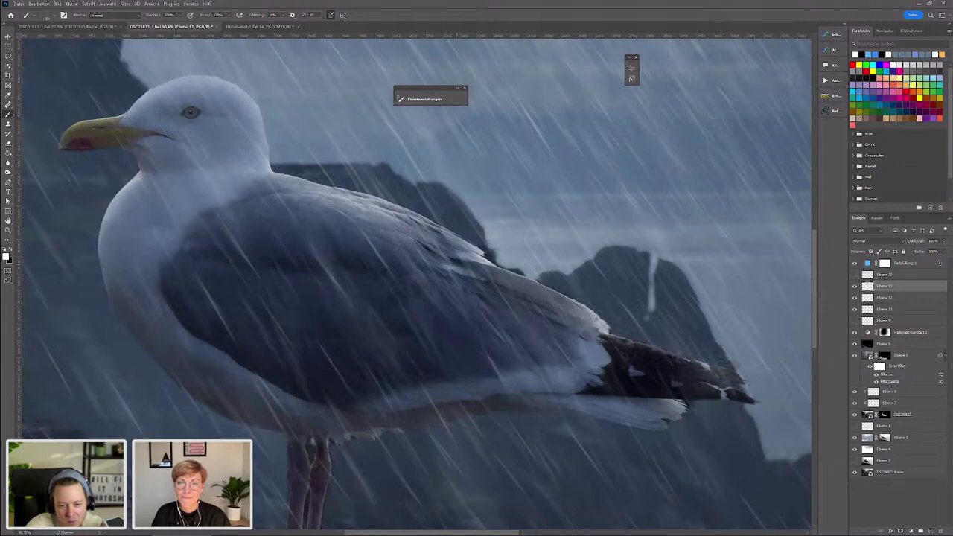
{"action": "left_click_drag", "start_coordinate": [324, 199], "coordinate": [377, 259]}
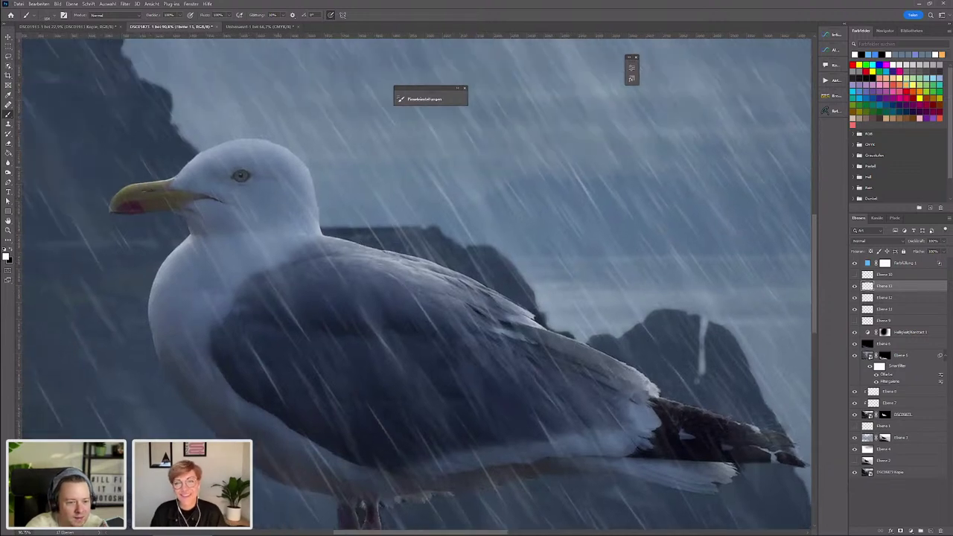
{"action": "scroll", "coordinate": [314, 288], "scroll_direction": "down", "scroll_amount": 2}
{"action": "scroll", "coordinate": [313, 287], "scroll_direction": "down", "scroll_amount": 1}
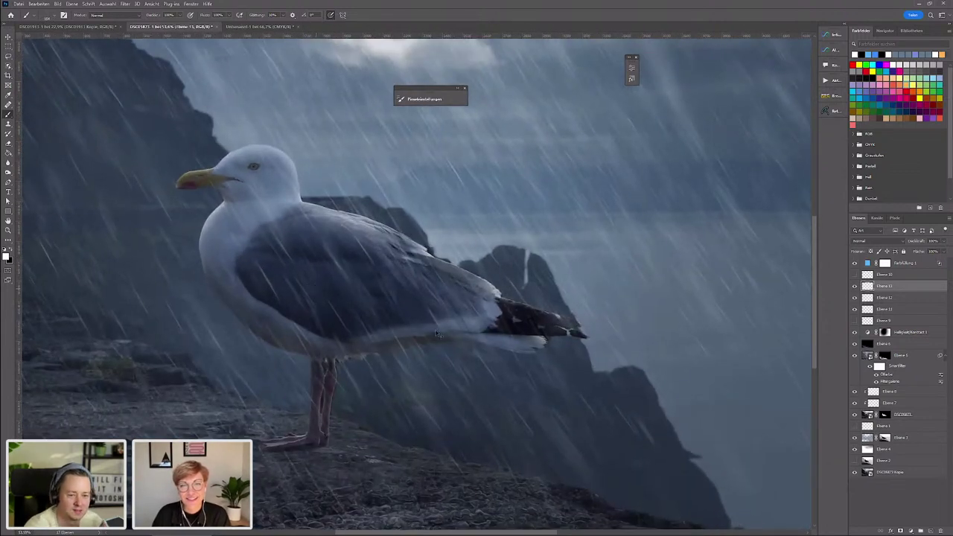
{"action": "scroll", "coordinate": [439, 335], "scroll_direction": "up", "scroll_amount": 4}
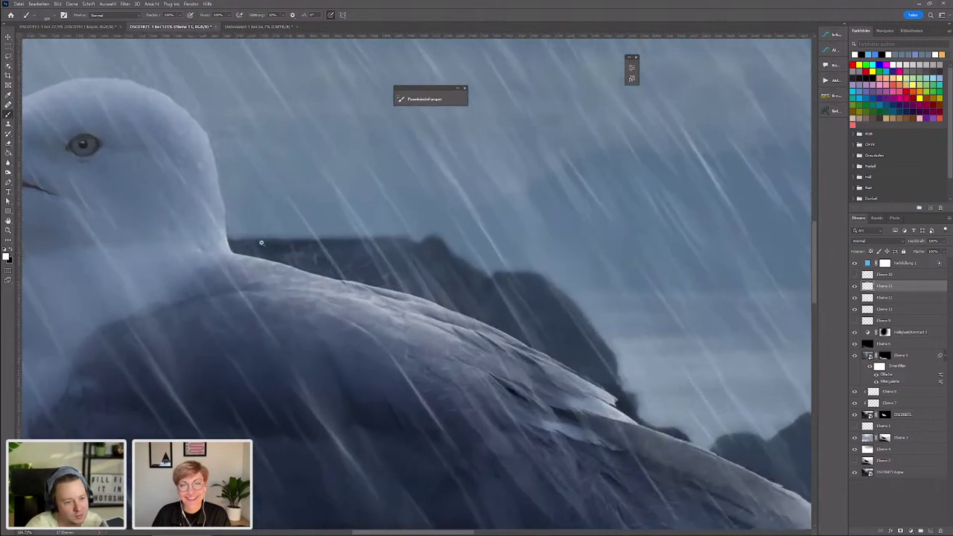
{"action": "scroll", "coordinate": [260, 243], "scroll_direction": "down", "scroll_amount": 2}
{"action": "scroll", "coordinate": [261, 243], "scroll_direction": "down", "scroll_amount": 1}
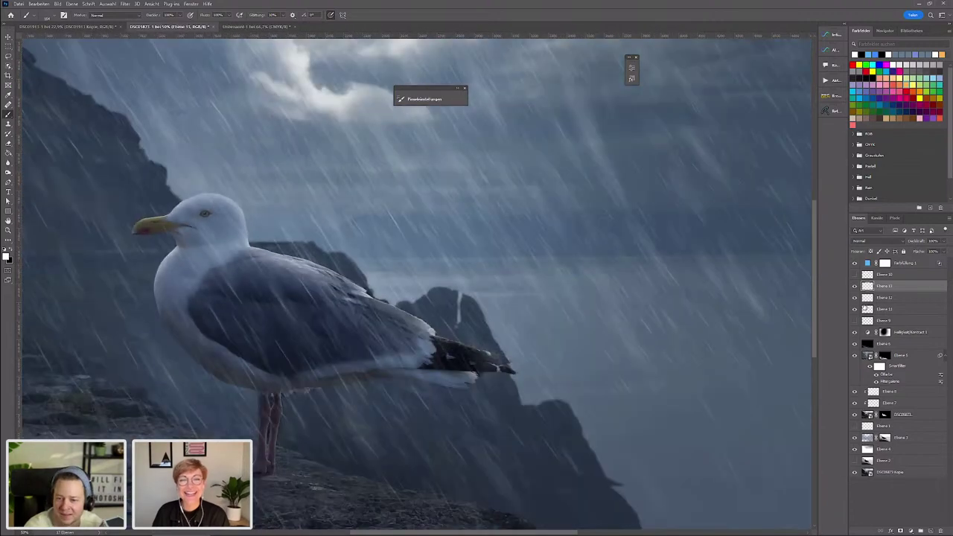
- Hide layer Ebene 11 and review the composite without it
{"action": "left_click", "coordinate": [855, 287]}
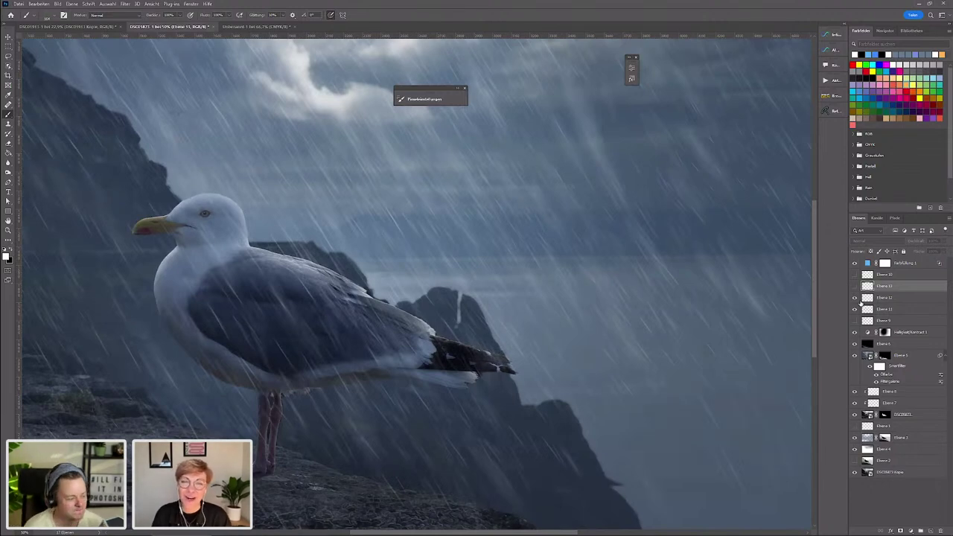
{"action": "scroll", "coordinate": [686, 311], "scroll_direction": "down", "scroll_amount": 3}
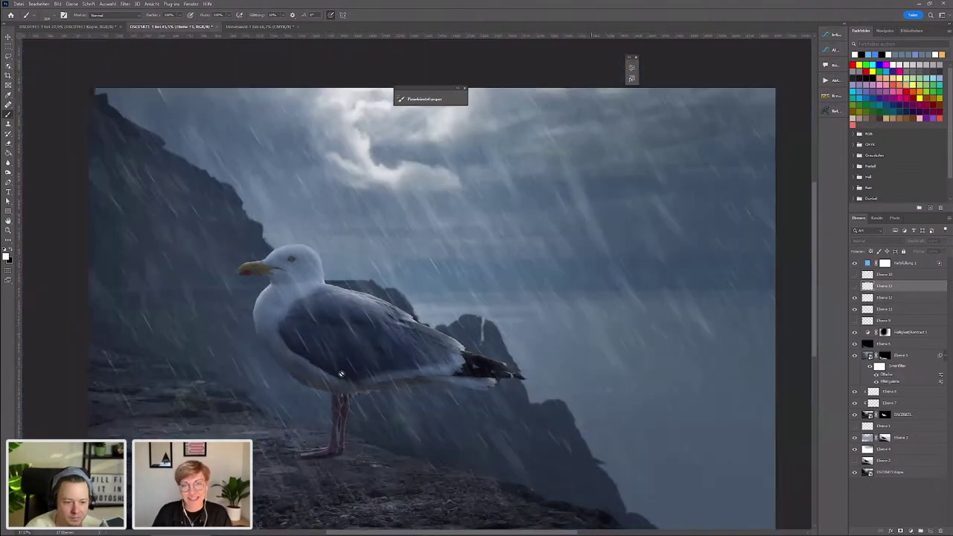
{"action": "scroll", "coordinate": [686, 311], "scroll_direction": "down", "scroll_amount": 2}
{"action": "scroll", "coordinate": [686, 311], "scroll_direction": "up", "scroll_amount": 1}
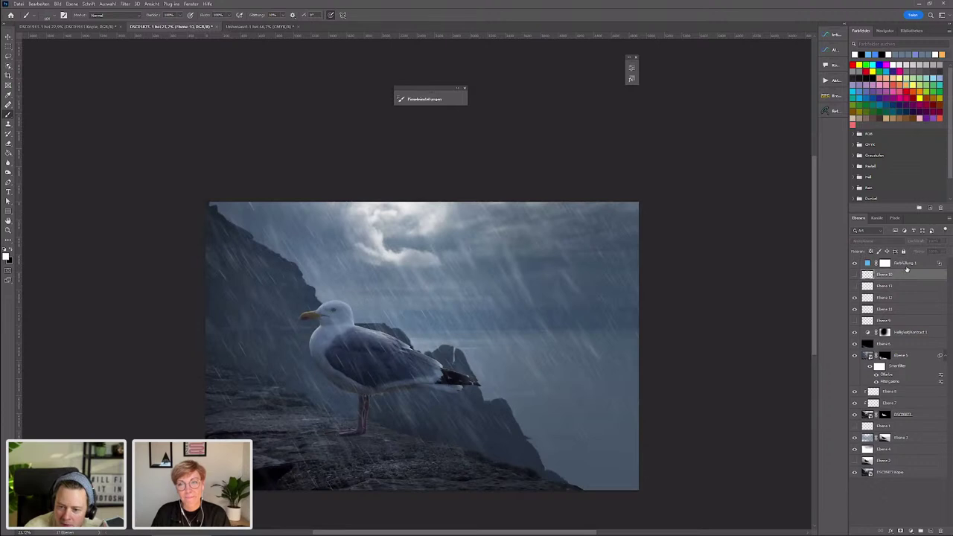
- Add a Levels adjustment with a lowered white point and an inverted black mask
{"action": "left_click", "coordinate": [911, 531]}
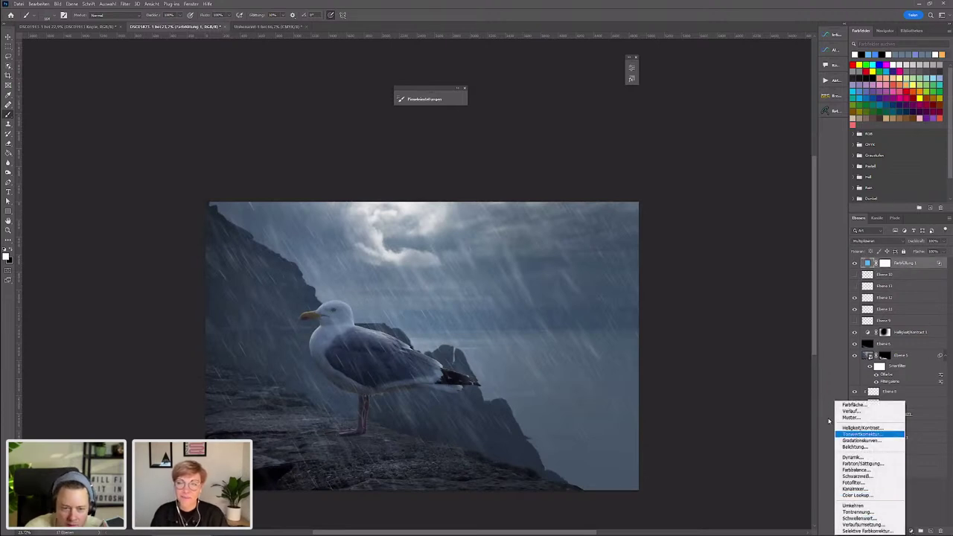
{"action": "left_click", "coordinate": [864, 434]}
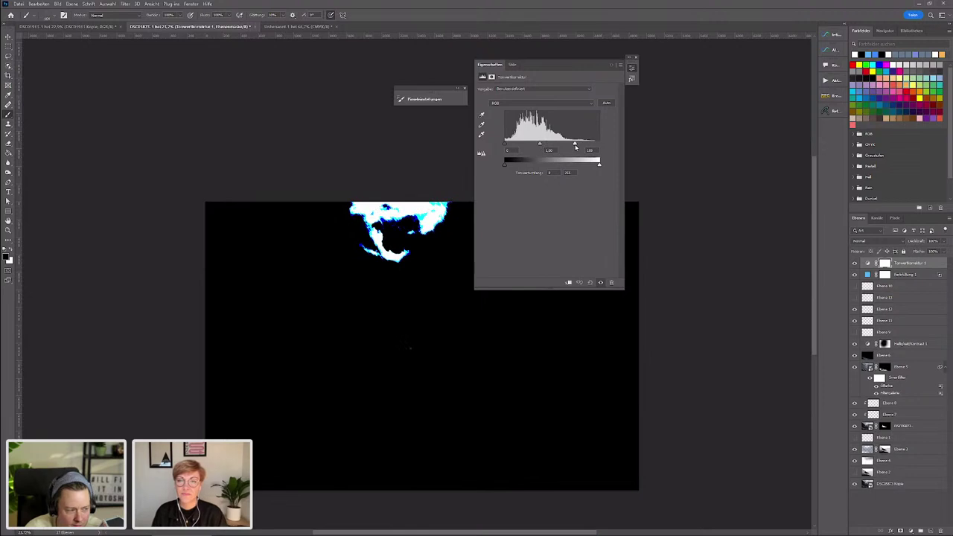
{"action": "left_click_drag", "start_coordinate": [586, 146], "coordinate": [585, 146]}
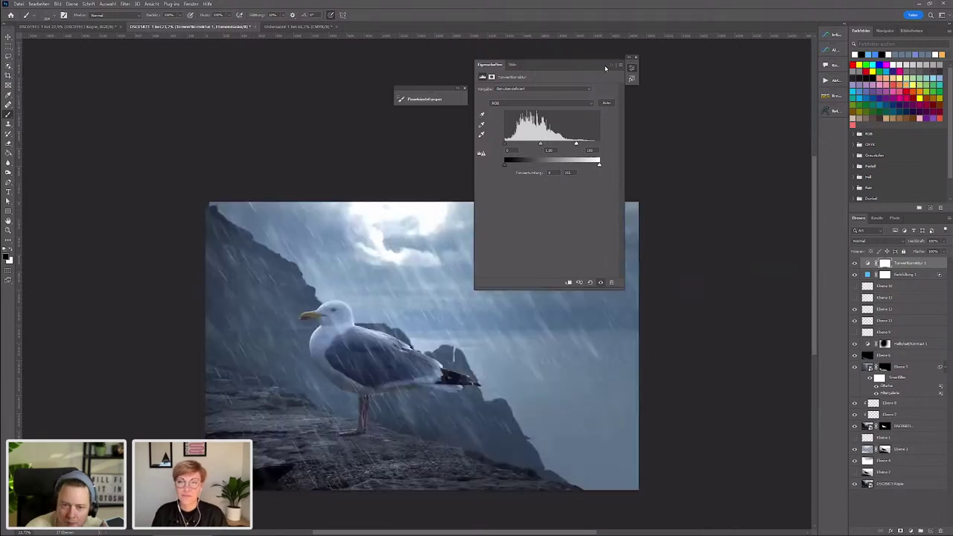
{"action": "left_click", "coordinate": [615, 68]}
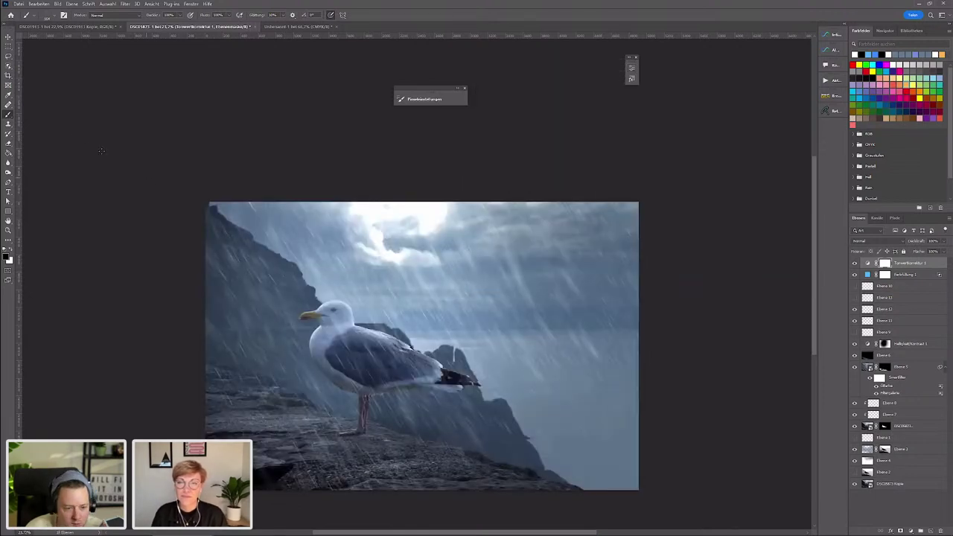
{"action": "key", "text": "ctrl+i"}
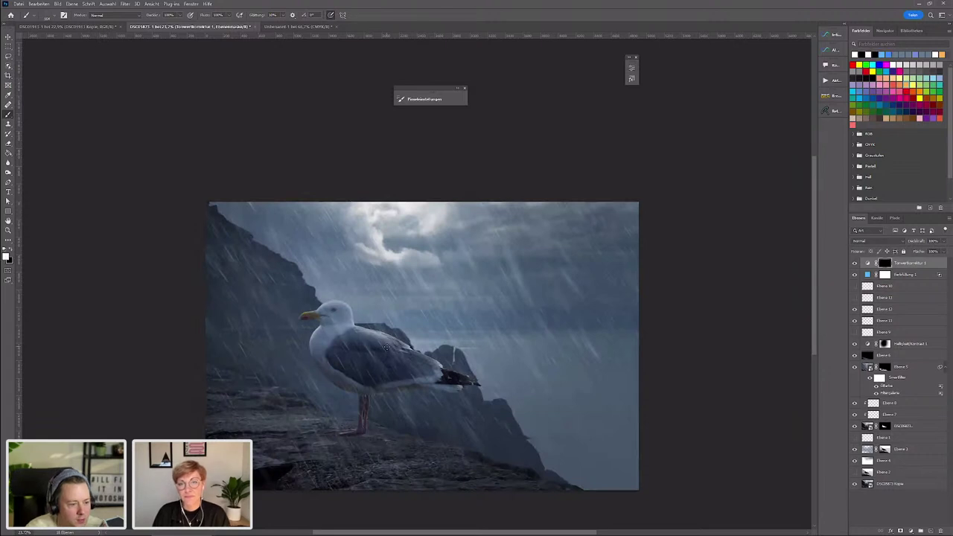
- Undo the stray mask stroke and stamp all visible layers into Ebene 14
{"action": "right_click", "coordinate": [447, 342]}
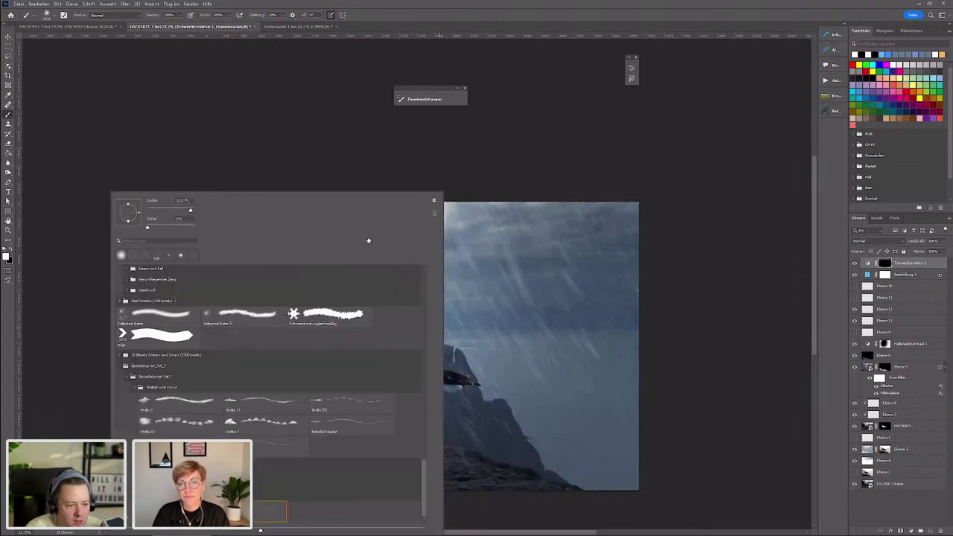
{"action": "key", "text": "Escape"}
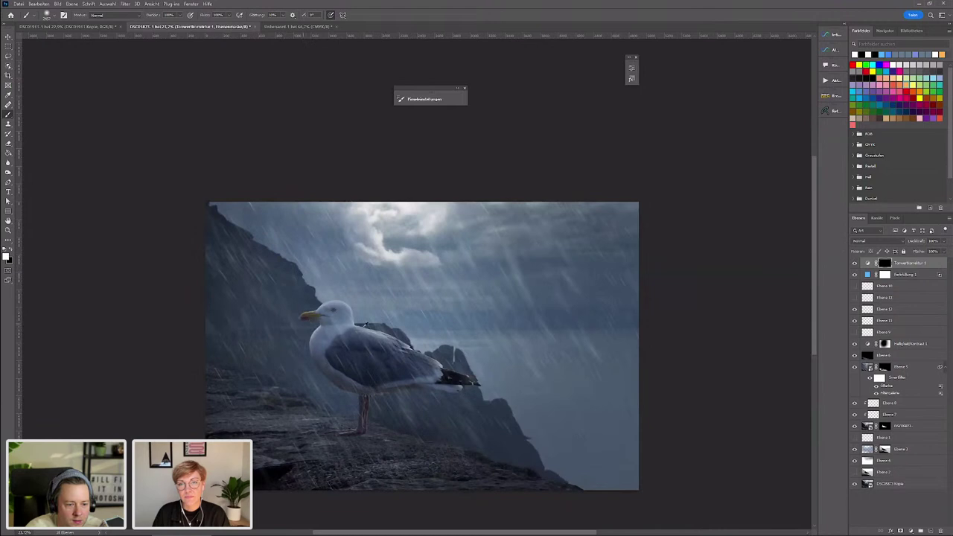
{"action": "key", "text": "ctrl+z"}
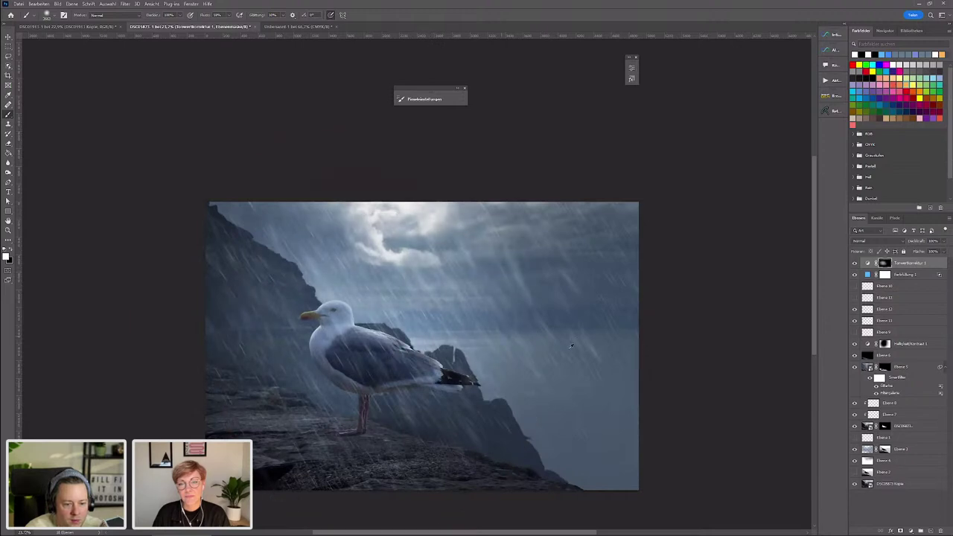
{"action": "key", "text": "ctrl+shift+alt+e"}
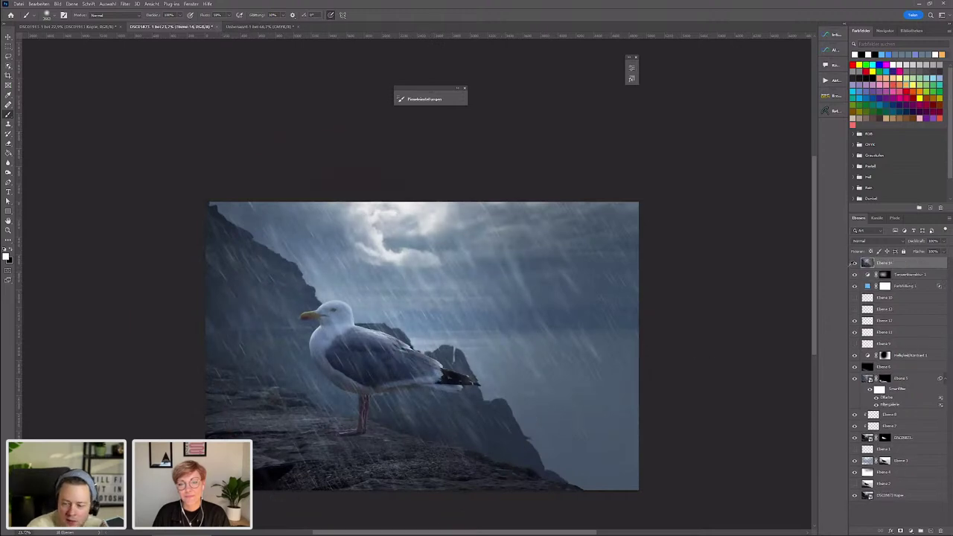
- Set Ebene 14 to Hartes Licht and apply a 2.0 px Hochpass filter
{"action": "left_click", "coordinate": [868, 240]}
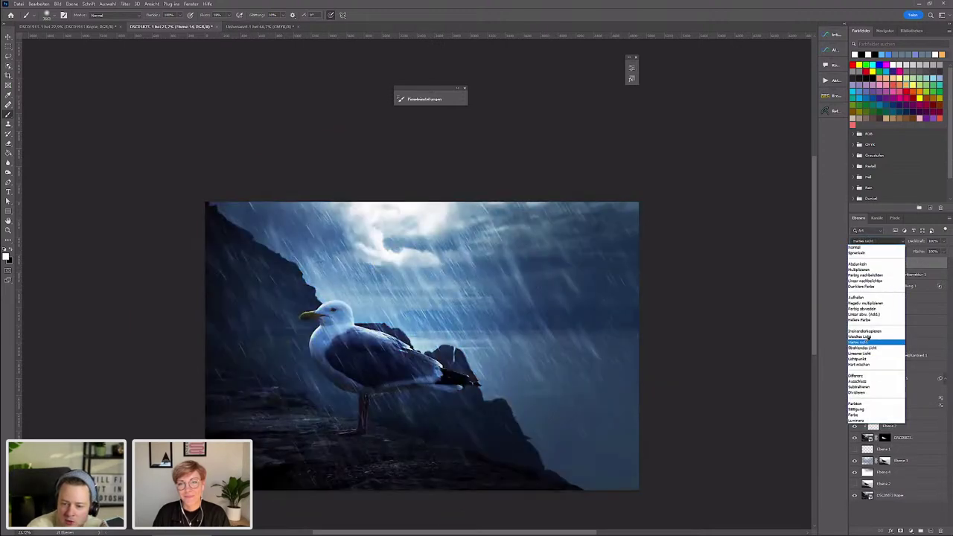
{"action": "left_click", "coordinate": [868, 342]}
{"action": "left_click", "coordinate": [125, 3]}
{"action": "mouse_move", "coordinate": [30, 163]}
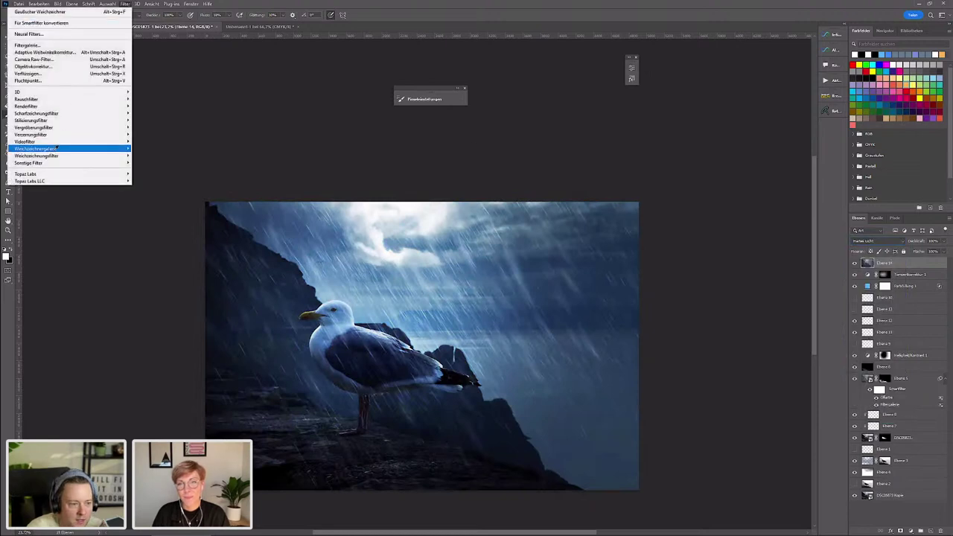
{"action": "left_click", "coordinate": [147, 183]}
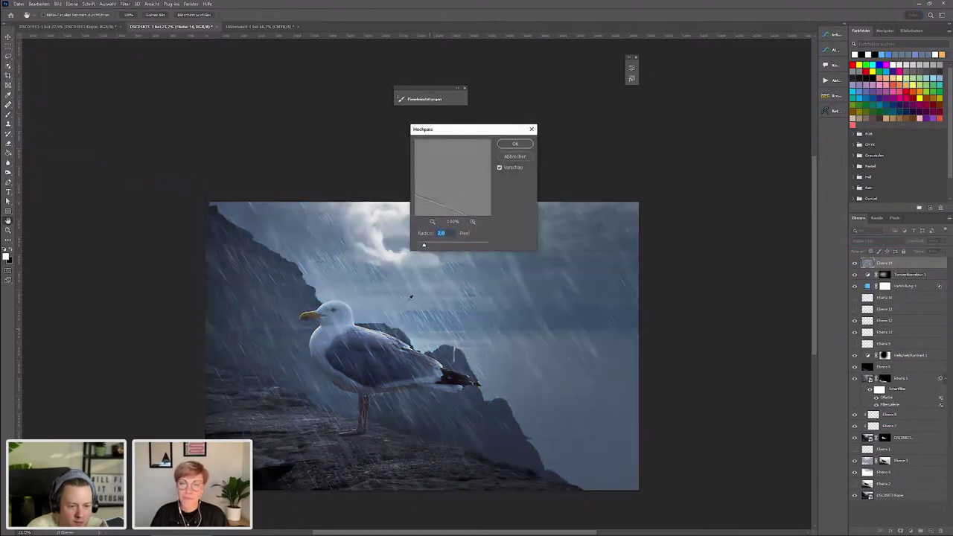
{"action": "left_click", "coordinate": [515, 143]}
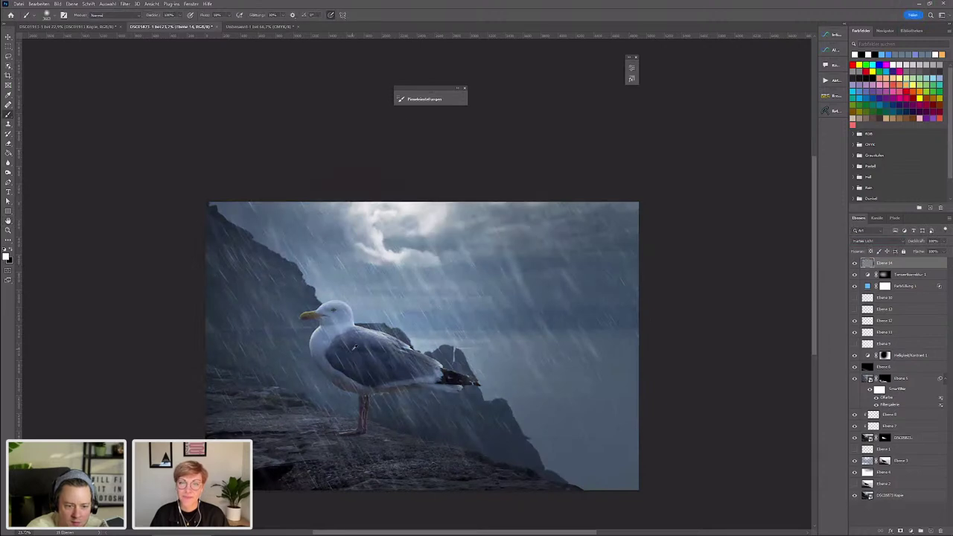
- Zoom in and out to check the sharpening on the gull composite
{"action": "scroll", "coordinate": [356, 348], "scroll_direction": "up", "scroll_amount": 1}
{"action": "scroll", "coordinate": [364, 347], "scroll_direction": "up", "scroll_amount": 1}
{"action": "scroll", "coordinate": [362, 369], "scroll_direction": "up", "scroll_amount": 1}
{"action": "scroll", "coordinate": [362, 369], "scroll_direction": "up", "scroll_amount": 1}
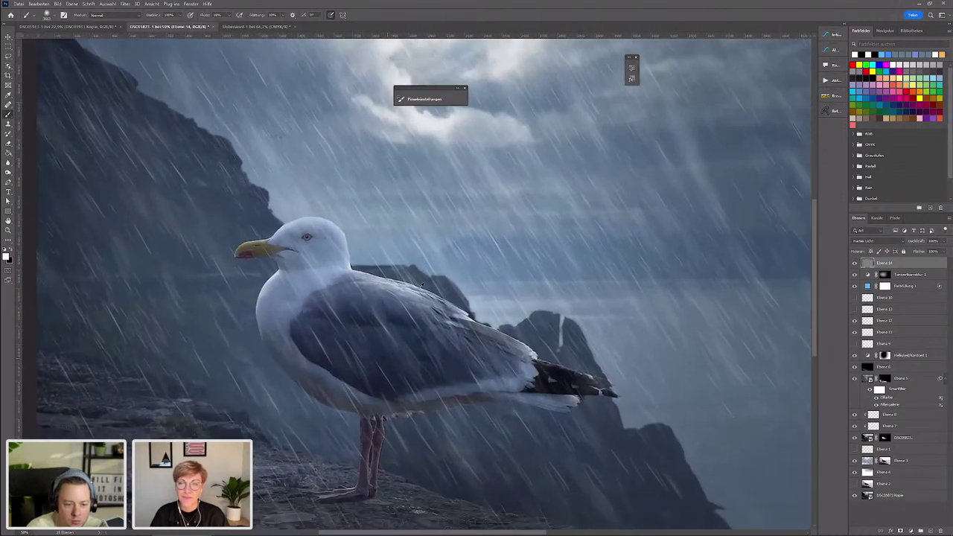
{"action": "scroll", "coordinate": [350, 373], "scroll_direction": "up", "scroll_amount": 1}
{"action": "scroll", "coordinate": [343, 379], "scroll_direction": "up", "scroll_amount": 1}
{"action": "scroll", "coordinate": [763, 301], "scroll_direction": "up", "scroll_amount": 1}
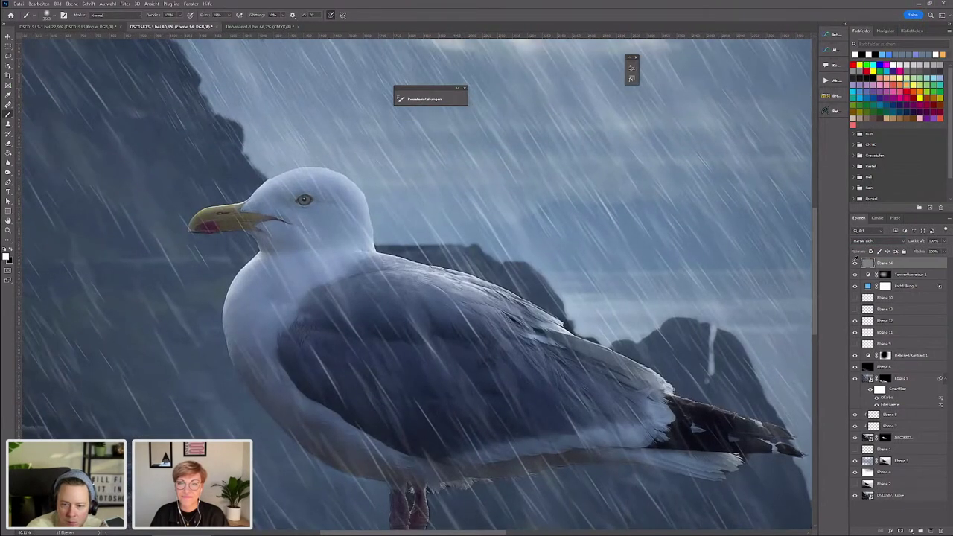
{"action": "scroll", "coordinate": [364, 281], "scroll_direction": "down", "scroll_amount": 1}
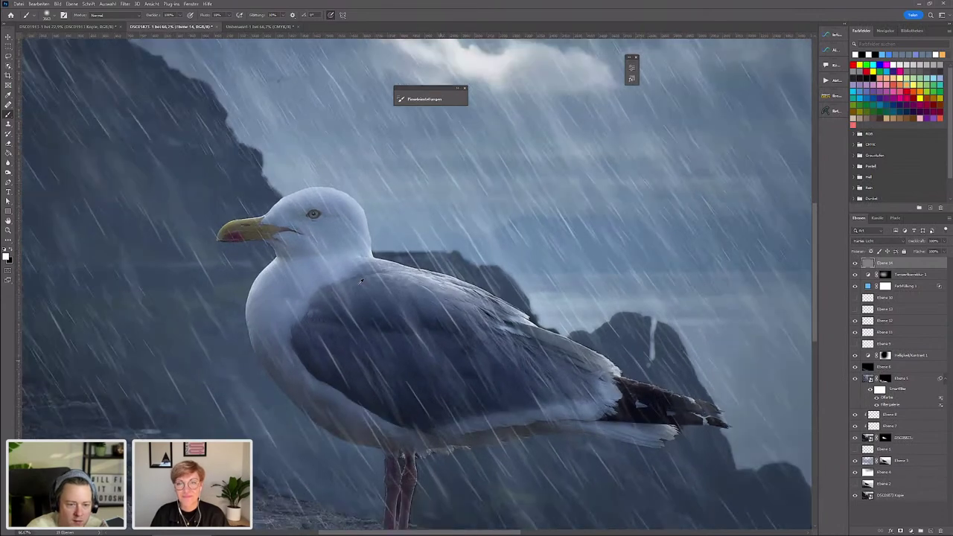
{"action": "scroll", "coordinate": [363, 281], "scroll_direction": "down", "scroll_amount": 1}
{"action": "scroll", "coordinate": [364, 282], "scroll_direction": "down", "scroll_amount": 1}
{"action": "scroll", "coordinate": [364, 282], "scroll_direction": "down", "scroll_amount": 3}
{"action": "scroll", "coordinate": [363, 309], "scroll_direction": "up", "scroll_amount": 2}
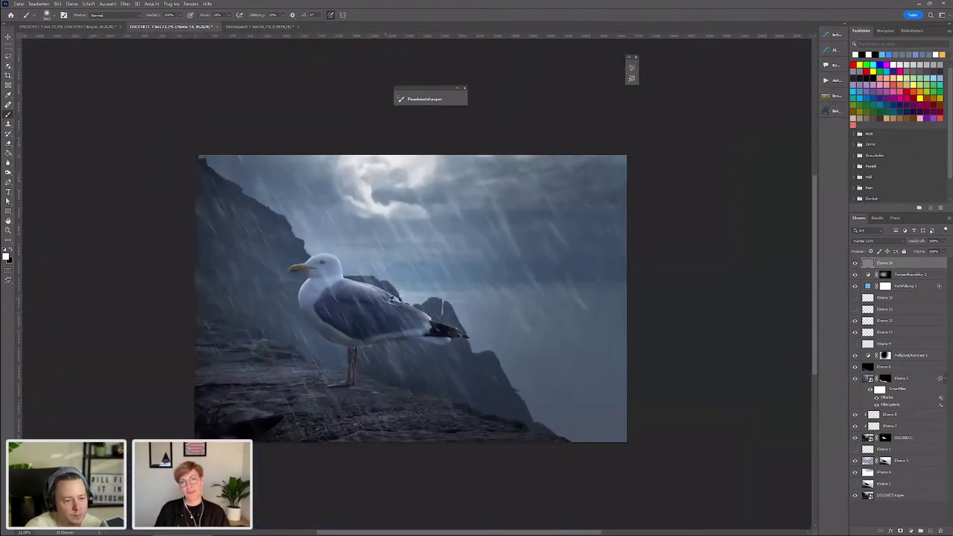